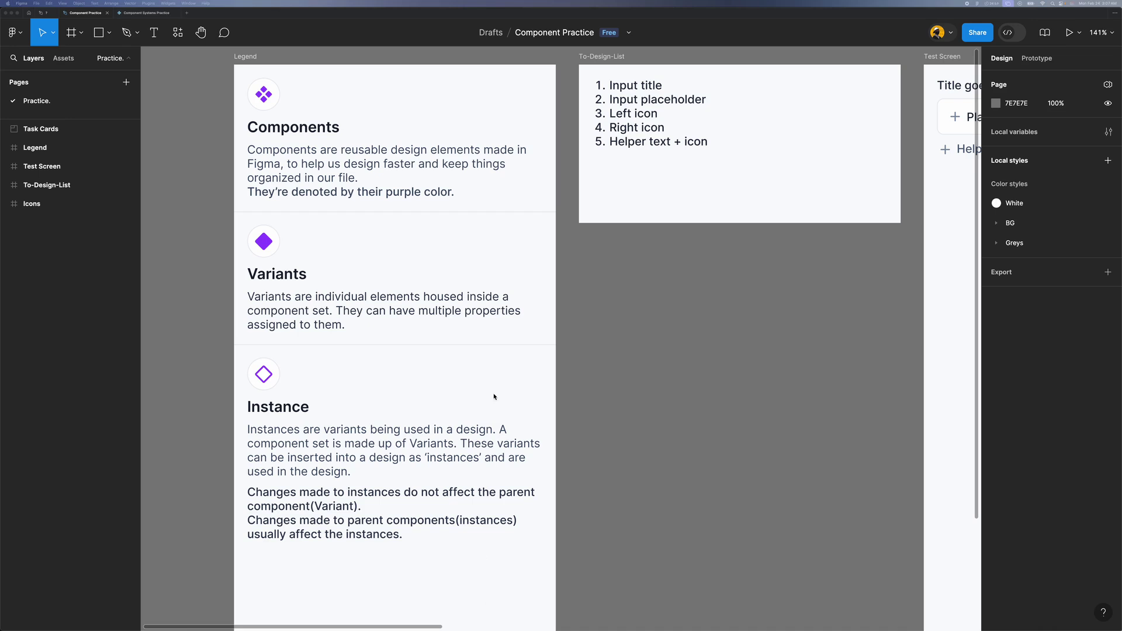
Step: Look over the page's Legend, To-Design-List, Test Screen and Icons frames
scroll(563, 367, down, 5)
scroll(573, 361, up, 4)
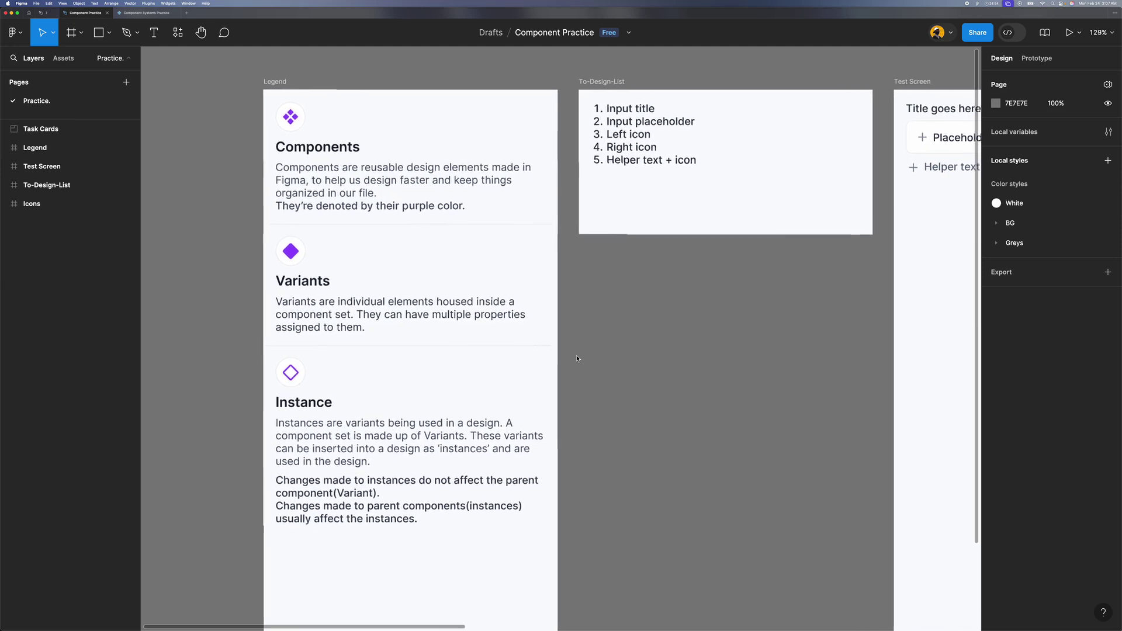
scroll(577, 358, right, 1)
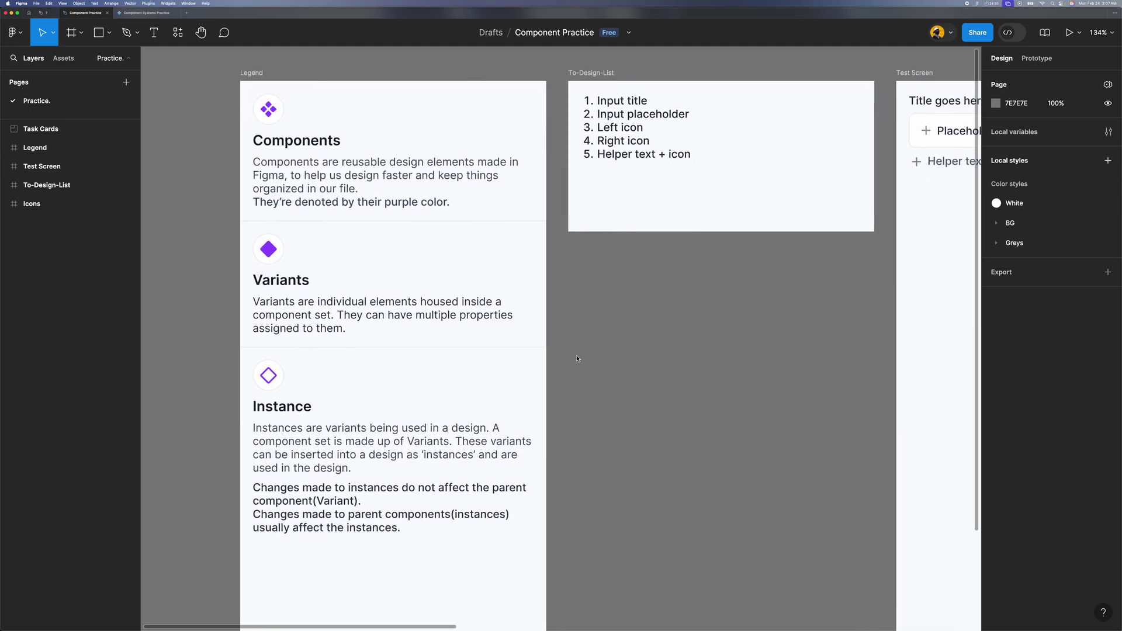
scroll(577, 359, right, 2)
scroll(577, 358, left, 3)
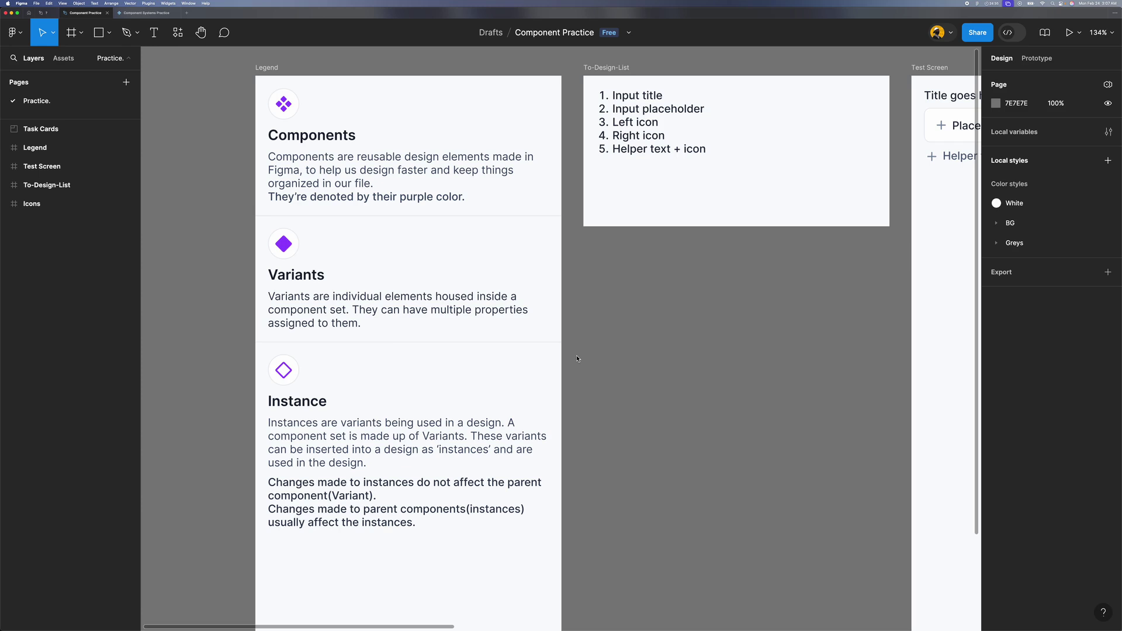
scroll(577, 359, left, 5)
scroll(577, 359, up, 1)
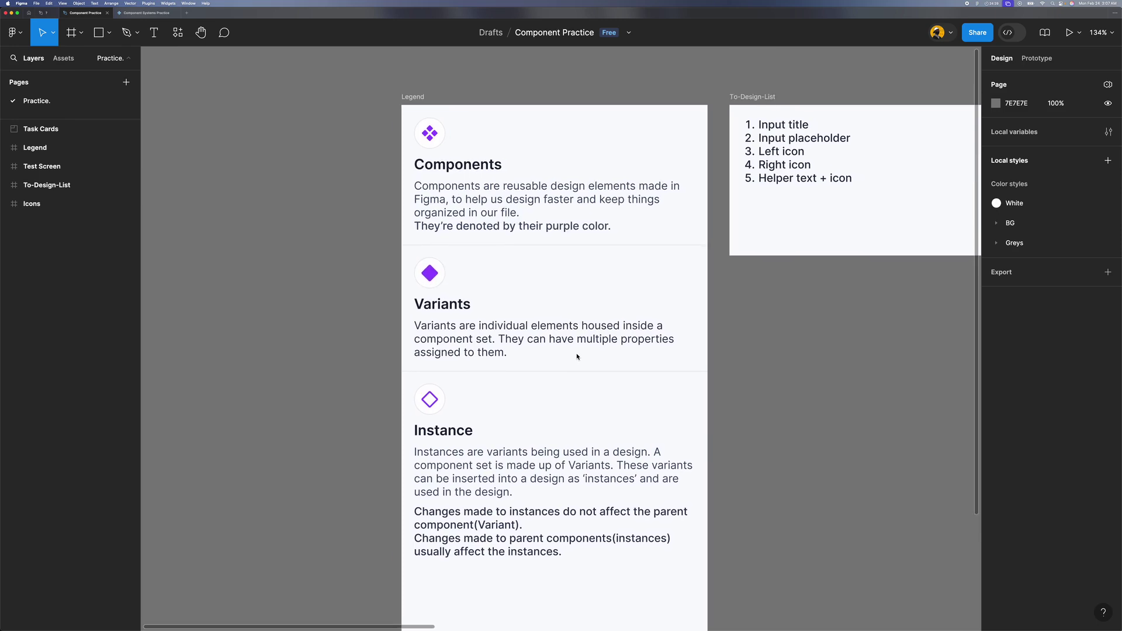
scroll(476, 431, down, 10)
scroll(476, 431, up, 8)
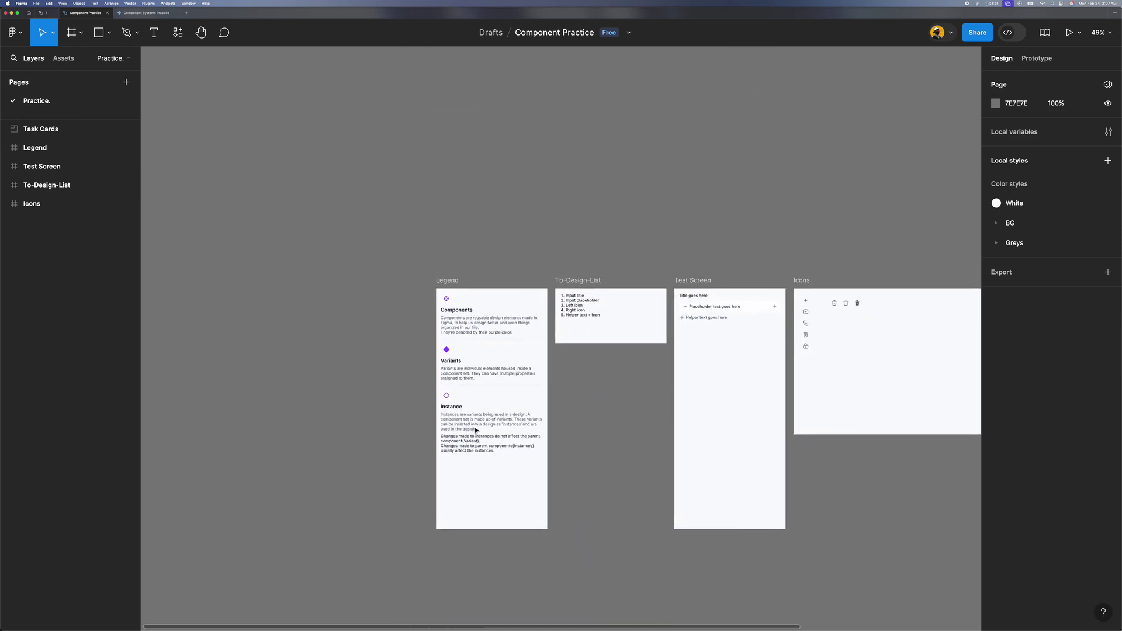
scroll(476, 431, down, 2)
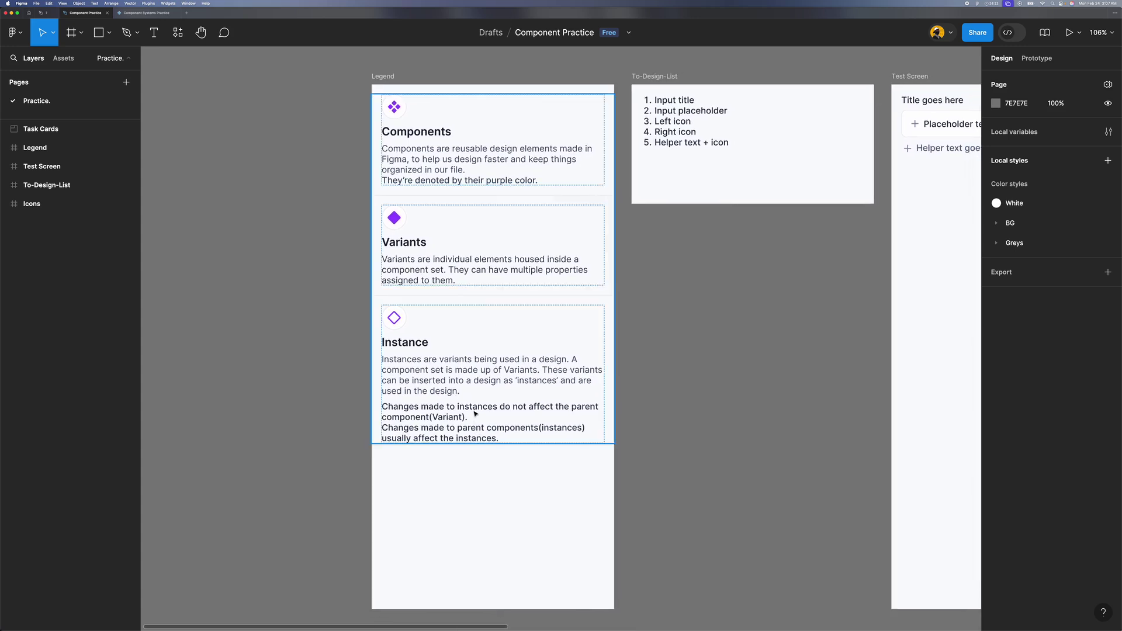
scroll(473, 380, right, 2)
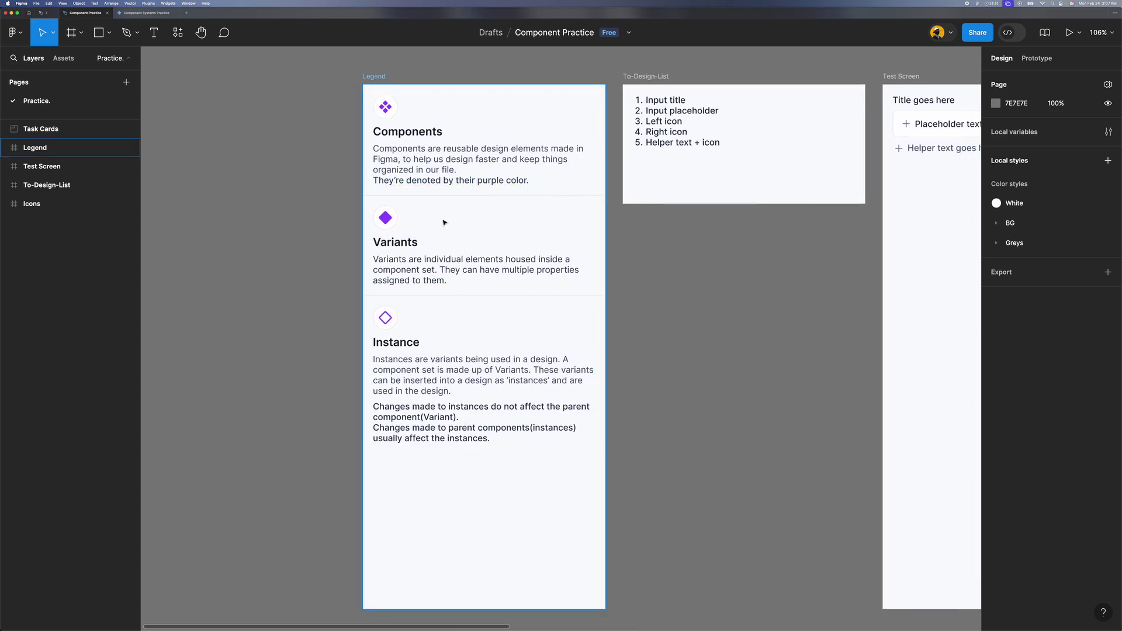
Step: Read the Components and Variants definitions in the Legend frame
scroll(444, 223, up, 3)
scroll(444, 222, up, 1)
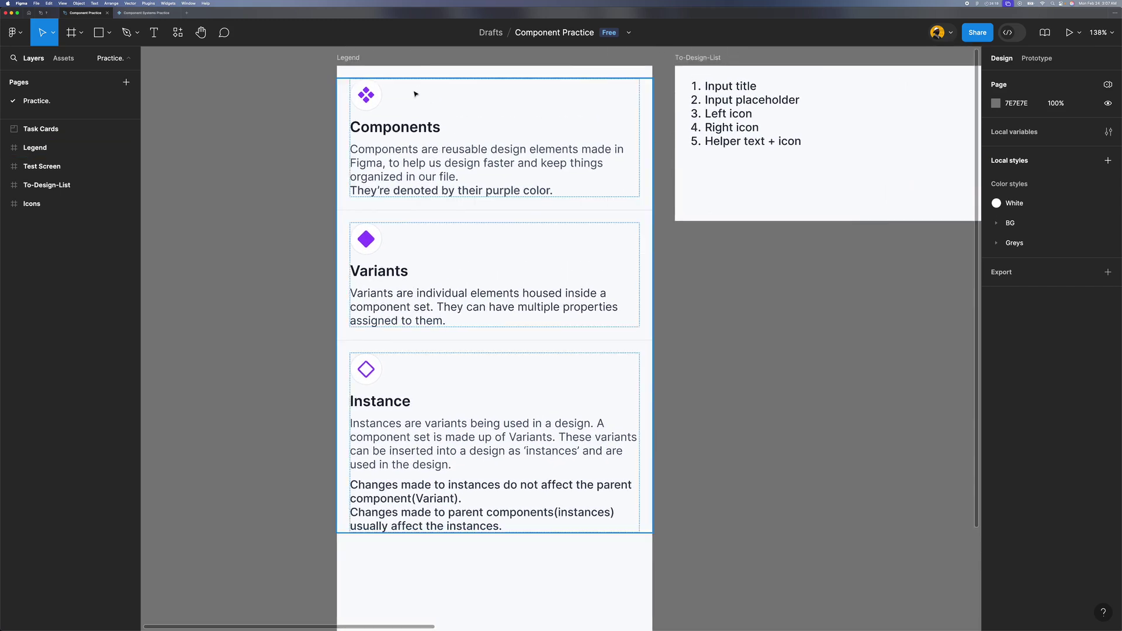
scroll(365, 158, up, 2)
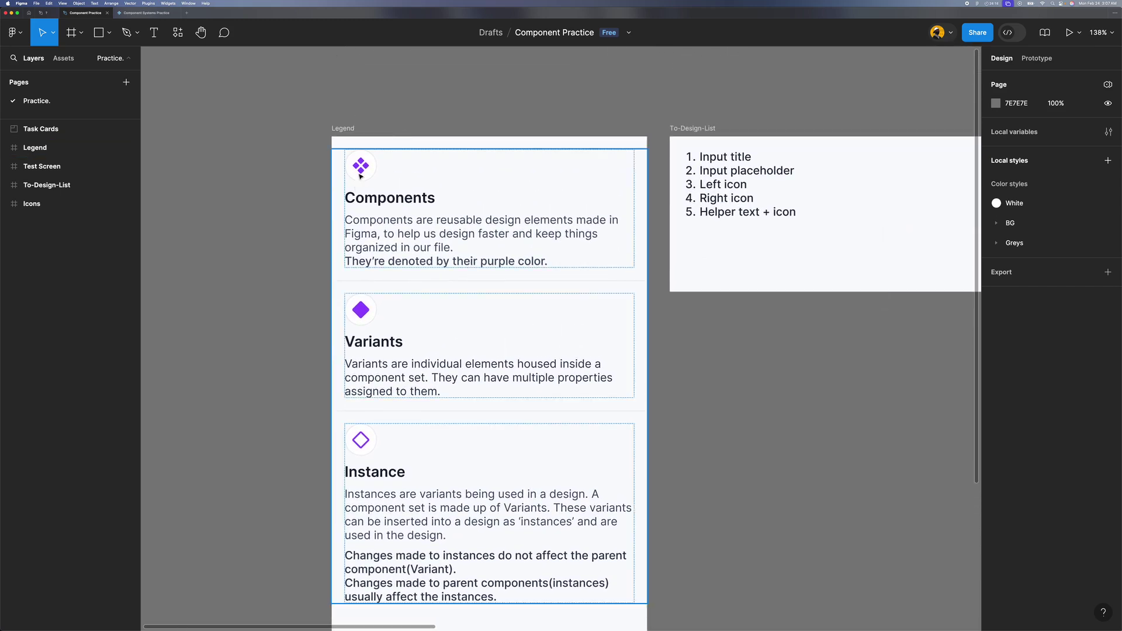
scroll(365, 158, up, 5)
scroll(365, 195, down, 5)
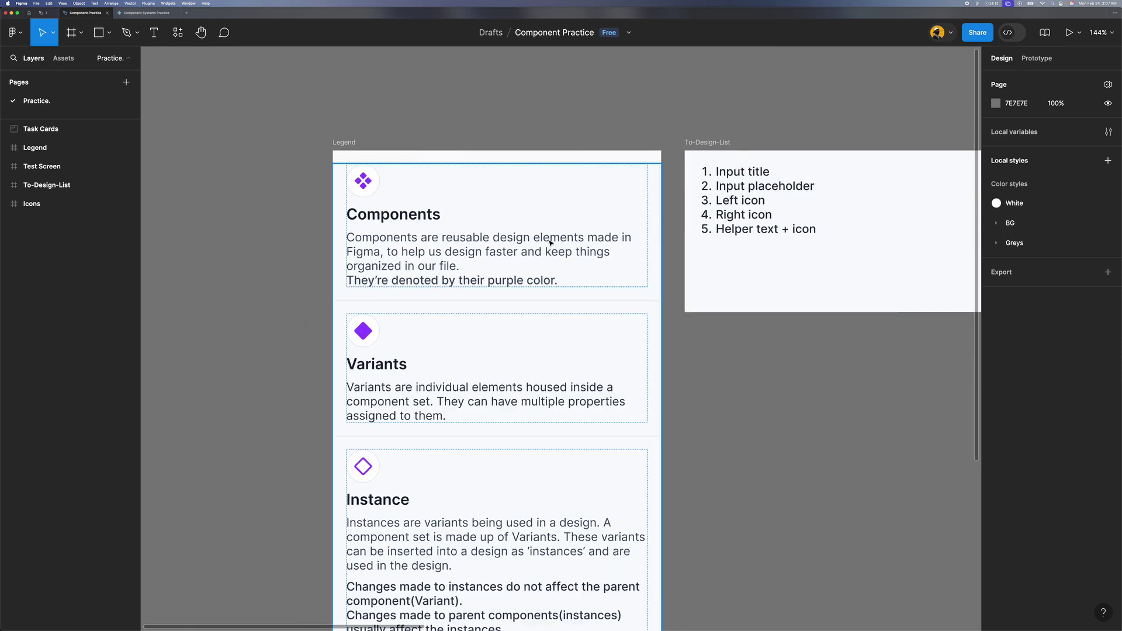
scroll(474, 267, up, 3)
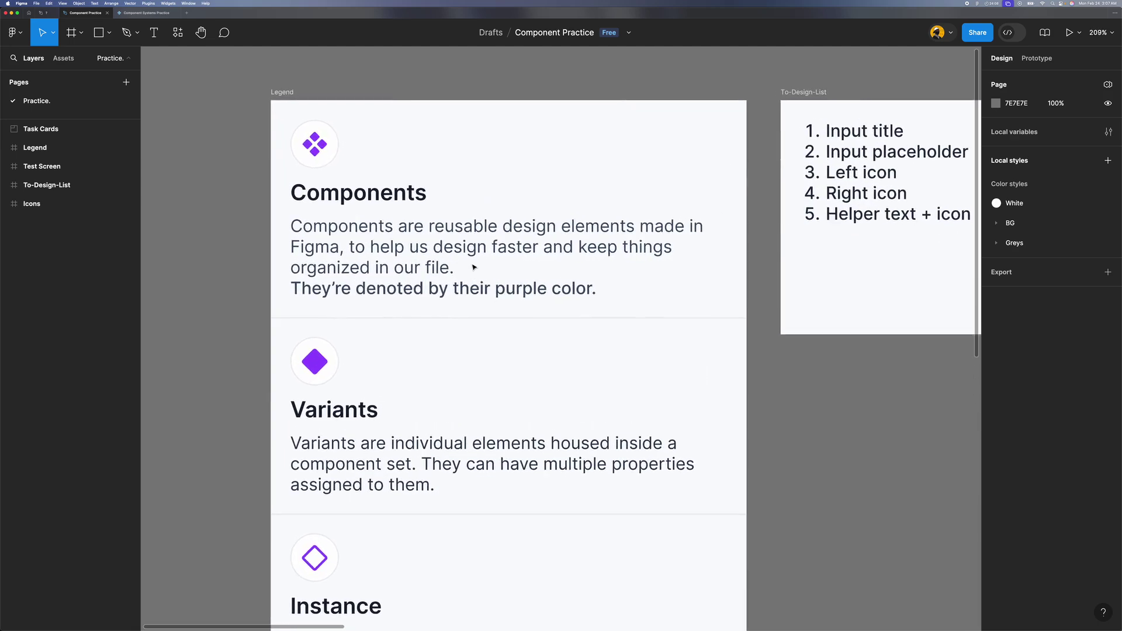
scroll(473, 267, left, 1)
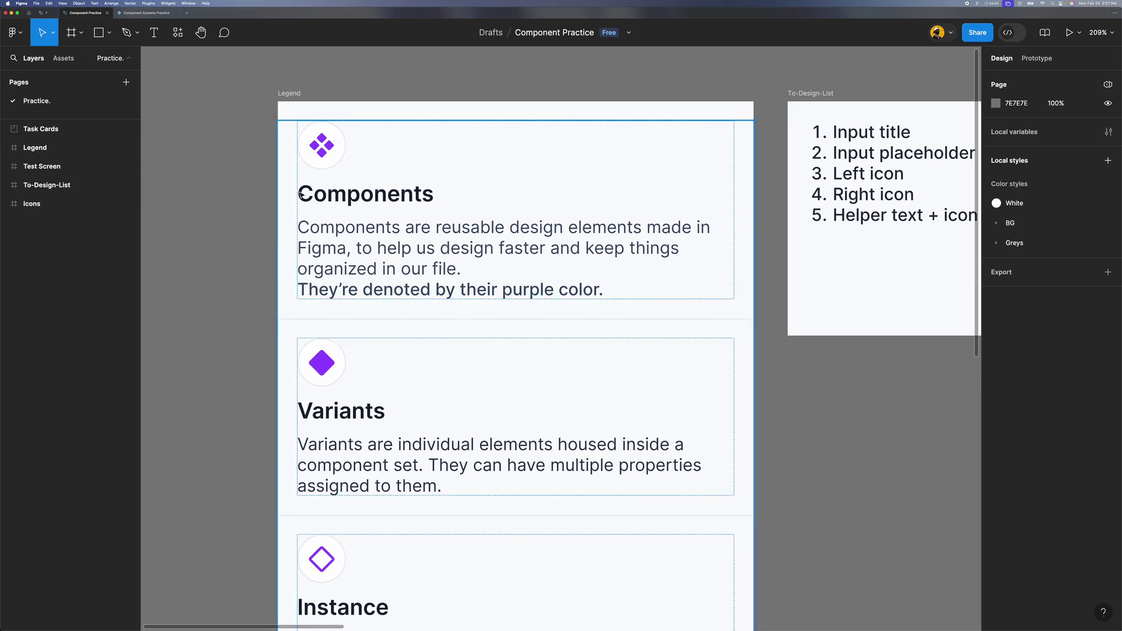
scroll(379, 284, down, 5)
scroll(378, 284, up, 2)
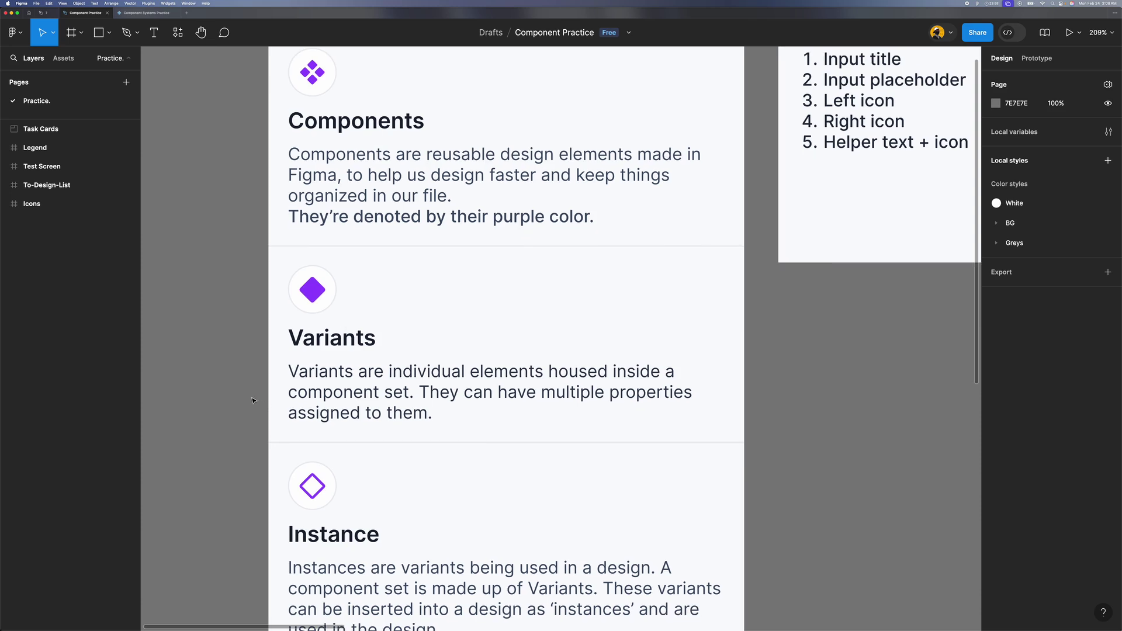
scroll(252, 400, up, 2)
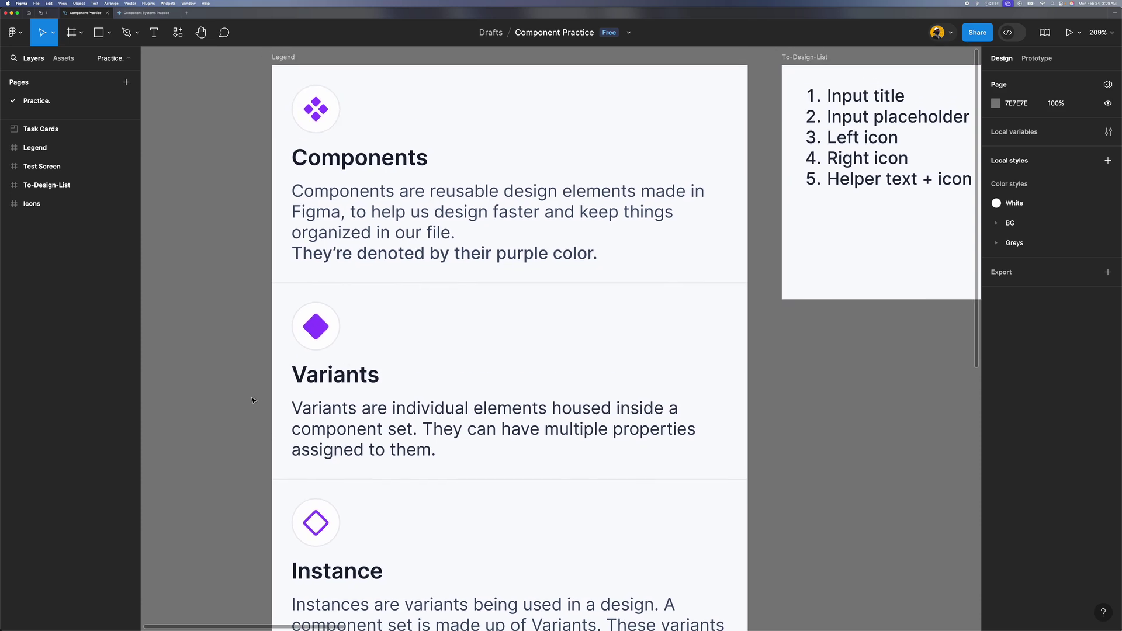
Step: Read the Instance section of the Legend frame, including the notes on how changes affect parent components and instances
scroll(253, 401, down, 8)
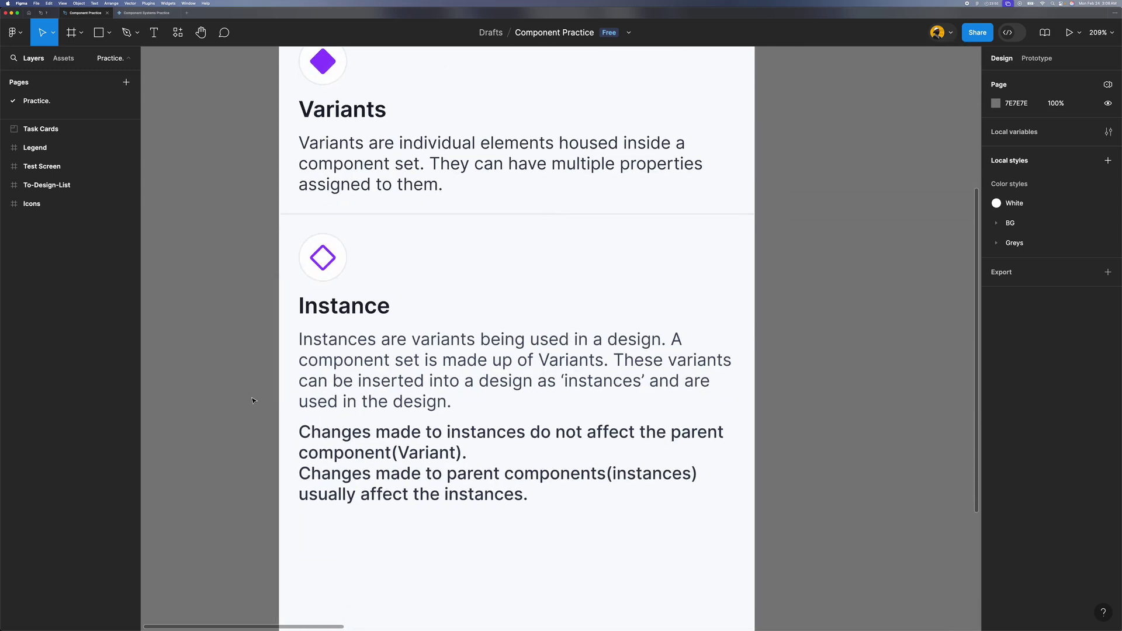
scroll(253, 401, down, 5)
scroll(252, 401, up, 1)
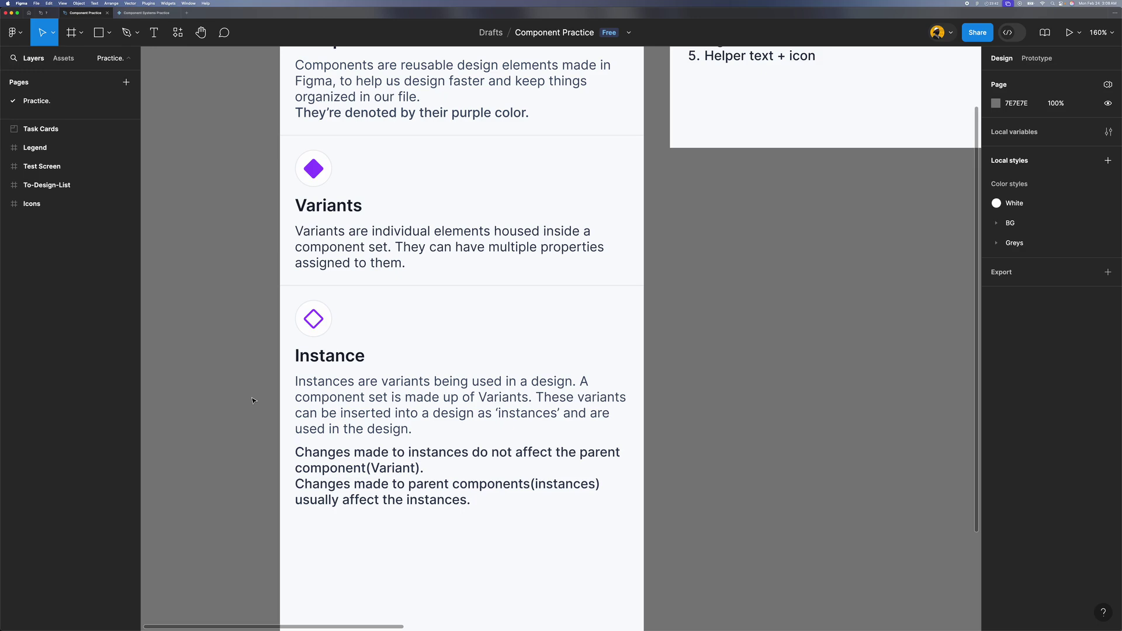
scroll(268, 431, down, 2)
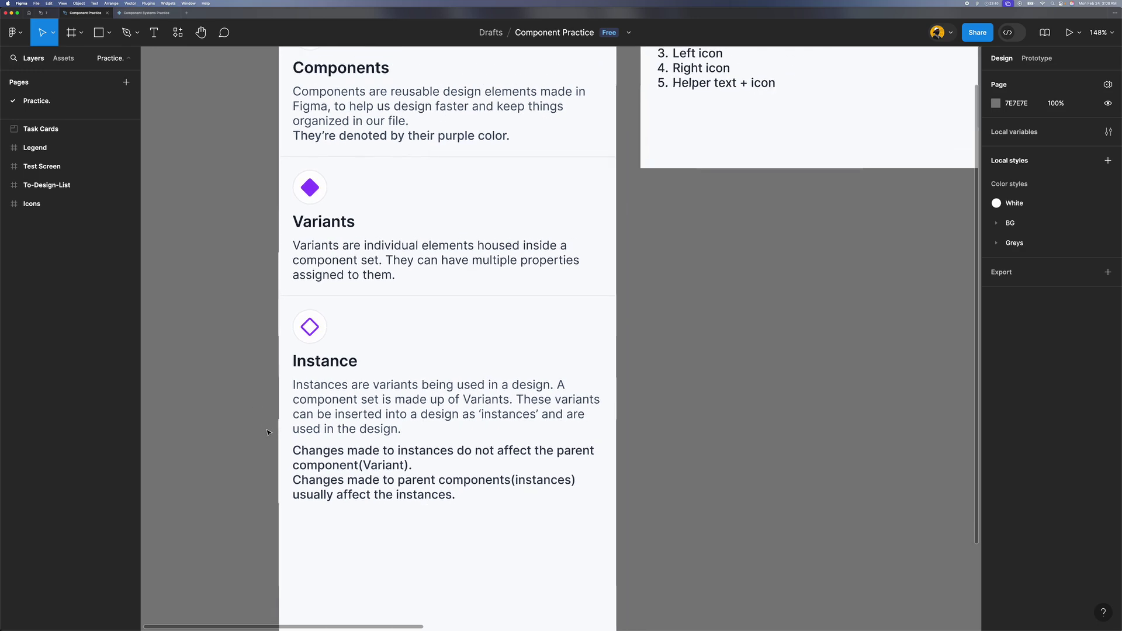
scroll(319, 439, down, 1)
scroll(325, 441, down, 2)
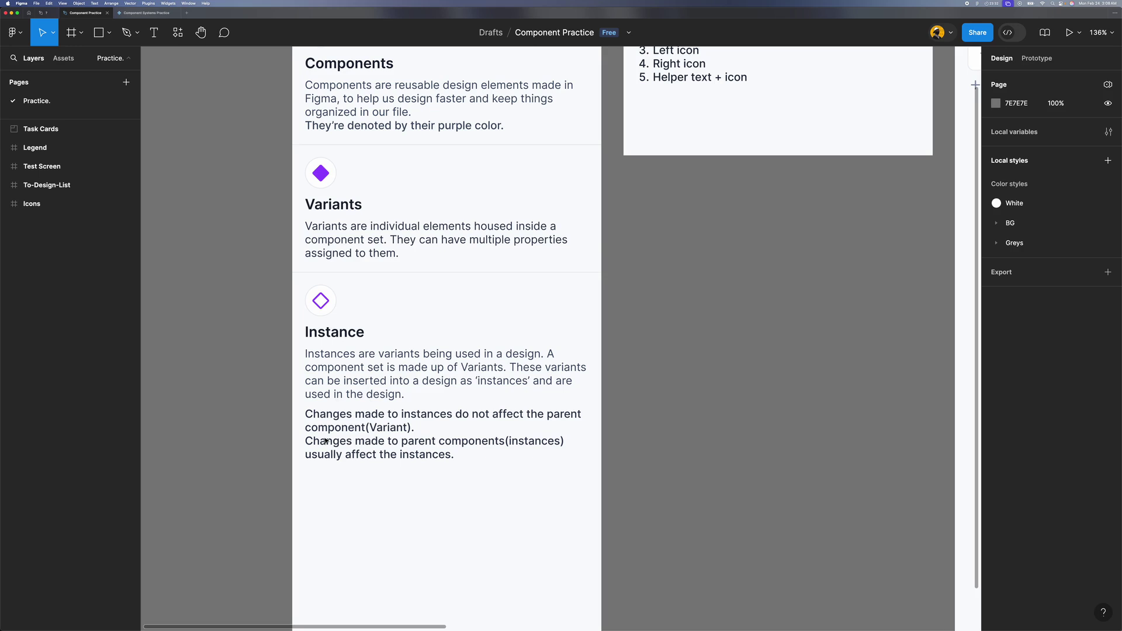
scroll(325, 442, up, 2)
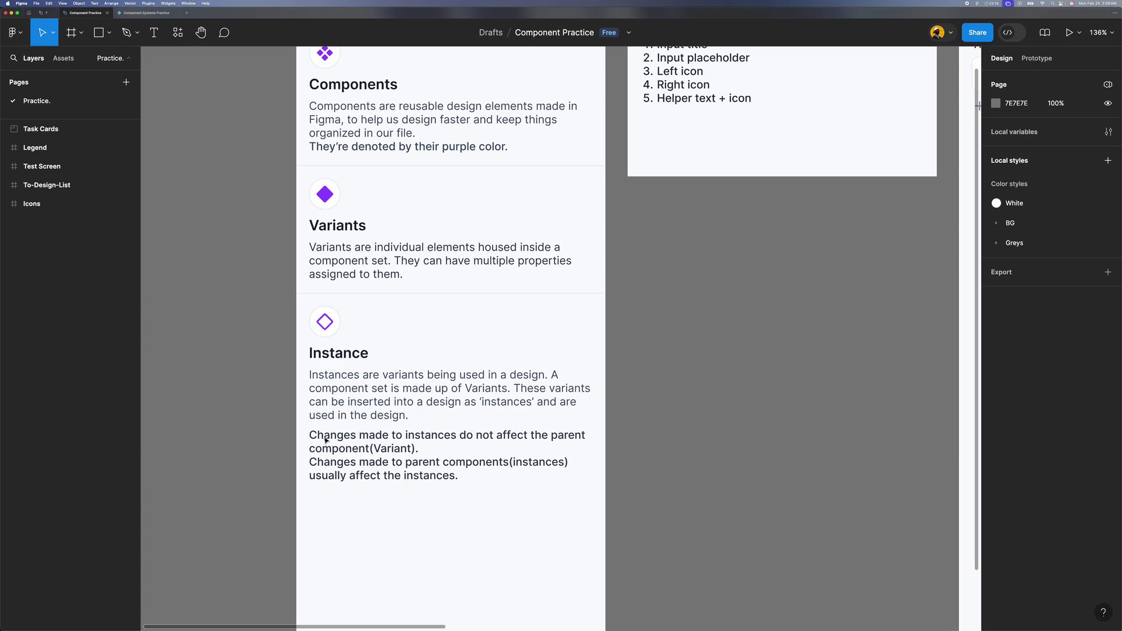
scroll(326, 441, down, 3)
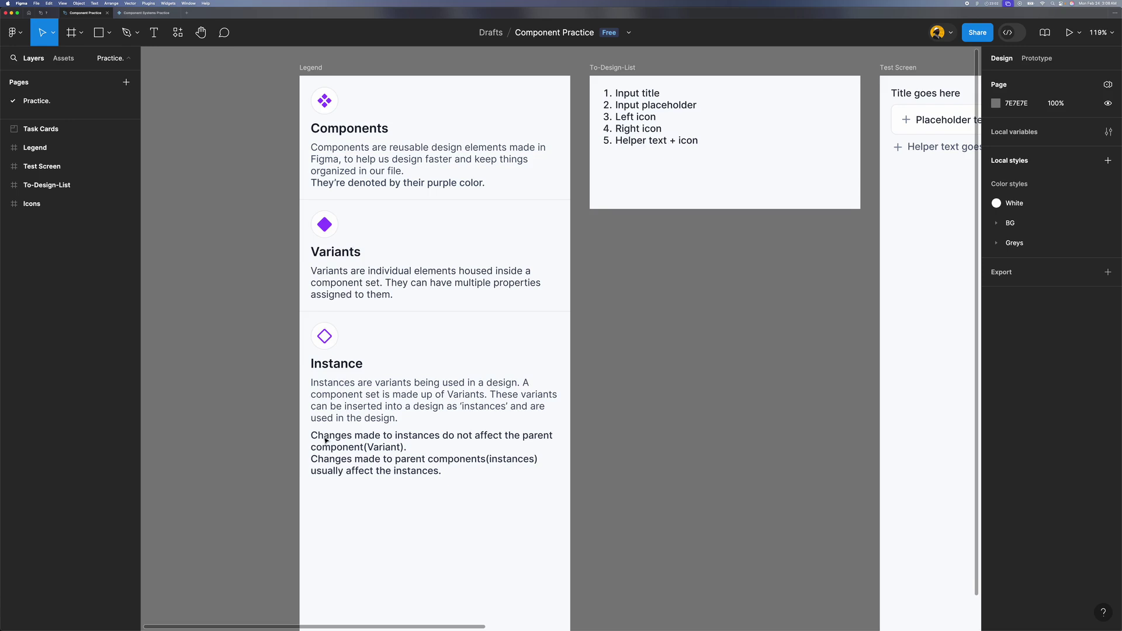
scroll(326, 440, down, 5)
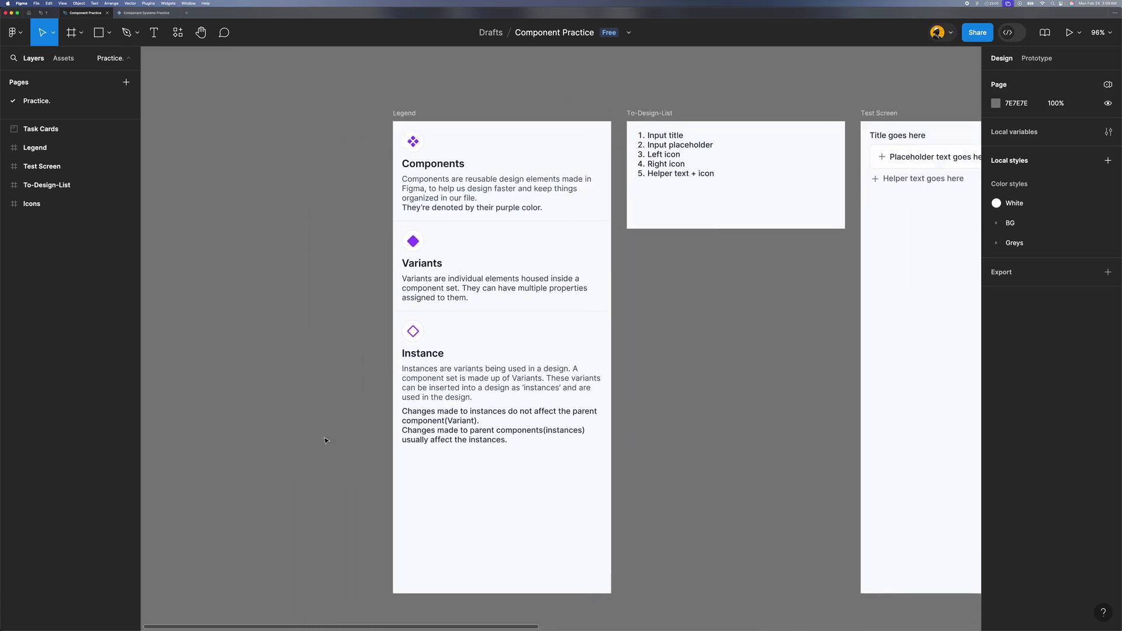
scroll(325, 440, right, 5)
scroll(428, 389, right, 2)
scroll(429, 391, left, 6)
scroll(428, 391, right, 7)
scroll(428, 390, left, 6)
scroll(429, 391, down, 2)
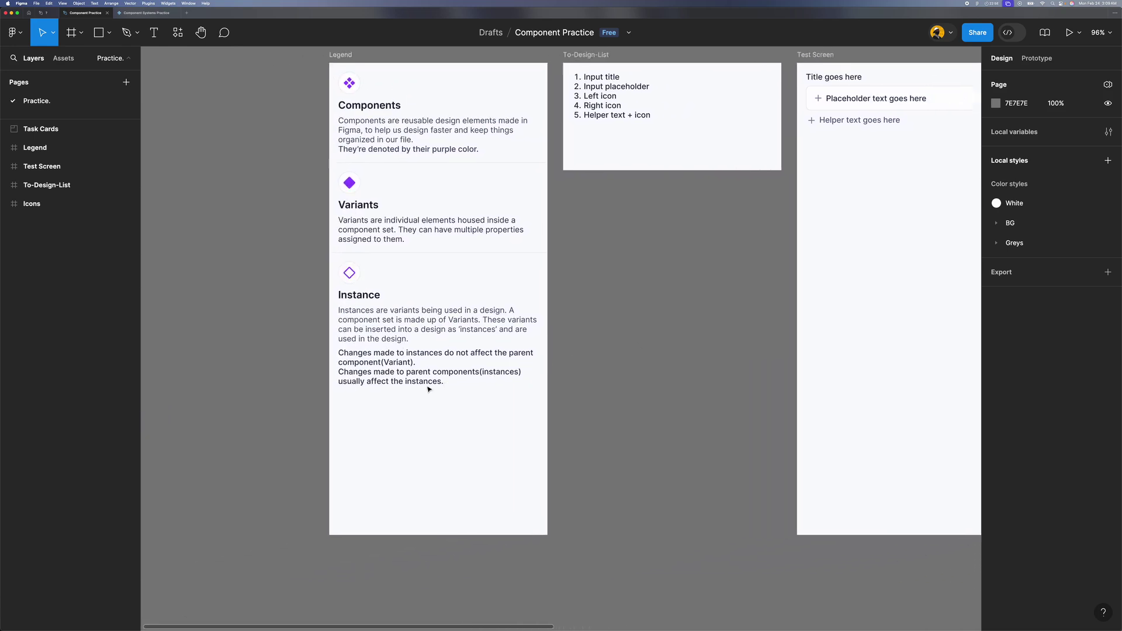
Step: Examine the list of input field elements to design in the To-Design-List frame
scroll(429, 389, right, 3)
scroll(435, 385, up, 1)
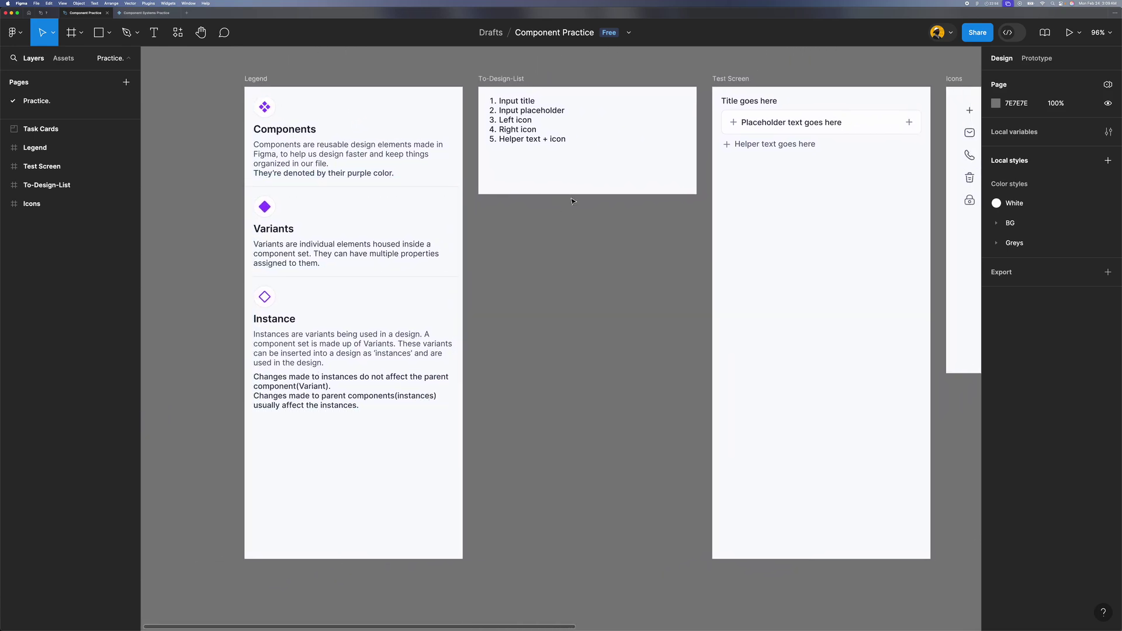
scroll(572, 201, right, 3)
scroll(571, 200, up, 2)
scroll(572, 201, left, 1)
scroll(572, 200, down, 1)
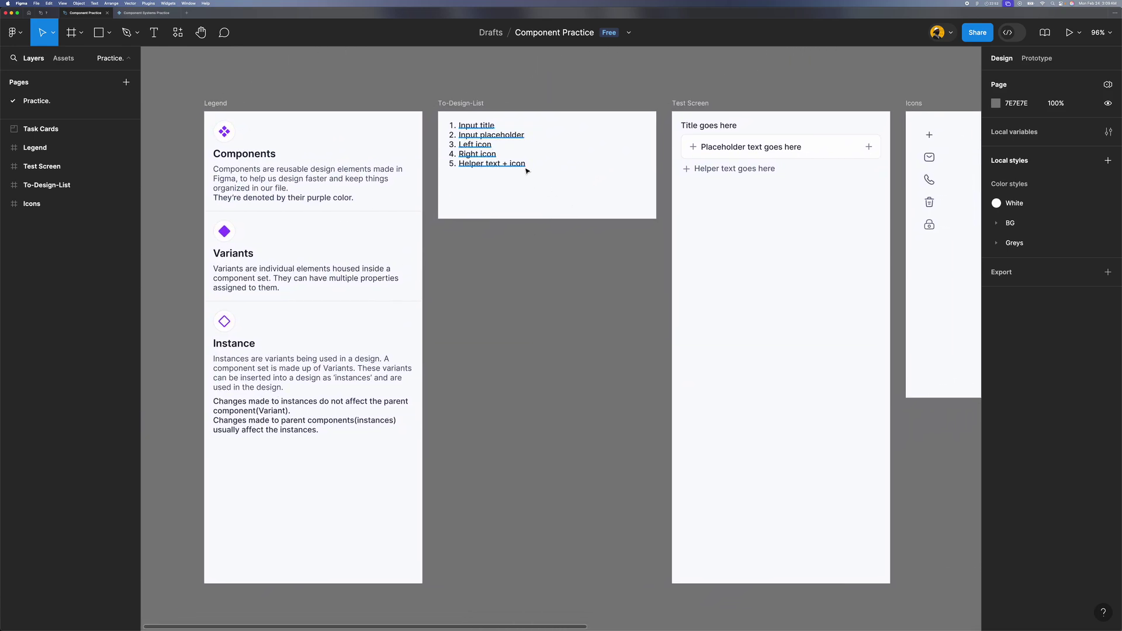
scroll(506, 165, up, 3)
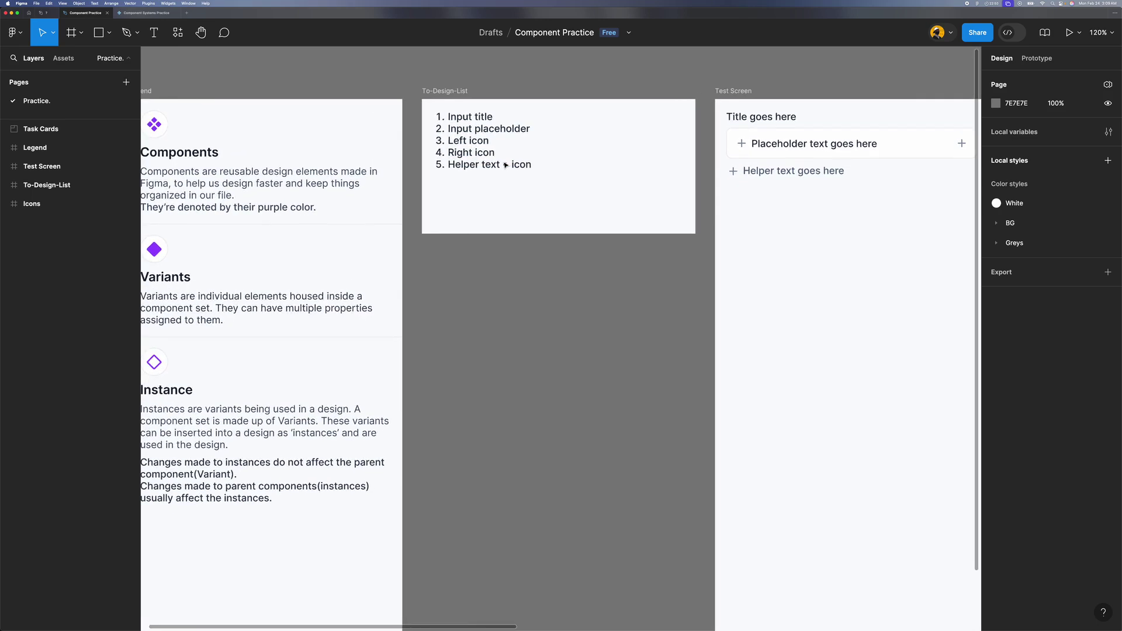
scroll(508, 166, left, 3)
scroll(515, 169, down, 1)
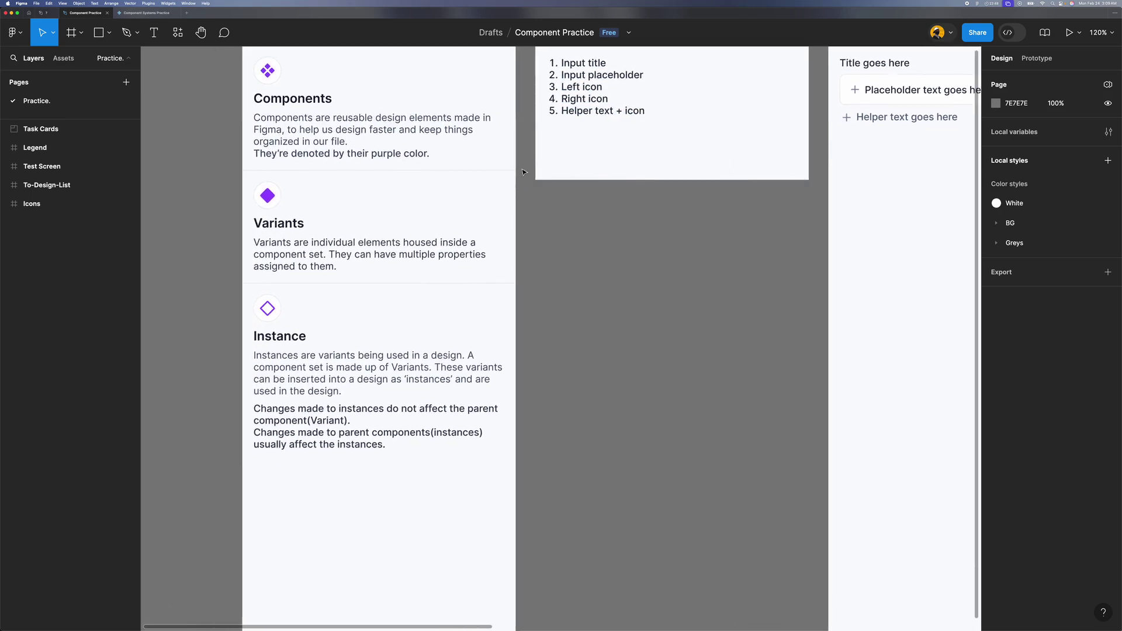
scroll(522, 173, right, 2)
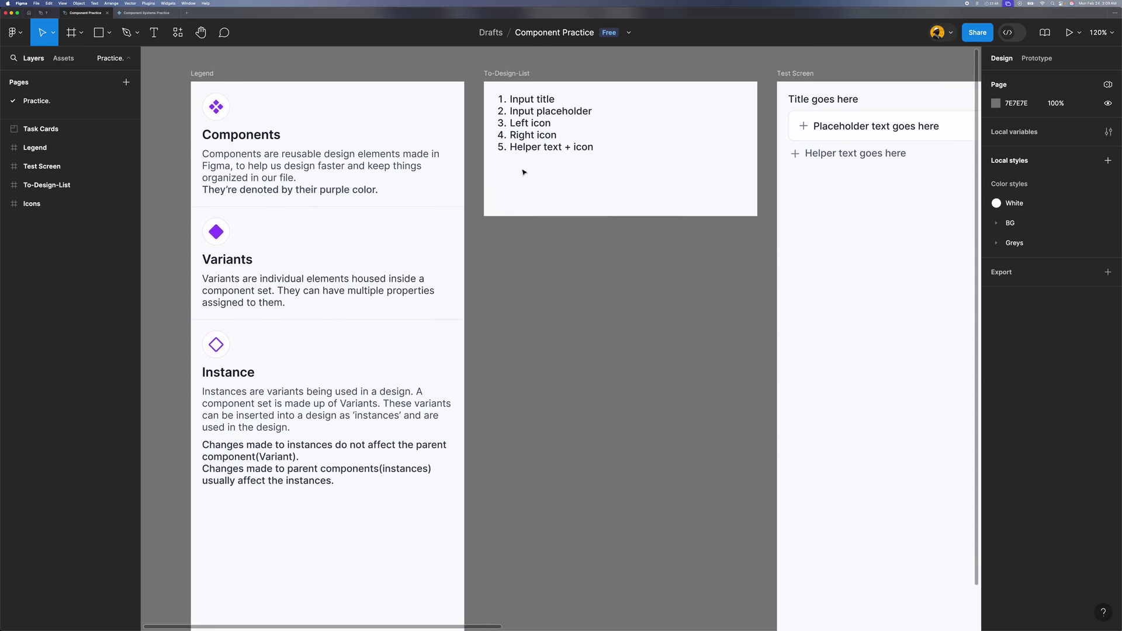
scroll(550, 176, right, 1)
scroll(551, 176, up, 1)
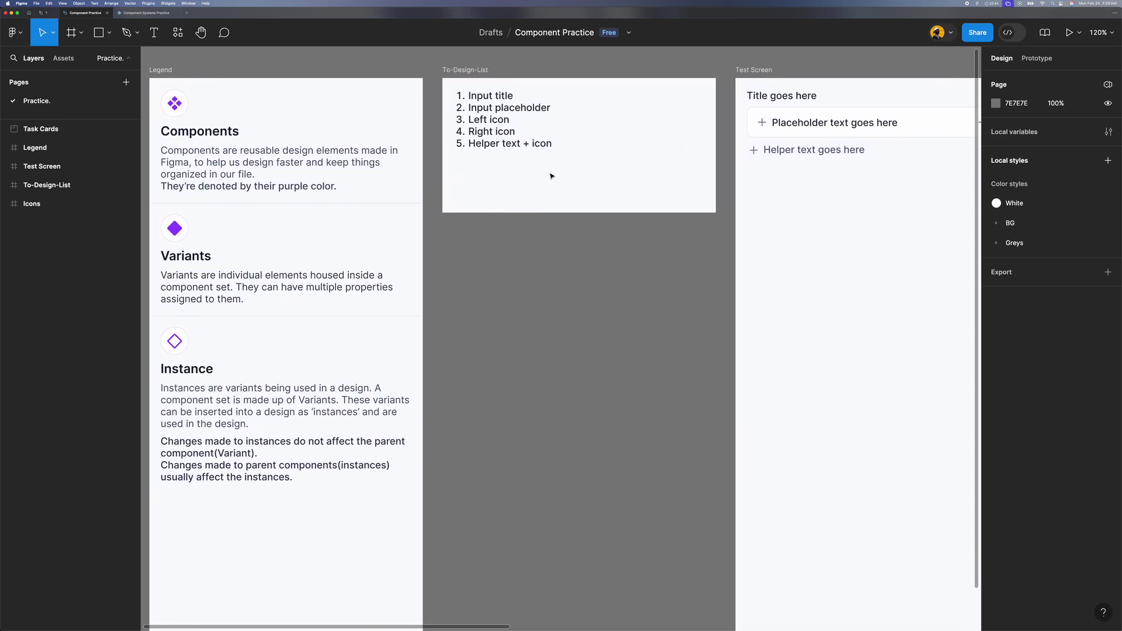
scroll(551, 176, up, 5)
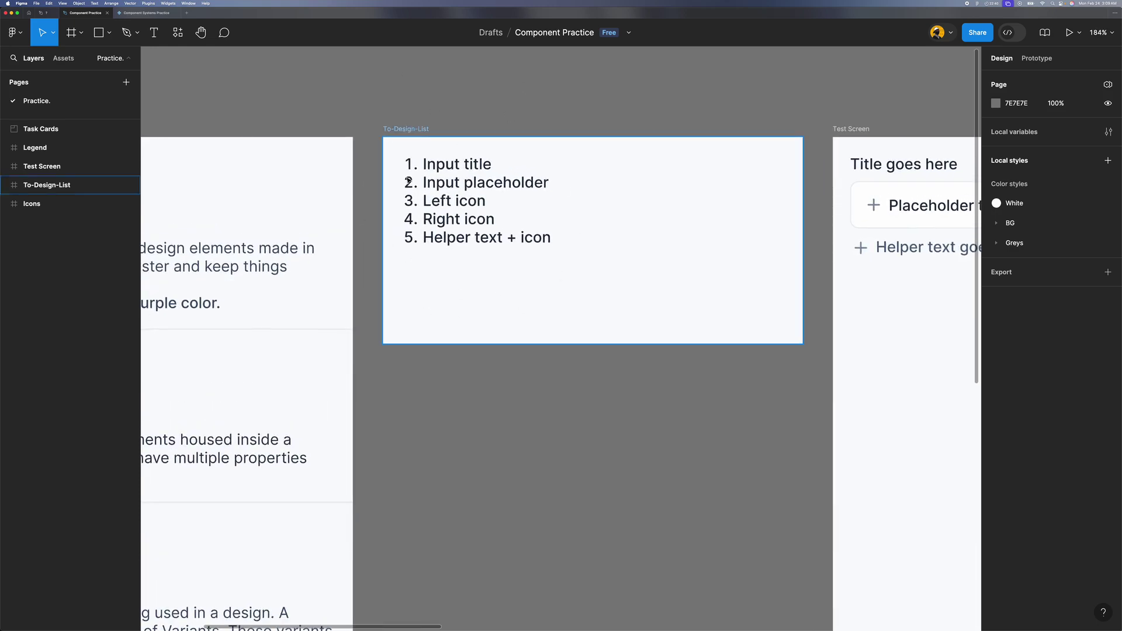
Step: Examine the sample input field in the Test Screen frame and the icon set in the Icons frame
scroll(456, 222, down, 3)
scroll(474, 217, right, 5)
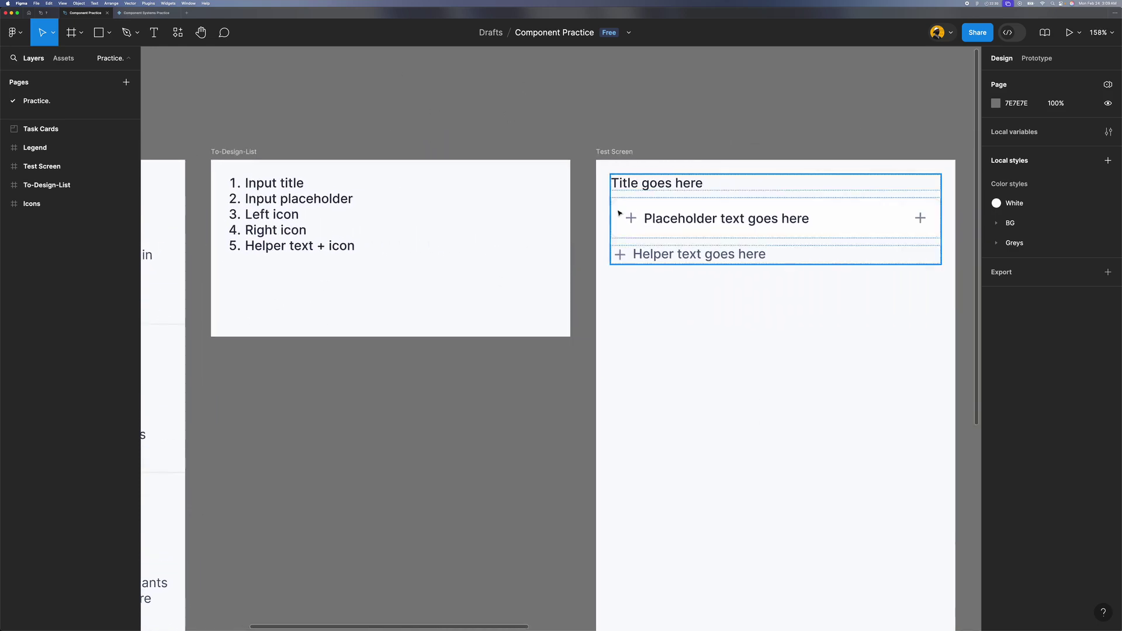
scroll(614, 218, right, 3)
scroll(614, 218, up, 1)
scroll(614, 208, down, 2)
scroll(615, 140, down, 1)
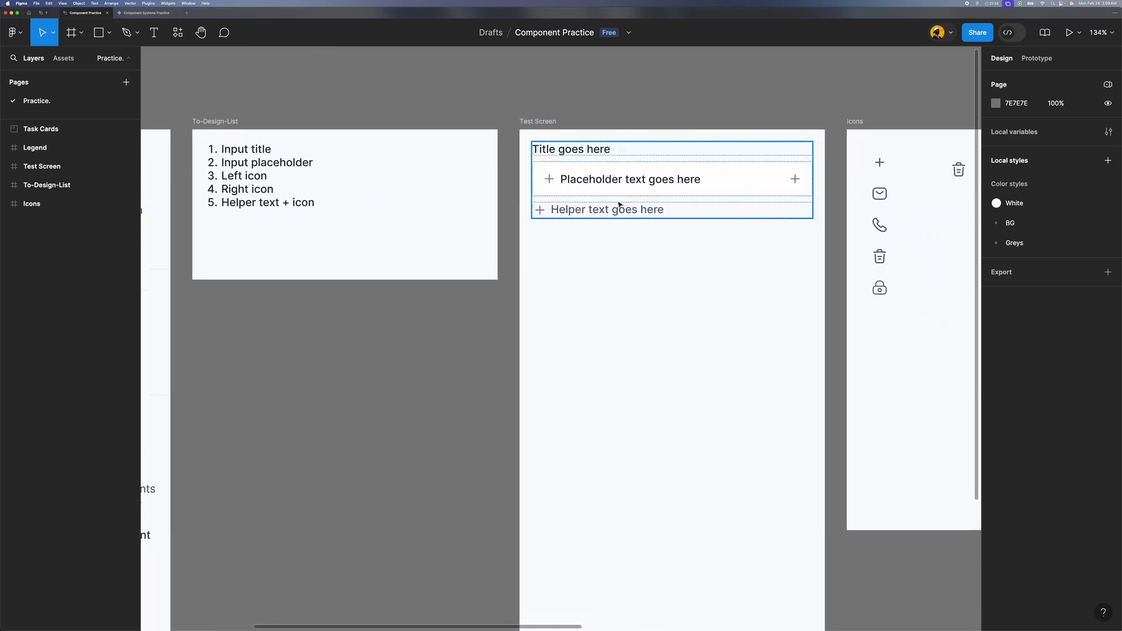
scroll(619, 210, up, 1)
scroll(585, 228, left, 1)
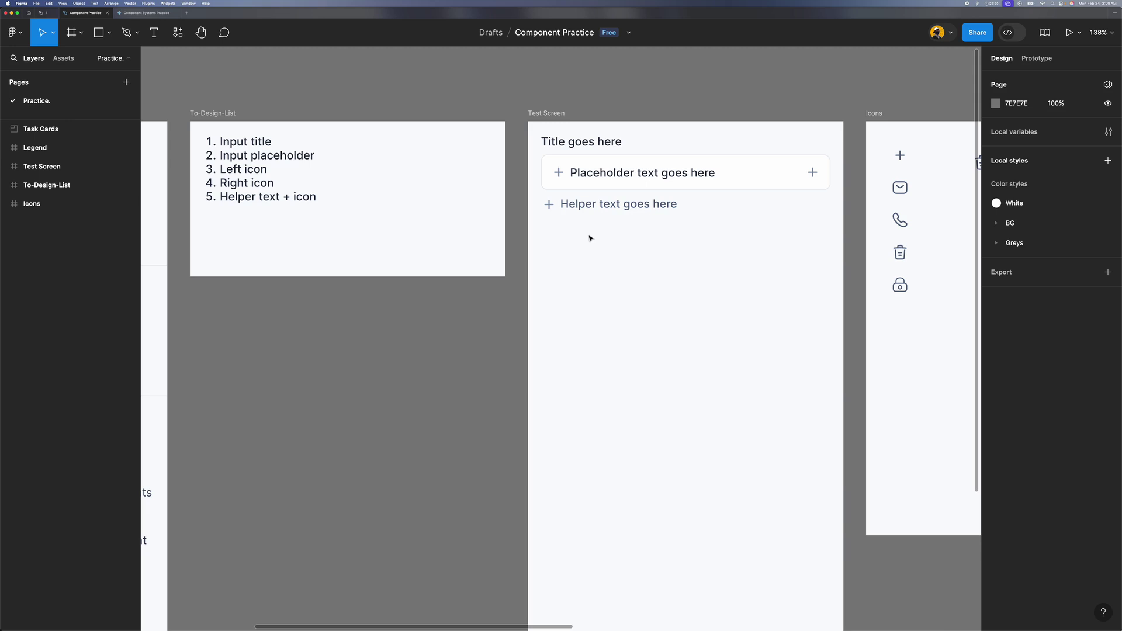
scroll(591, 237, right, 15)
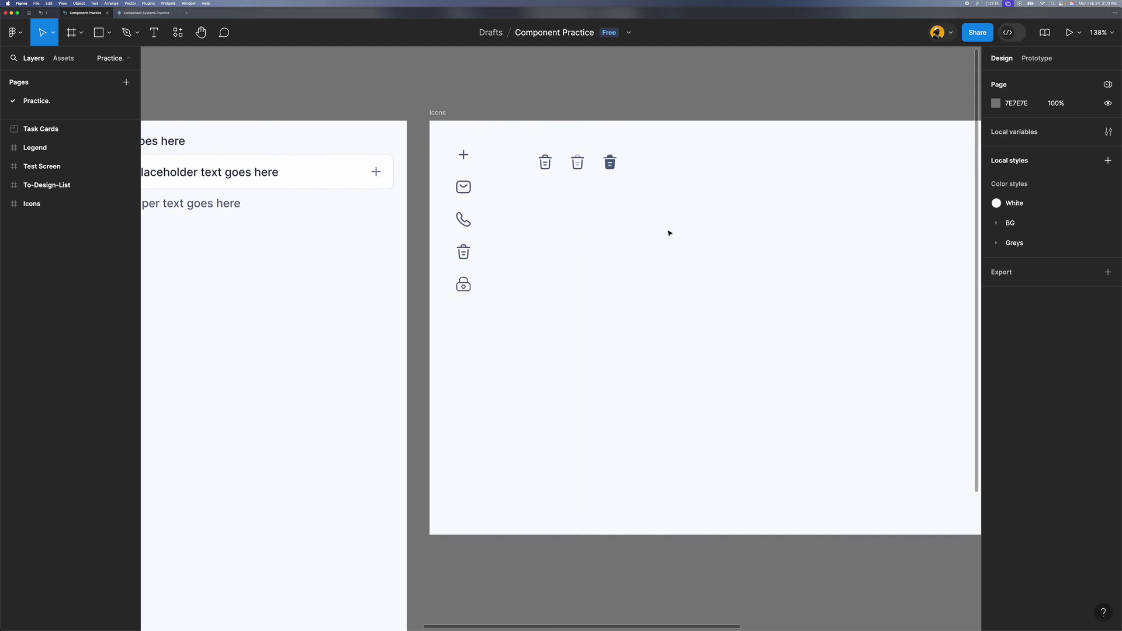
scroll(480, 264, left, 4)
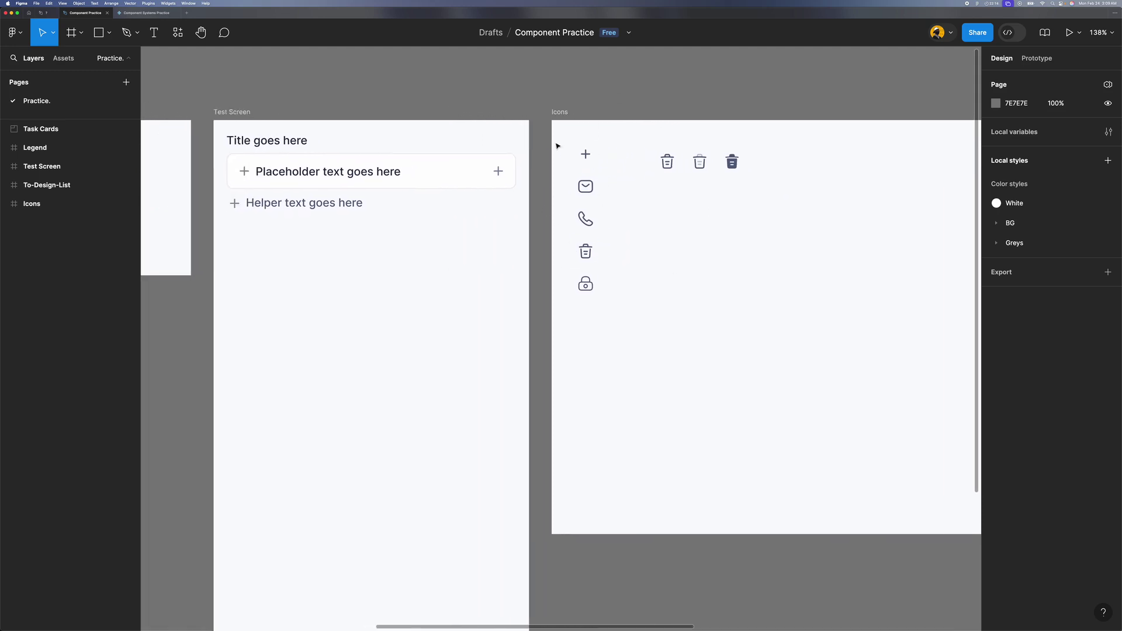
scroll(595, 234, right, 2)
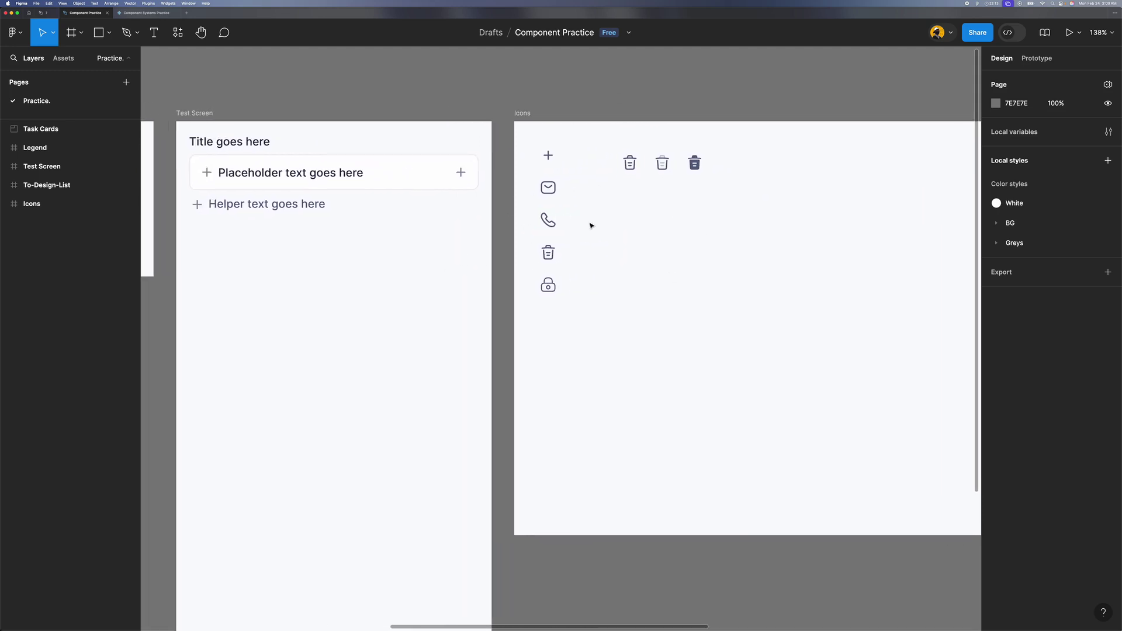
Step: Examine the Notes, name tag and Status Tags components in the Task Cards frame
scroll(591, 225, right, 15)
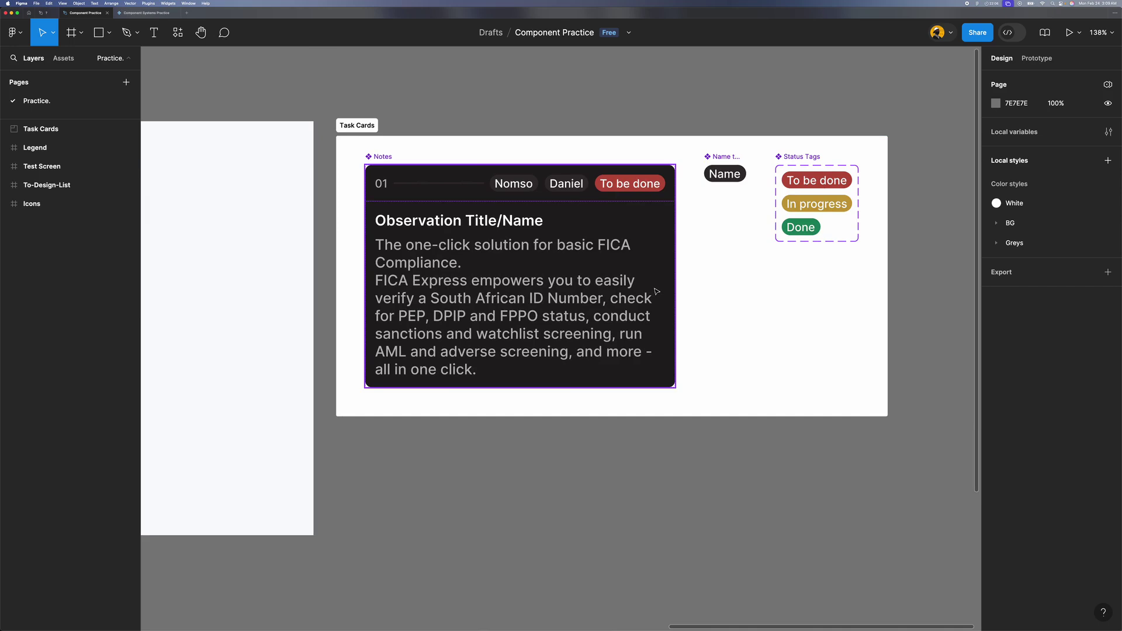
scroll(657, 292, down, 10)
scroll(585, 286, left, 2)
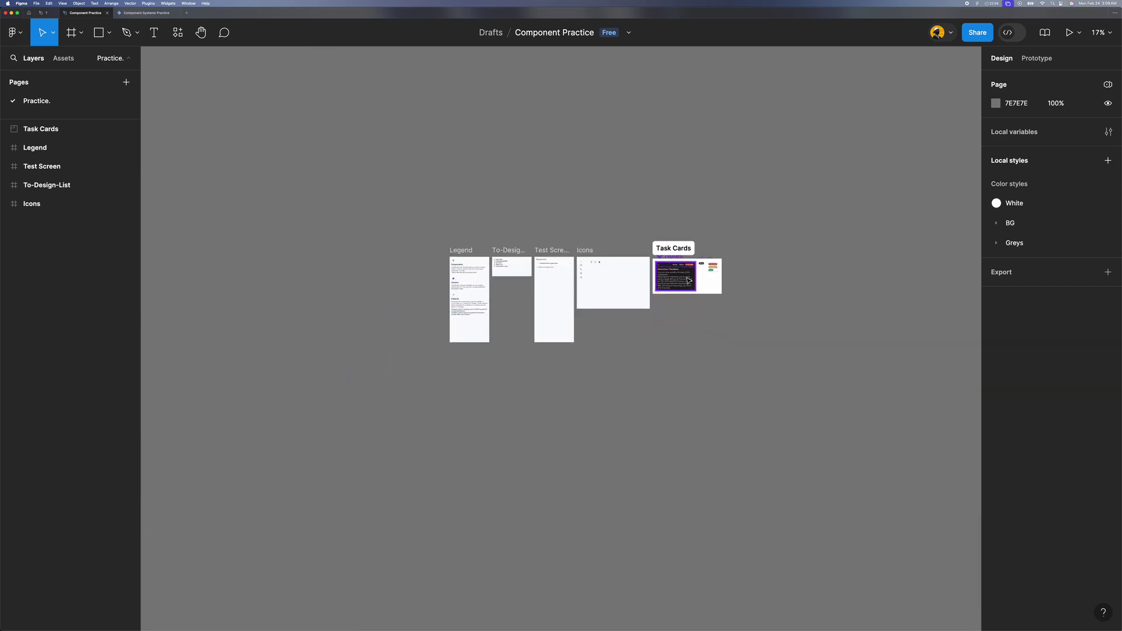
Step: Inspect the sample input field in the Test Screen frame alongside the list of elements to design
scroll(537, 286, up, 8)
scroll(536, 283, up, 3)
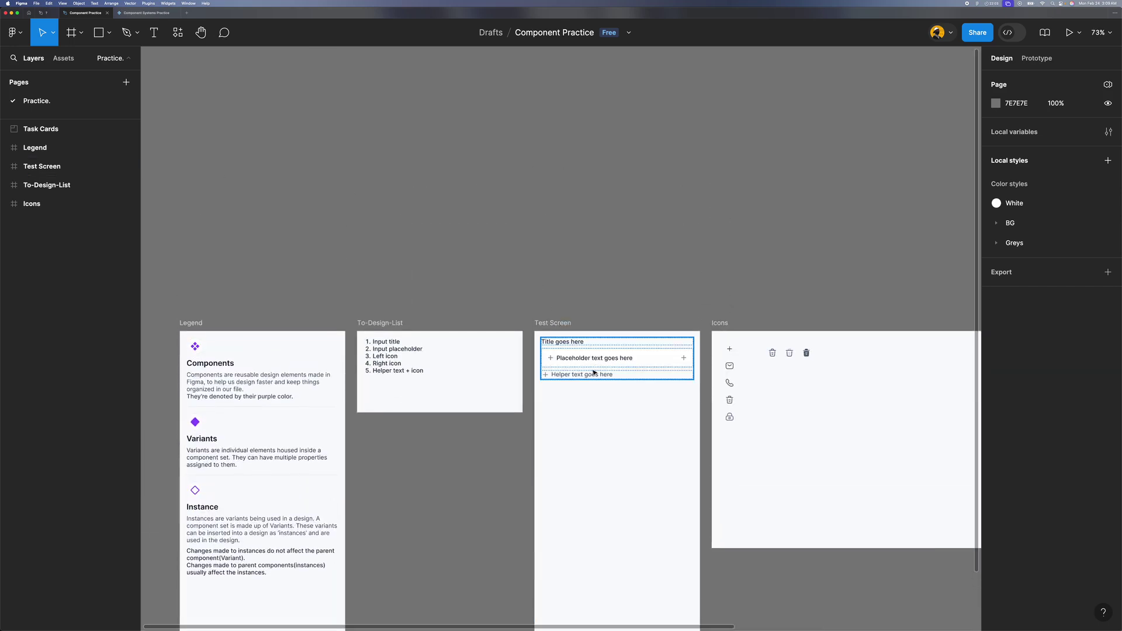
scroll(594, 351, up, 5)
scroll(596, 304, down, 1)
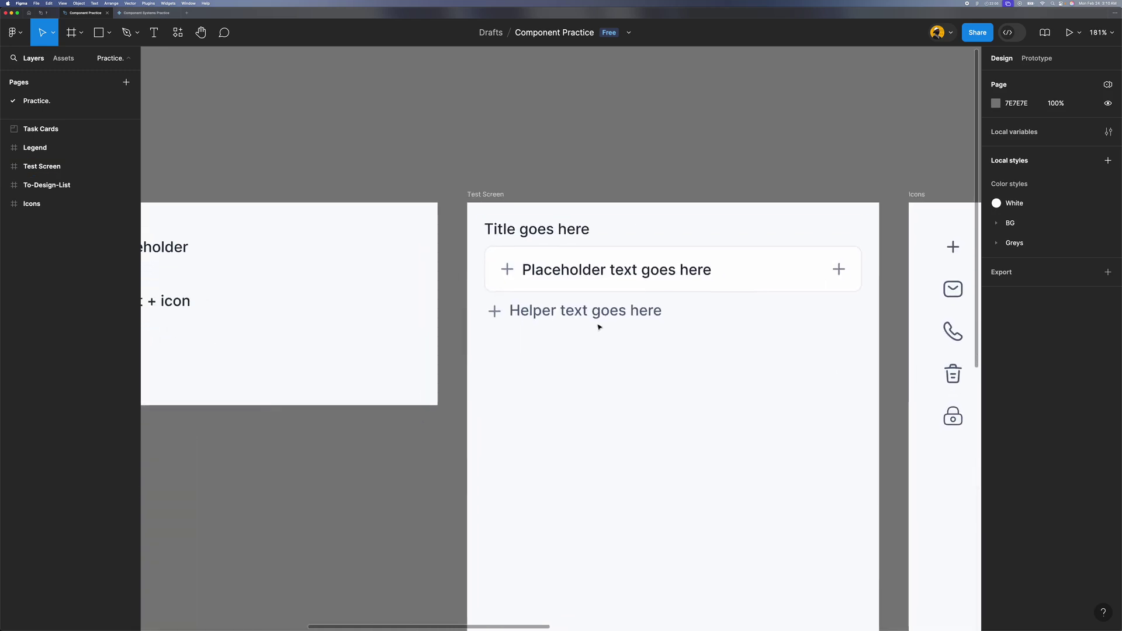
click(601, 286)
scroll(594, 294, down, 2)
scroll(594, 294, left, 2)
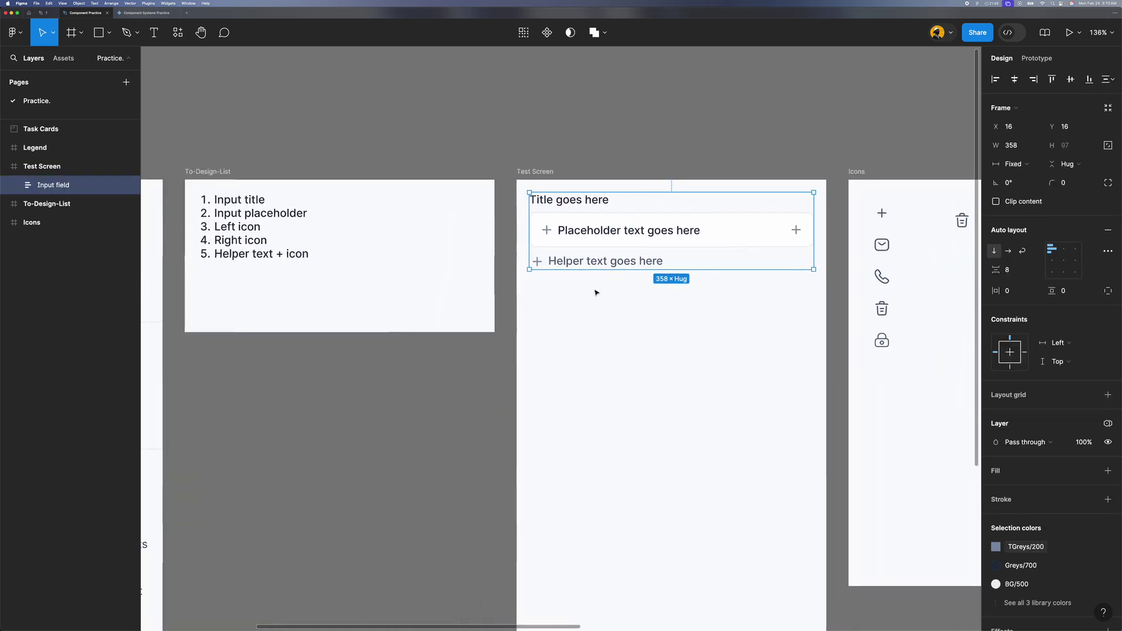
scroll(597, 347, down, 1)
scroll(595, 347, up, 2)
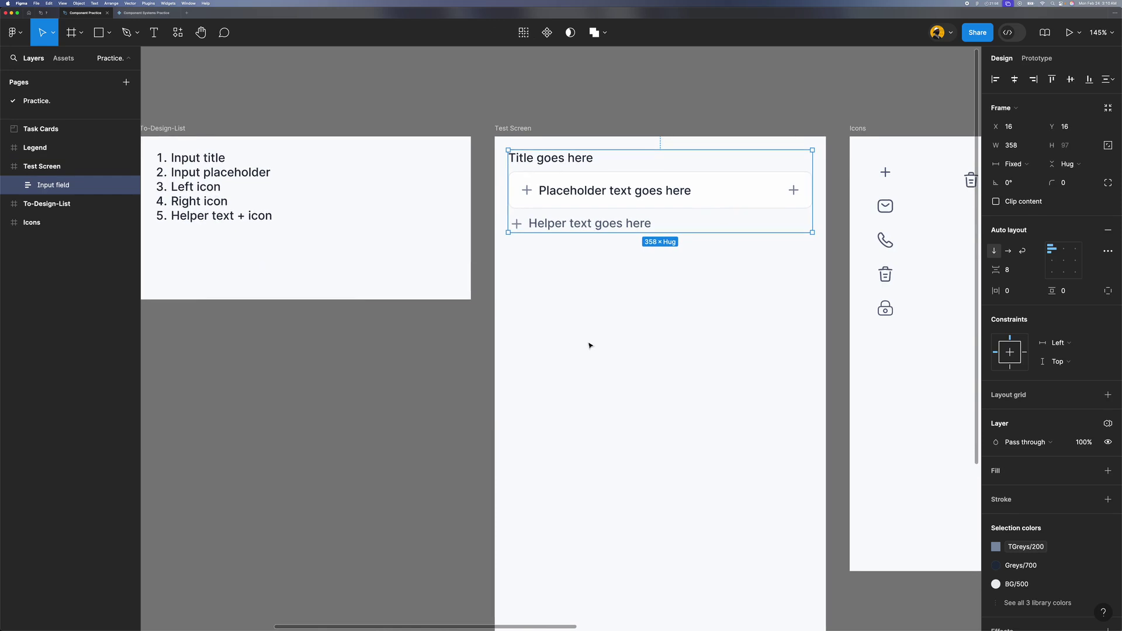
Step: Add a text layer reading "Title goes here" below the sample input field in the Test Screen frame
key(t)
scroll(585, 314, right, 2)
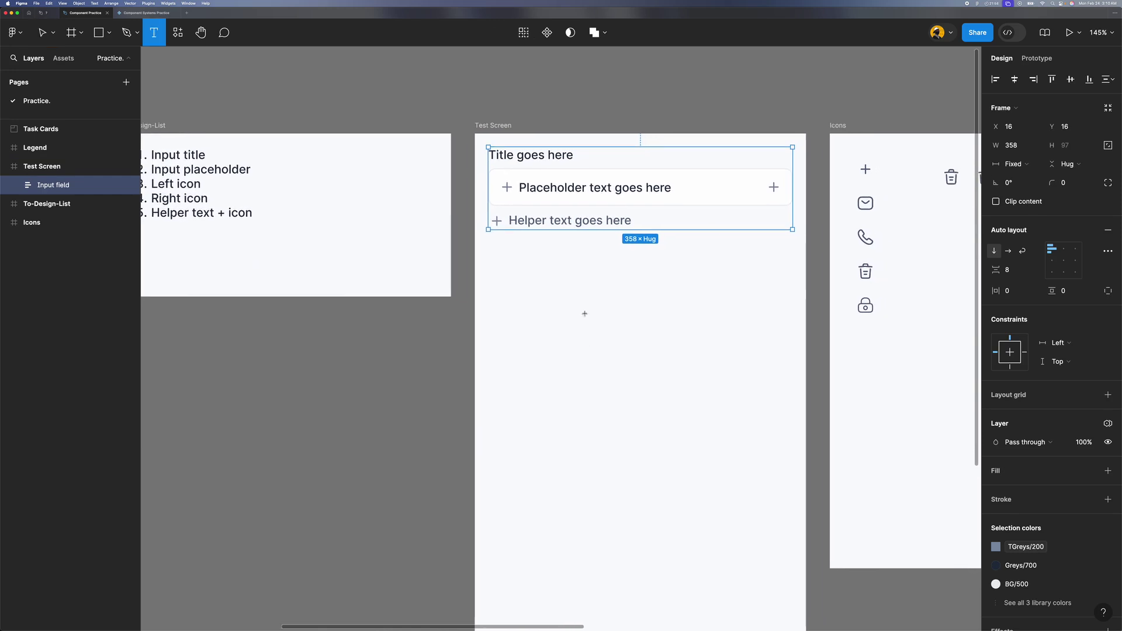
click(555, 319)
text(T)
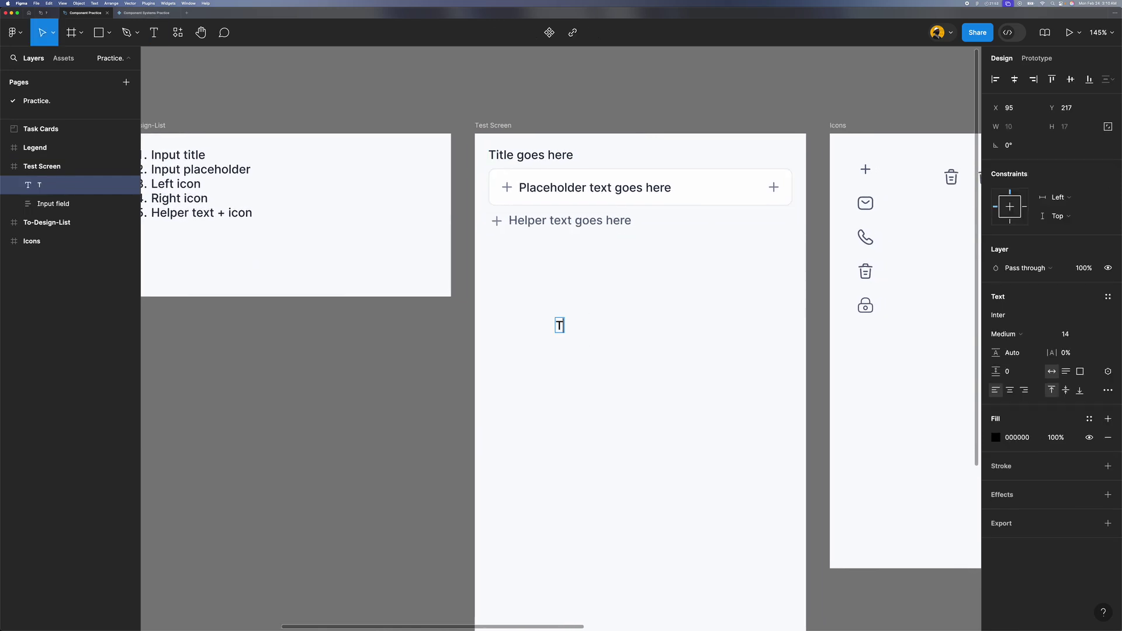
text(tile)
key(BackSpace)
key(BackSpace)
key(BackSpace)
key(BackSpace)
text(itle goes)
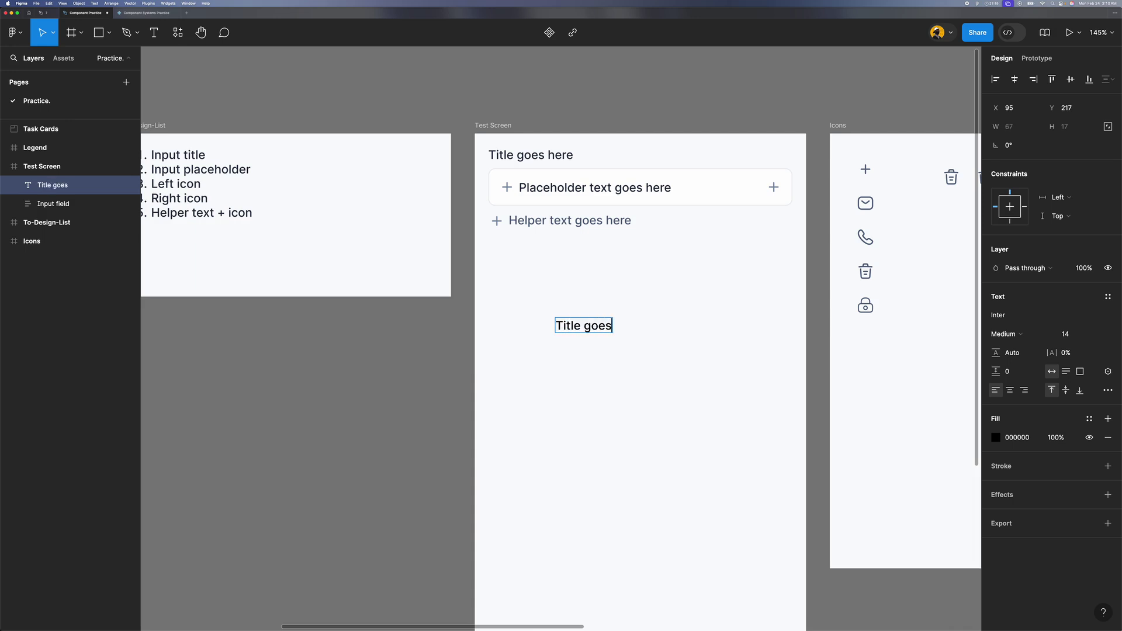
text( here)
key(Escape)
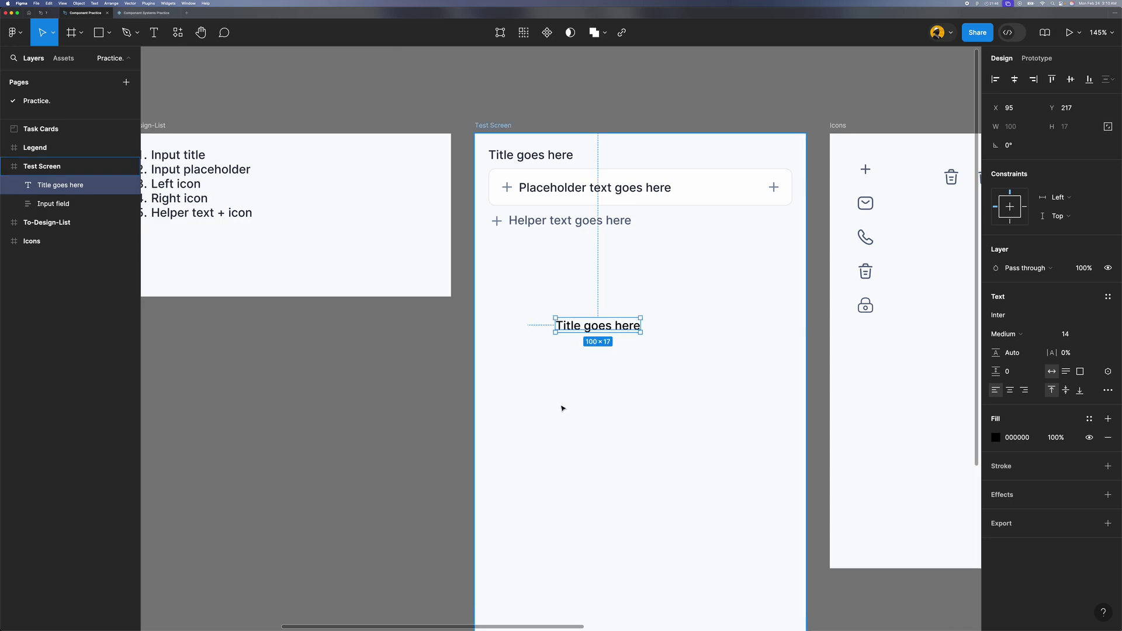
Step: Apply the Greys/700 color style to the new title text
scroll(557, 431, up, 5)
scroll(557, 431, down, 3)
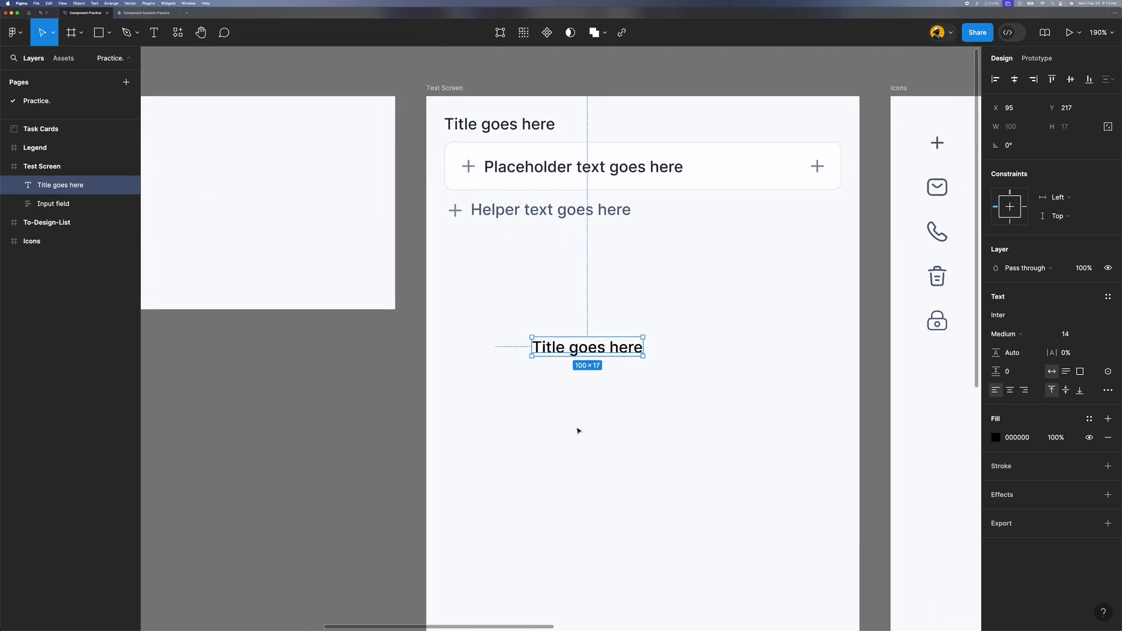
scroll(578, 431, down, 2)
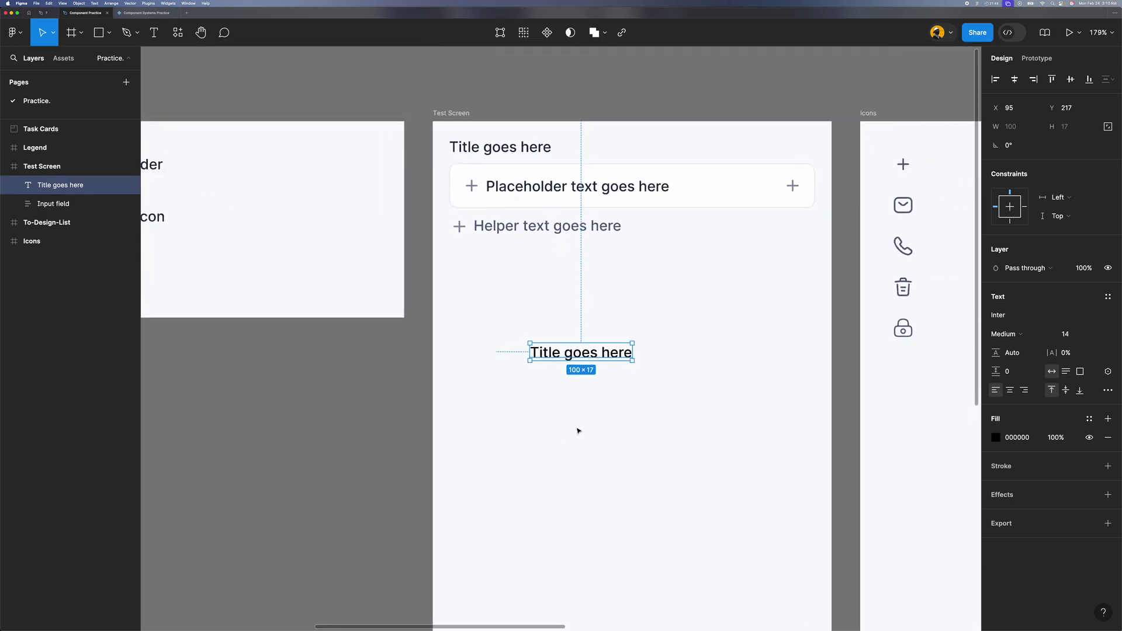
click(1090, 420)
scroll(926, 510, down, 5)
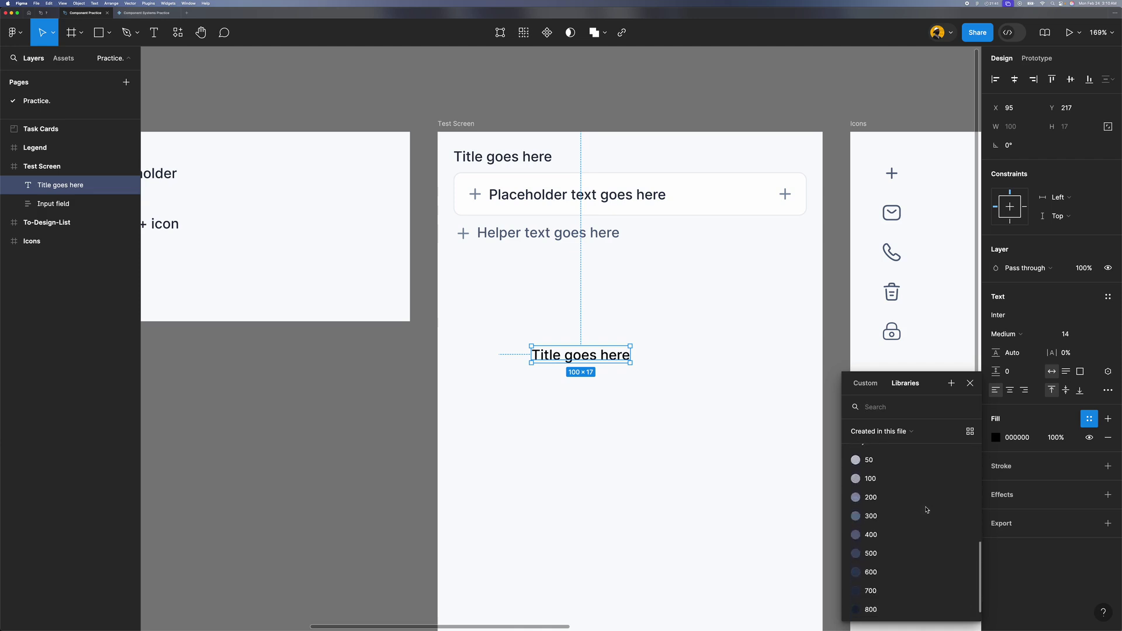
click(912, 590)
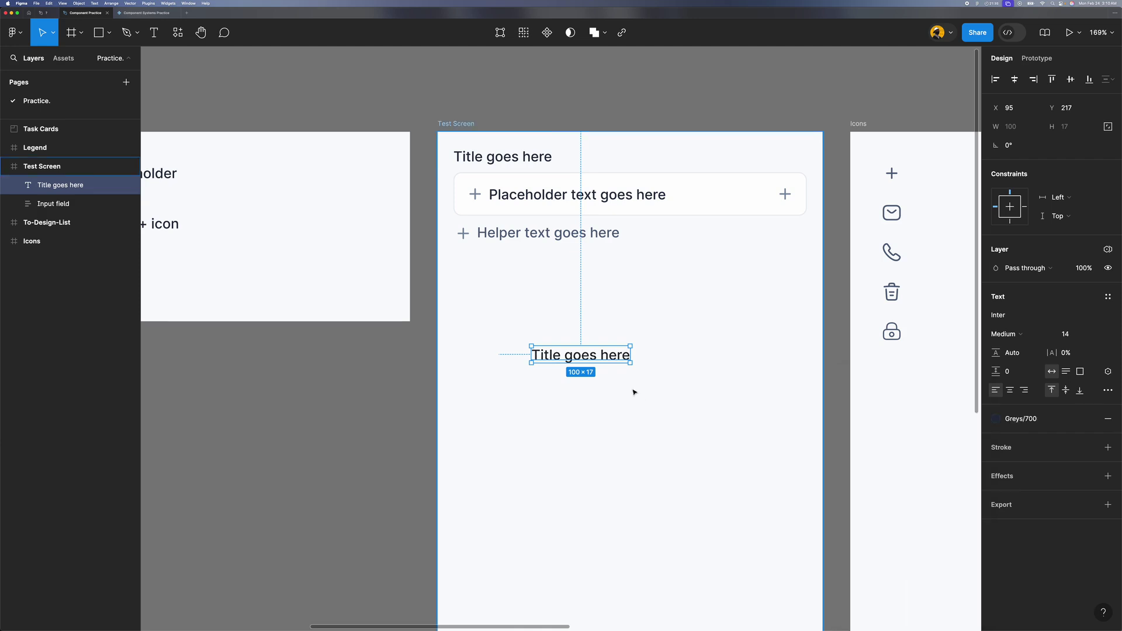
Step: Duplicate the title text just below the original and wrap the copy in an auto layout frame
scroll(588, 336, up, 1)
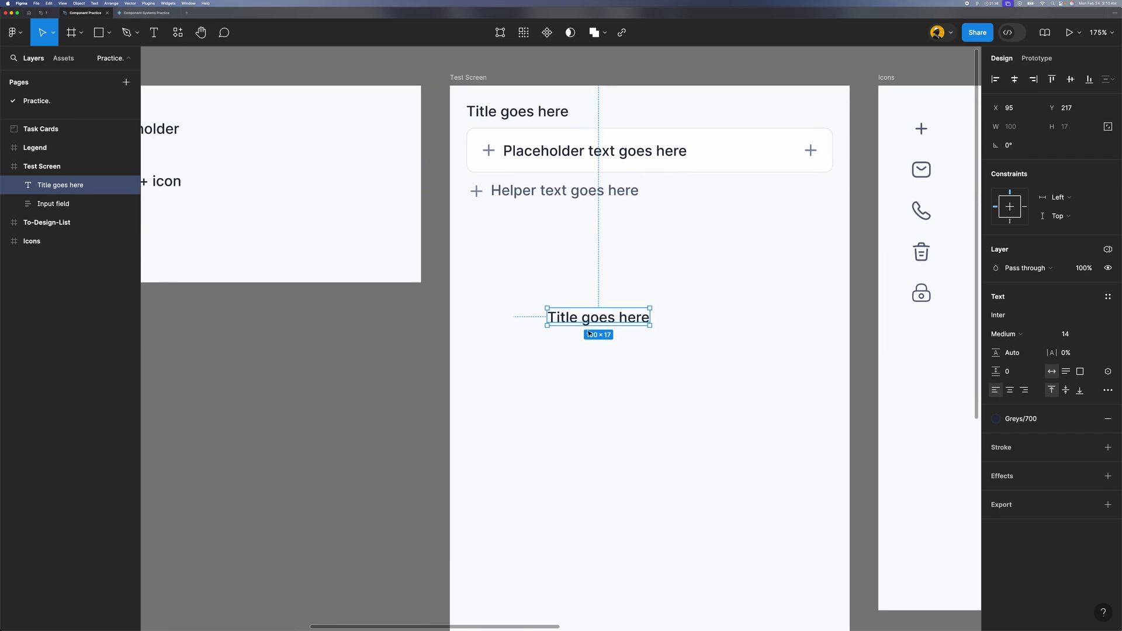
drag(580, 316, 539, 379)
key(shift+a)
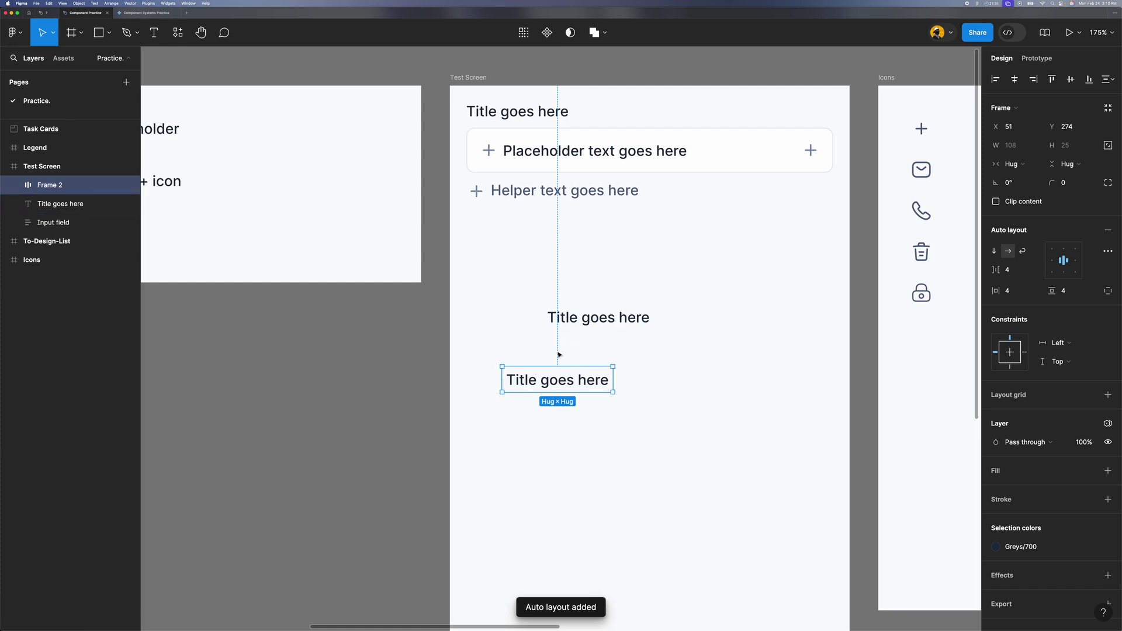
Step: Set the auto layout frame's horizontal and vertical padding to 12
click(1012, 296)
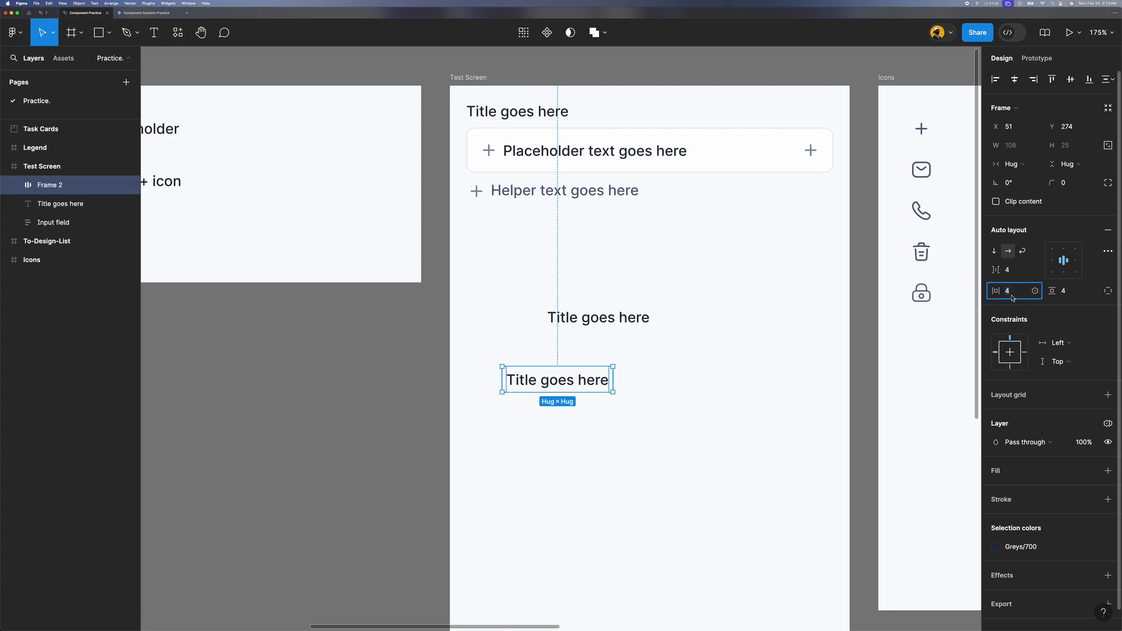
text(12)
key(Tab)
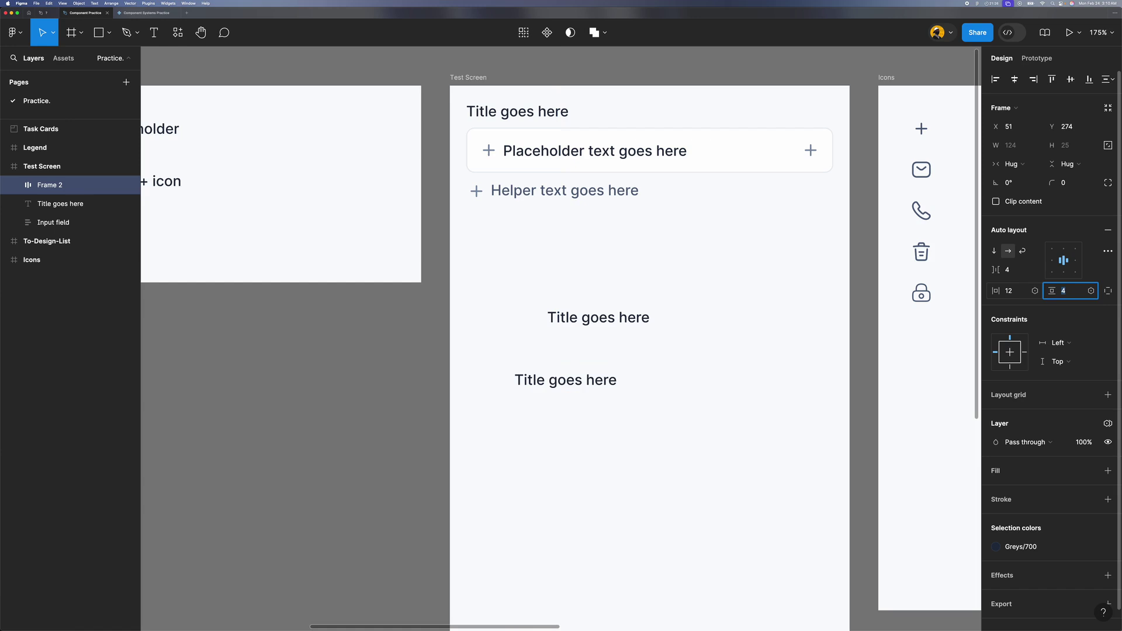
key(Return)
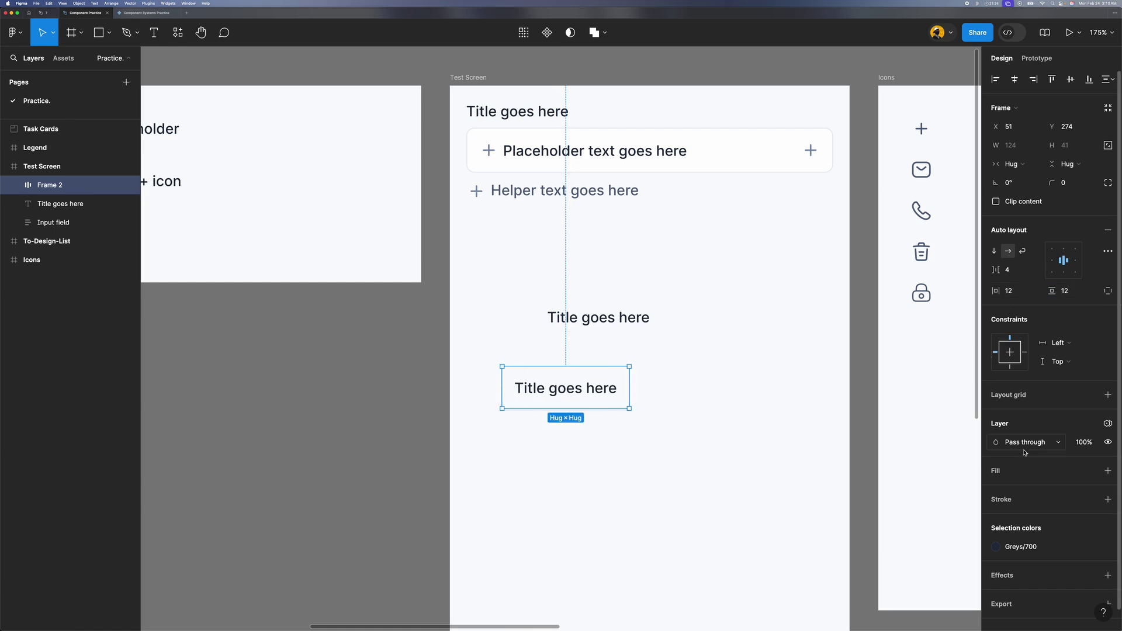
Step: Give the auto layout frame a fill in the White style and a stroke in the BG/500 style
click(1030, 474)
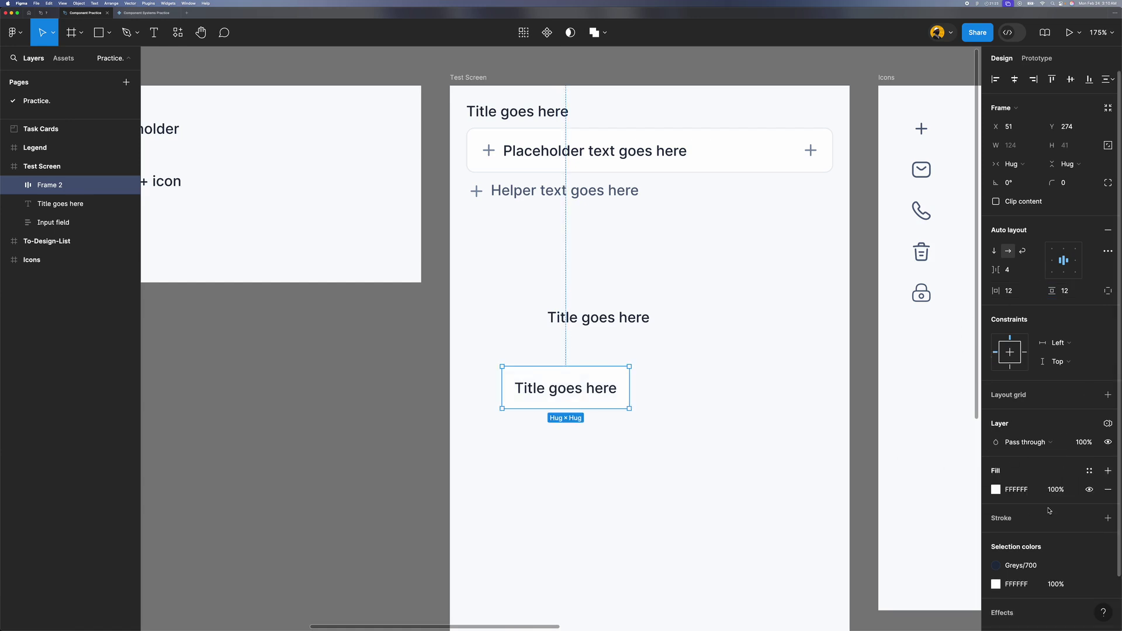
click(1089, 470)
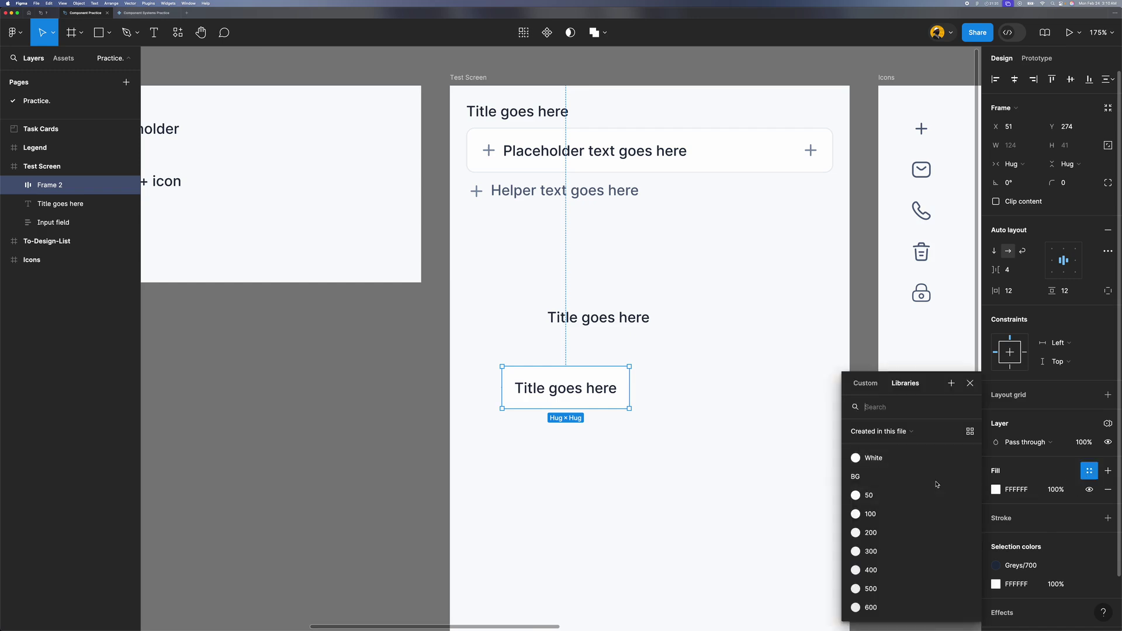
click(915, 460)
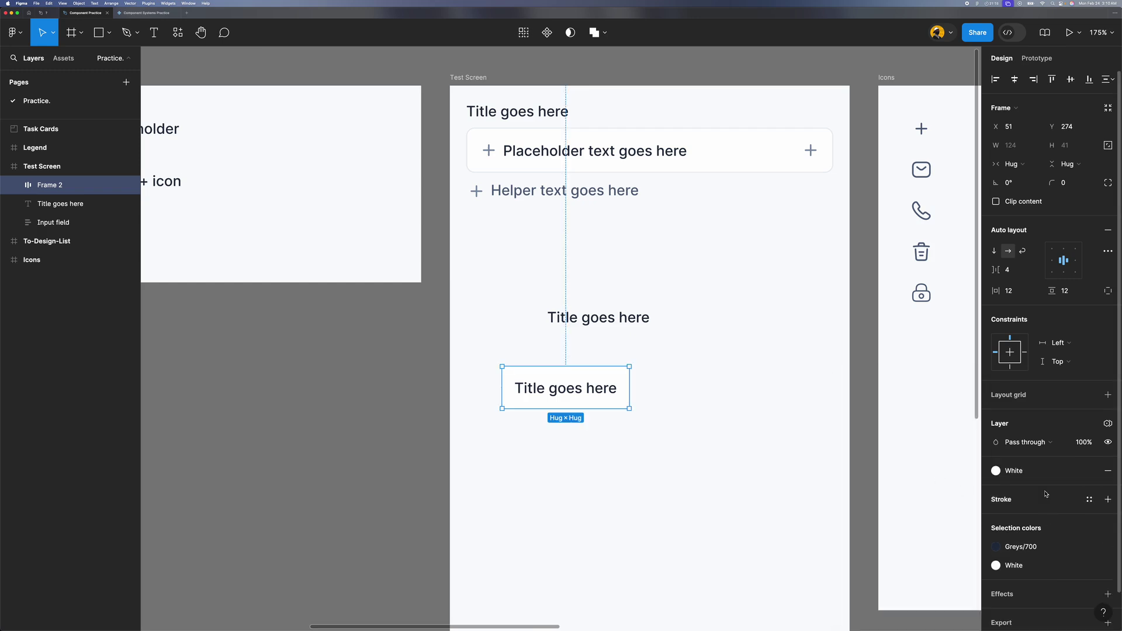
click(1108, 499)
click(1090, 500)
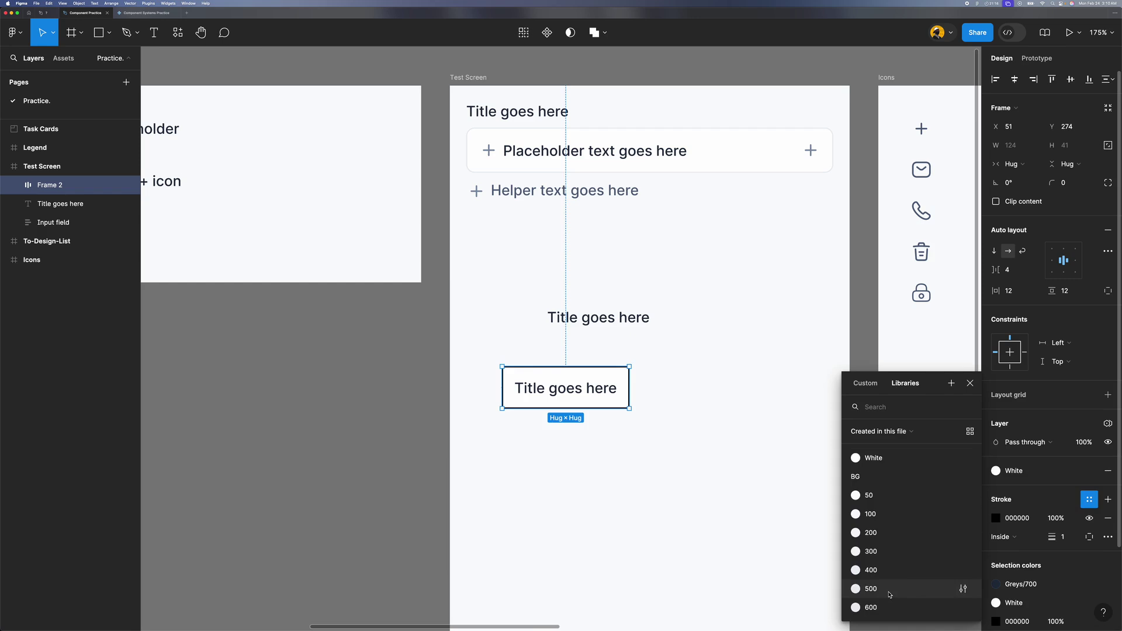
click(891, 595)
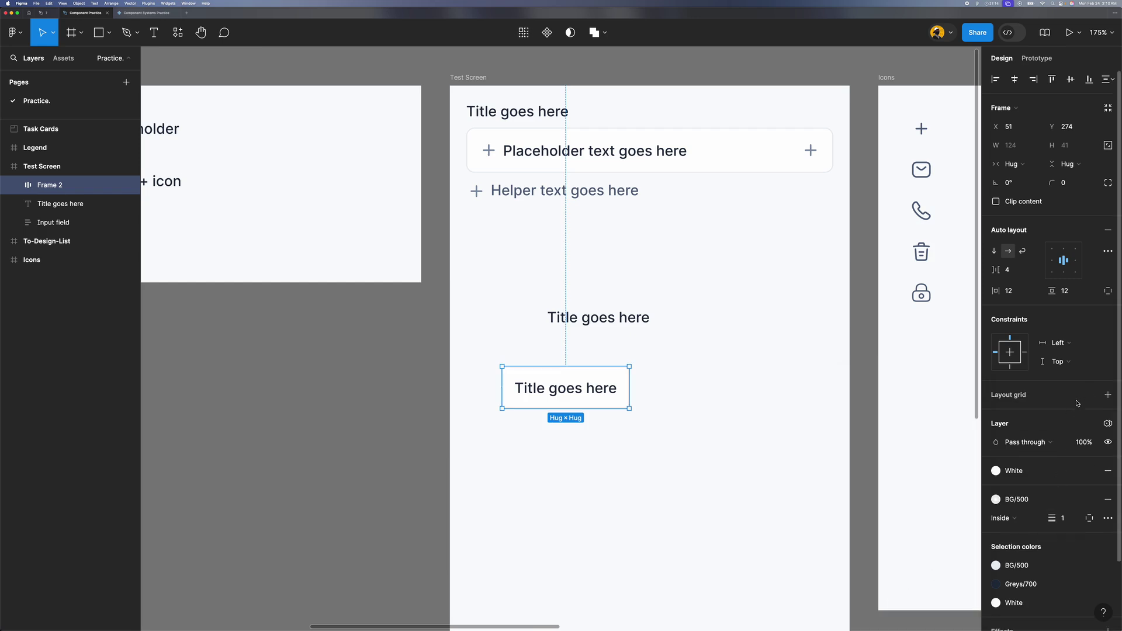
Step: Set the auto layout frame's corner radius to 8
scroll(1077, 403, down, 3)
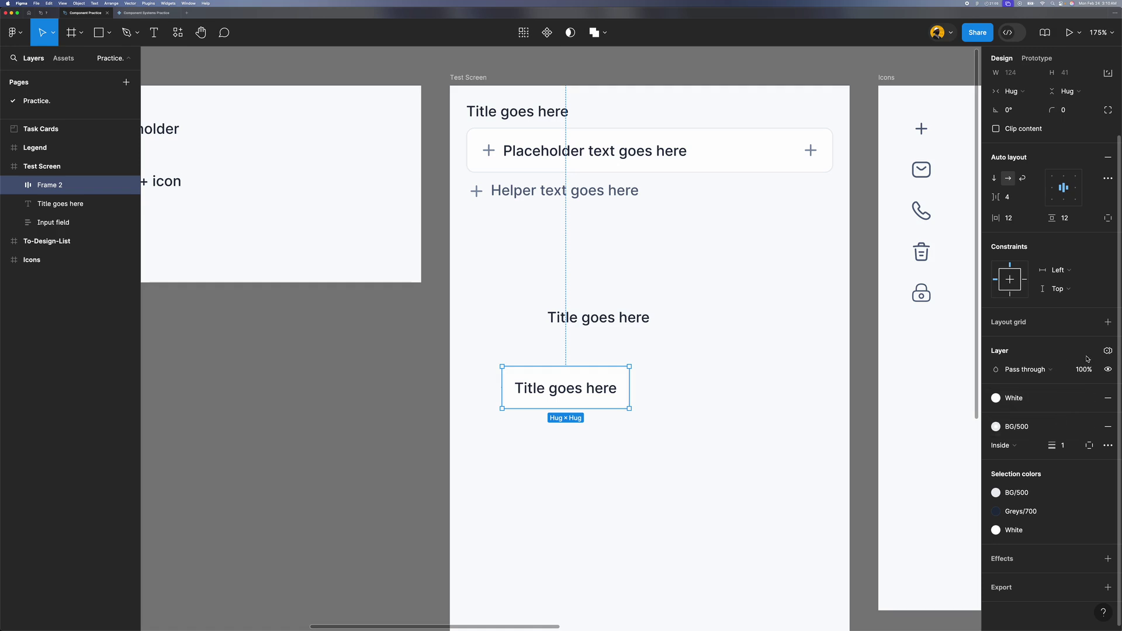
click(1072, 448)
scroll(1055, 292, up, 3)
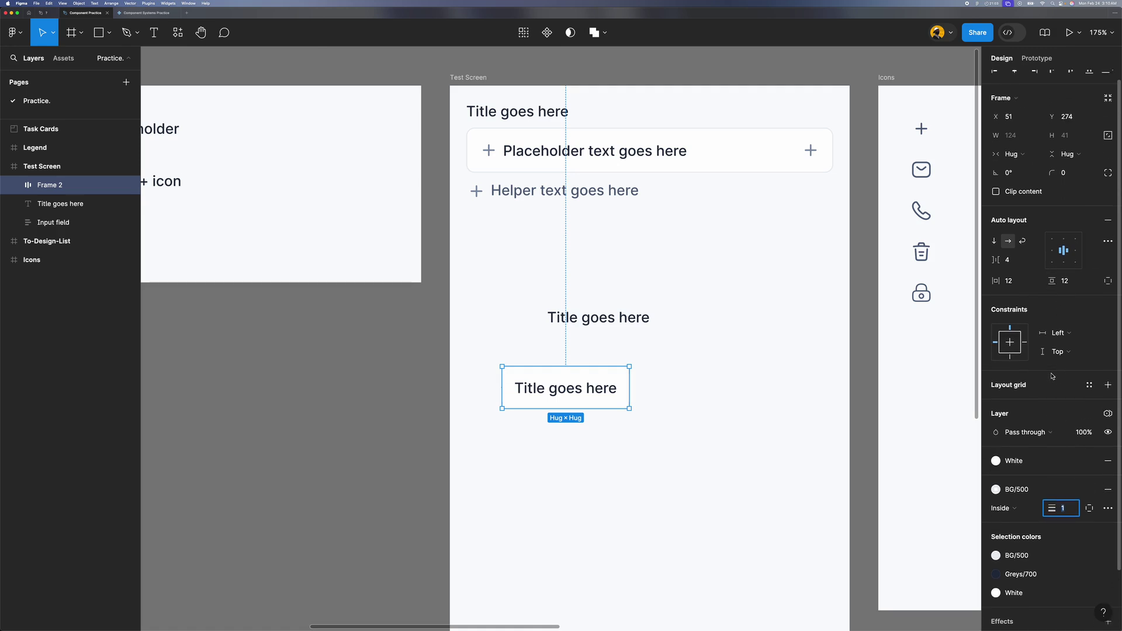
scroll(1052, 376, down, 3)
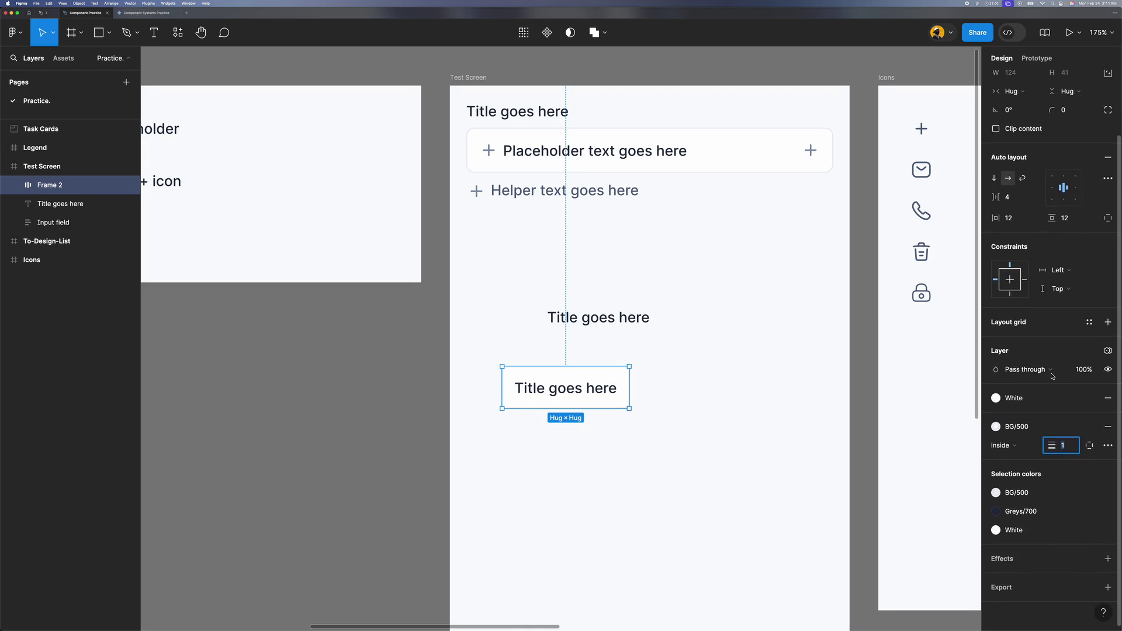
scroll(1052, 375, up, 3)
click(1072, 178)
text(8)
key(Return)
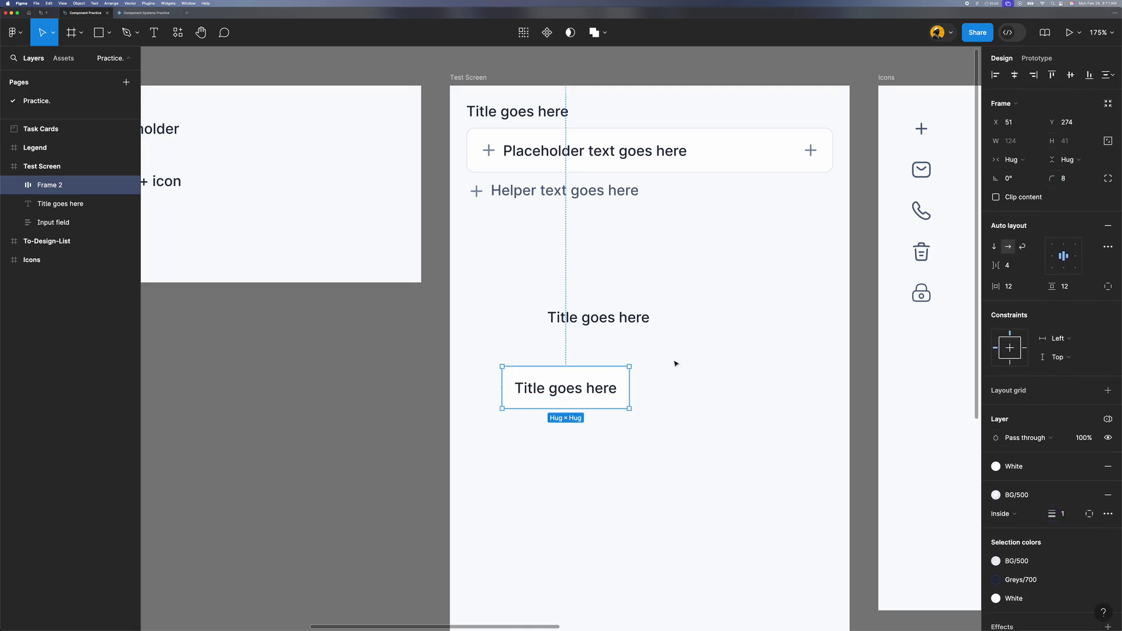
scroll(673, 406, down, 3)
scroll(672, 404, up, 3)
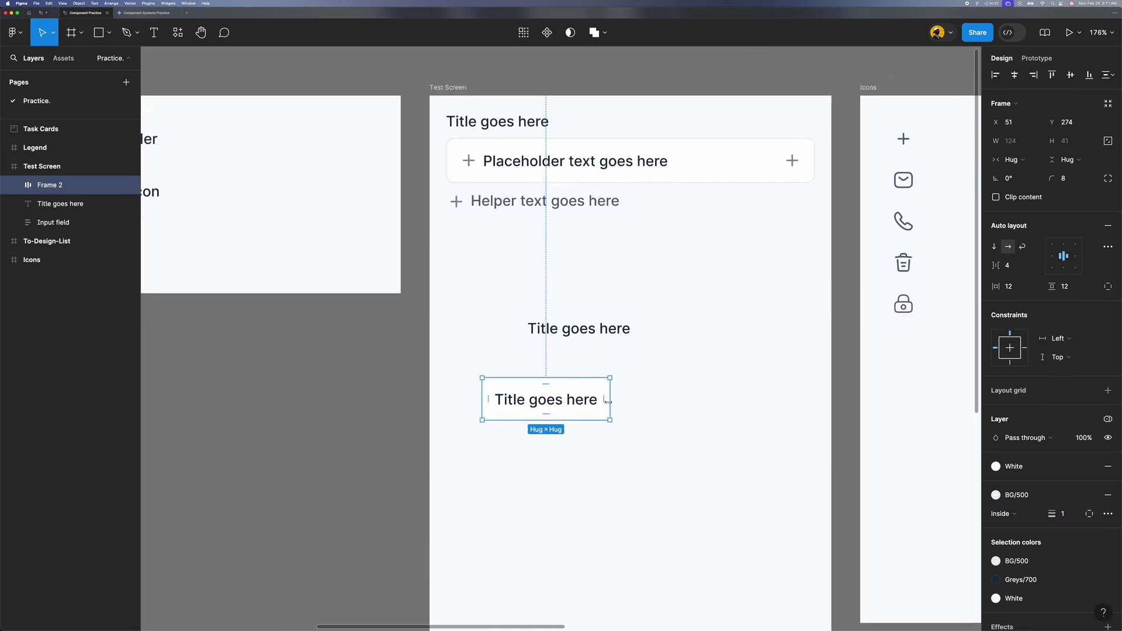
scroll(536, 356, down, 2)
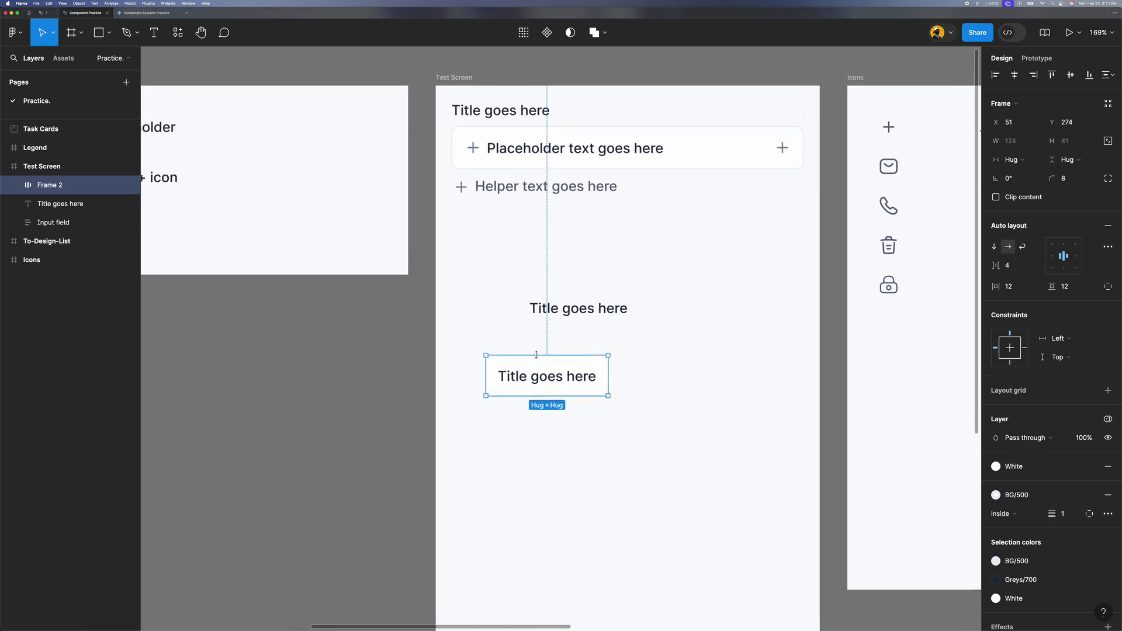
scroll(537, 353, up, 2)
scroll(535, 375, down, 3)
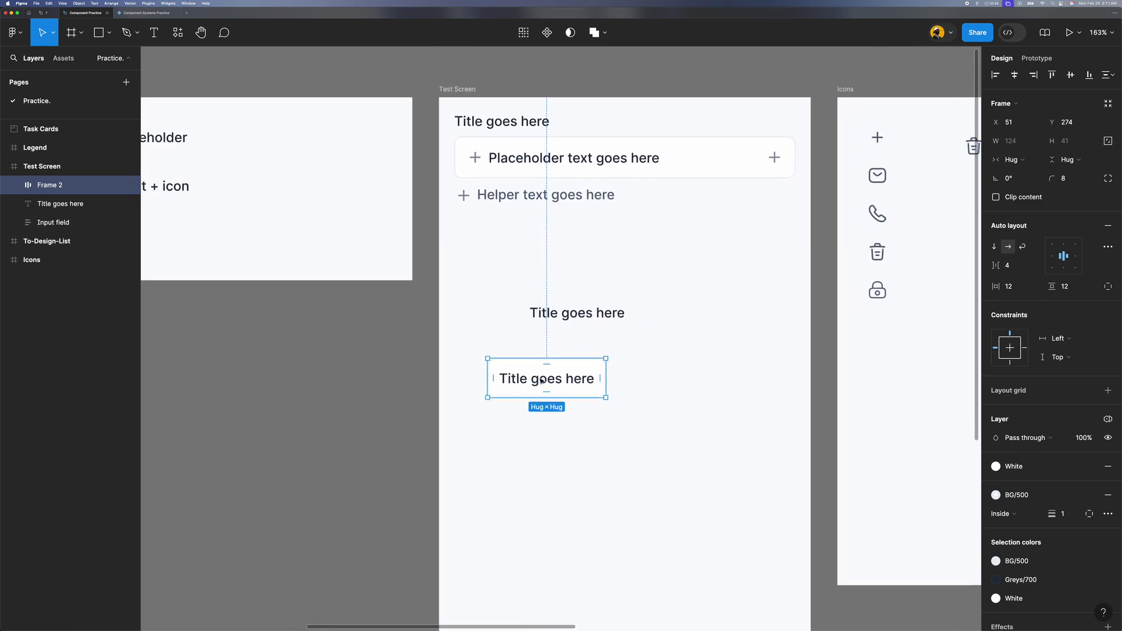
scroll(534, 386, up, 5)
scroll(543, 383, down, 2)
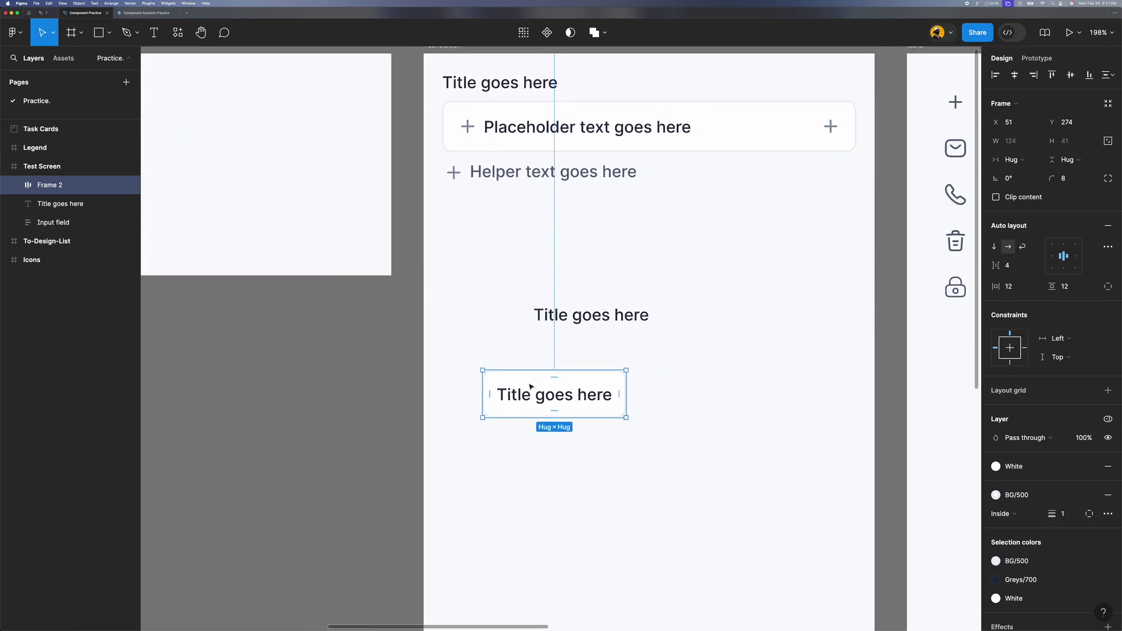
scroll(581, 380, up, 2)
scroll(542, 433, right, 2)
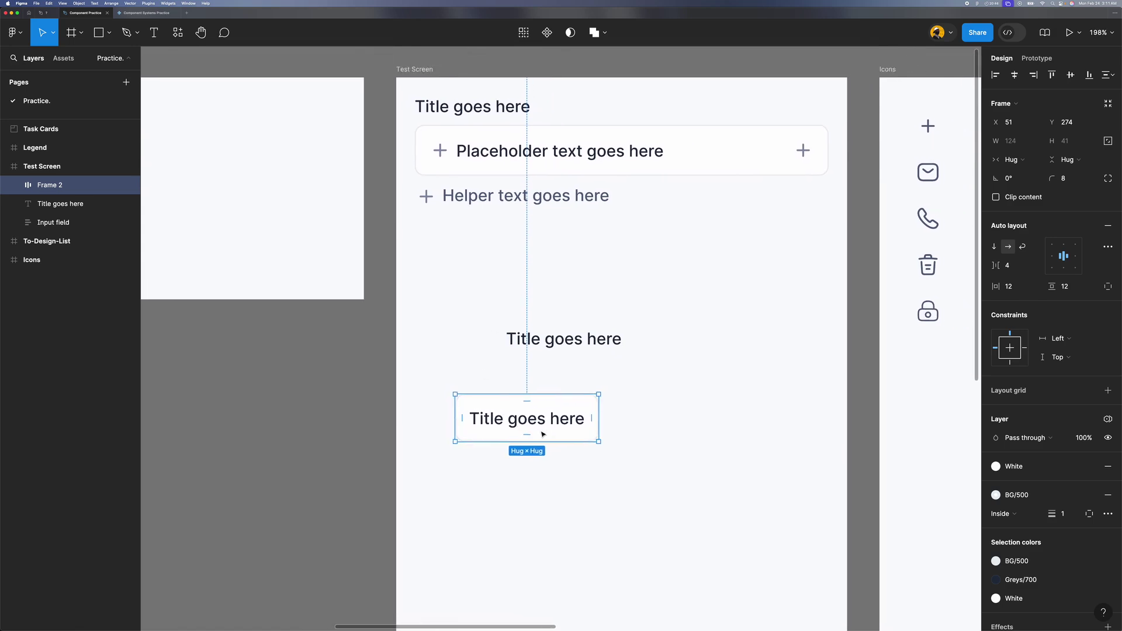
Step: Place a copy of the plus icon from the Icons frame after the title text inside the bordered auto layout frame
scroll(522, 304, down, 4)
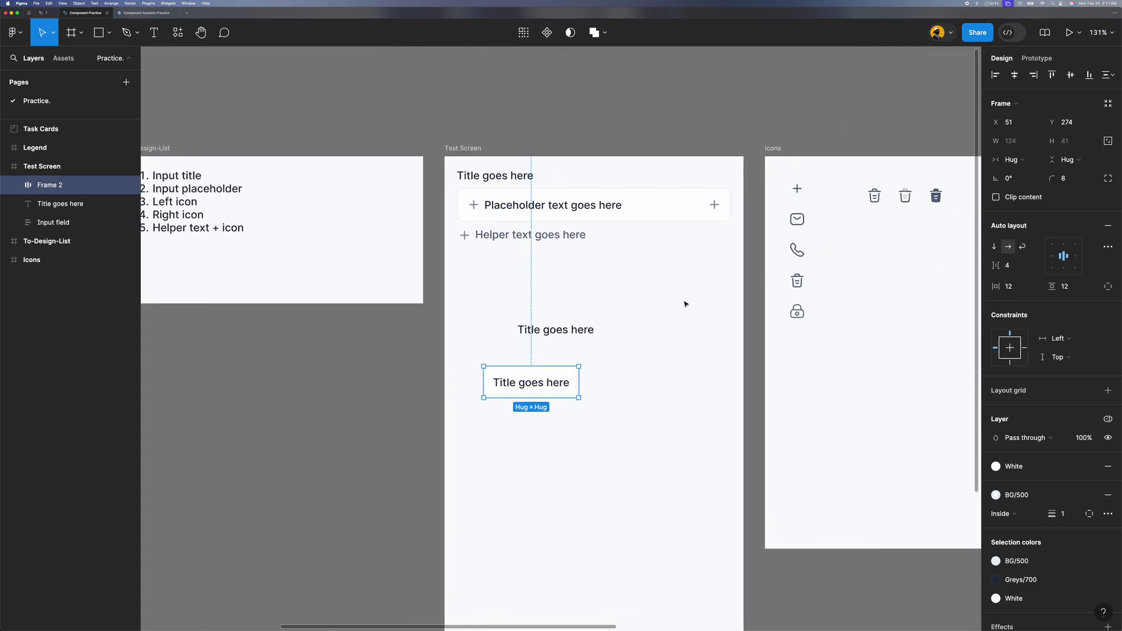
click(799, 189)
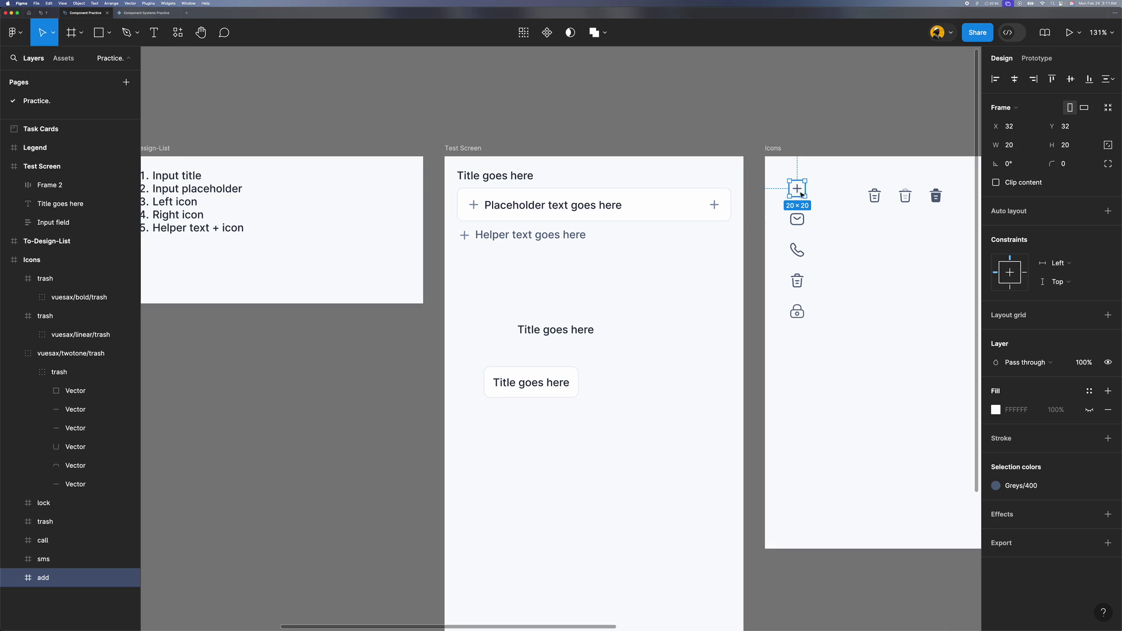
drag(742, 200, 581, 425)
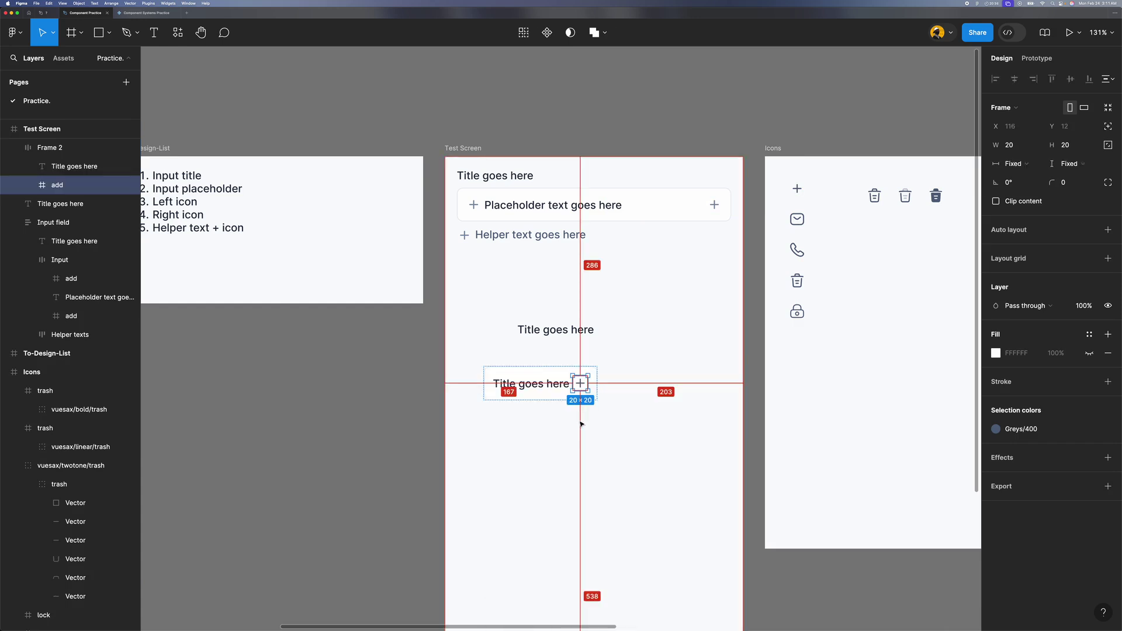
scroll(587, 386, up, 3)
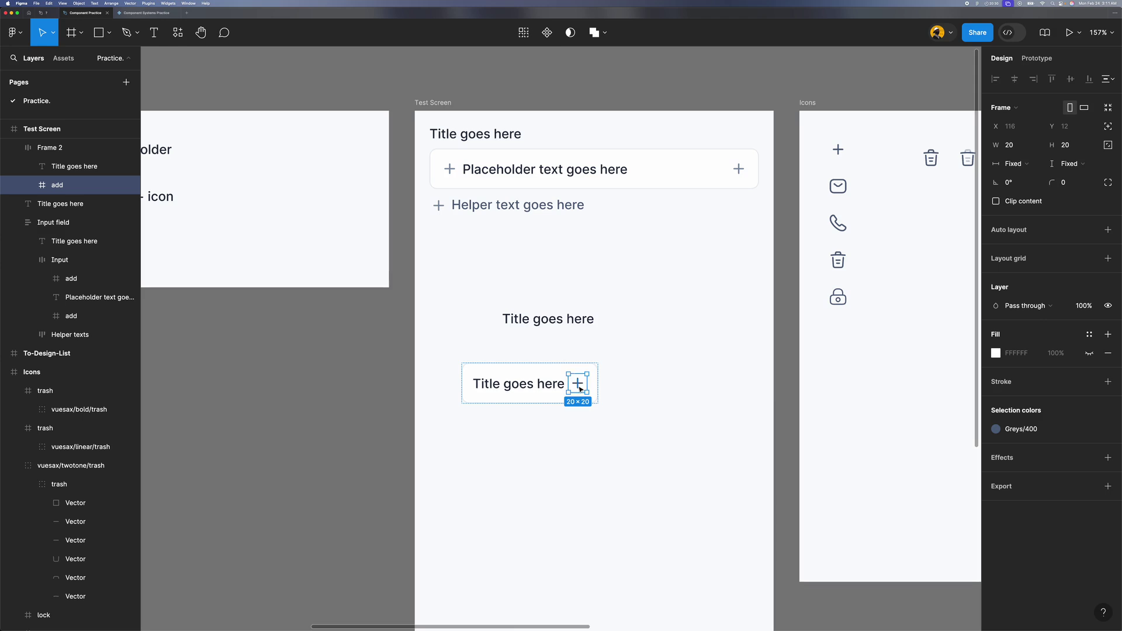
Step: Duplicate the plus icon inside the auto layout frame and move the copy in front of the title text
key(super+d)
key(Left)
key(Left)
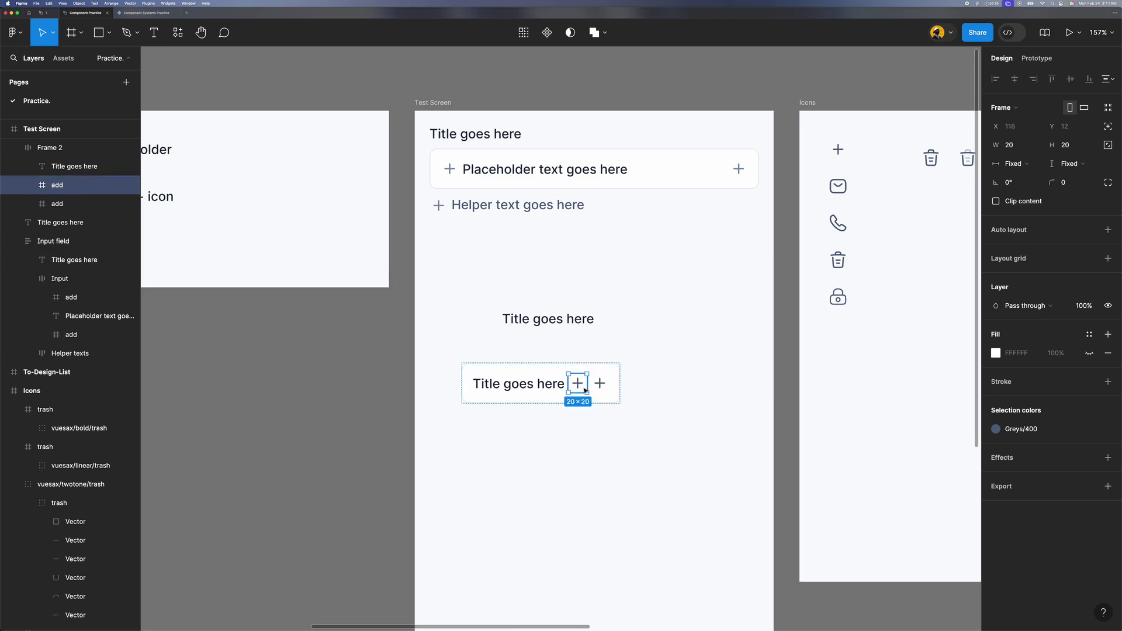
click(626, 451)
scroll(626, 451, up, 2)
ctrl+scroll(626, 450, down, 2)
scroll(626, 451, right, 1)
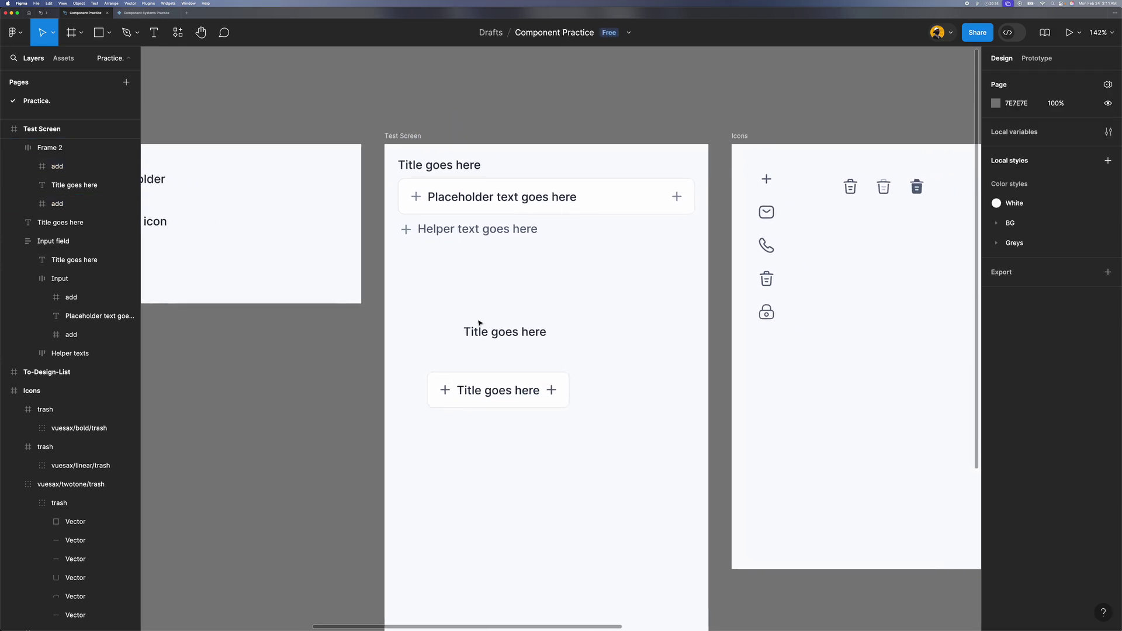
Step: Try to turn the column of five icons in the Icons frame into one single component
scroll(505, 352, right, 5)
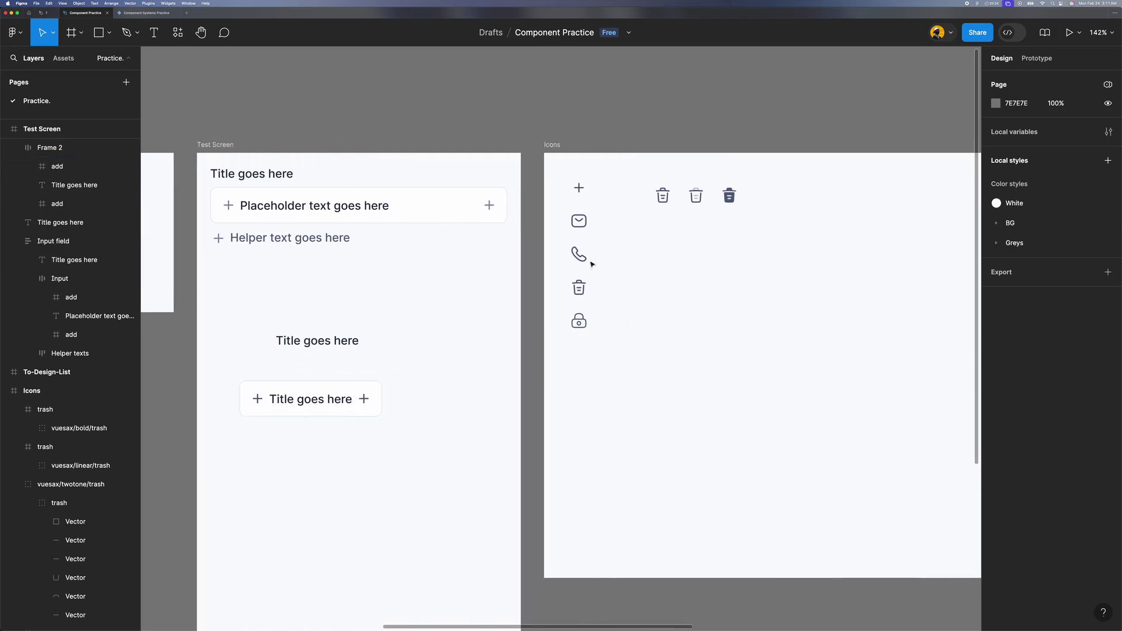
ctrl+scroll(528, 237, up, 5)
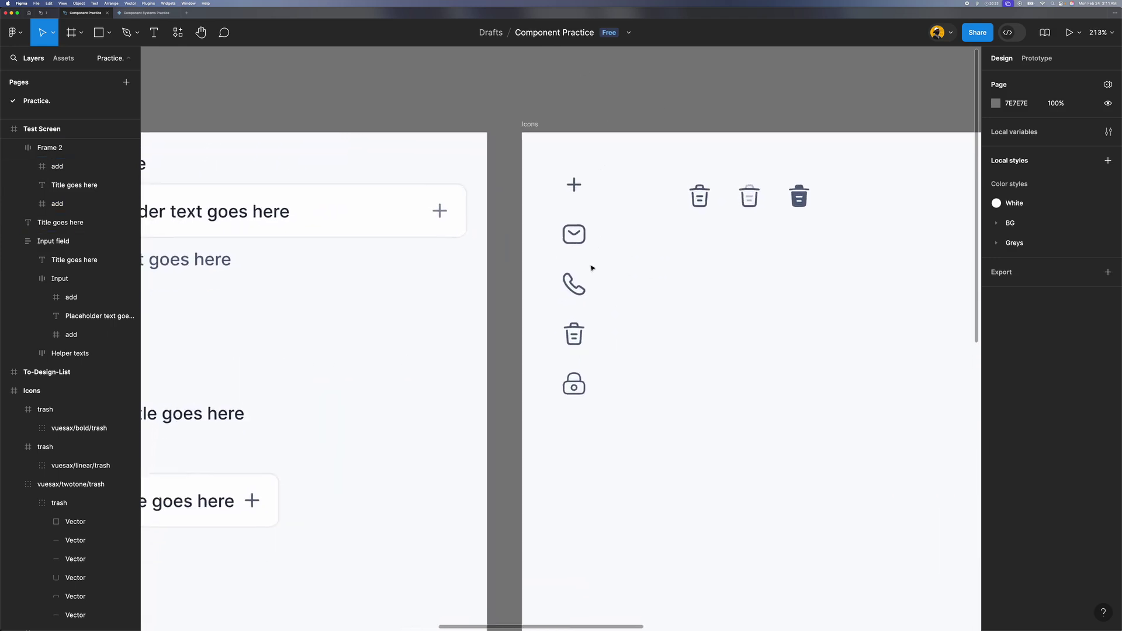
ctrl+scroll(616, 201, up, 3)
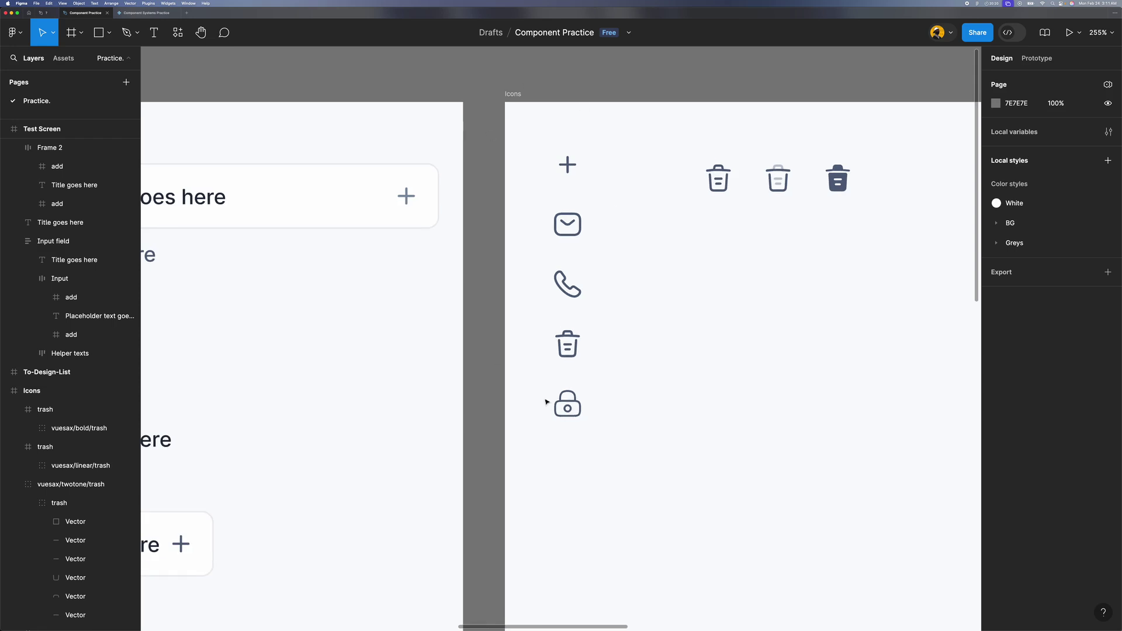
ctrl+scroll(532, 211, down, 3)
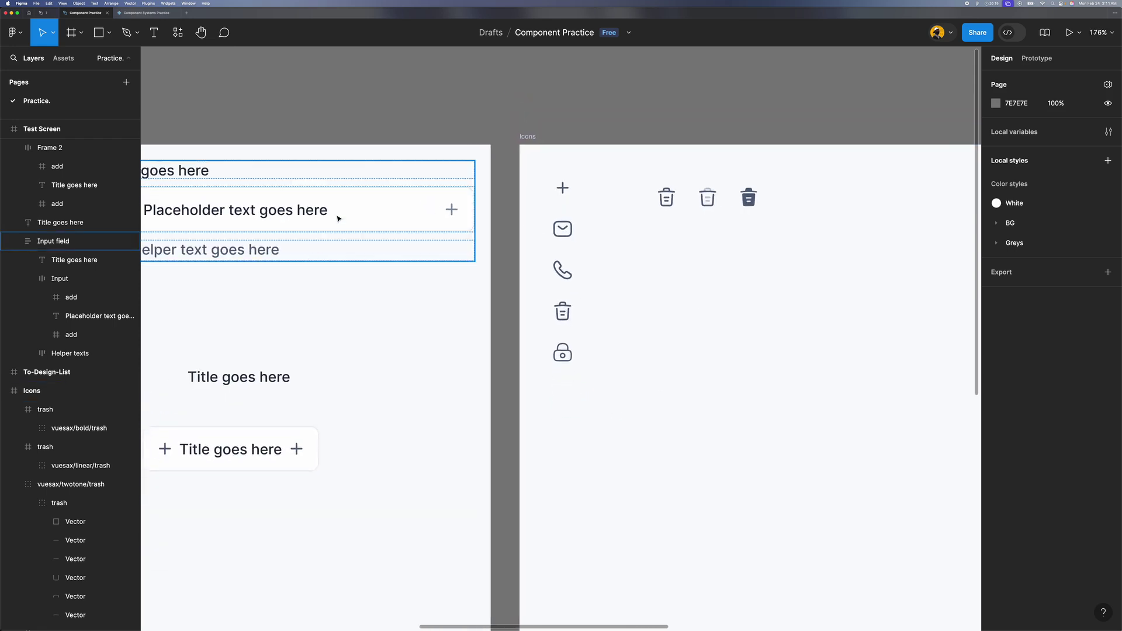
scroll(339, 218, left, 5)
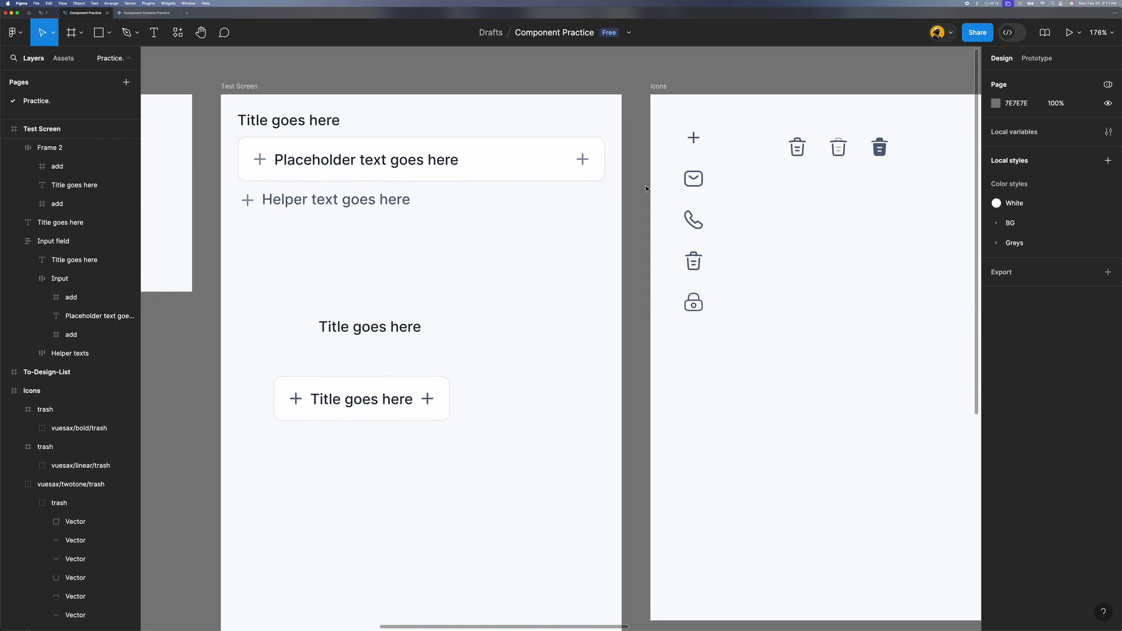
click(692, 141)
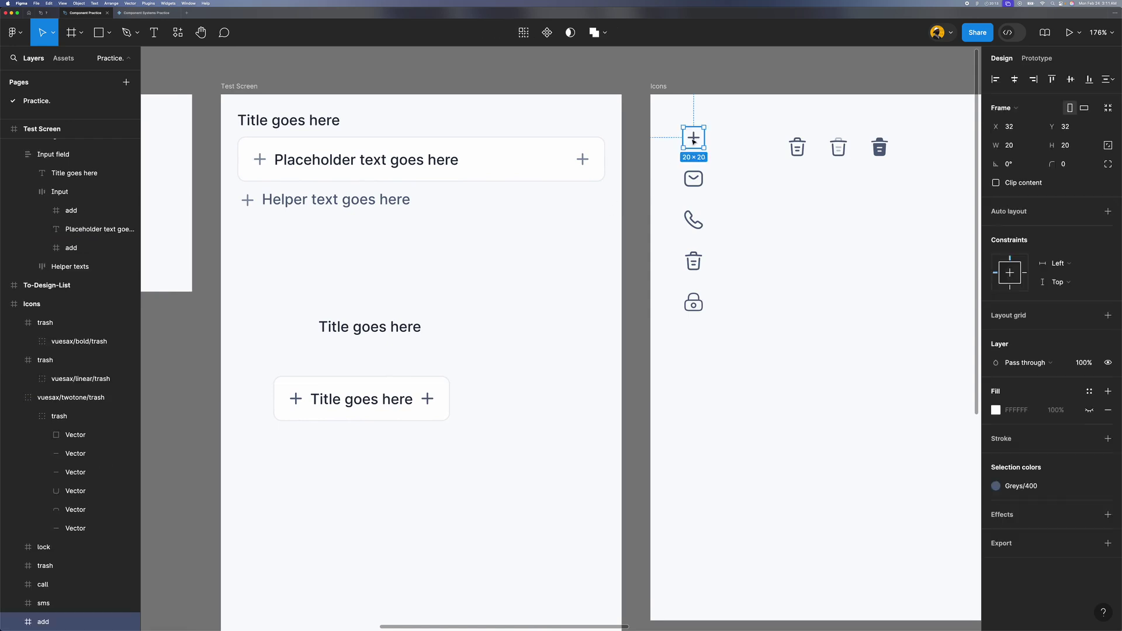
click(652, 119)
drag(651, 115, 732, 383)
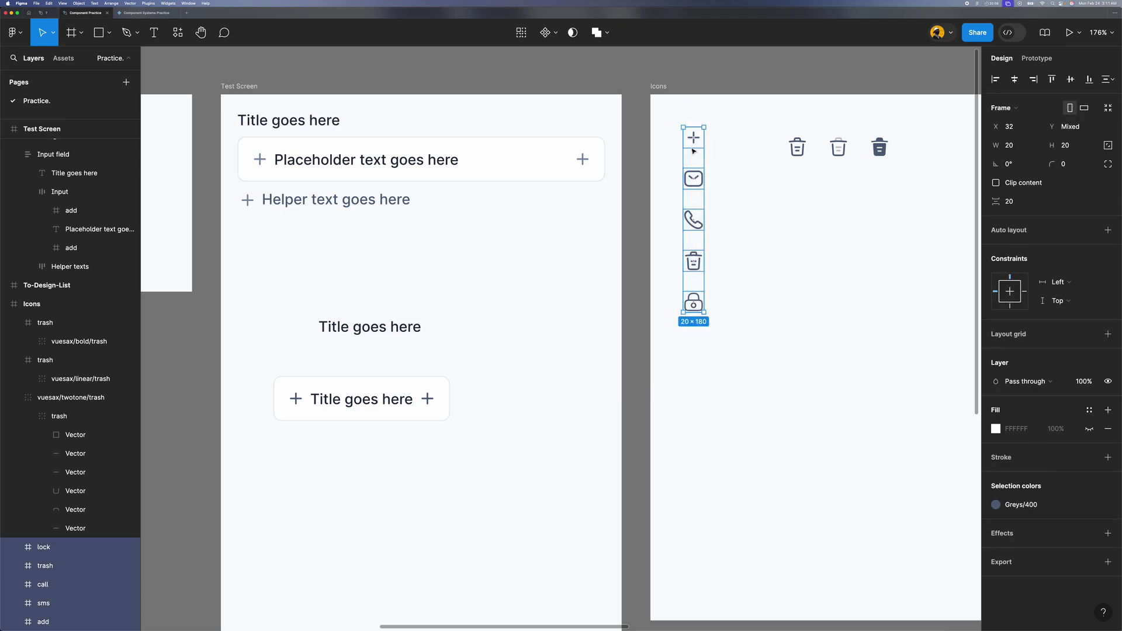
right_click(694, 149)
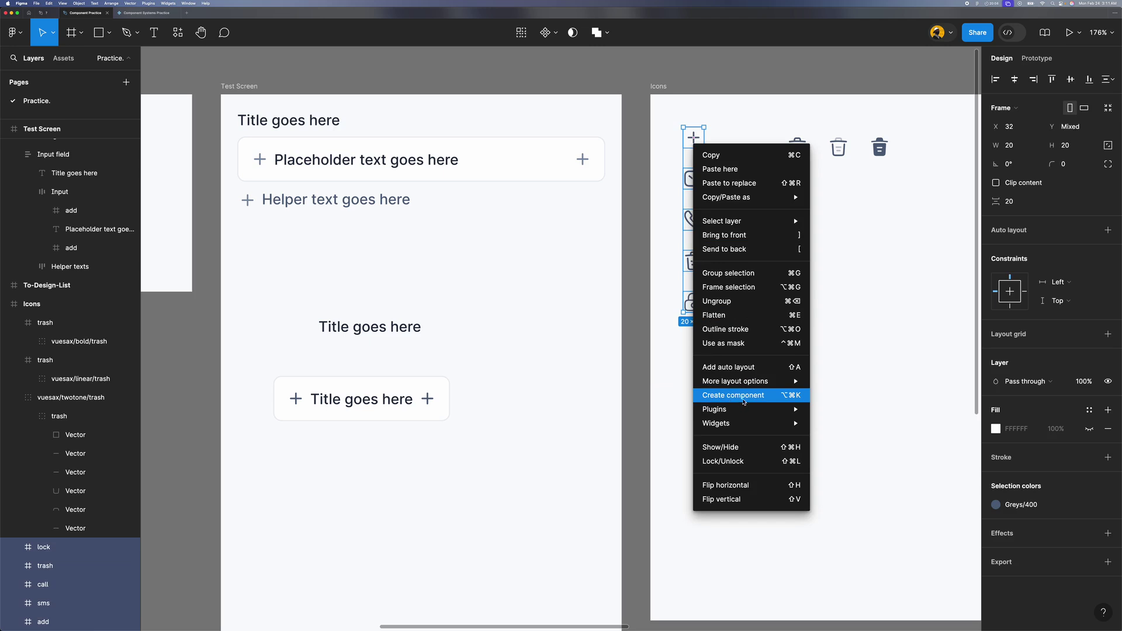
click(740, 399)
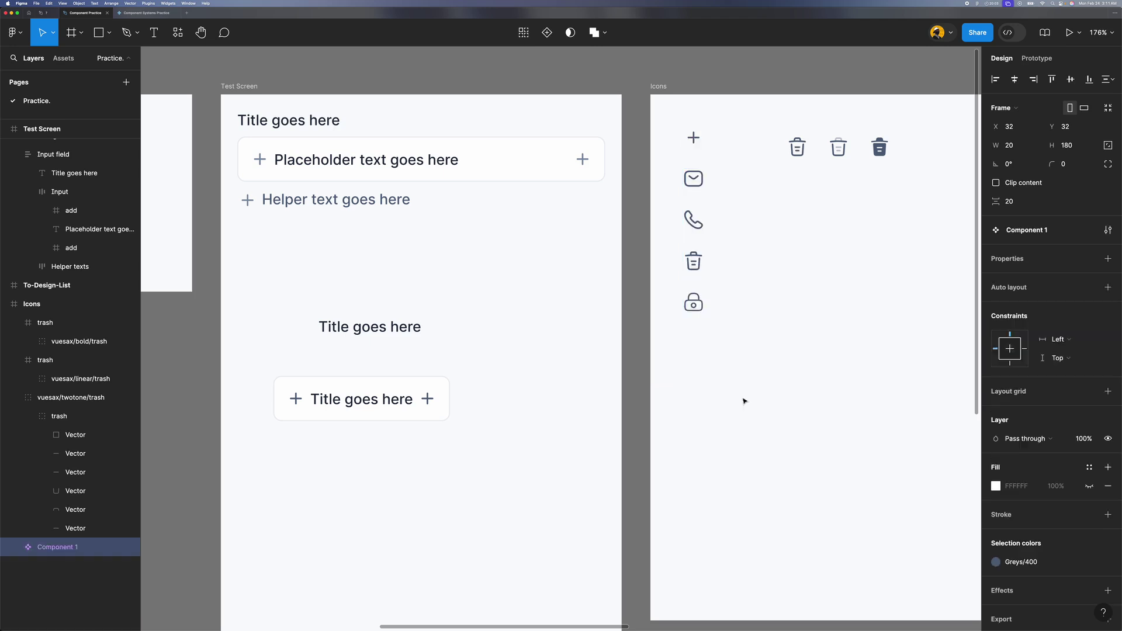
scroll(708, 167, up, 3)
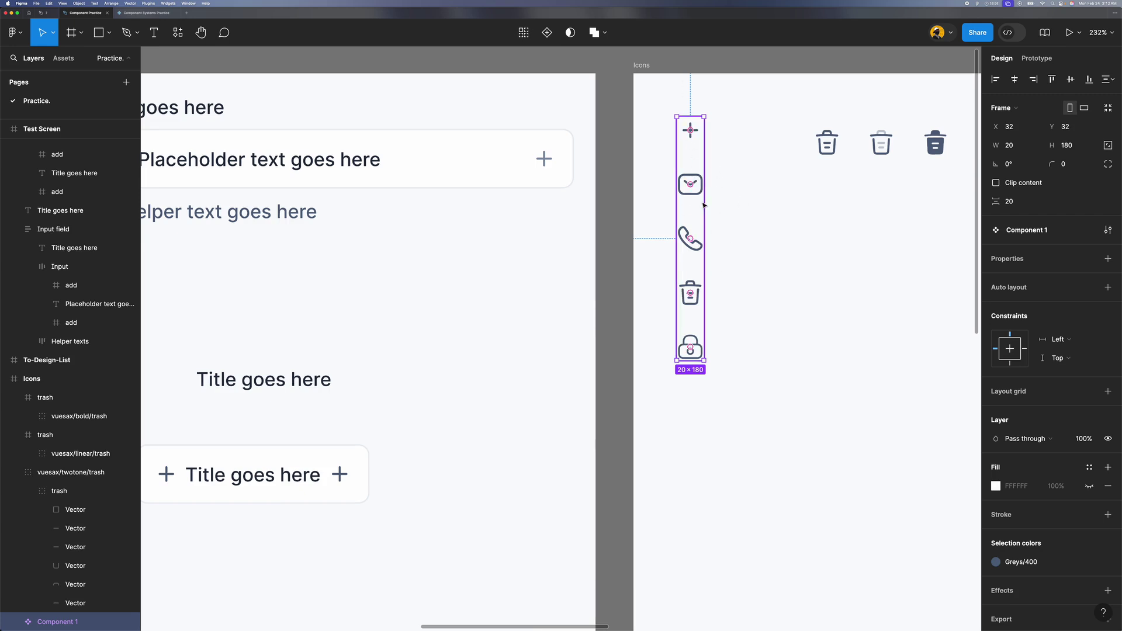
scroll(713, 215, right, 2)
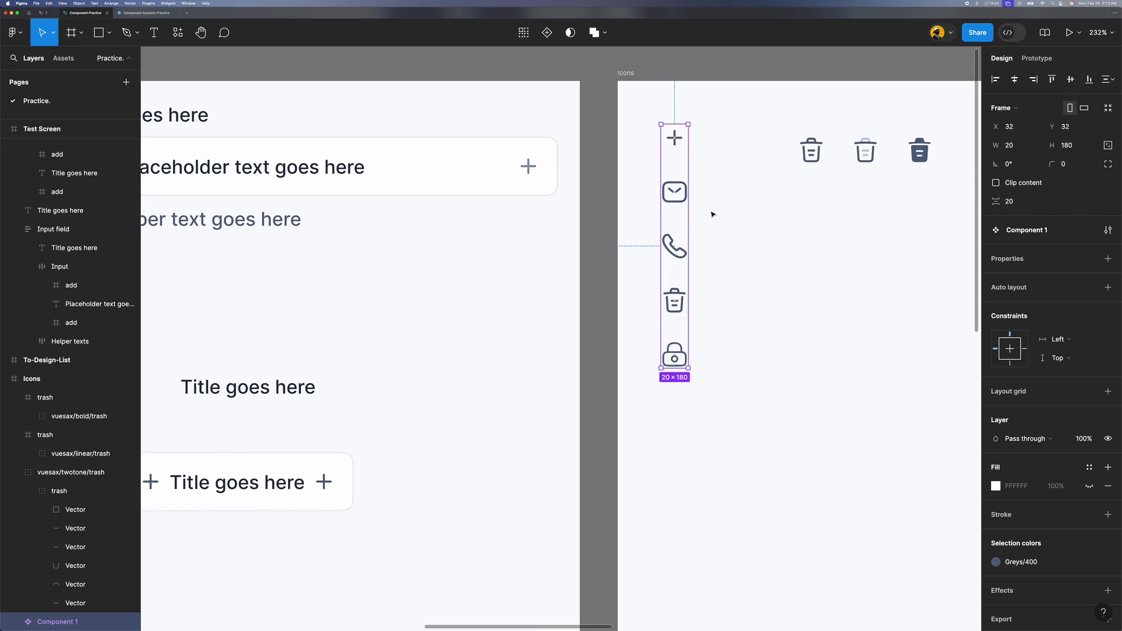
click(714, 215)
scroll(705, 215, right, 1)
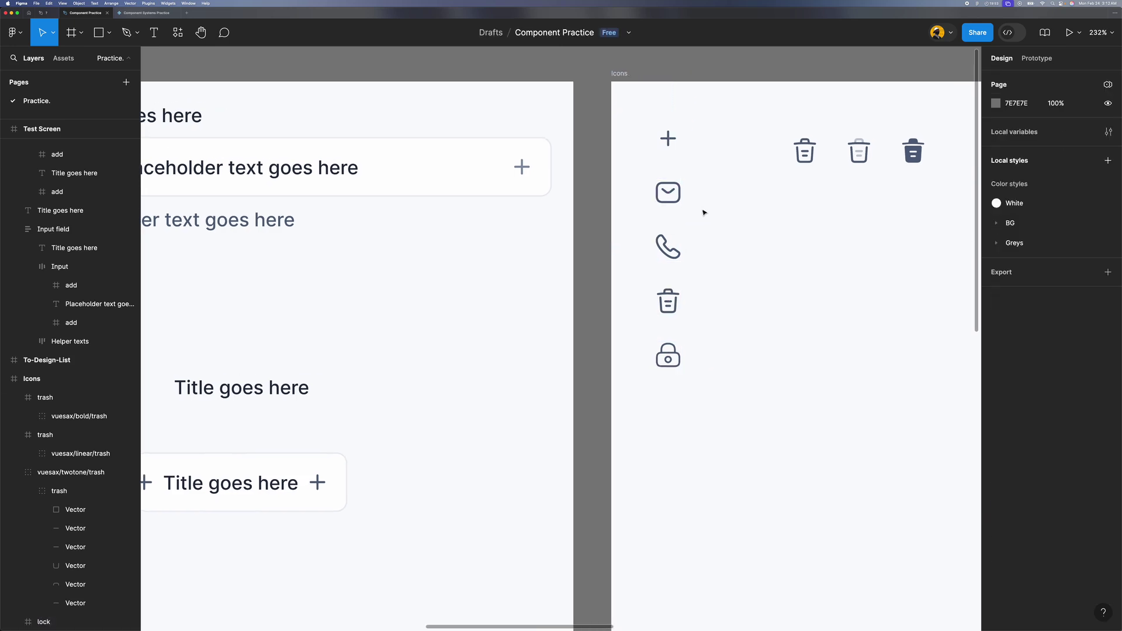
Step: Convert the five icons in the column into separate components with Create multiple components
drag(612, 122, 714, 433)
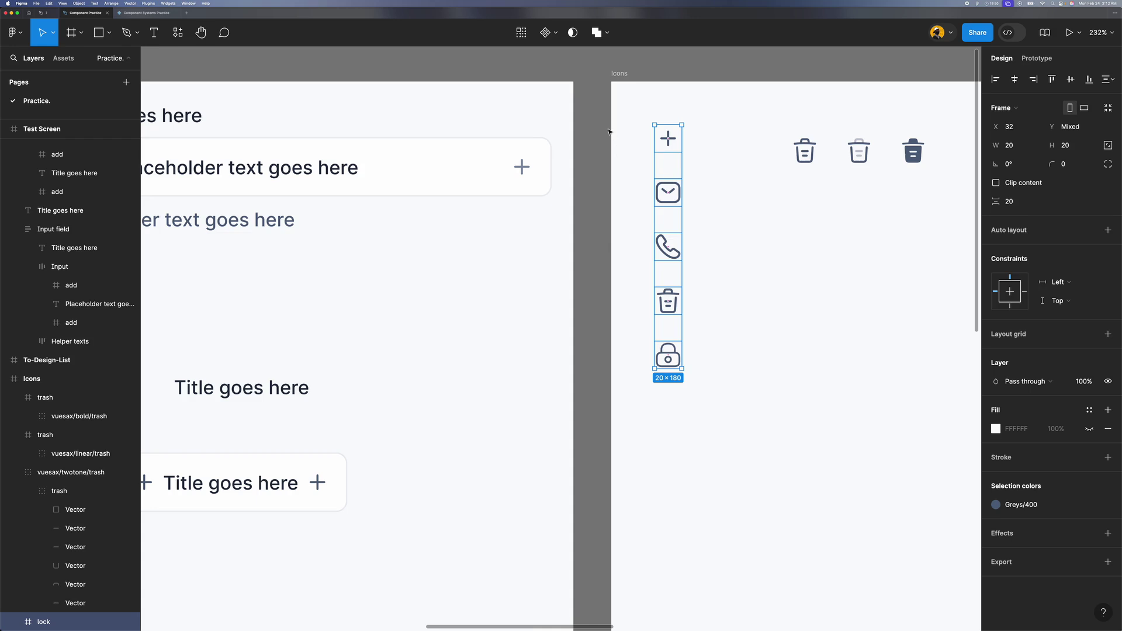
click(556, 35)
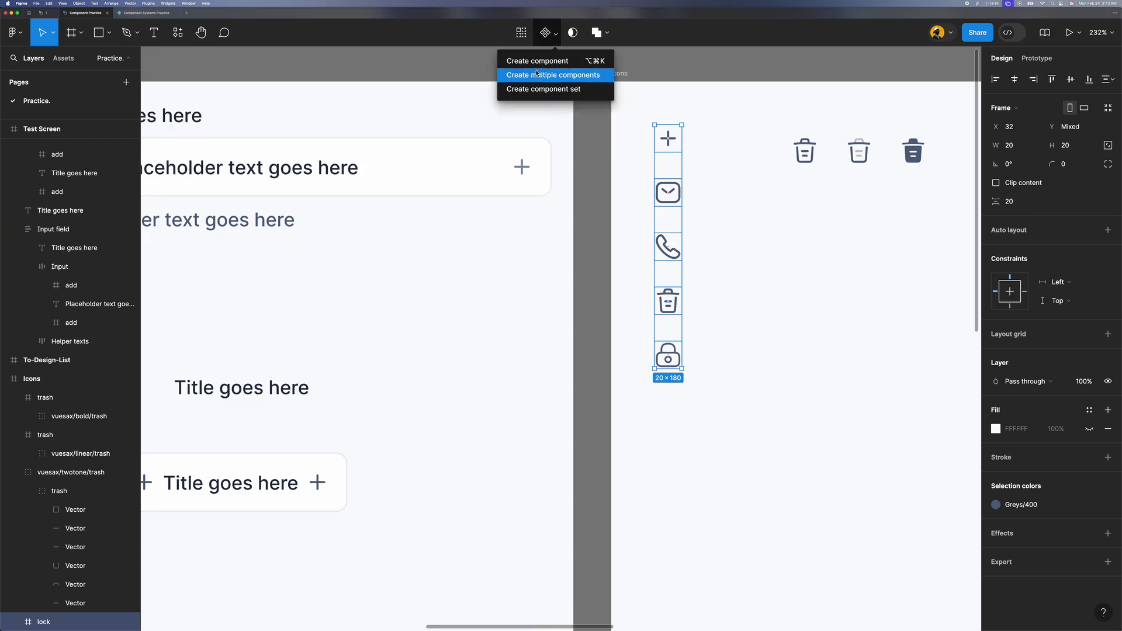
click(563, 81)
scroll(701, 175, up, 2)
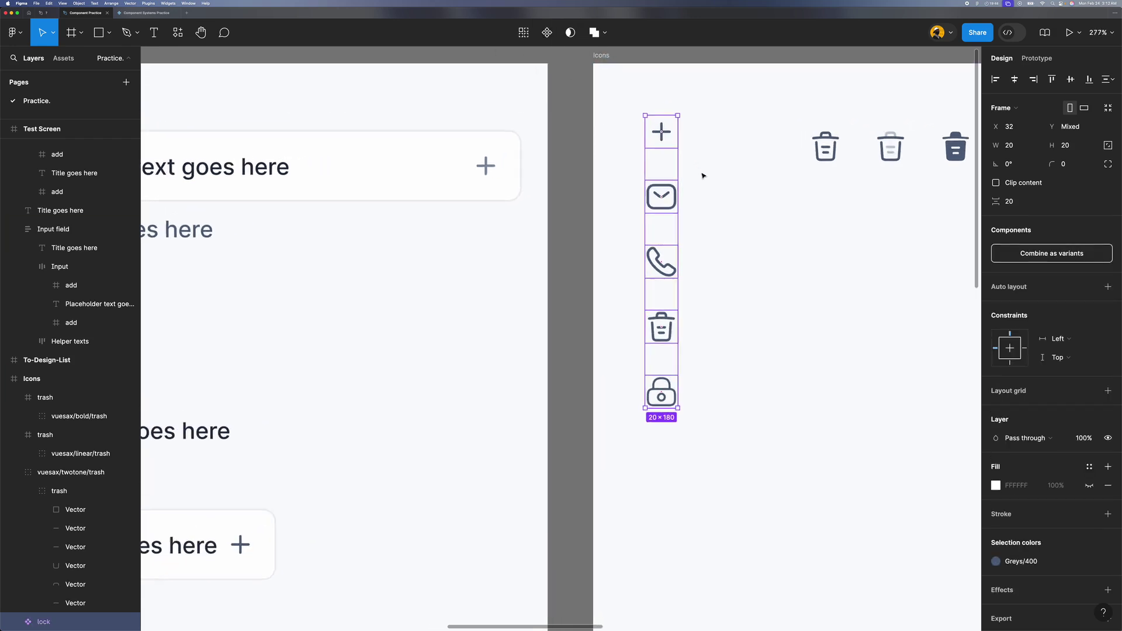
Step: Examine the individual icon components and compare them with the component description in the Legend frame
click(711, 176)
click(661, 131)
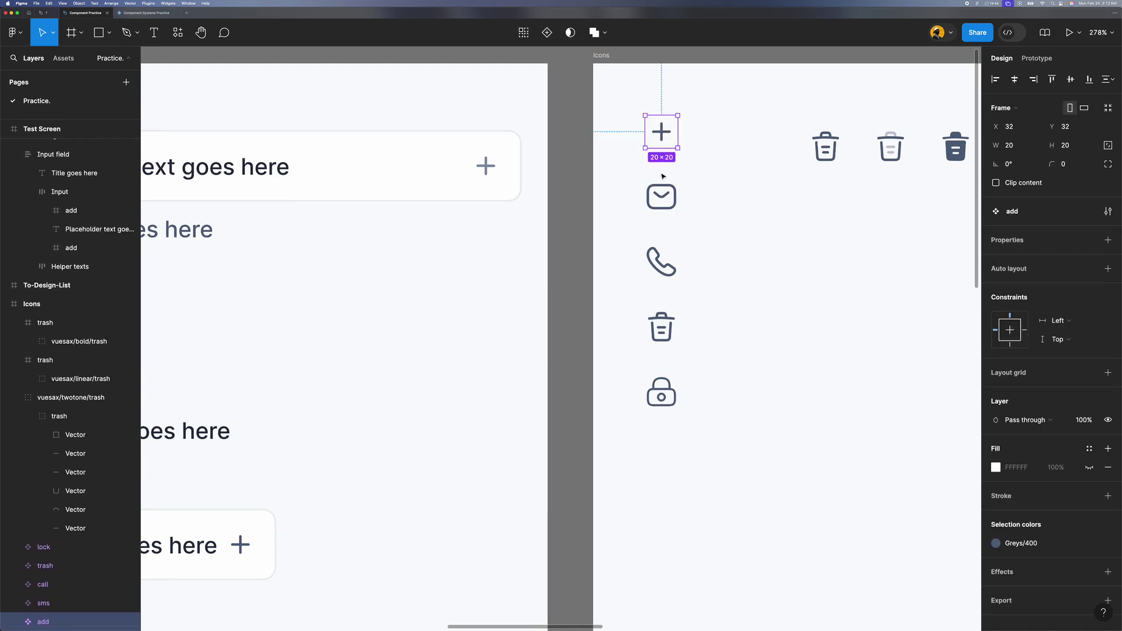
click(661, 196)
click(664, 259)
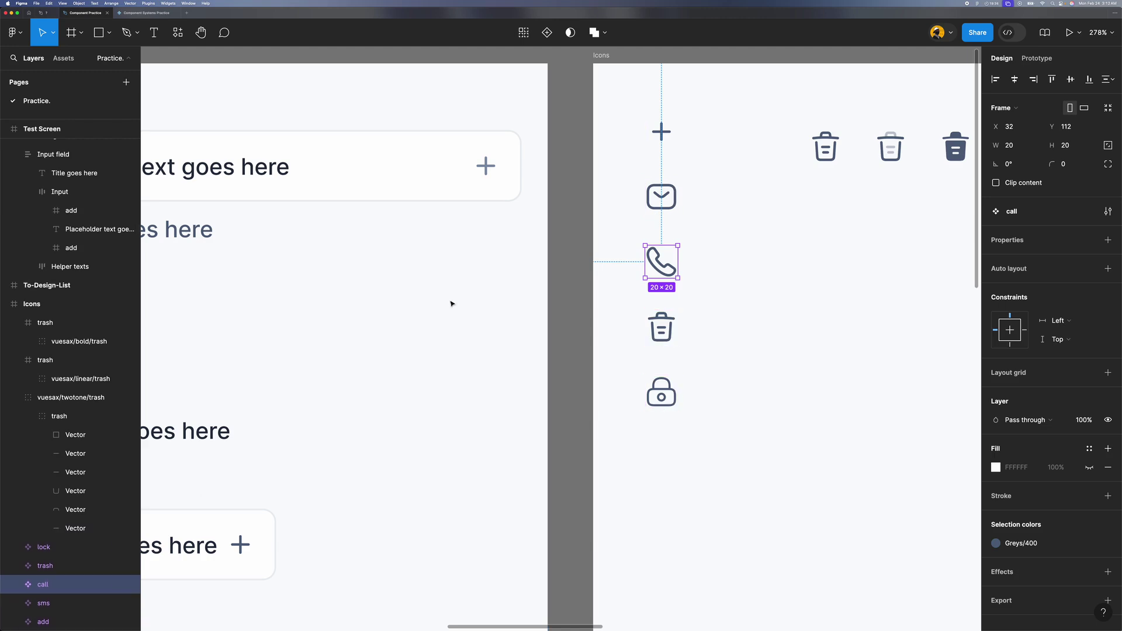
scroll(451, 304, down, 5)
scroll(452, 304, left, 10)
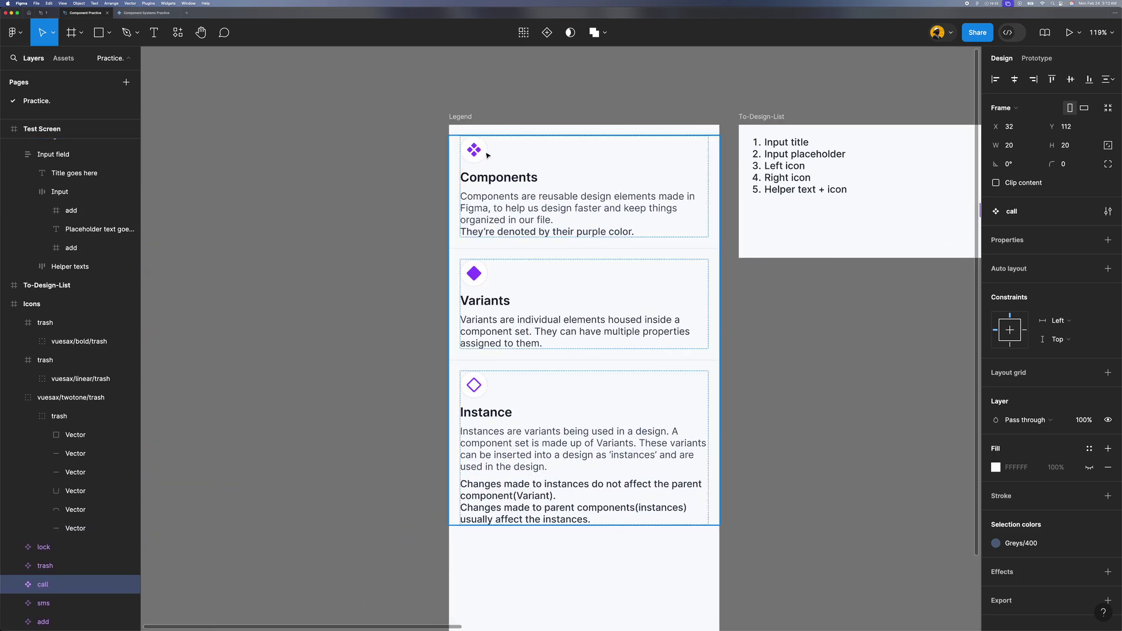
scroll(484, 166, right, 8)
scroll(662, 223, up, 5)
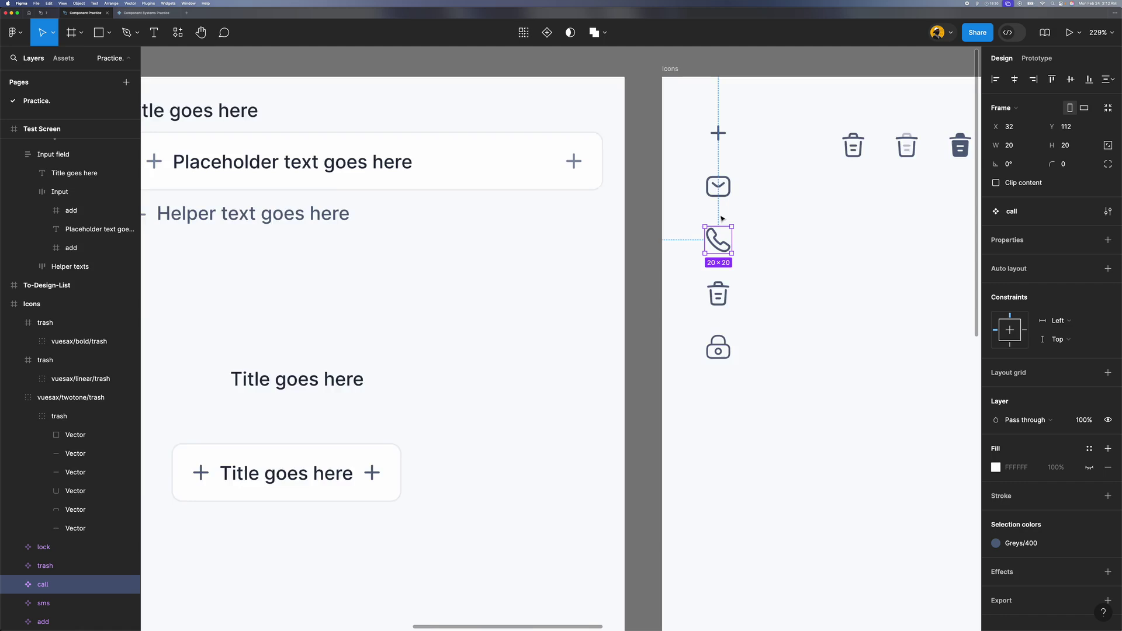
click(597, 178)
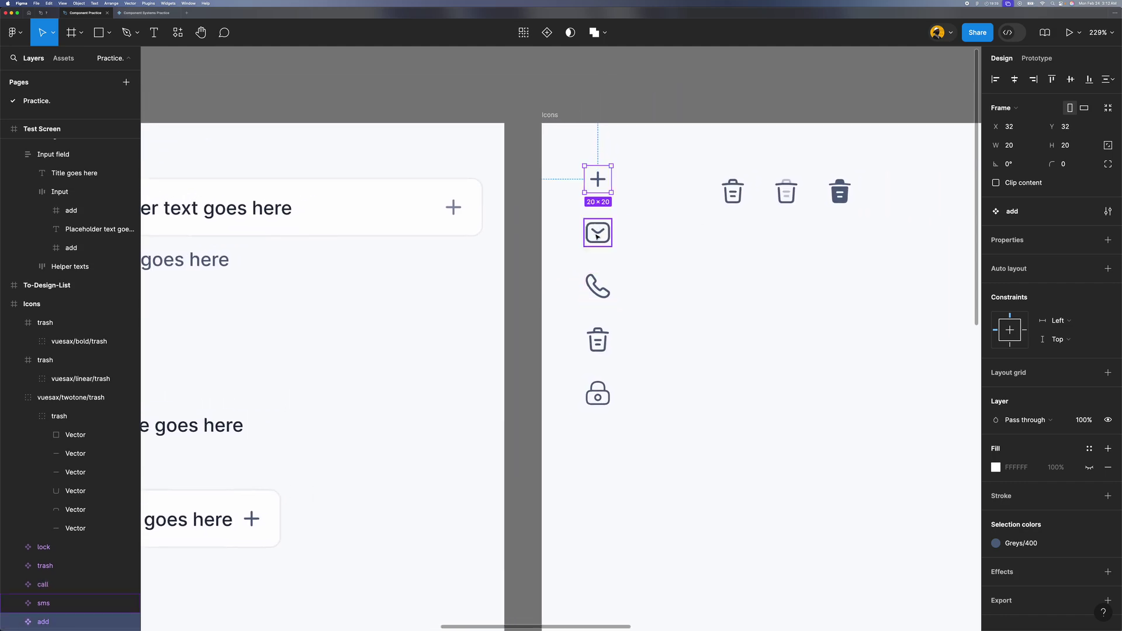
click(598, 233)
scroll(663, 275, right, 2)
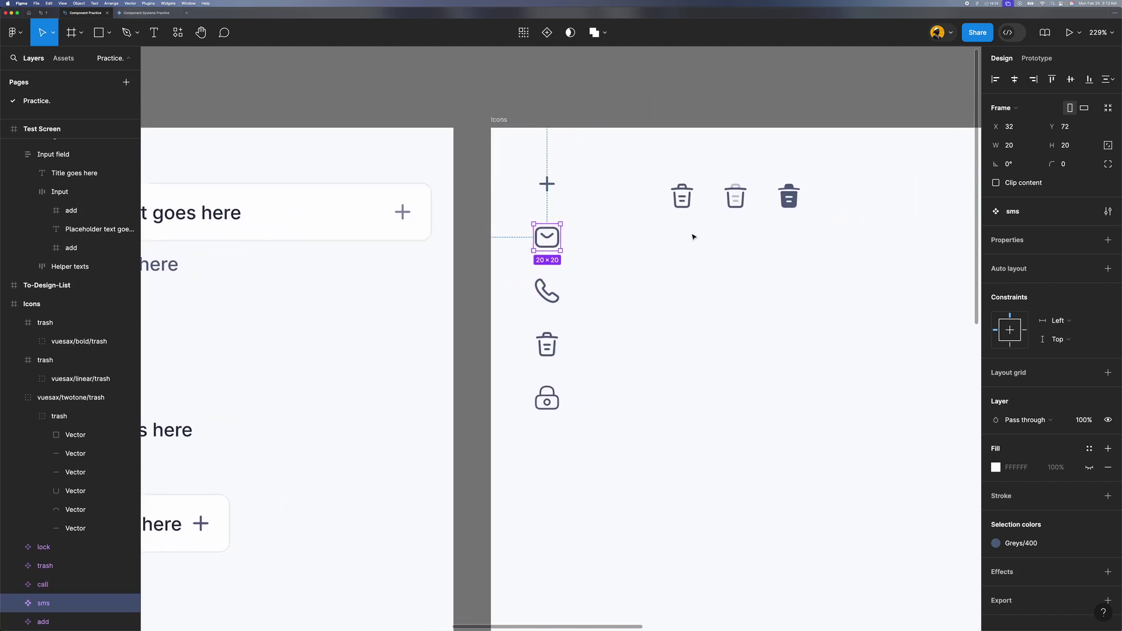
Step: Combine the three trash icons in the row into one component set
click(694, 238)
drag(825, 168, 657, 234)
scroll(728, 196, up, 3)
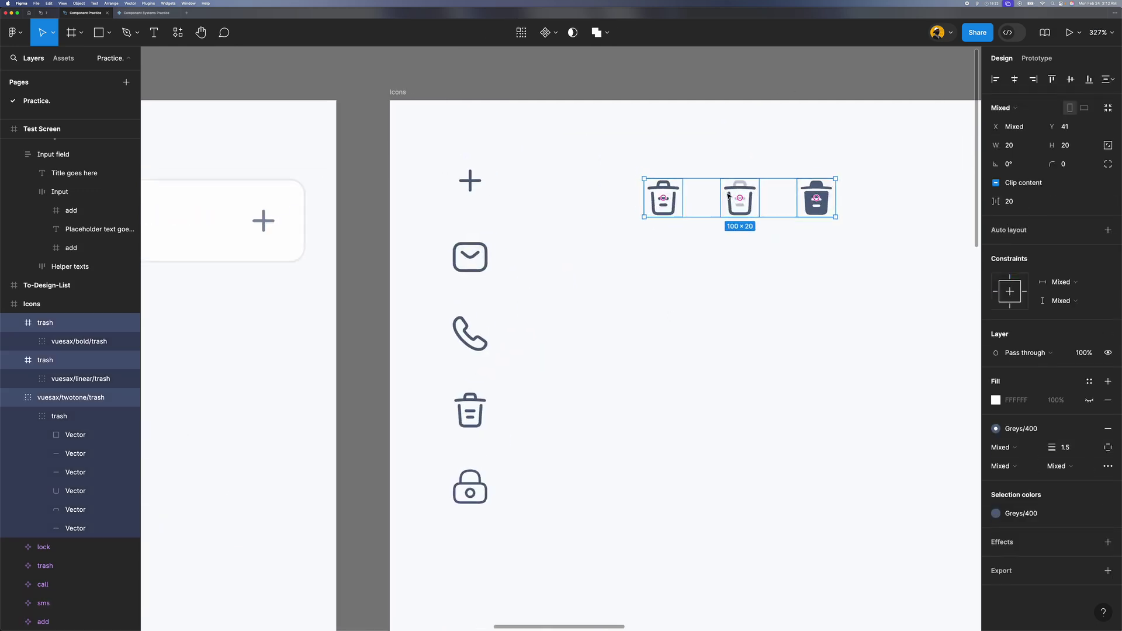
click(556, 36)
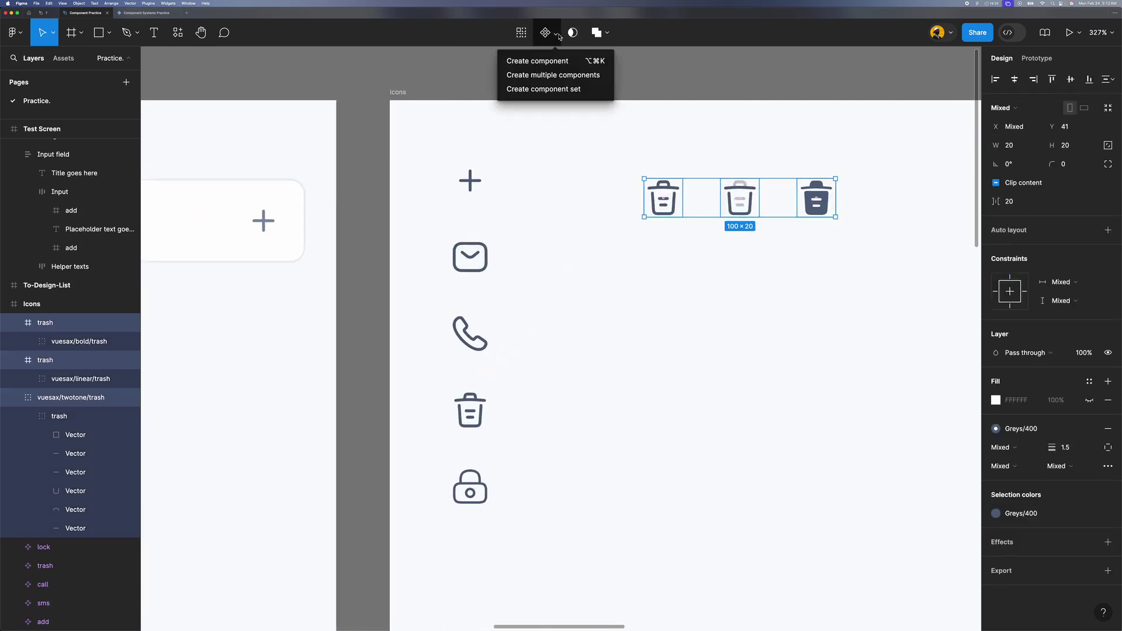
click(549, 94)
scroll(623, 131, right, 1)
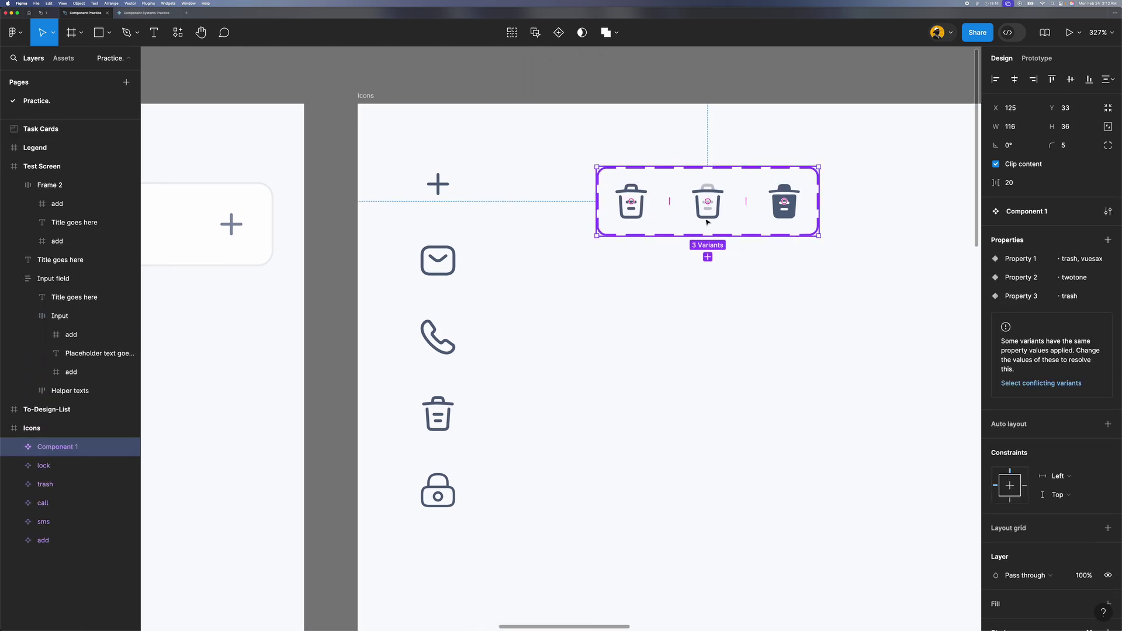
Step: Inspect the variants inside the trash component set, ending on the outlined trash variant
scroll(678, 194, up, 3)
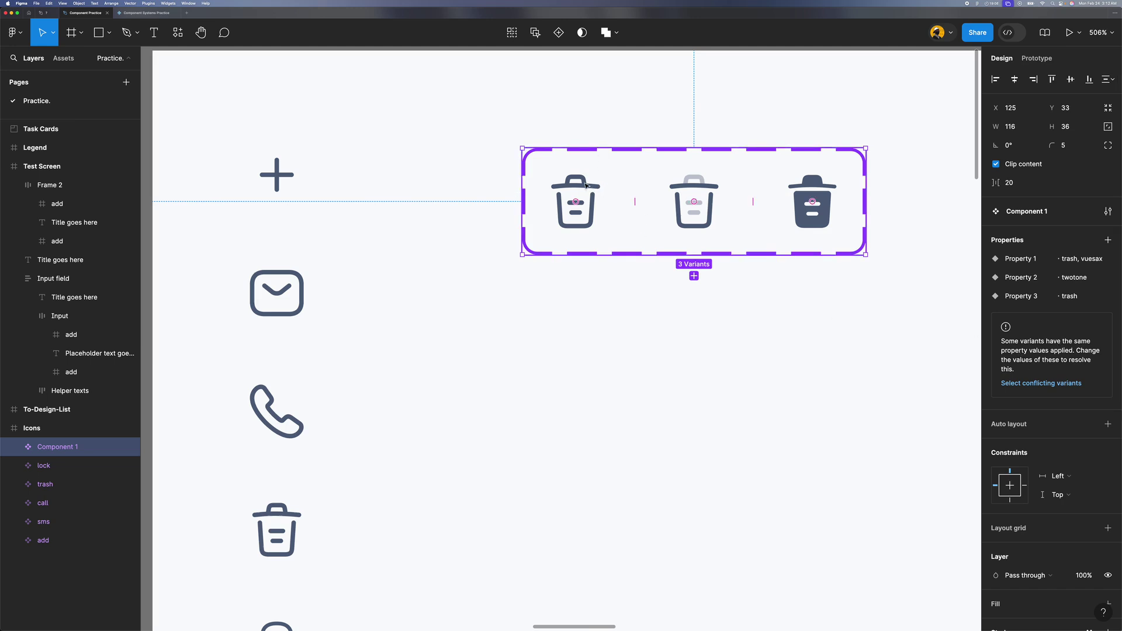
click(586, 186)
click(699, 187)
key(Tab)
click(712, 198)
click(576, 187)
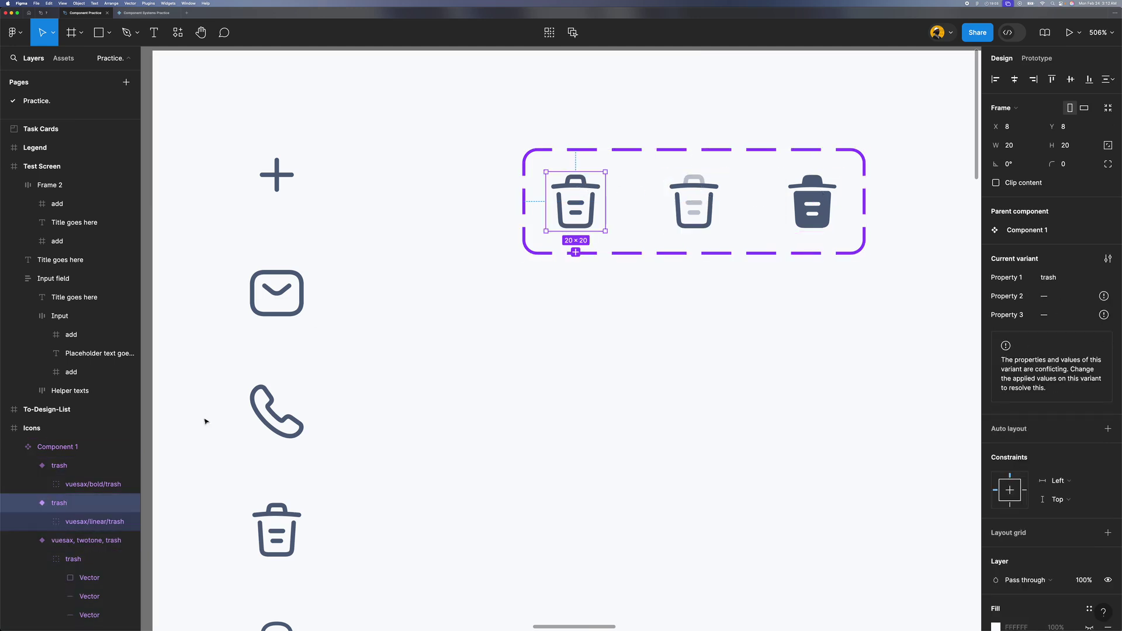
Step: Collapse the layers of the trash variants and select their parent component set
click(28, 470)
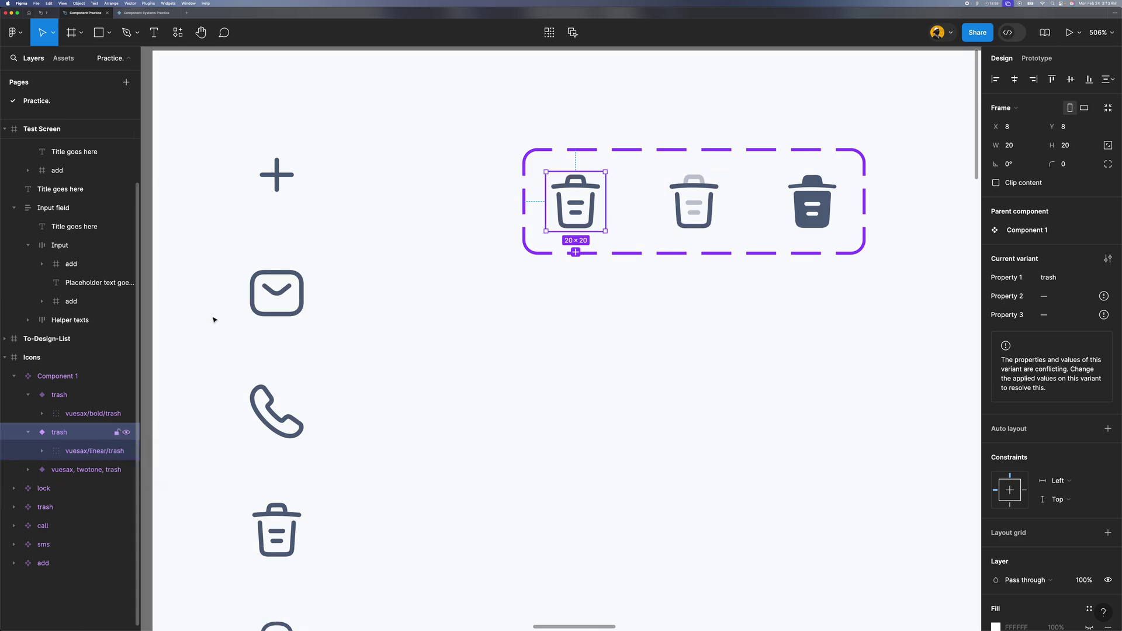
click(28, 434)
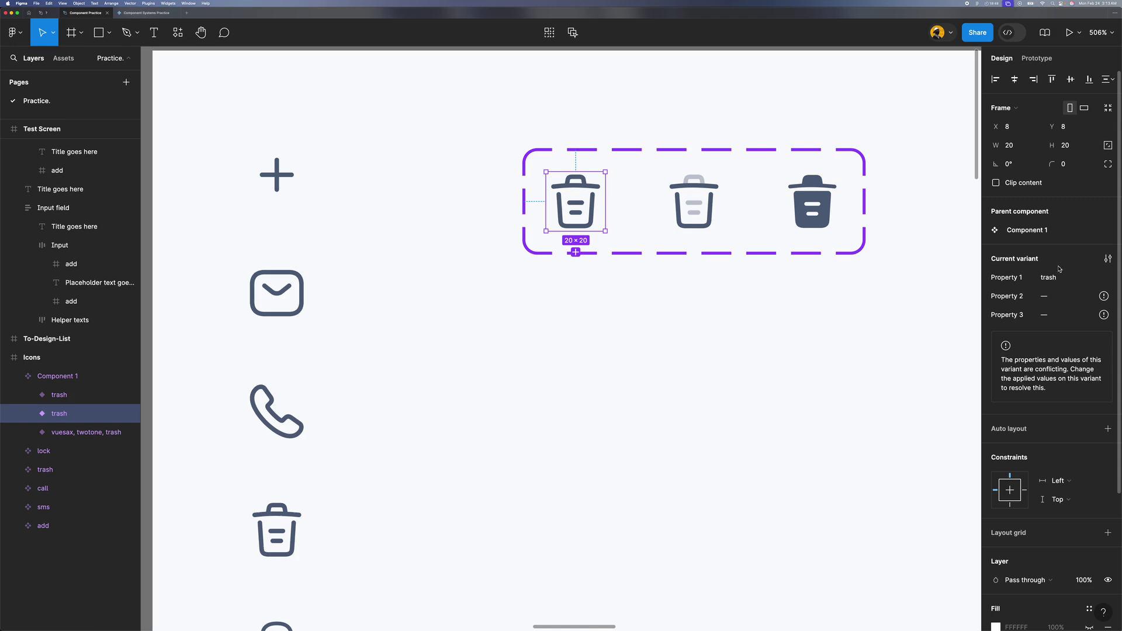
key(Escape)
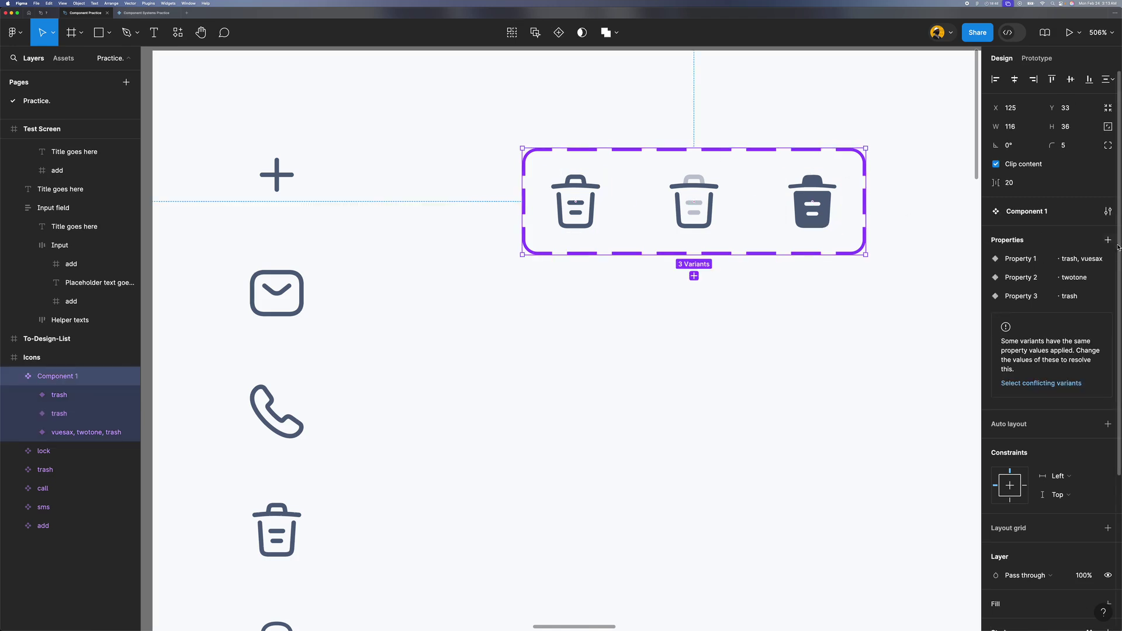
Step: Remove two of the three variant properties from the trash component set, keeping a single property
click(1108, 260)
click(1108, 260)
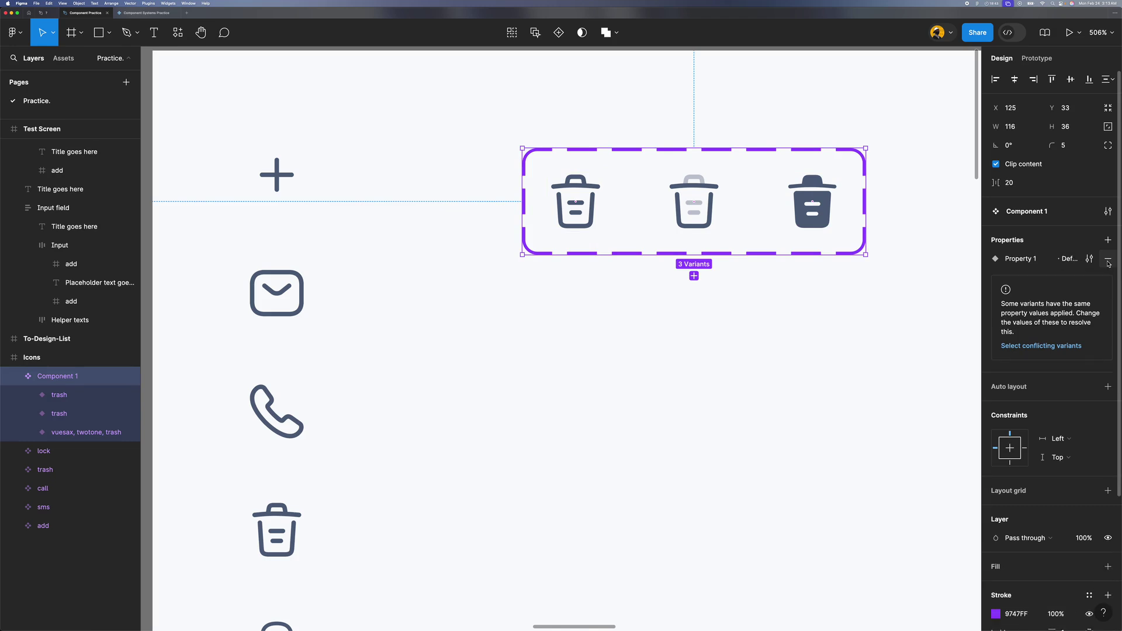
click(932, 298)
Step: Set the outlined trash variant's Property 1 value to Stroke
scroll(932, 298, up, 1)
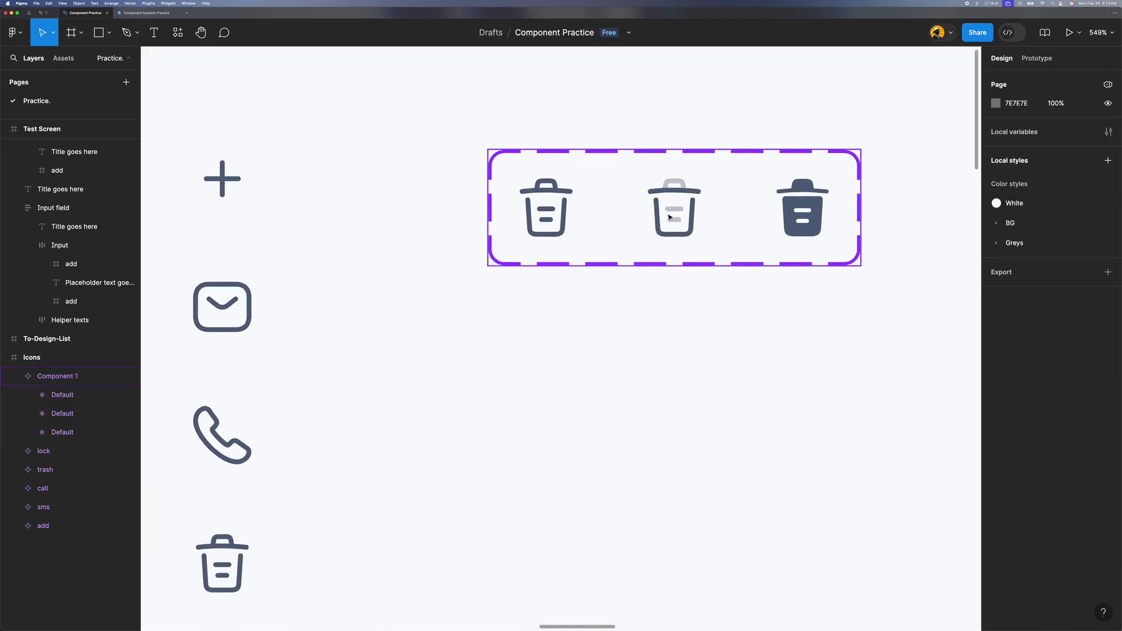
click(670, 217)
click(556, 230)
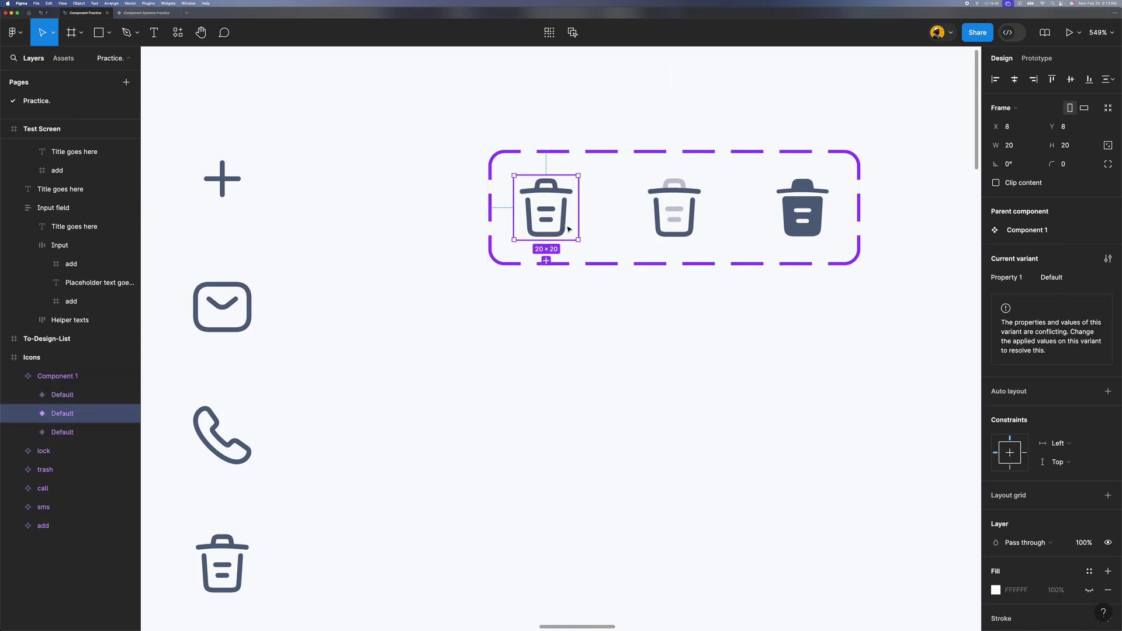
click(1060, 279)
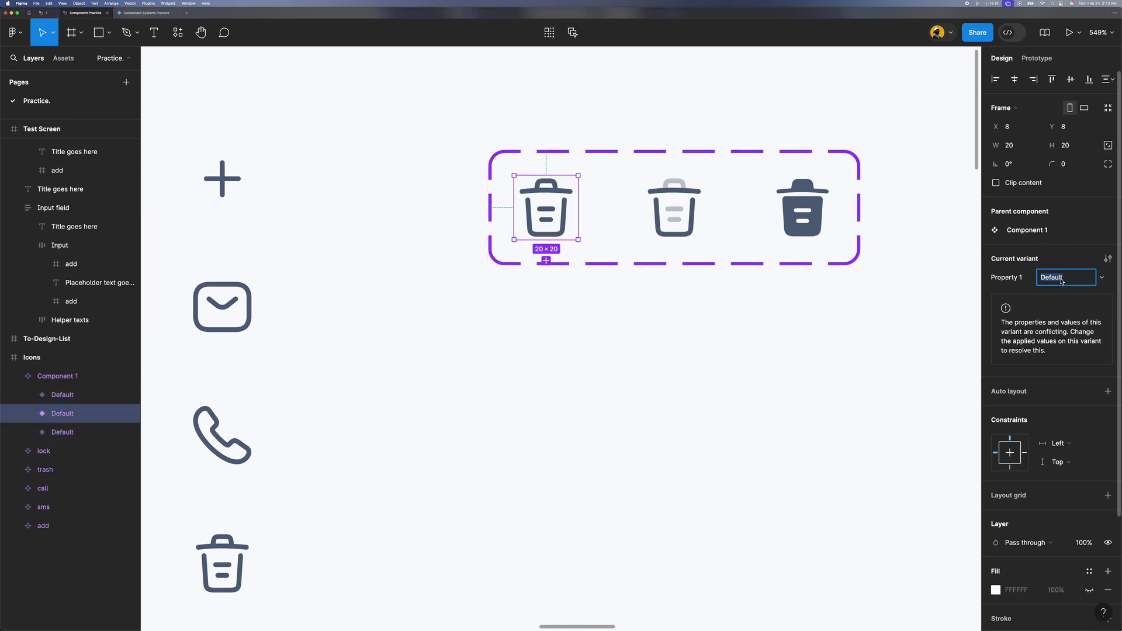
text(Stroke)
key(Return)
Step: Set the middle, two-shade trash variant's Property 1 value to Duo-tone
click(674, 207)
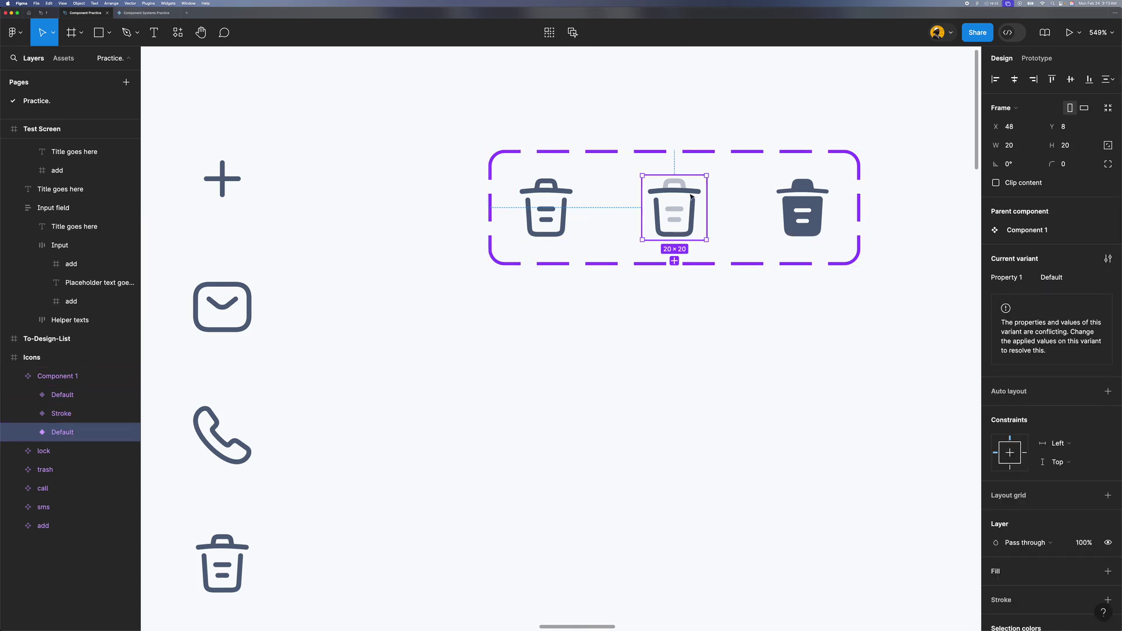
click(1050, 280)
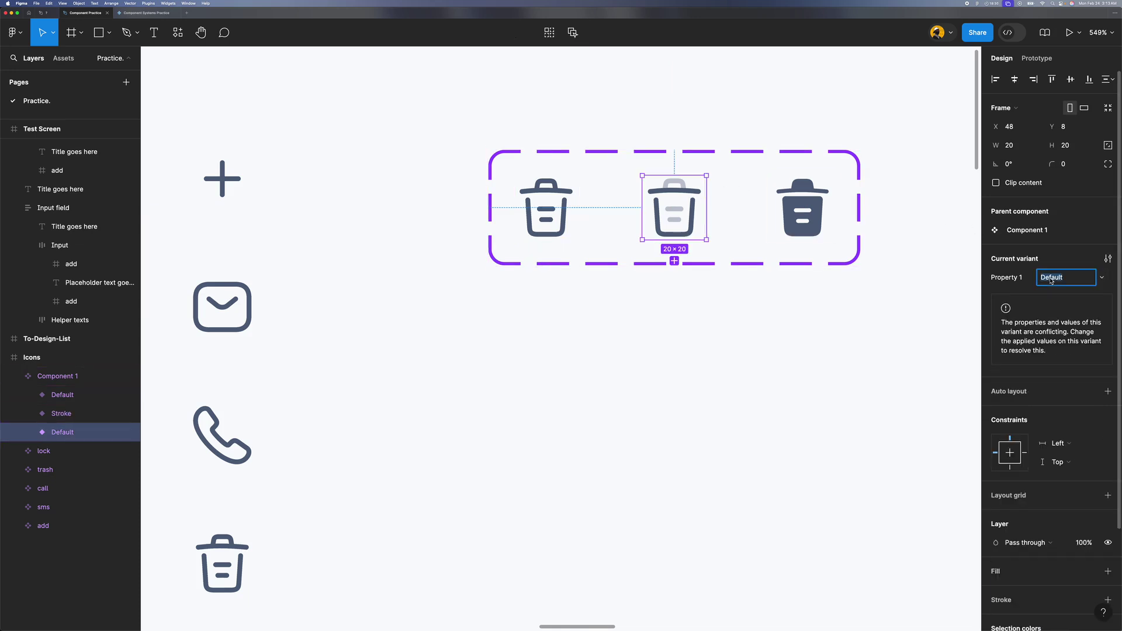
text(Duo-tone)
key(Return)
Step: Set the solid trash variant's Property 1 value to Filled
click(821, 207)
click(1052, 277)
text(Filled)
key(Return)
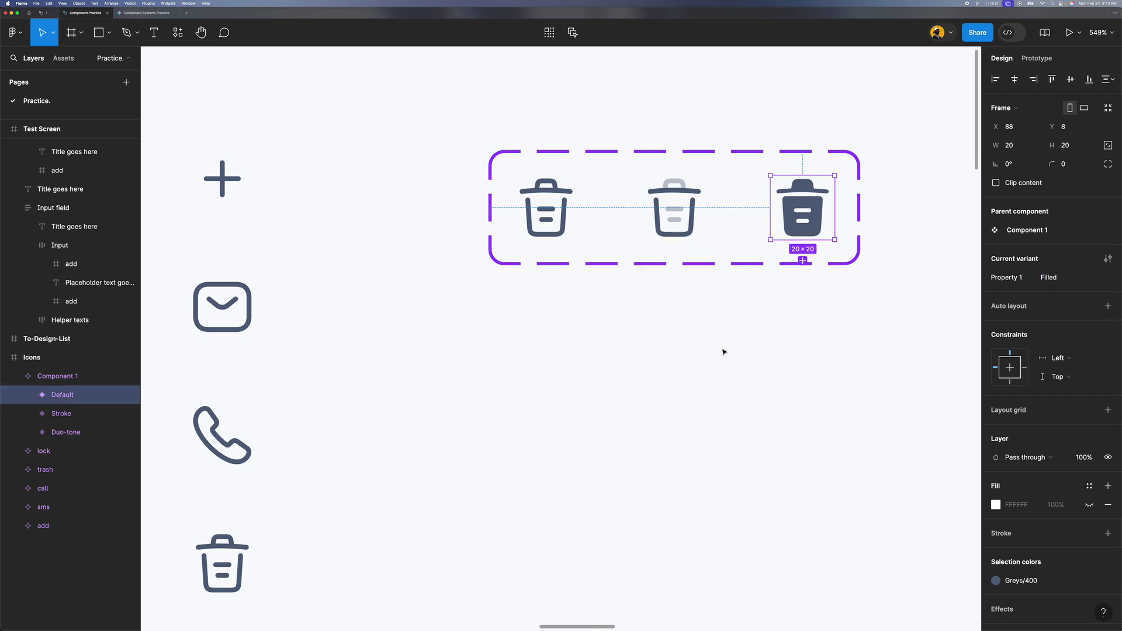
Step: Rename the component set holding the three trash variants as Trash Set
scroll(690, 309, down, 3)
scroll(690, 310, right, 2)
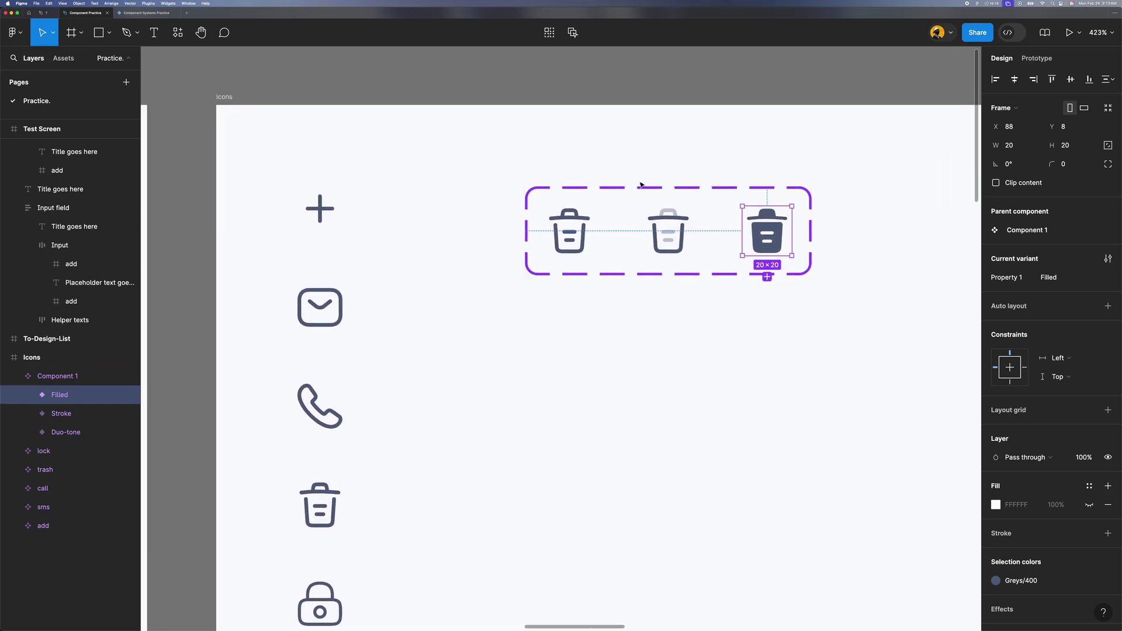
click(626, 246)
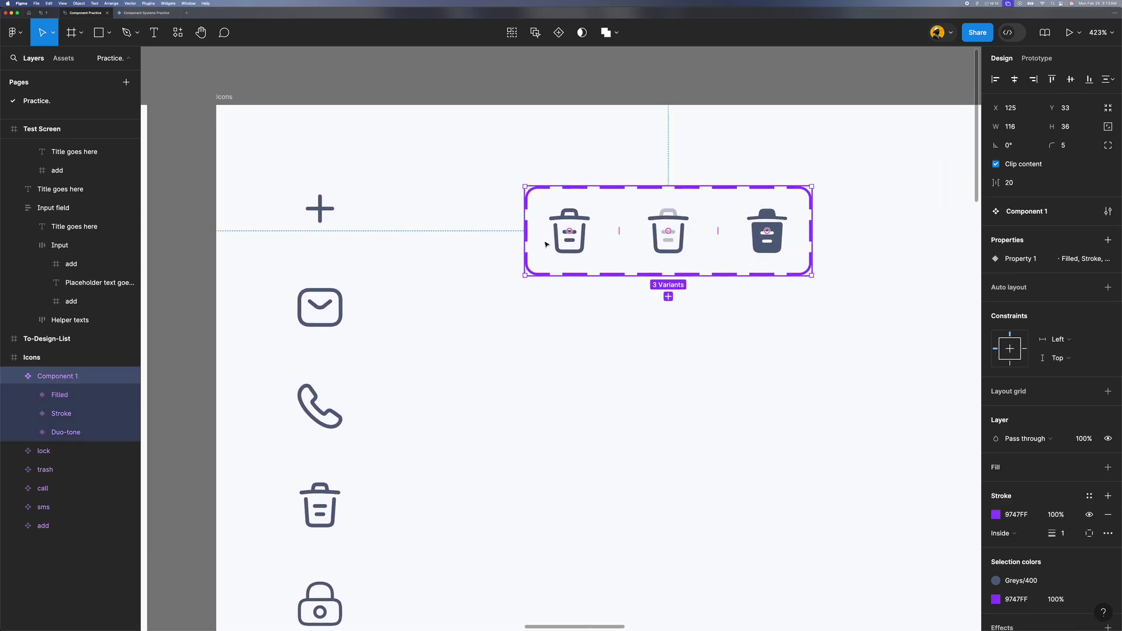
key(super+r)
text(Ic)
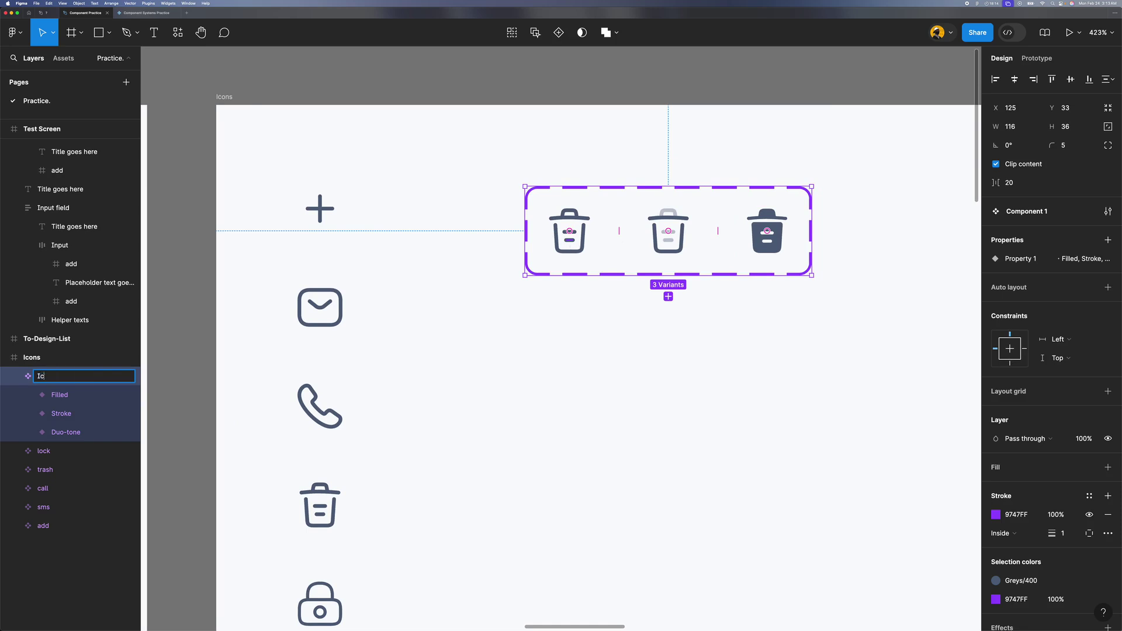
text(on)
key(super+a)
text(Delete Set)
key(super+a)
text(Trash Set)
key(Return)
Step: Compare the individual icon components with the Trash Set variants and view the text elements in the Test Screen frame
scroll(602, 287, down, 3)
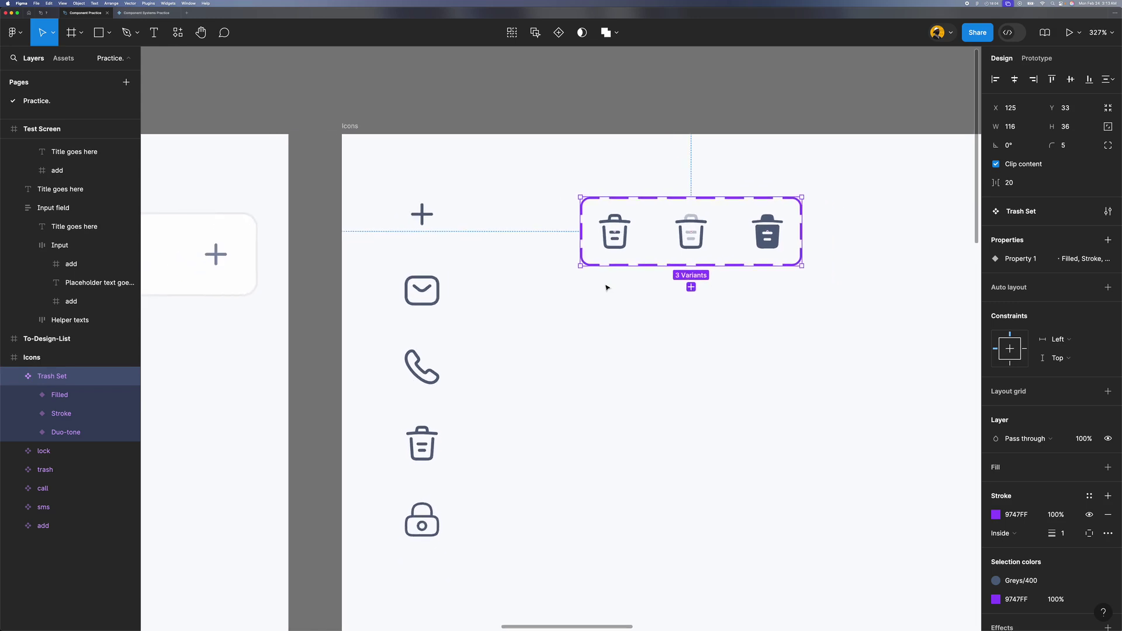
scroll(606, 287, left, 4)
scroll(544, 251, down, 2)
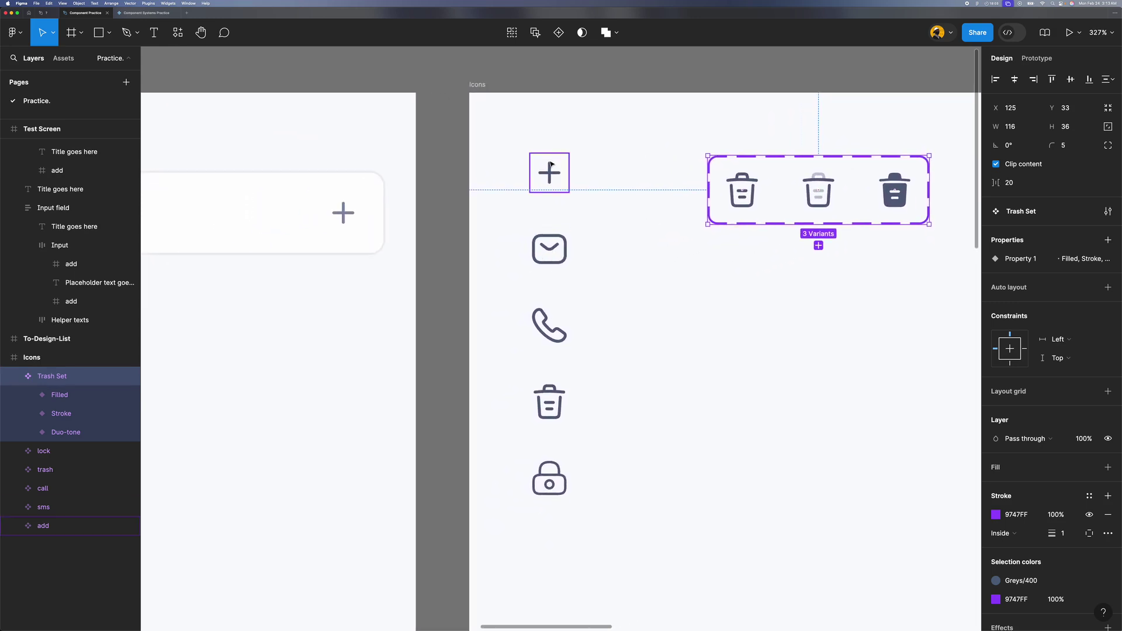
scroll(549, 170, down, 3)
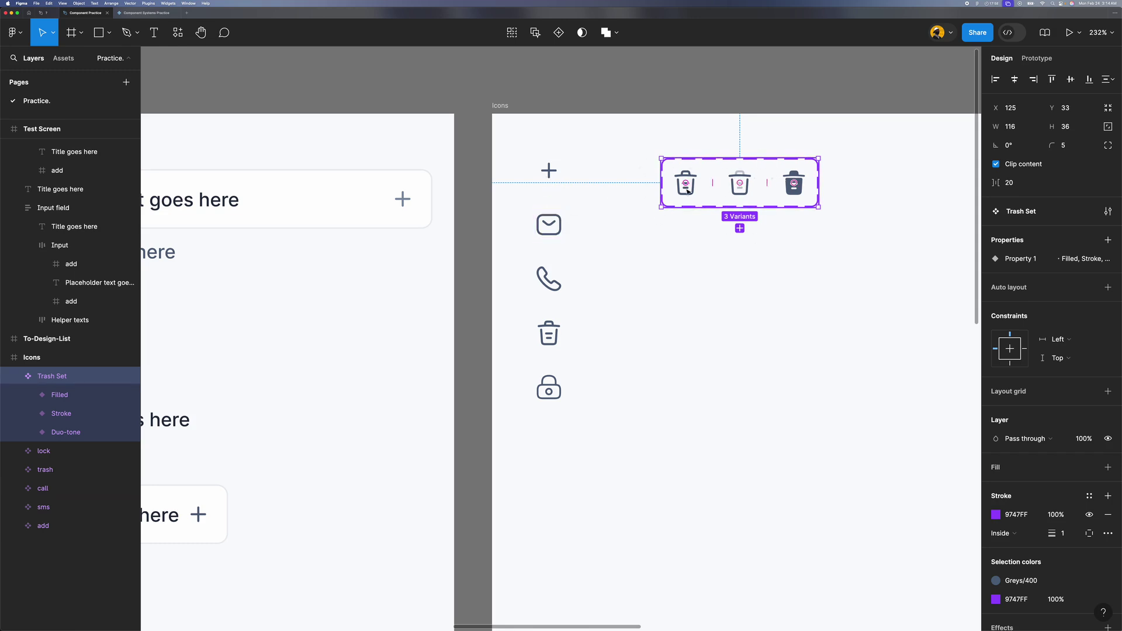
scroll(767, 183, up, 3)
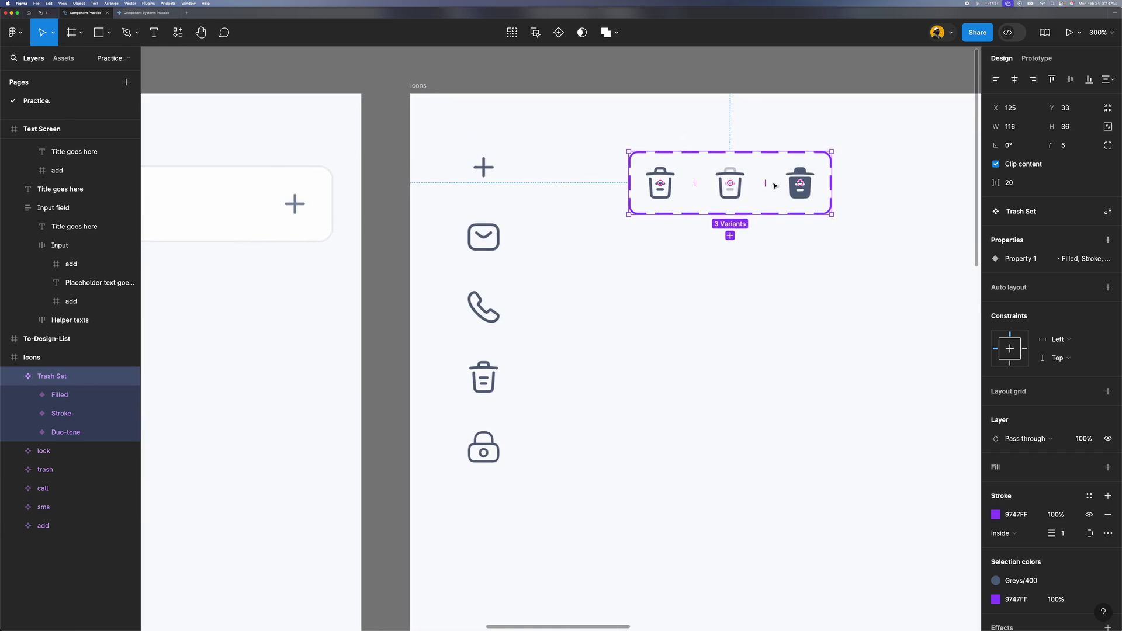
scroll(764, 242, down, 5)
scroll(523, 308, up, 3)
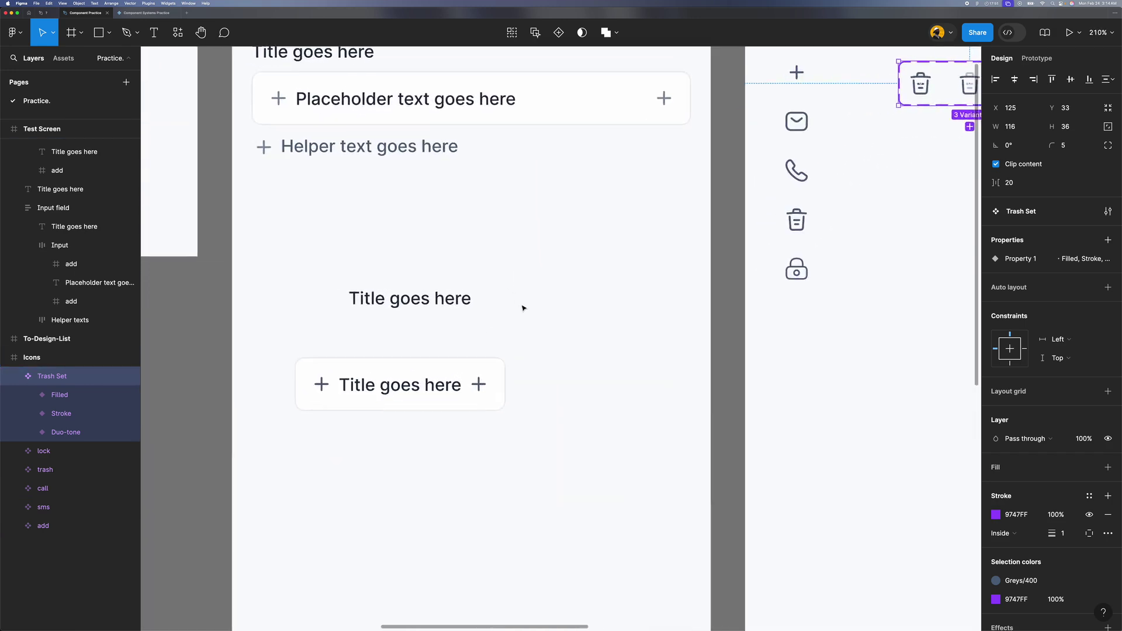
Step: Place an instance of the add component in the Test Screen frame, beside the bordered title box
click(521, 397)
scroll(521, 389, down, 1)
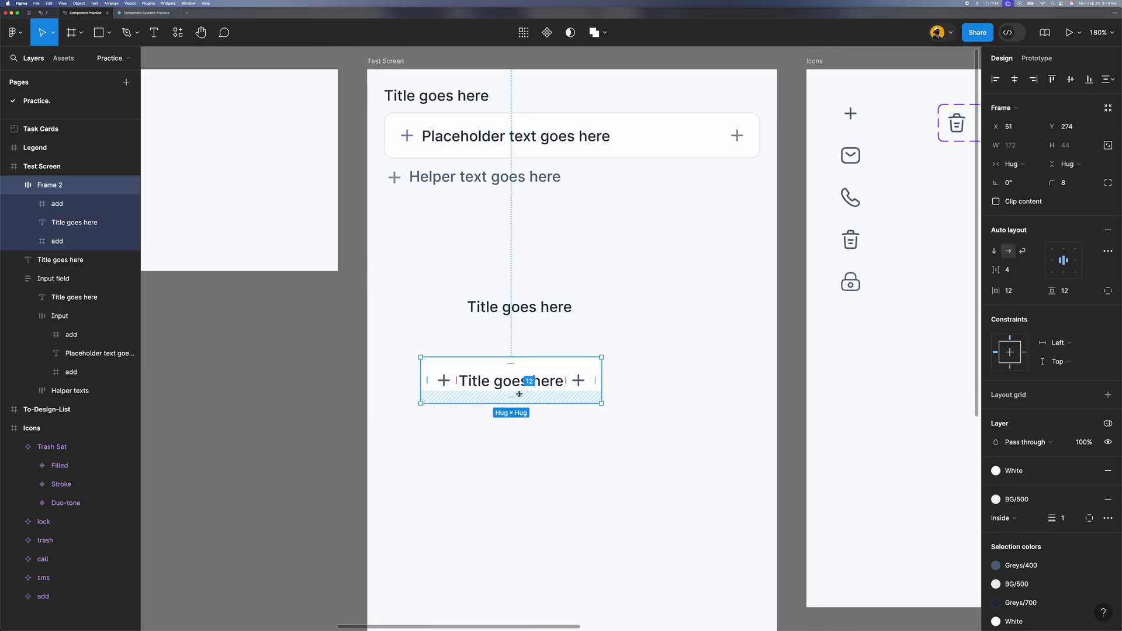
click(859, 111)
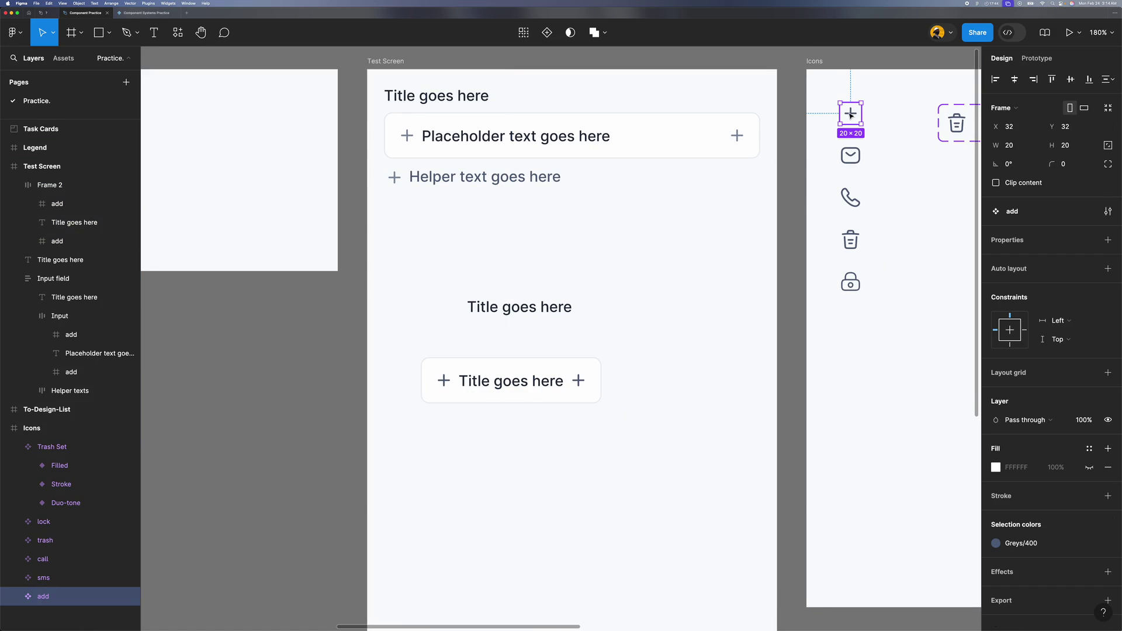
alt+drag(851, 114, 677, 351)
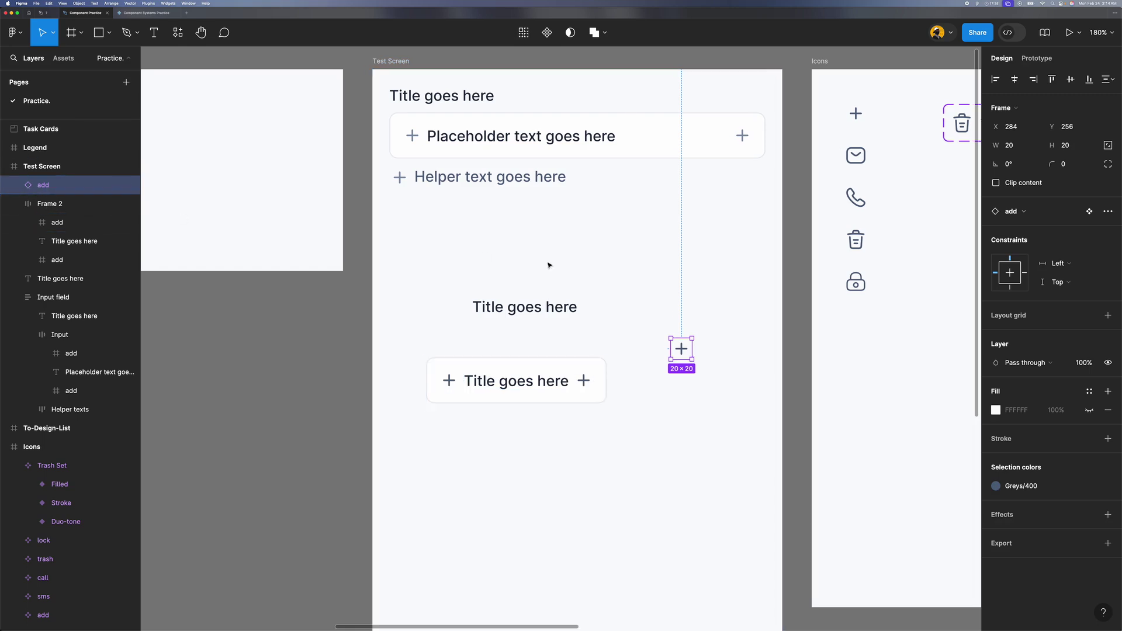
Step: Read the Instance description in the Legend frame and compare it with the add instance in the Test Screen
scroll(549, 263, up, 10)
scroll(548, 261, left, 5)
scroll(433, 341, down, 2)
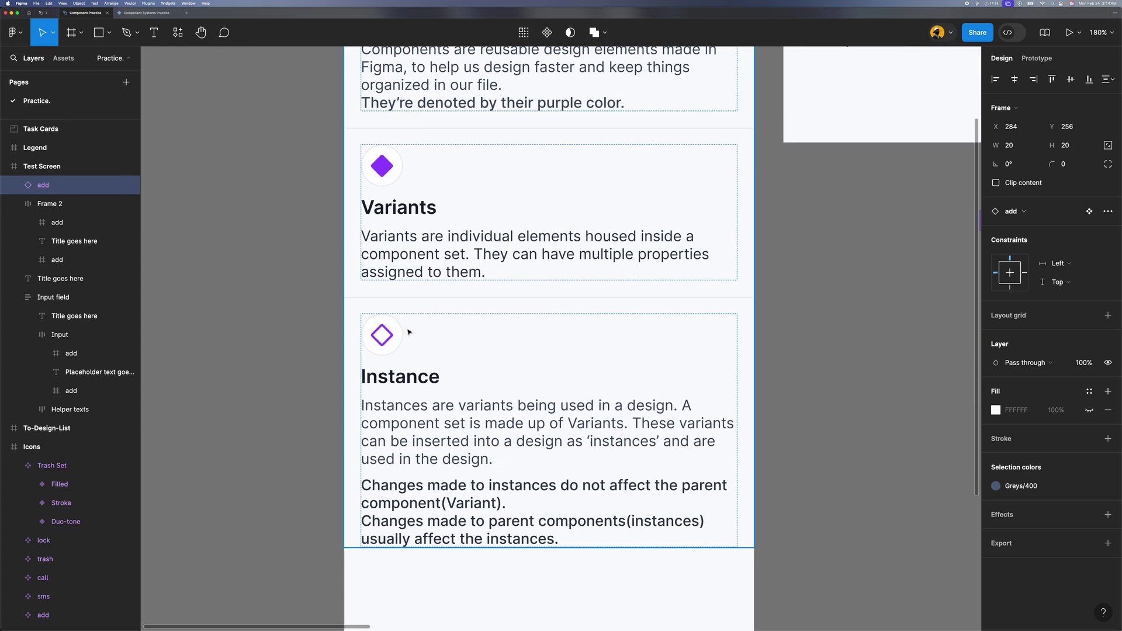
scroll(458, 370, down, 5)
scroll(459, 391, right, 5)
scroll(508, 318, up, 6)
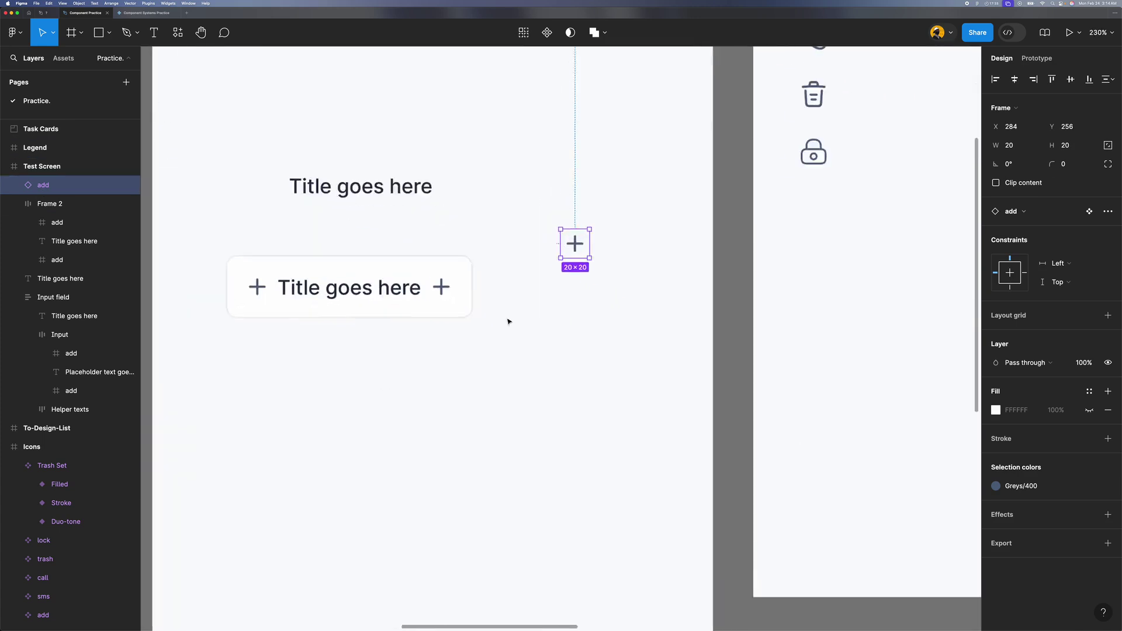
scroll(554, 332, down, 5)
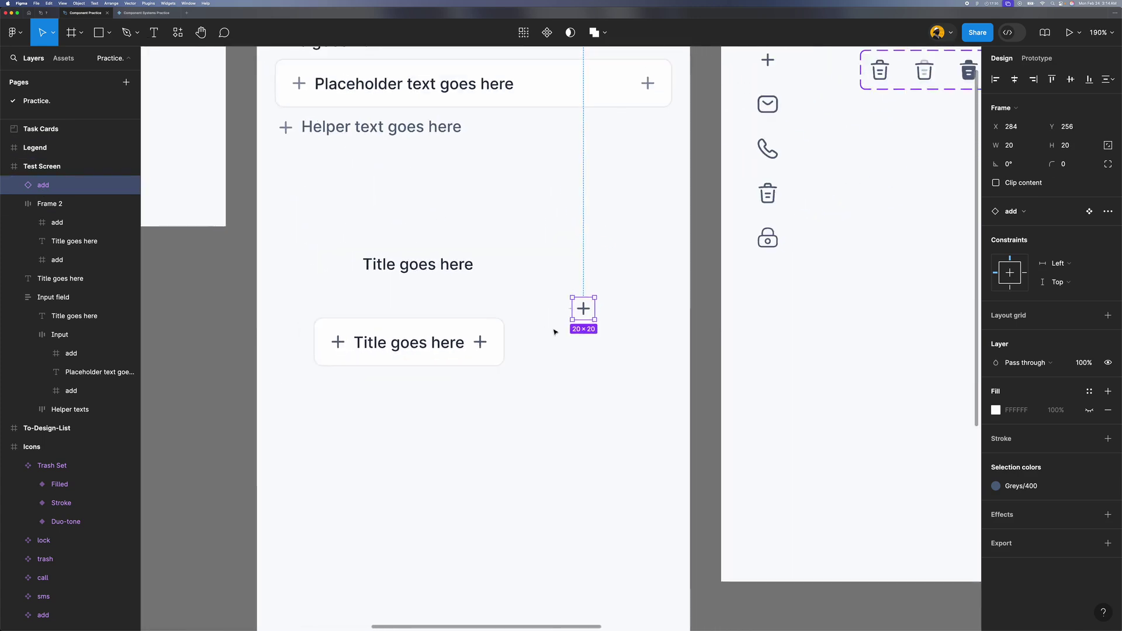
scroll(585, 333, left, 2)
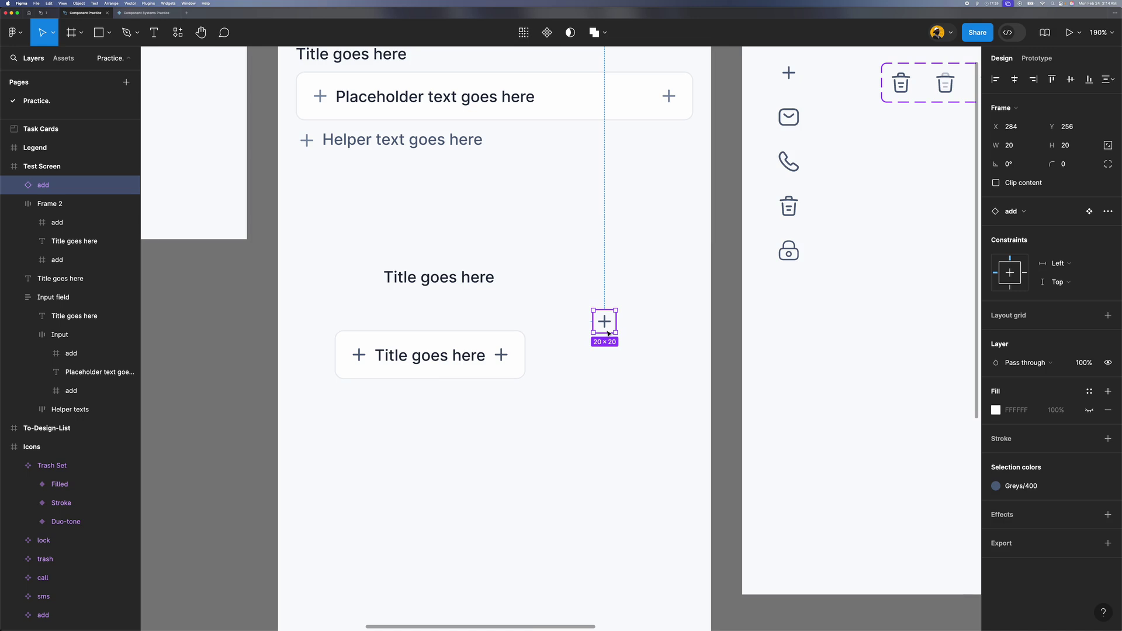
Step: Delete the loose add instance beside the bordered title box in the Test Screen
click(576, 354)
click(608, 321)
key(Delete)
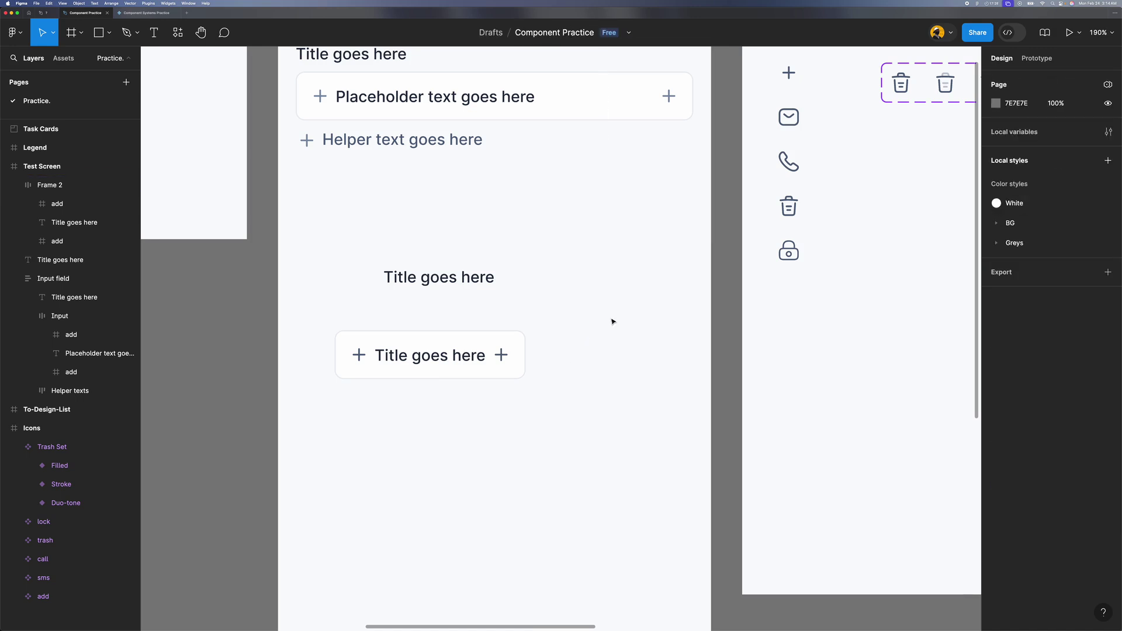
Step: Find the add component in this file's assets and insert an instance of it after the title text in the bordered box
scroll(612, 321, down, 2)
click(749, 115)
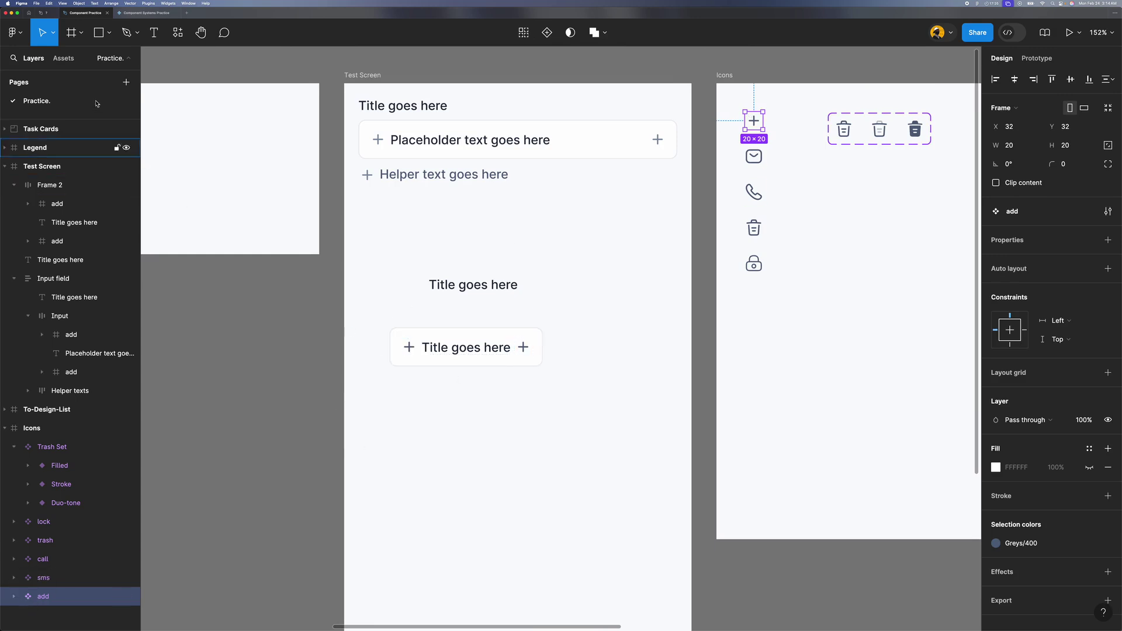
click(64, 59)
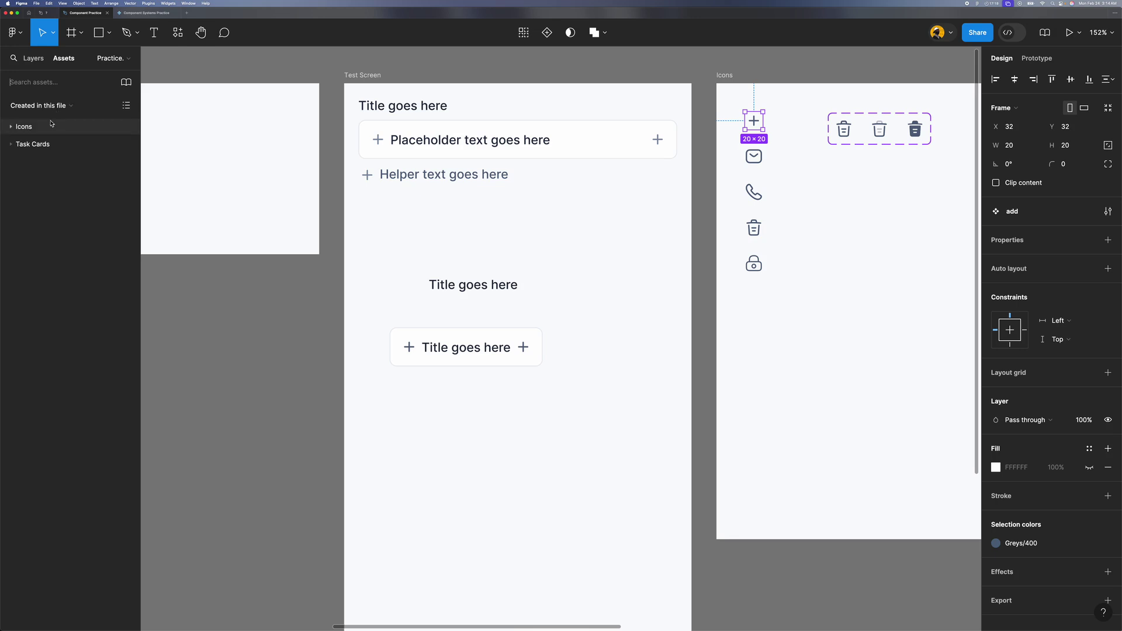
click(41, 89)
text(add)
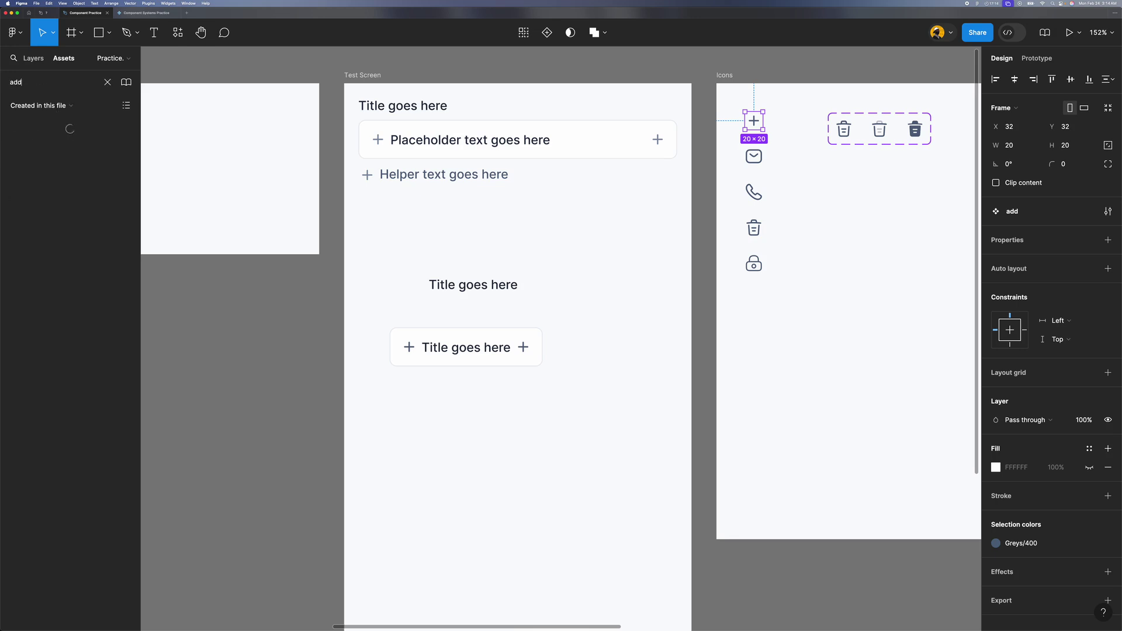
drag(53, 159, 515, 350)
Step: Delete the two old plus icon frames from the bordered title box, keeping only the text and the add instance
scroll(475, 350, up, 5)
click(469, 334)
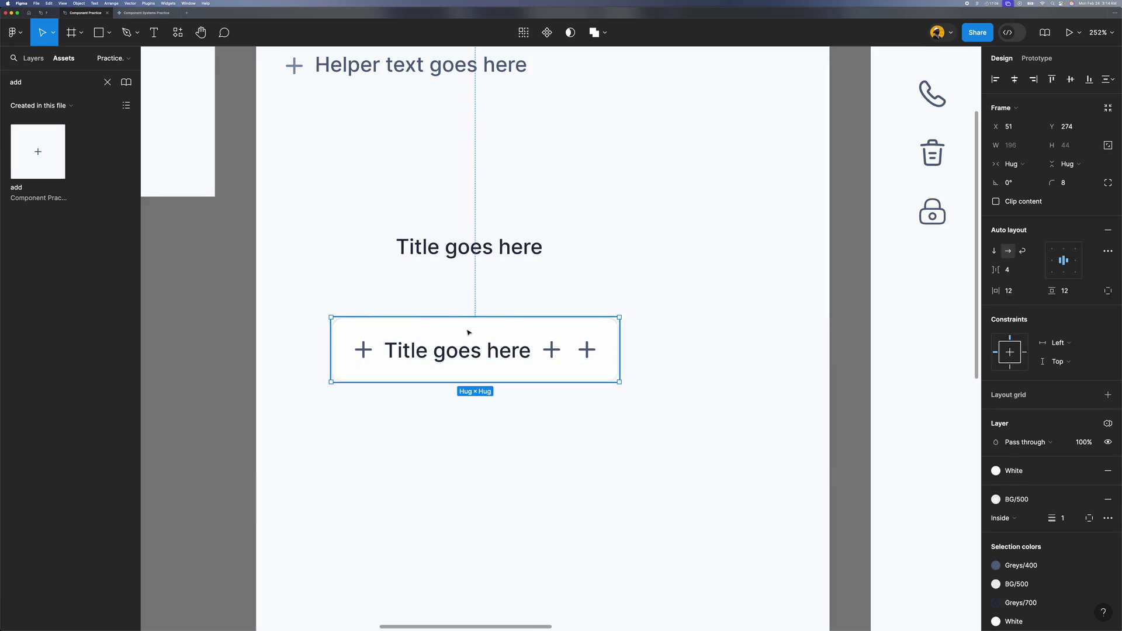
click(587, 350)
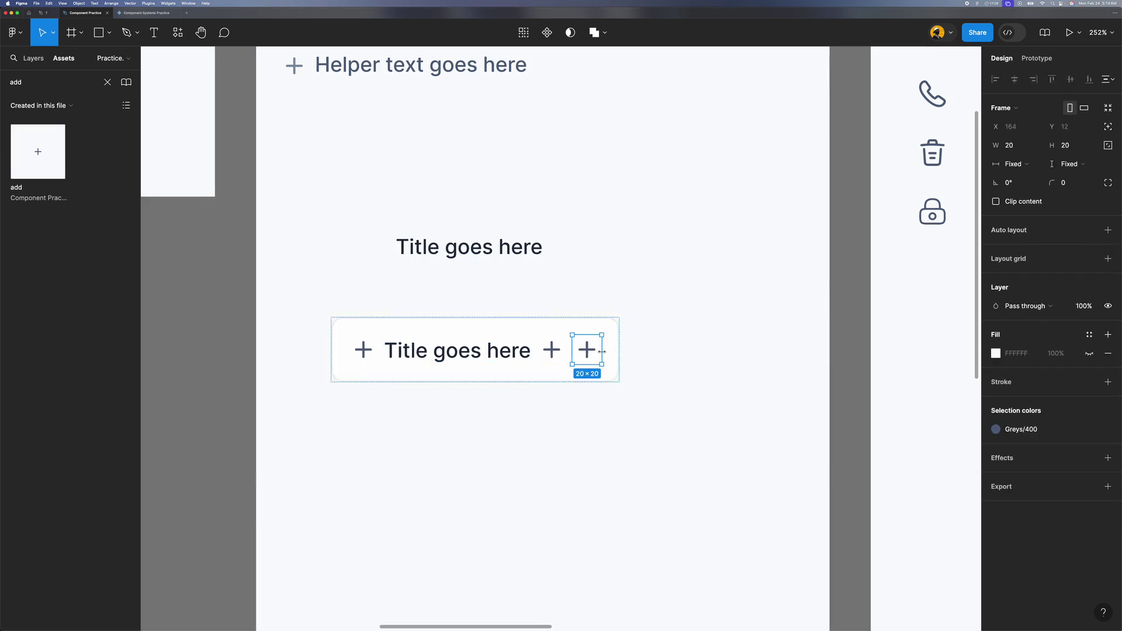
key(Delete)
click(398, 351)
click(371, 349)
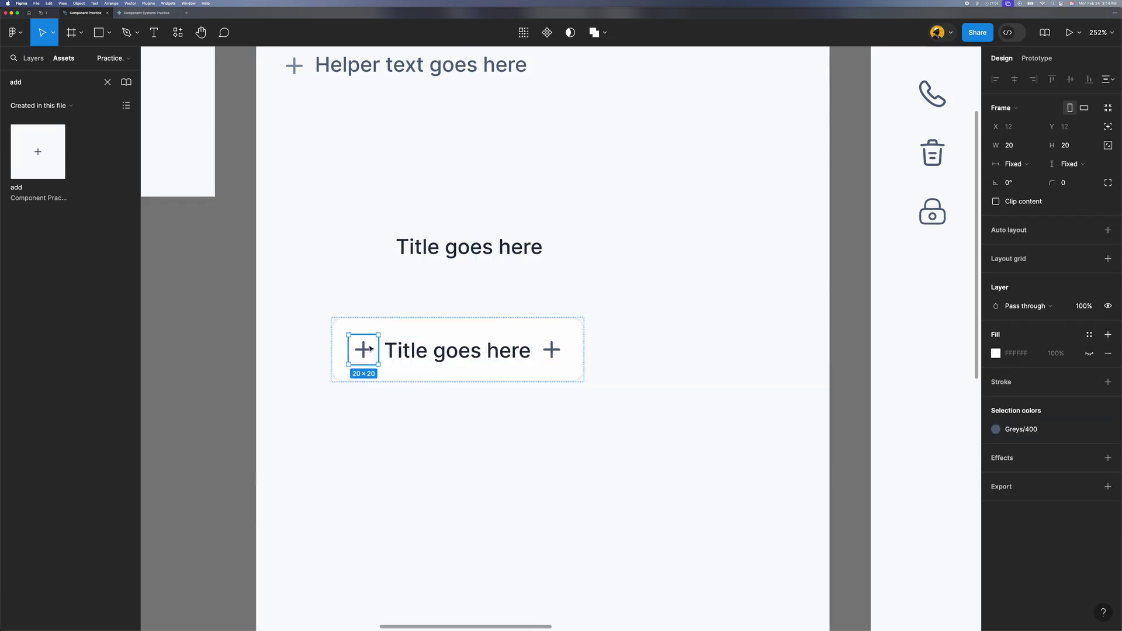
key(Delete)
click(418, 364)
scroll(418, 363, down, 2)
scroll(417, 364, up, 2)
click(406, 318)
click(405, 321)
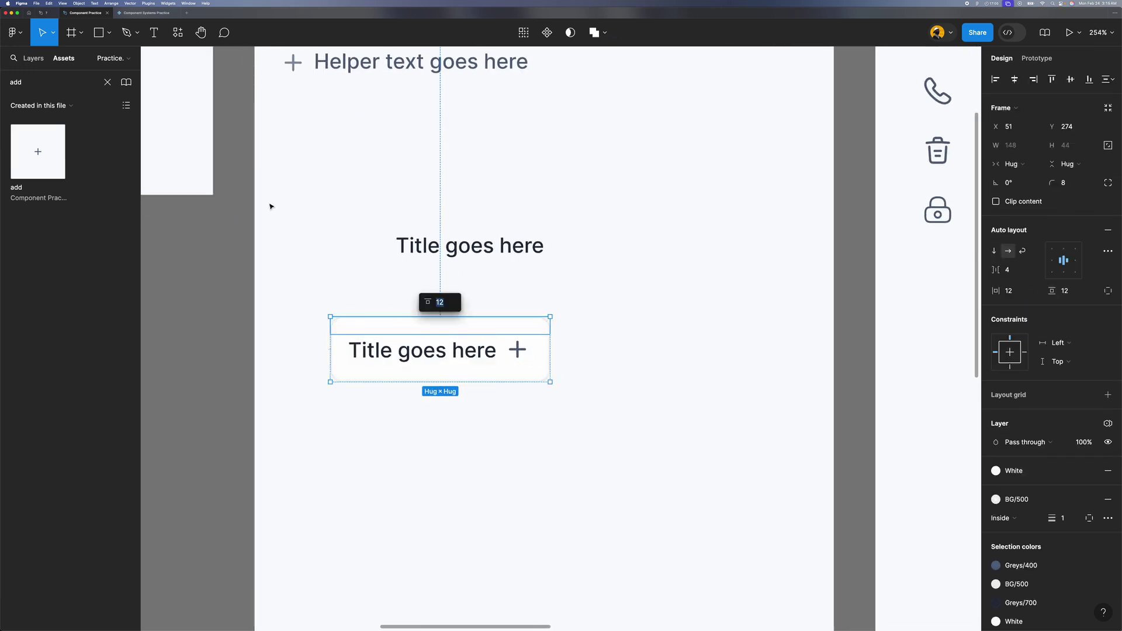
click(345, 273)
key(shift+e)
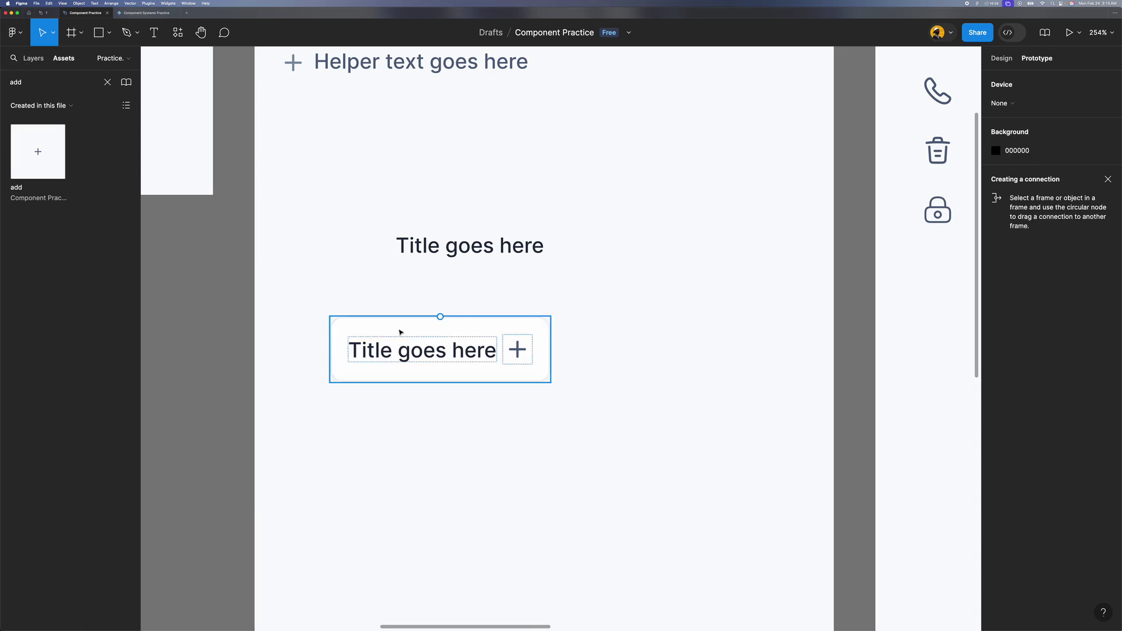
key(shift+e)
Step: Rename the bordered auto layout frame containing the title text and add instance as Placeholder
click(33, 58)
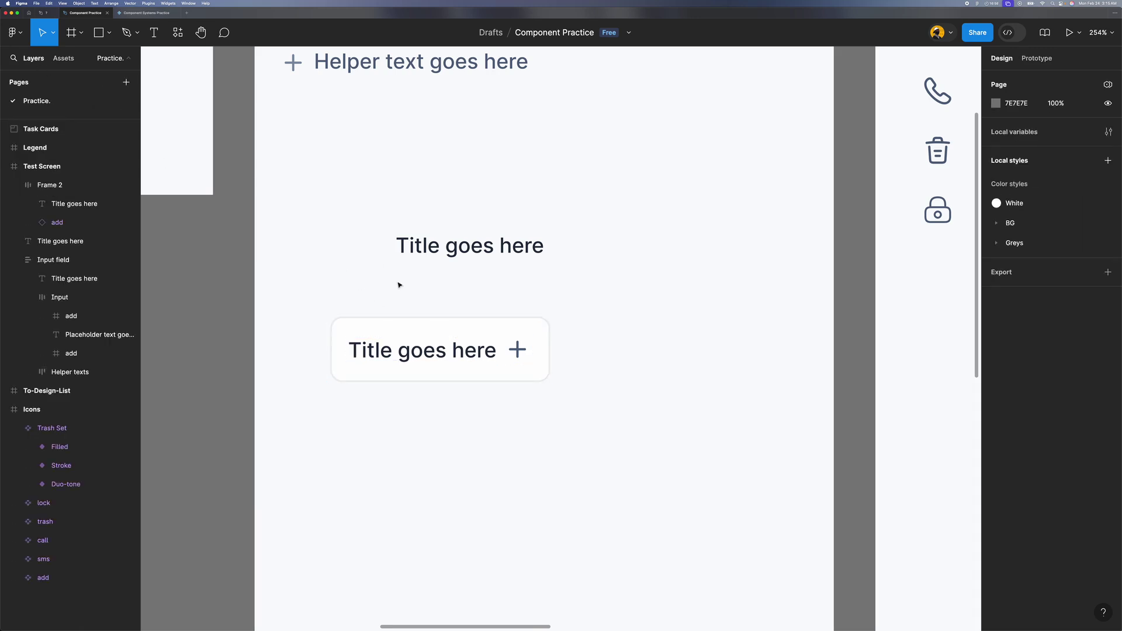
click(451, 340)
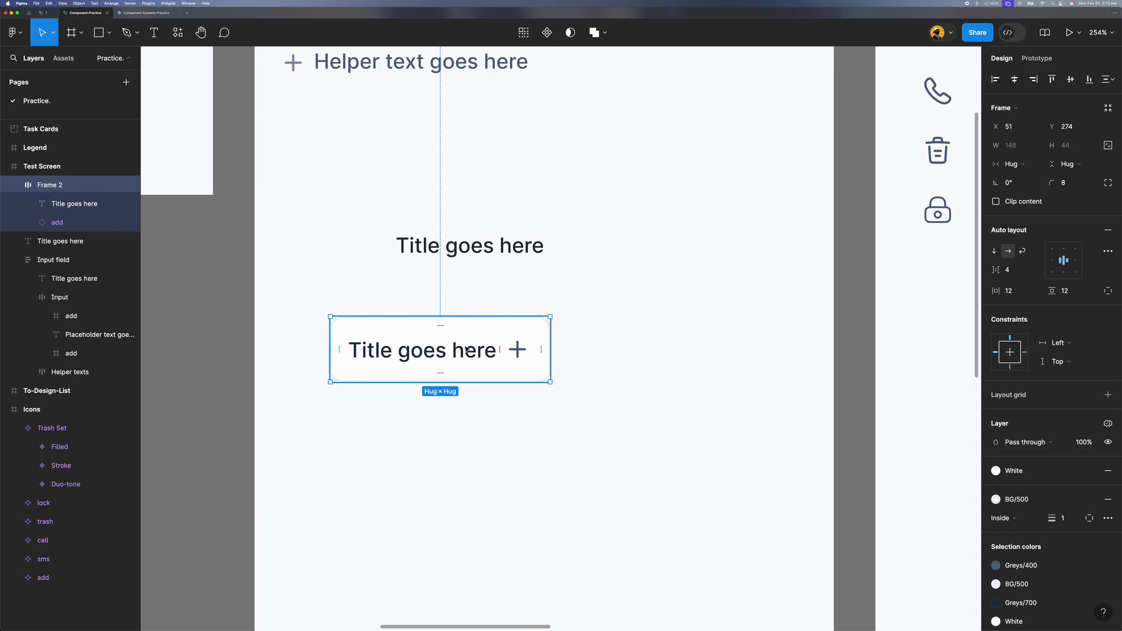
key(super+r)
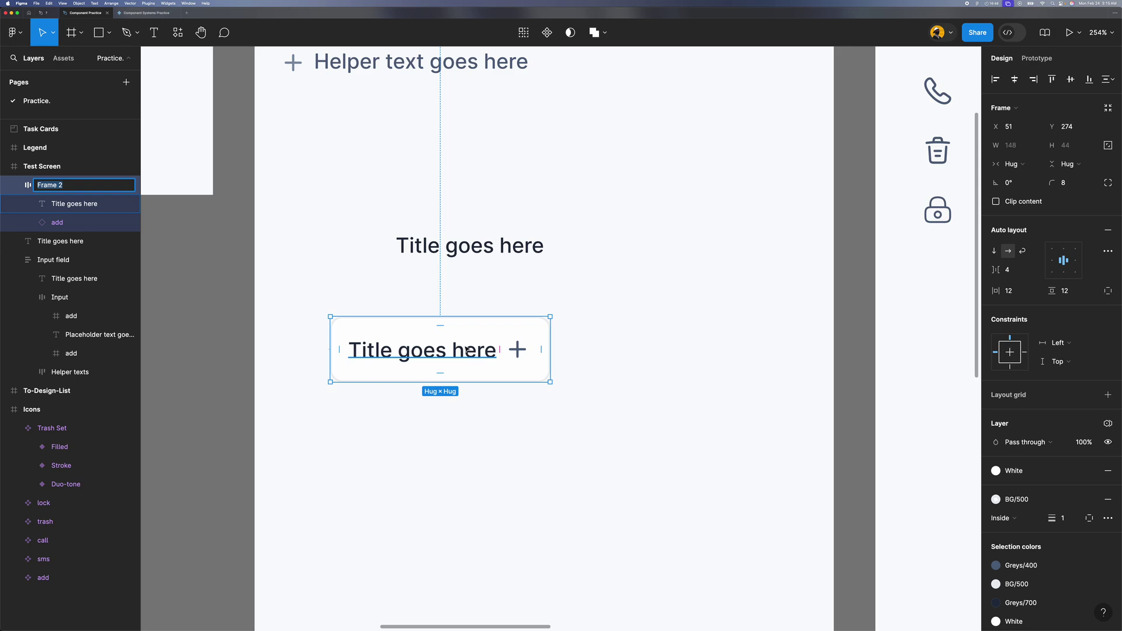
text(Placeholder)
key(Return)
Step: Duplicate the add instance in the Placeholder box and move the copy in front of the title text
scroll(485, 363, left, 2)
click(565, 341)
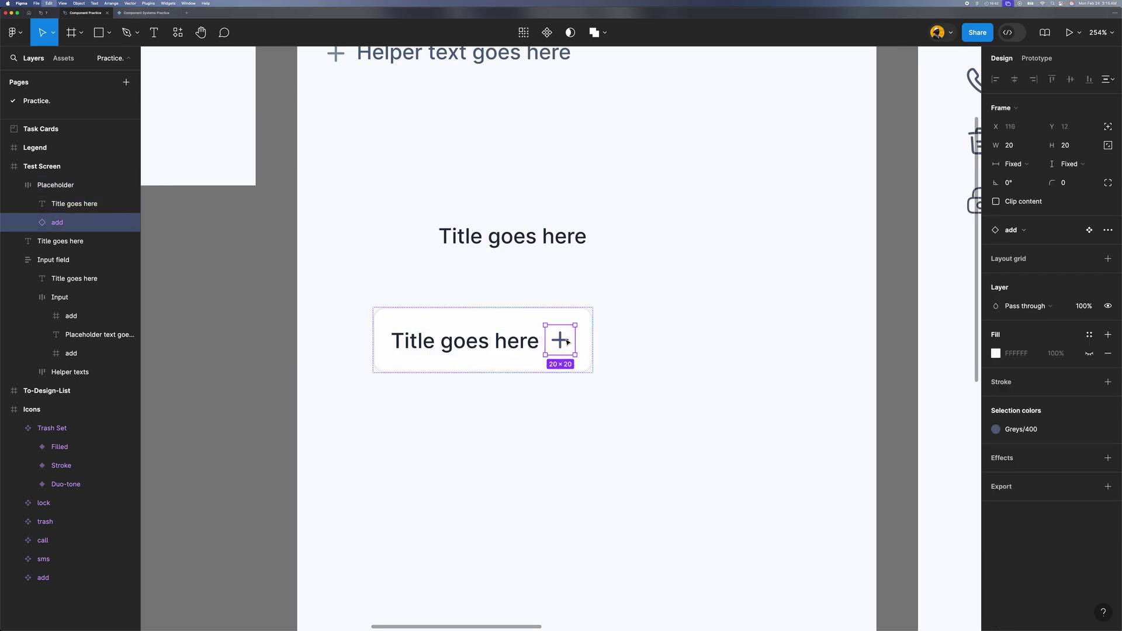
key(super+d)
key(Left)
key(Left)
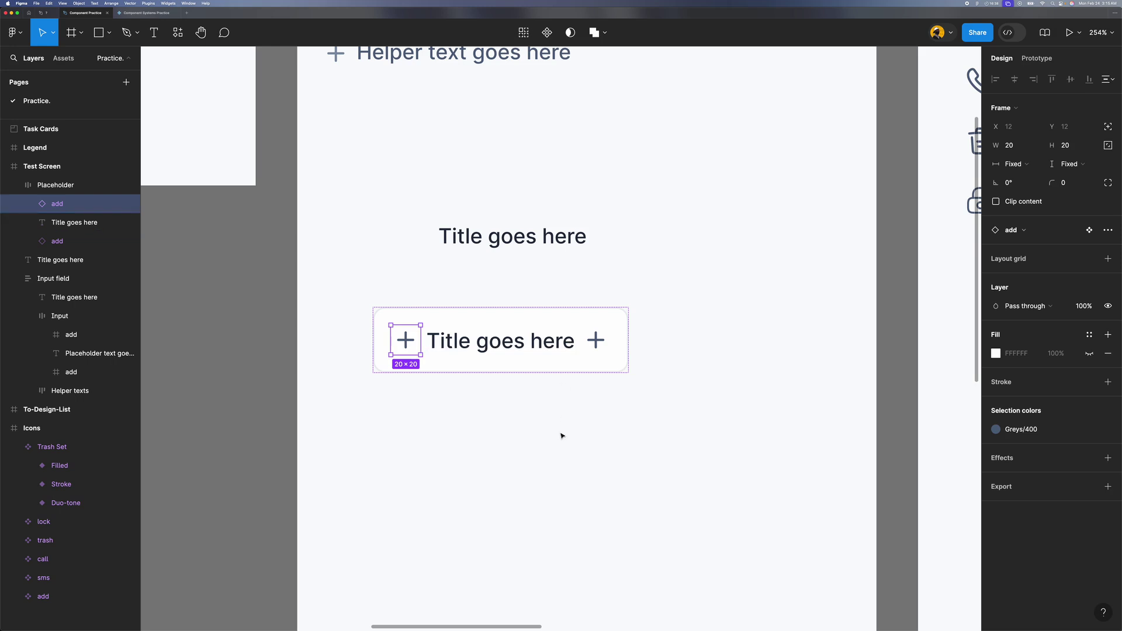
click(560, 432)
Step: Examine the Placeholder box's auto layout, fill and stroke settings and compare it with the original input field above
click(511, 326)
scroll(515, 350, down, 2)
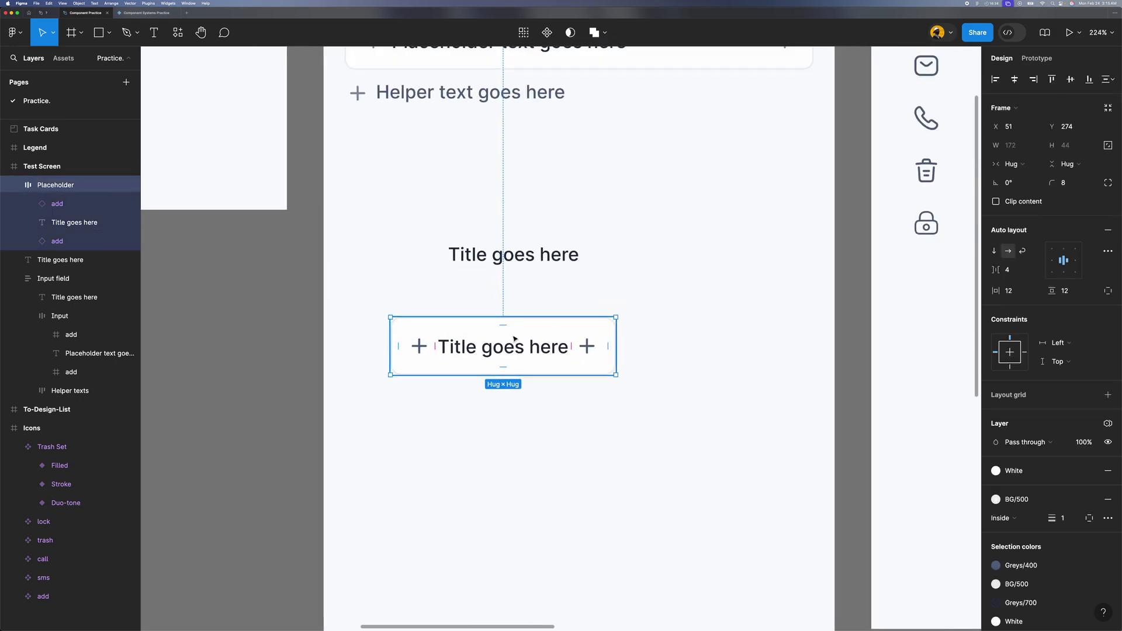
scroll(519, 349, down, 2)
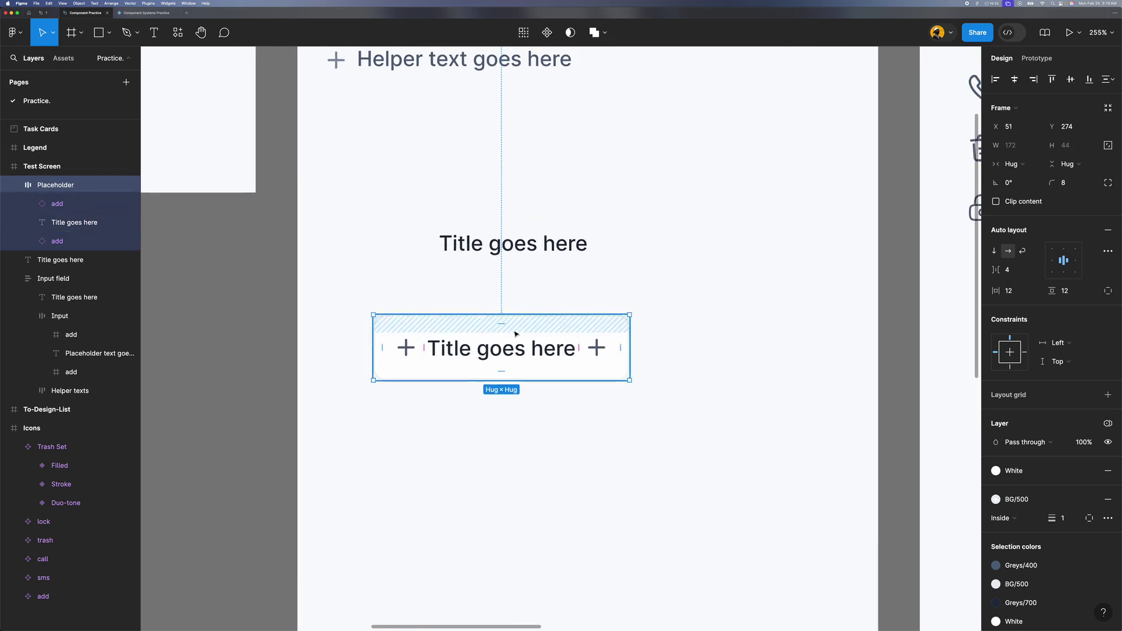
scroll(516, 336, down, 2)
scroll(517, 335, up, 2)
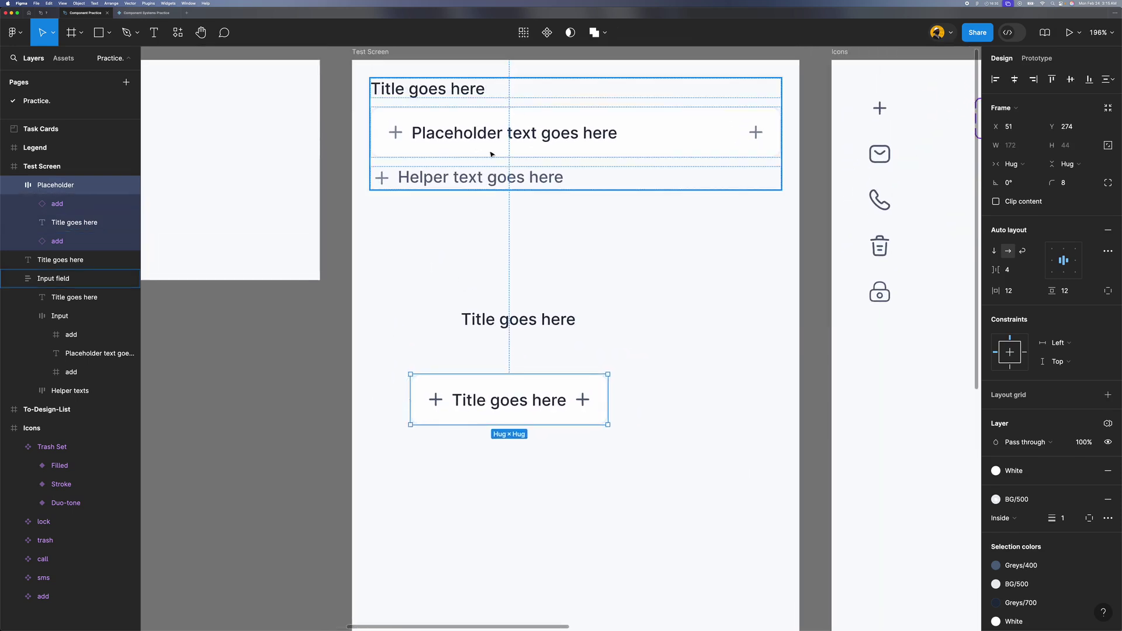
scroll(509, 410, left, 1)
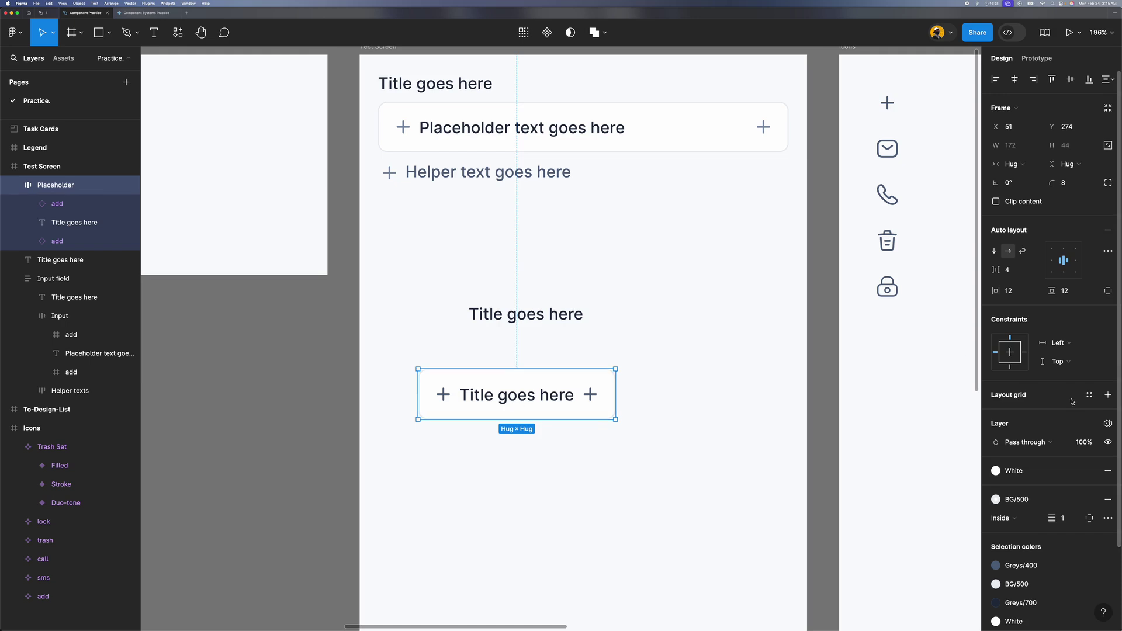
scroll(1073, 402, down, 3)
scroll(753, 350, down, 2)
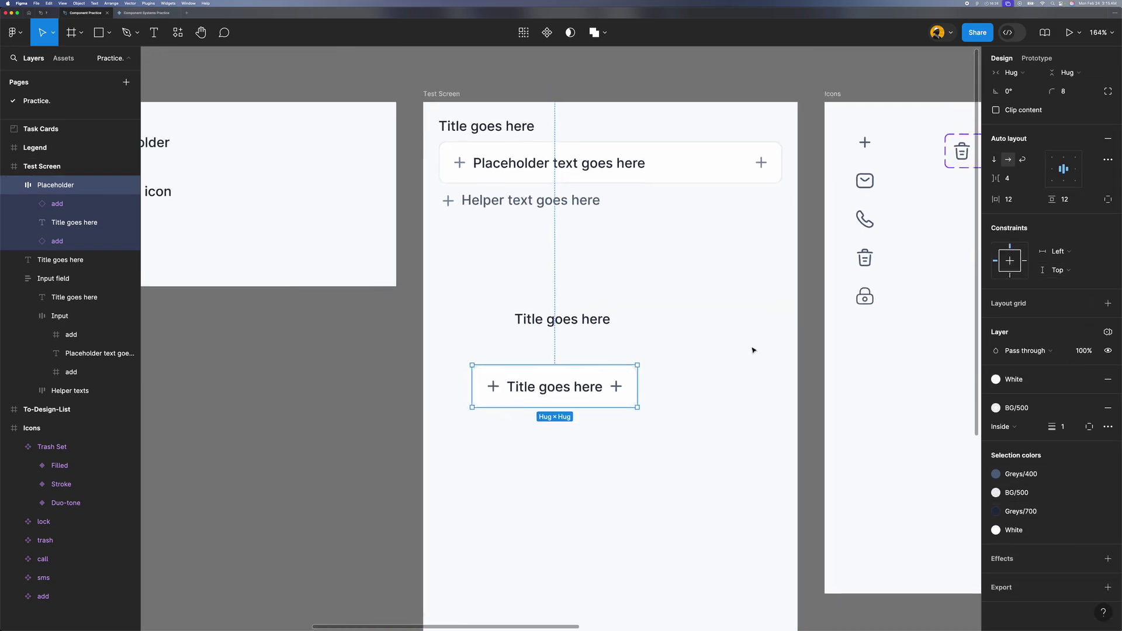
scroll(568, 366, down, 1)
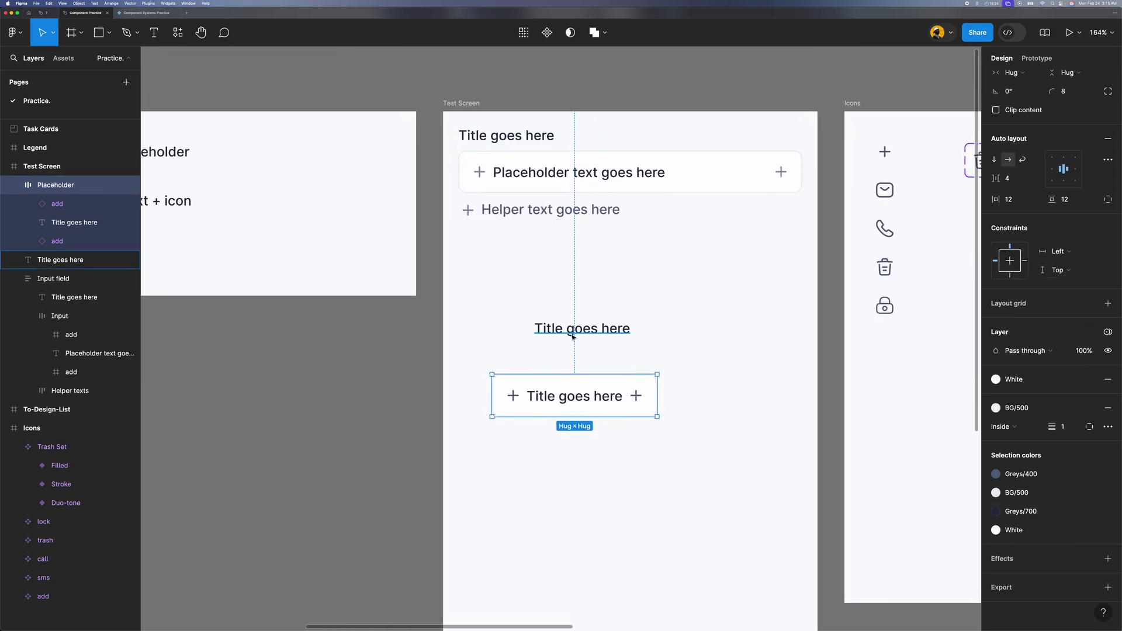
Step: Move the loose title directly above the Placeholder box and wrap both in a vertical auto layout with spacing 8
click(577, 332)
drag(557, 338, 541, 398)
shift+click(525, 379)
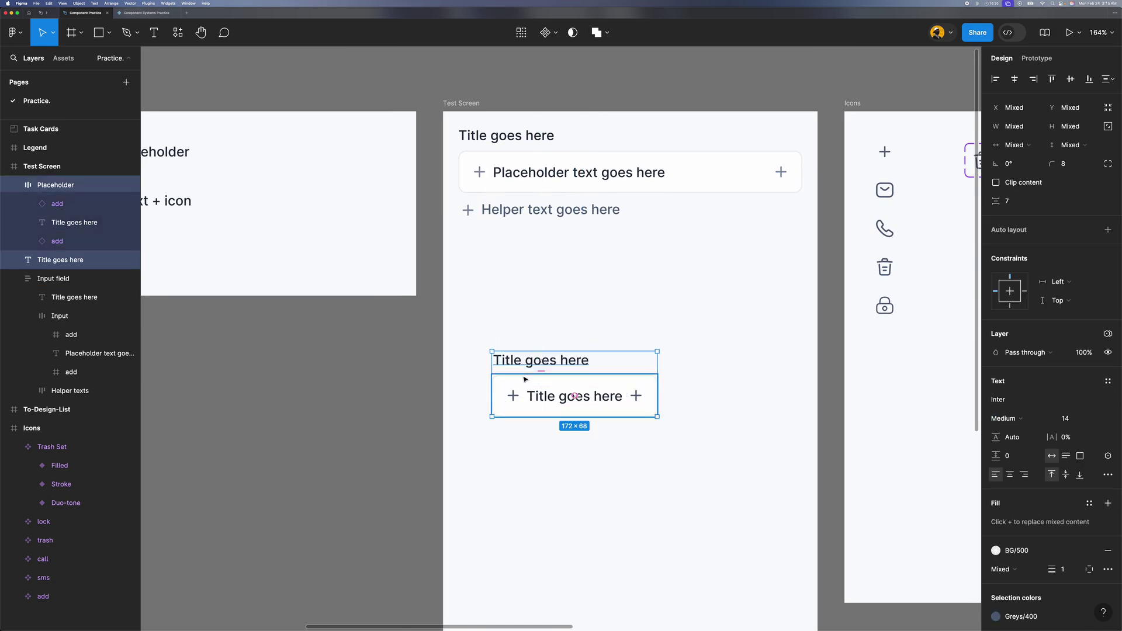
key(shift+a)
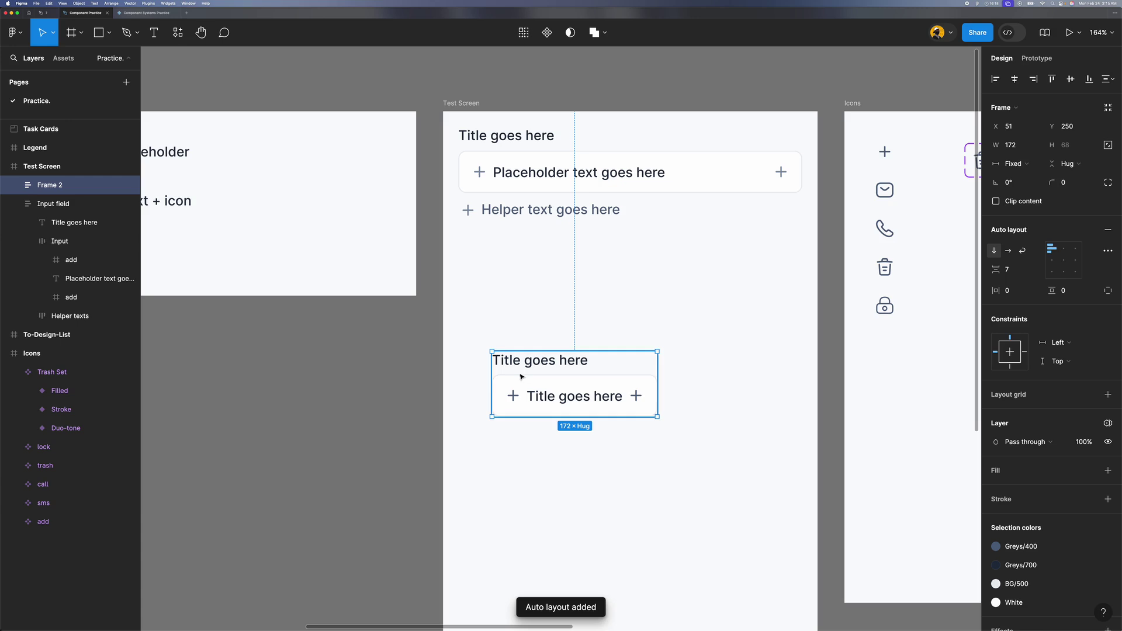
click(1018, 274)
key(Return)
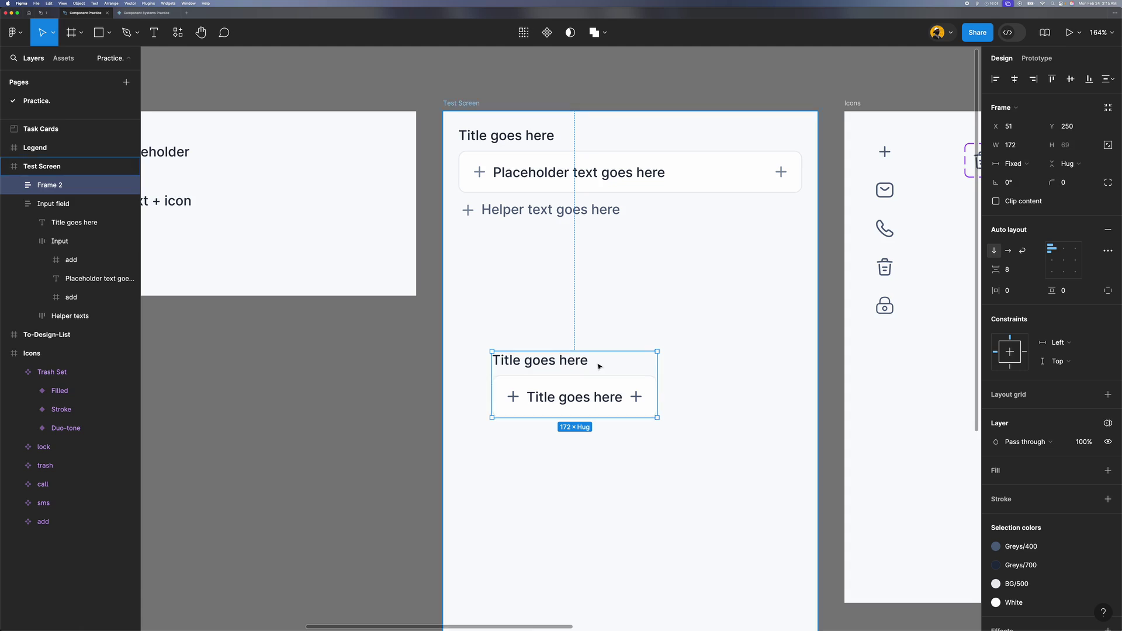
Step: Rename the auto layout frame holding the title and Placeholder box as Input Field
key(super+r)
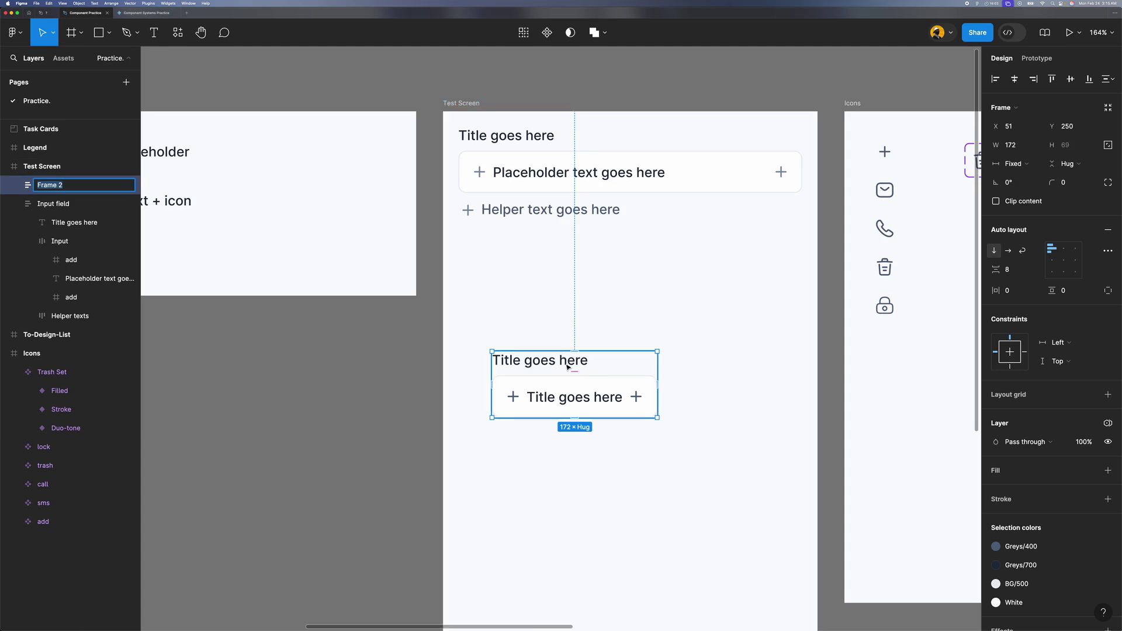
text(Input Field)
key(Return)
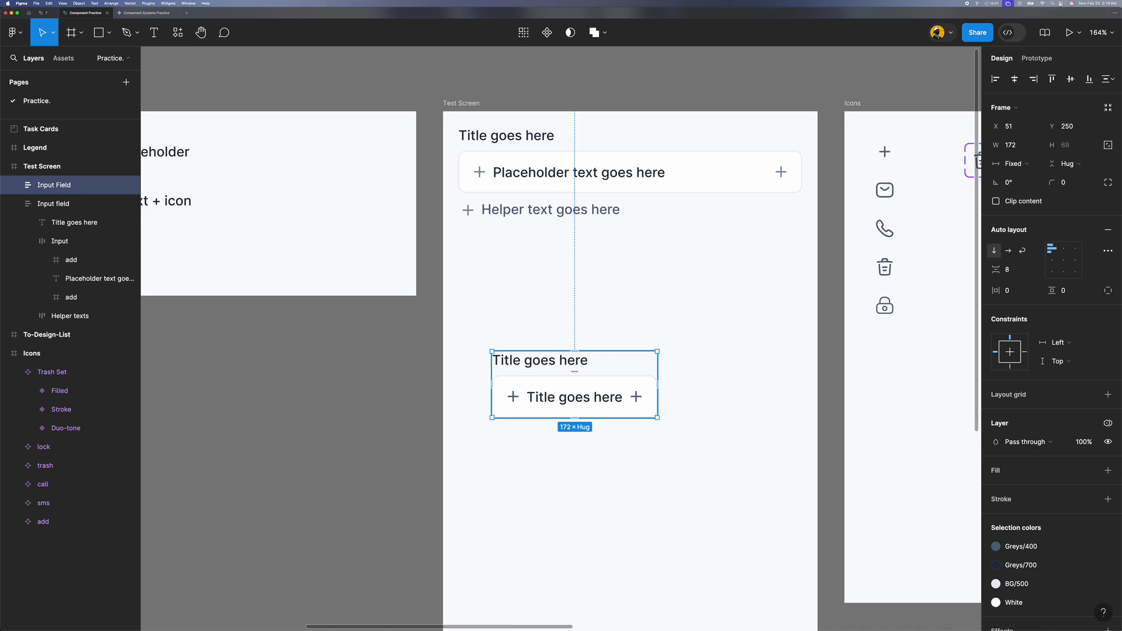
Step: Duplicate the title text in the new Input Field frame and place the copy below the Placeholder box
click(543, 362)
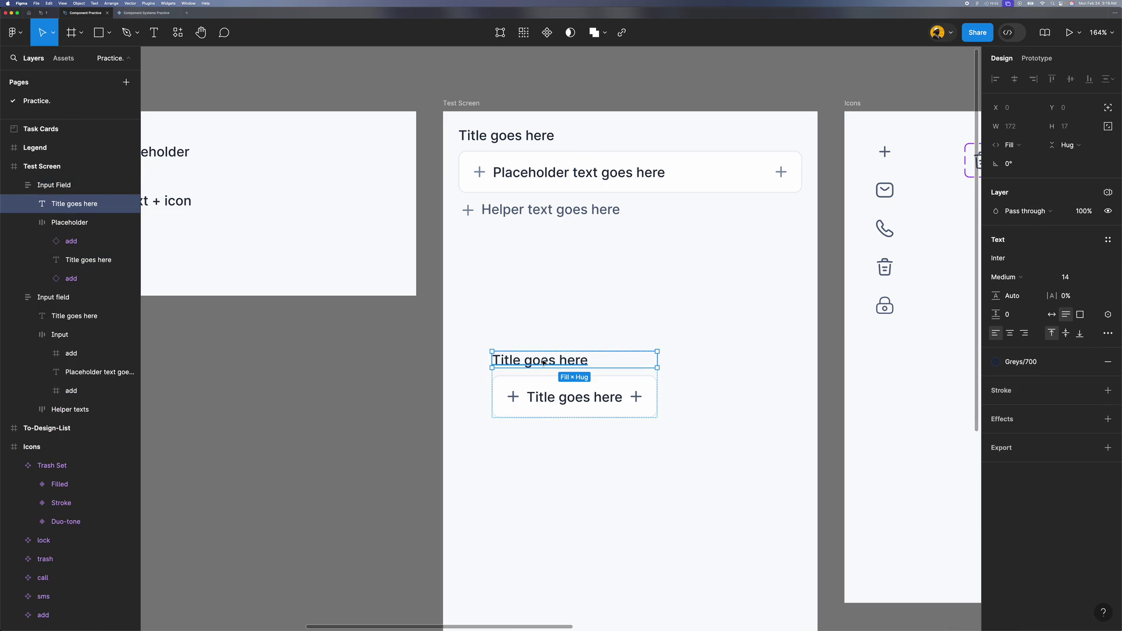
key(super+d)
scroll(544, 377, up, 1)
key(Down)
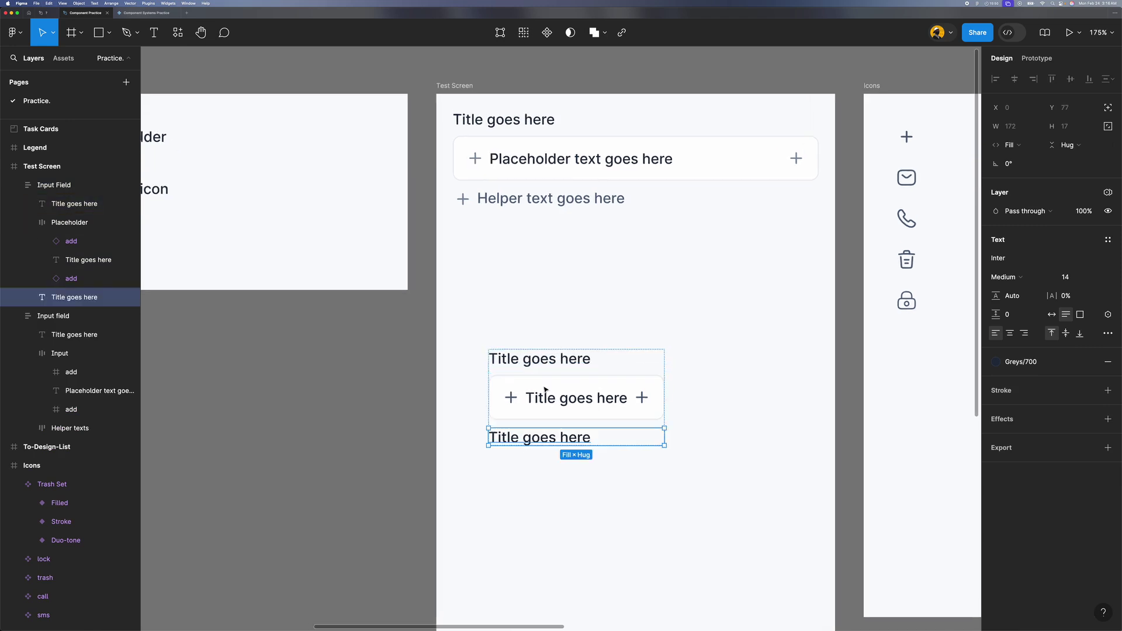
scroll(544, 389, up, 2)
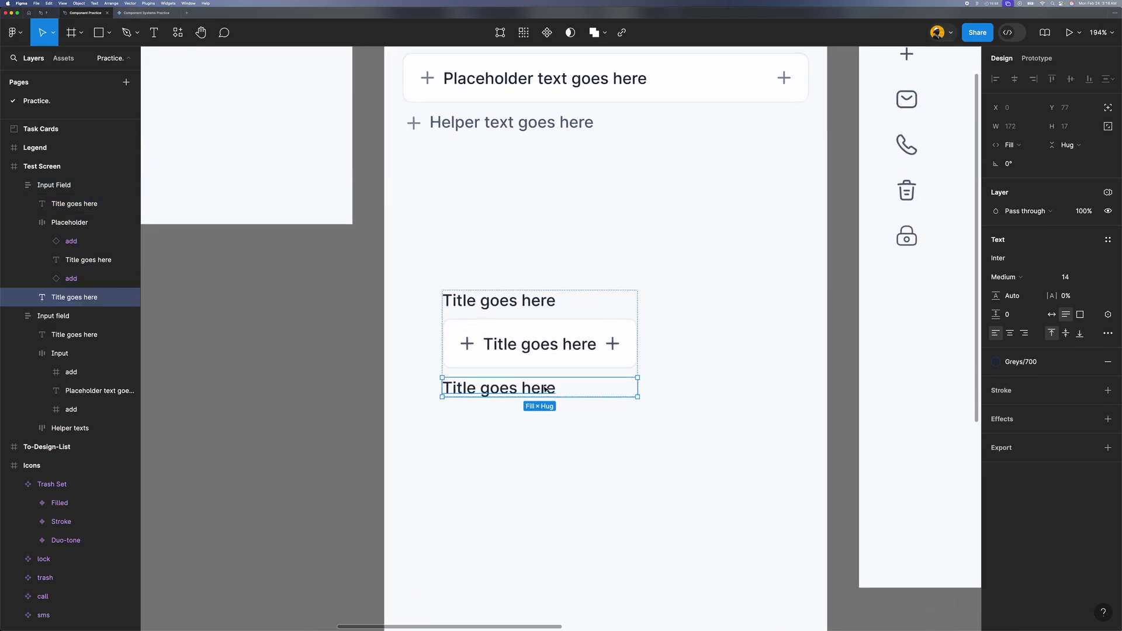
scroll(906, 146, up, 1)
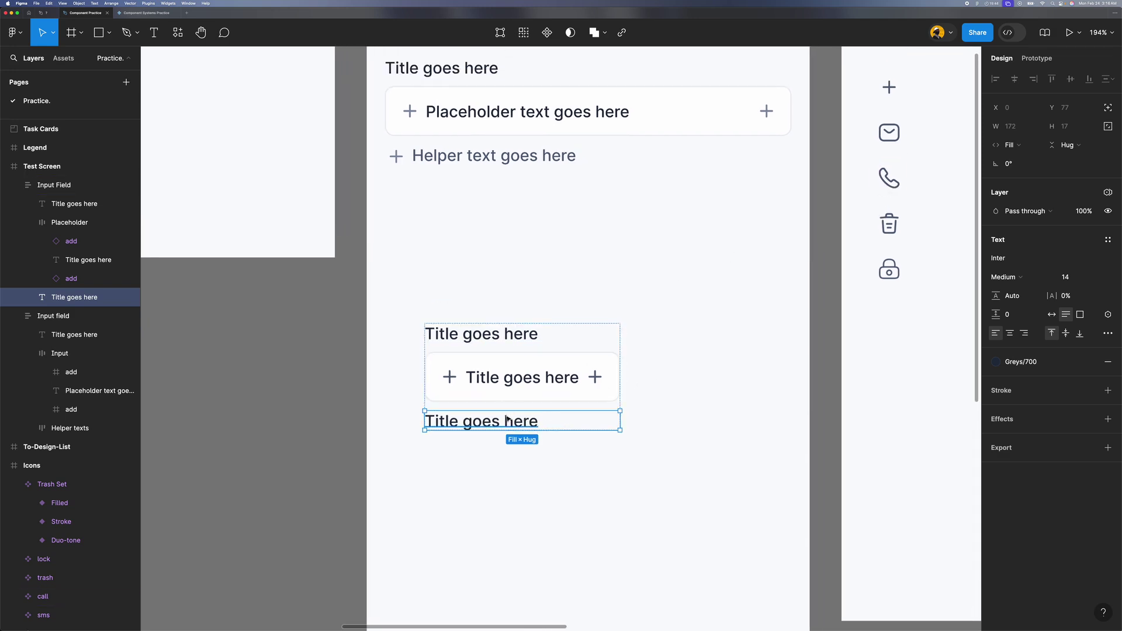
Step: Insert an instance of the add component from the assets into the Input Field frame, below the lower title text
scroll(519, 429, down, 2)
click(828, 149)
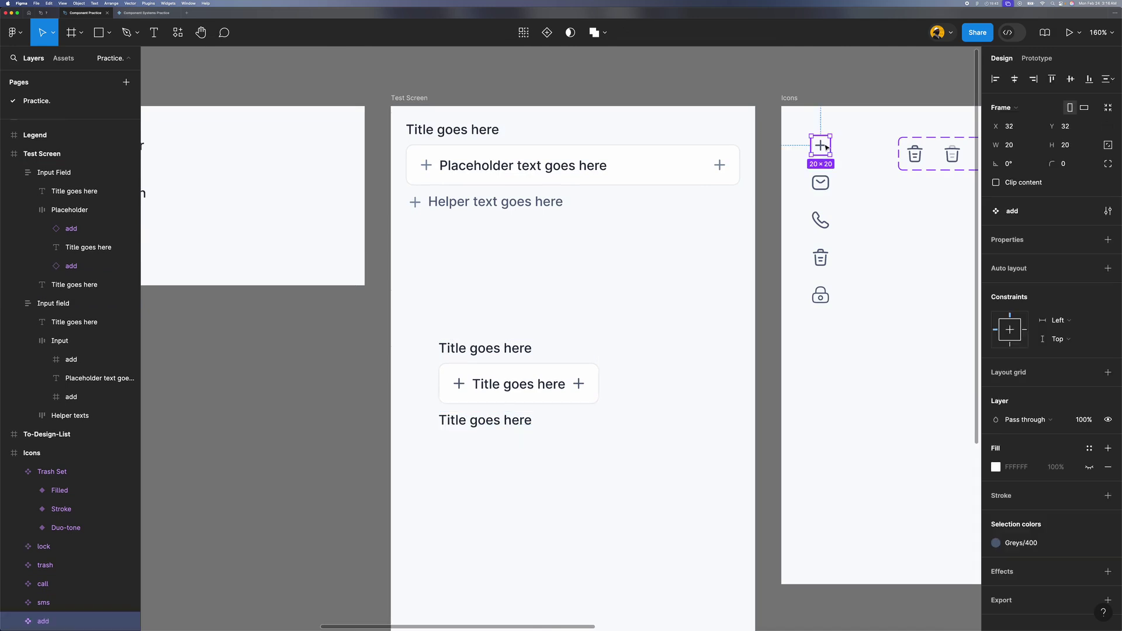
click(368, 325)
click(63, 58)
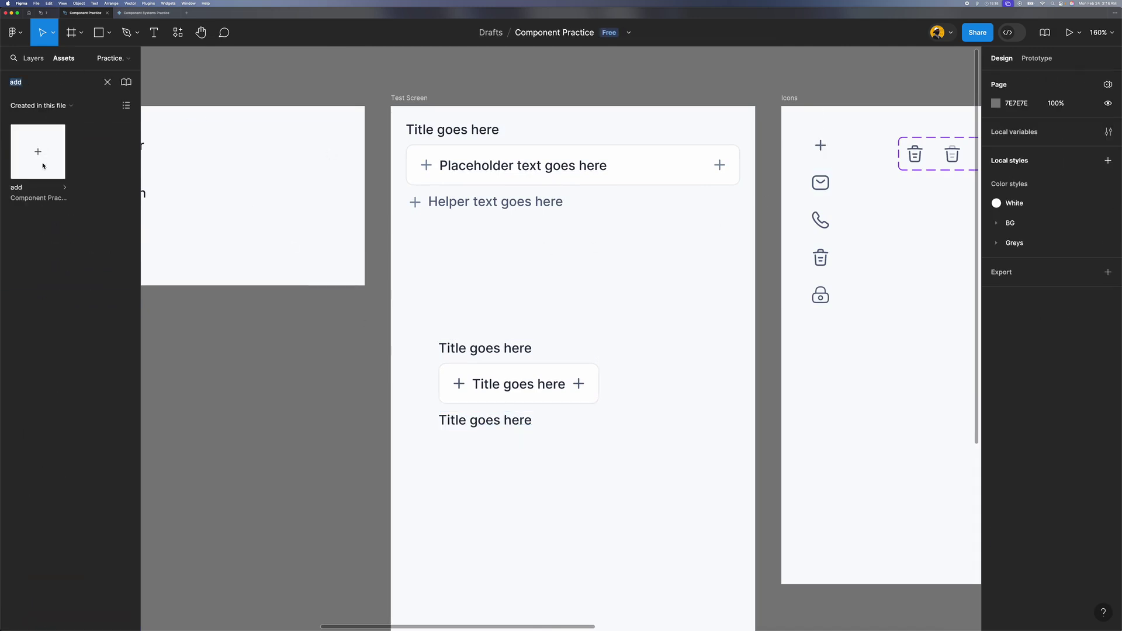
drag(41, 158, 511, 422)
scroll(507, 418, up, 2)
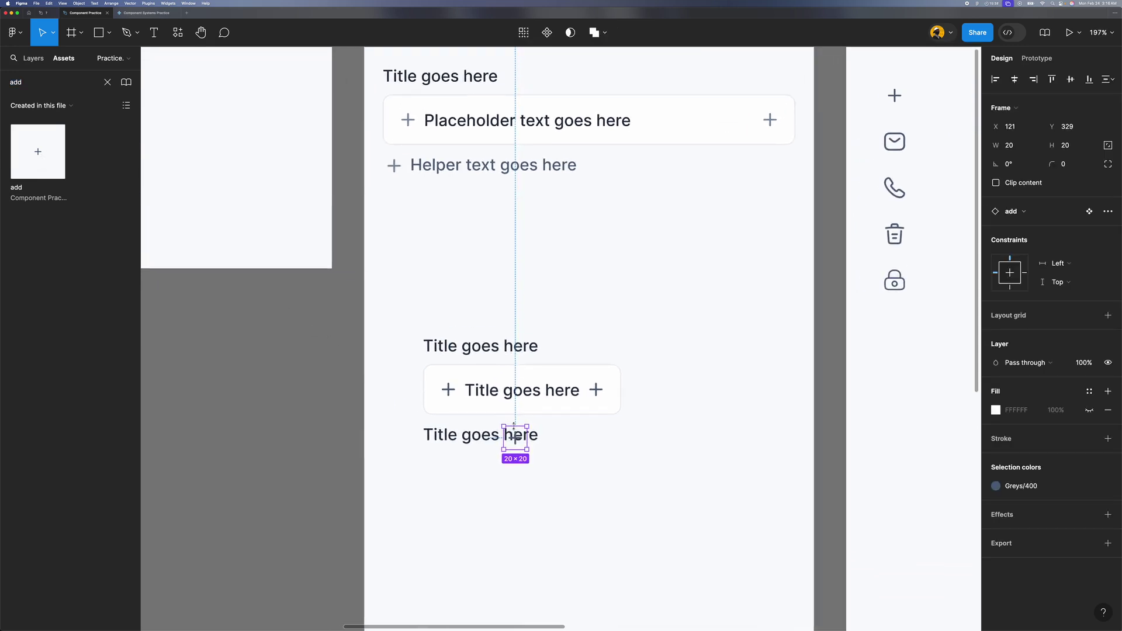
key(super+z)
key(super+shift+z)
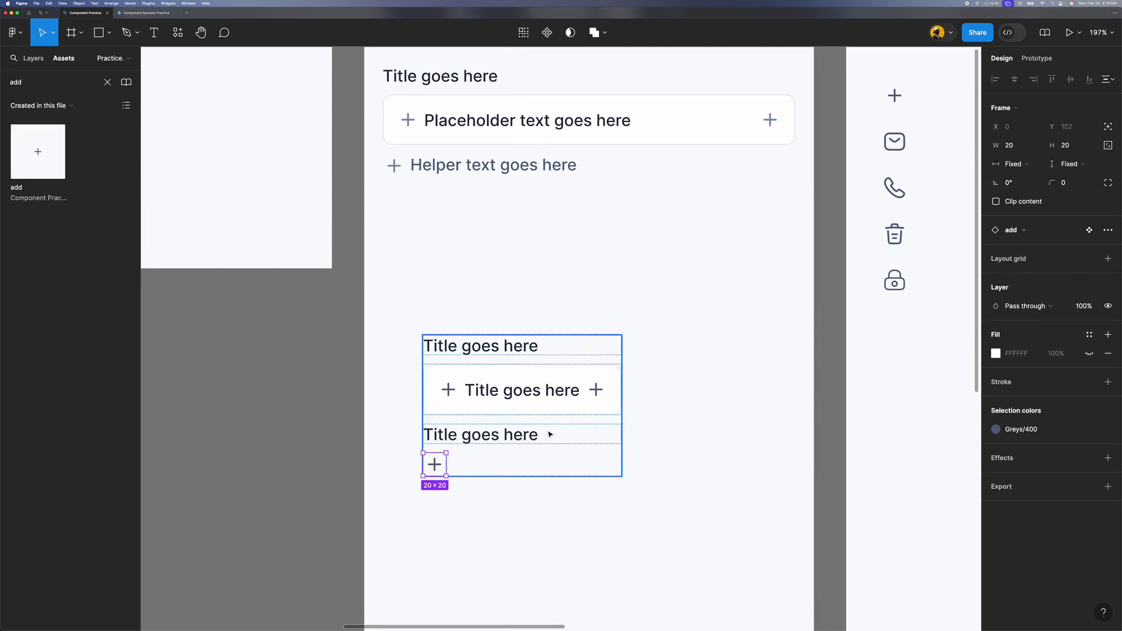
Step: Wrap the lower title and add instance in a horizontal auto layout with the icon in front of the text
key(shift+a)
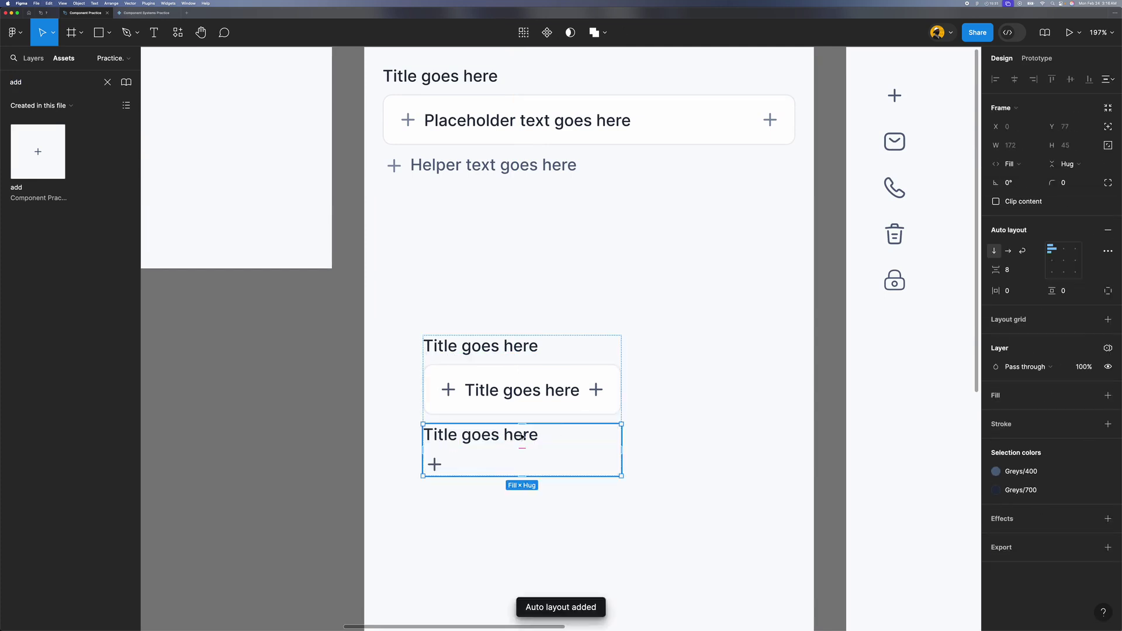
click(1010, 253)
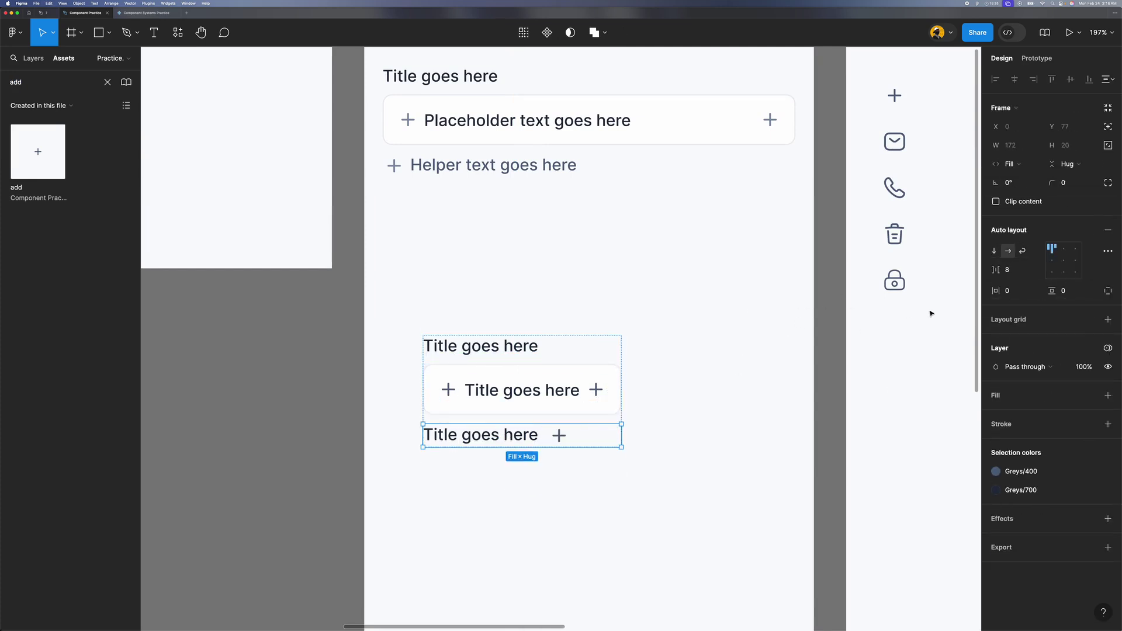
click(462, 436)
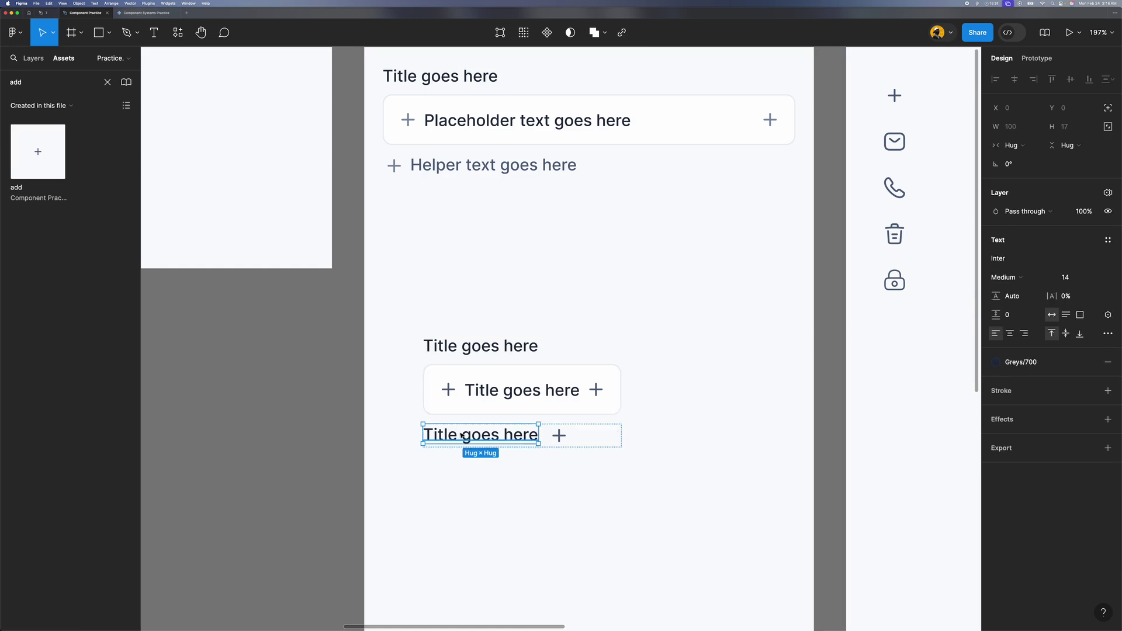
drag(462, 436, 497, 437)
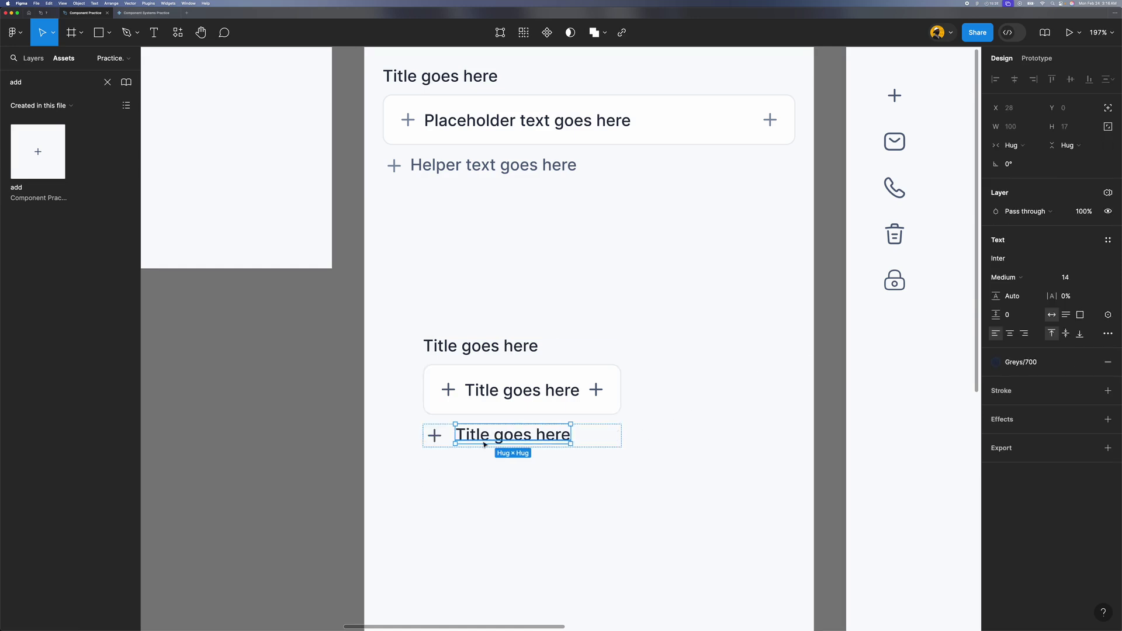
Step: Set the spacing between the icon and text in the lower row to 4
click(585, 443)
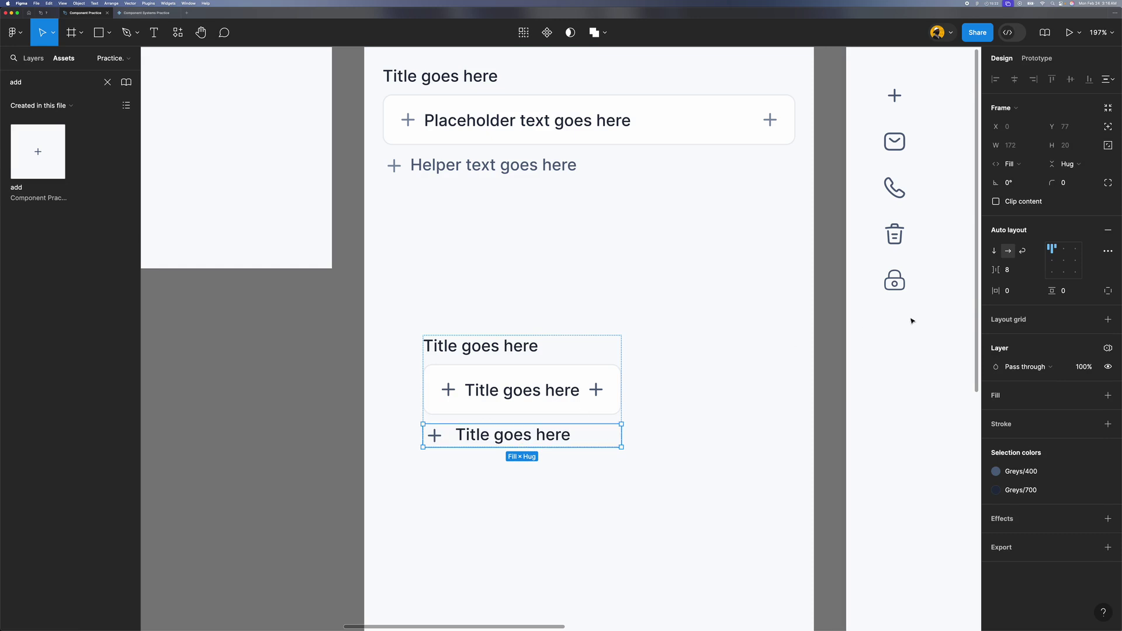
click(1012, 274)
key(Return)
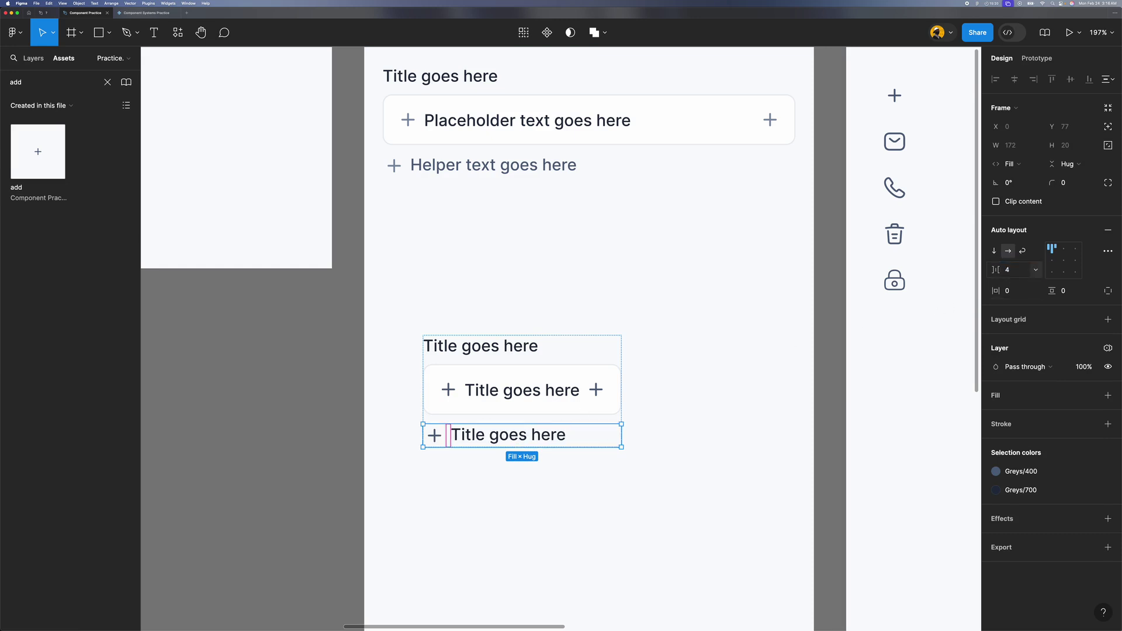
click(751, 413)
Step: Using the temporarily shown layout grid, move the new Input Field to X 17 and widen it to 357
scroll(752, 413, down, 1)
click(540, 379)
scroll(540, 379, down, 3)
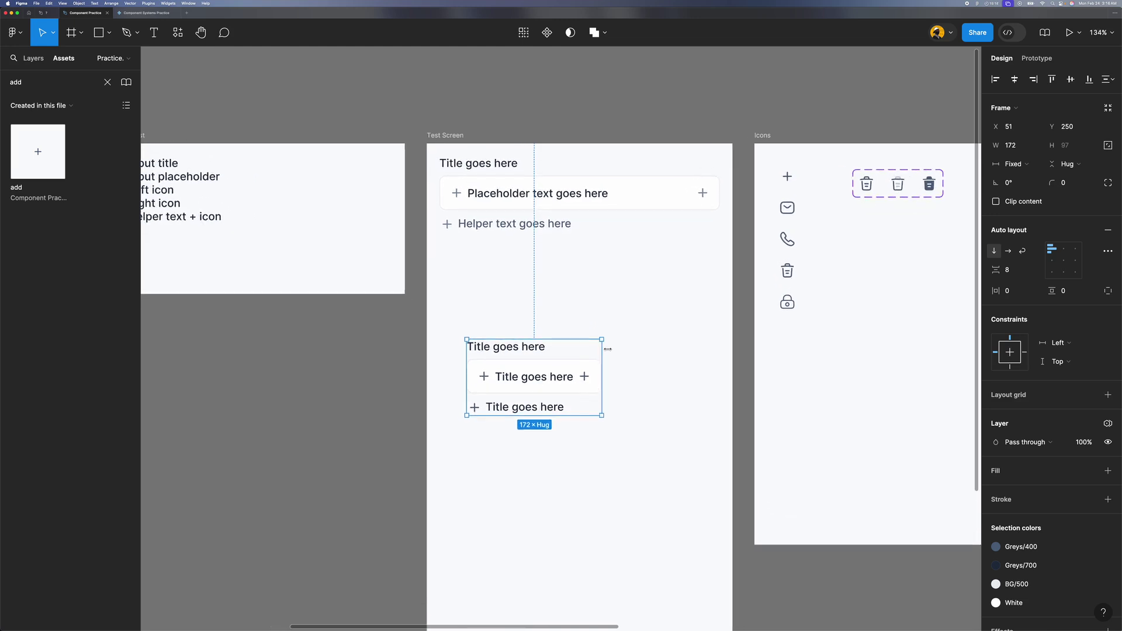
key(ctrl+g)
drag(512, 395, 487, 393)
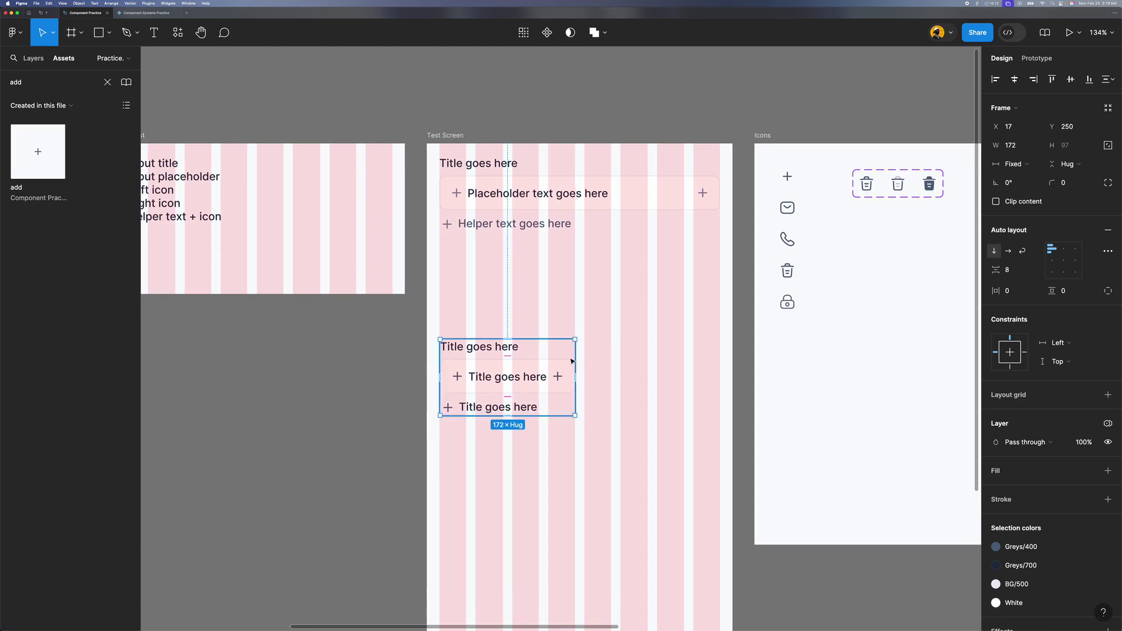
drag(574, 362, 721, 363)
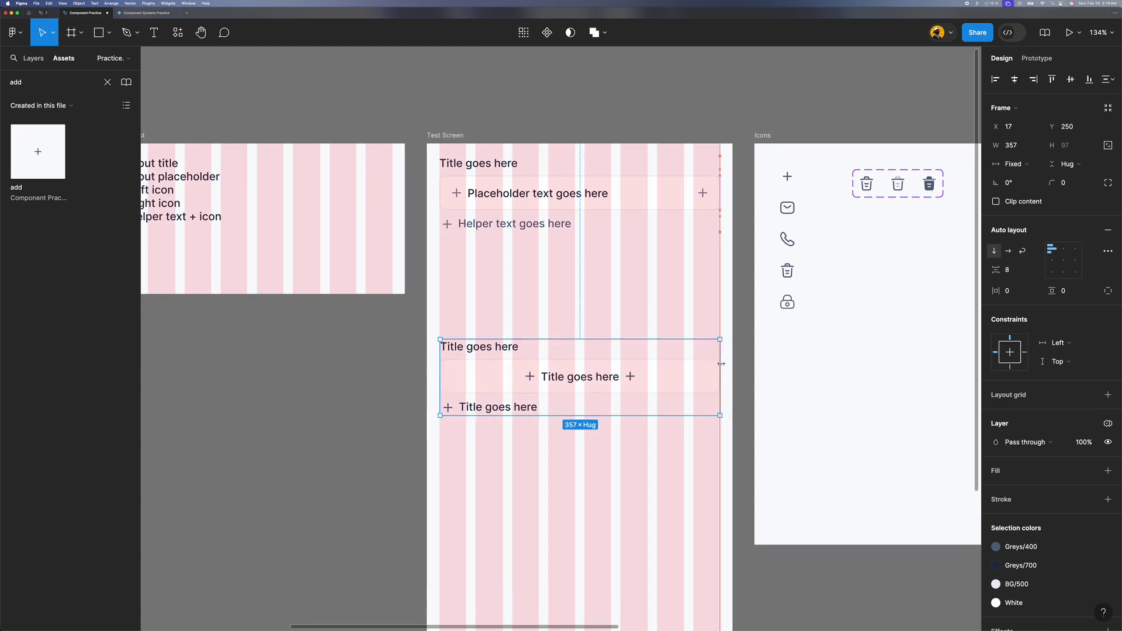
scroll(575, 419, up, 3)
click(581, 440)
key(ctrl+g)
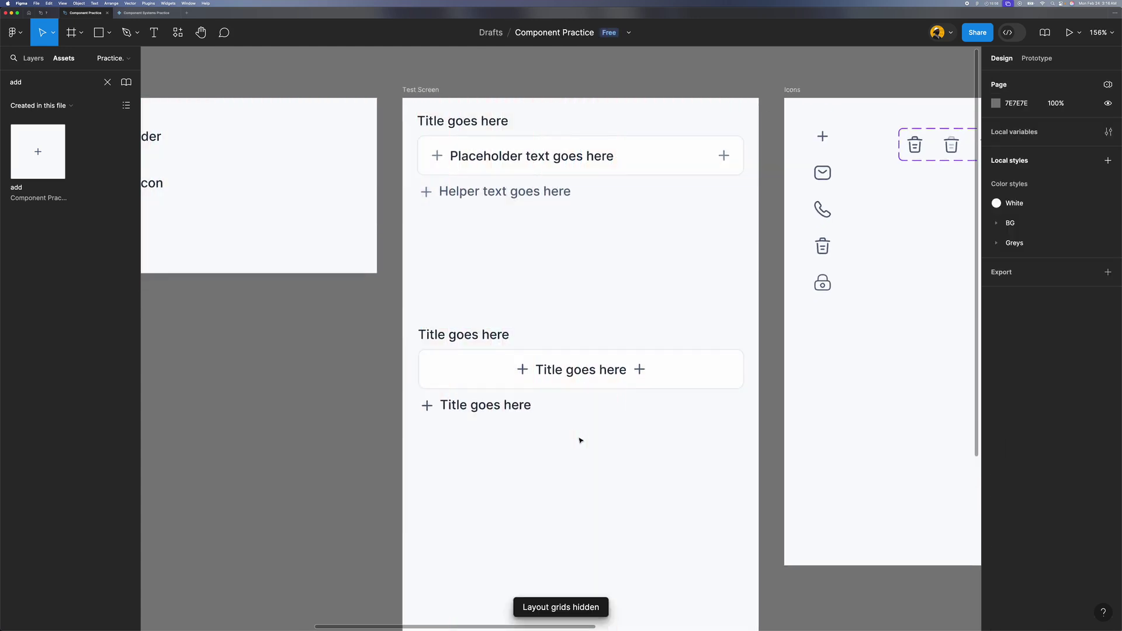
Step: Left-align the icons and title inside the Placeholder box while keeping them vertically centred
double_click(579, 372)
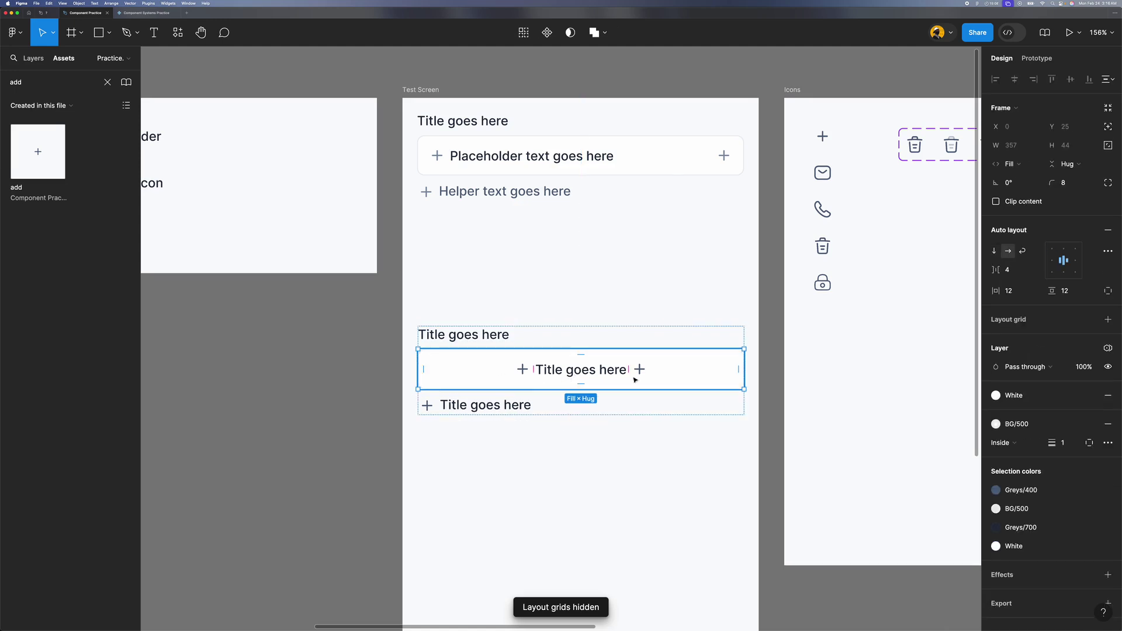
click(1052, 260)
click(608, 414)
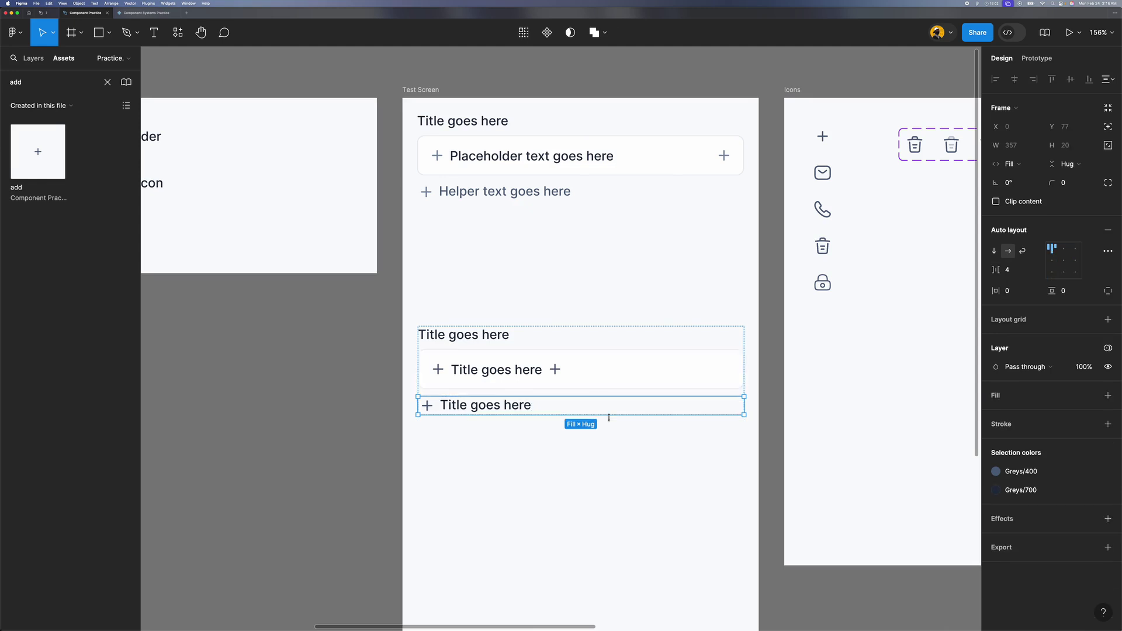
Step: Set the title text inside the Placeholder box to fill its container horizontally
scroll(609, 417, up, 3)
click(481, 365)
click(484, 361)
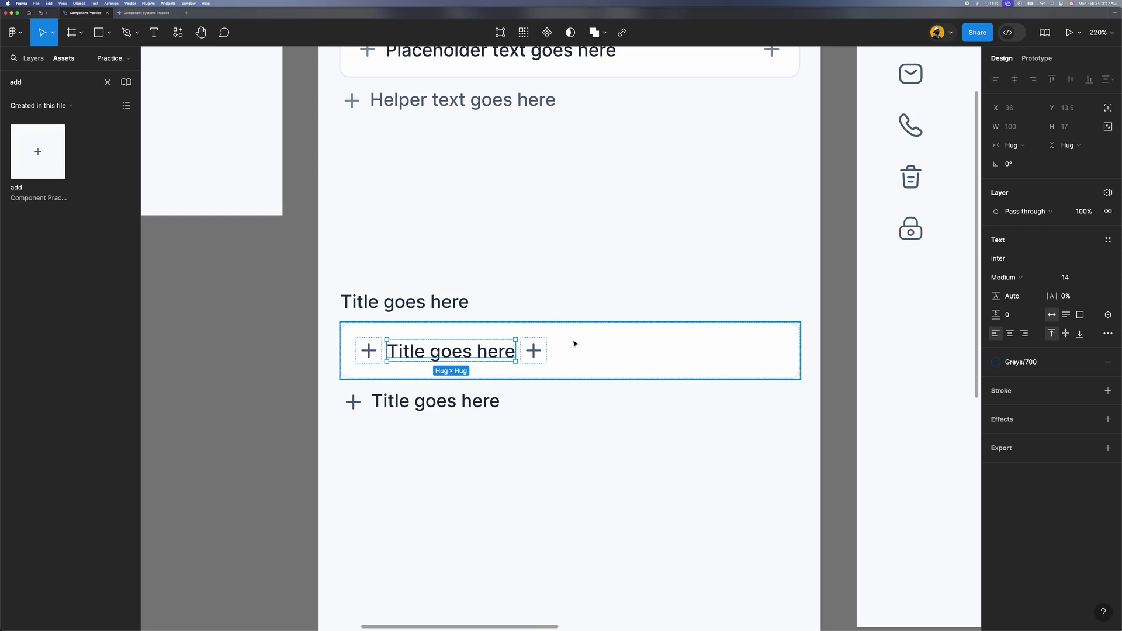
scroll(575, 344, down, 5)
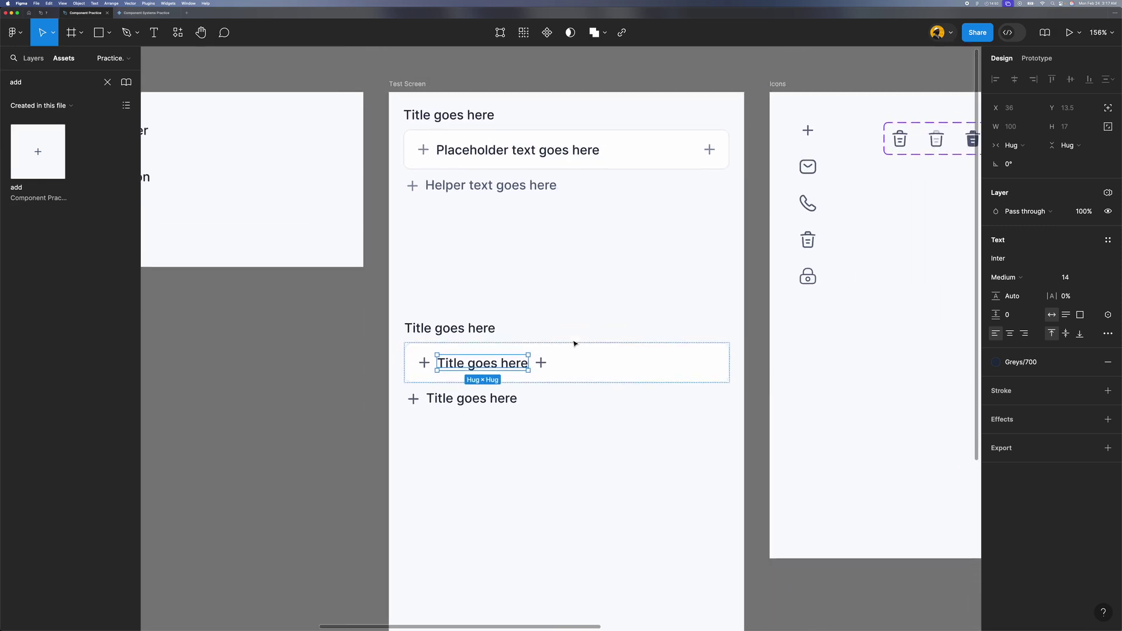
scroll(566, 391, up, 2)
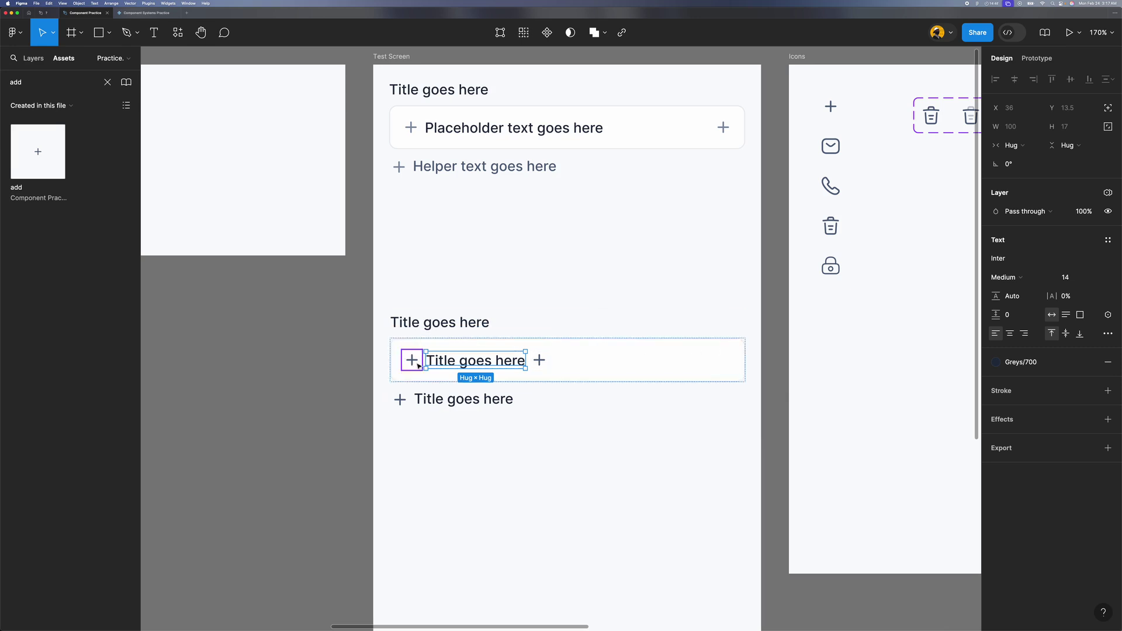
scroll(553, 377, up, 2)
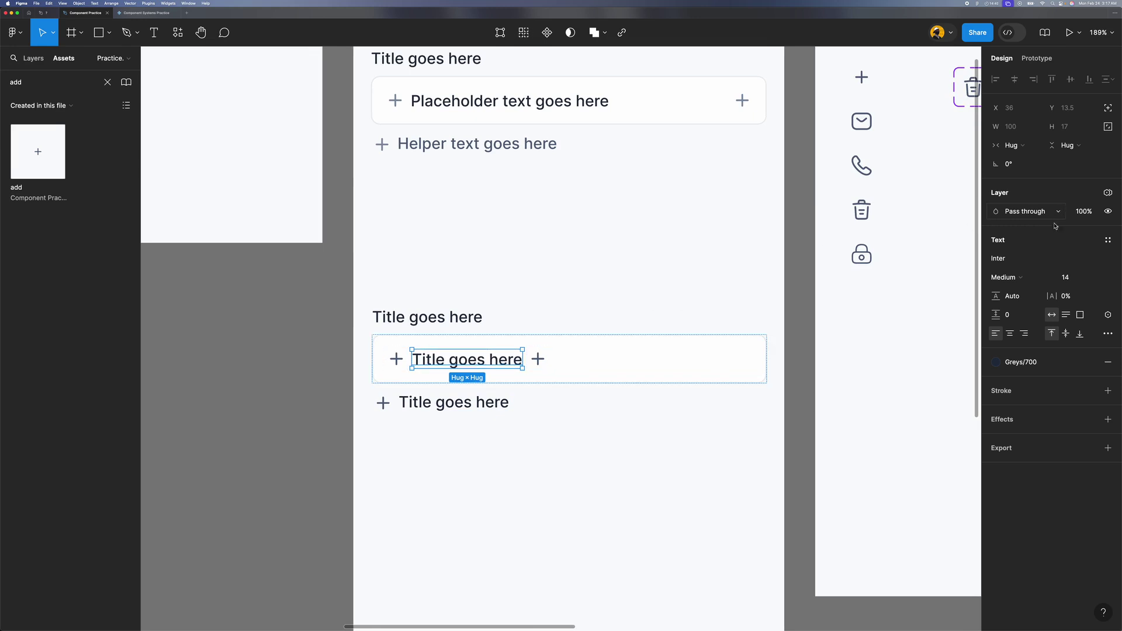
click(1036, 146)
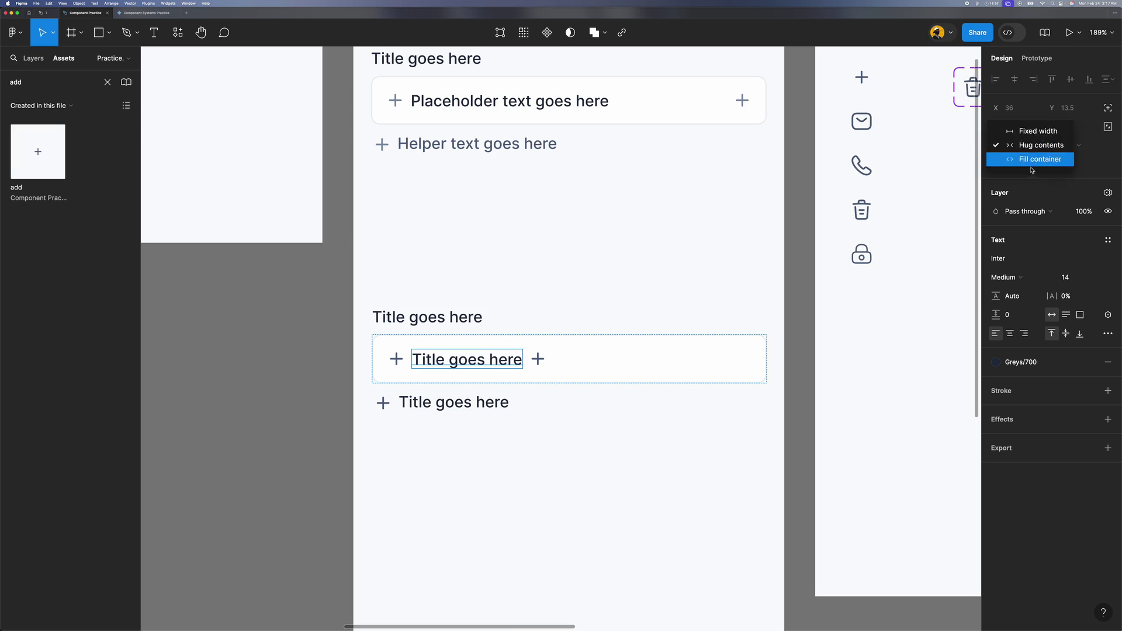
click(1026, 158)
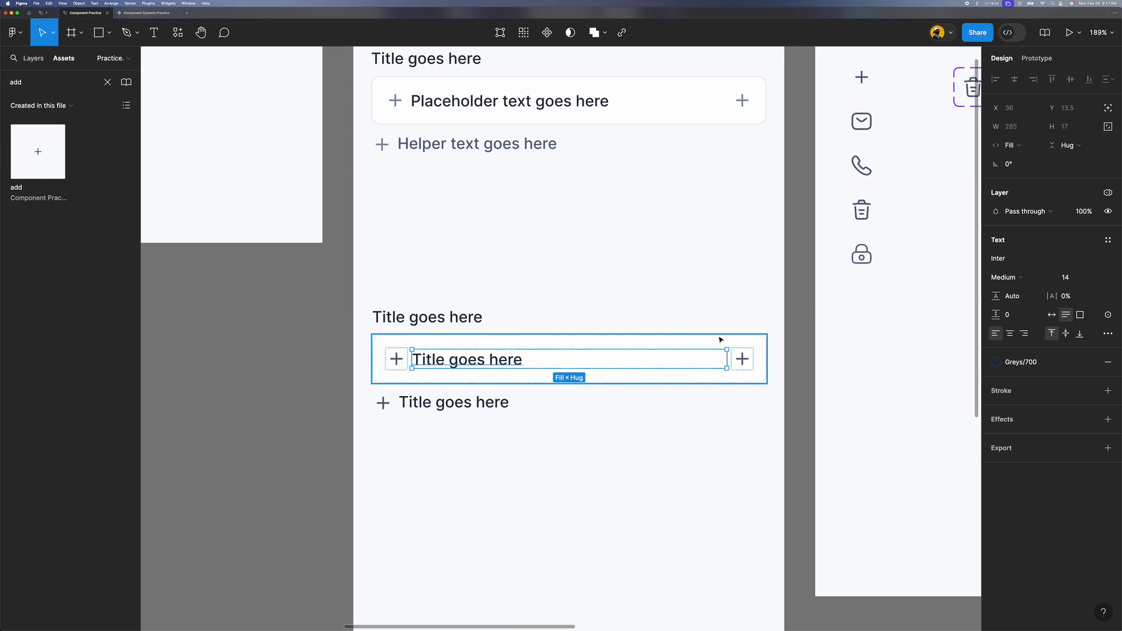
click(652, 345)
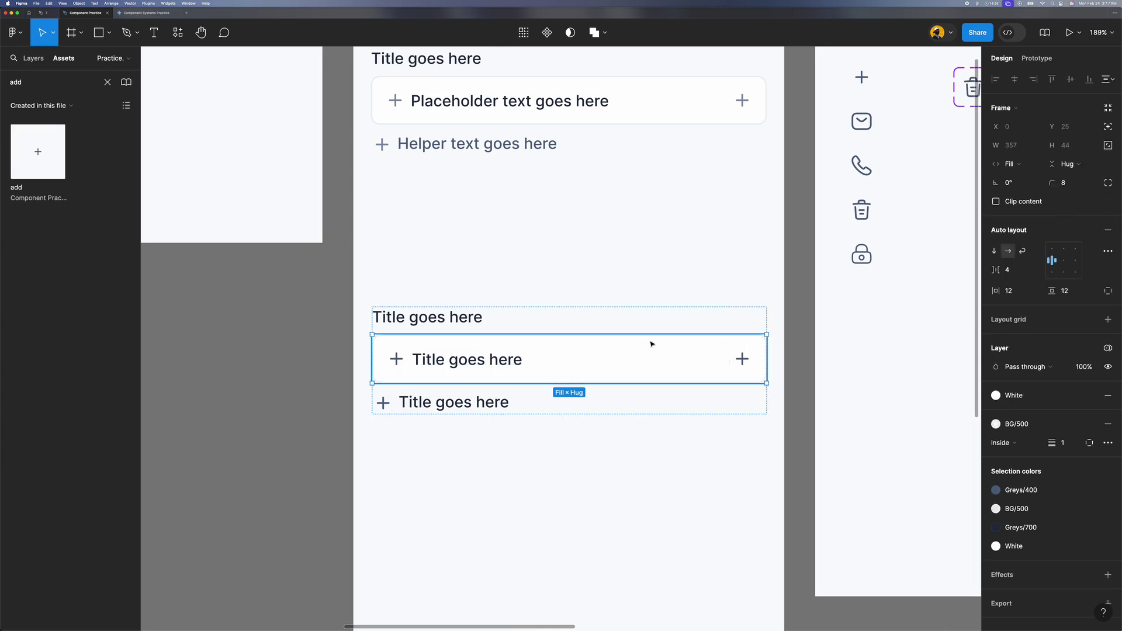
click(444, 359)
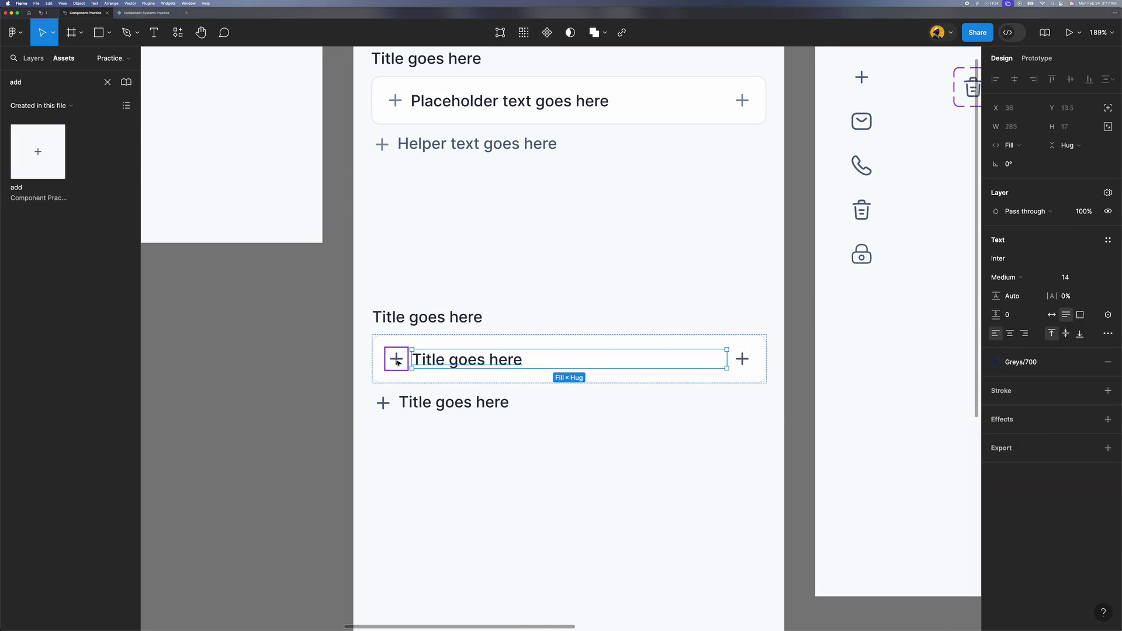
click(397, 361)
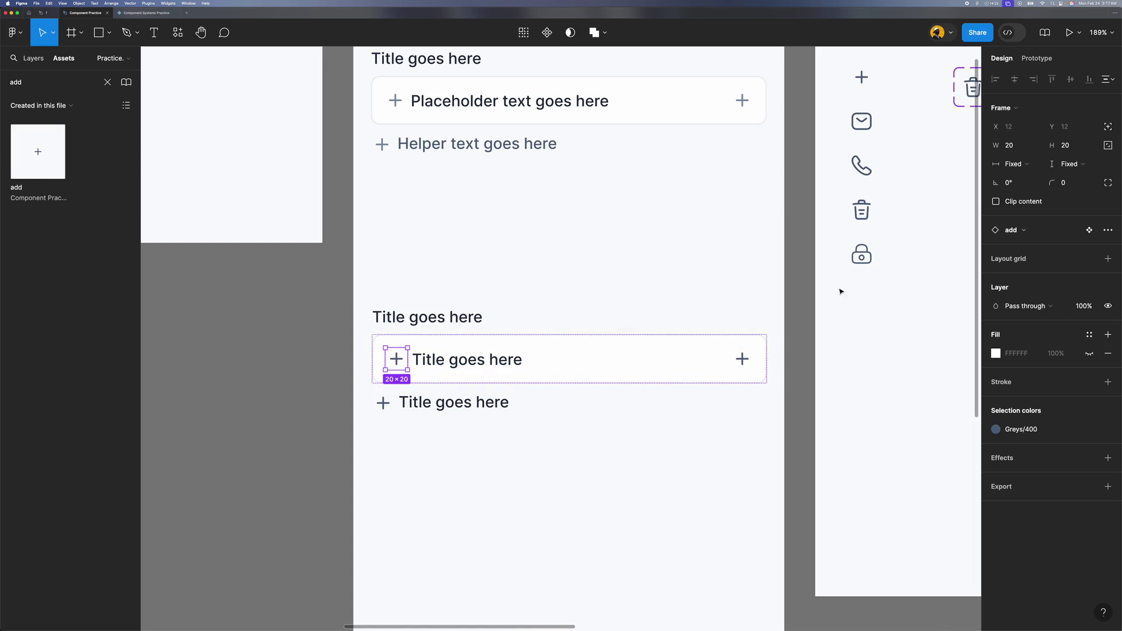
click(584, 353)
scroll(588, 403, down, 3)
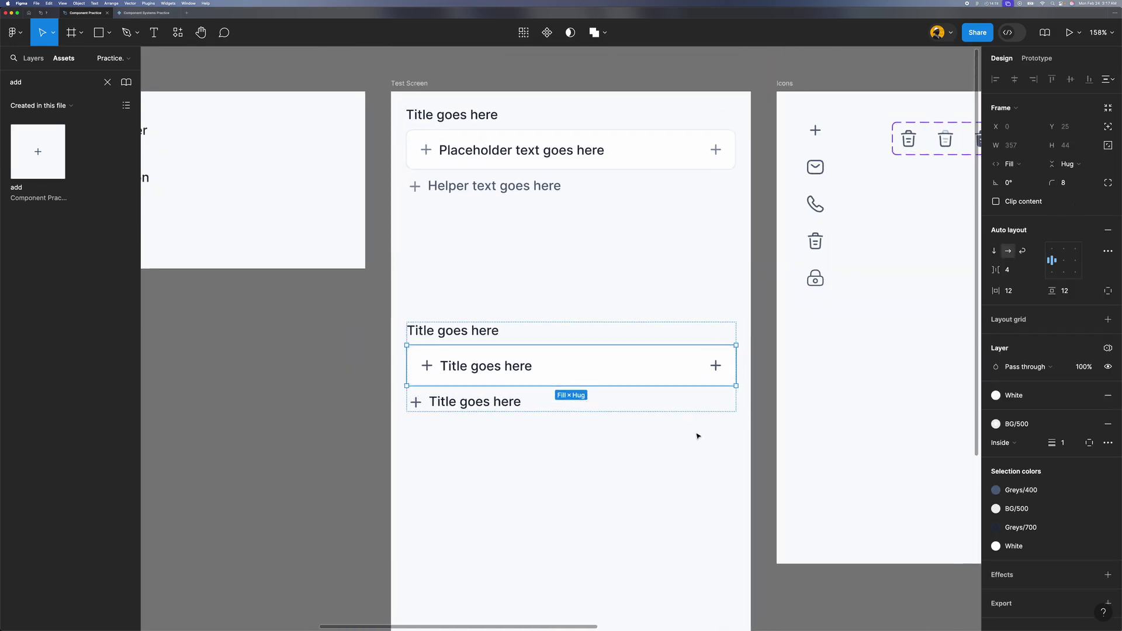
click(533, 428)
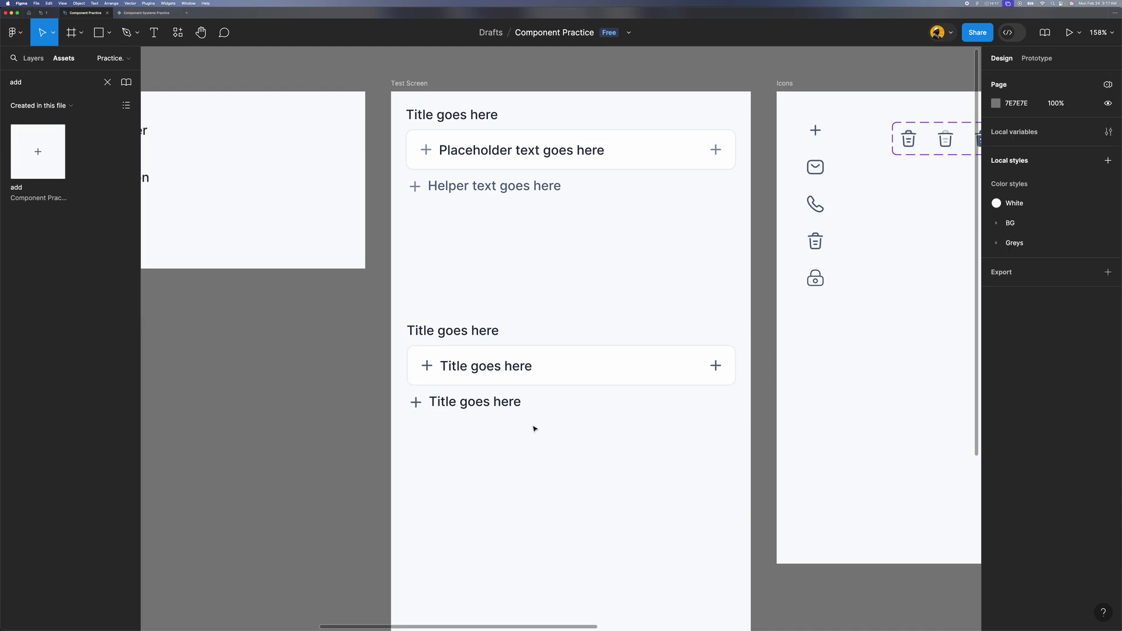
Step: Change the lower row's title text colour to the Greys/400 style
click(465, 406)
click(1035, 364)
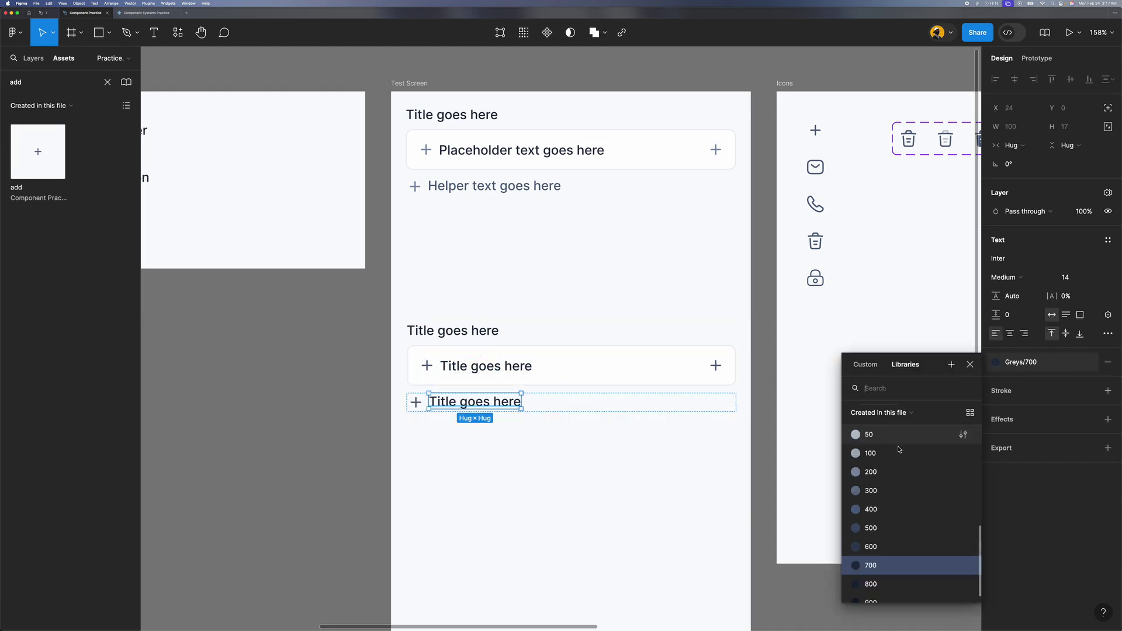
click(892, 507)
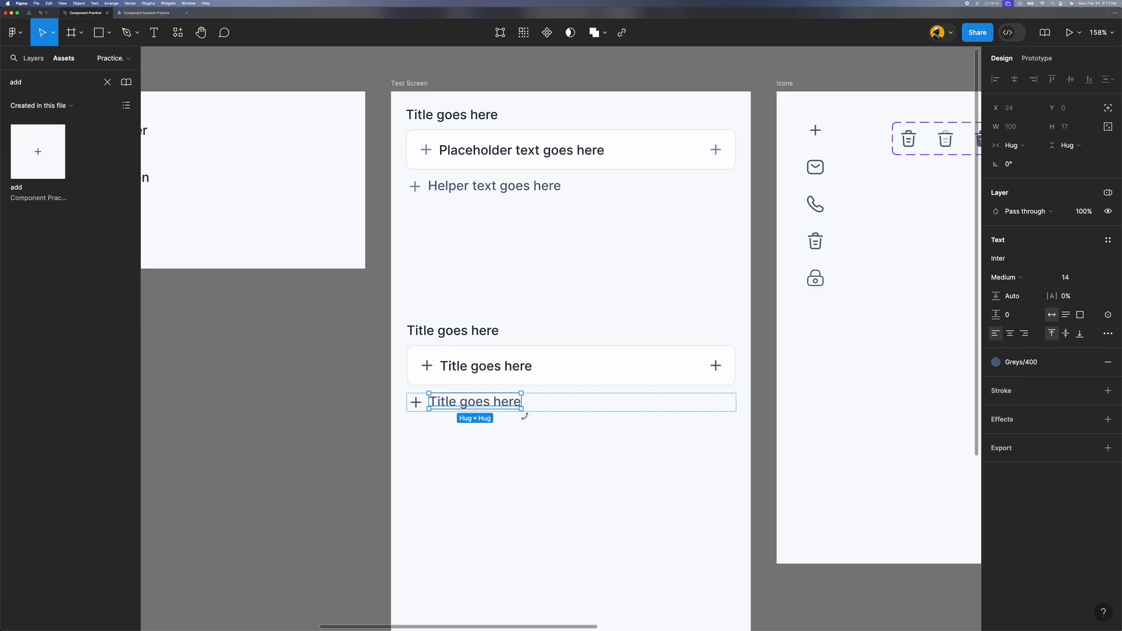
click(544, 470)
Step: Replace the word Title in the lower row so the text reads "Helper text goes here"
scroll(544, 473, down, 5)
scroll(535, 409, up, 3)
click(532, 385)
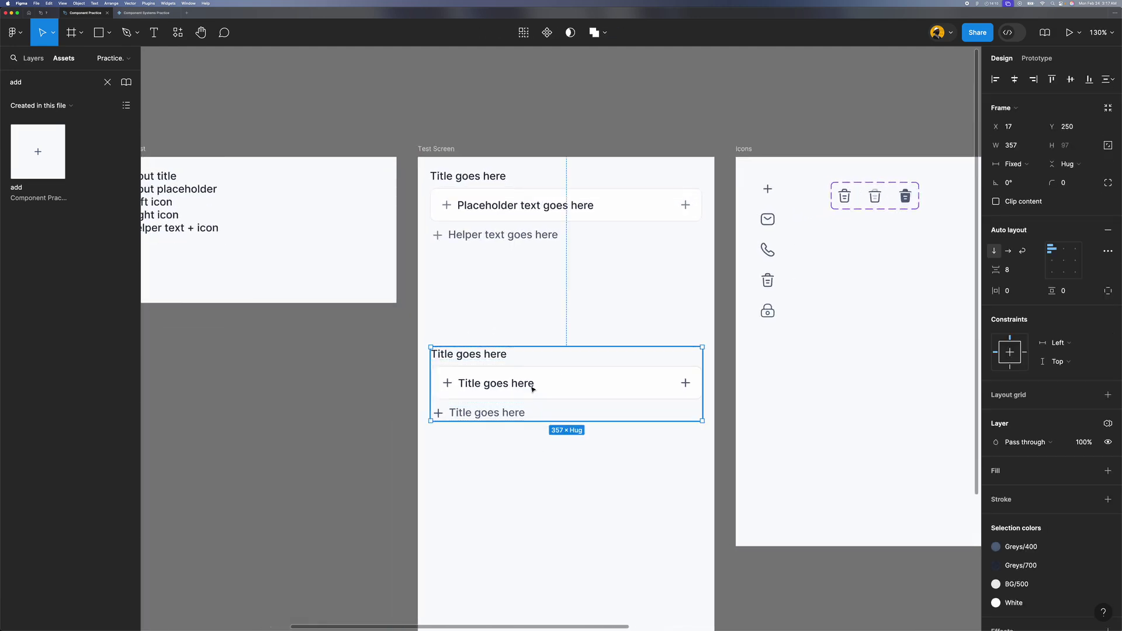
scroll(532, 390, up, 3)
scroll(533, 390, down, 2)
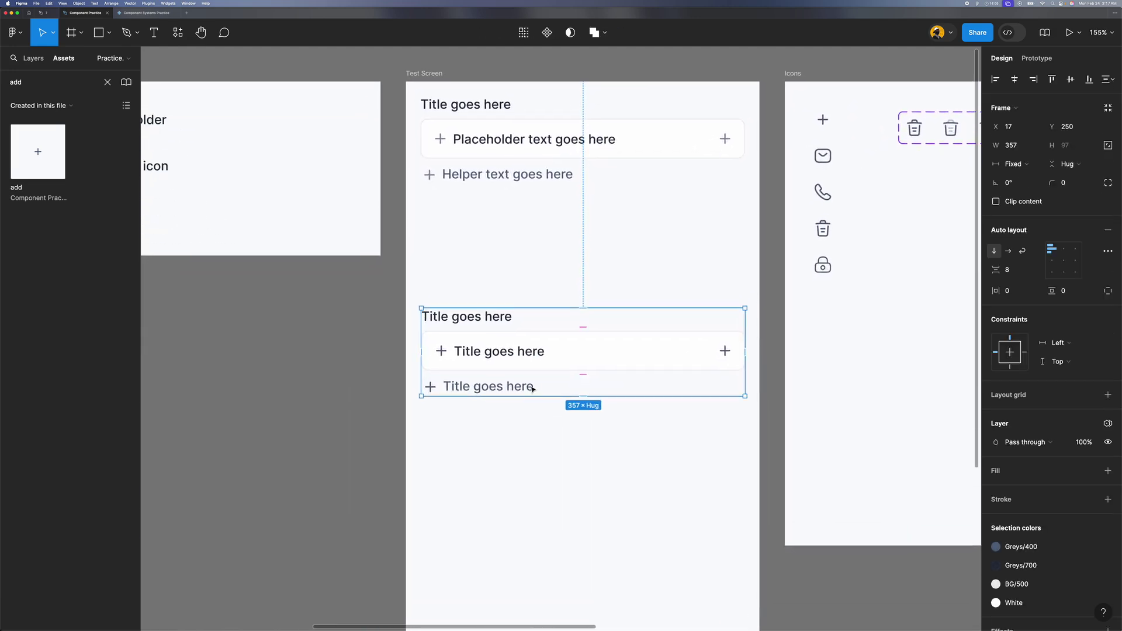
scroll(487, 355, up, 1)
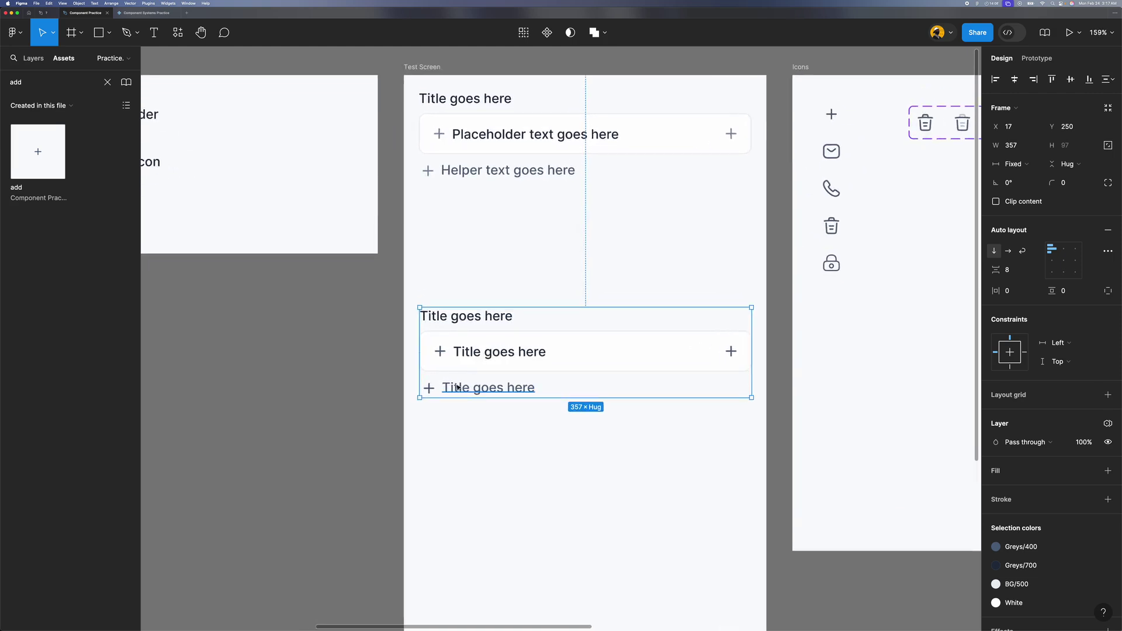
double_click(457, 387)
double_click(456, 386)
key(BackSpace)
text(helpe)
text(r)
key(BackSpace)
key(BackSpace)
key(BackSpace)
key(BackSpace)
key(BackSpace)
key(BackSpace)
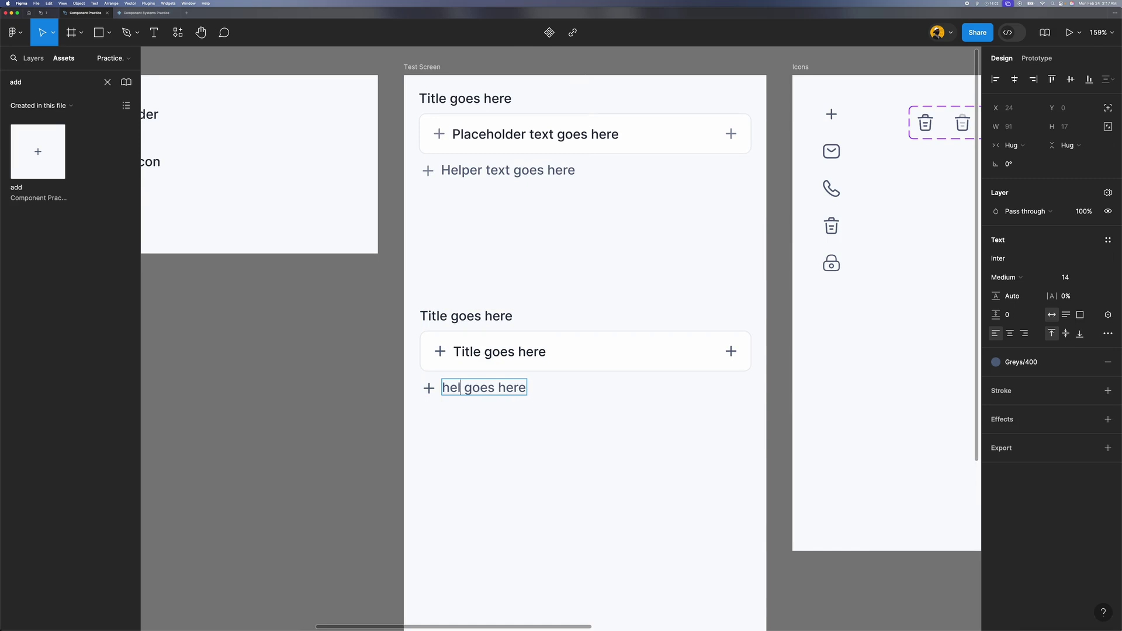
text(Helper te)
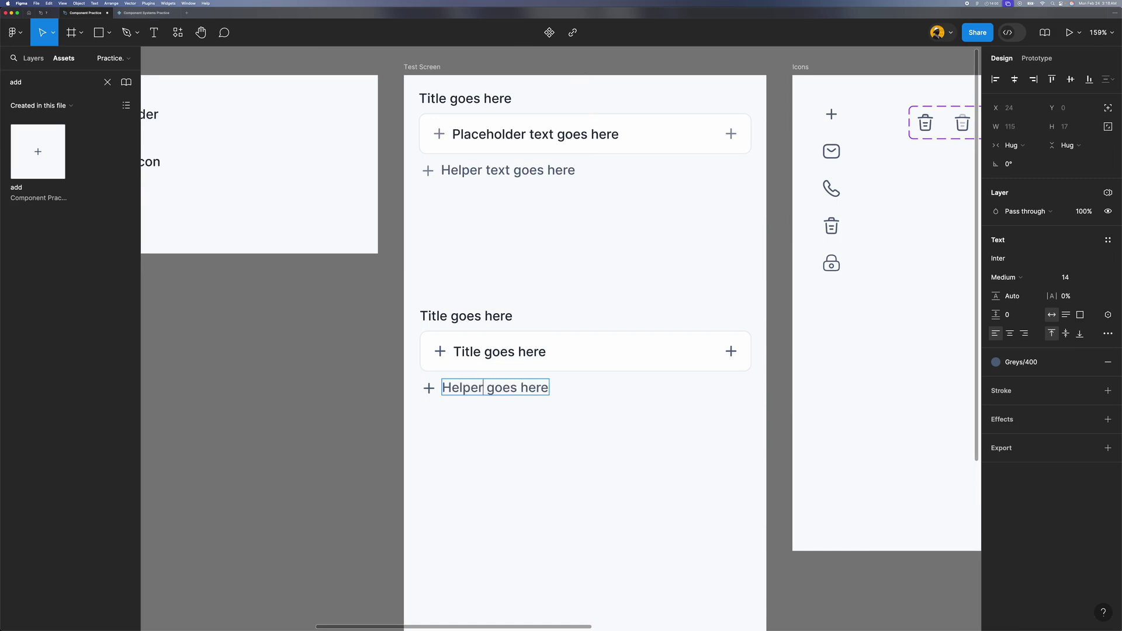
text(xt)
key(BackSpace)
key(Escape)
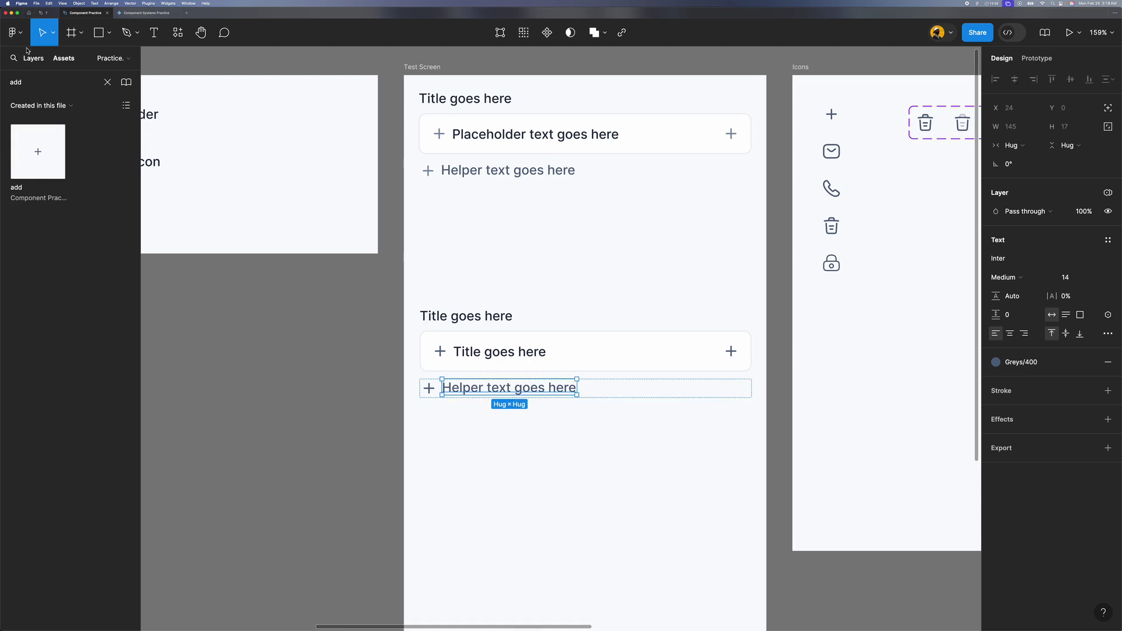
Step: Rename the lower row's auto layout frame to "Helper text"
click(37, 61)
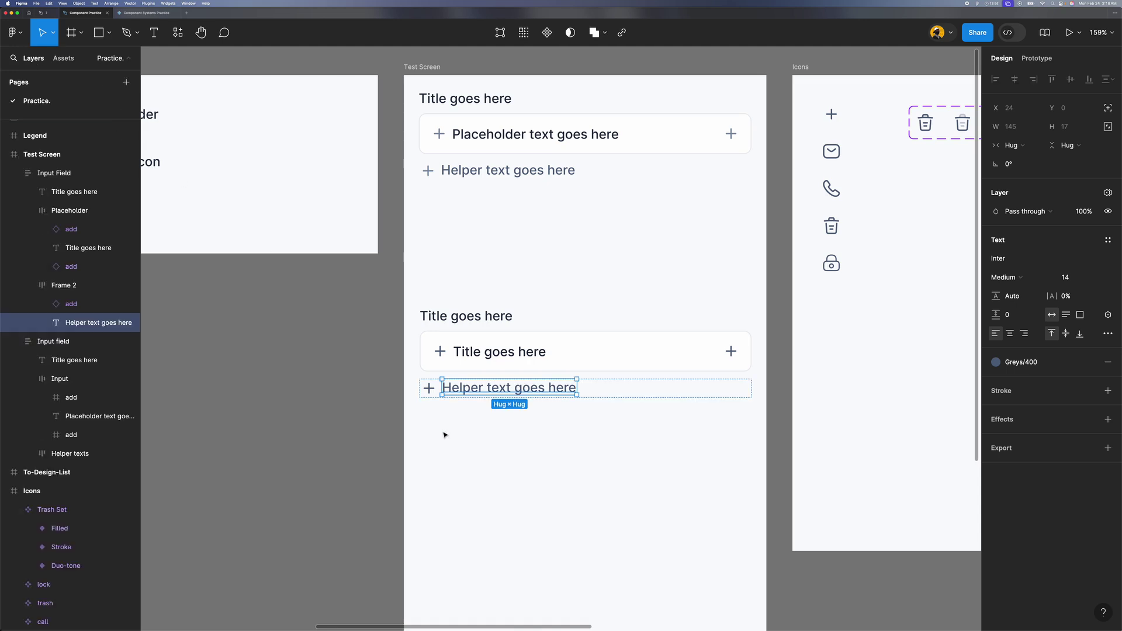
click(642, 397)
key(super+r)
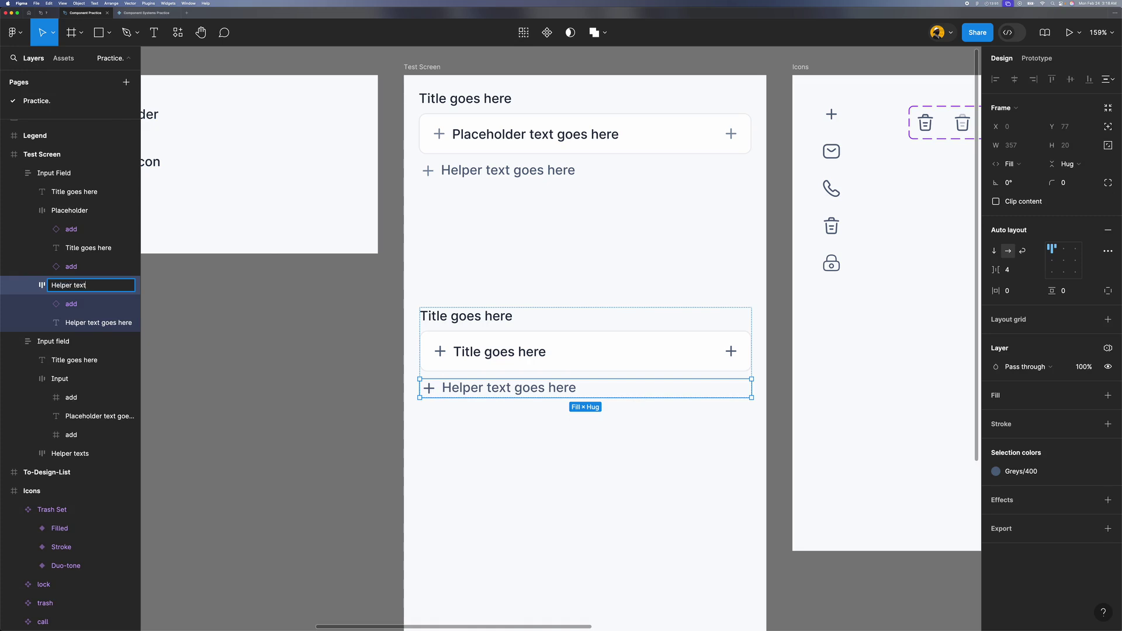
text(Helper text)
key(Return)
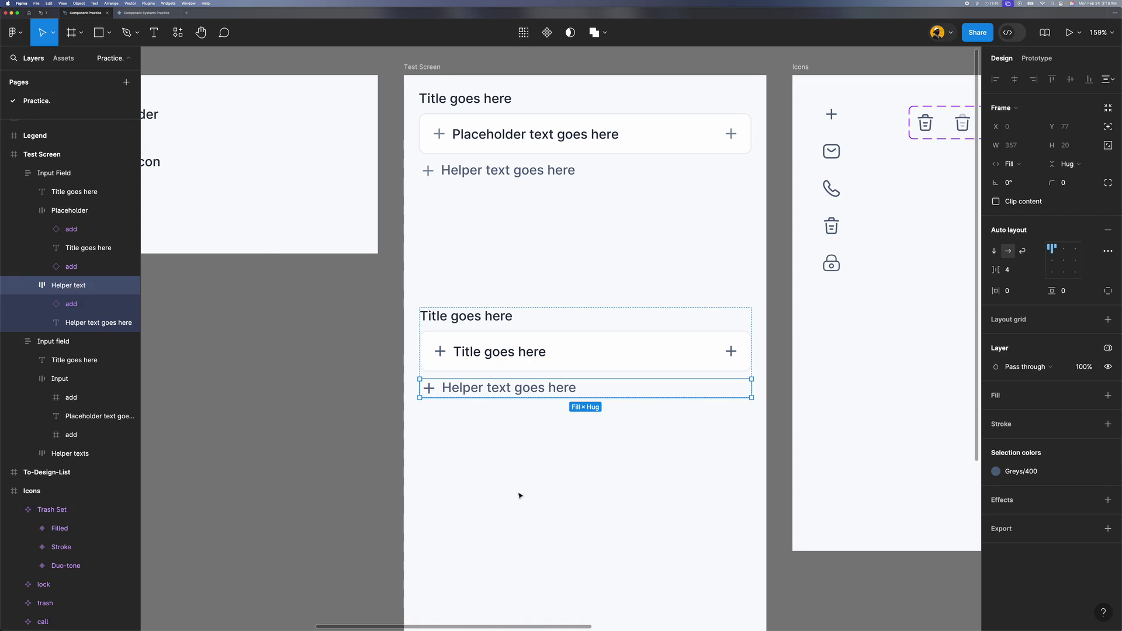
click(519, 496)
Step: Examine the rebuilt Input Field alongside the original field and the icon components
scroll(519, 496, down, 2)
click(524, 374)
scroll(526, 403, up, 5)
scroll(526, 405, down, 5)
scroll(527, 404, up, 2)
scroll(527, 404, down, 6)
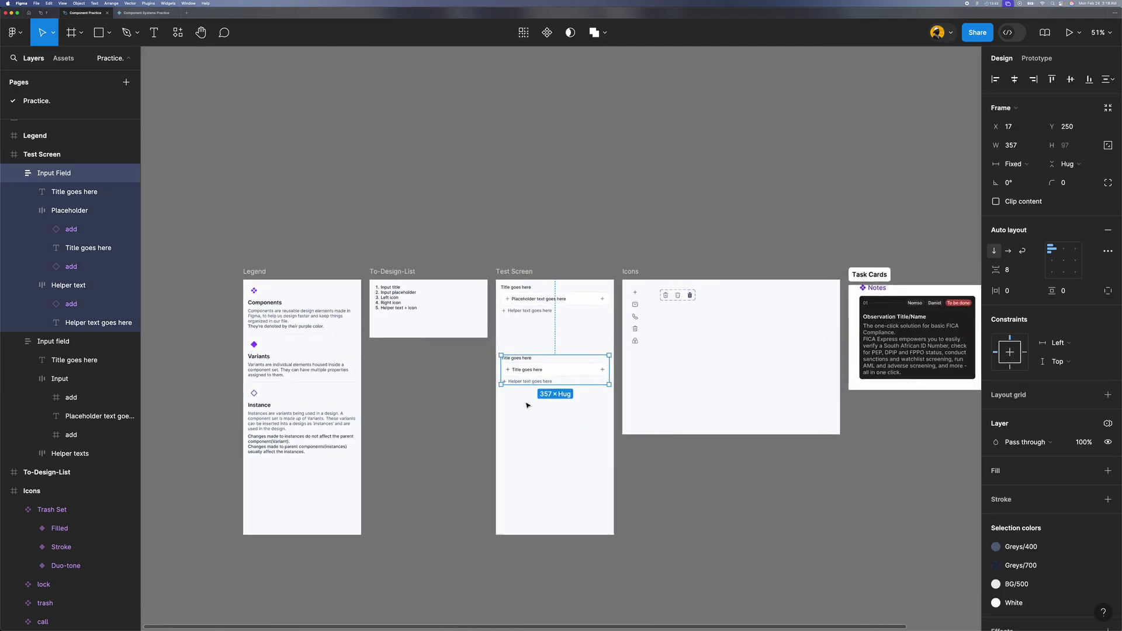
scroll(527, 405, up, 5)
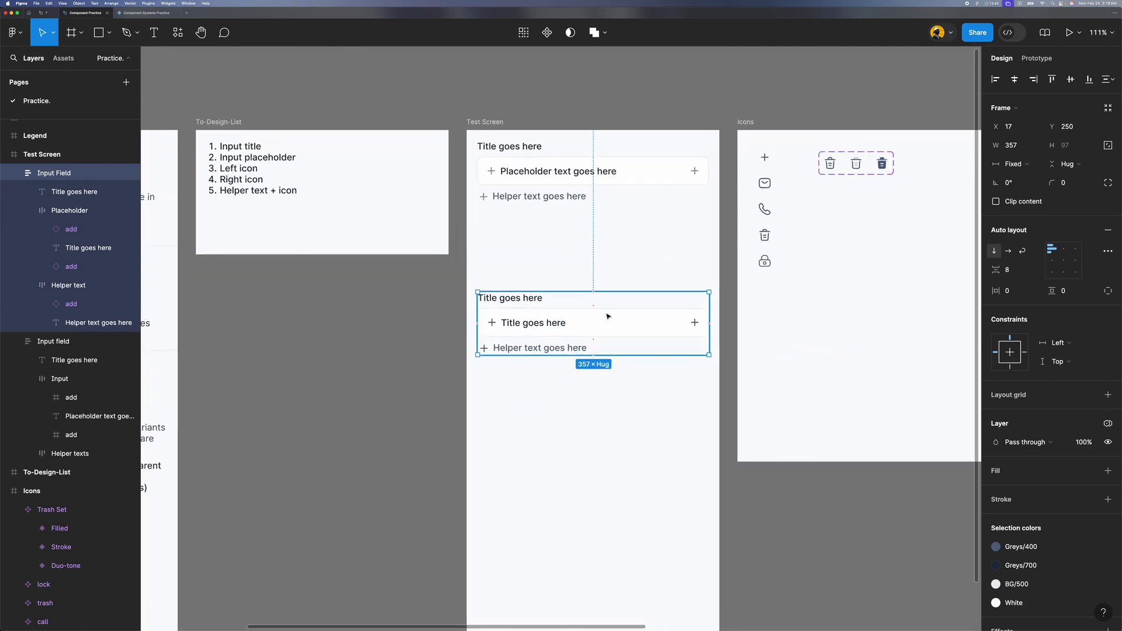
scroll(602, 319, up, 3)
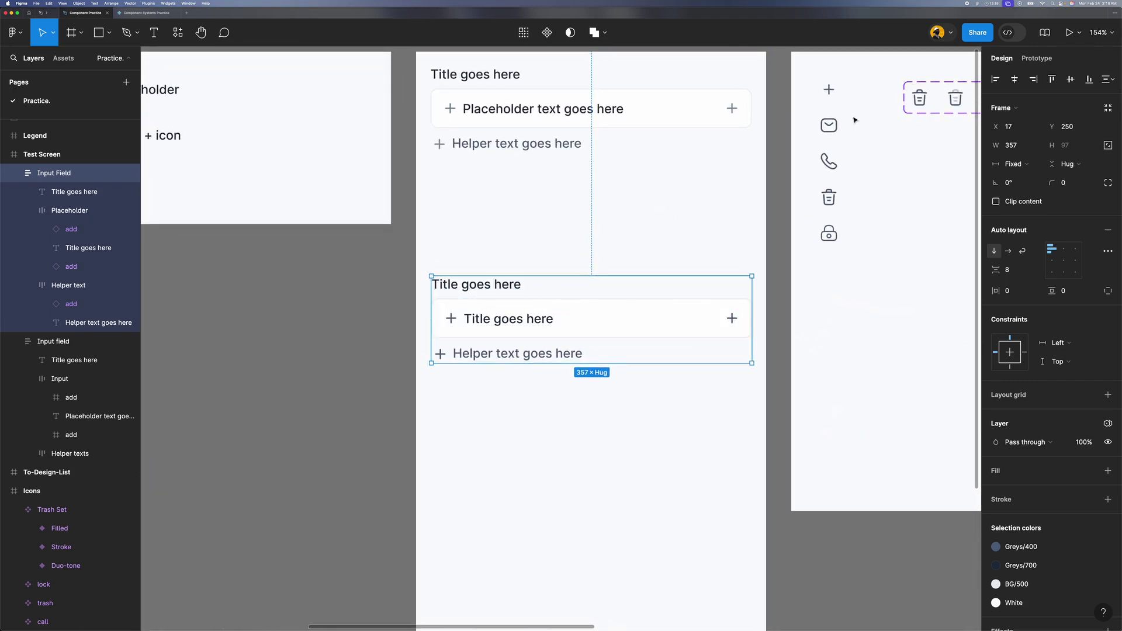
scroll(853, 123, right, 3)
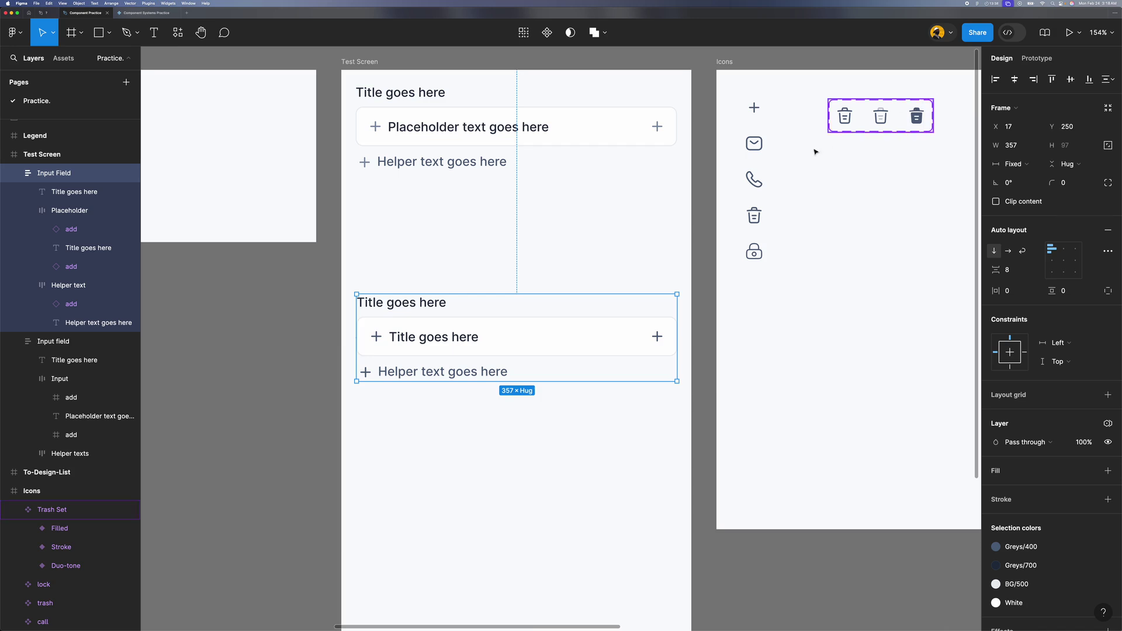
Step: Swap the add instance at the Placeholder box's right end for trash, and replace that with the Trash Set component
double_click(432, 338)
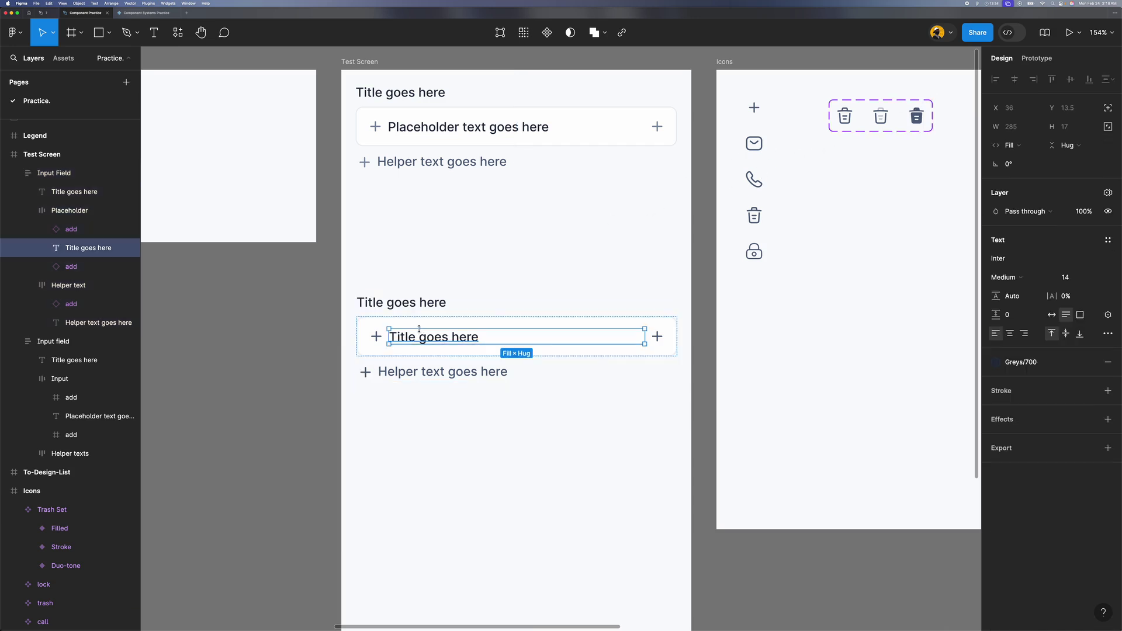
key(Escape)
click(656, 339)
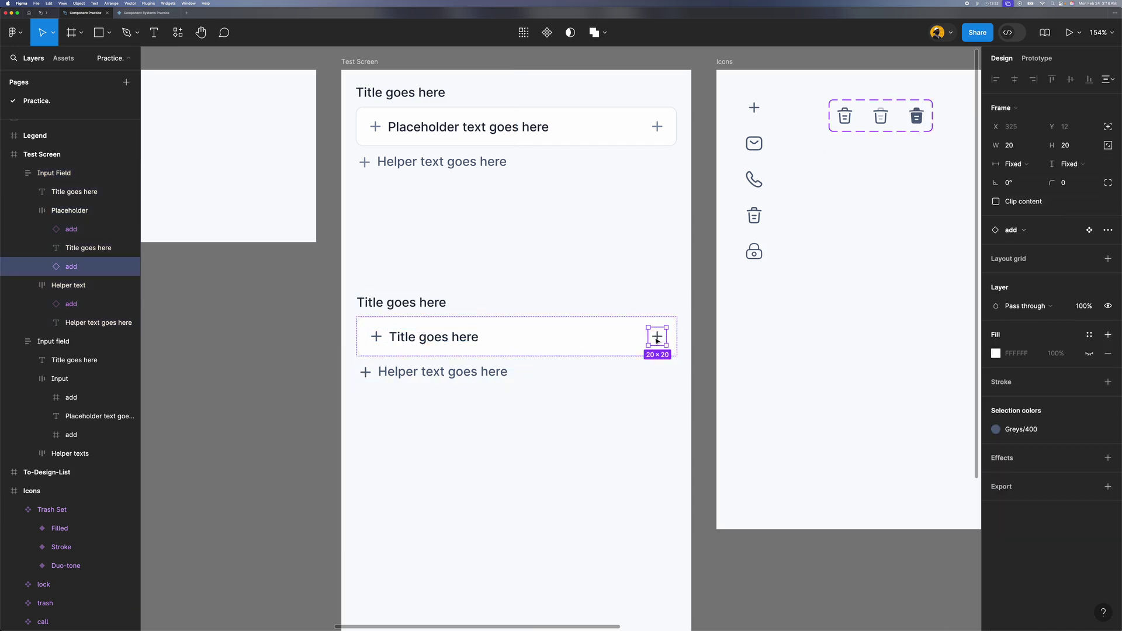
click(1049, 233)
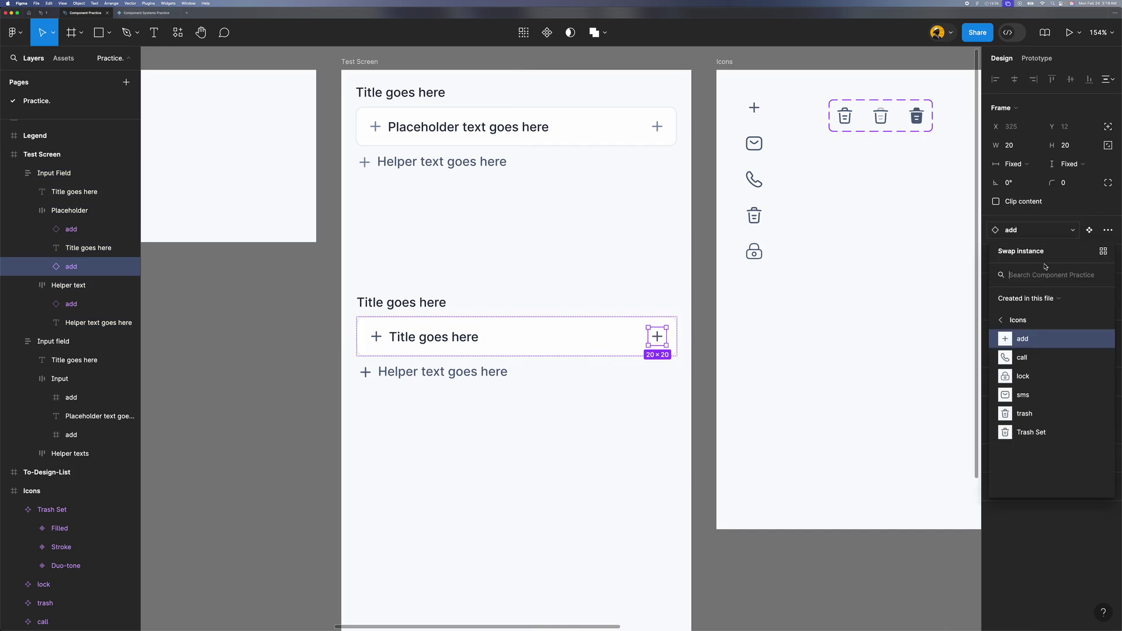
click(1035, 411)
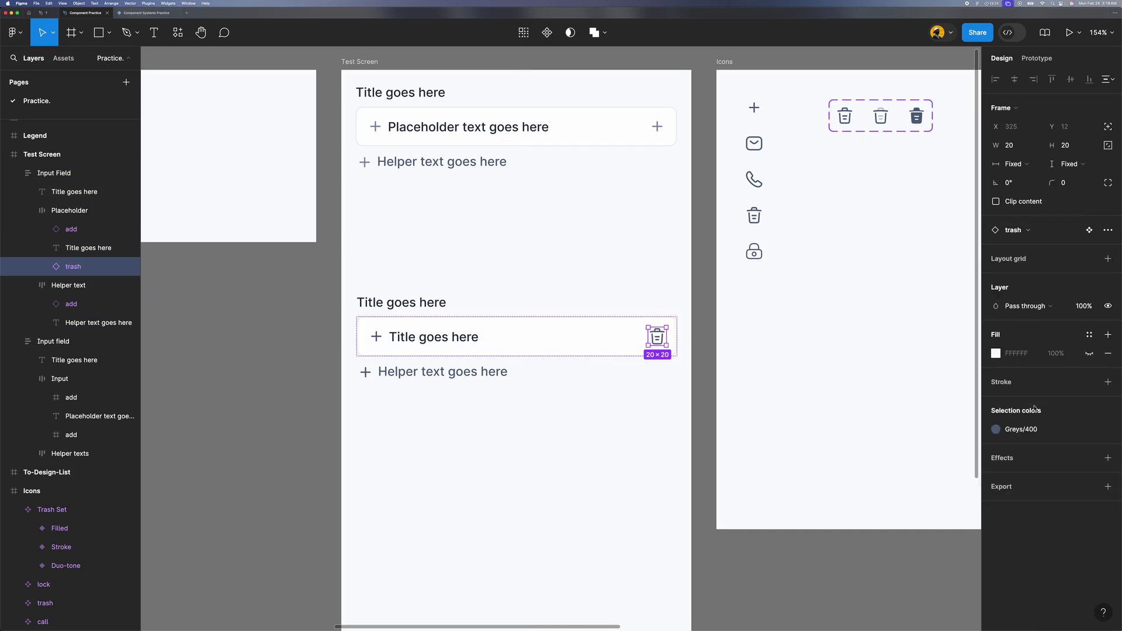
click(1035, 236)
click(1035, 440)
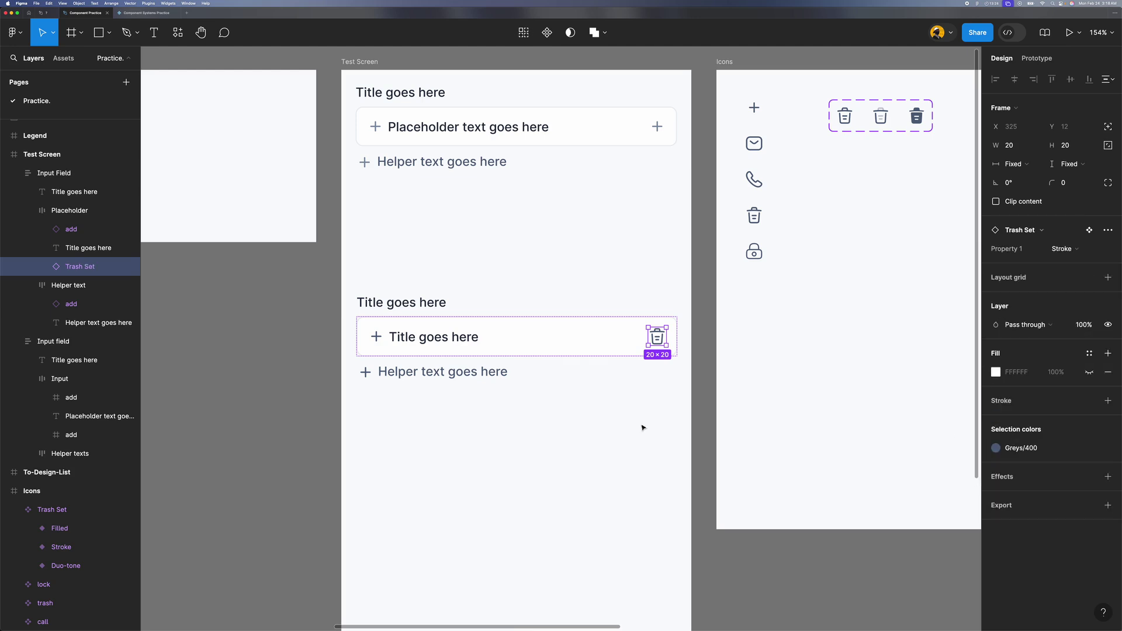
Step: Switch the editor to the new UI (in beta)
click(597, 330)
click(1103, 612)
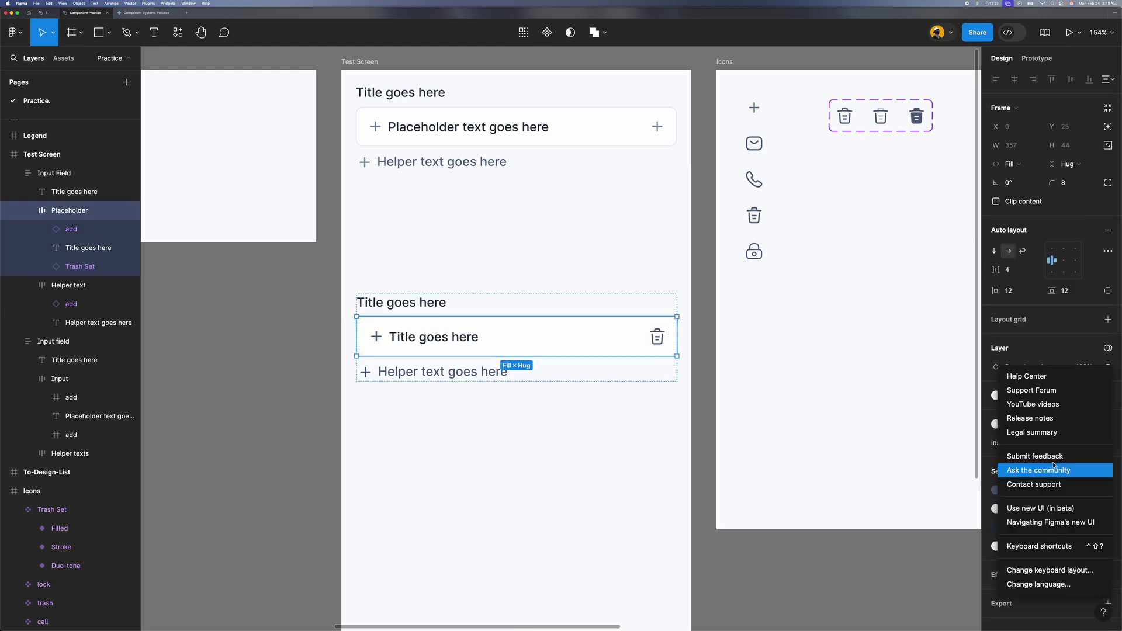
click(1046, 508)
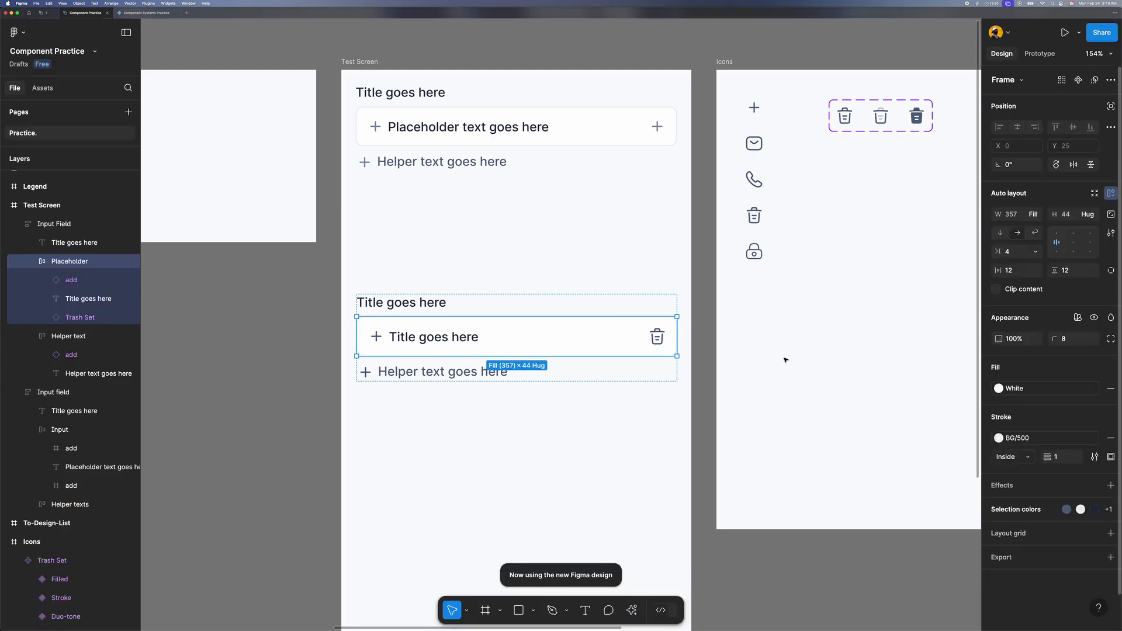
Step: Examine the swap choices for the Trash Set instance at the Placeholder's right end, comparing them with the Icons frame
double_click(515, 336)
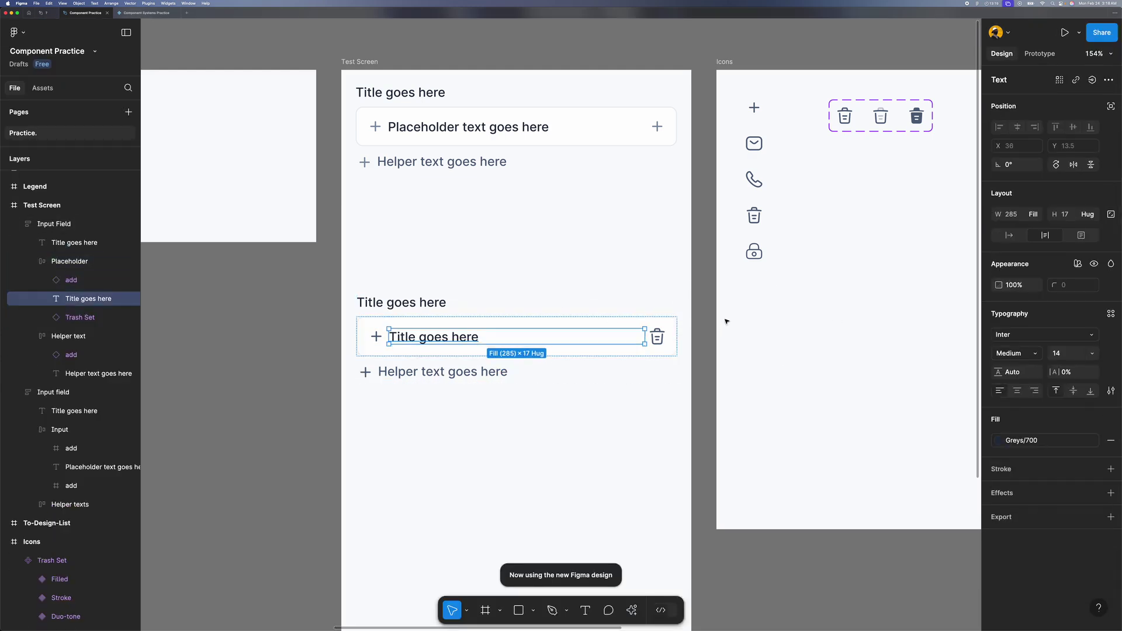
click(658, 337)
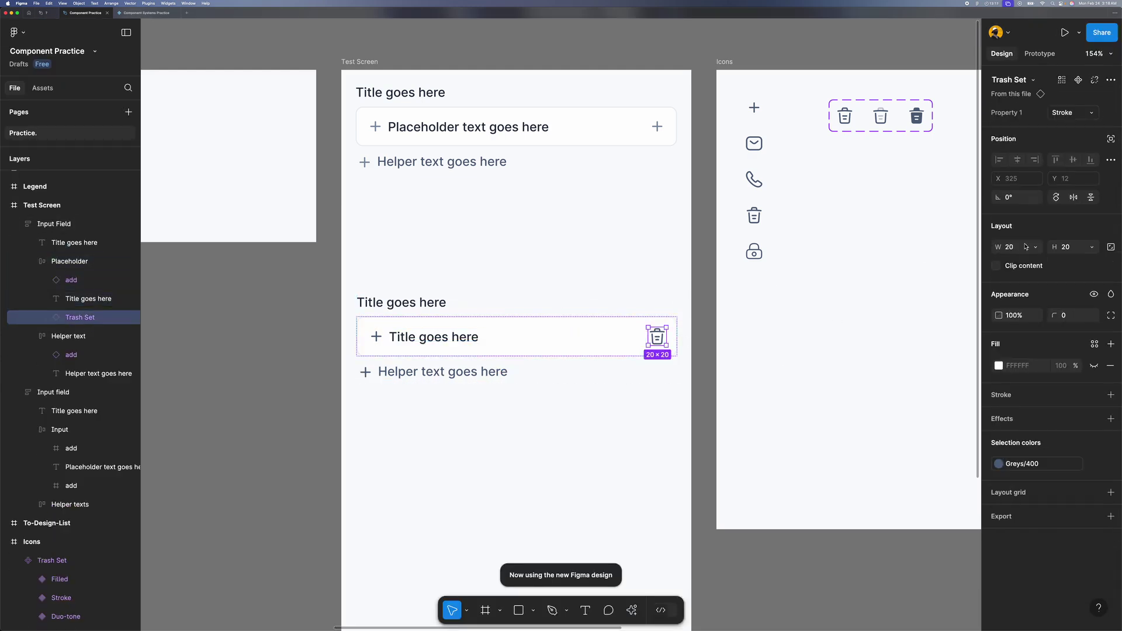
click(1032, 79)
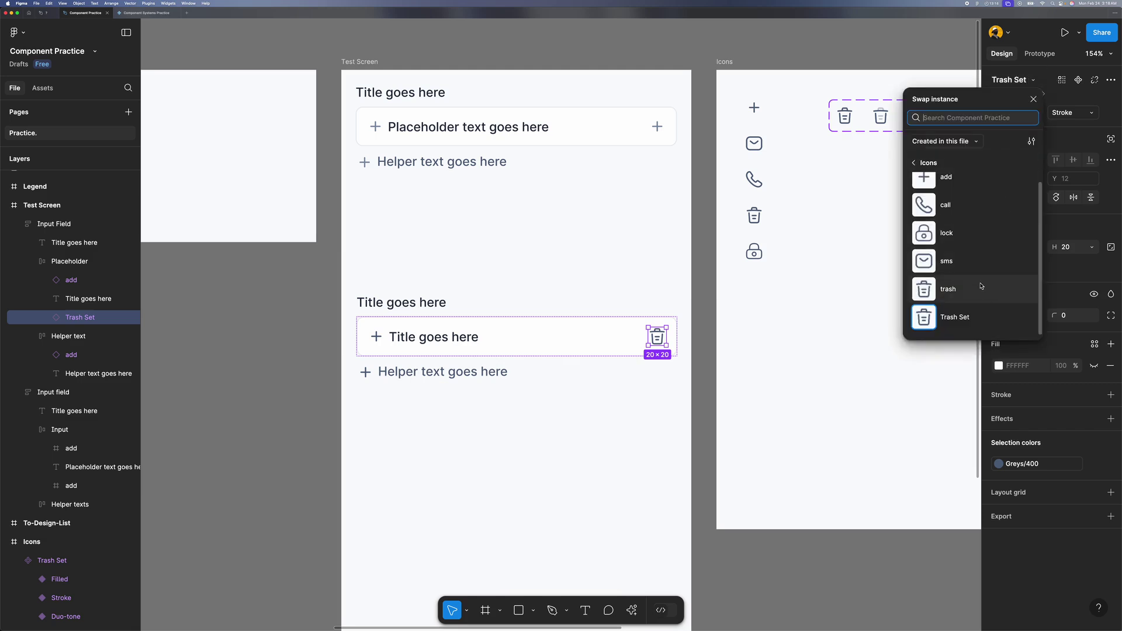
scroll(958, 246, up, 1)
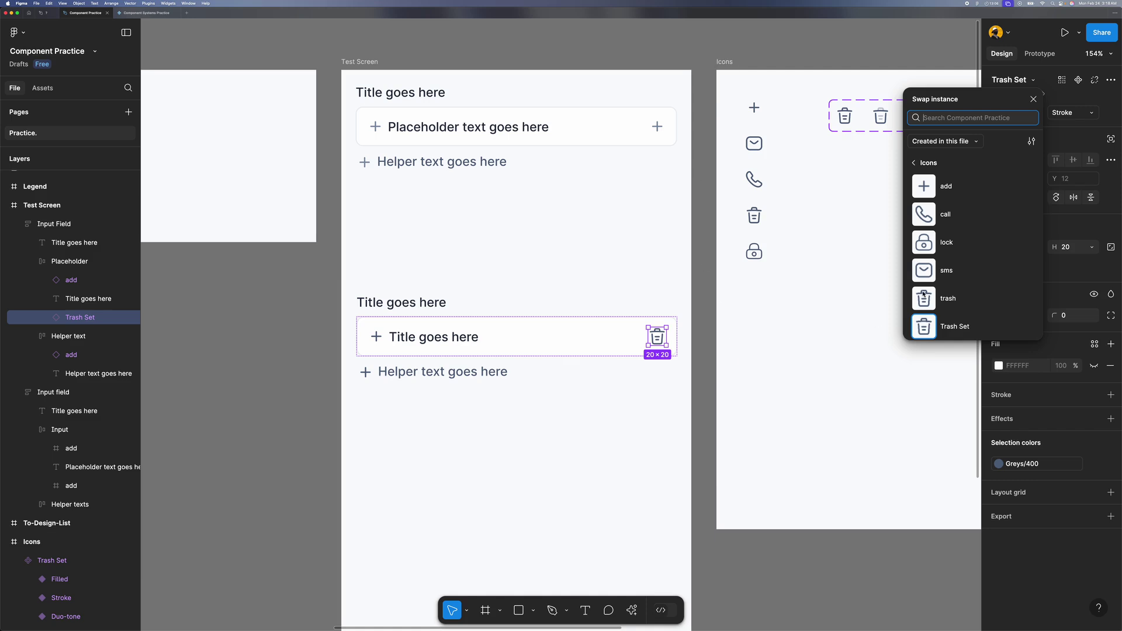
click(919, 167)
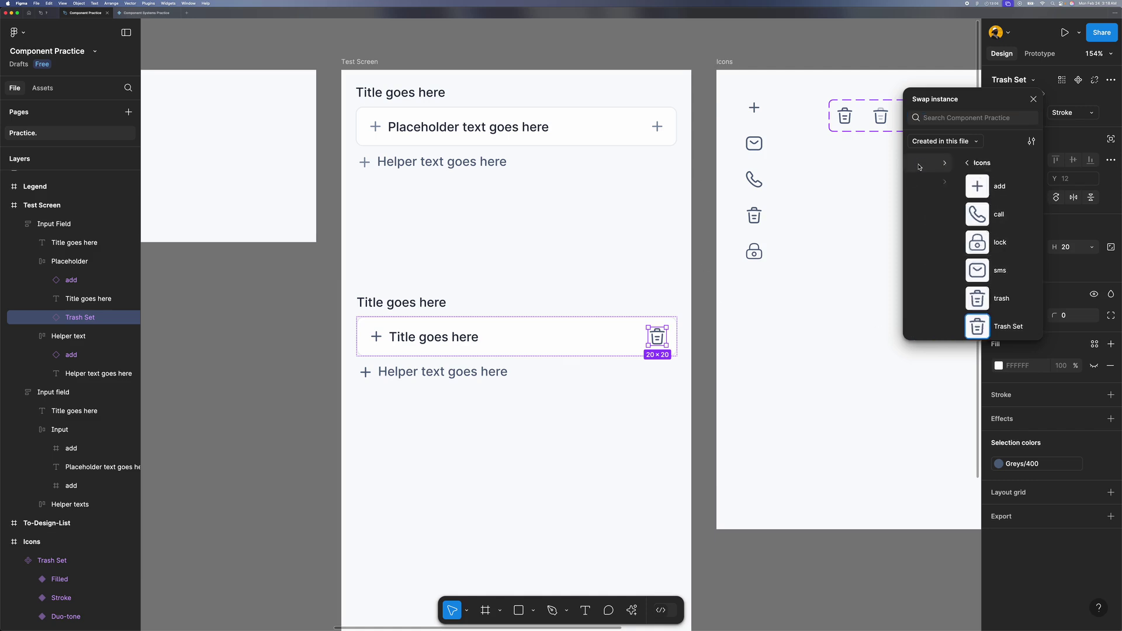
click(998, 166)
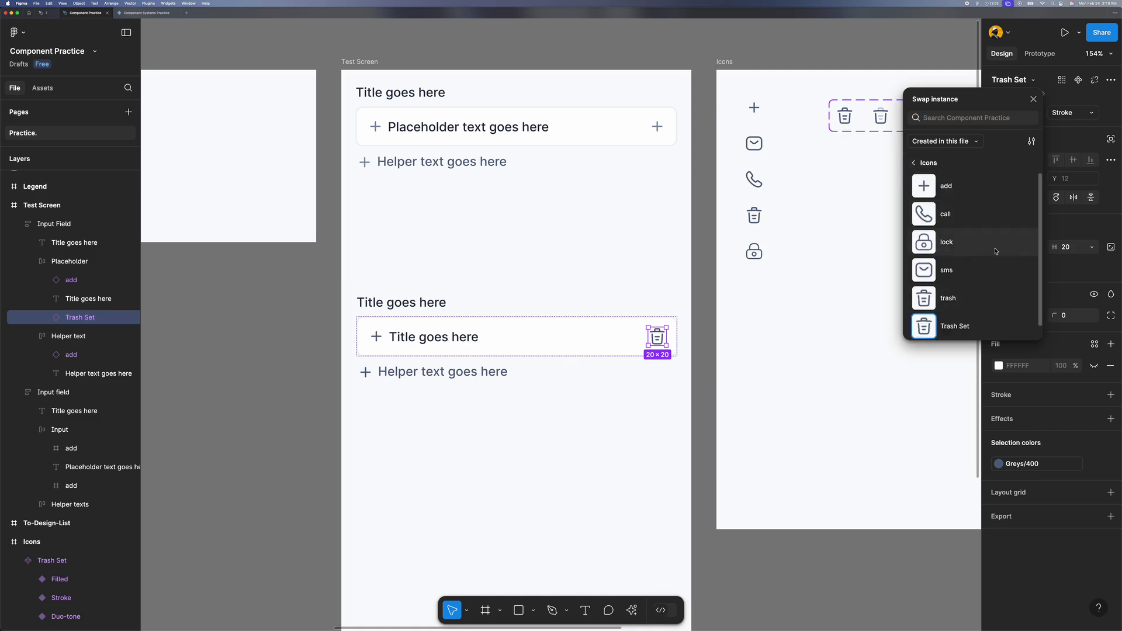
scroll(939, 302, down, 1)
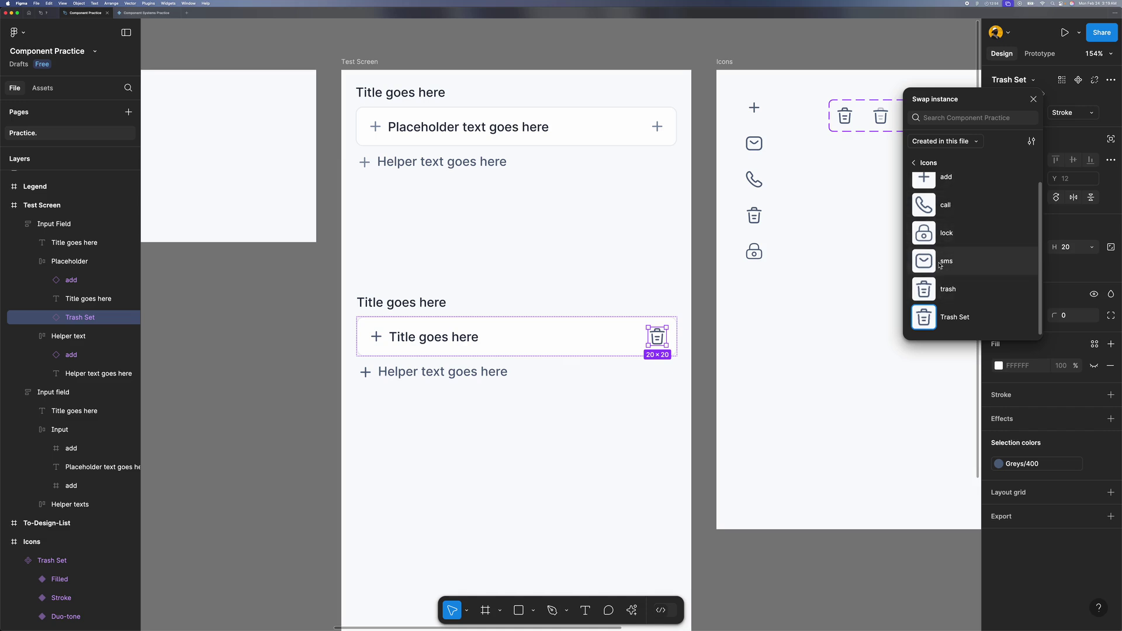
scroll(765, 231, right, 4)
scroll(766, 231, up, 1)
scroll(623, 143, right, 5)
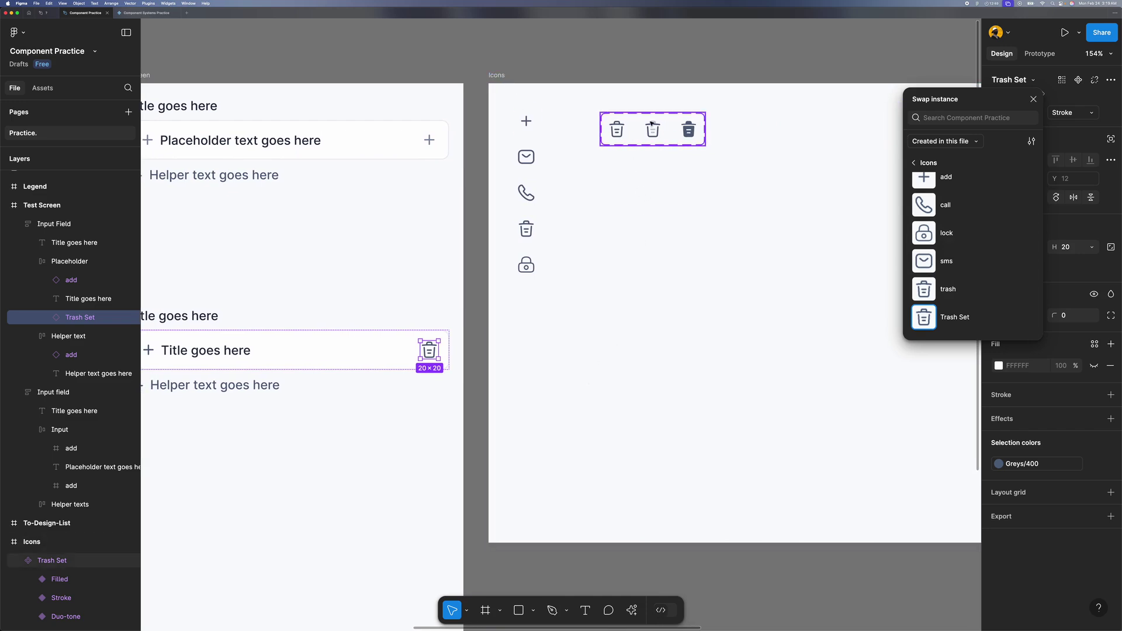
click(960, 323)
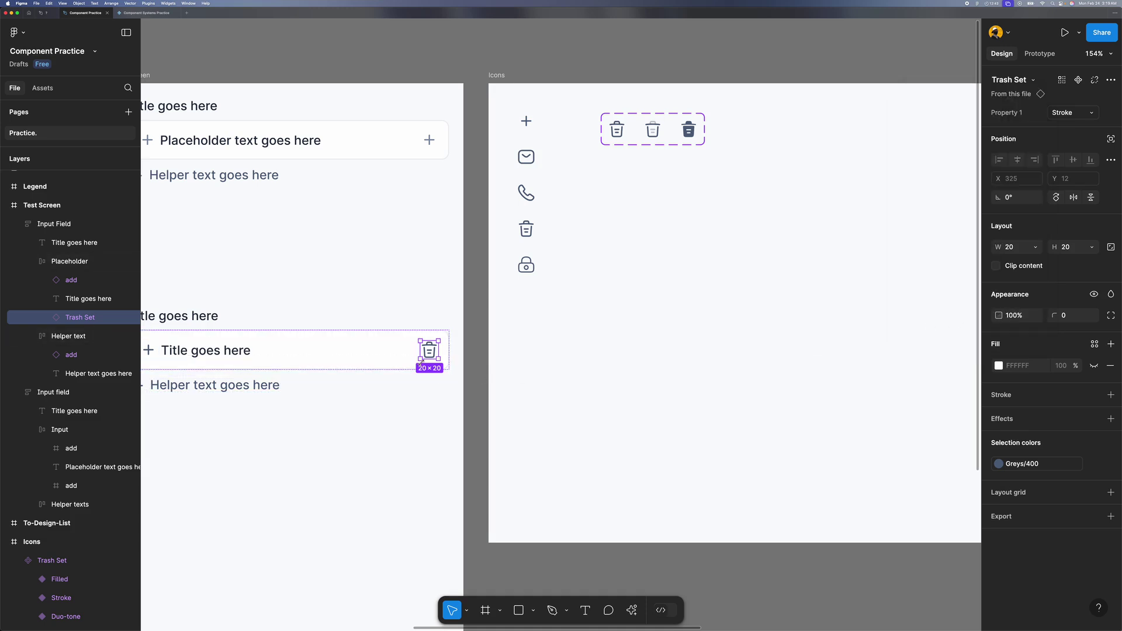
Step: Try the Duo-tone variant on the Trash Set instance at the Placeholder's right end
click(1080, 114)
click(1045, 128)
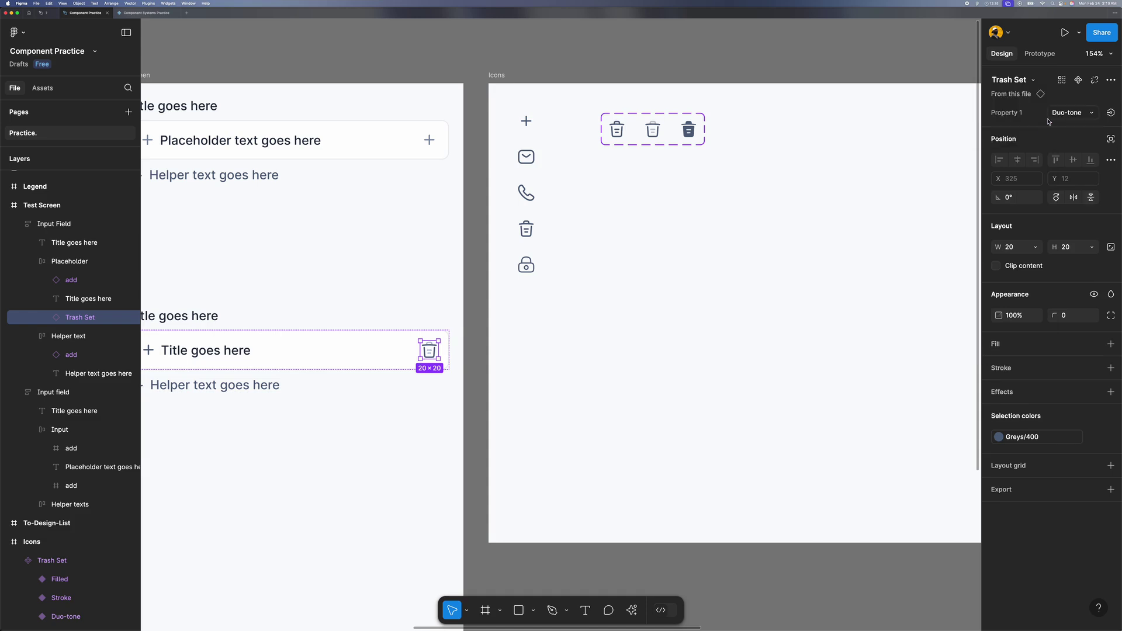
click(1081, 113)
key(Escape)
key(shift+Tab)
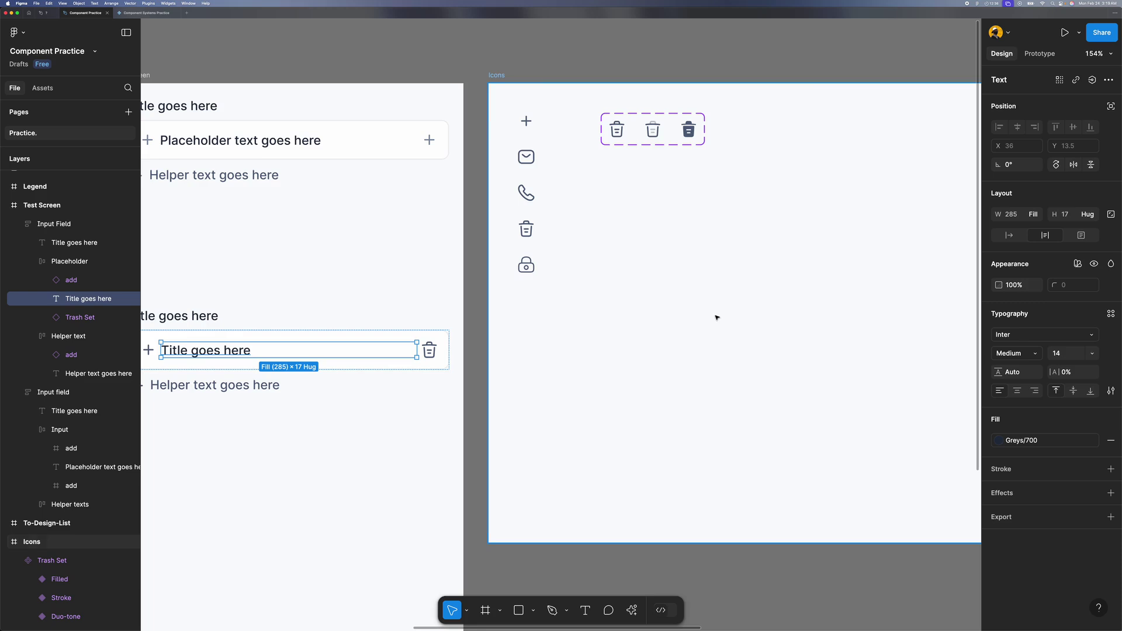
scroll(717, 318, up, 2)
scroll(717, 317, down, 5)
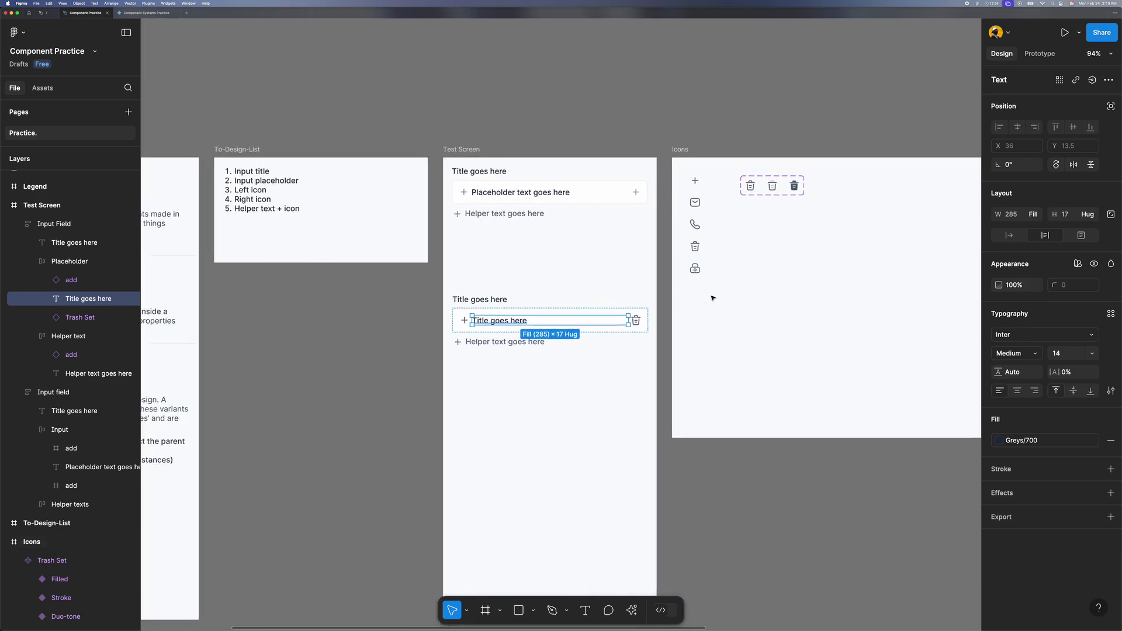
scroll(695, 181, up, 3)
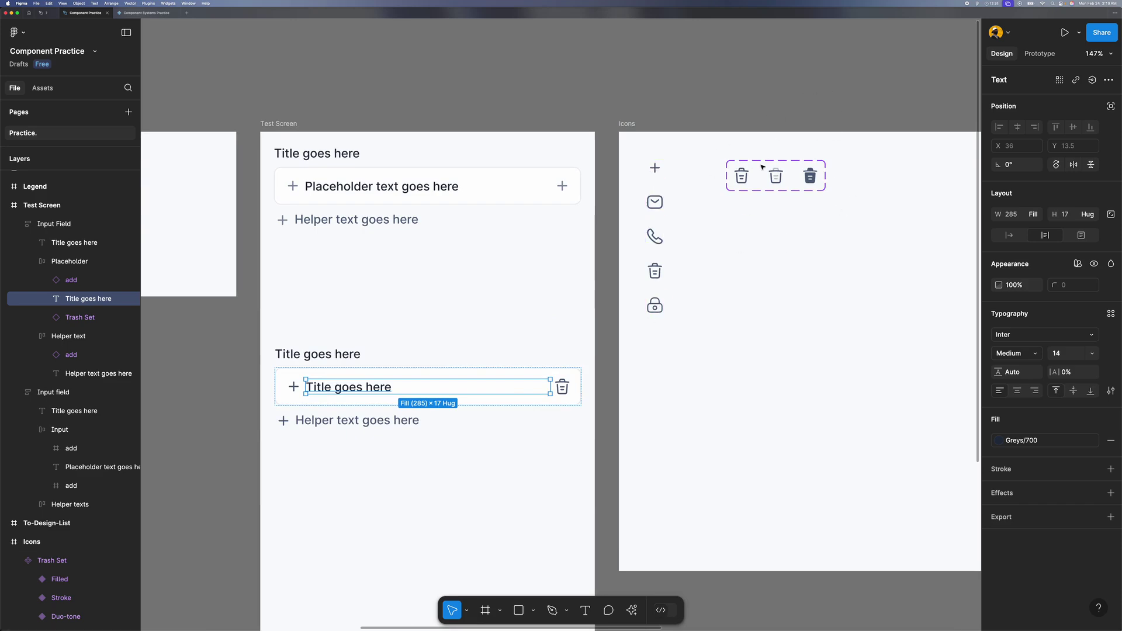
scroll(749, 271, down, 5)
click(622, 388)
scroll(622, 388, up, 3)
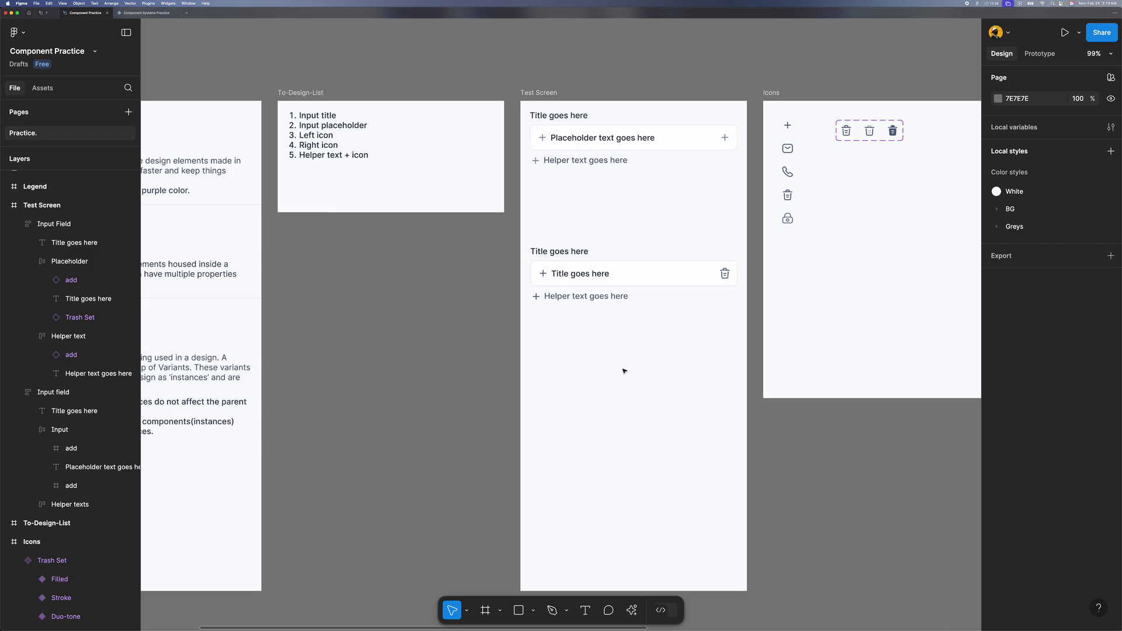
Step: Duplicate the rebuilt Input Field from the Test Screen onto the empty canvas below that frame
click(605, 269)
scroll(629, 313, down, 4)
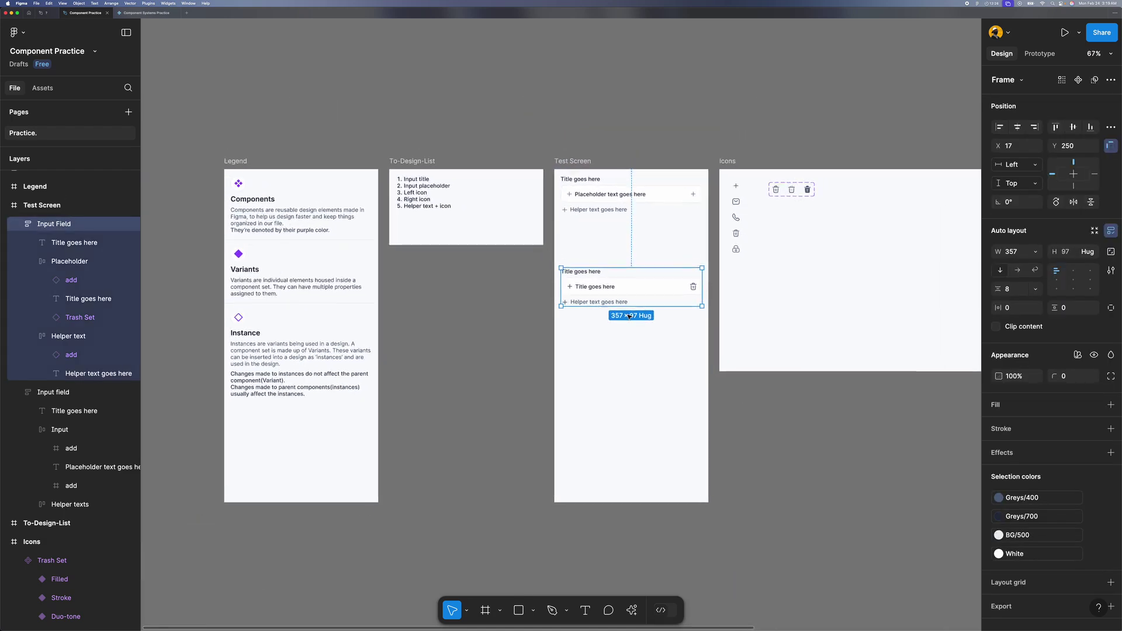
scroll(629, 316, up, 1)
scroll(629, 316, down, 1)
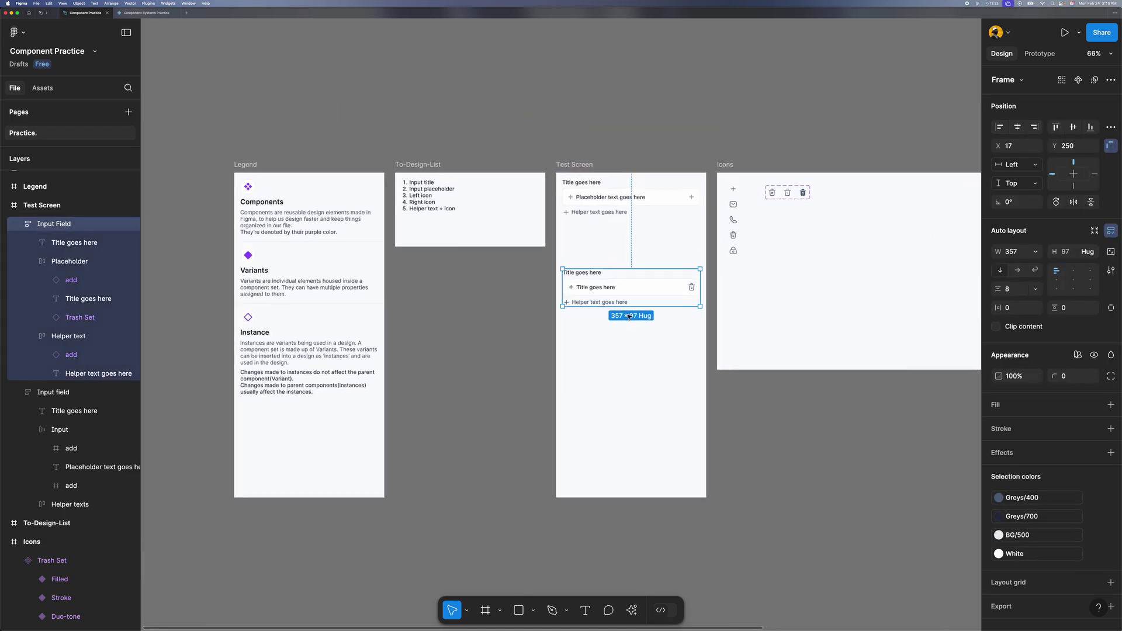
scroll(629, 316, up, 1)
scroll(629, 317, down, 3)
scroll(629, 318, down, 2)
scroll(628, 317, up, 1)
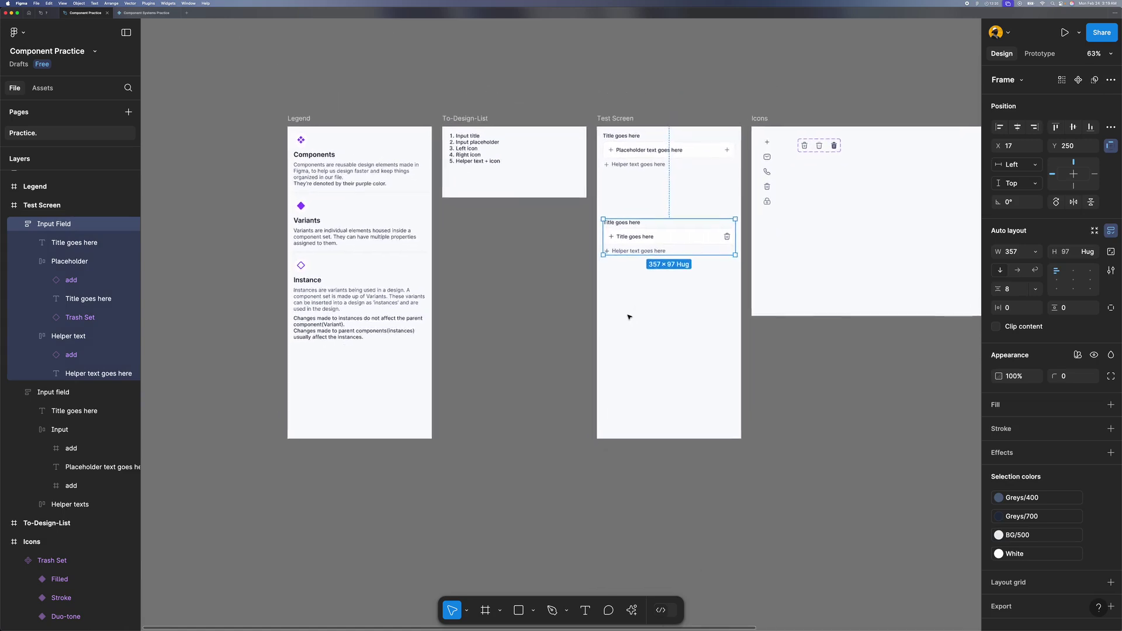
scroll(650, 266, down, 2)
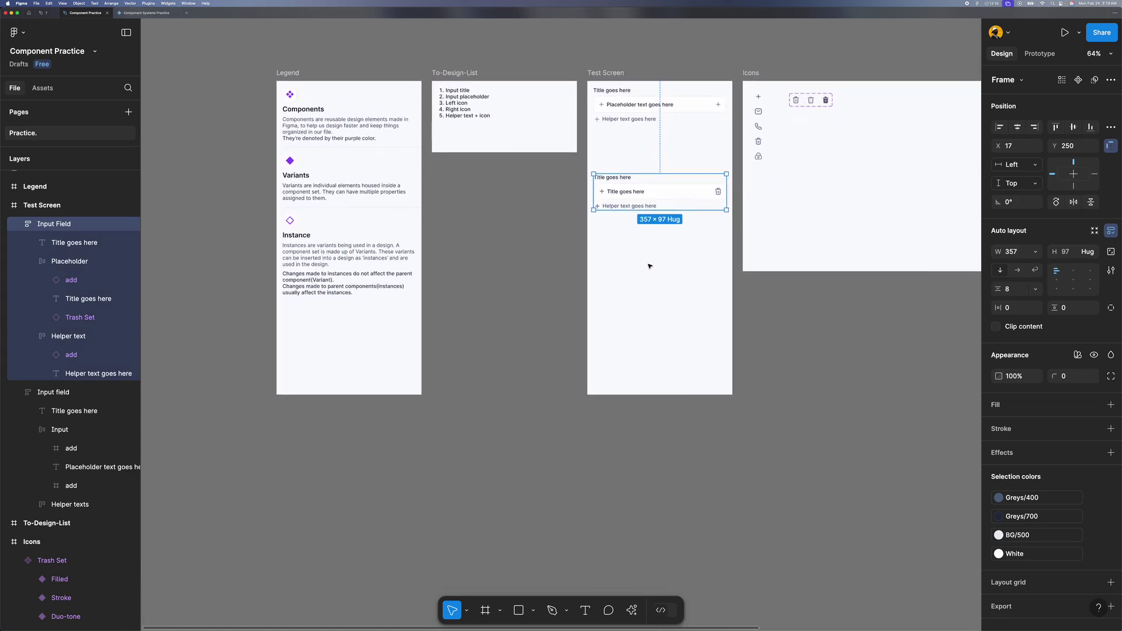
drag(633, 192, 642, 475)
scroll(642, 475, down, 2)
ctrl+scroll(641, 475, up, 5)
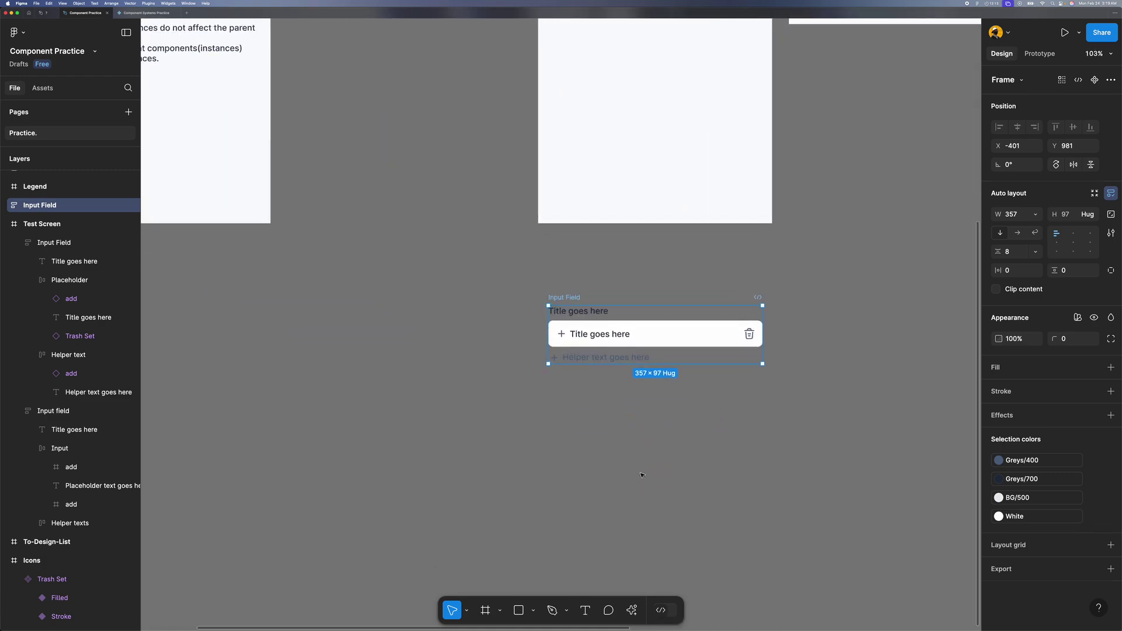
Step: Draw a frame about 933 × 463 around the duplicated Input Field below the Test Screen
key(f)
ctrl+scroll(641, 476, down, 5)
drag(544, 360, 853, 513)
ctrl+scroll(629, 447, up, 2)
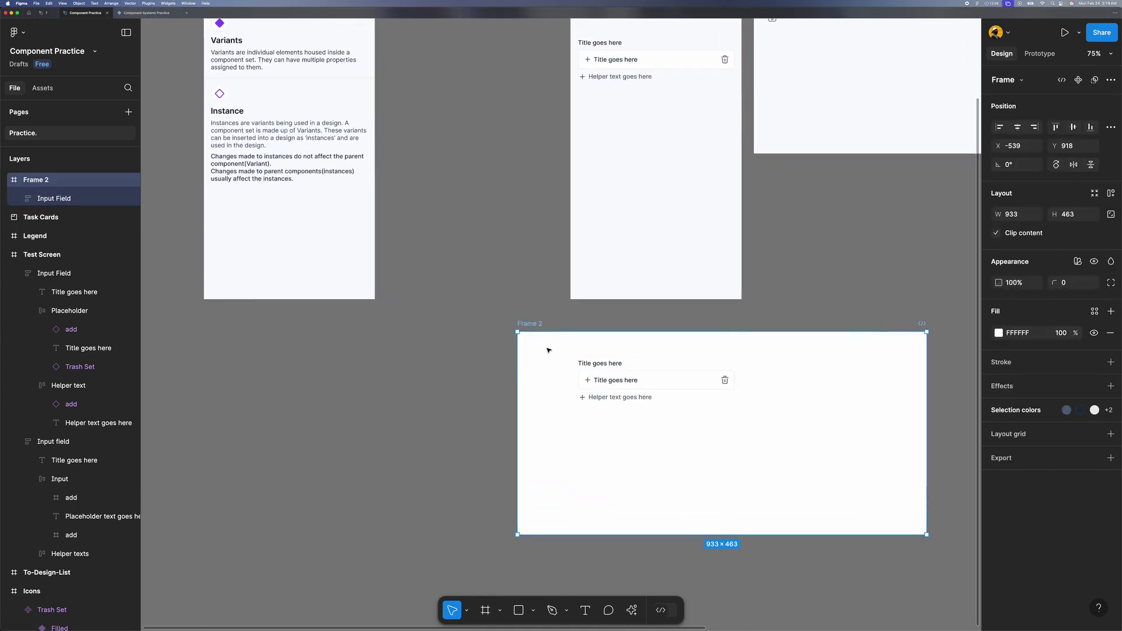
Step: Rename the new frame around the duplicated Input Field to "Base Components"
key(super+r)
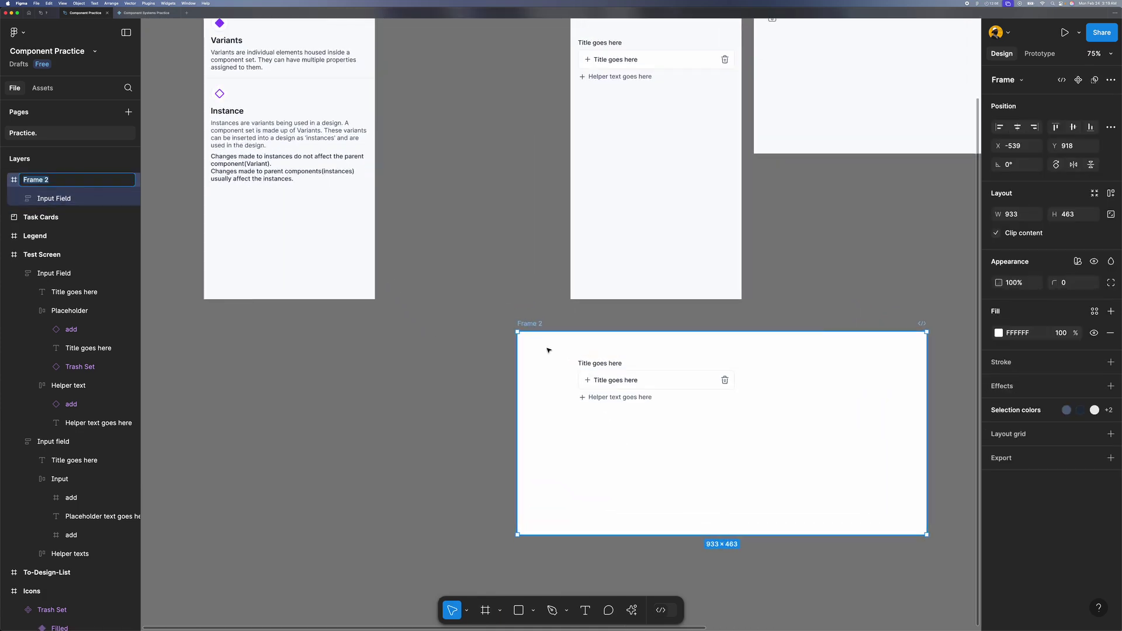
text(BAse Components)
key(Return)
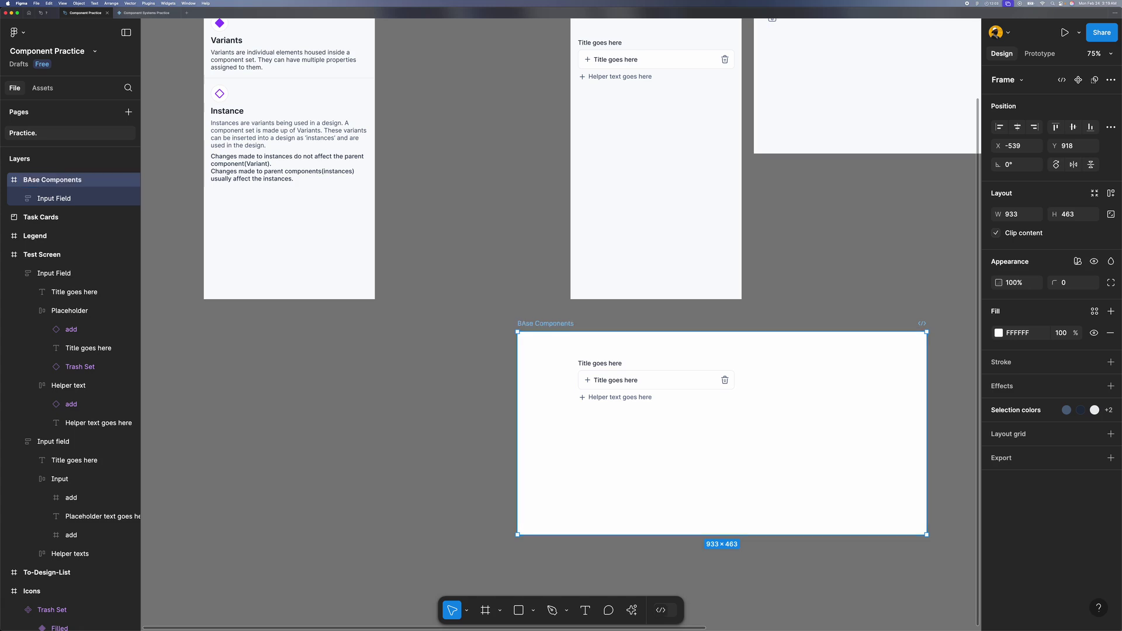
double_click(523, 325)
click(523, 325)
key(Delete)
text(a)
key(Return)
key(Escape)
scroll(637, 363, up, 5)
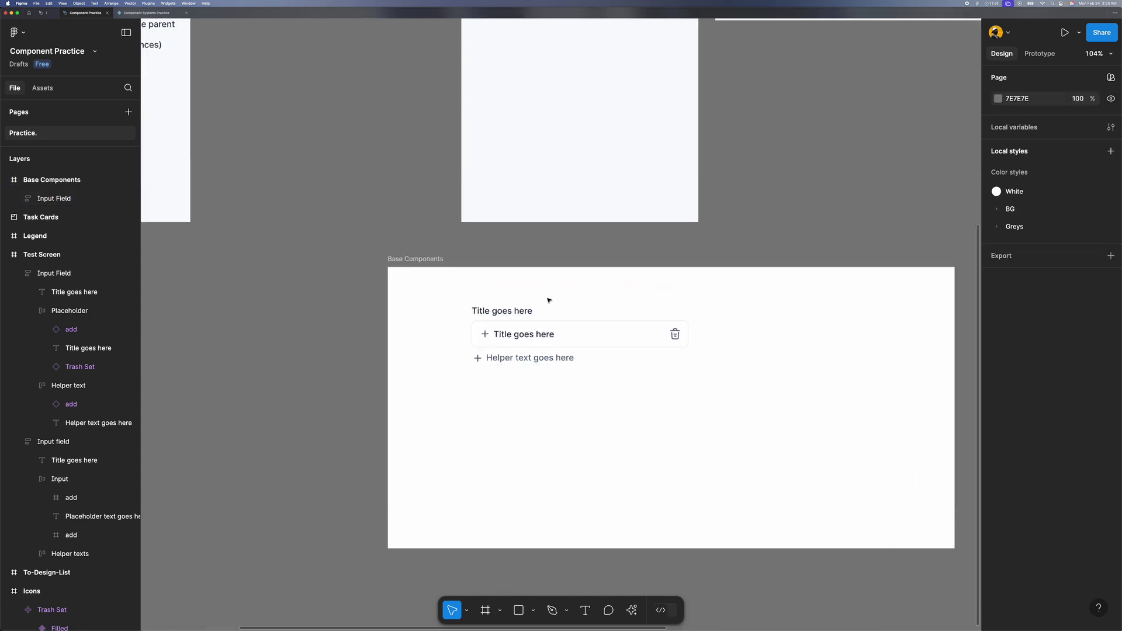
Step: Turn the Input Field inside the Base Components frame into a component
click(544, 332)
scroll(541, 336, down, 5)
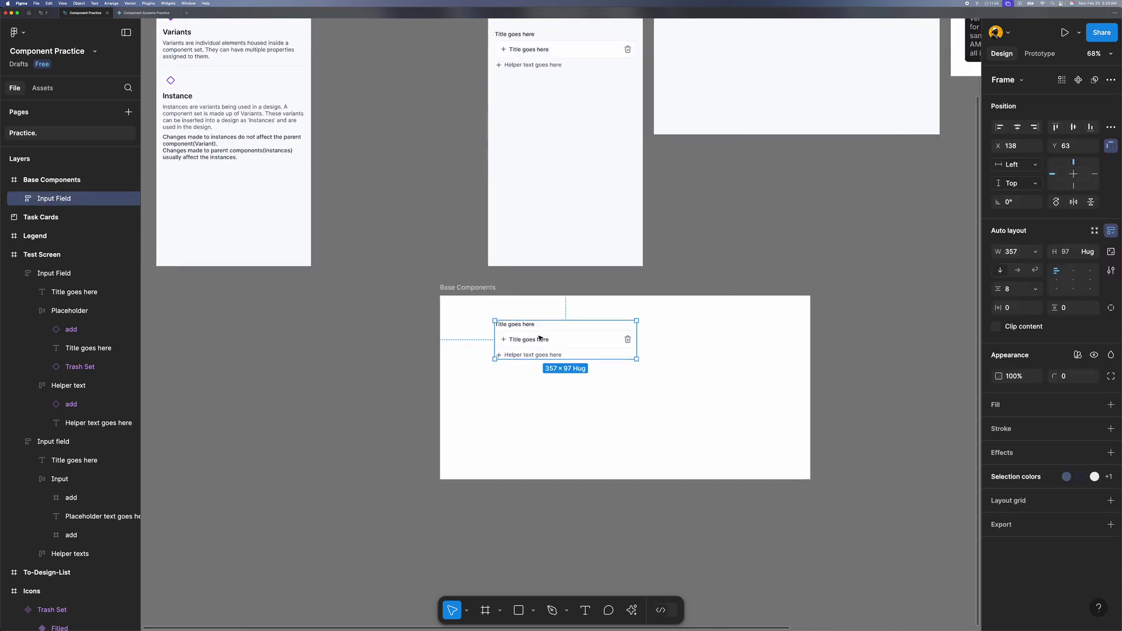
scroll(539, 337, up, 2)
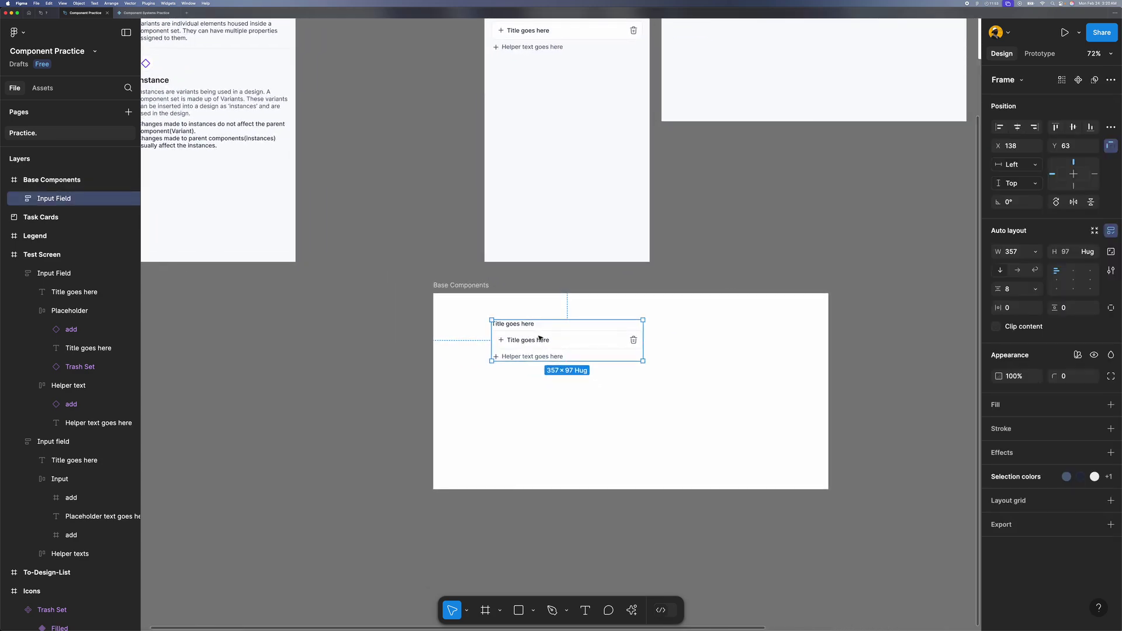
key(super+k)
key(Escape)
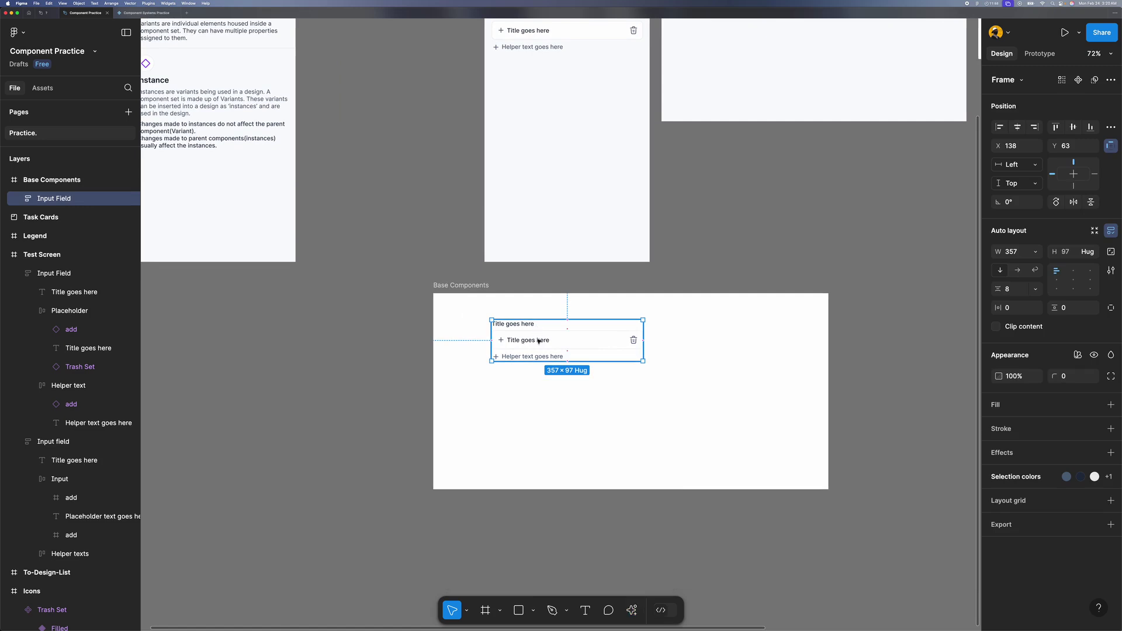
key(alt)
key(super+alt+k)
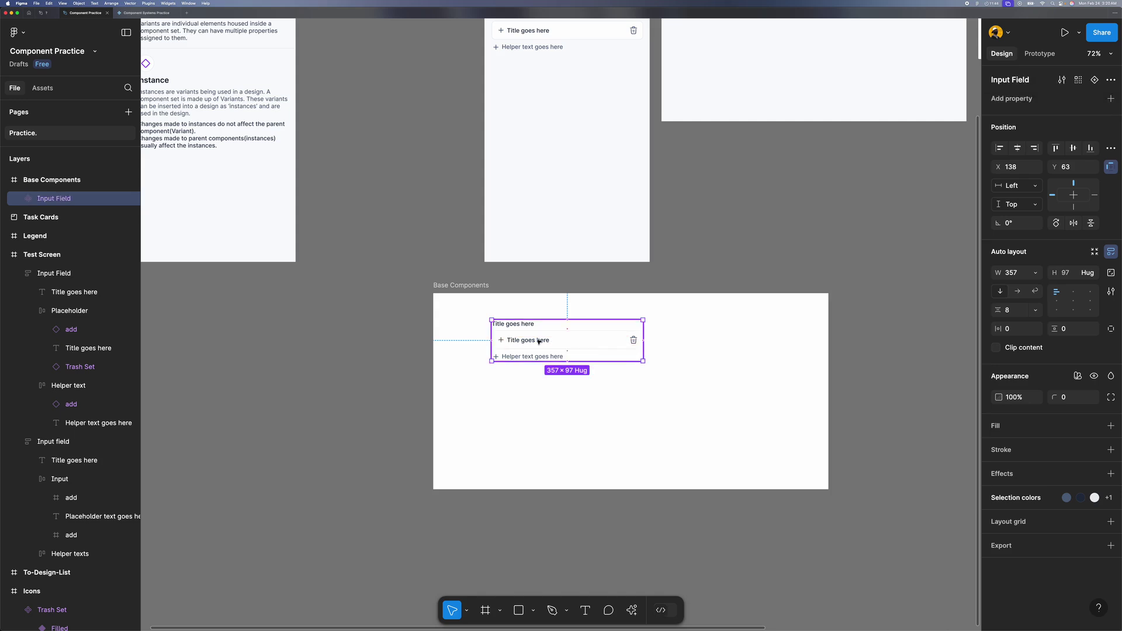
Step: Inspect the Input Field component and its nested layers in the Base Components frame
scroll(537, 361, up, 5)
click(538, 358)
click(546, 401)
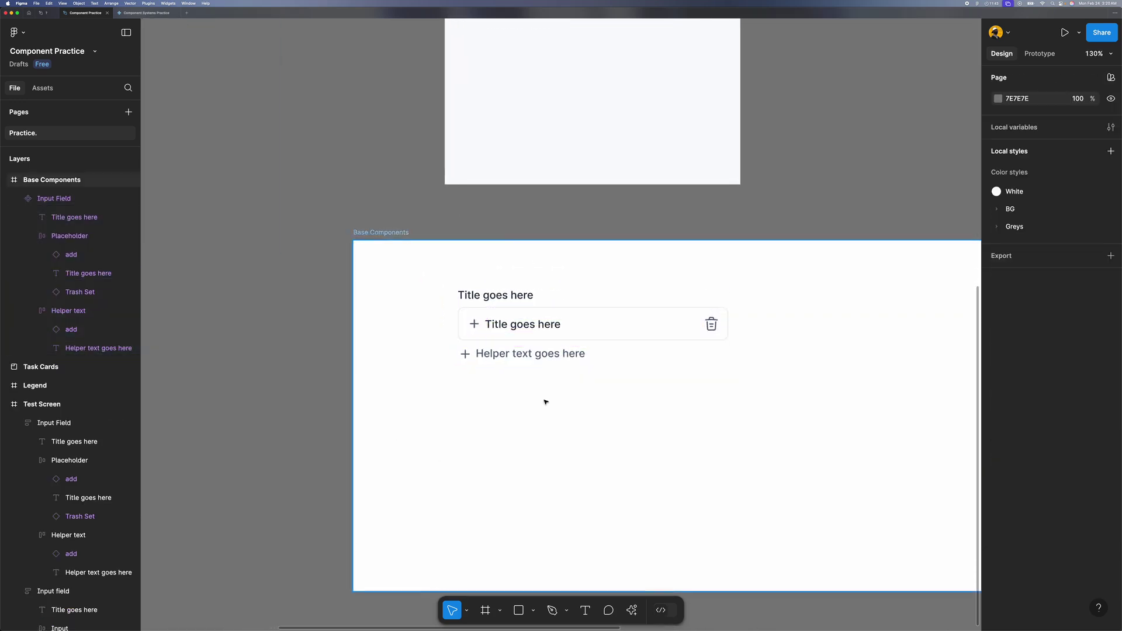
scroll(546, 401, down, 1)
click(573, 333)
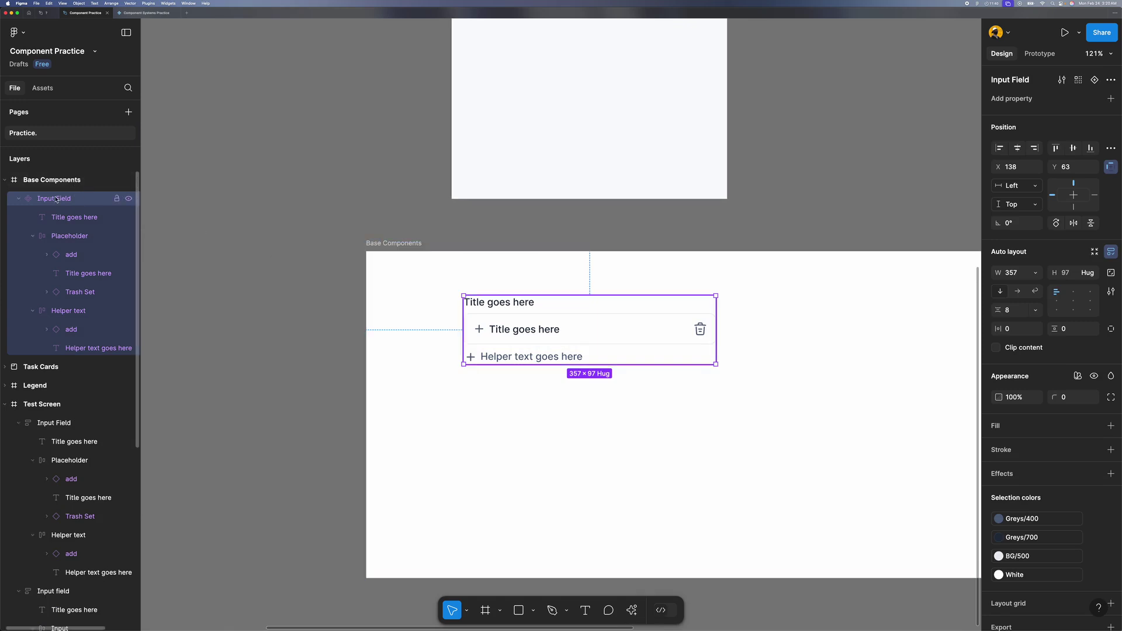
scroll(431, 335, down, 3)
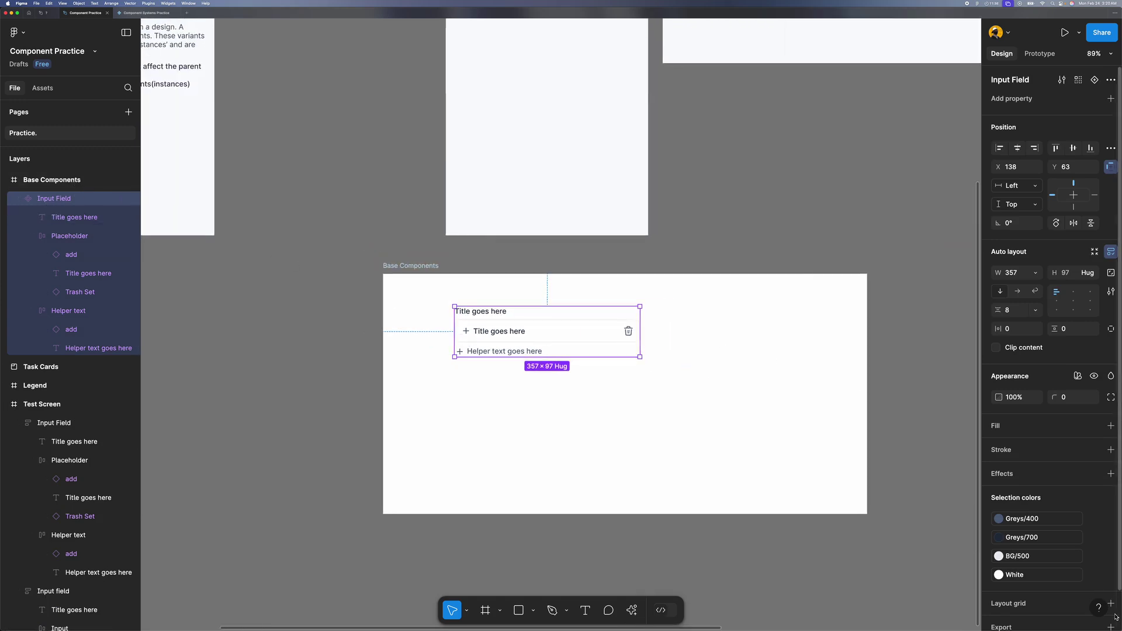
Step: Switch the editor back to the previous UI
click(1098, 607)
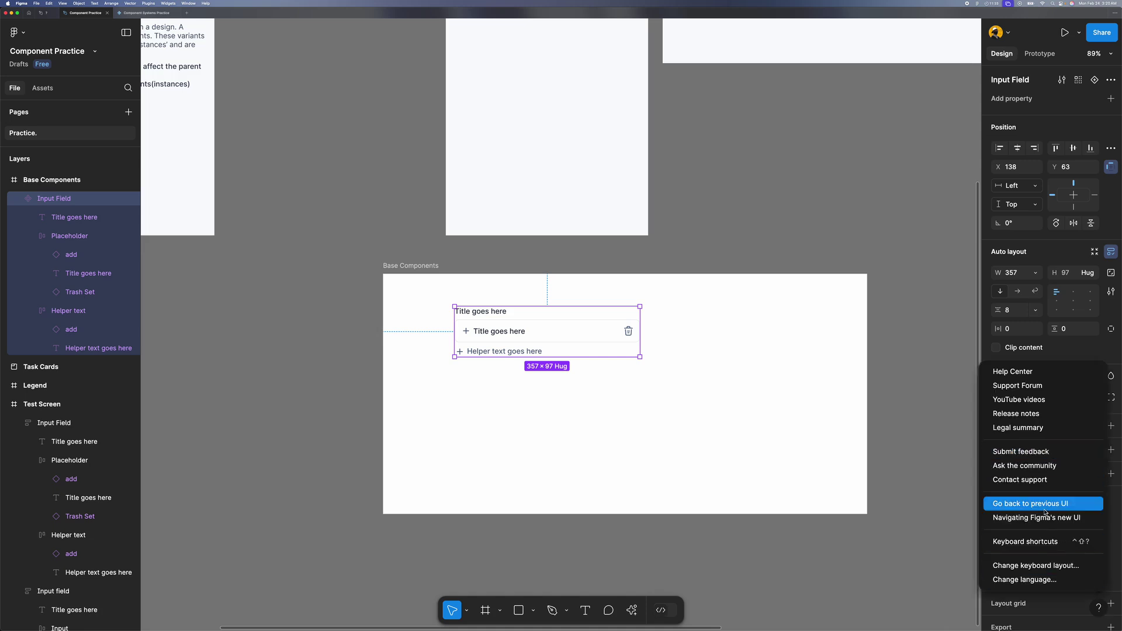
click(1044, 504)
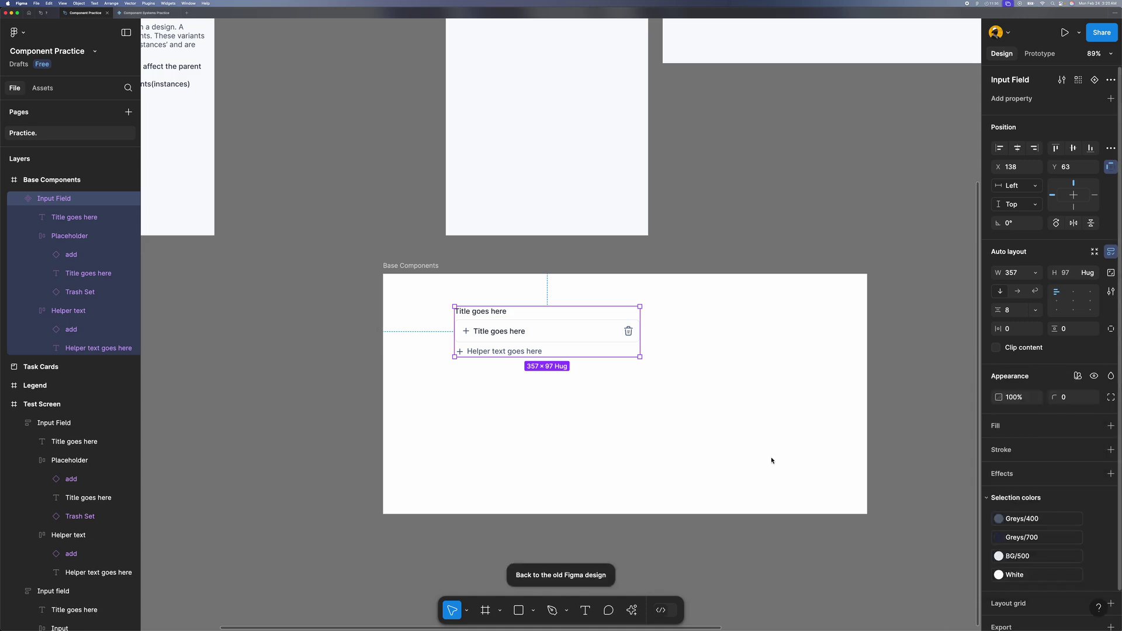
Step: Add a second variant to the Input Field component in Base Components and deselect it
scroll(491, 321, up, 2)
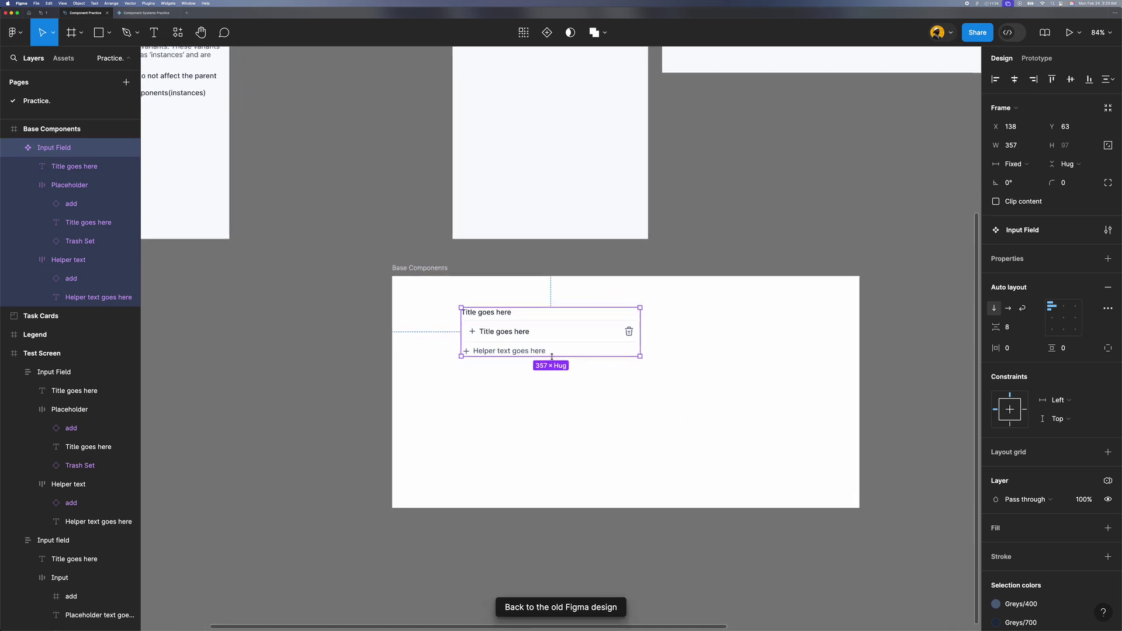
click(550, 40)
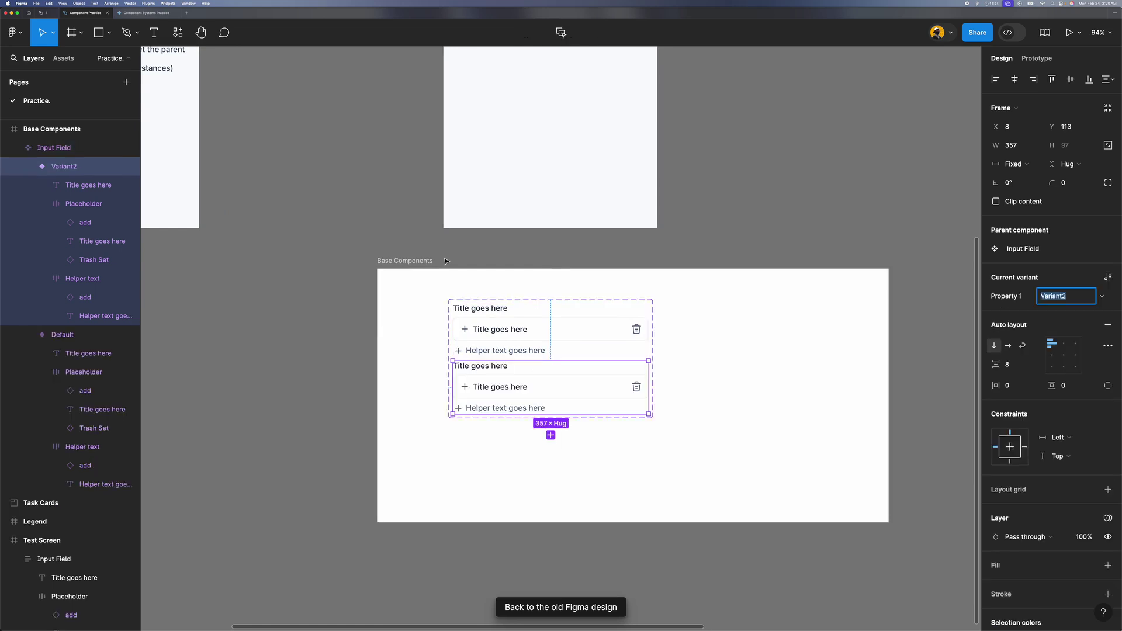
click(512, 452)
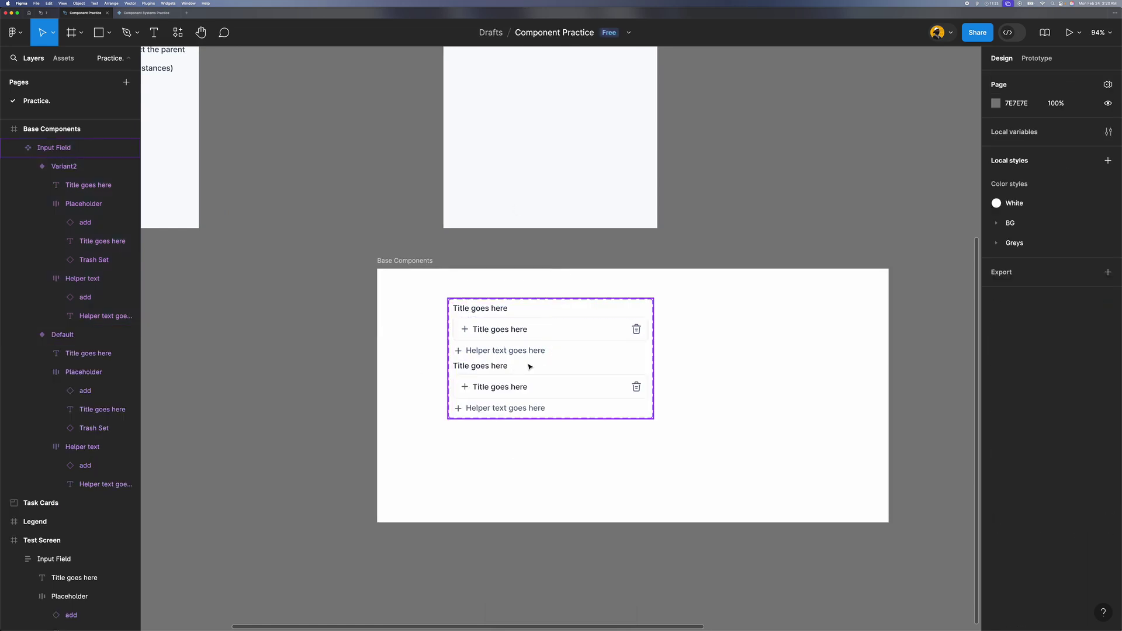
Step: Inspect the two variants of the Input Field component in the Base Components frame
click(501, 326)
scroll(502, 310, up, 4)
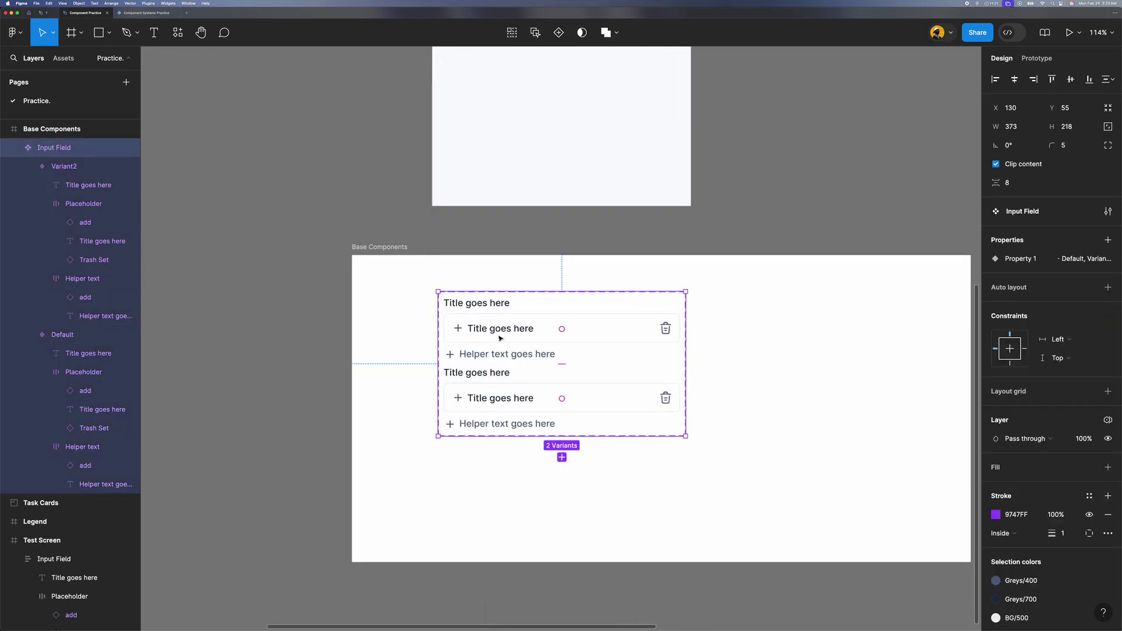
click(501, 303)
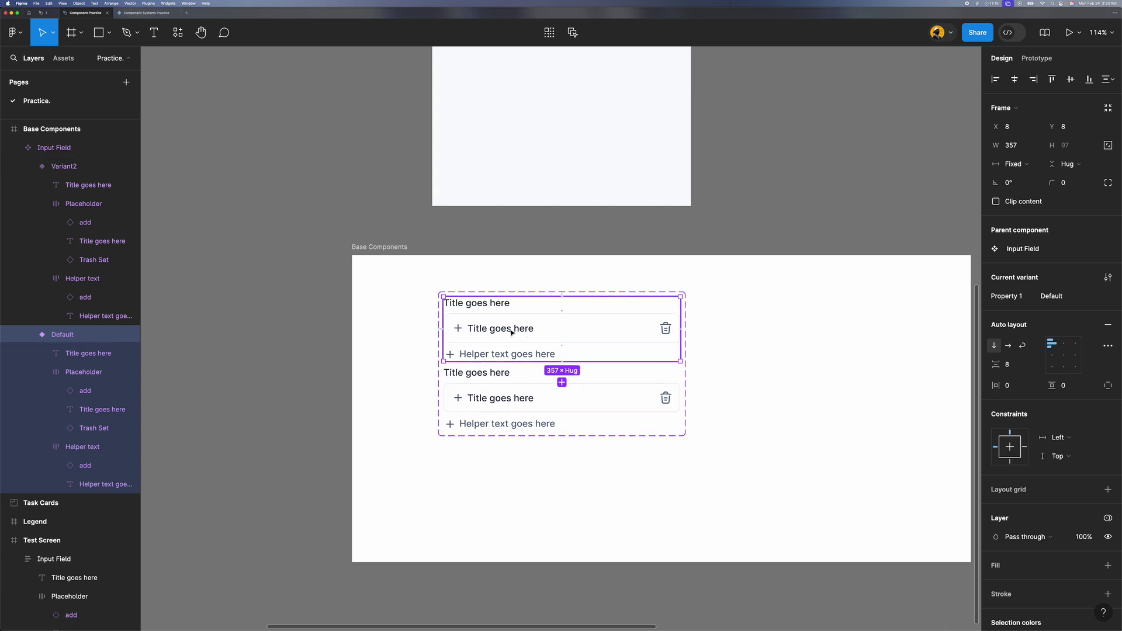
click(518, 391)
click(786, 316)
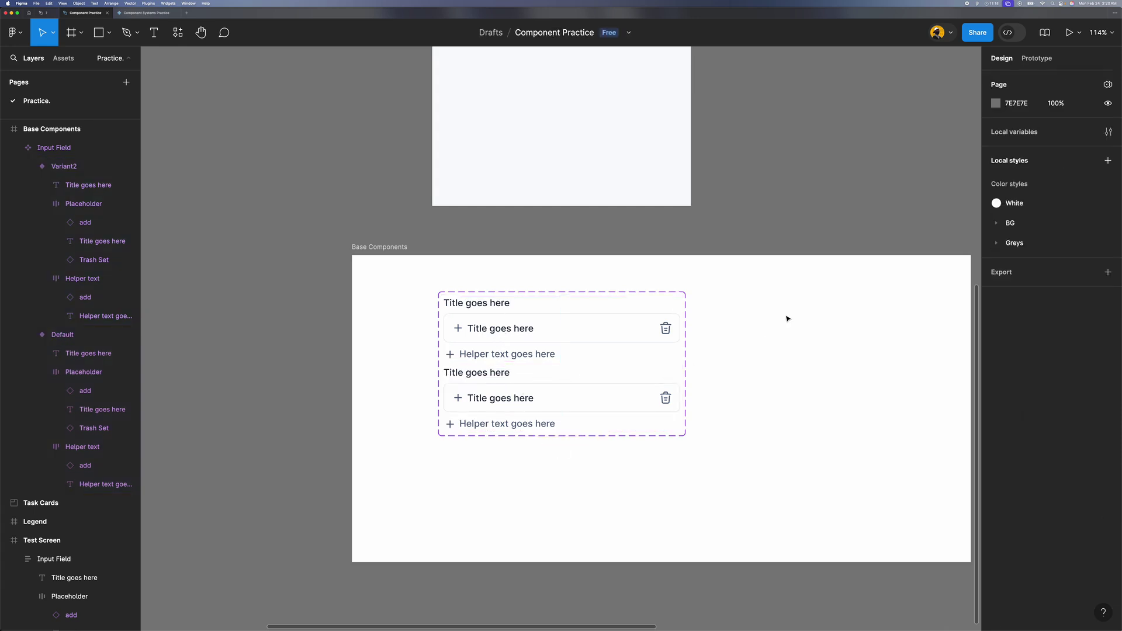
scroll(787, 315, down, 3)
scroll(787, 316, up, 3)
scroll(659, 333, up, 5)
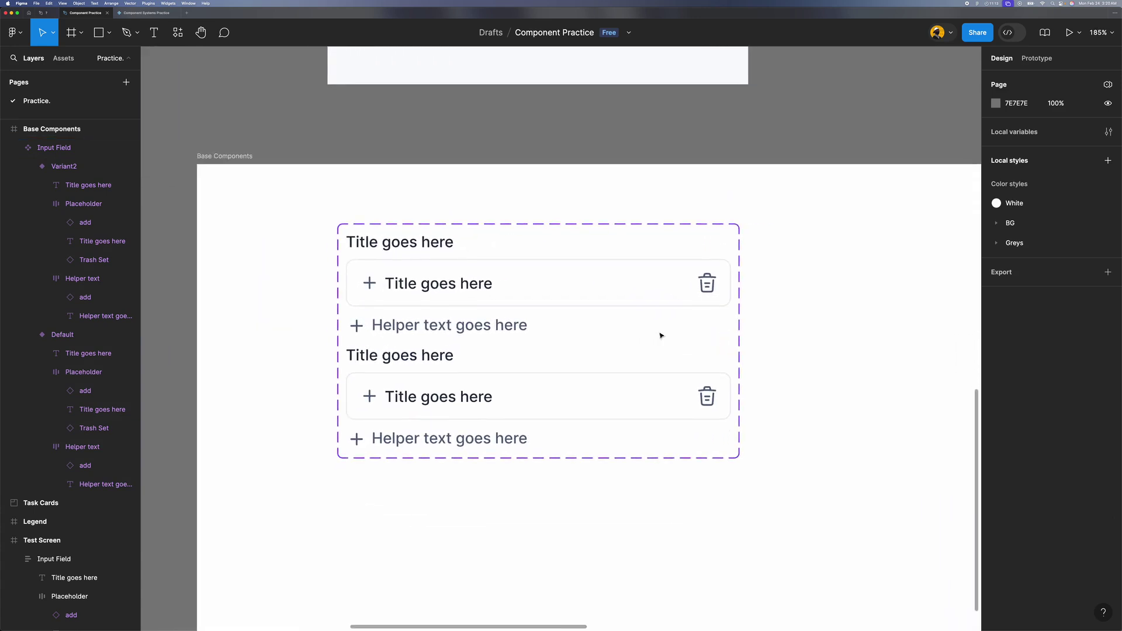
scroll(661, 335, down, 1)
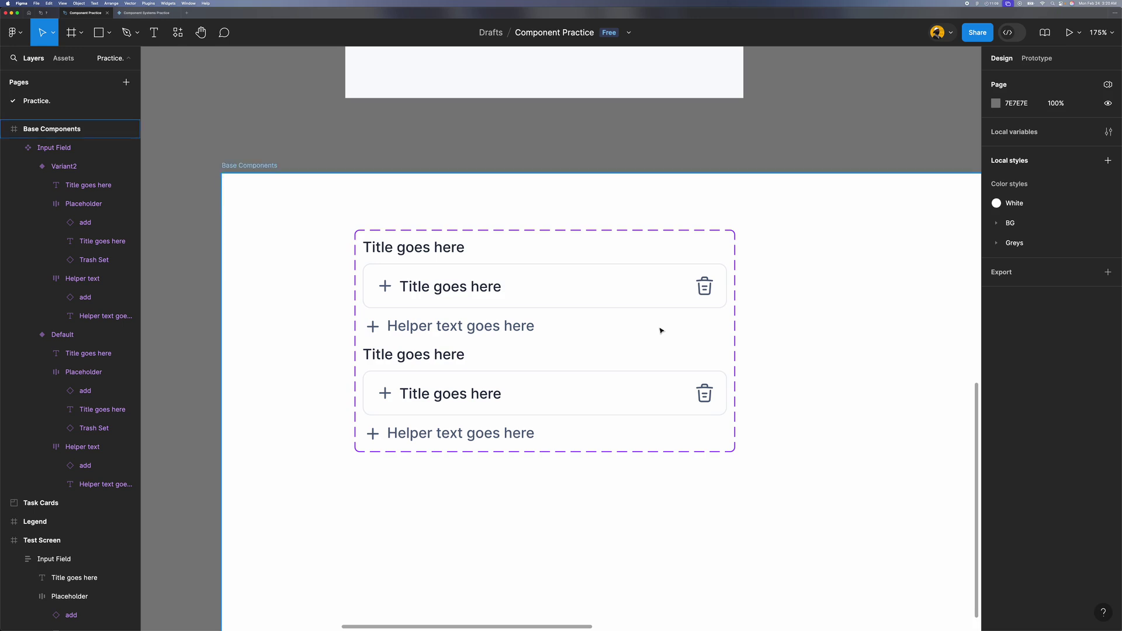
scroll(661, 335, down, 2)
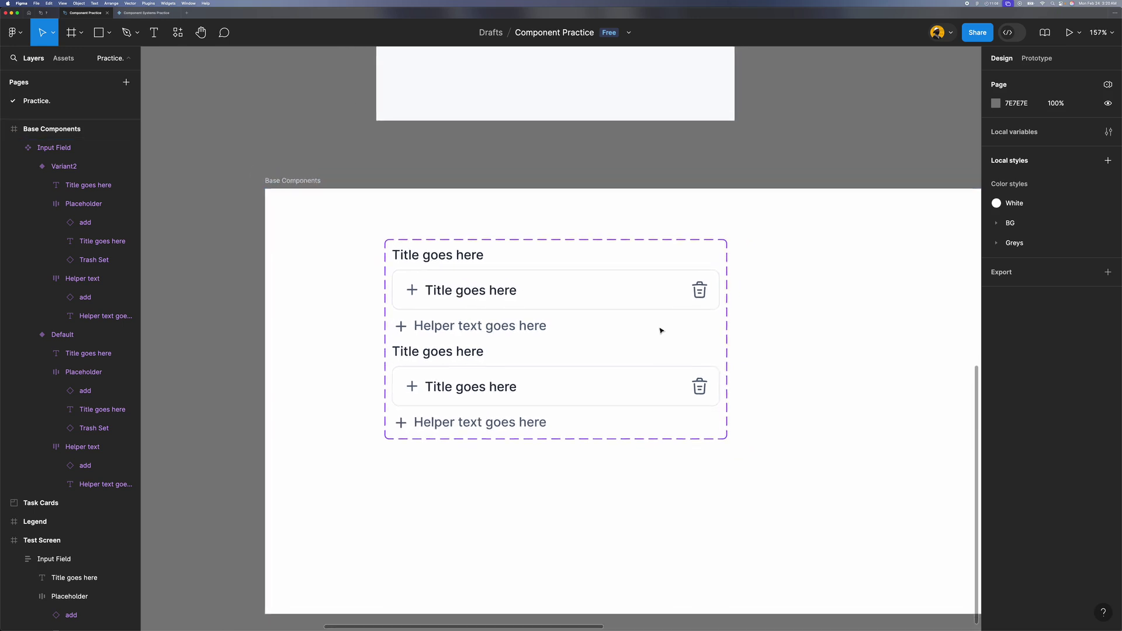
scroll(660, 331, down, 2)
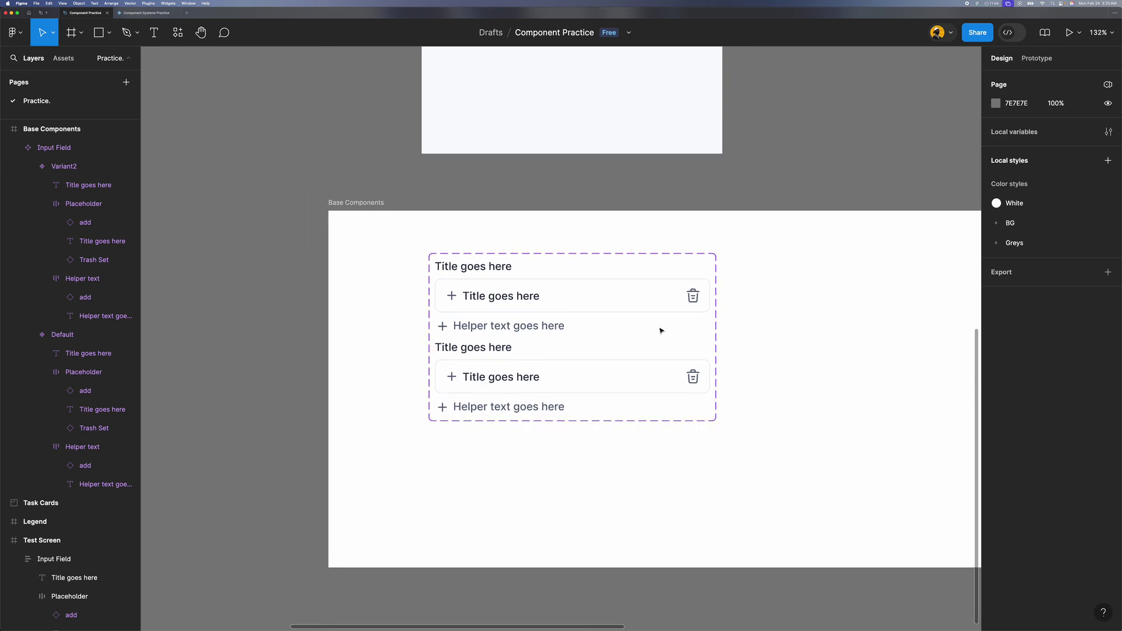
scroll(660, 330, up, 3)
click(575, 291)
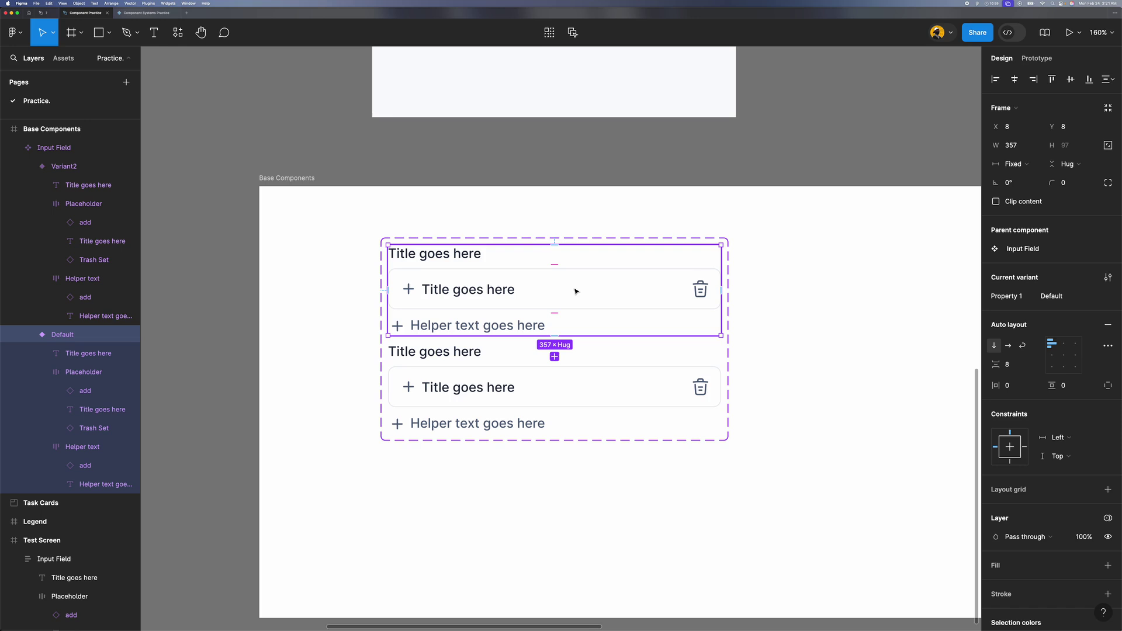
scroll(575, 291, up, 2)
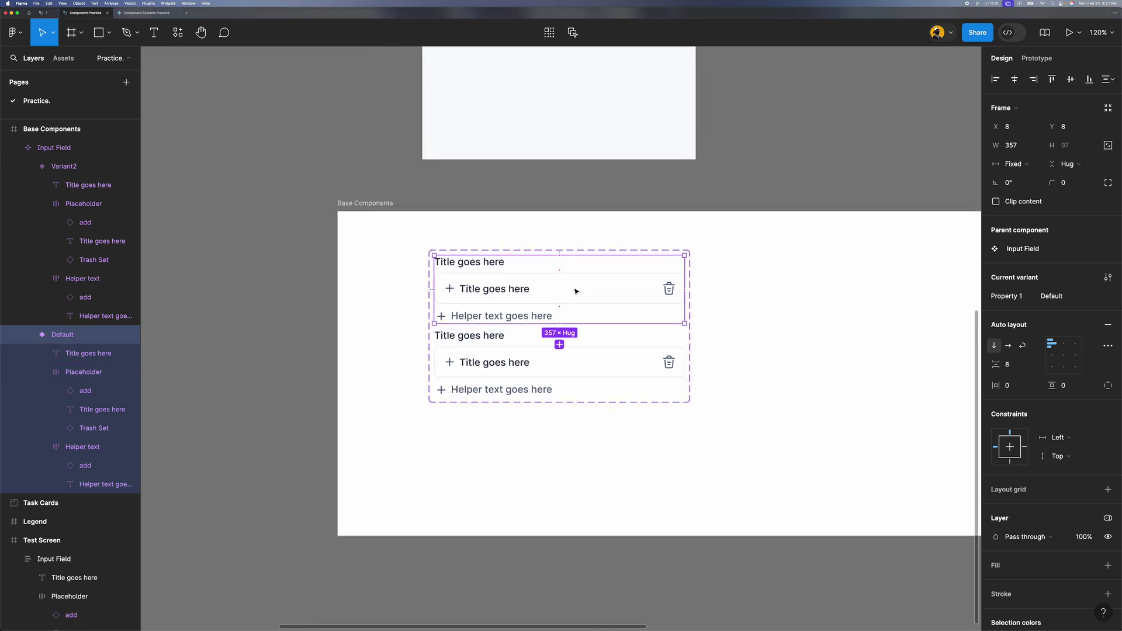
scroll(513, 311, up, 1)
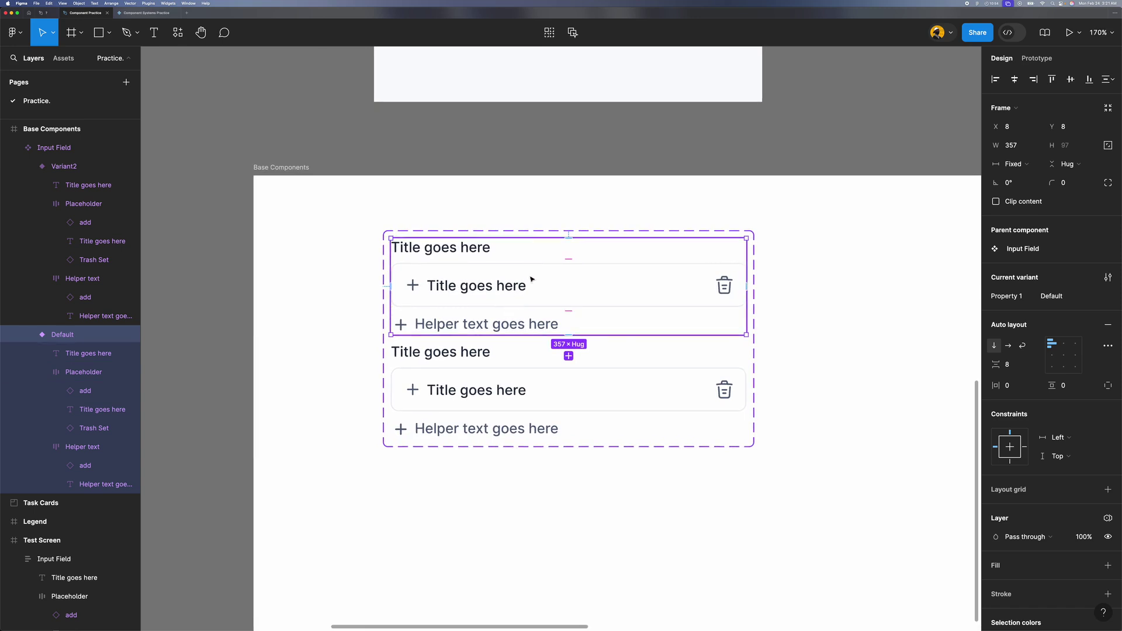
click(533, 283)
click(800, 270)
scroll(799, 268, down, 2)
scroll(672, 278, up, 1)
click(671, 279)
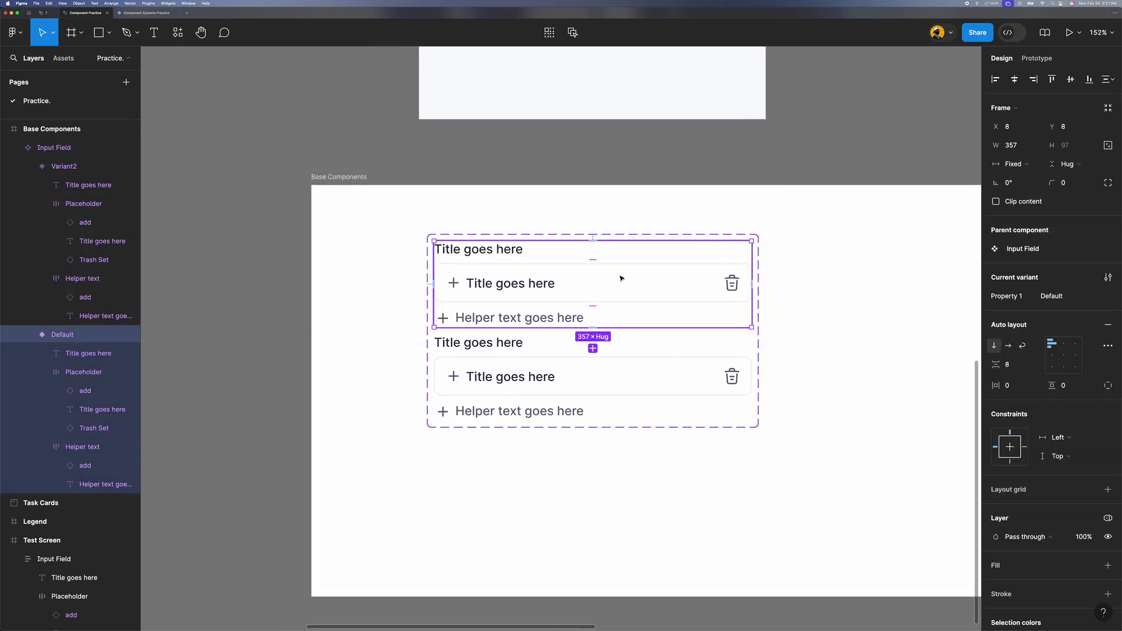
Step: Add a drop shadow effect to the Placeholder frame in the second Input Field variant
click(571, 370)
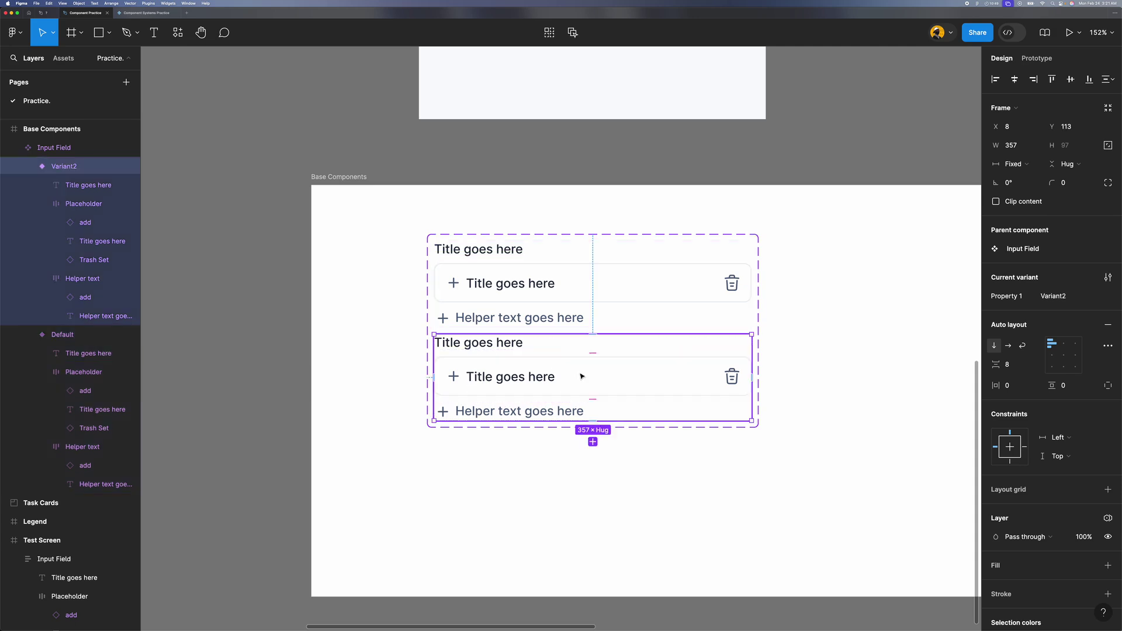
double_click(581, 376)
scroll(582, 376, up, 3)
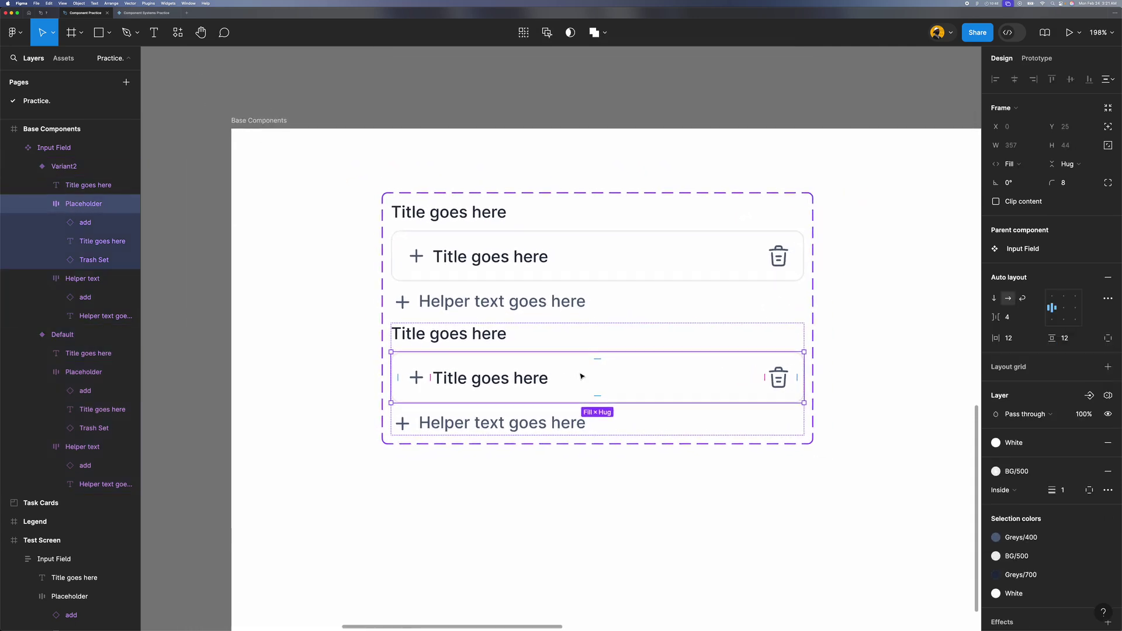
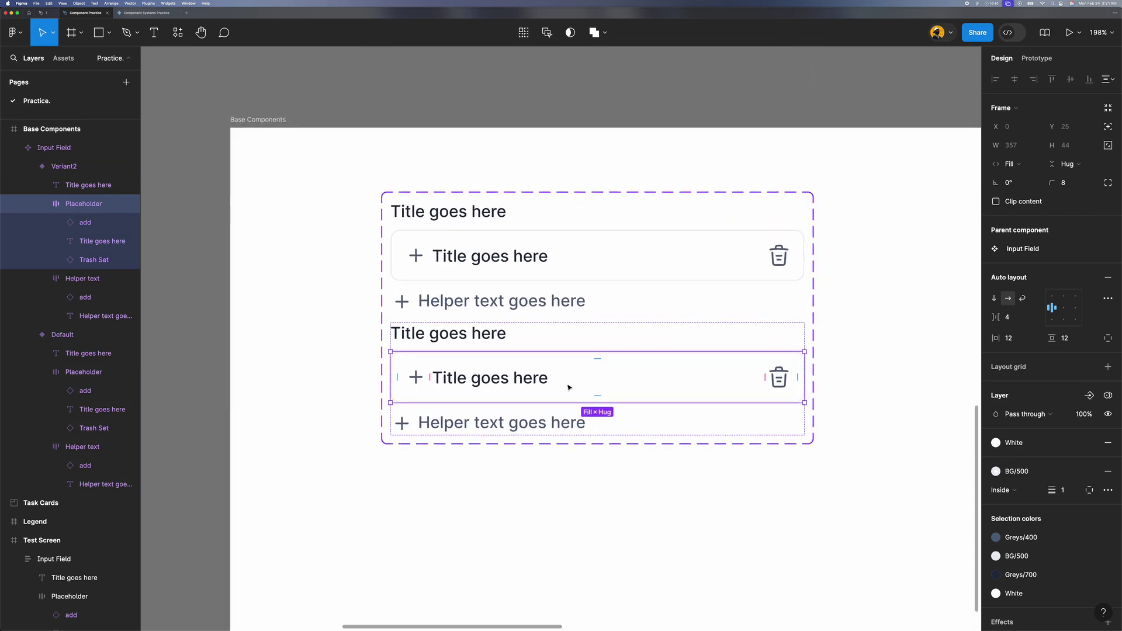
scroll(569, 387, down, 3)
scroll(569, 387, up, 1)
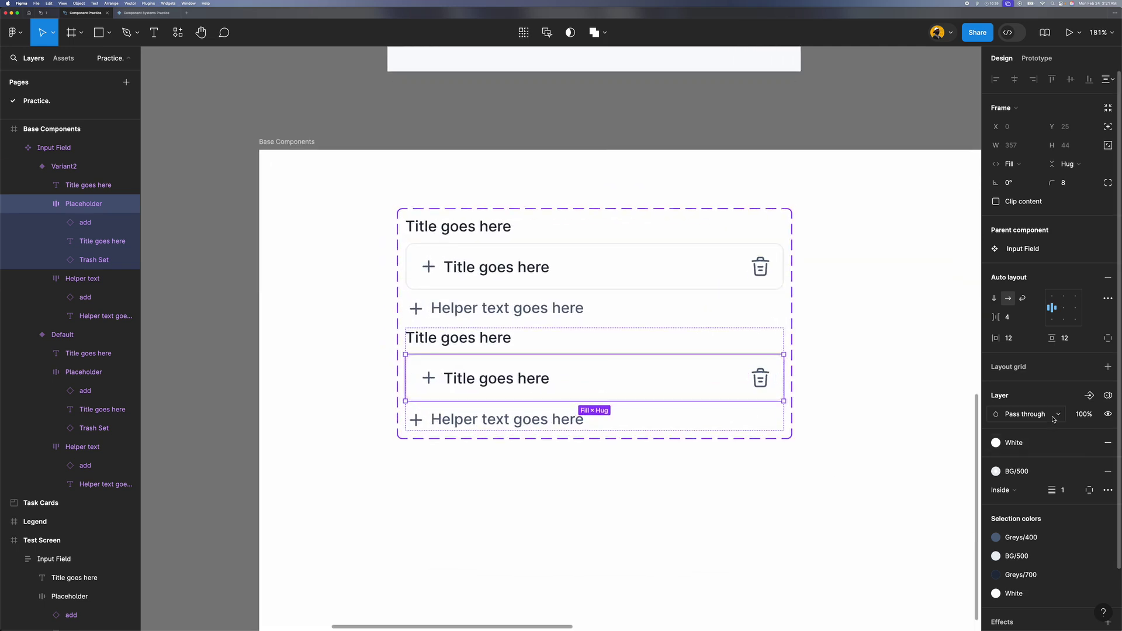
scroll(1041, 526, down, 2)
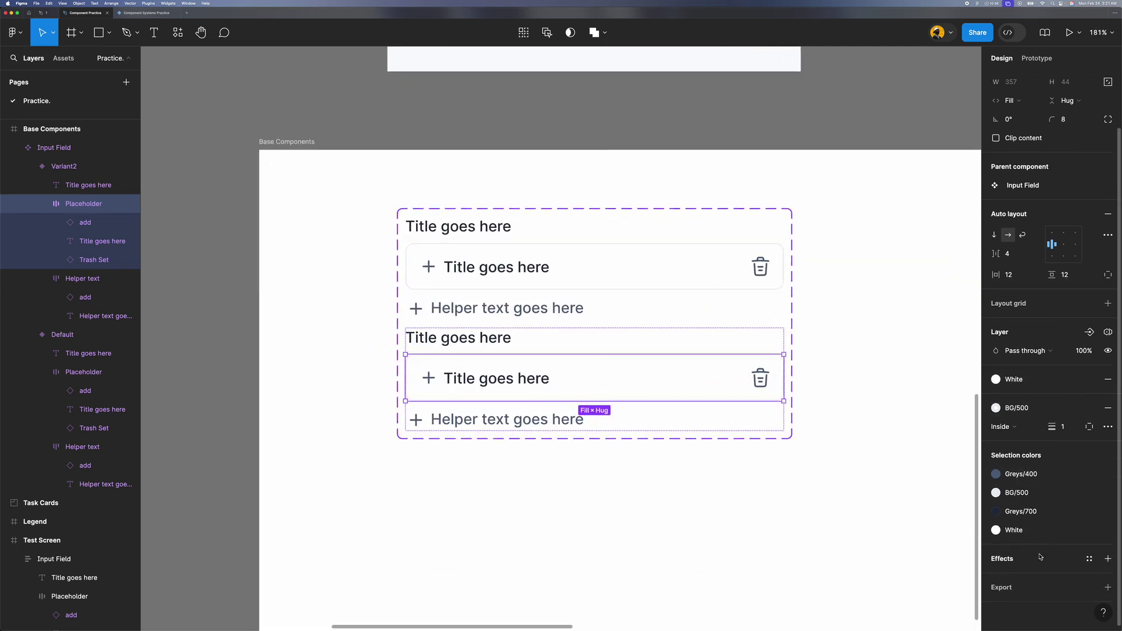
click(1041, 560)
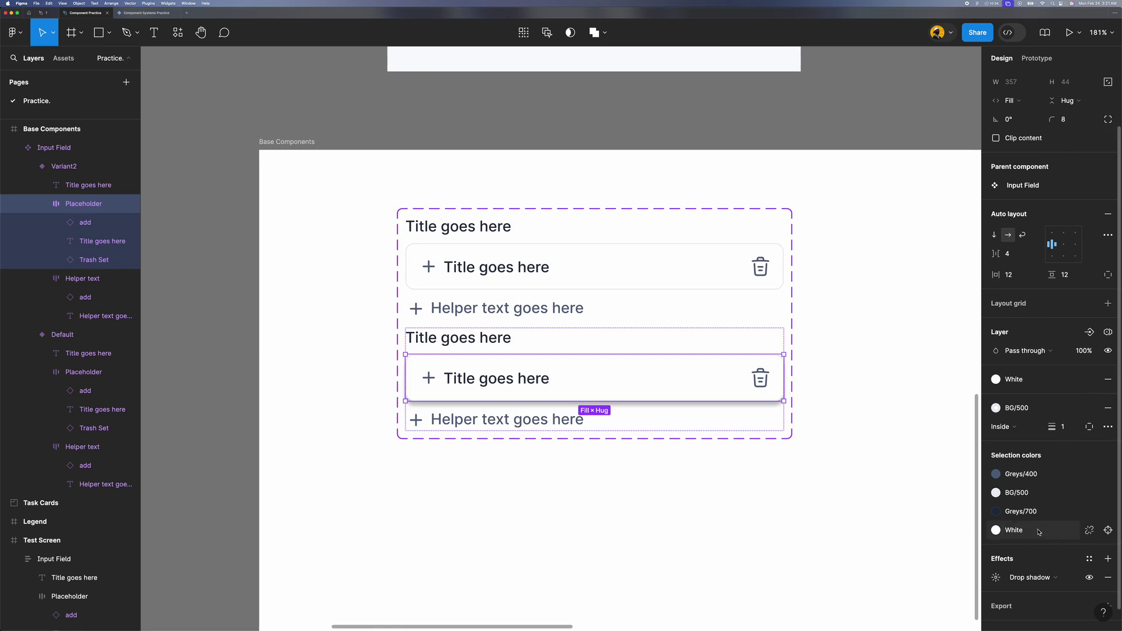
scroll(1039, 532, down, 1)
Step: Set the Placeholder's drop shadow to 15% opacity, blur 0 and Y offset 0
click(997, 560)
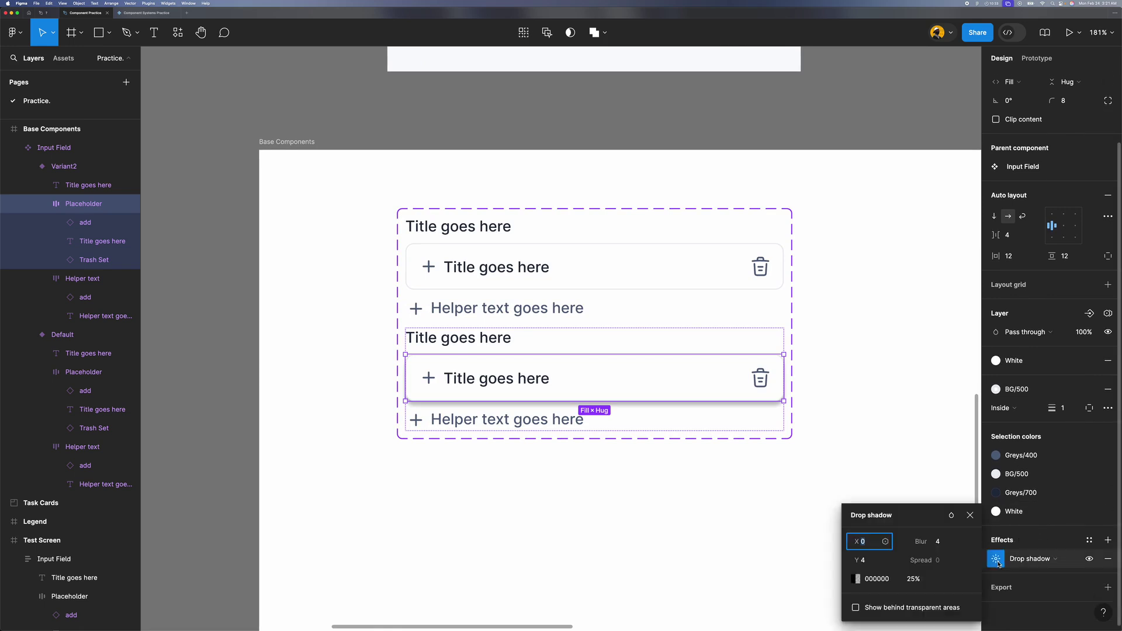
scroll(754, 476, down, 1)
click(914, 579)
text(15)
key(Return)
click(946, 542)
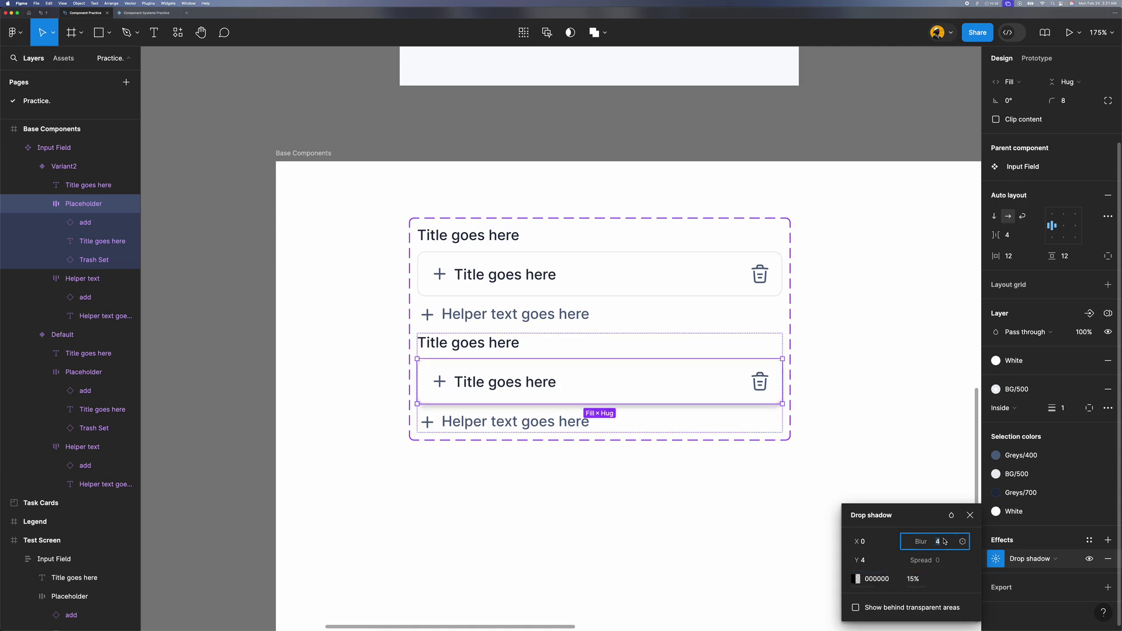
text(0)
key(Return)
click(870, 561)
text(0)
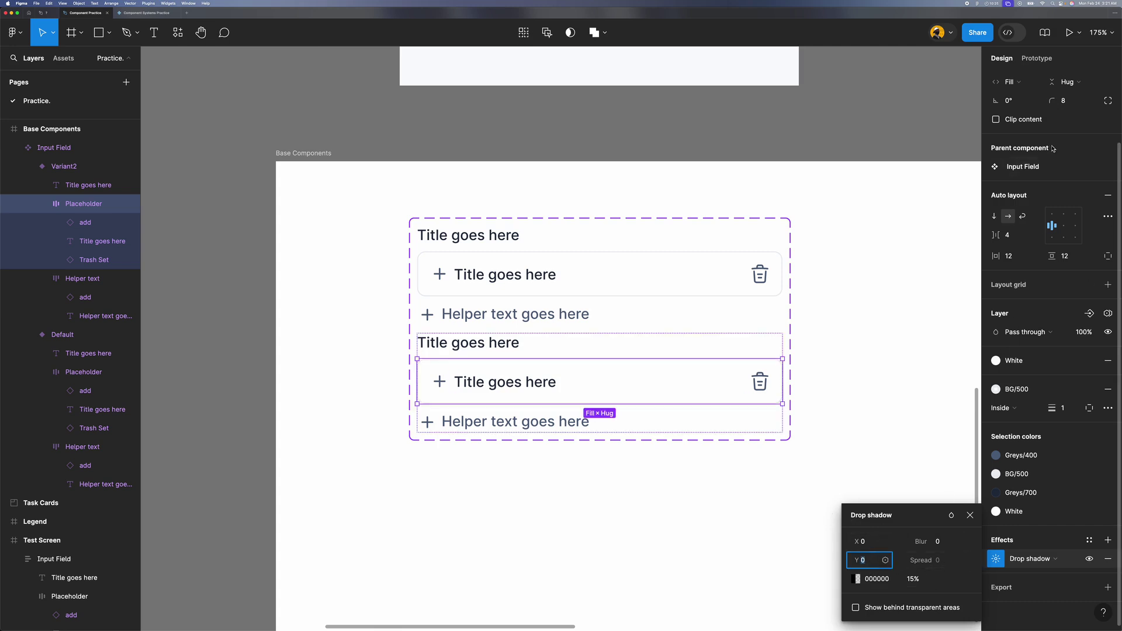
Step: Enable Clip content on the second variant's Placeholder and set its drop shadow spread to 2
click(1002, 120)
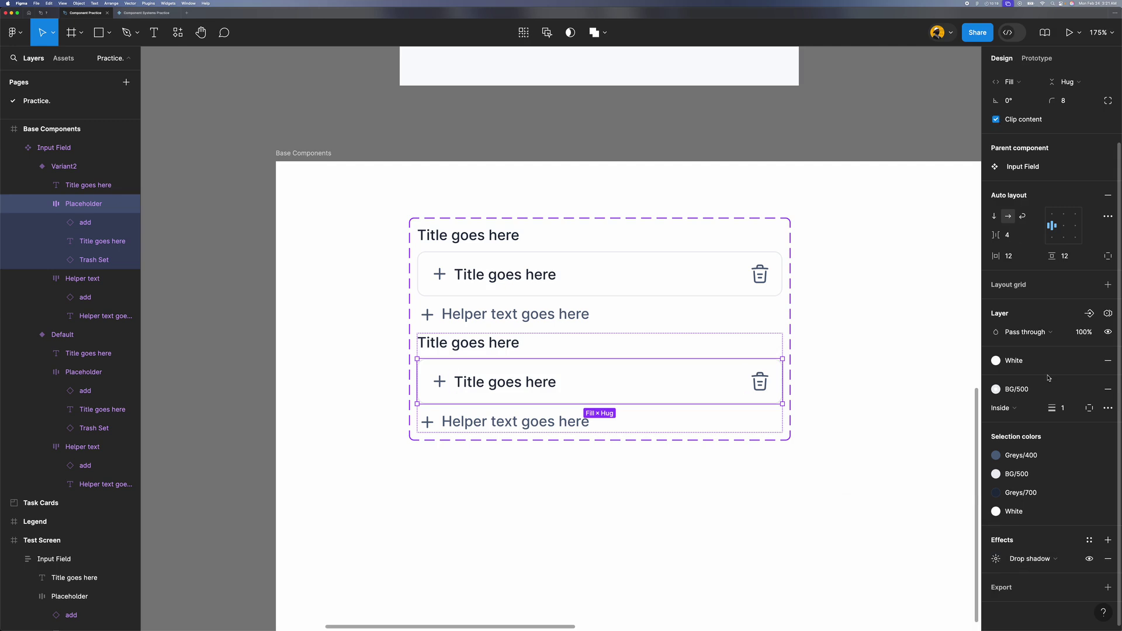
click(997, 559)
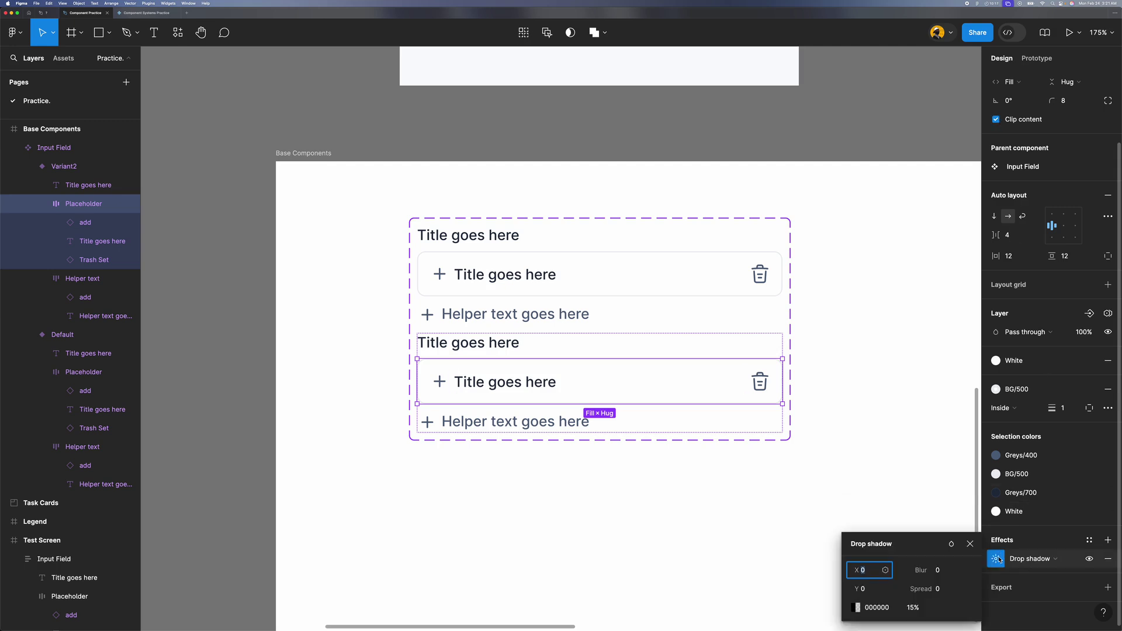
click(947, 590)
text(2)
key(Return)
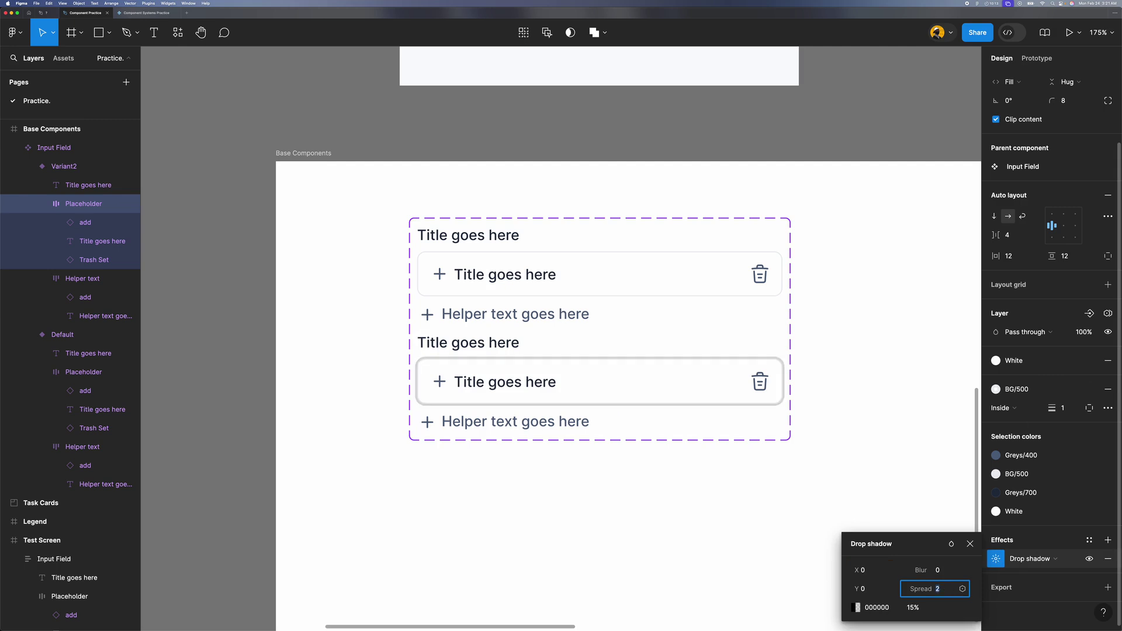
Step: Change the Placeholder's drop shadow to blue 4183E8 at 20% opacity and deselect the frame
click(859, 608)
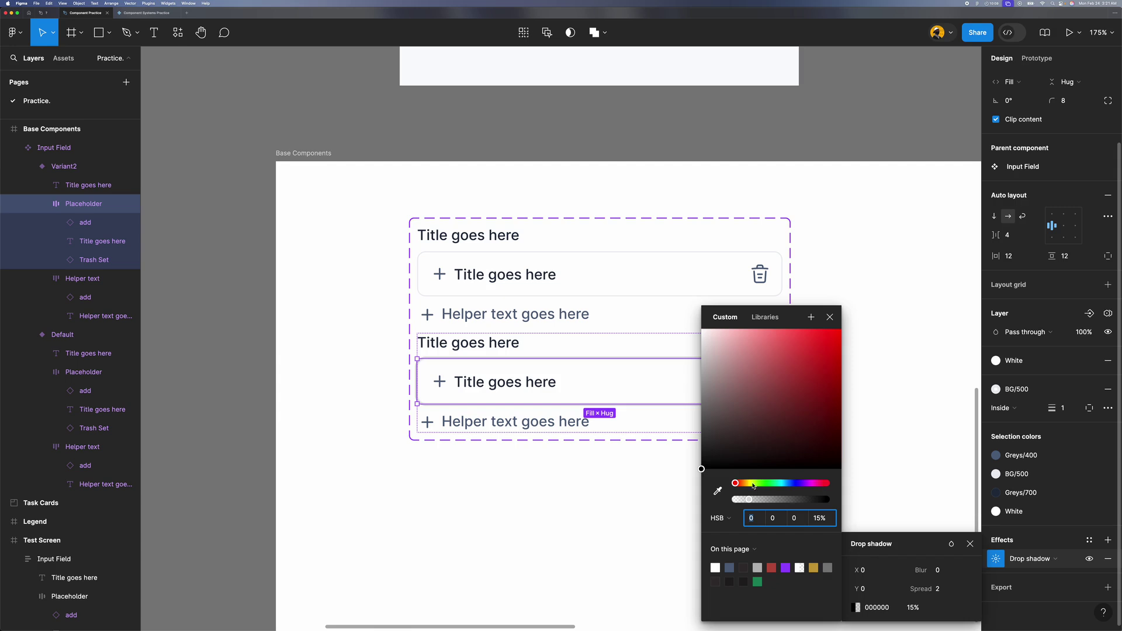
drag(754, 485, 795, 484)
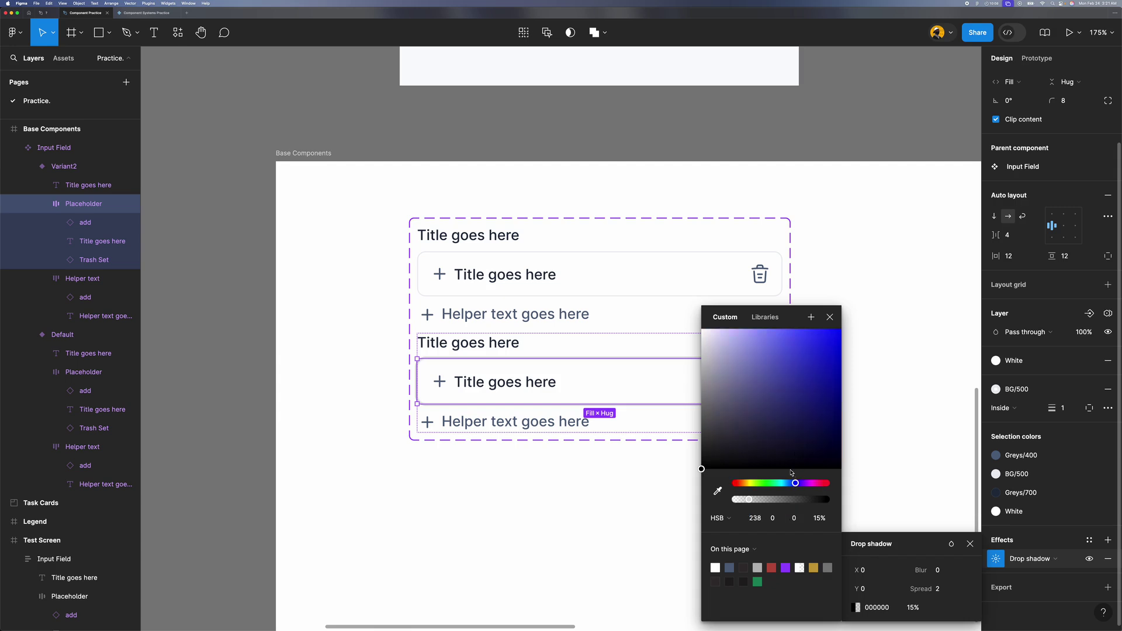
drag(796, 484, 791, 485)
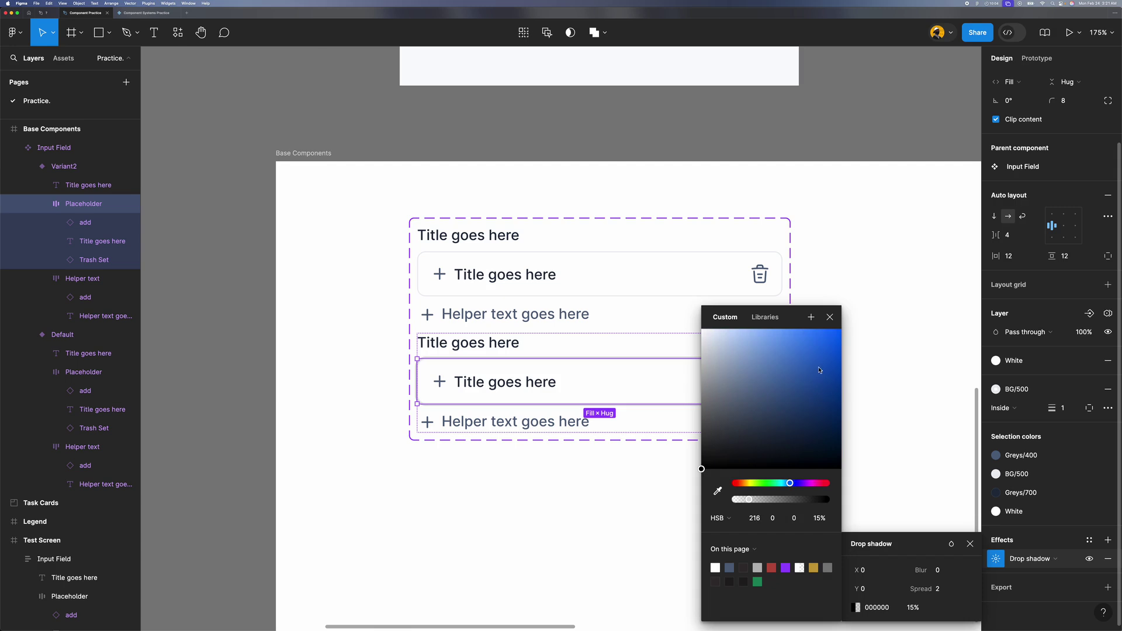
drag(807, 350, 804, 348)
click(915, 609)
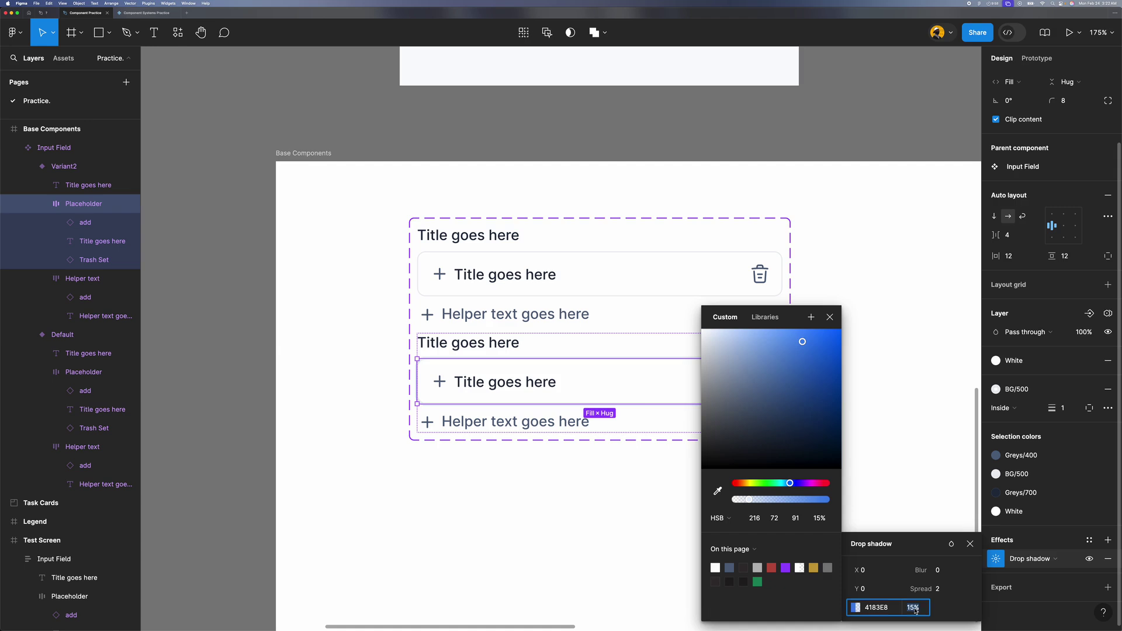
text(20)
click(591, 556)
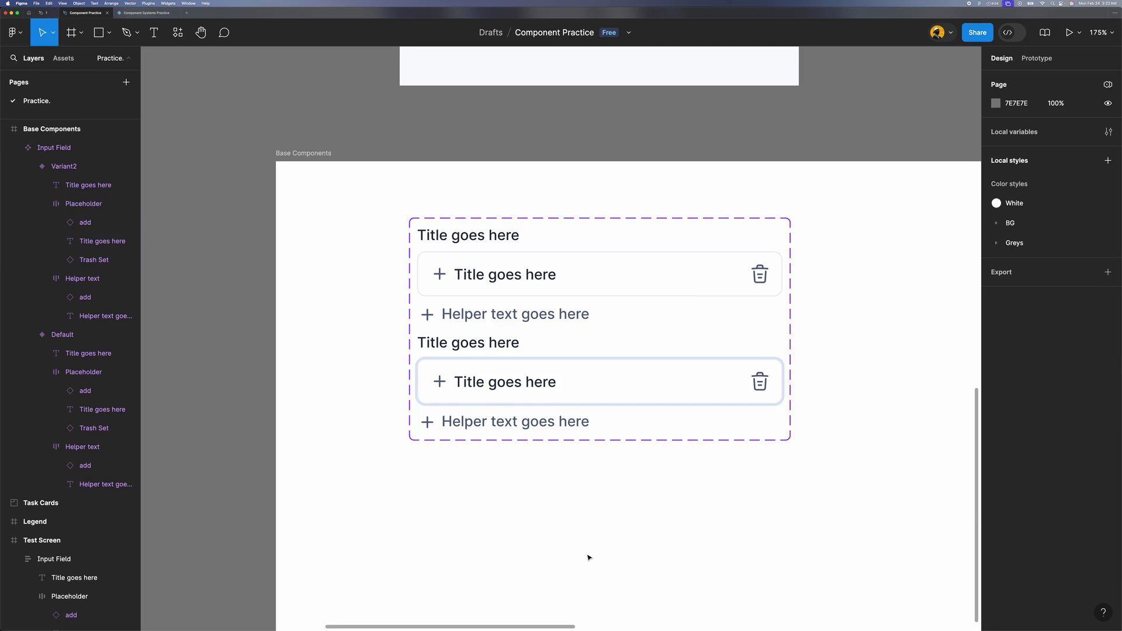
Step: Set the spread of the second variant's Placeholder drop shadow to 1.5 and its opacity to 25%
scroll(619, 446, up, 2)
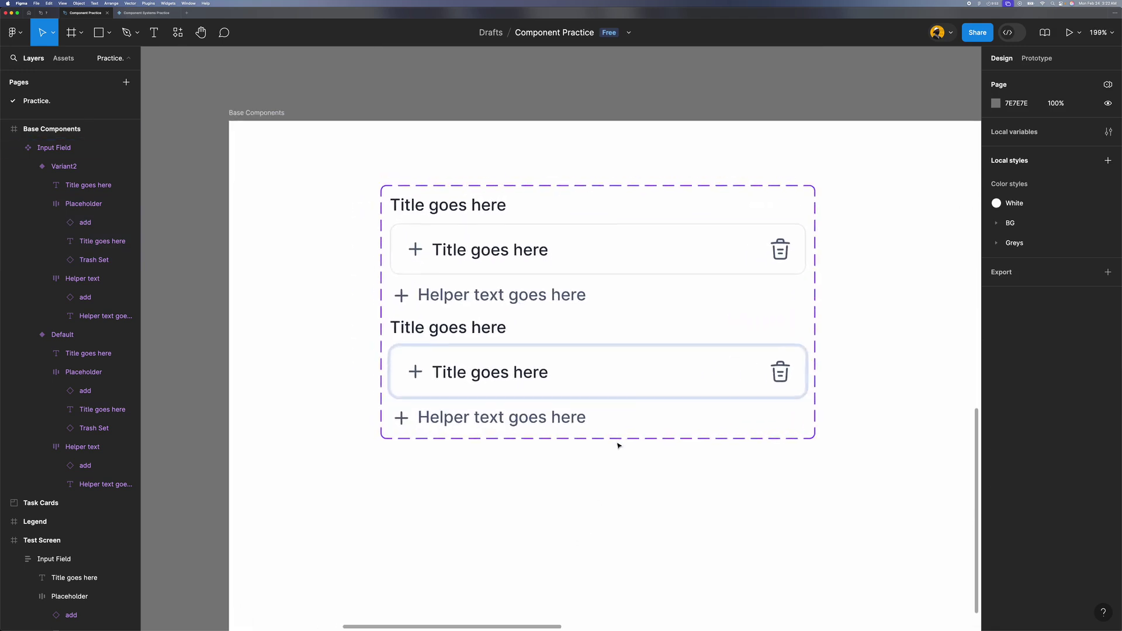
click(637, 378)
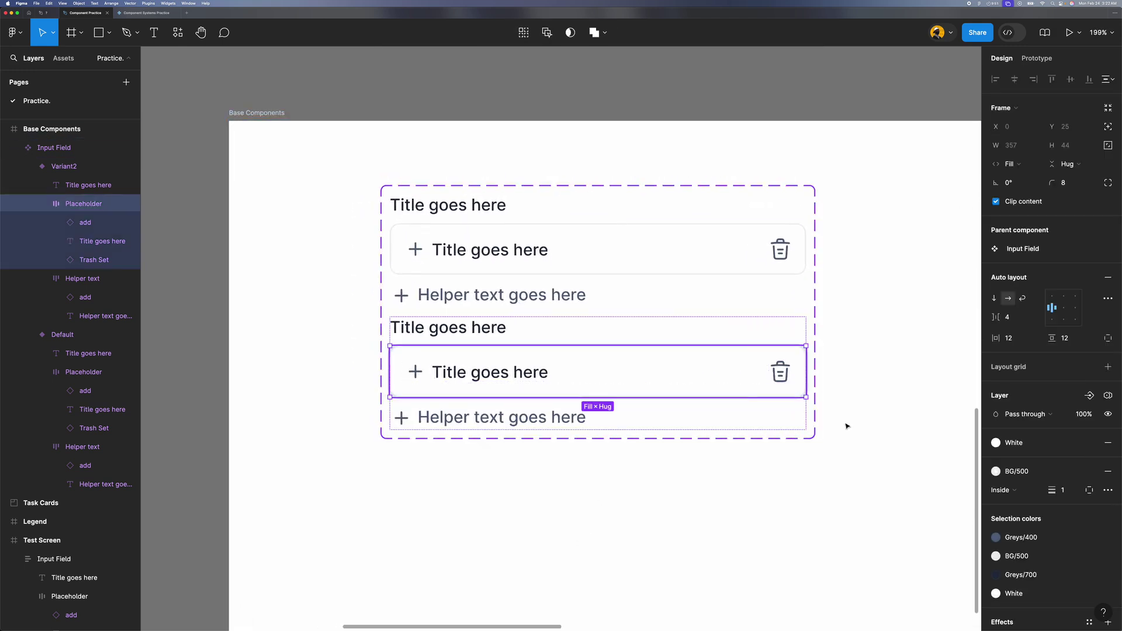
click(852, 371)
click(752, 368)
click(751, 369)
scroll(1024, 526, down, 3)
click(999, 562)
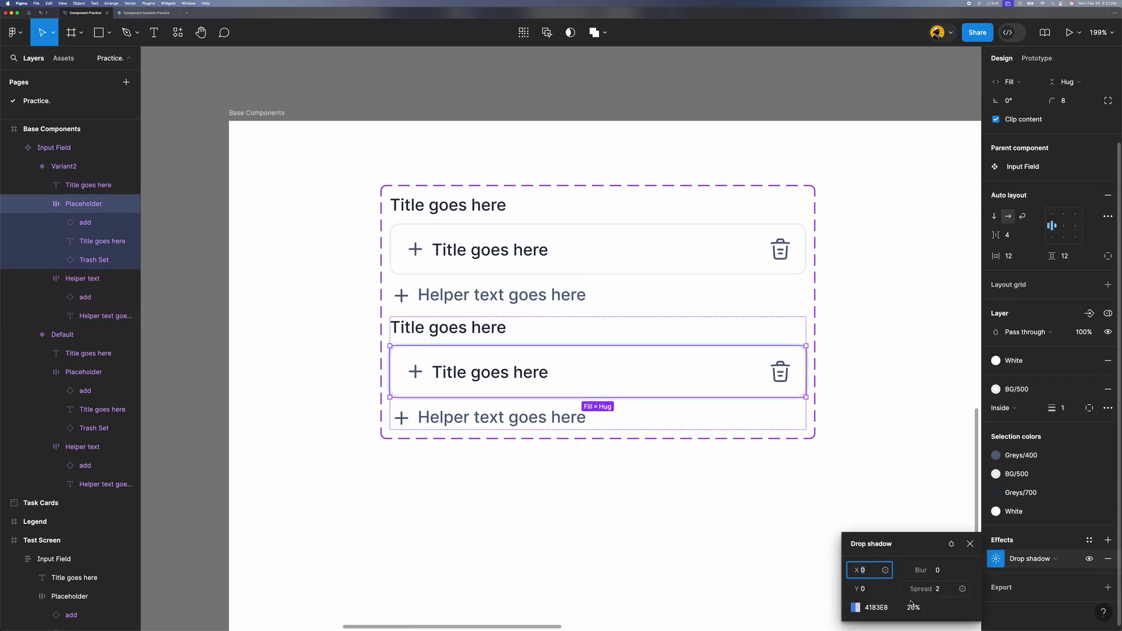
click(944, 592)
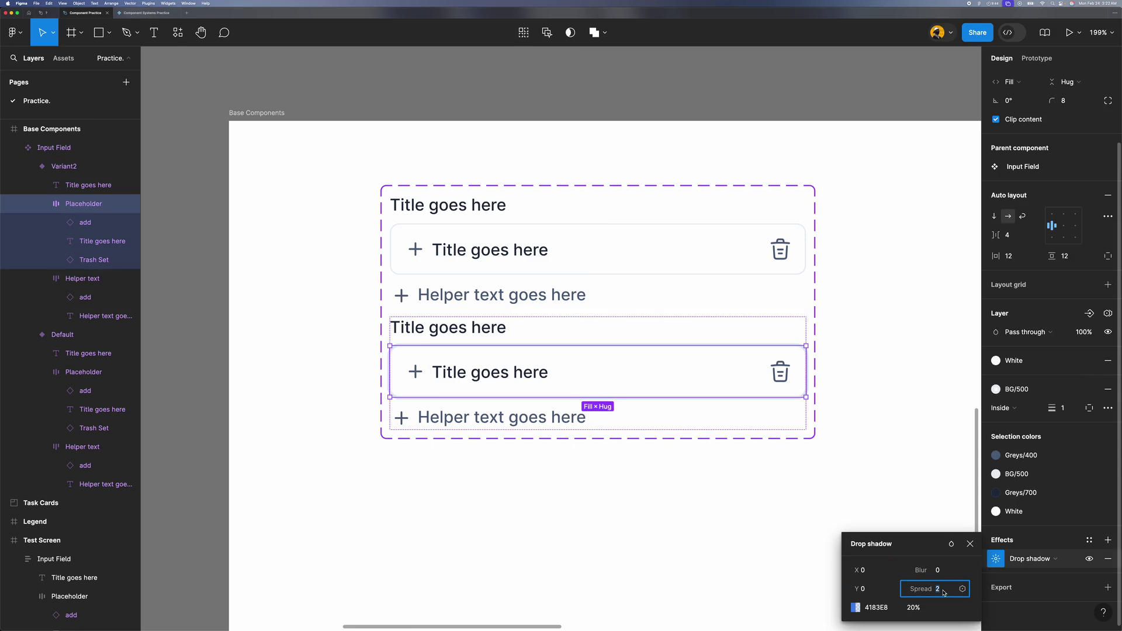
key(Down)
key(Up)
text(1.5)
key(Return)
click(919, 609)
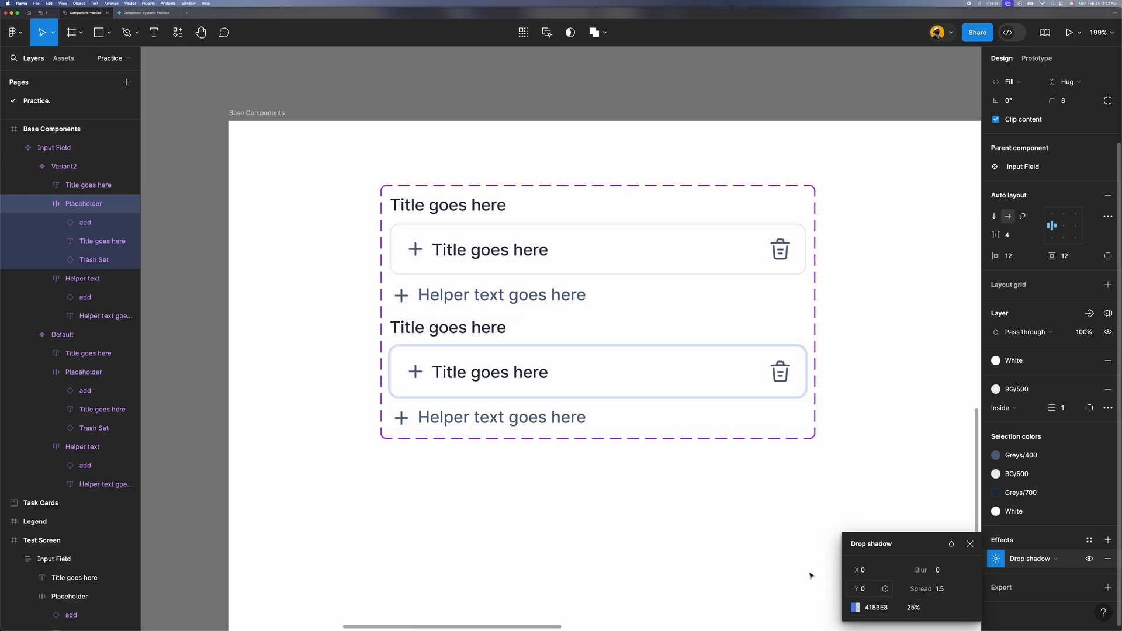
click(735, 526)
Step: Remove the stroke from the Placeholder frame in the second Input Field variant
scroll(735, 526, down, 2)
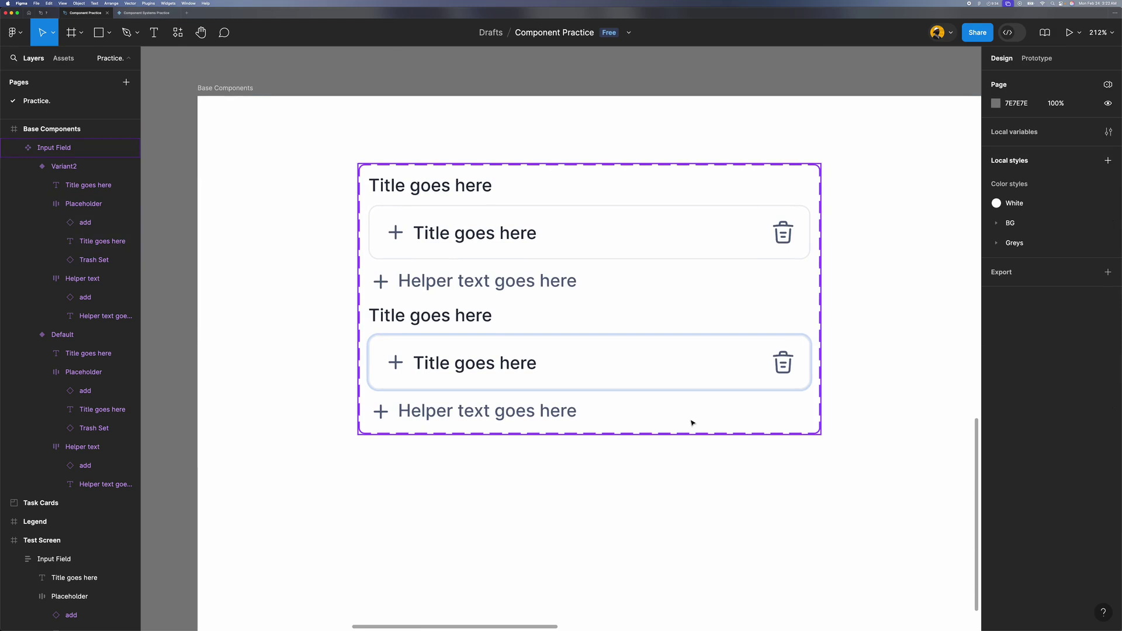
scroll(690, 380, up, 2)
click(683, 349)
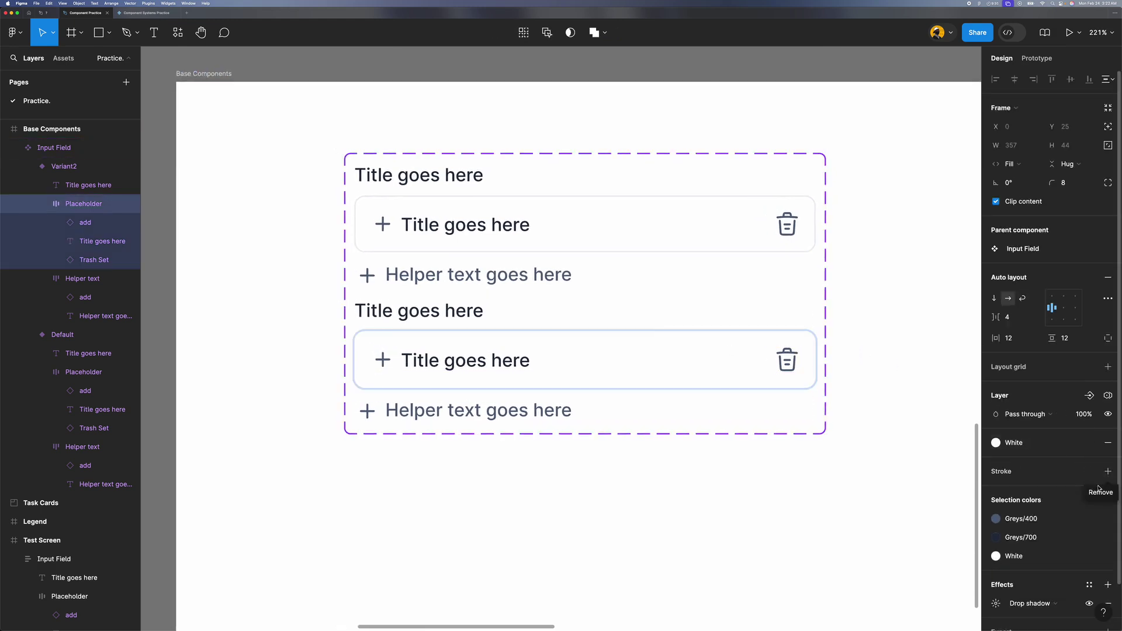
Step: Check the second variant's blue outline with nothing selected, undoing the last action along the way
click(1109, 474)
click(889, 501)
scroll(889, 501, down, 2)
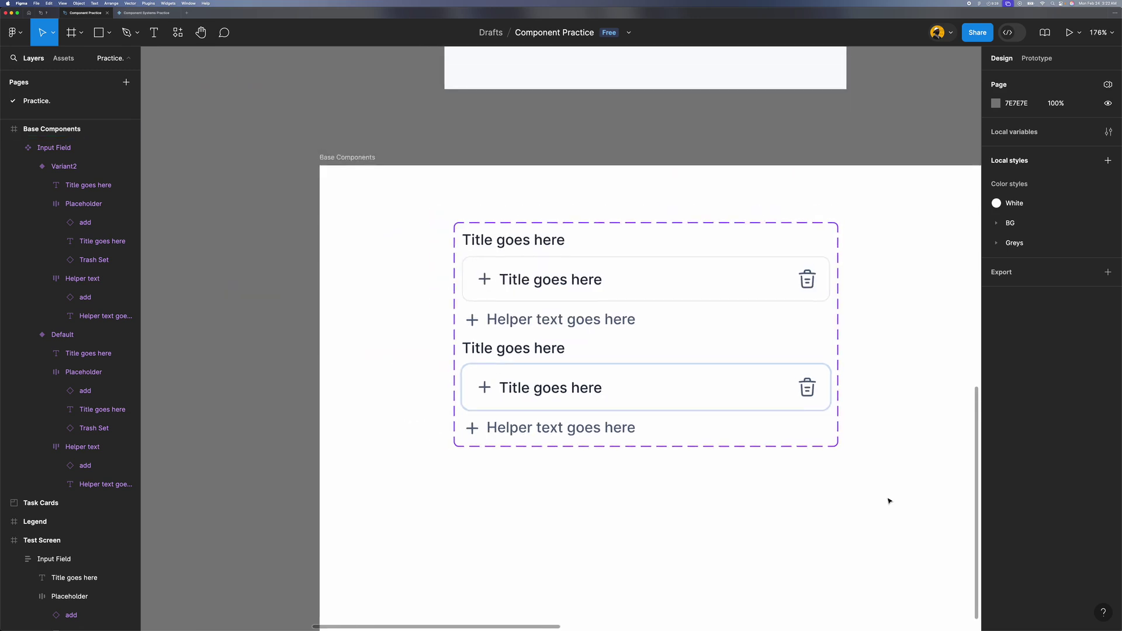
scroll(865, 478, up, 3)
key(super+z)
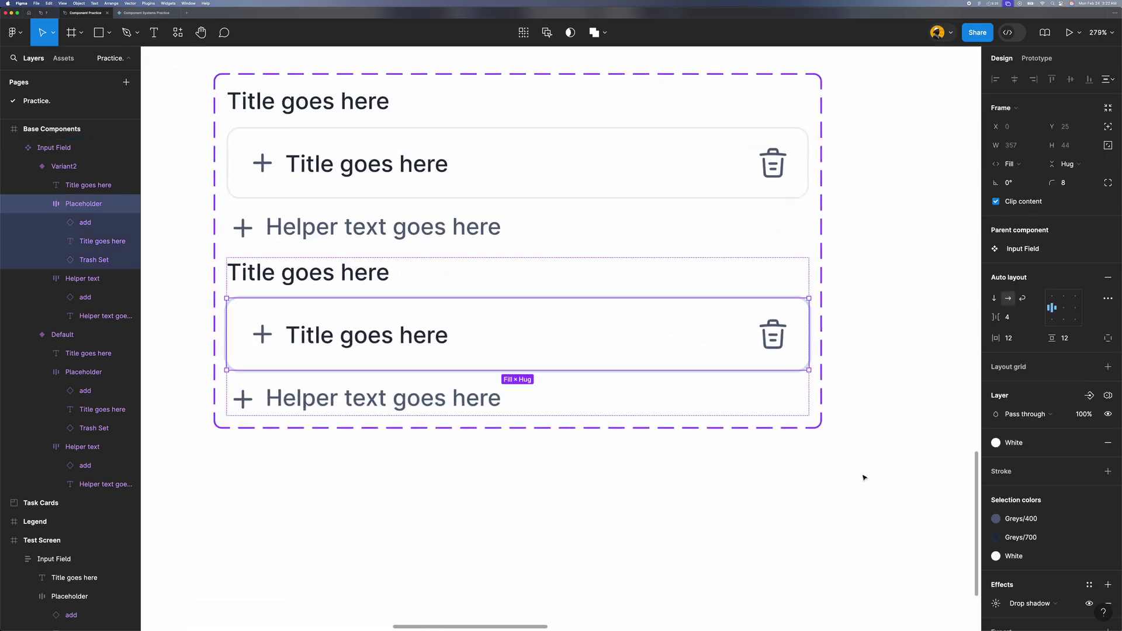
click(865, 477)
scroll(865, 474, down, 3)
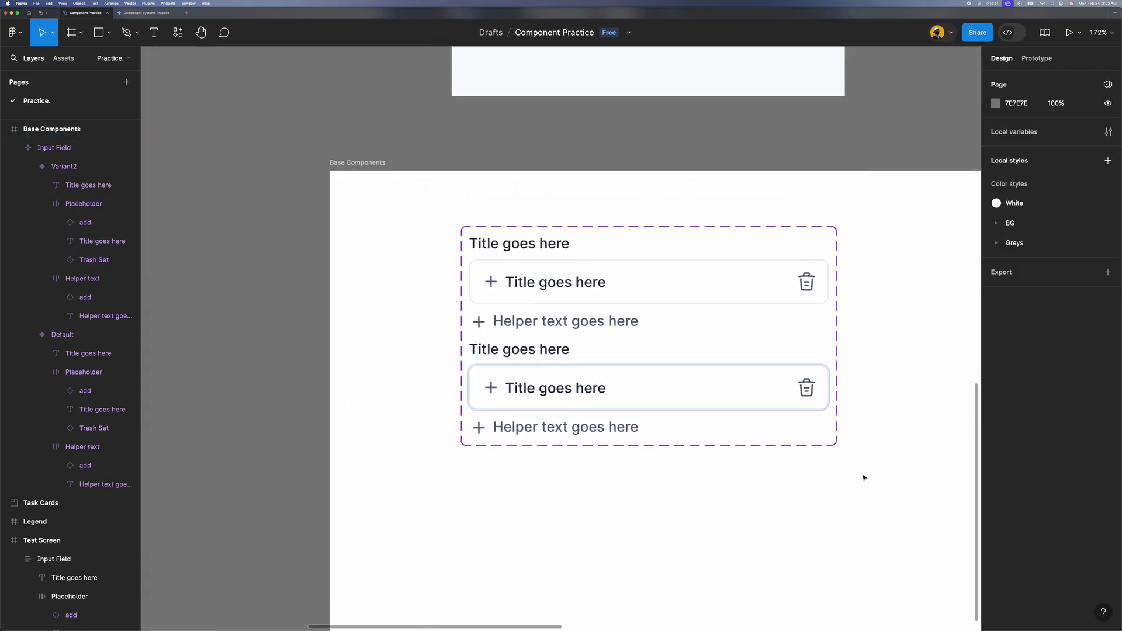
Step: Set the second Input Field variant's Property 1 value to Focused
scroll(840, 424, up, 1)
click(657, 398)
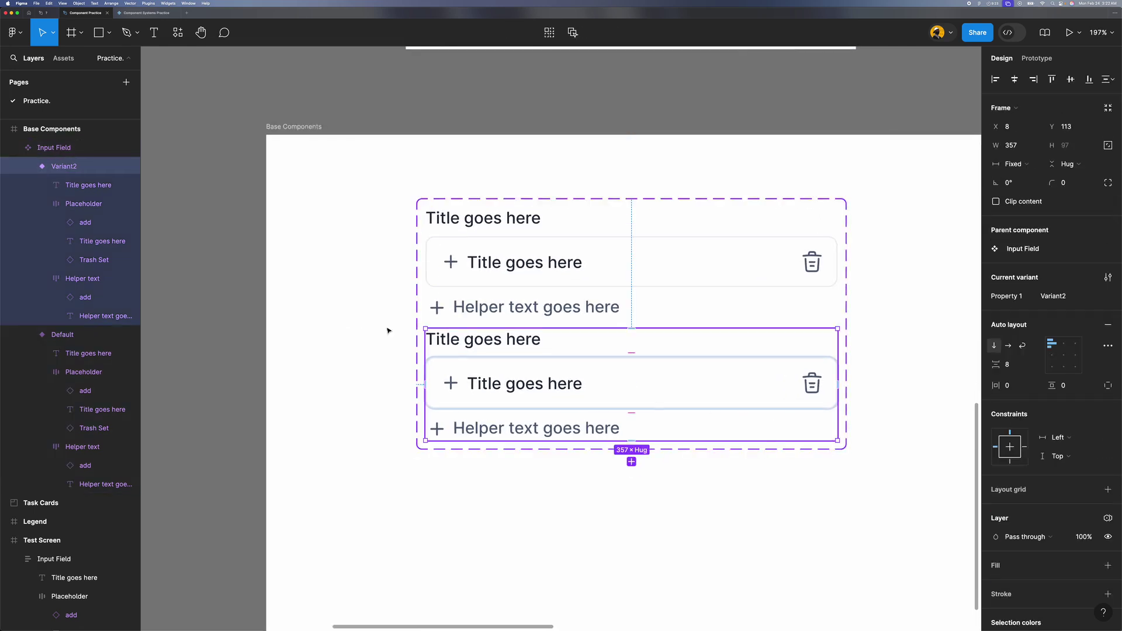
click(1065, 297)
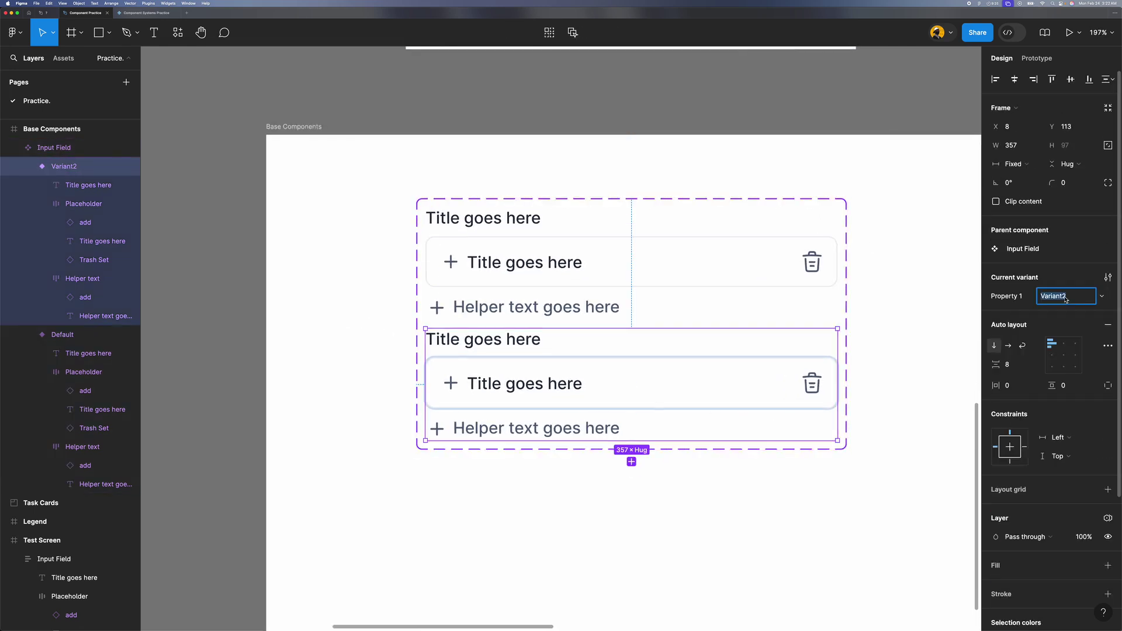
text(Focused)
key(Return)
Step: Add a third variant to the Input Field component set based on the Default variant
click(608, 292)
click(631, 340)
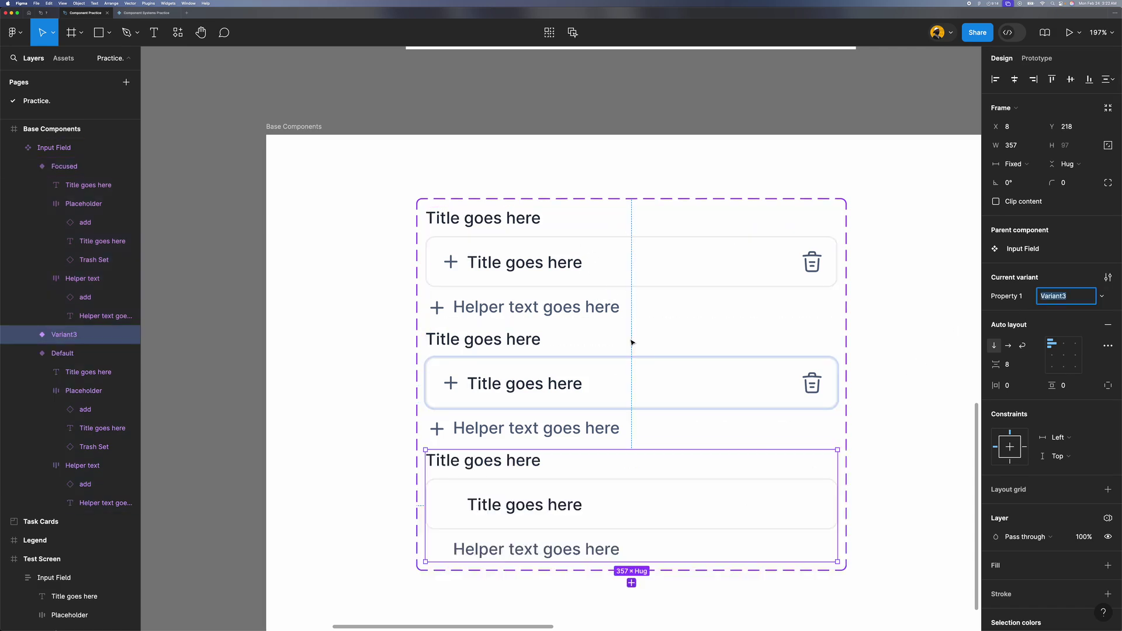
scroll(625, 427, down, 2)
scroll(625, 426, down, 1)
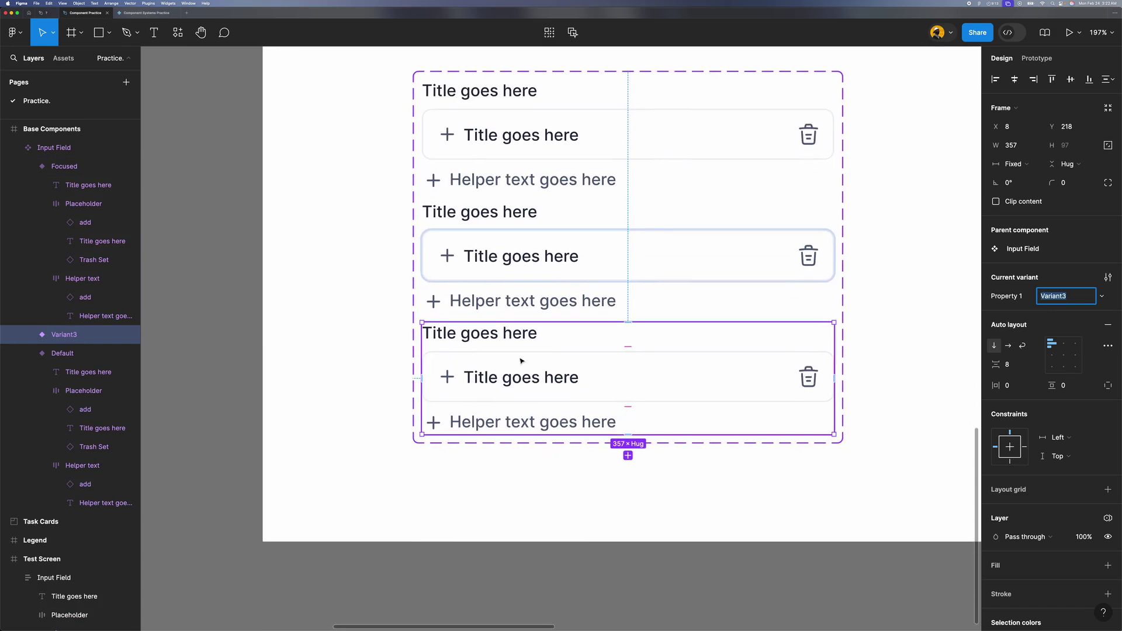
Step: Detach the BG/500 colour style from the stroke of the third variant's Placeholder frame
double_click(630, 373)
scroll(1010, 407, down, 2)
click(1089, 409)
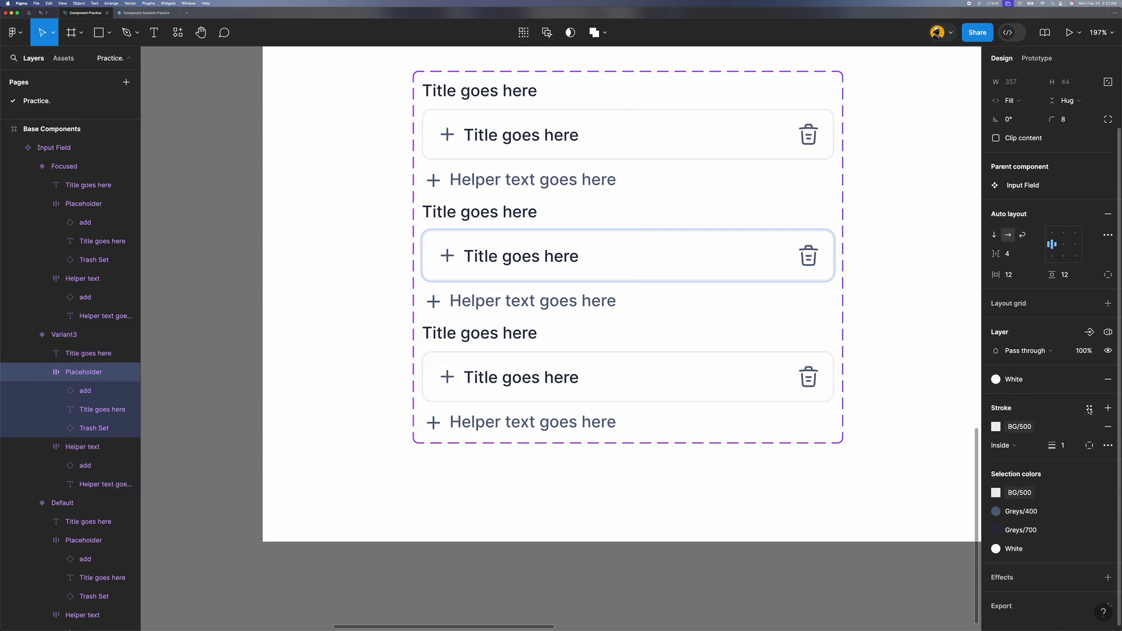
click(1090, 426)
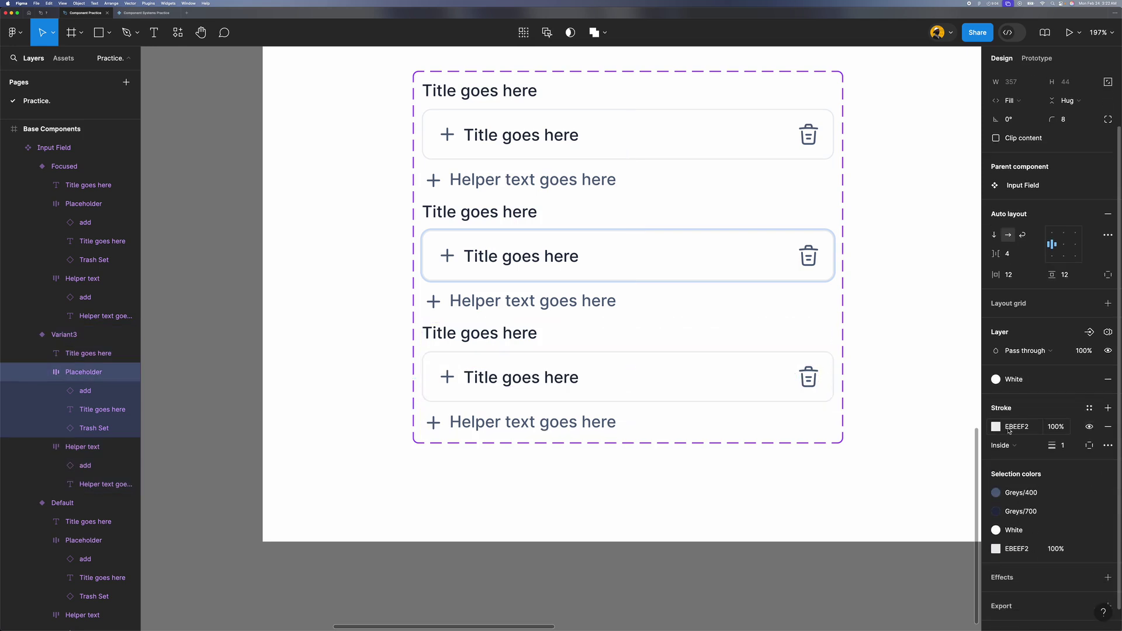
Step: Change the third variant's Placeholder stroke to red F4756C and deselect the frame
click(996, 427)
drag(930, 489, 881, 485)
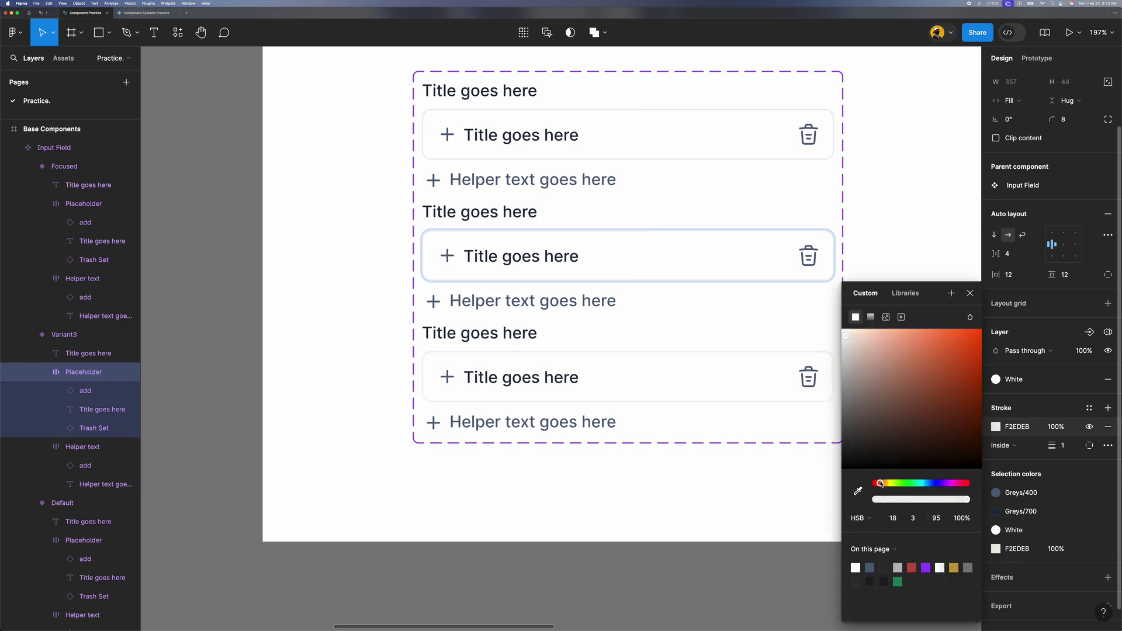
drag(879, 484, 877, 485)
drag(967, 353, 958, 346)
drag(949, 344, 921, 341)
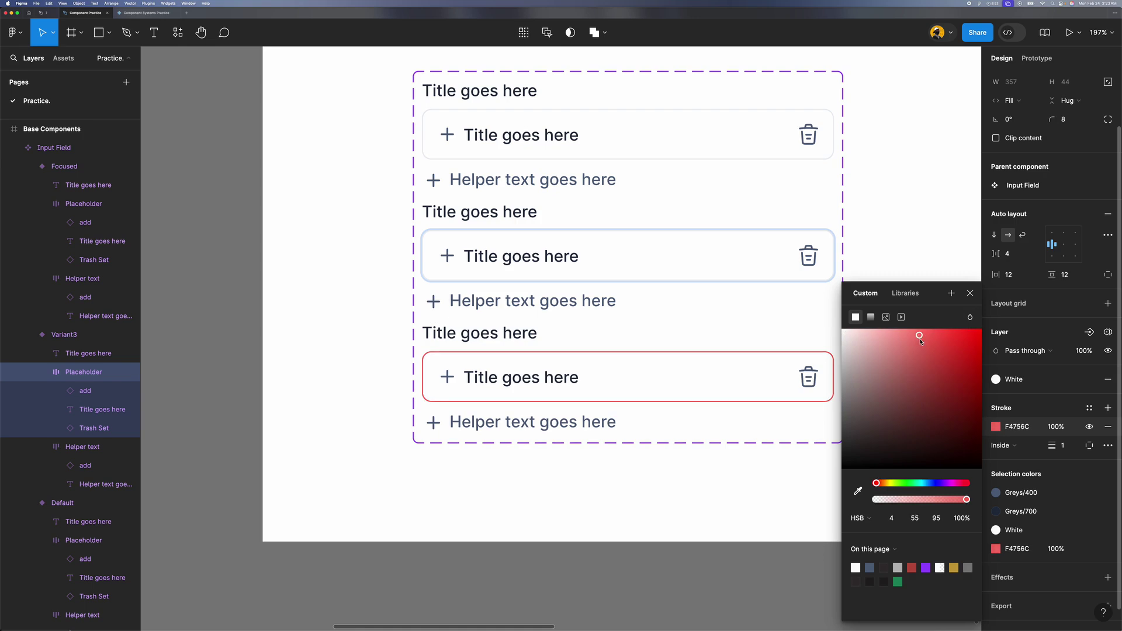
click(669, 481)
scroll(669, 481, down, 3)
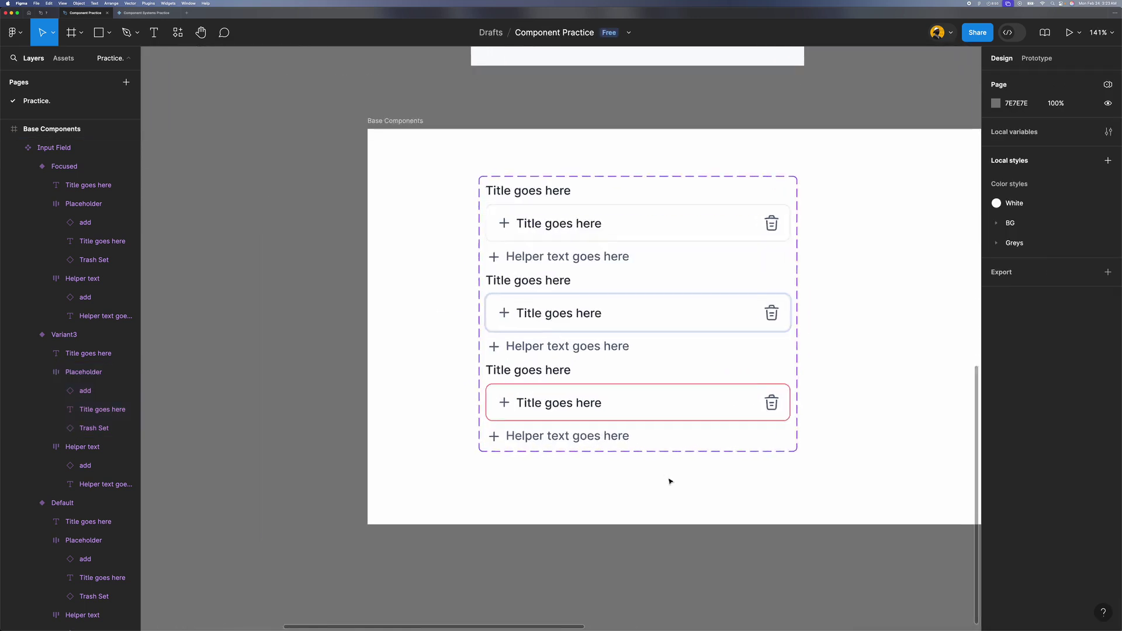
scroll(670, 481, up, 3)
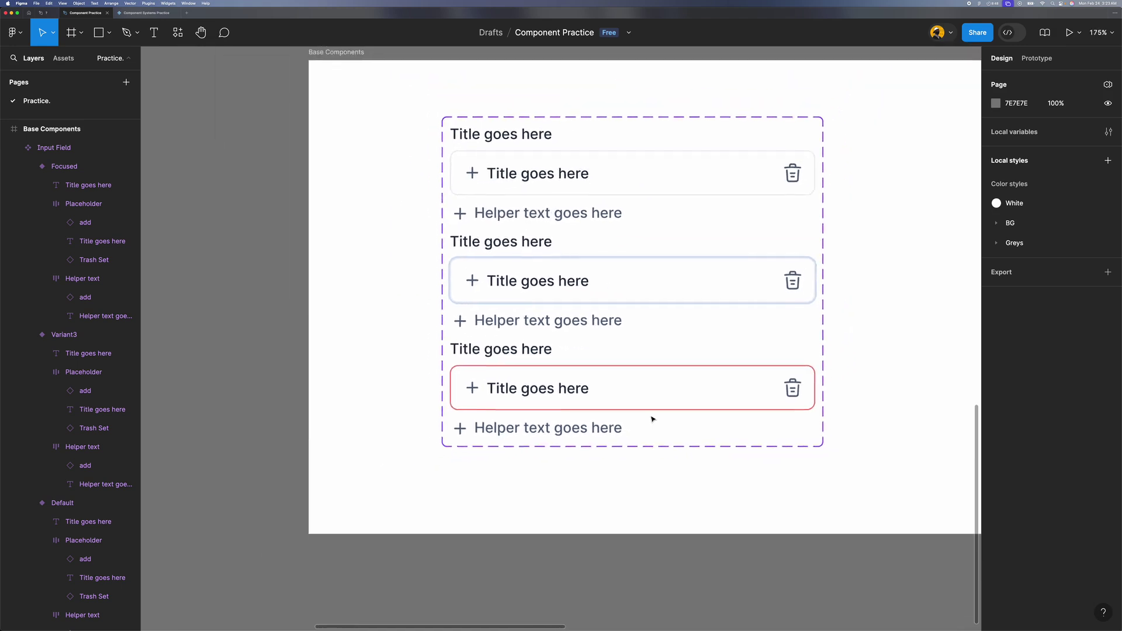
scroll(591, 408, down, 2)
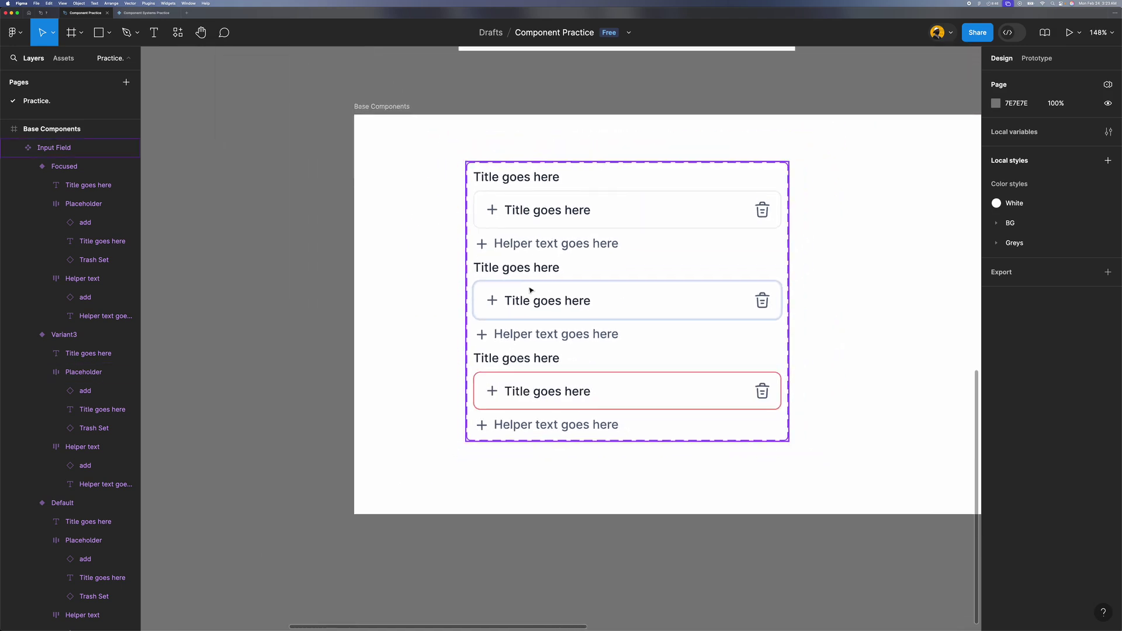
scroll(637, 313, down, 1)
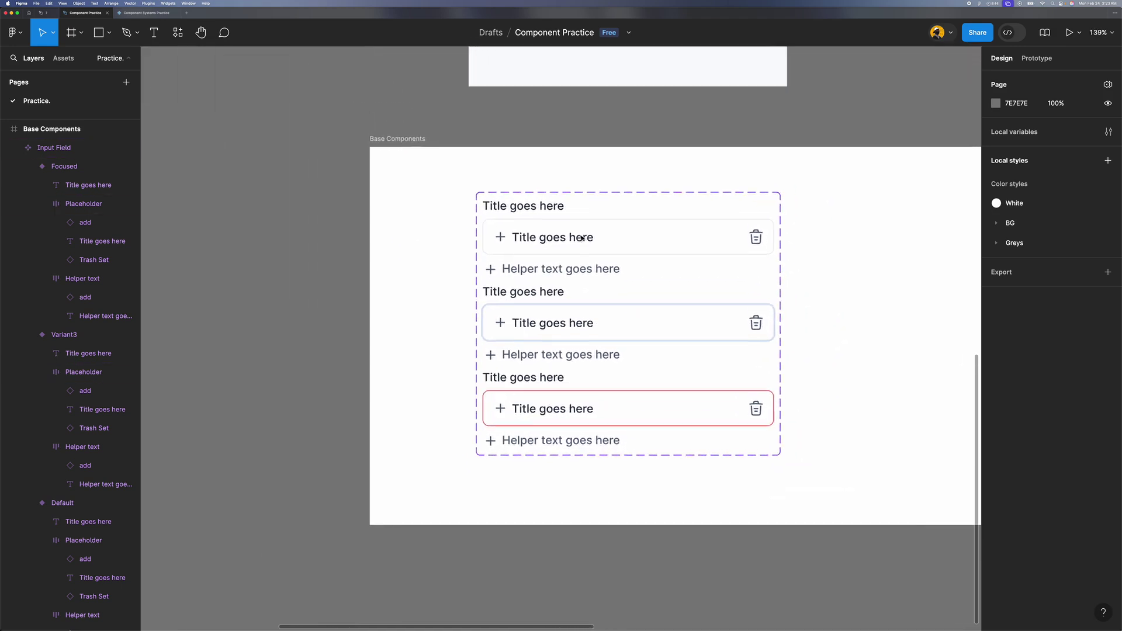
scroll(581, 245, down, 1)
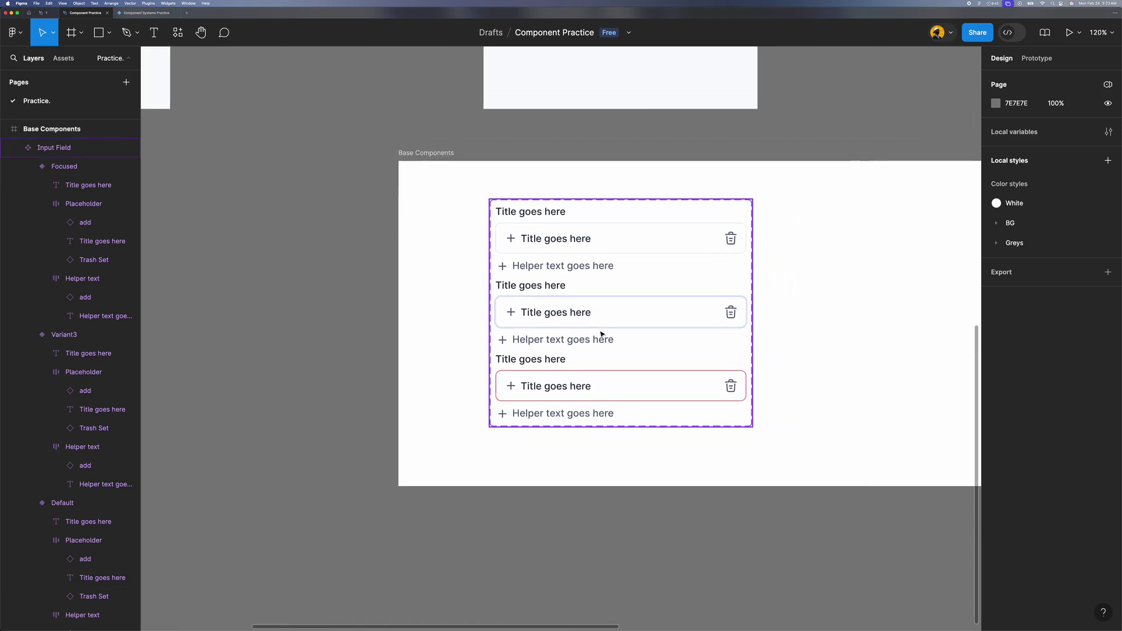
Step: Set the third Input Field variant's Property 1 value to Error and deselect it
scroll(602, 334, up, 3)
click(592, 407)
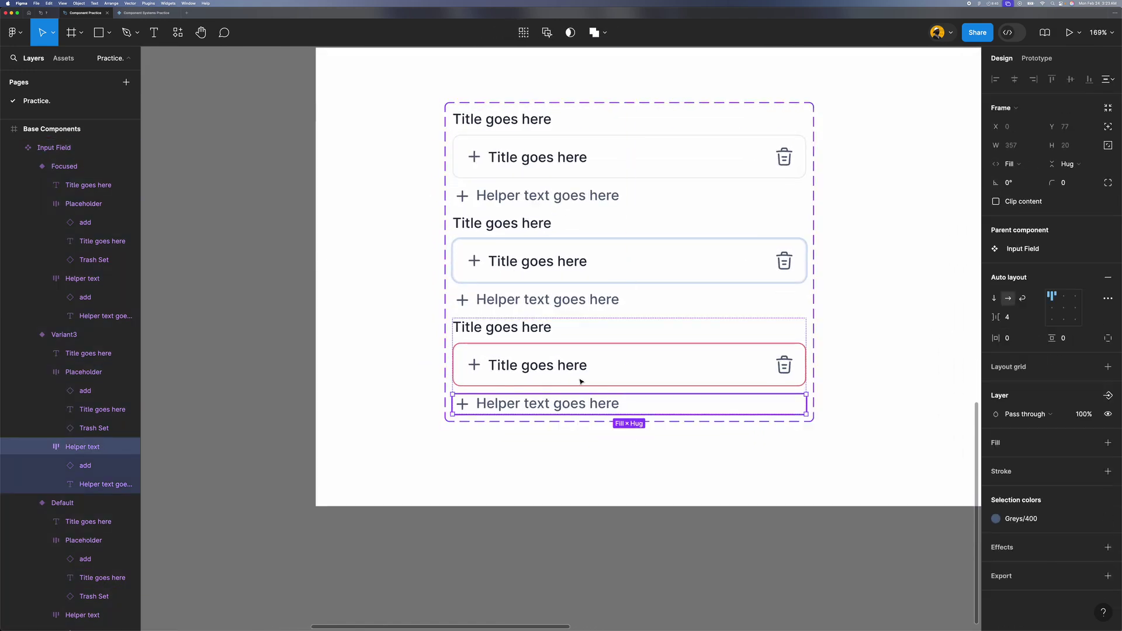
click(627, 348)
key(Escape)
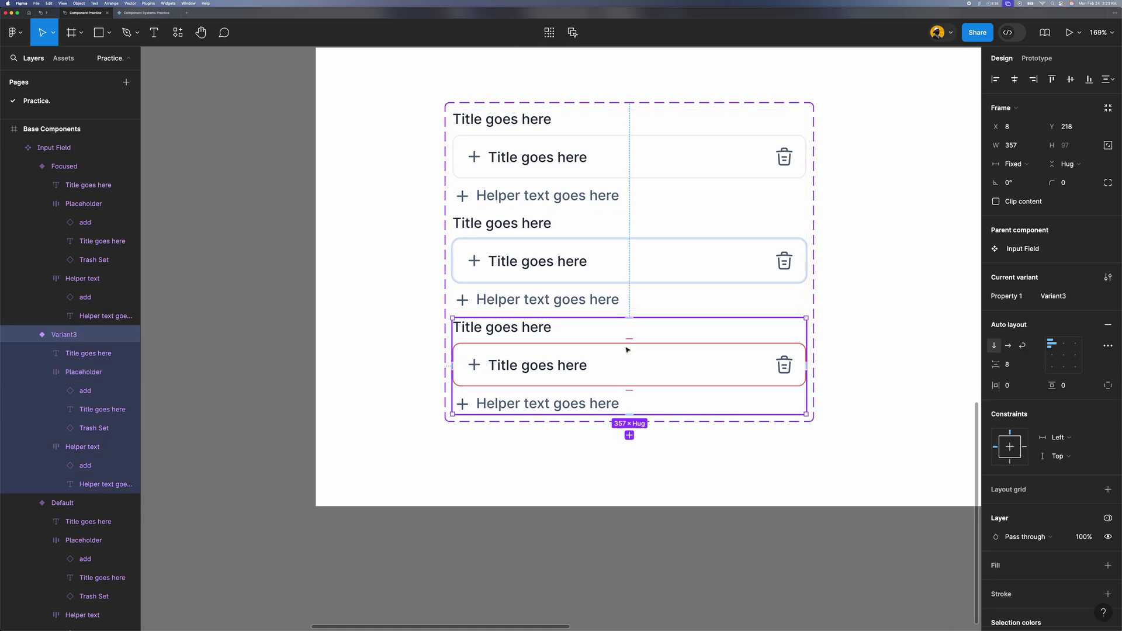
click(1071, 299)
text(Er)
key(Return)
click(892, 300)
Step: Move the whole Input Field component set to about X 34, Y 27 within the Base Components frame
scroll(893, 301, down, 5)
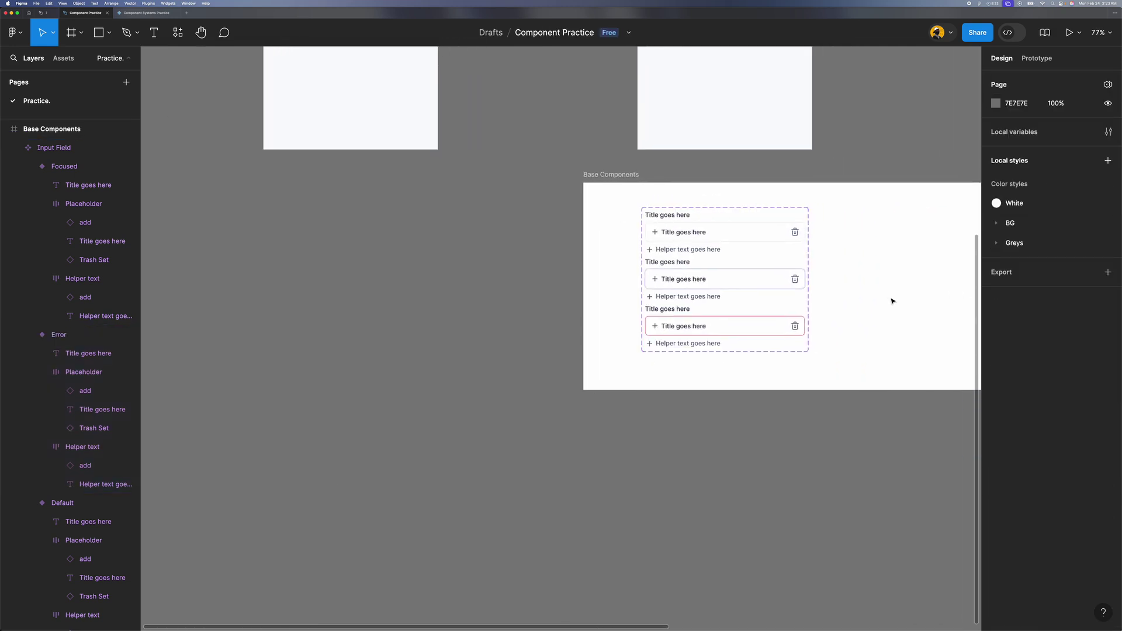
scroll(892, 301, up, 3)
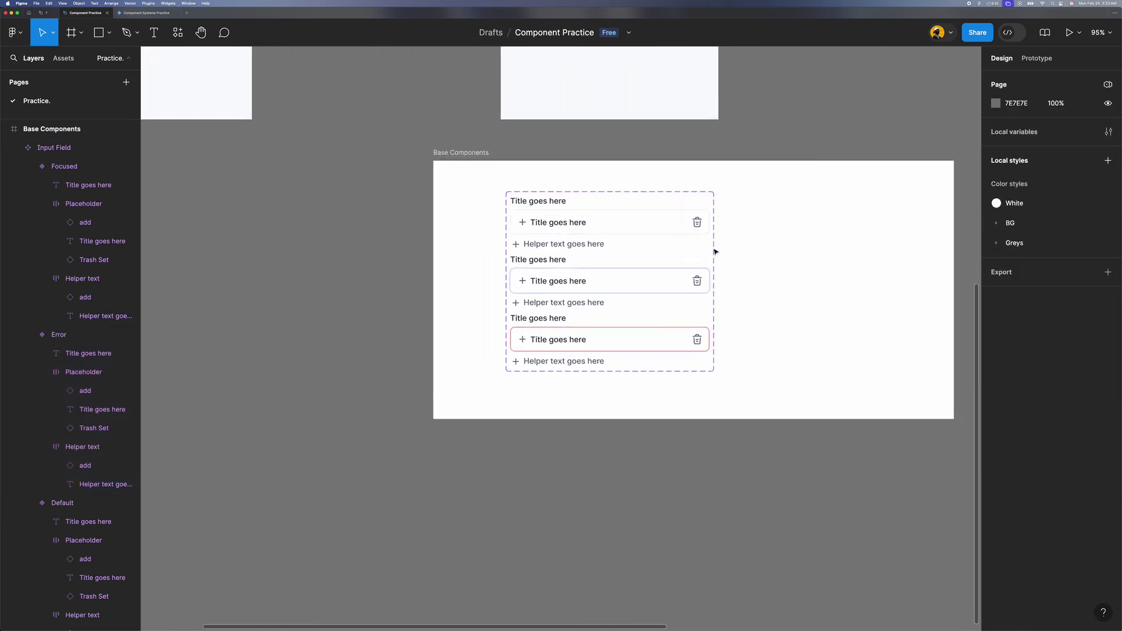
click(657, 232)
scroll(657, 233, up, 1)
scroll(657, 233, up, 4)
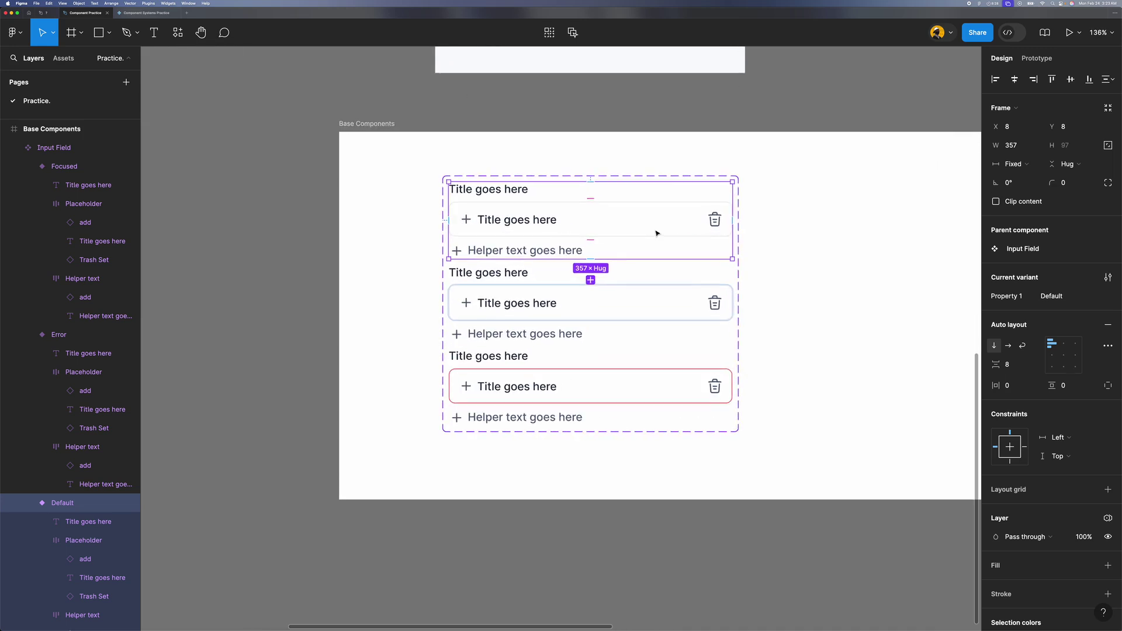
click(809, 188)
click(627, 177)
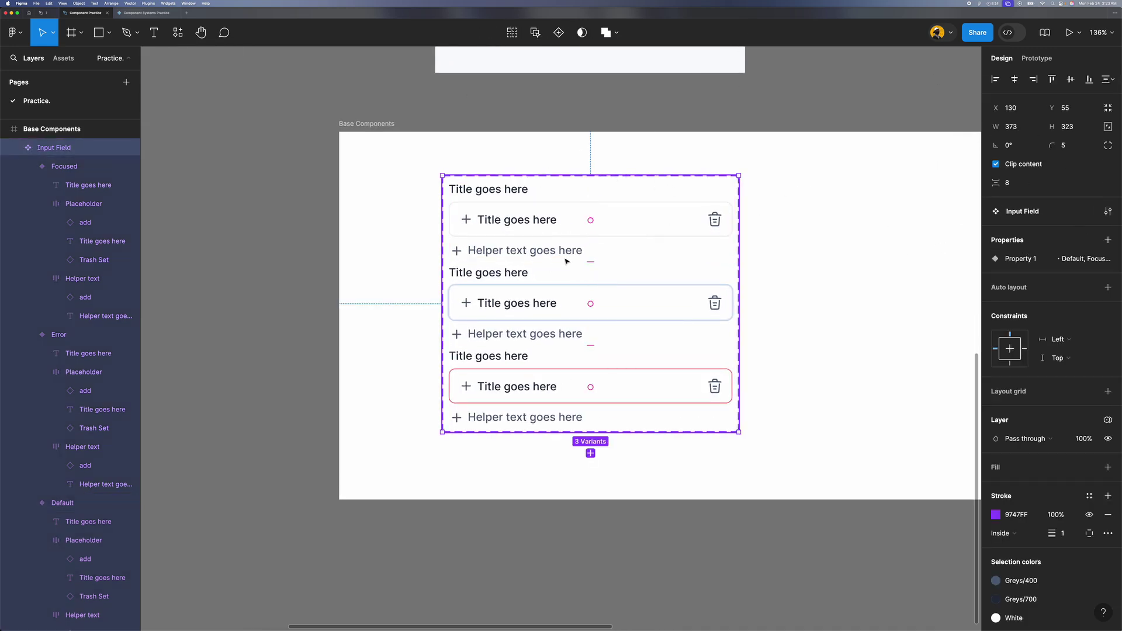
drag(587, 276, 512, 254)
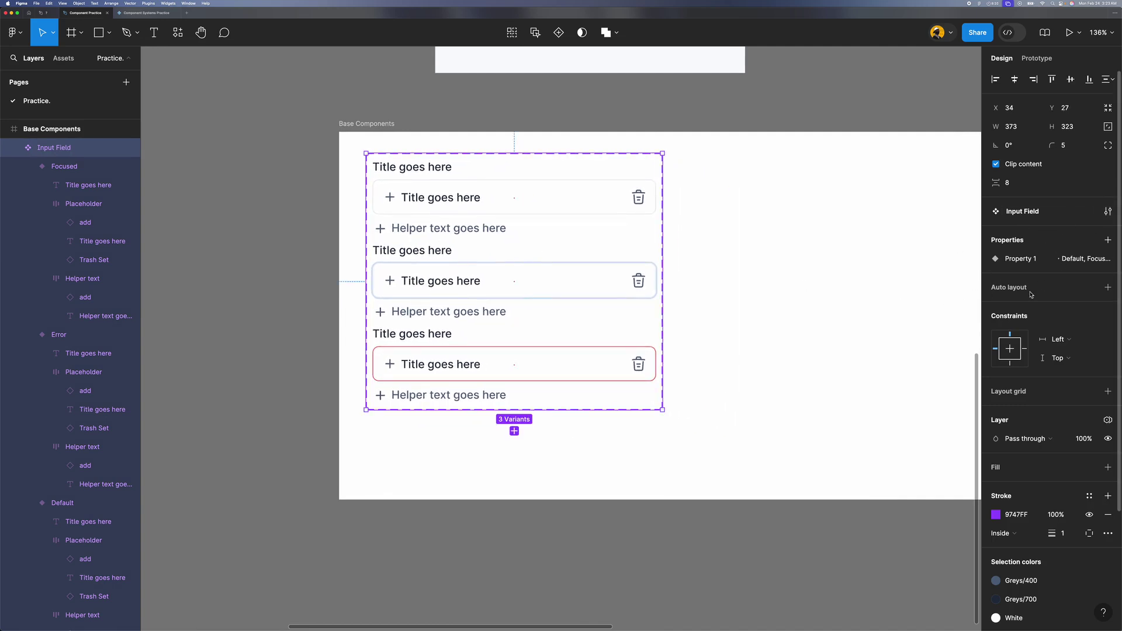
Step: Review the property types that can be created for the Input Field component set
click(1107, 242)
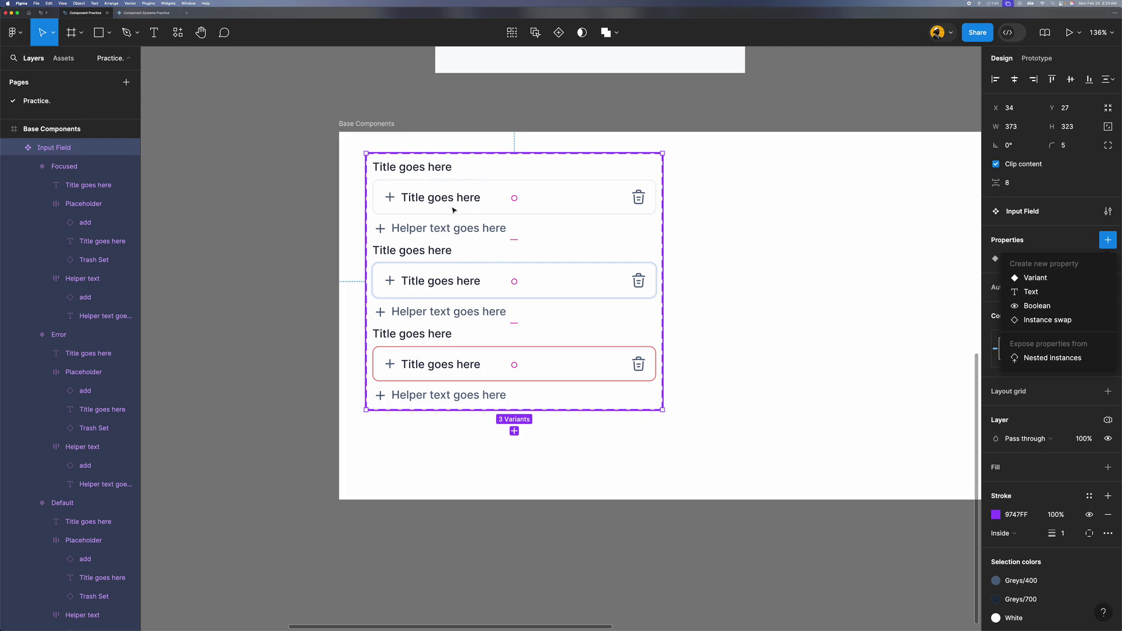
scroll(497, 278, down, 5)
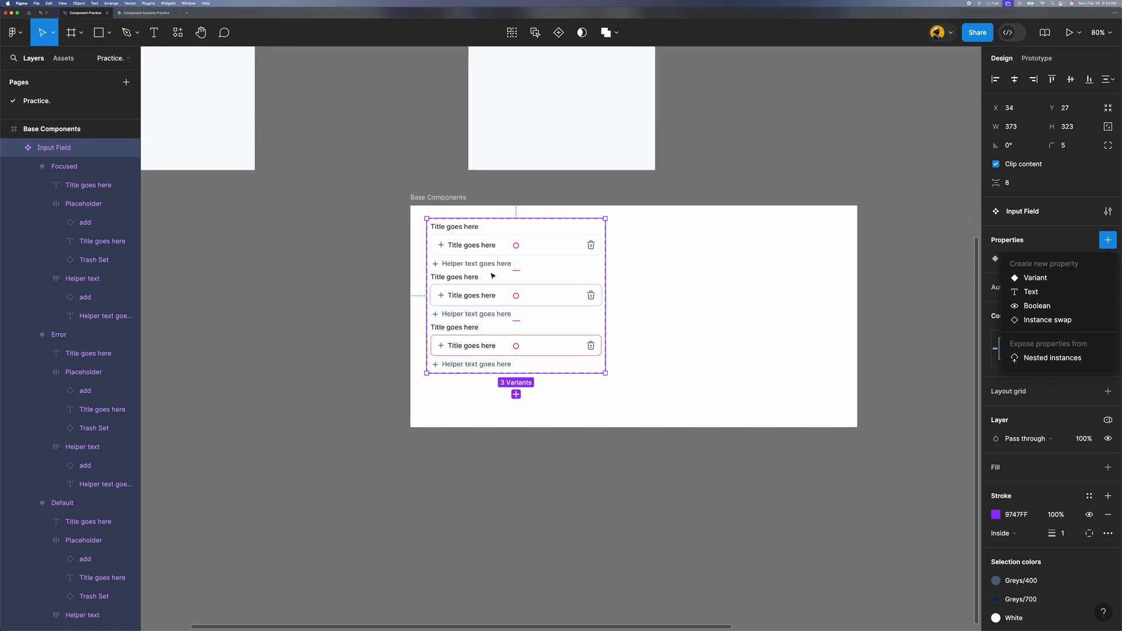
scroll(492, 276, up, 4)
click(494, 243)
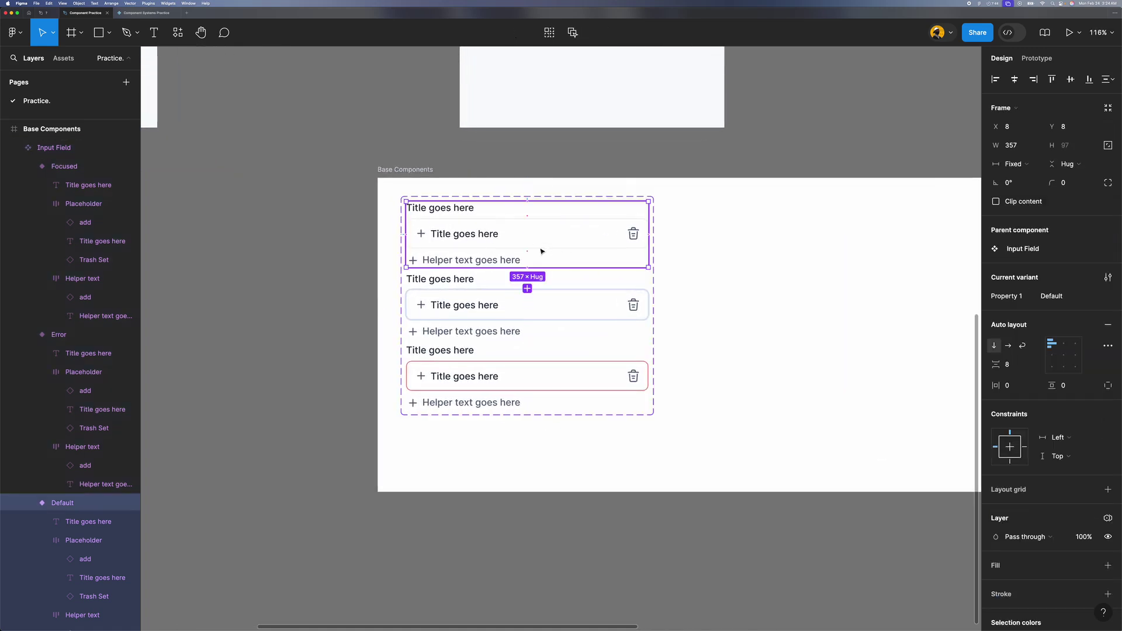
Step: Place an Input Field instance from the file's Base Components assets beside the component set, at about X 447, Y 37
click(343, 220)
click(64, 58)
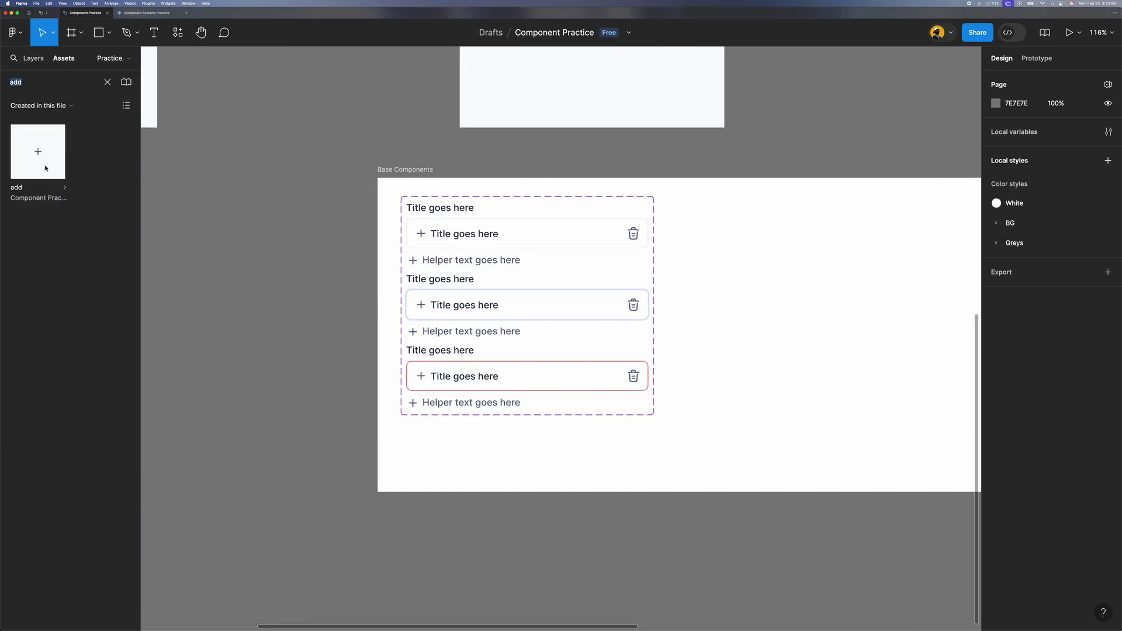
click(108, 82)
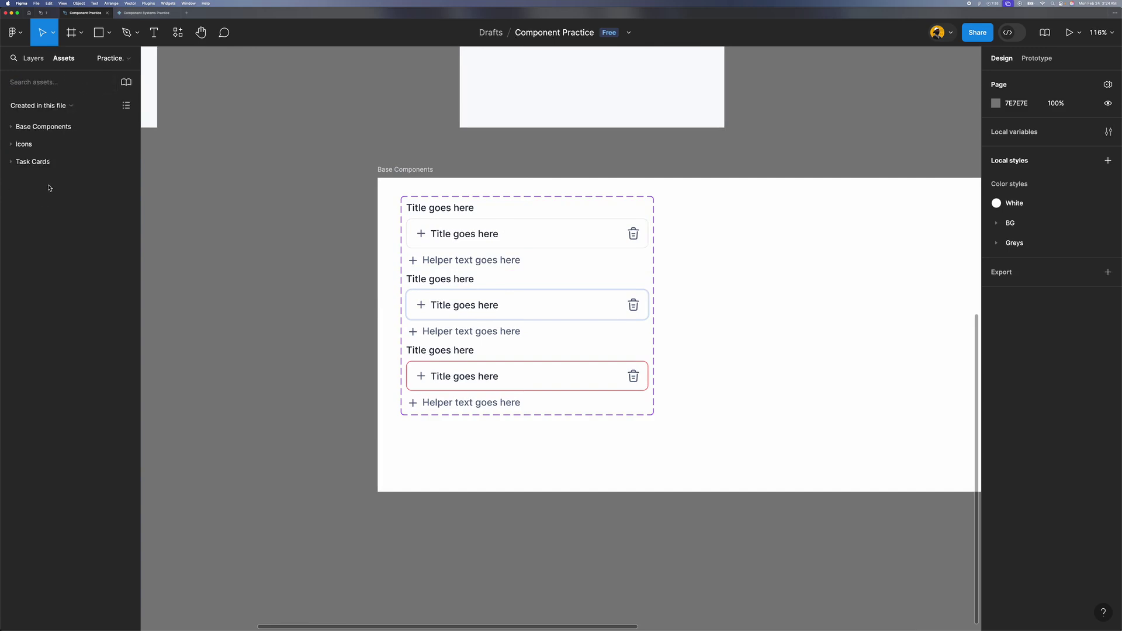
click(14, 132)
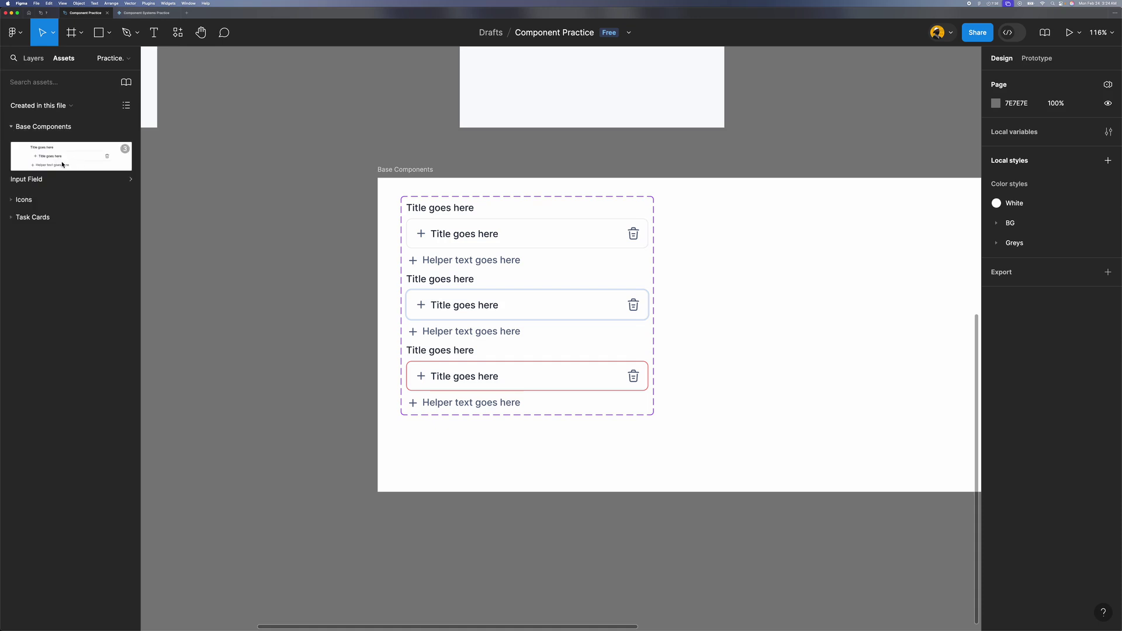
drag(63, 164, 792, 251)
scroll(752, 266, up, 2)
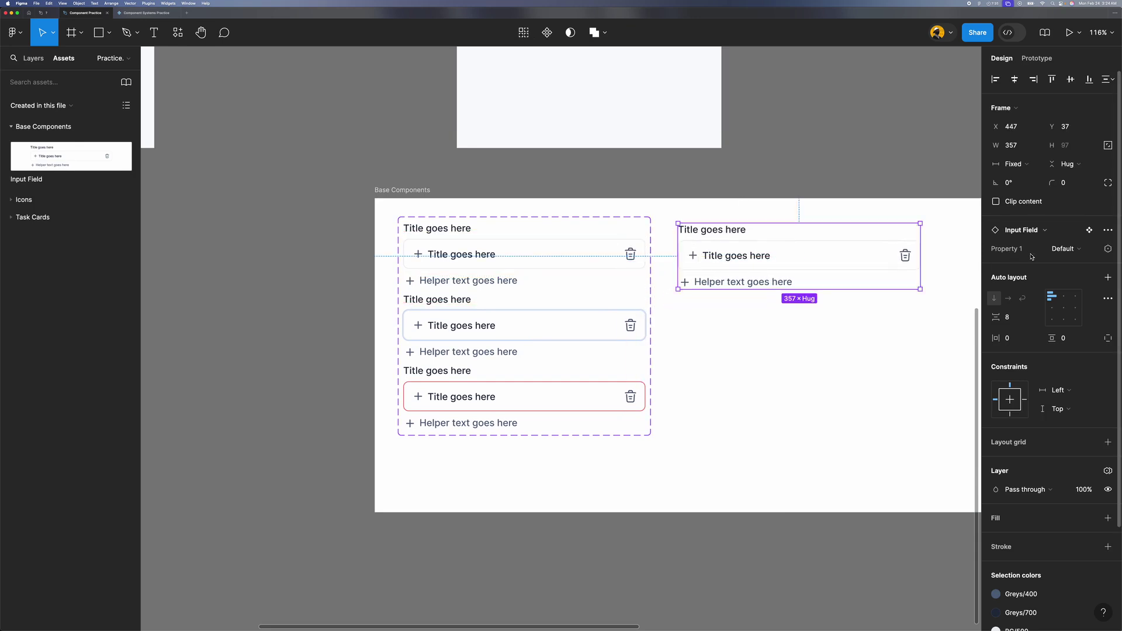
Step: Switch the placed Input Field instance's Property 1 to Error and deselect it
click(1070, 252)
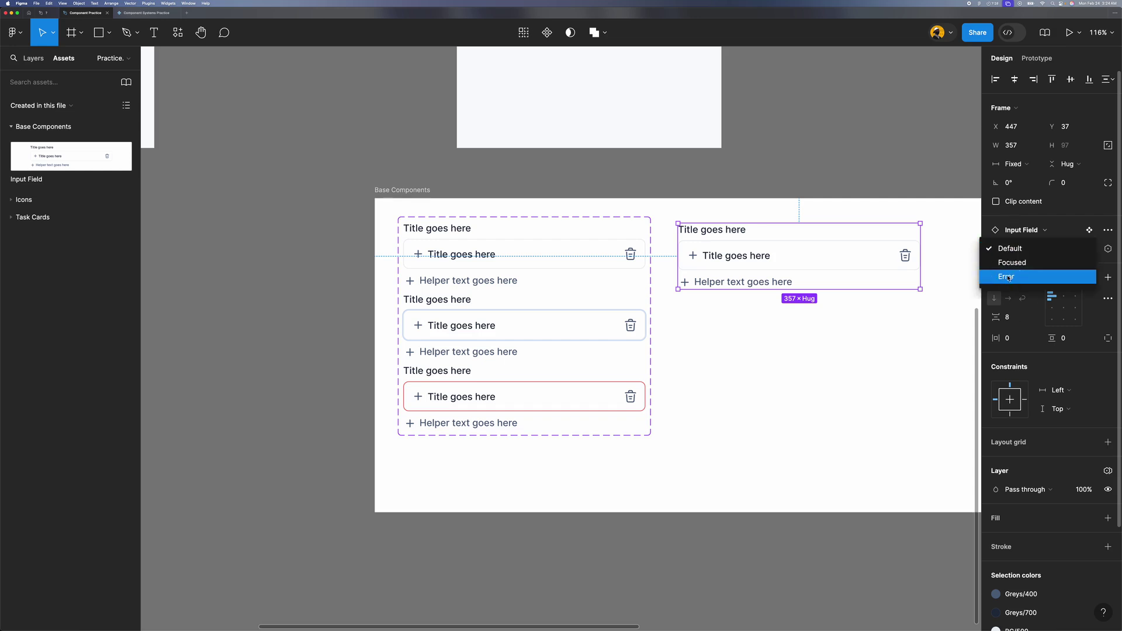
click(1029, 277)
click(830, 345)
Step: Create a text property named Placeholder from the title text inside the Default variant's Placeholder frame, keeping the value "Title goes here"
click(543, 292)
scroll(542, 292, up, 1)
click(704, 310)
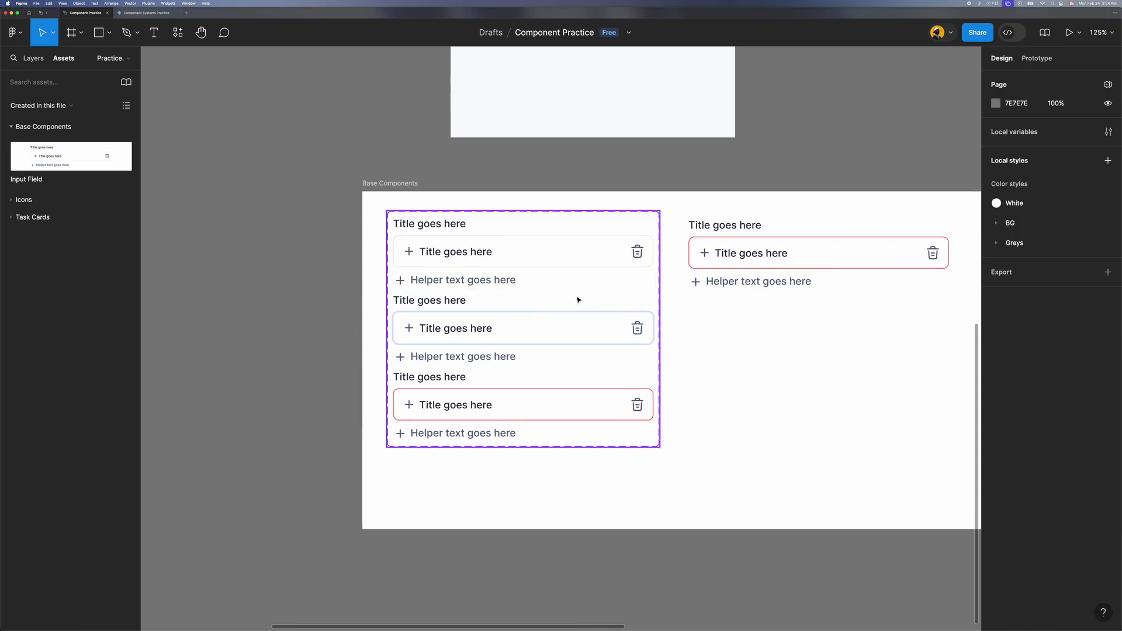
click(546, 269)
click(460, 259)
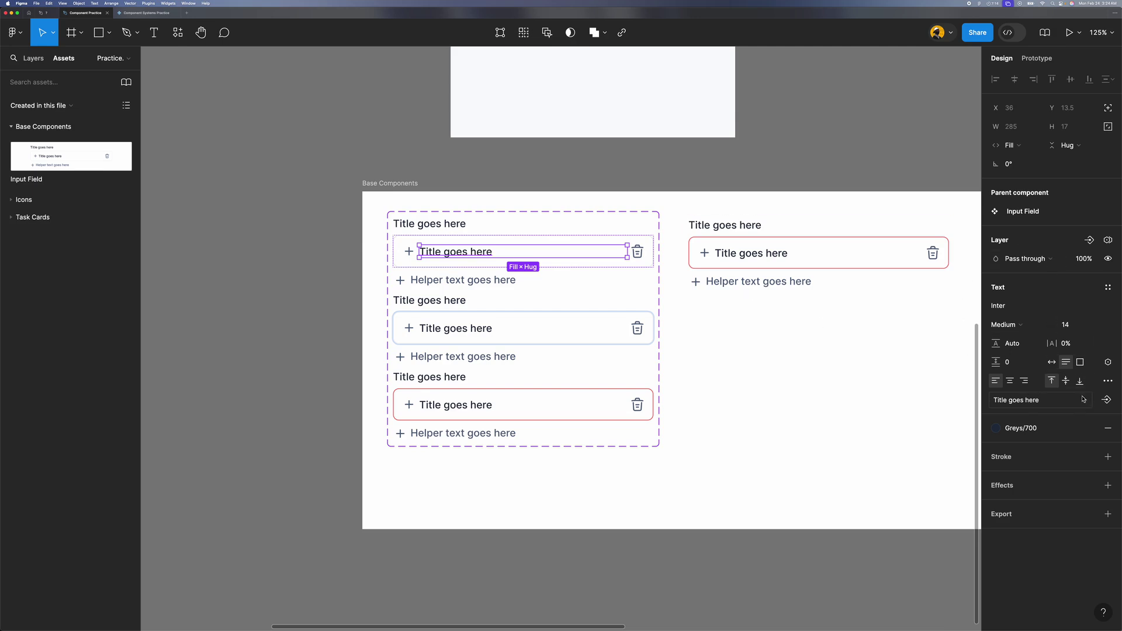
click(1107, 400)
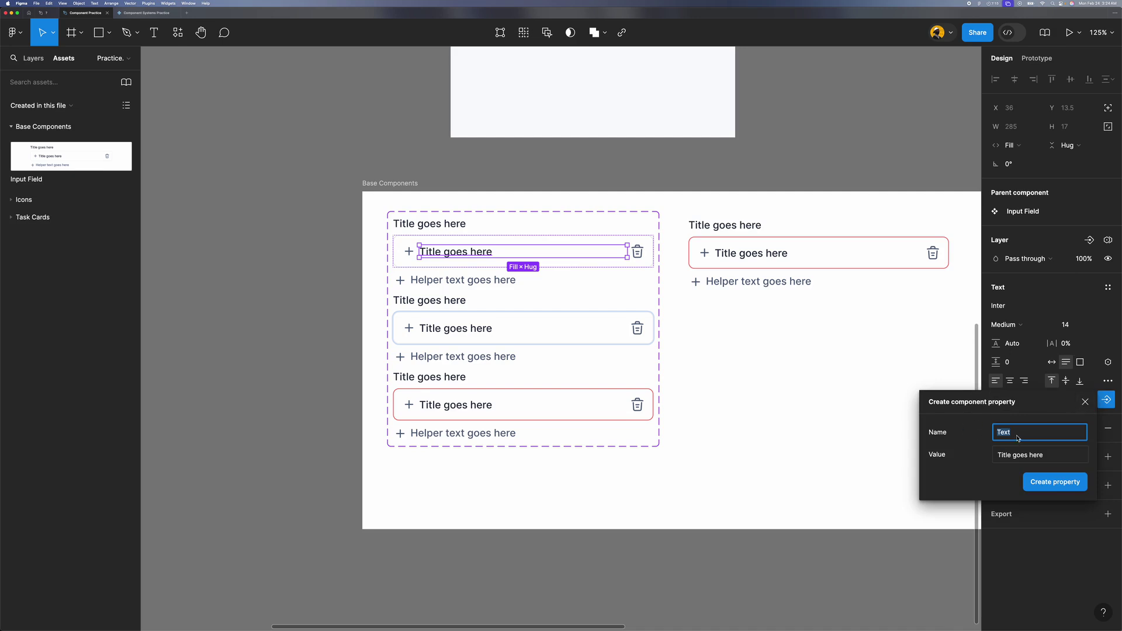
text(Placeholder)
click(1045, 478)
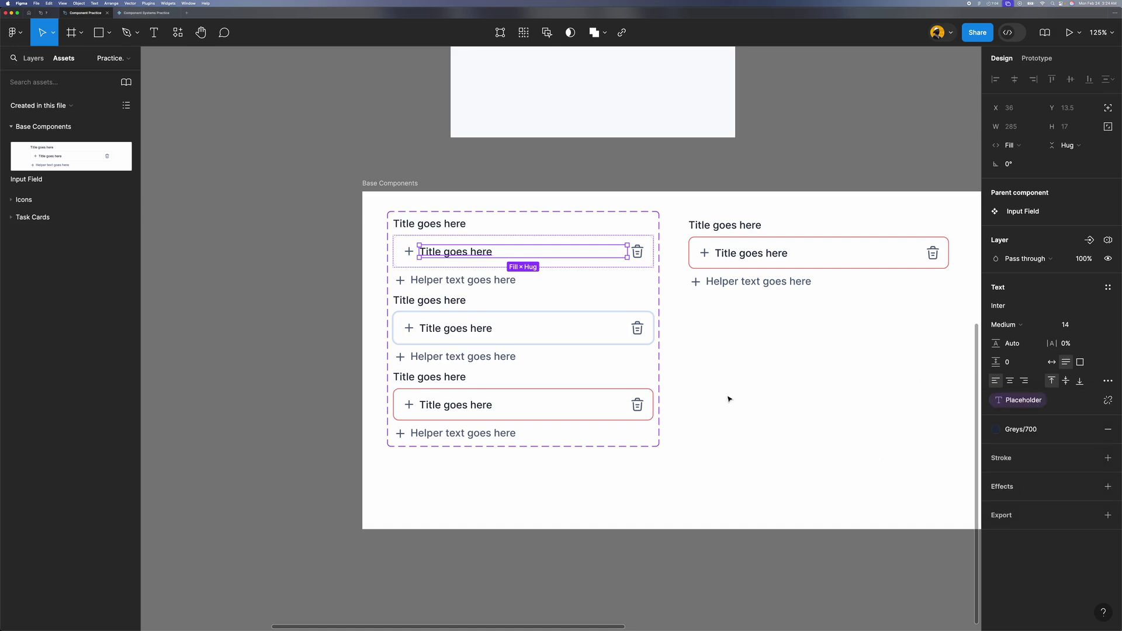
Step: Switch the Input Field instance beside the component set to the Default variant
scroll(730, 401, down, 2)
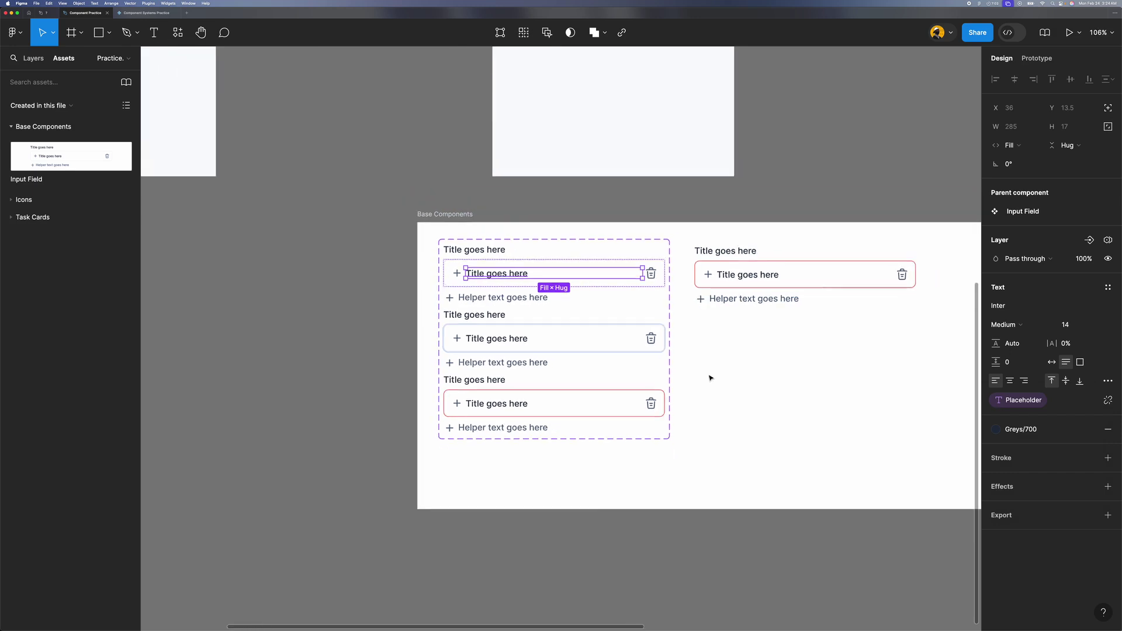
click(551, 339)
click(552, 274)
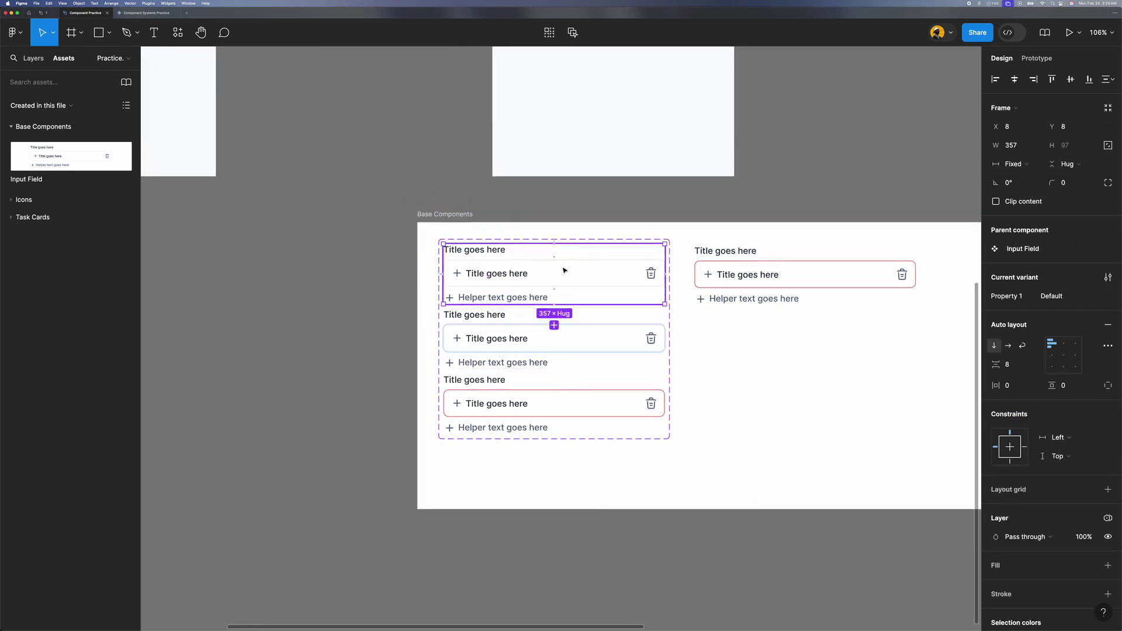
scroll(694, 316, right, 5)
click(666, 282)
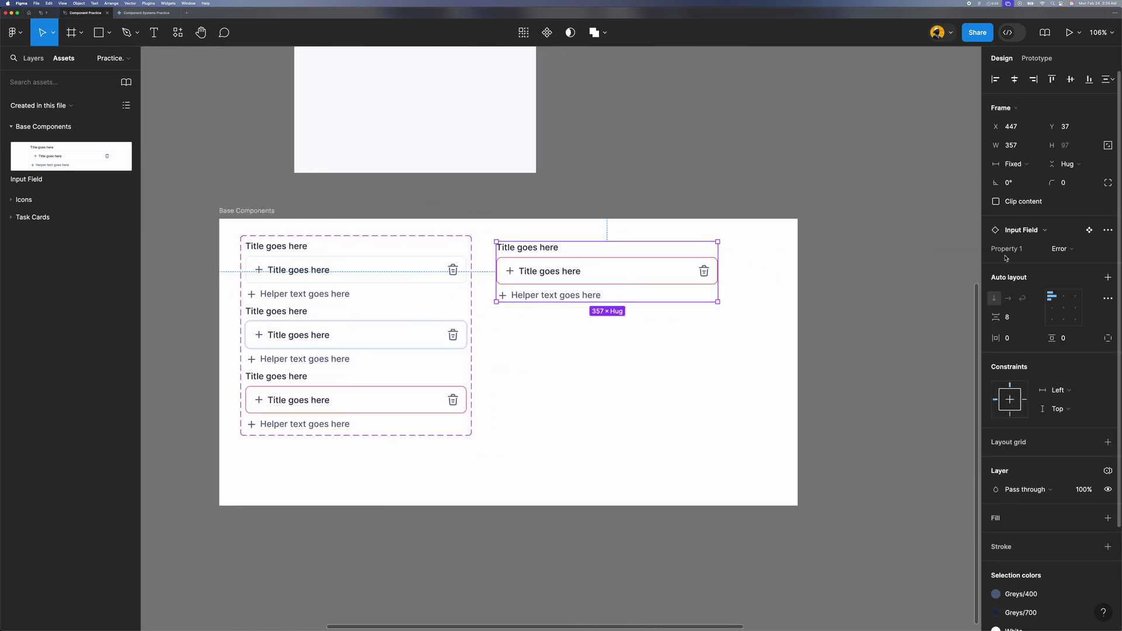
click(1061, 249)
click(947, 218)
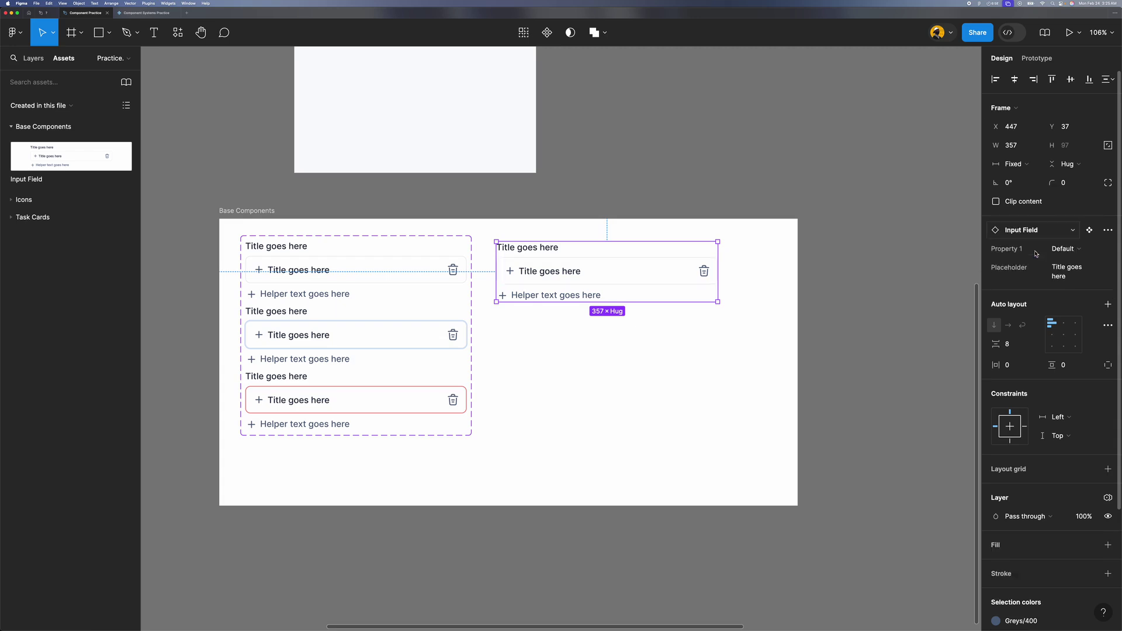
Step: Set the instance's Placeholder property to "Email address" and deselect it
click(1069, 276)
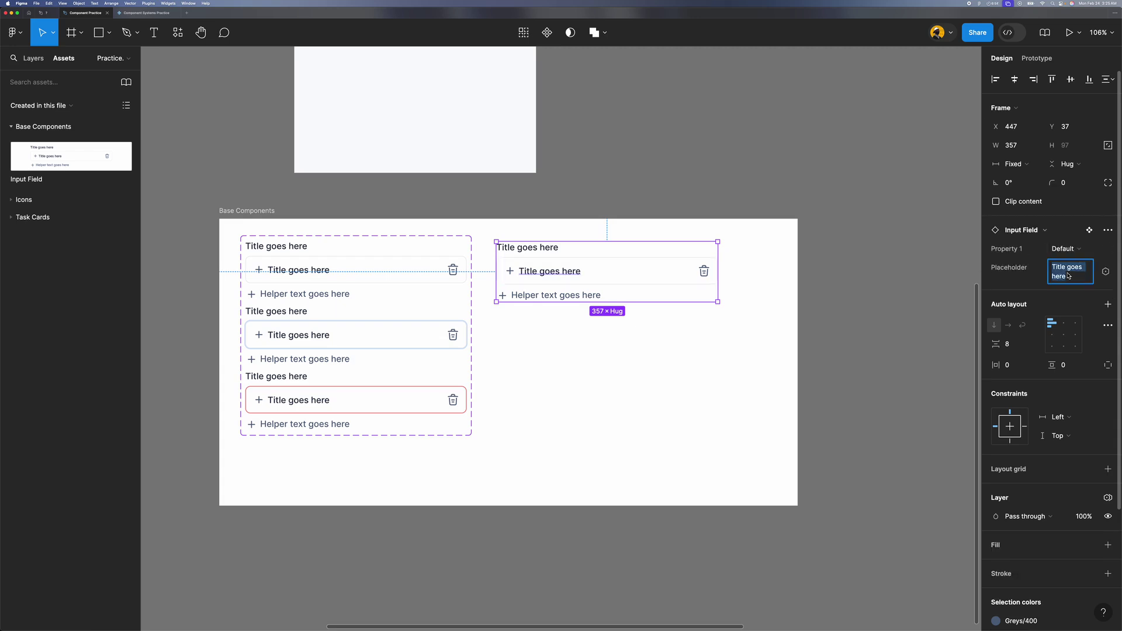
text(Emai)
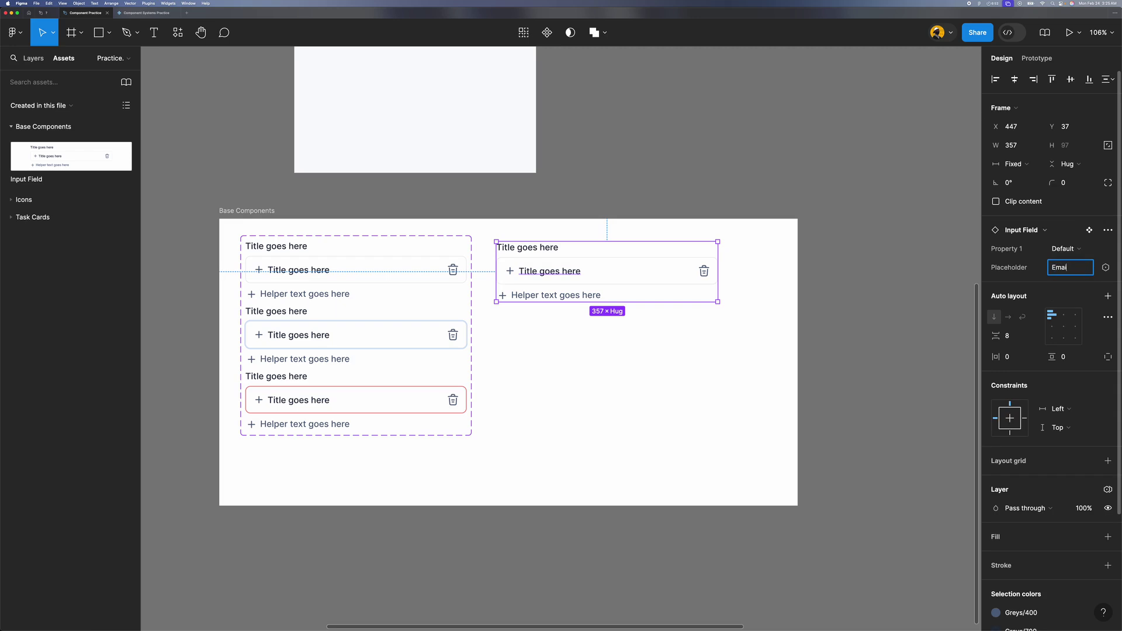
text(l addres)
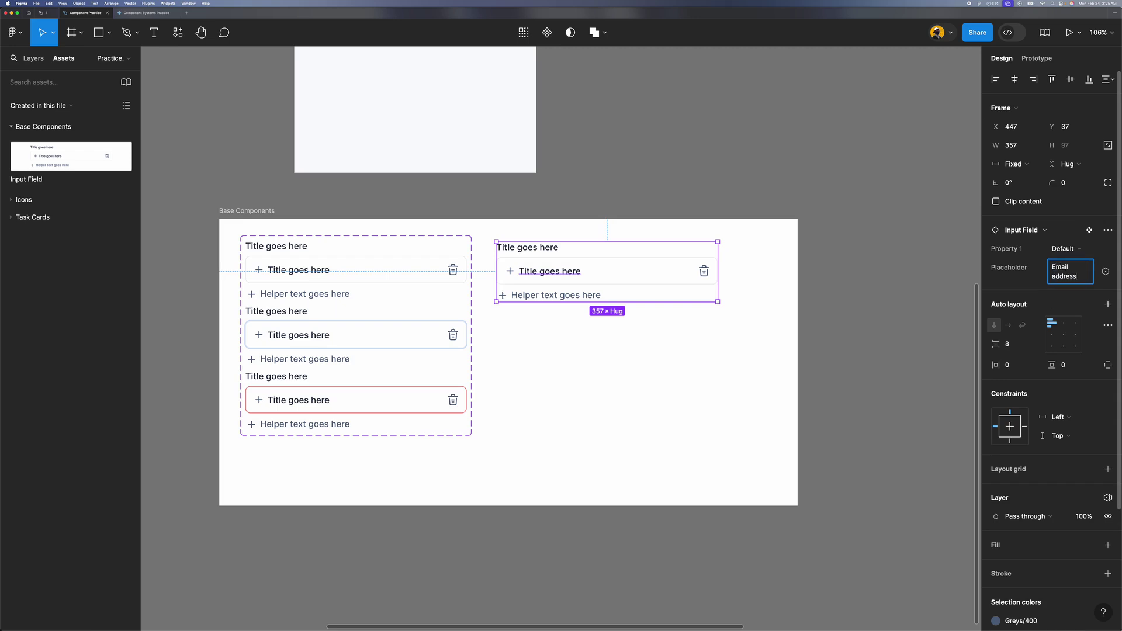
text(s)
click(717, 359)
Step: Try overwriting the instance's placeholder text directly on the canvas with "dndndndn", and undo that edit
scroll(717, 360, down, 5)
scroll(717, 361, up, 4)
click(579, 263)
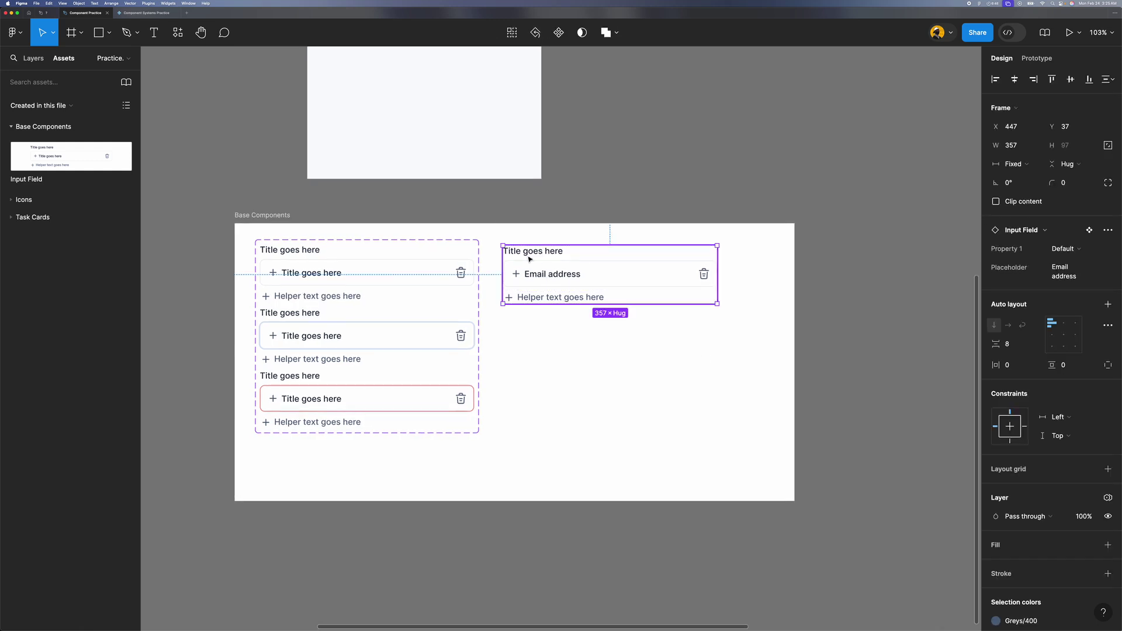
scroll(546, 272, up, 2)
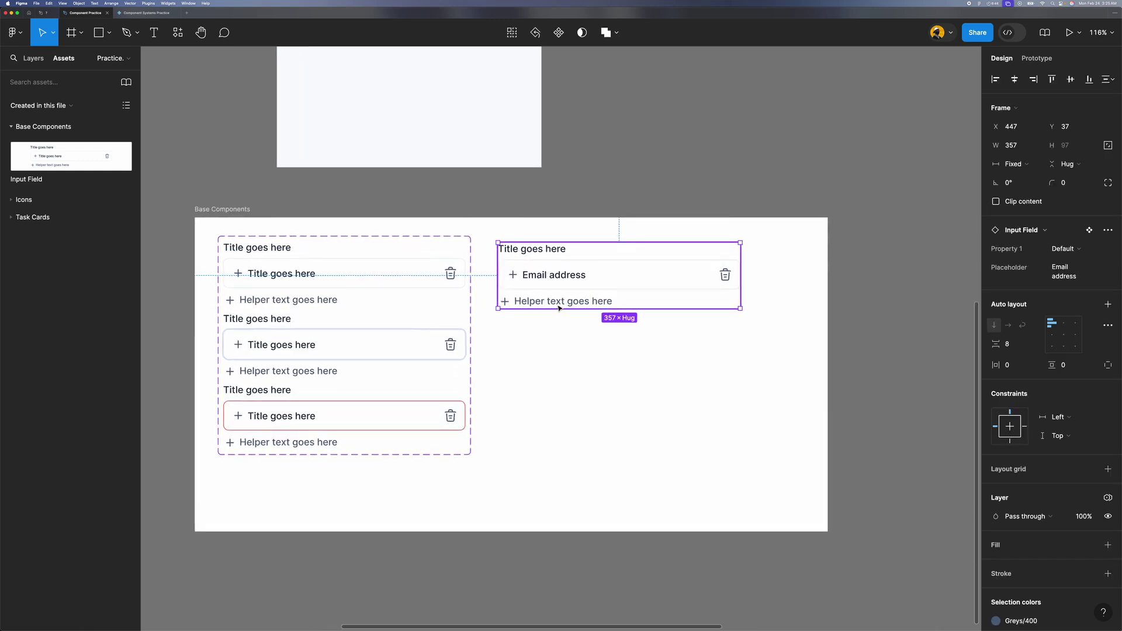
scroll(559, 309, left, 2)
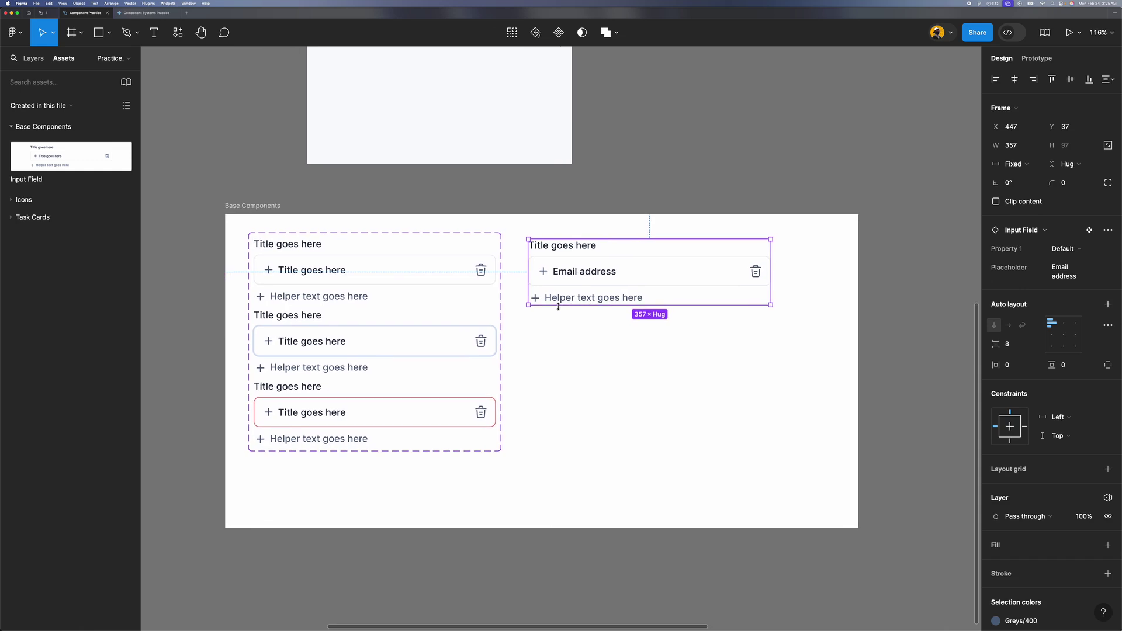
double_click(581, 273)
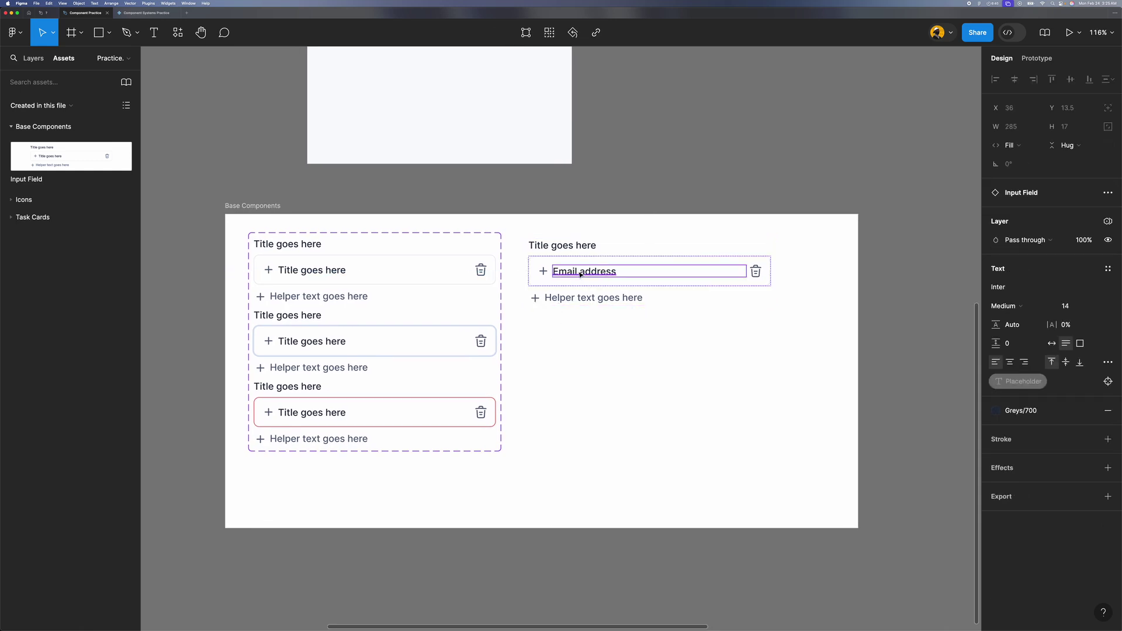
key(Return)
text(dndndndn)
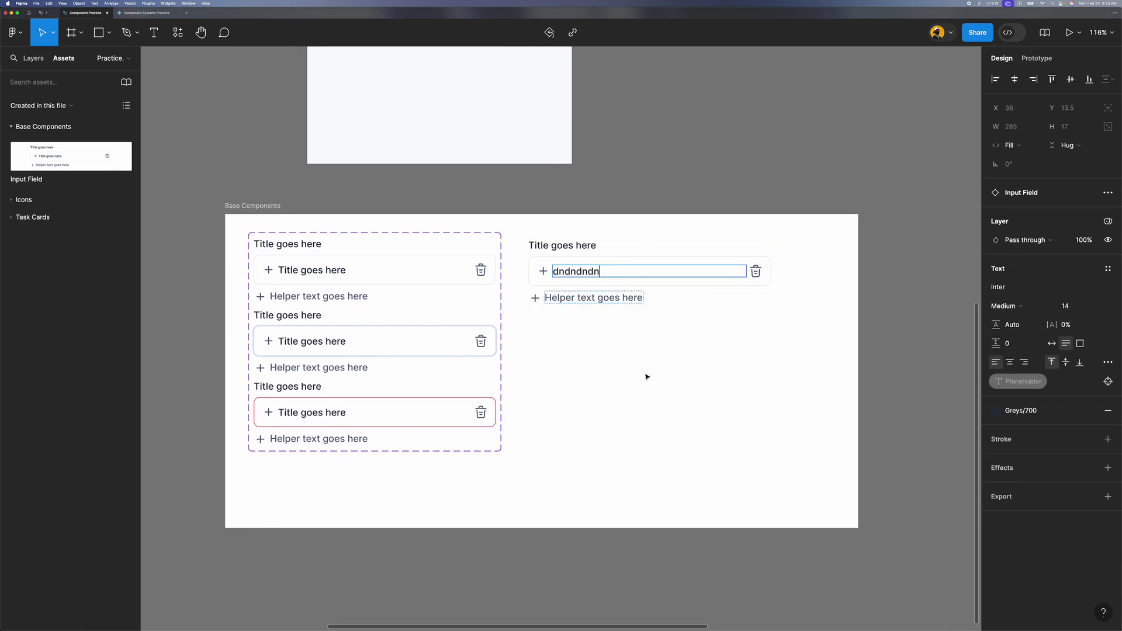
click(658, 392)
key(super+z)
key(super+z)
key(super+z)
click(659, 392)
Step: Link the title texts inside the Focused and Error variants' input boxes to the existing Placeholder property
scroll(659, 392, left, 2)
click(363, 291)
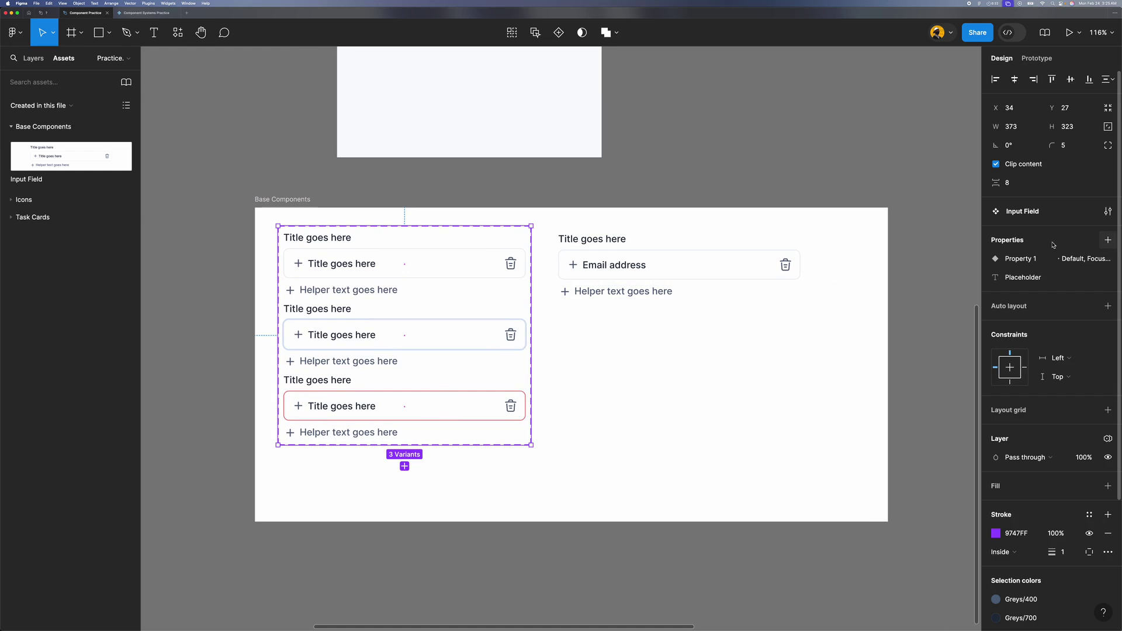
super+click(327, 264)
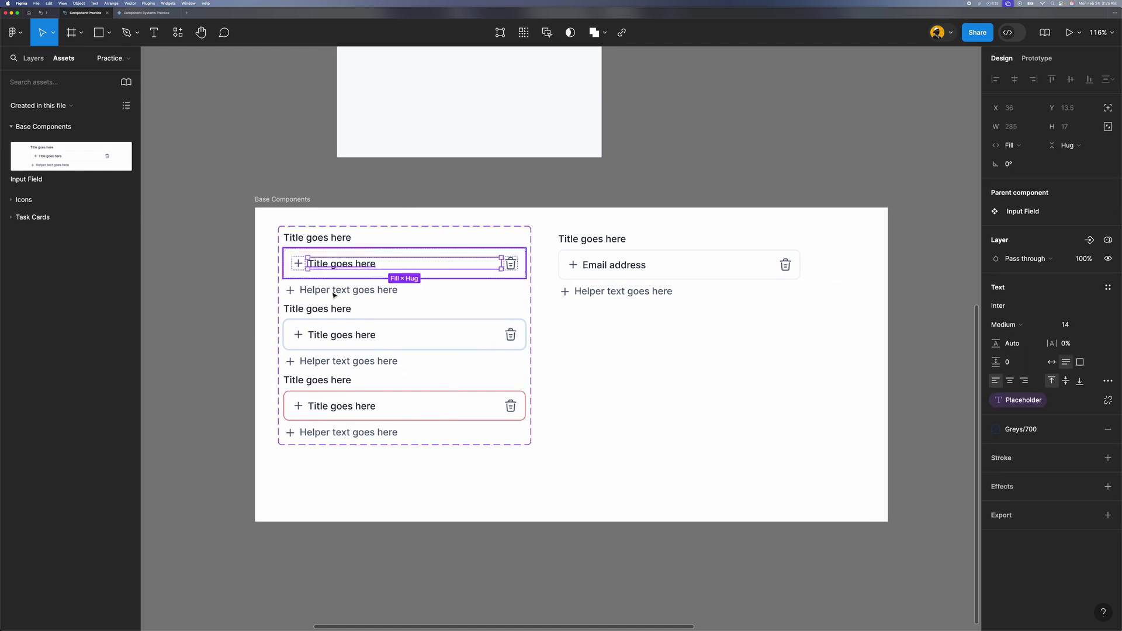
super+click(341, 337)
shift+super+click(344, 406)
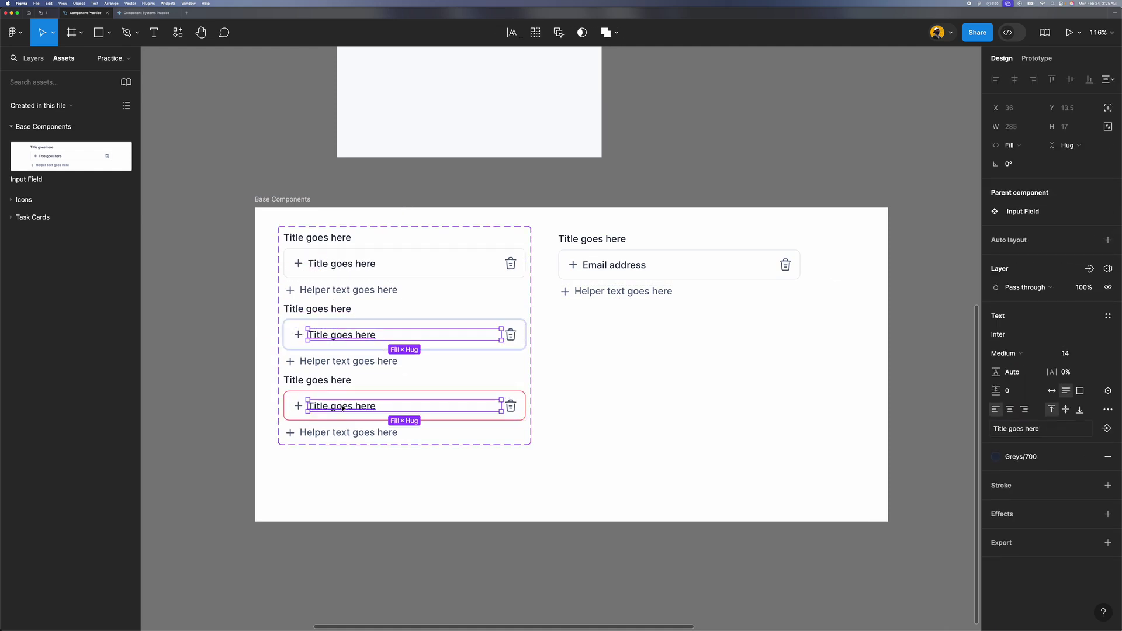
click(1106, 429)
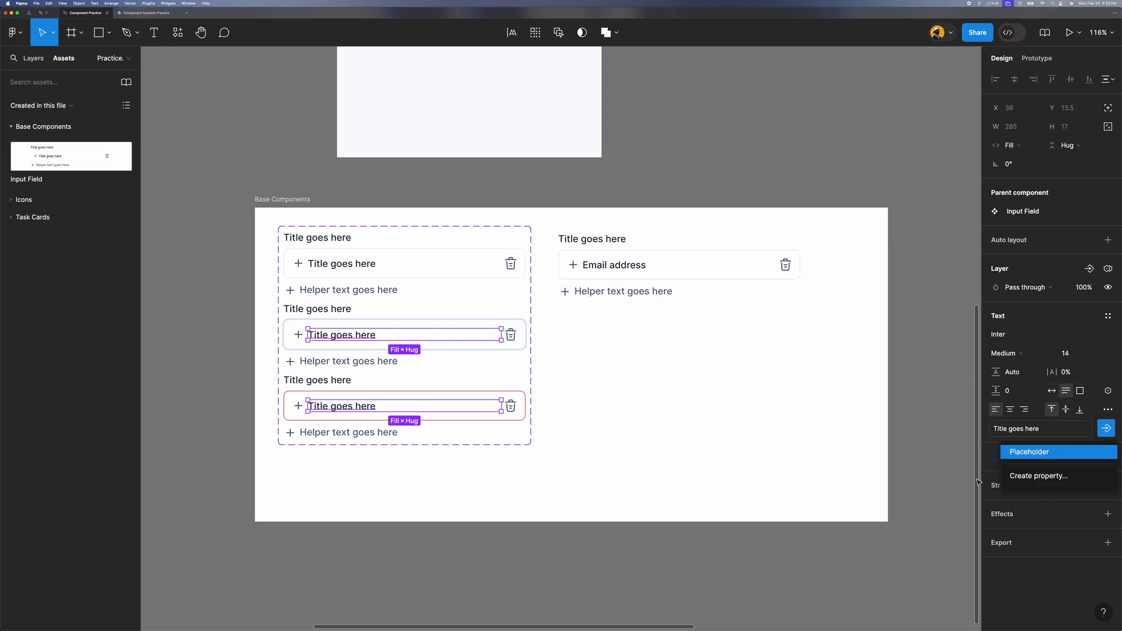
click(1040, 454)
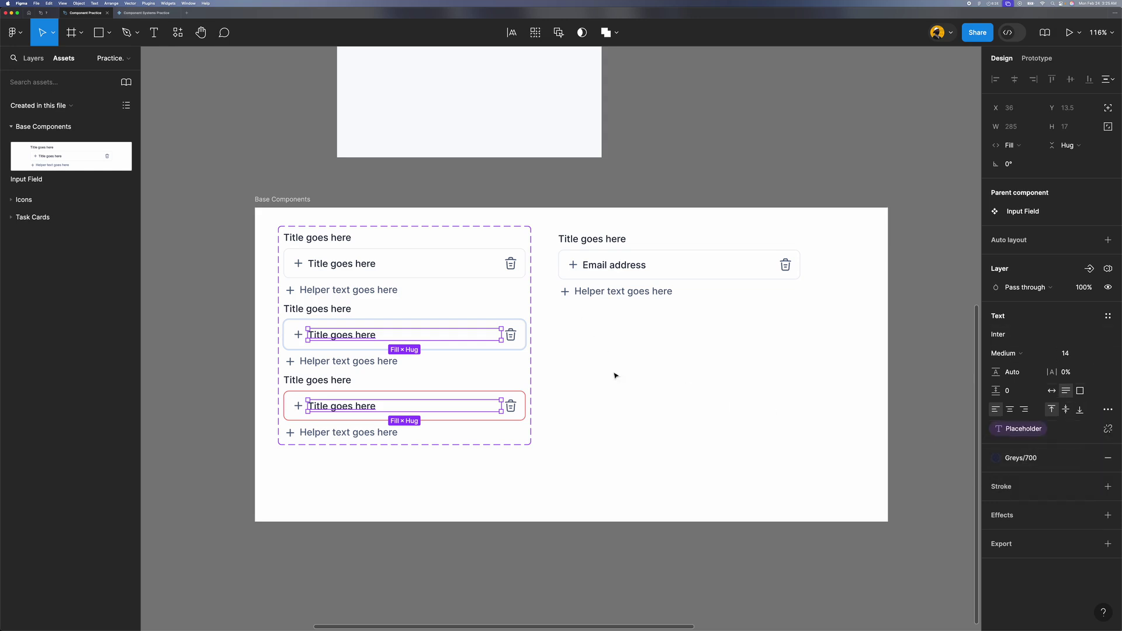
click(603, 347)
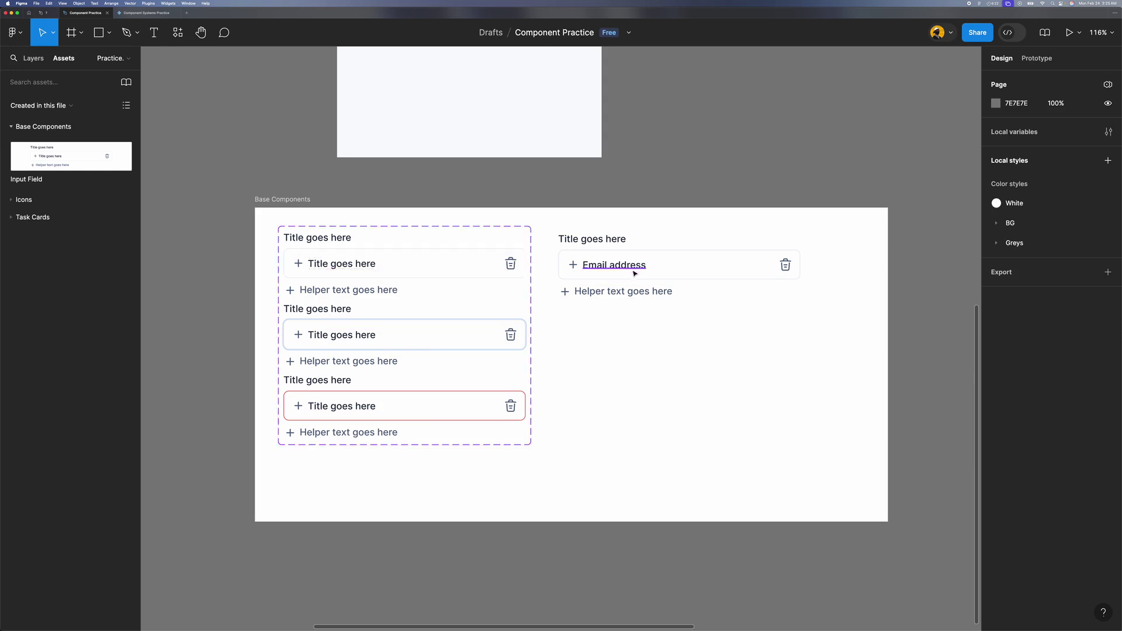
Step: Examine the placeholder text, trash icon and add icon inside the Default variant's input box and their property options
scroll(386, 326, down, 2)
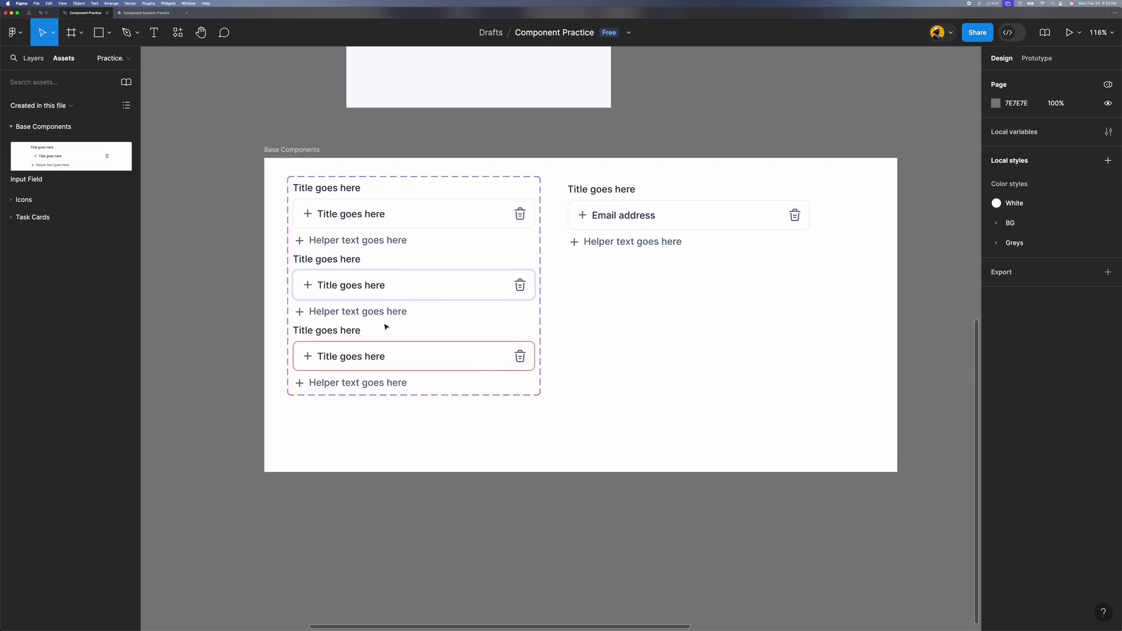
scroll(383, 326, up, 2)
scroll(393, 308, down, 2)
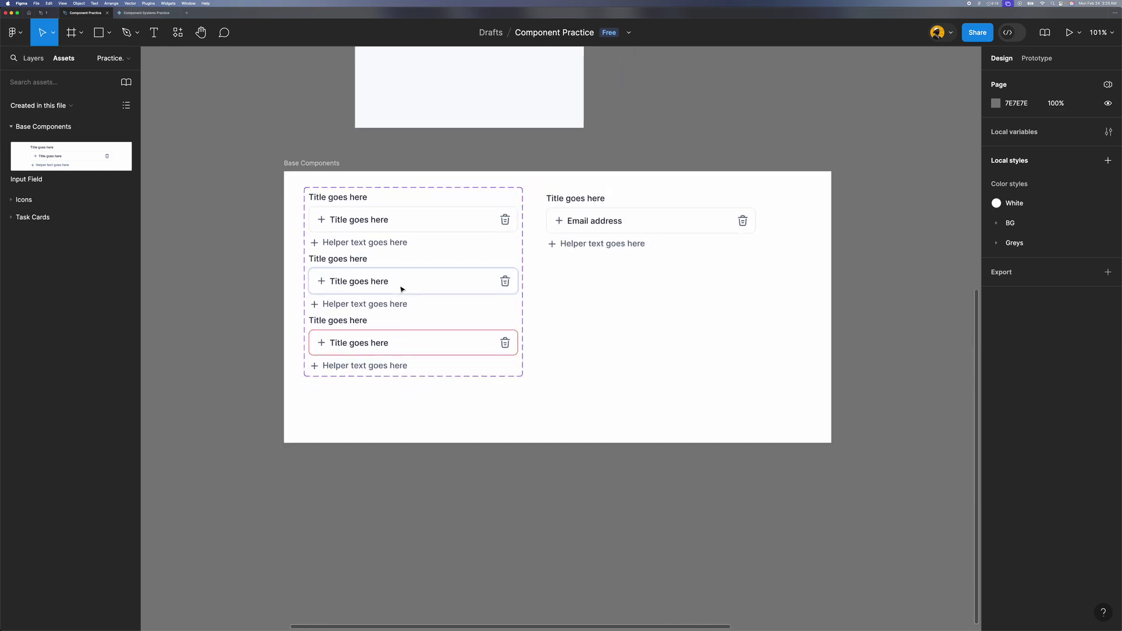
scroll(401, 288, up, 3)
click(444, 254)
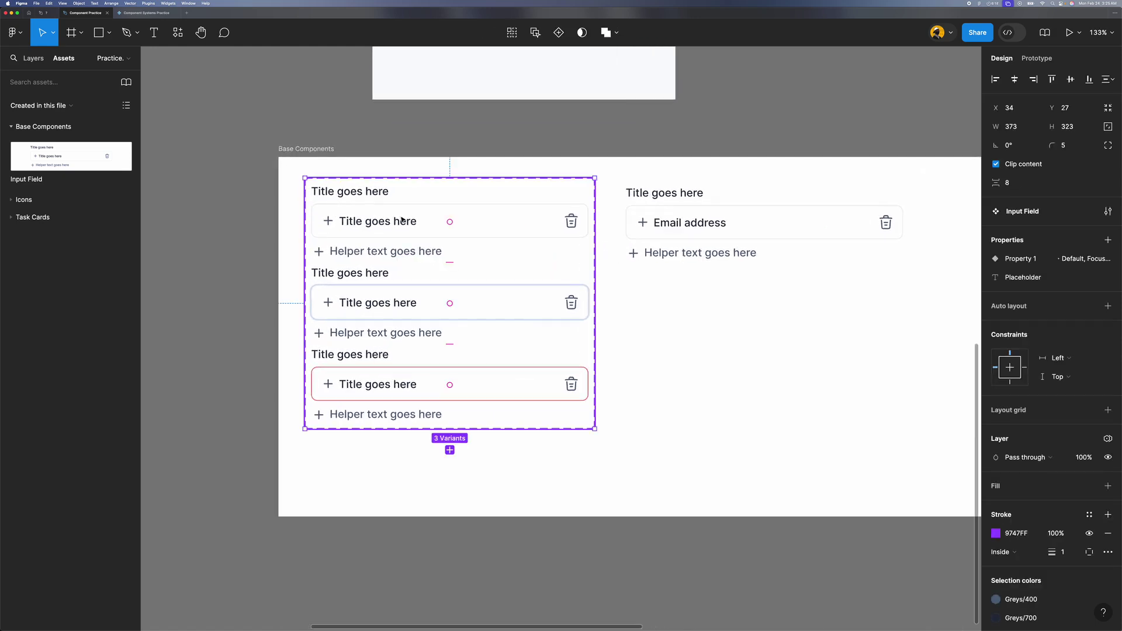
click(445, 256)
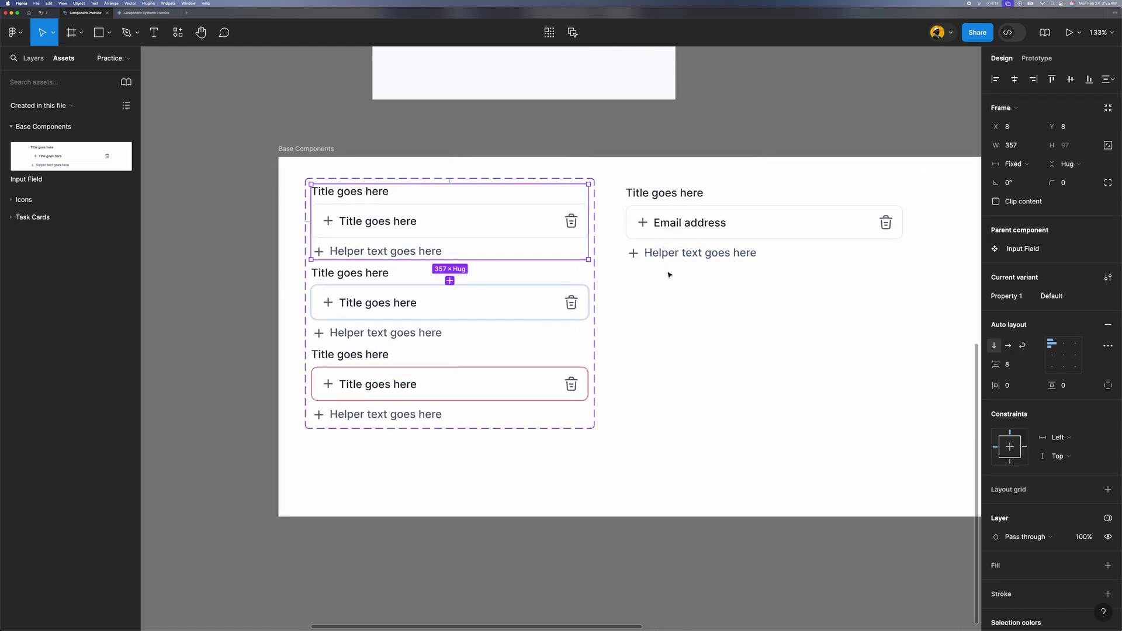
click(758, 266)
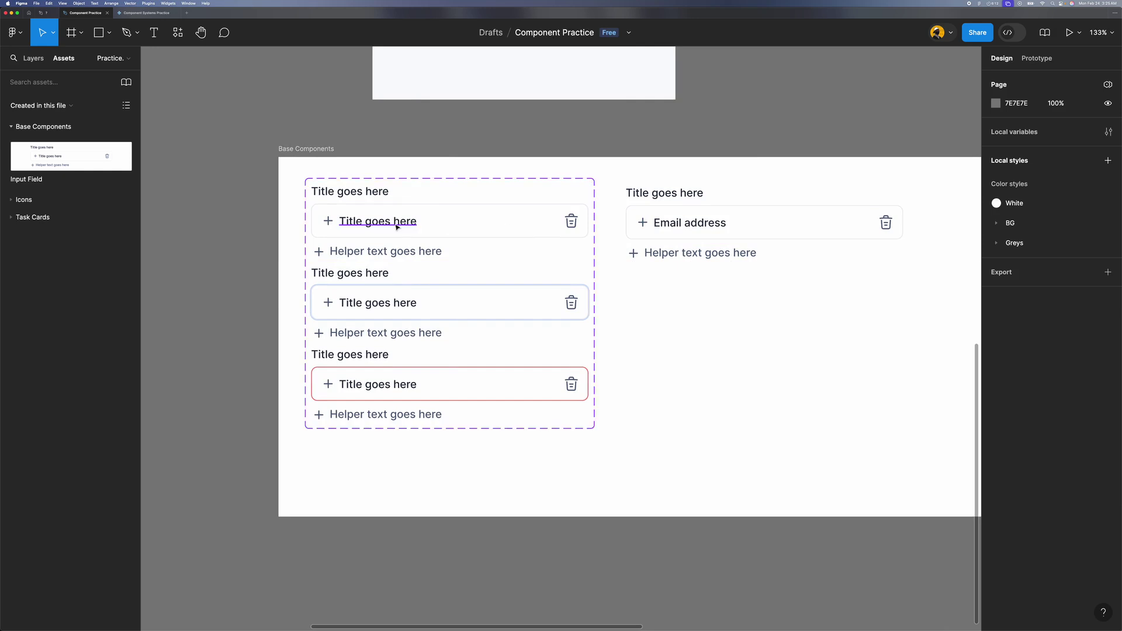
super+click(450, 220)
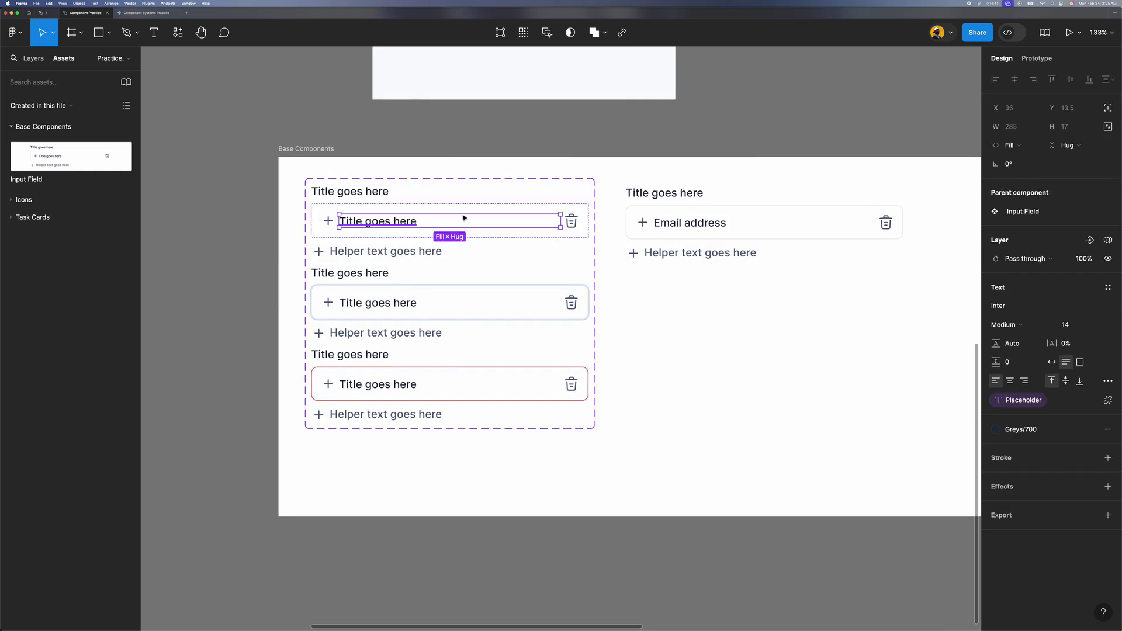
click(572, 222)
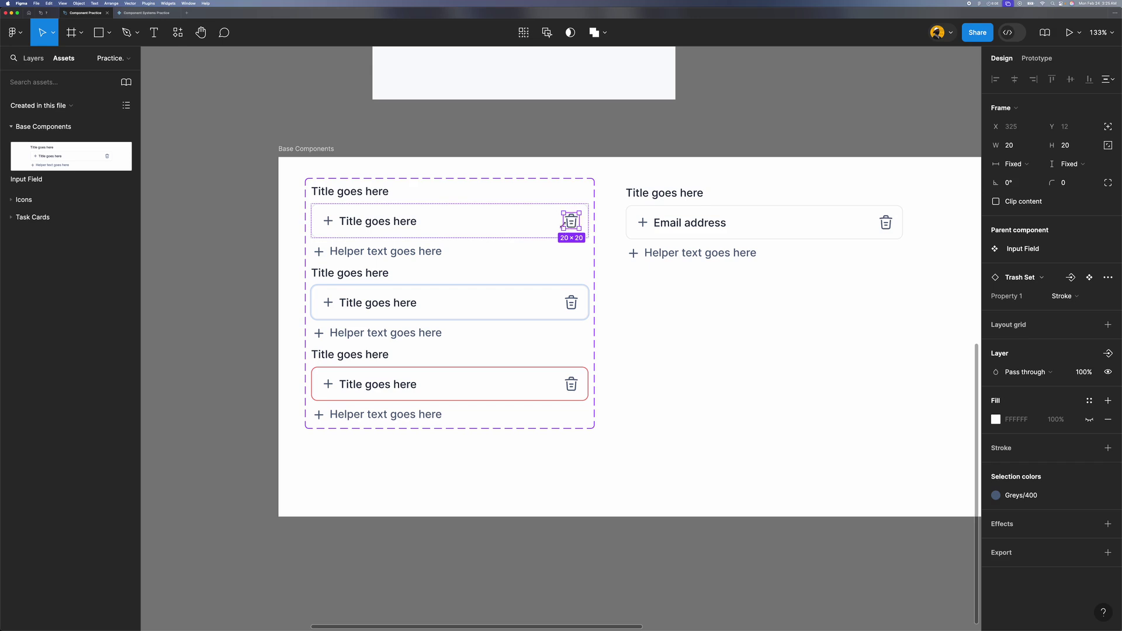
click(575, 185)
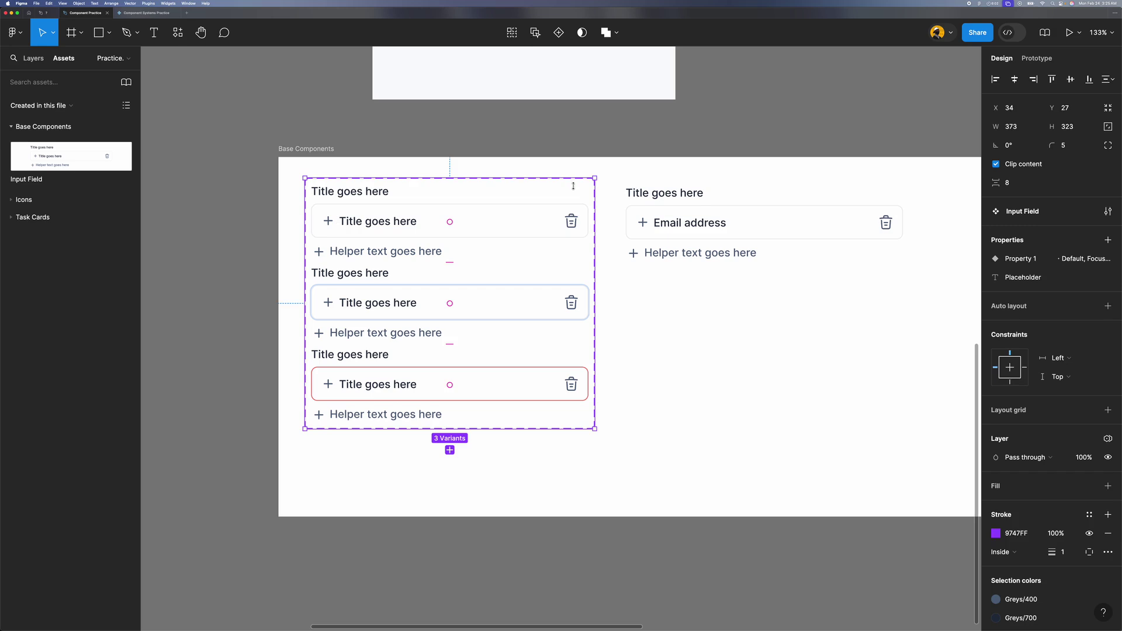
double_click(403, 230)
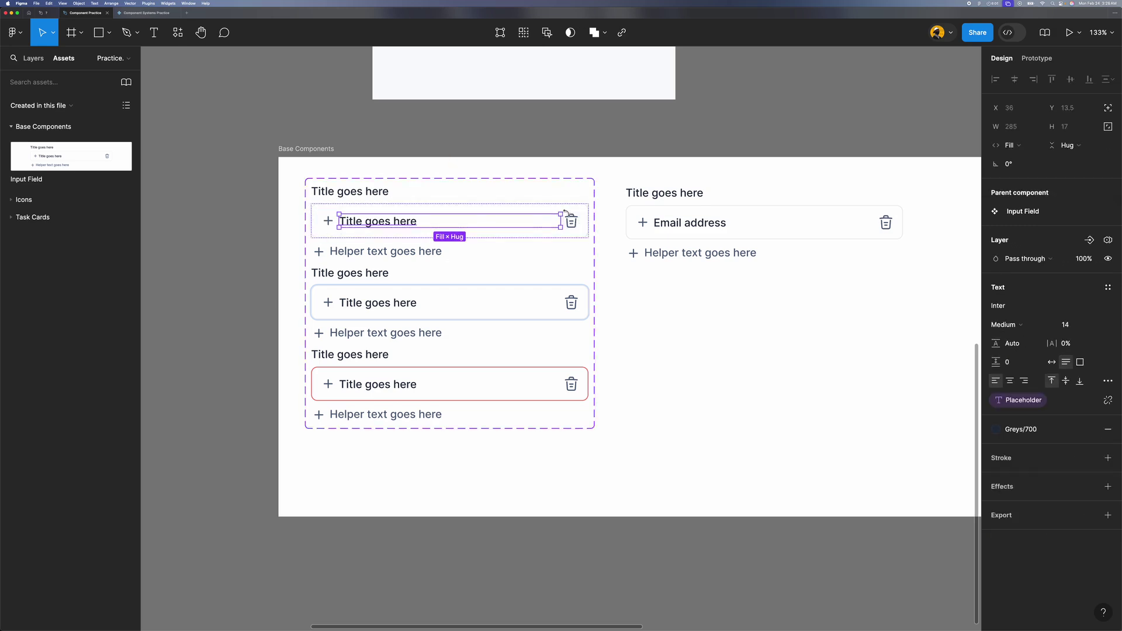
click(571, 217)
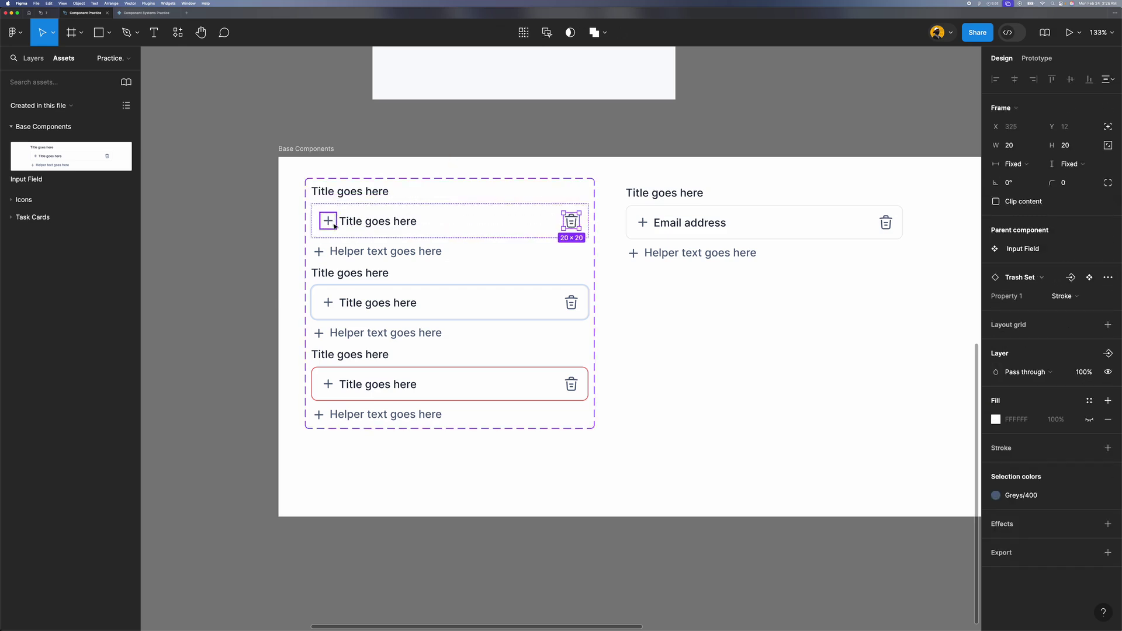
click(333, 224)
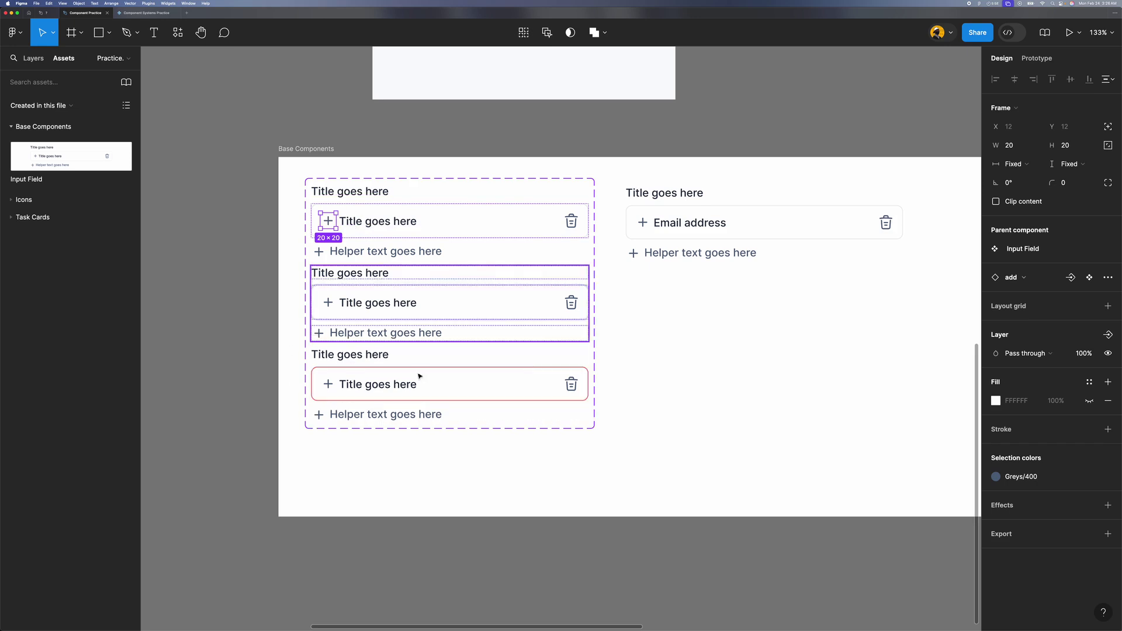
click(701, 308)
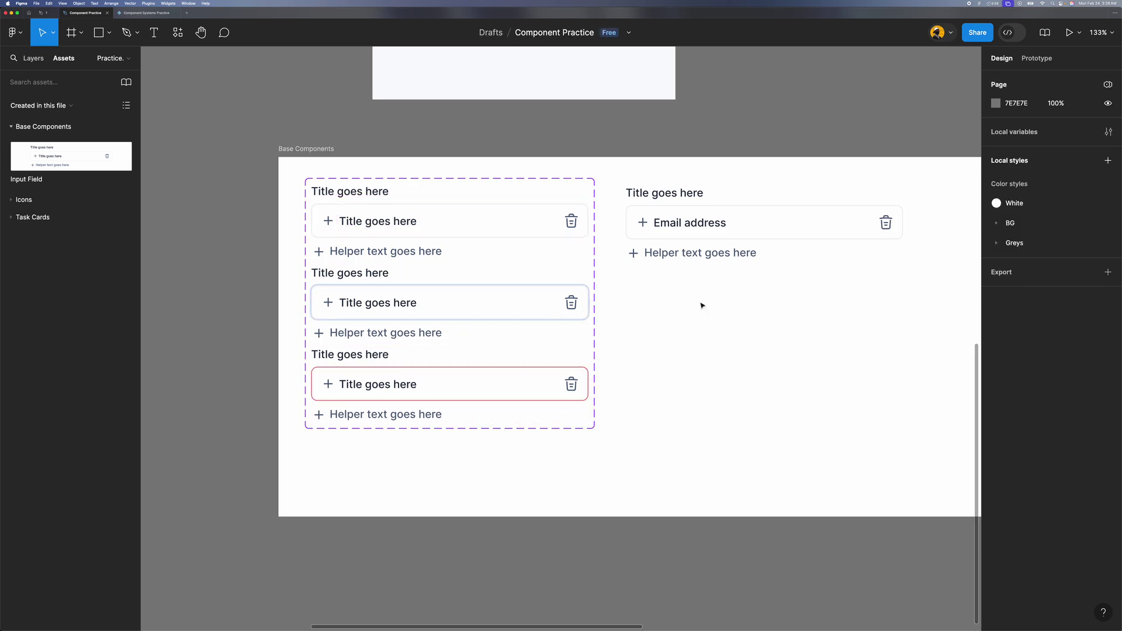
Step: Create a boolean property named "Show L icon" with value True for the add icon in the Default variant's input box
scroll(701, 304, up, 2)
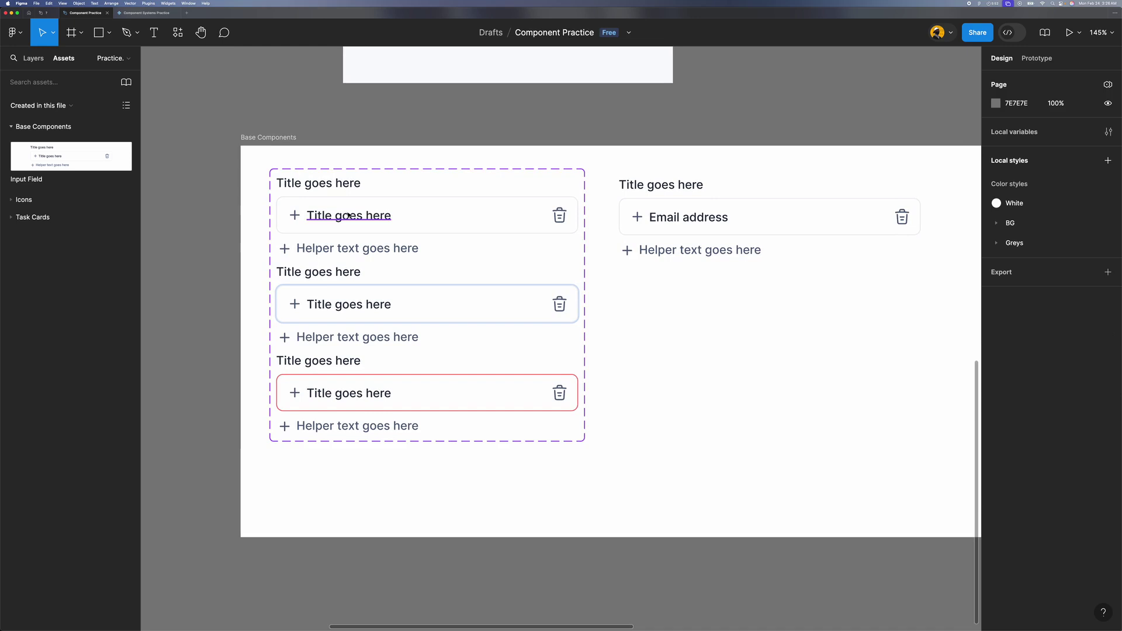
double_click(359, 204)
click(300, 219)
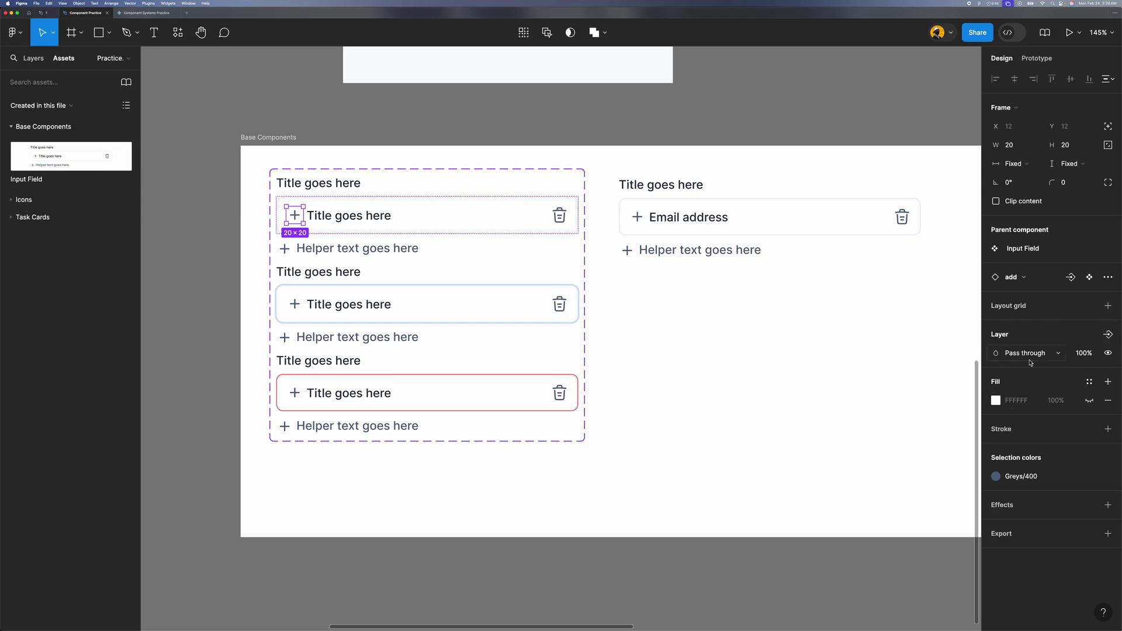
click(1107, 336)
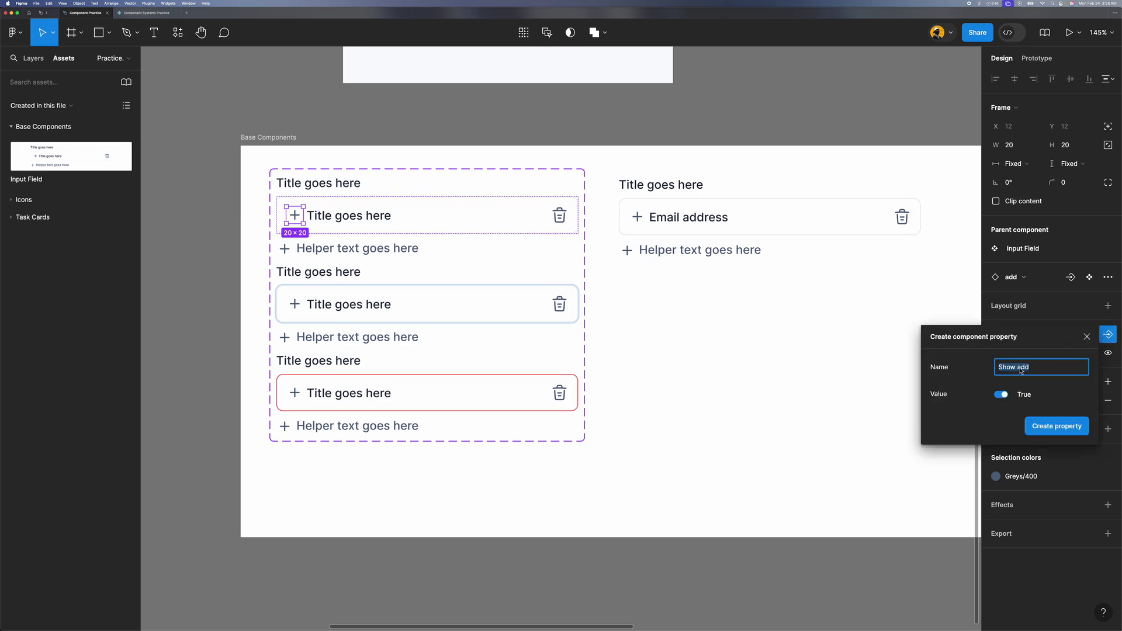
text(S)
click(1043, 431)
Step: Turn off Show L icon on the Input Field instance beside the component set
click(844, 401)
click(749, 233)
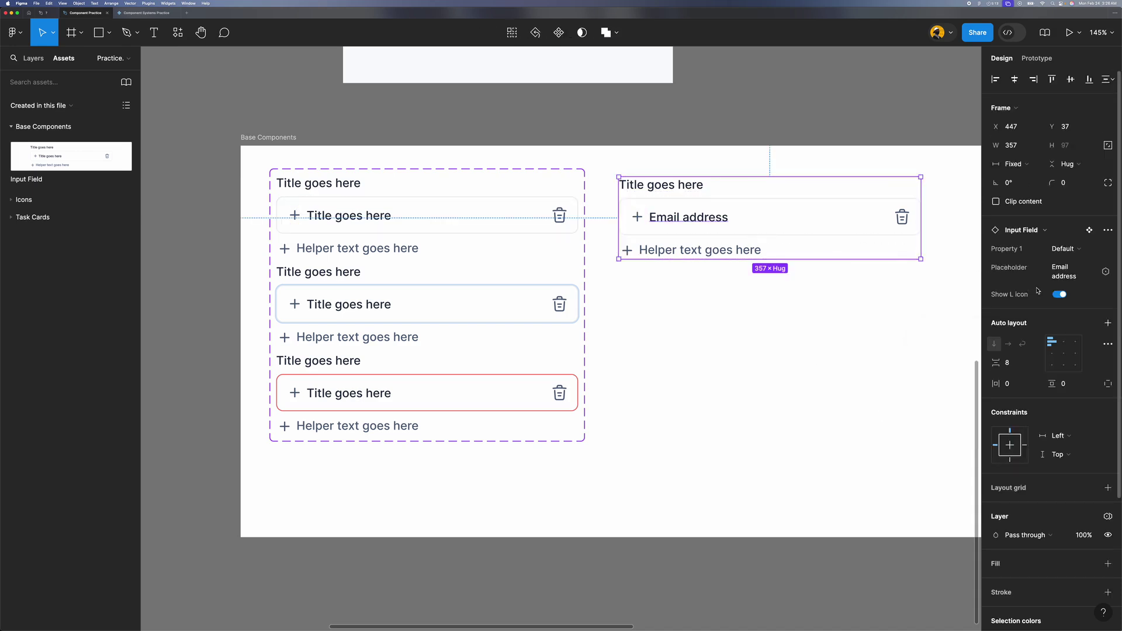
click(1060, 295)
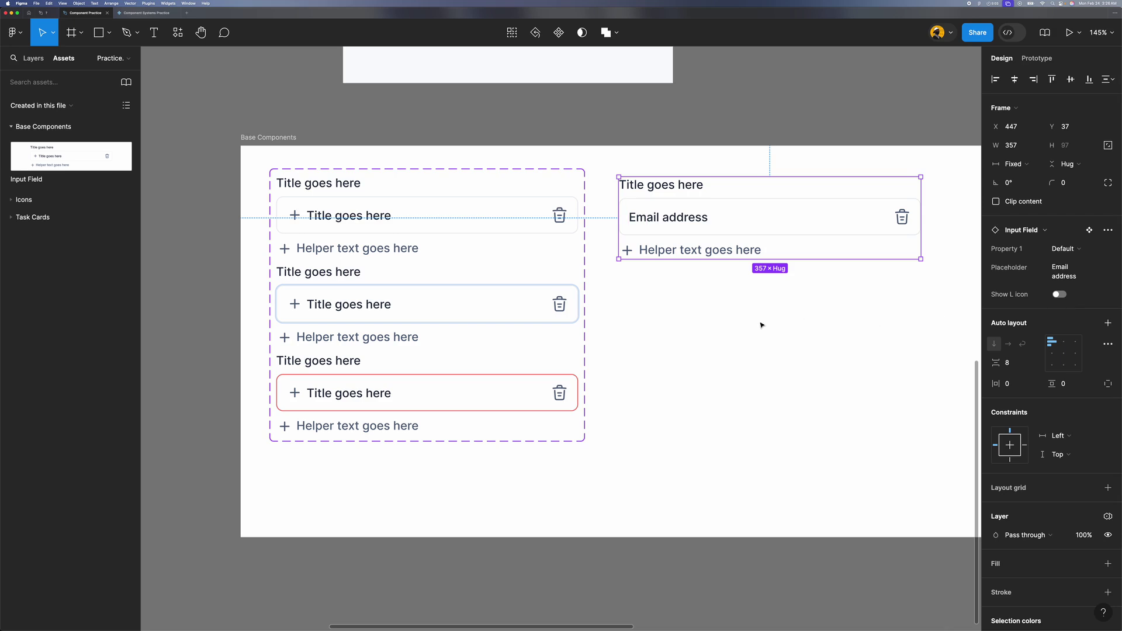
Step: Switch the Show L icon property's default value to False on the Input Field component set and back to True
click(447, 250)
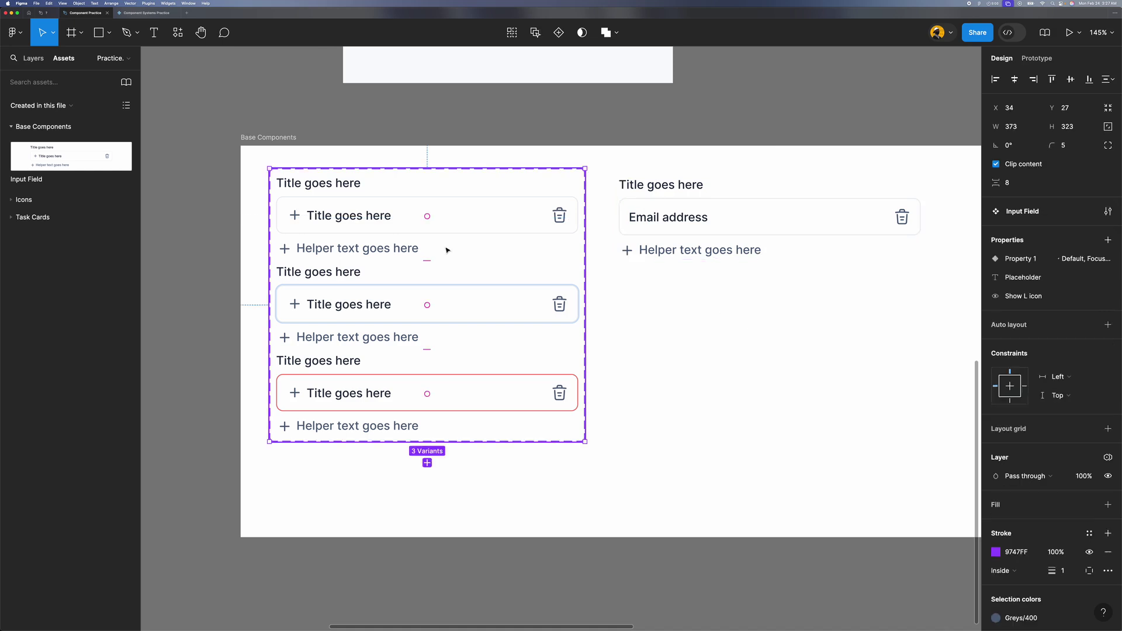
click(392, 235)
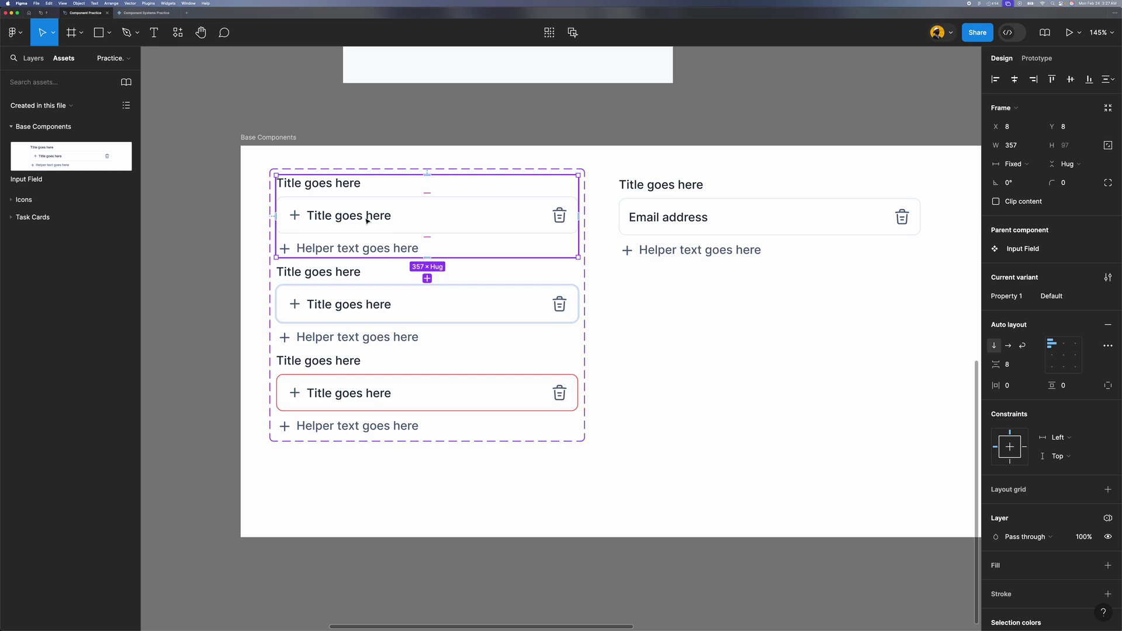
double_click(300, 220)
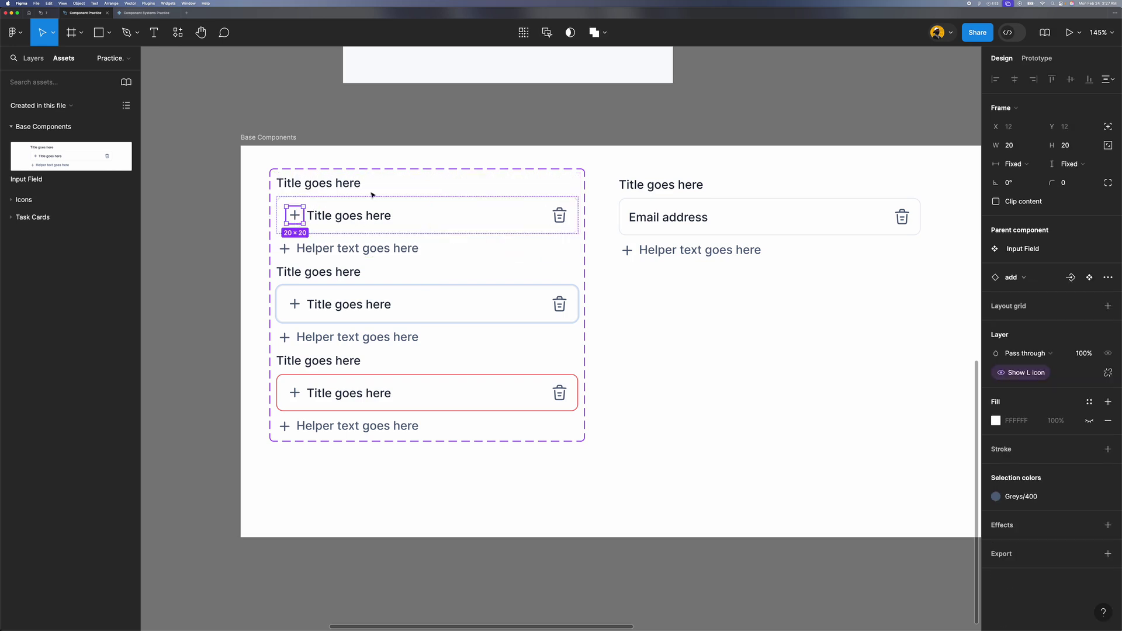
key(Escape)
key(Escape)
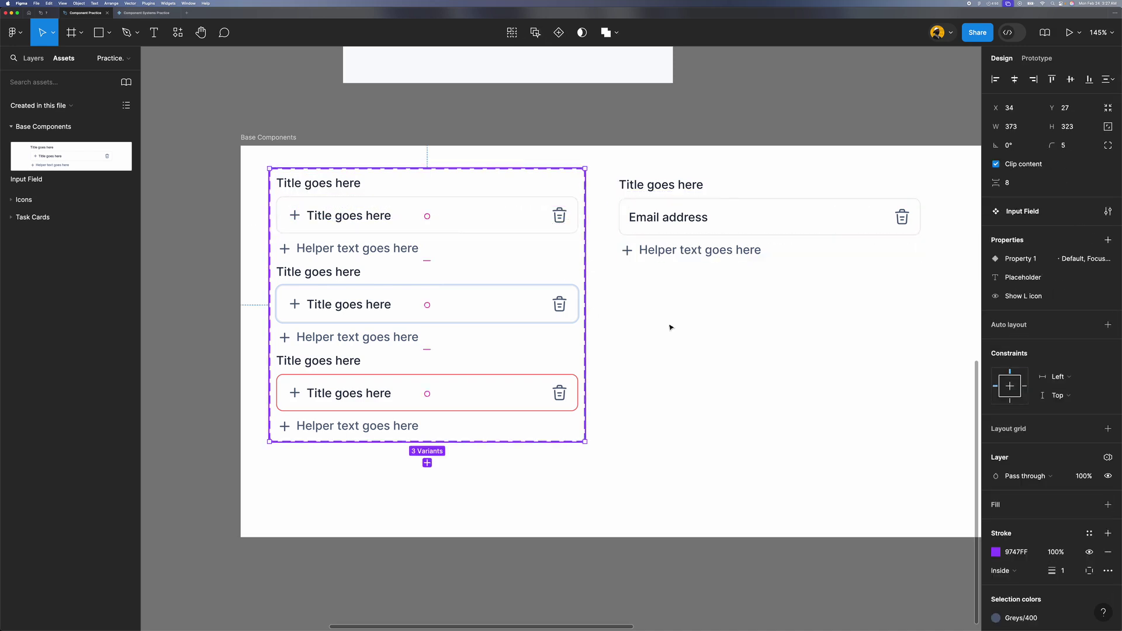
click(1089, 296)
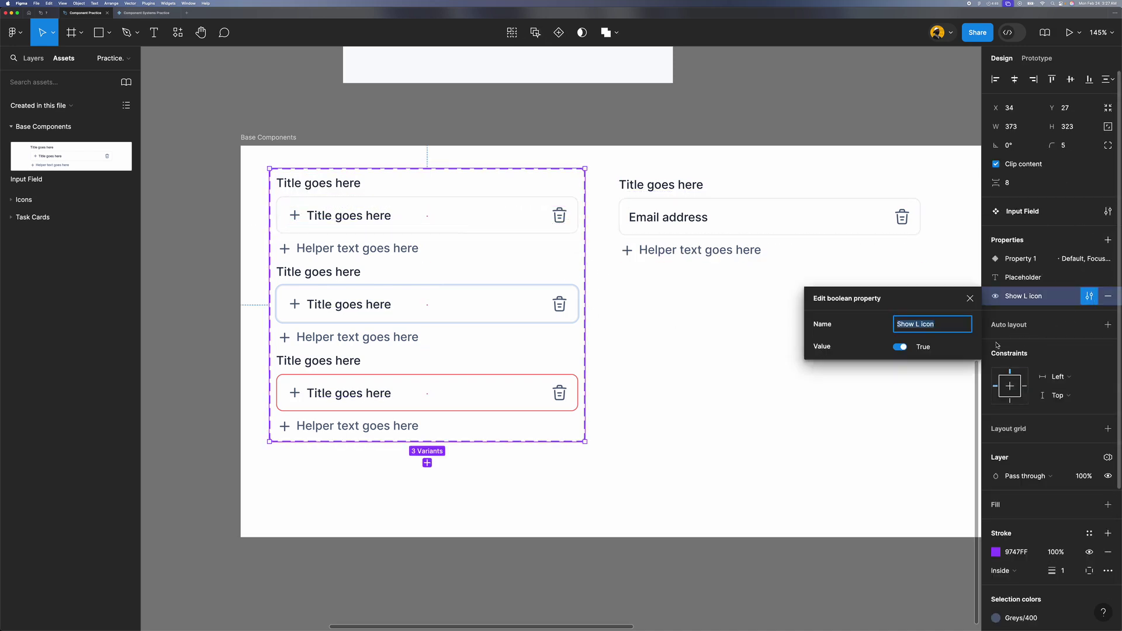
click(904, 349)
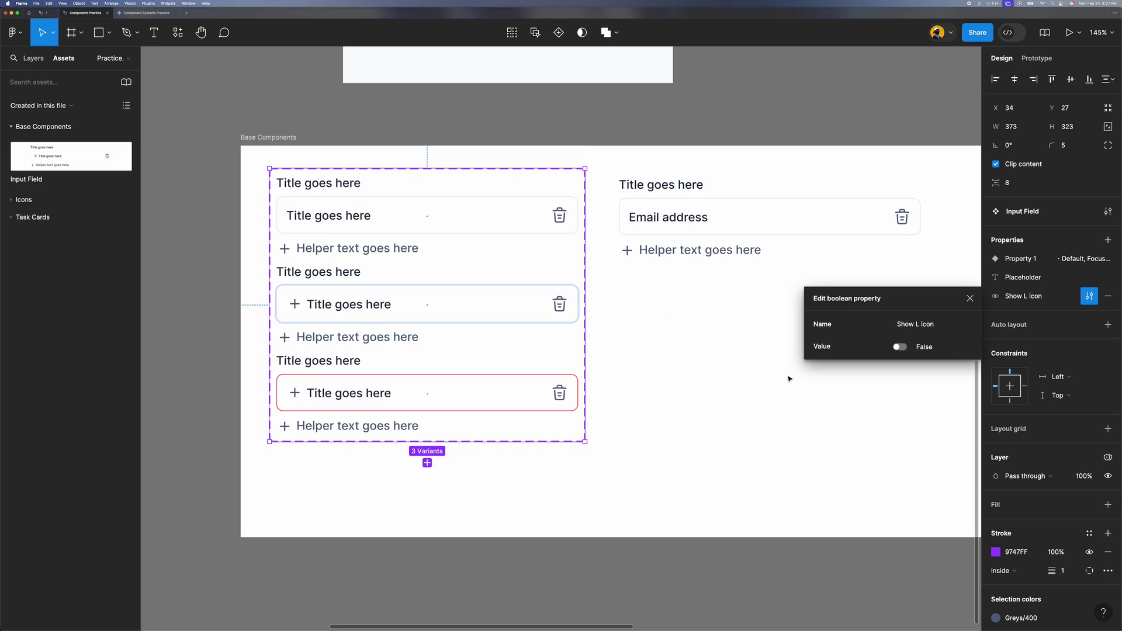
click(900, 347)
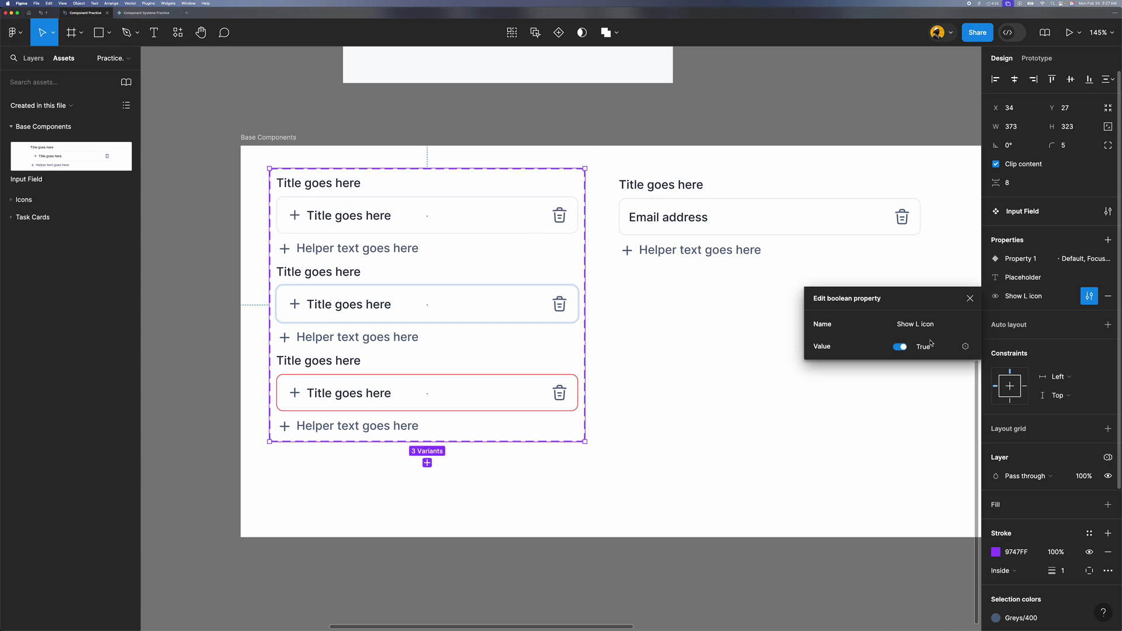
click(970, 298)
click(668, 337)
Step: Link the visibility of the add icons inside the Focused and Error variants' input boxes to the existing Show L icon property
scroll(667, 337, down, 1)
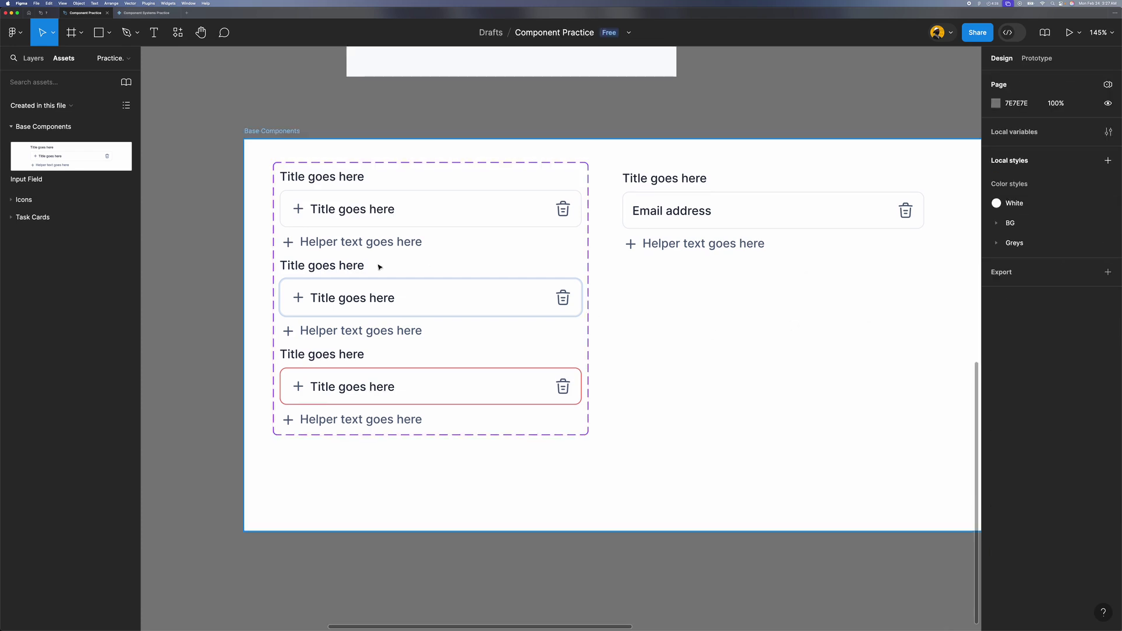
super+click(377, 297)
click(298, 302)
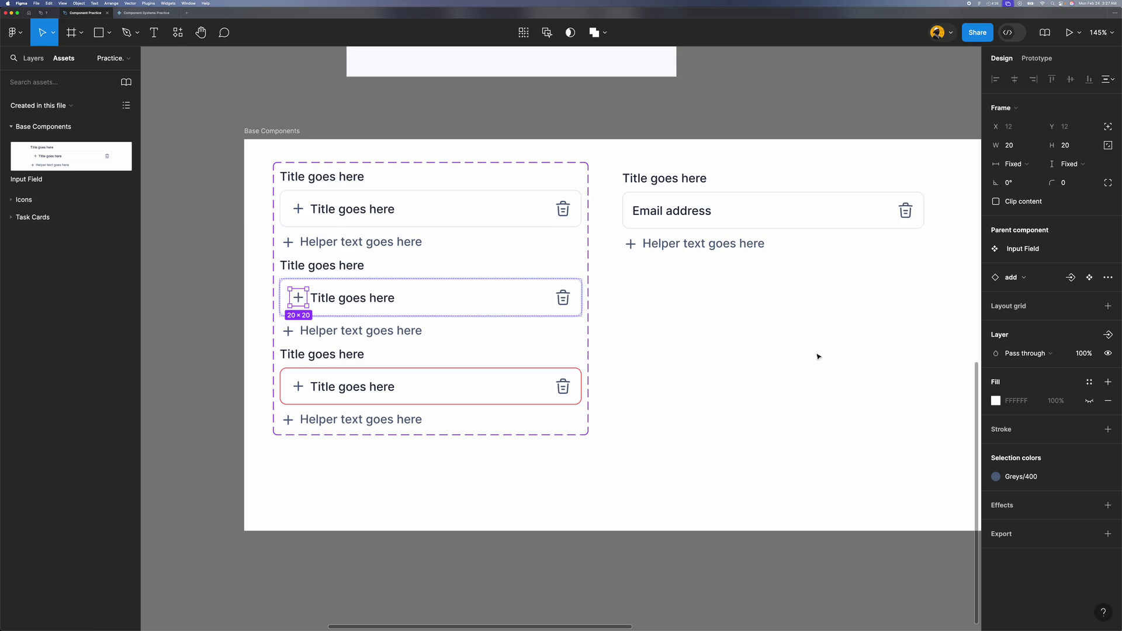
click(1108, 334)
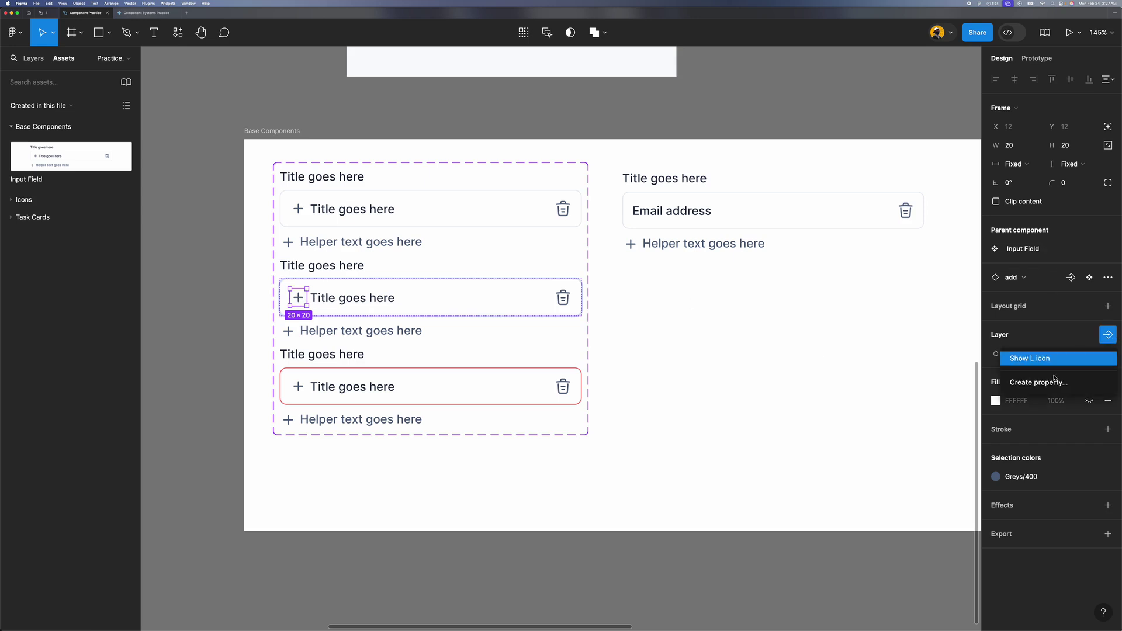
click(1046, 366)
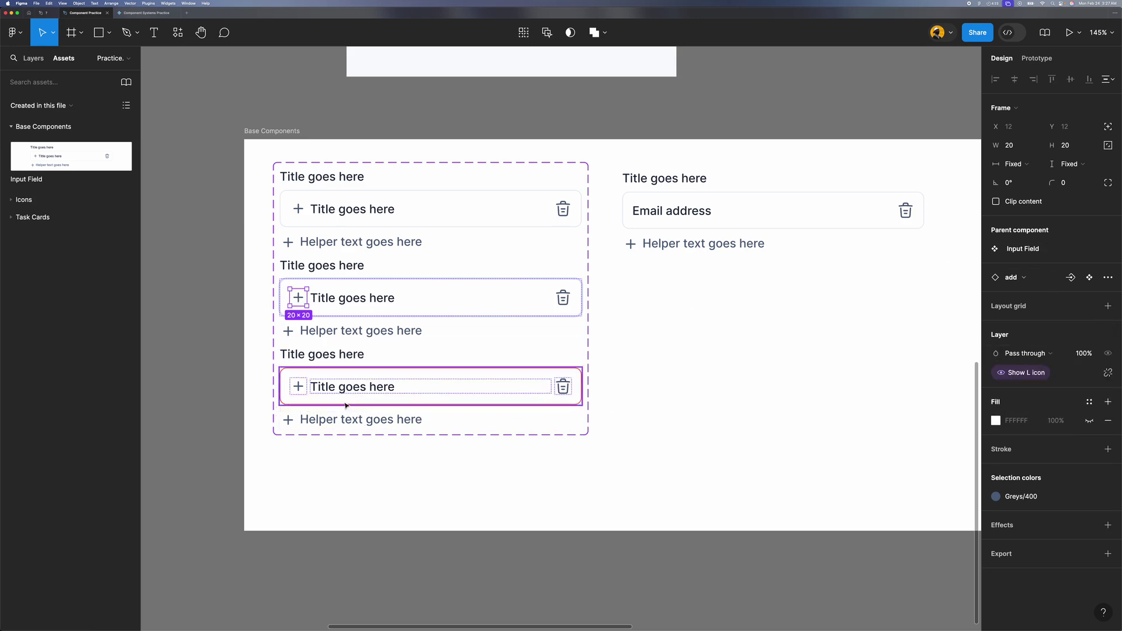
super+click(321, 387)
click(295, 389)
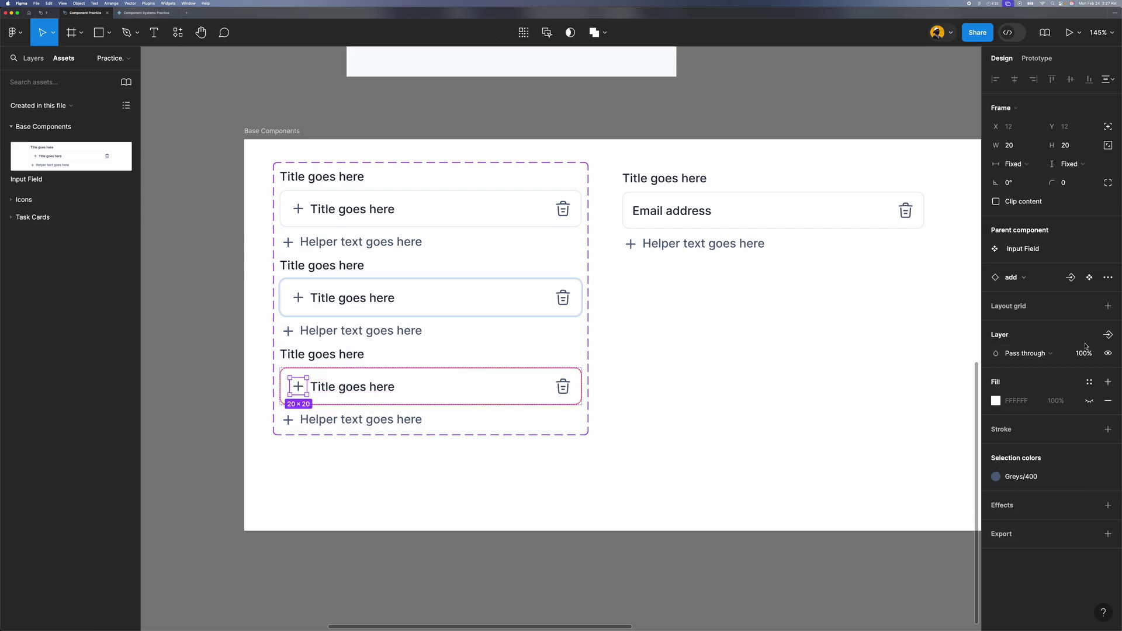
click(1108, 335)
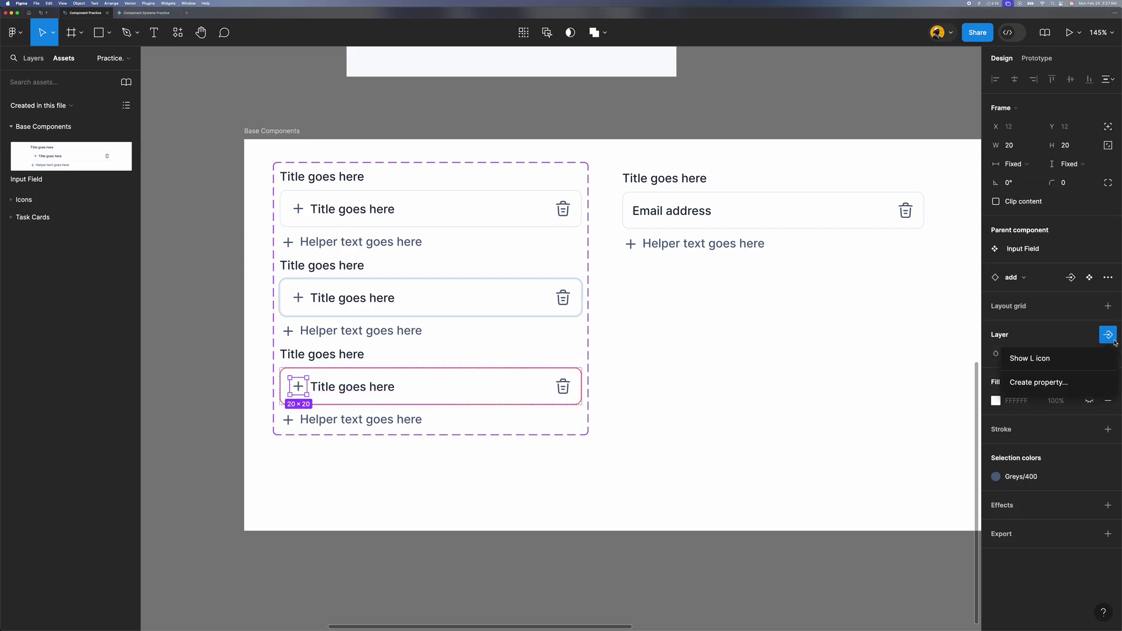
click(1057, 362)
click(522, 456)
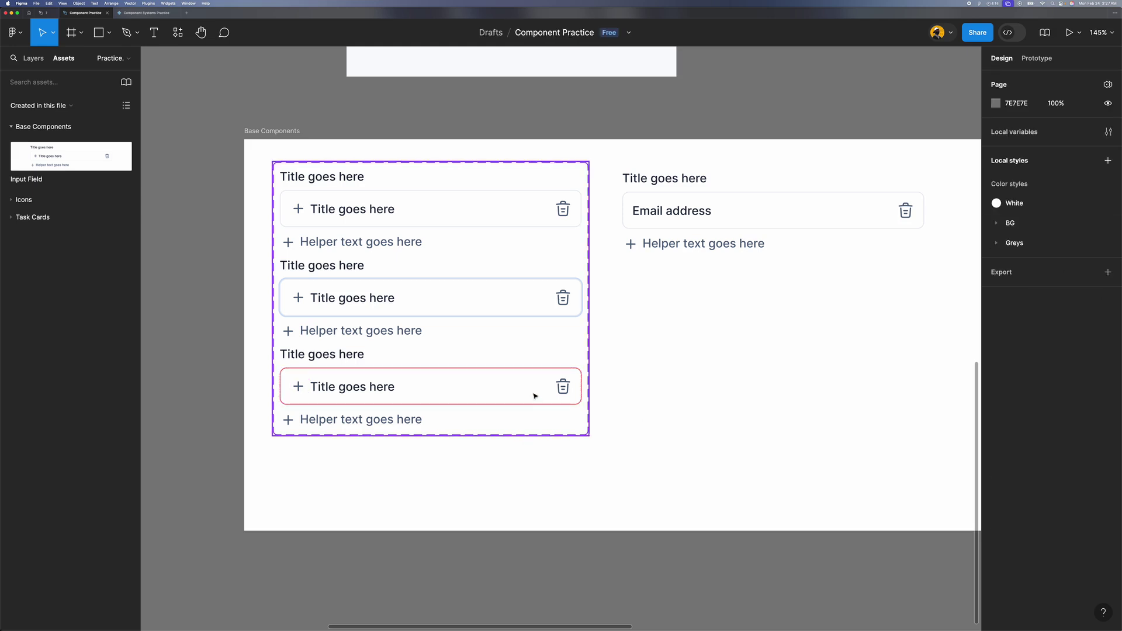
Step: Create a boolean property named "Show title" with value True for the titles above the input boxes in all three variants
scroll(532, 400, up, 3)
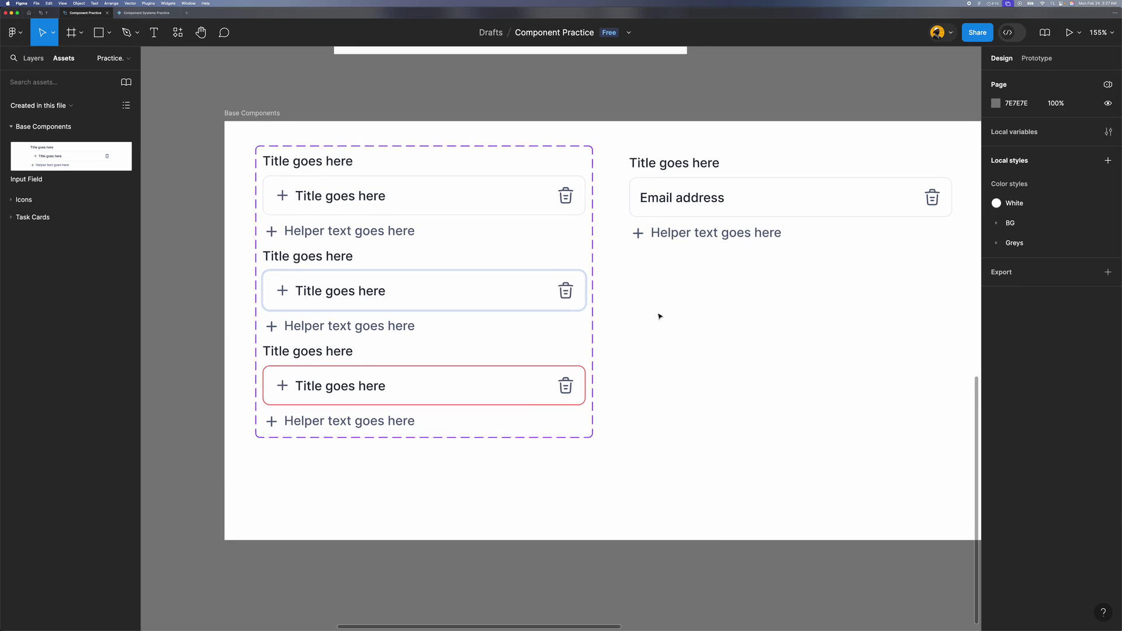
click(291, 168)
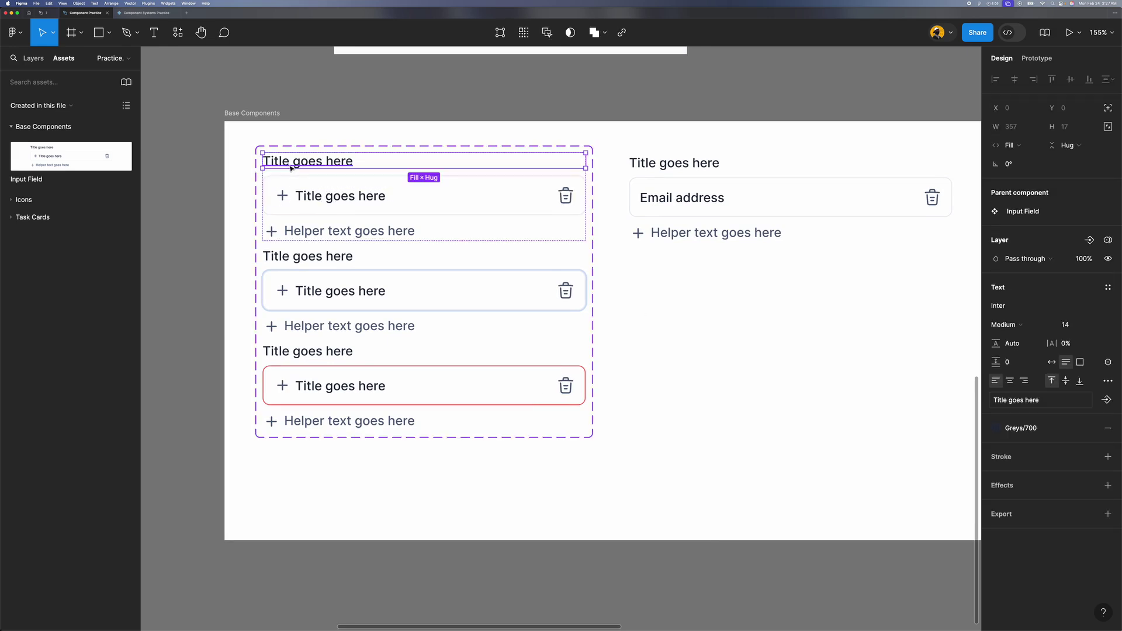
shift+click(327, 256)
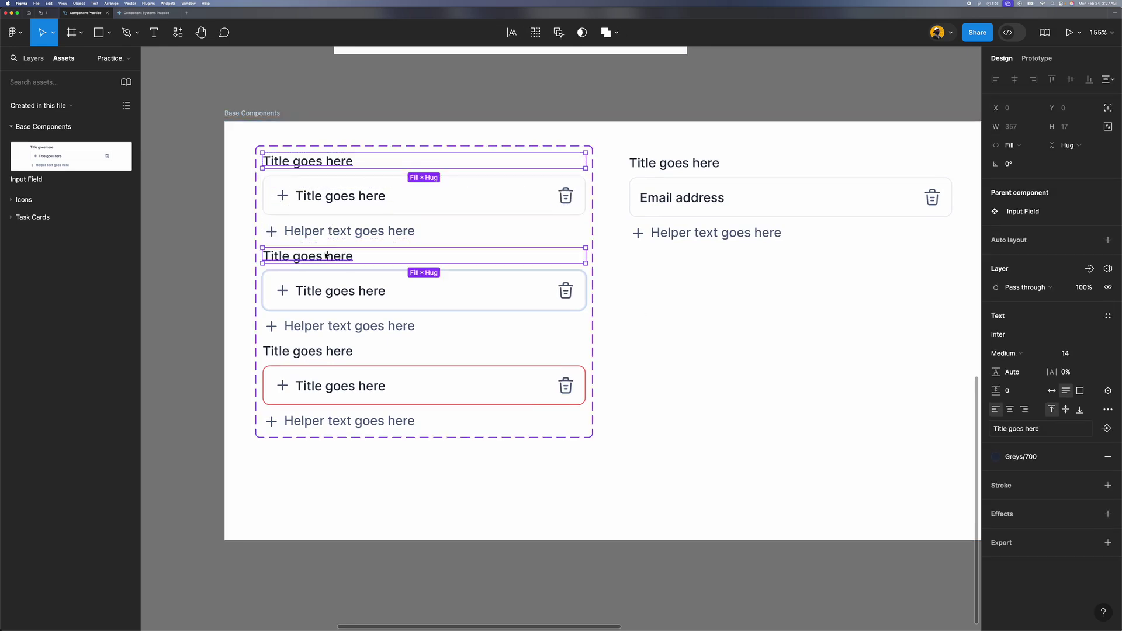
shift+click(323, 351)
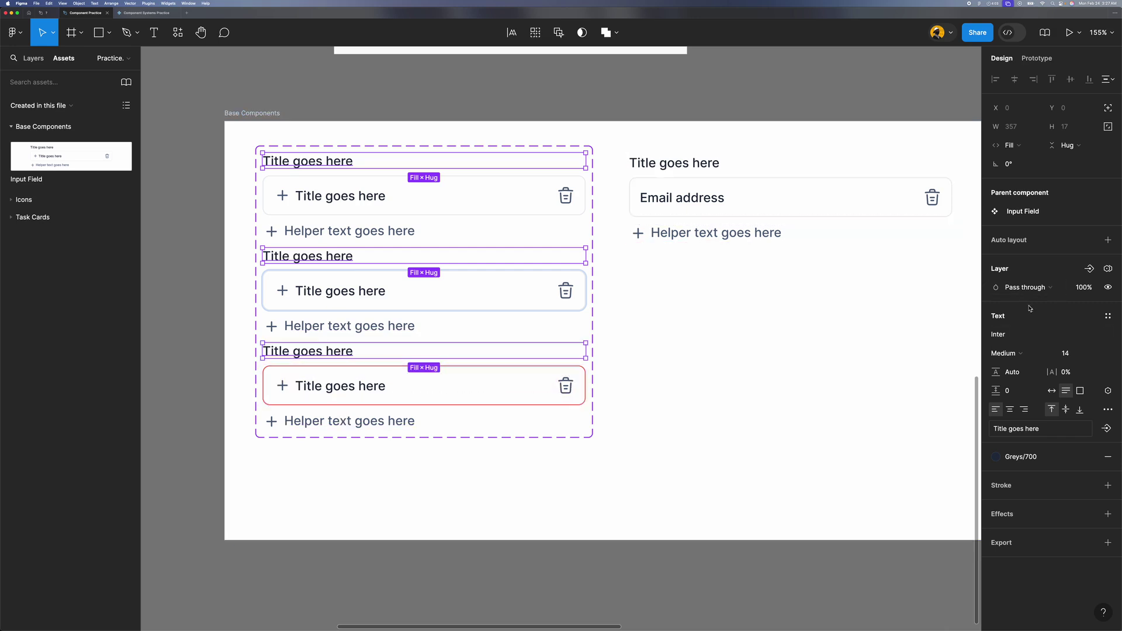
click(1092, 270)
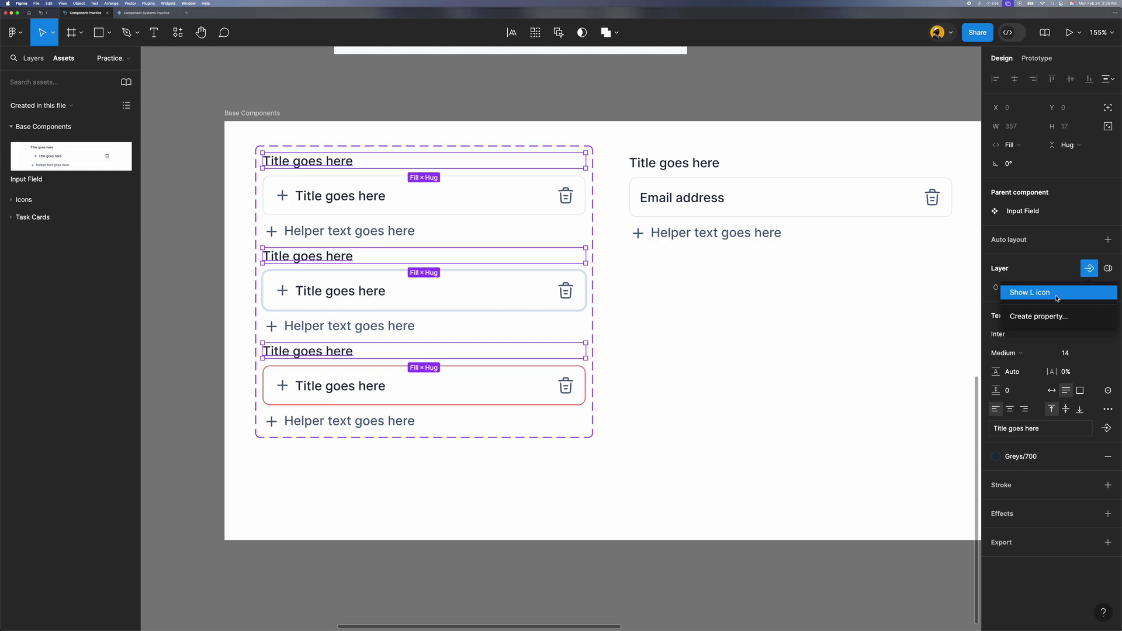
click(1026, 318)
text(Show title)
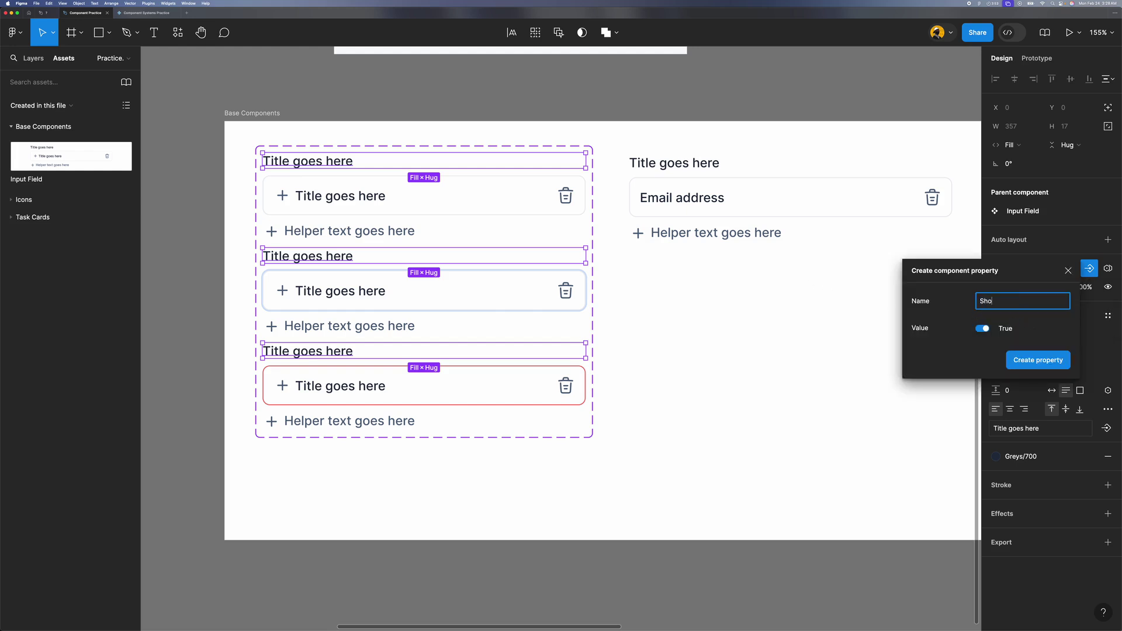
key(Return)
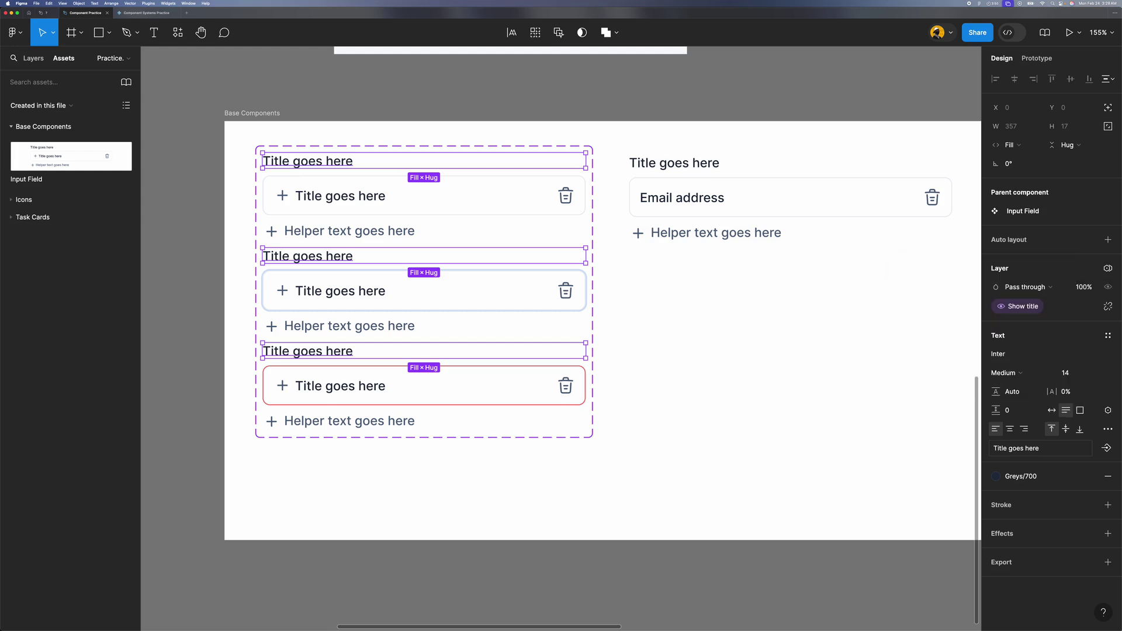
click(836, 327)
Step: Turn off Show title on the Input Field instance beside the component set
click(672, 233)
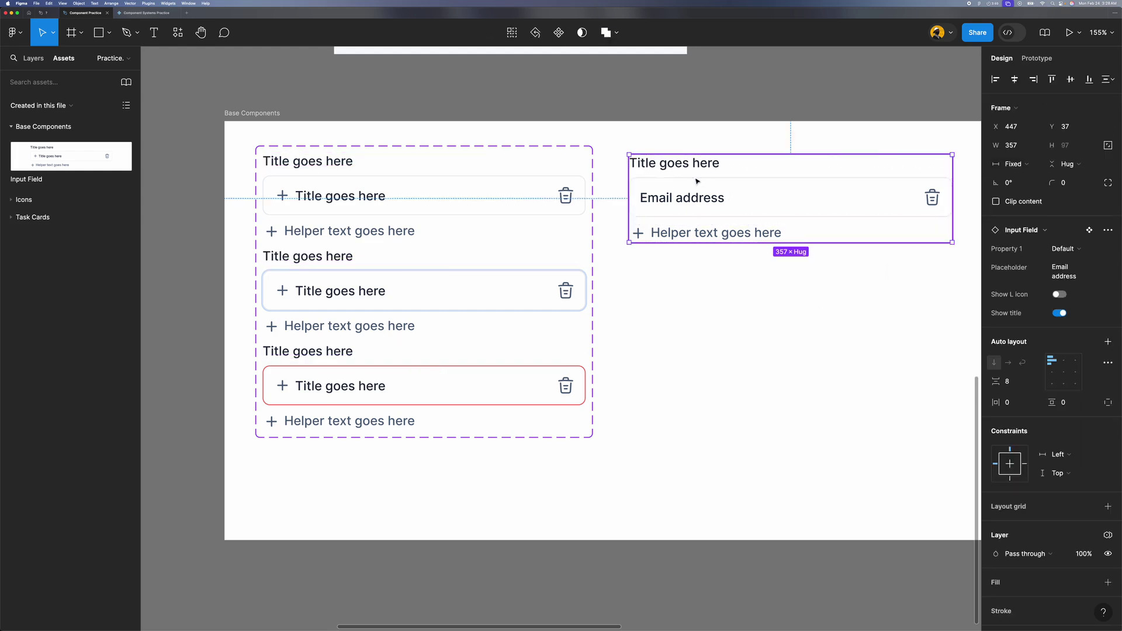
scroll(697, 182, right, 3)
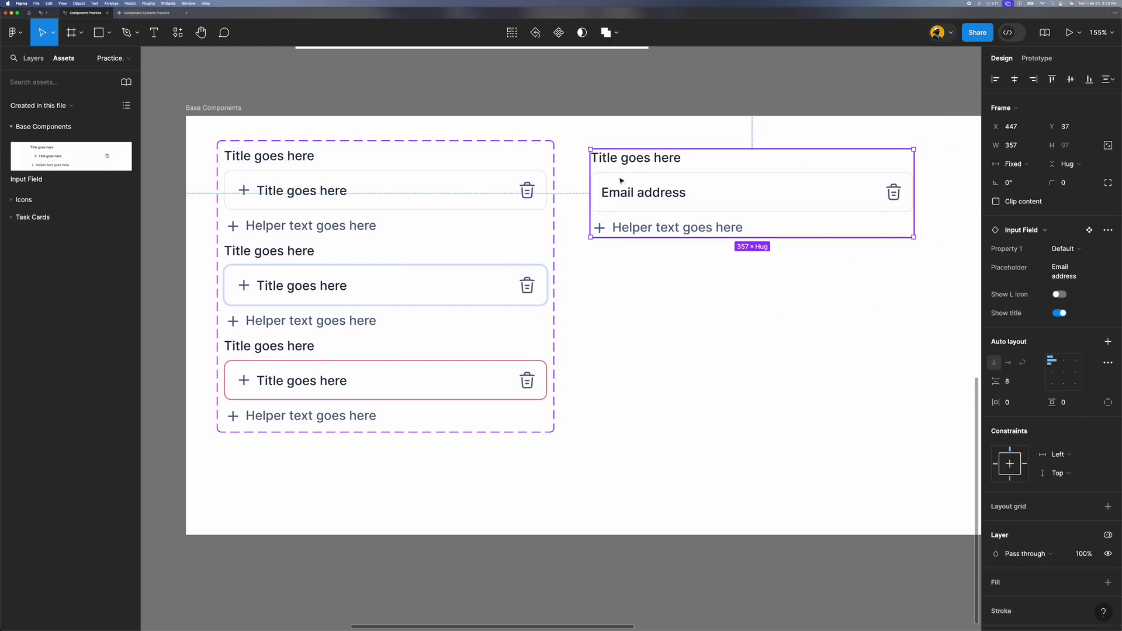
click(1060, 313)
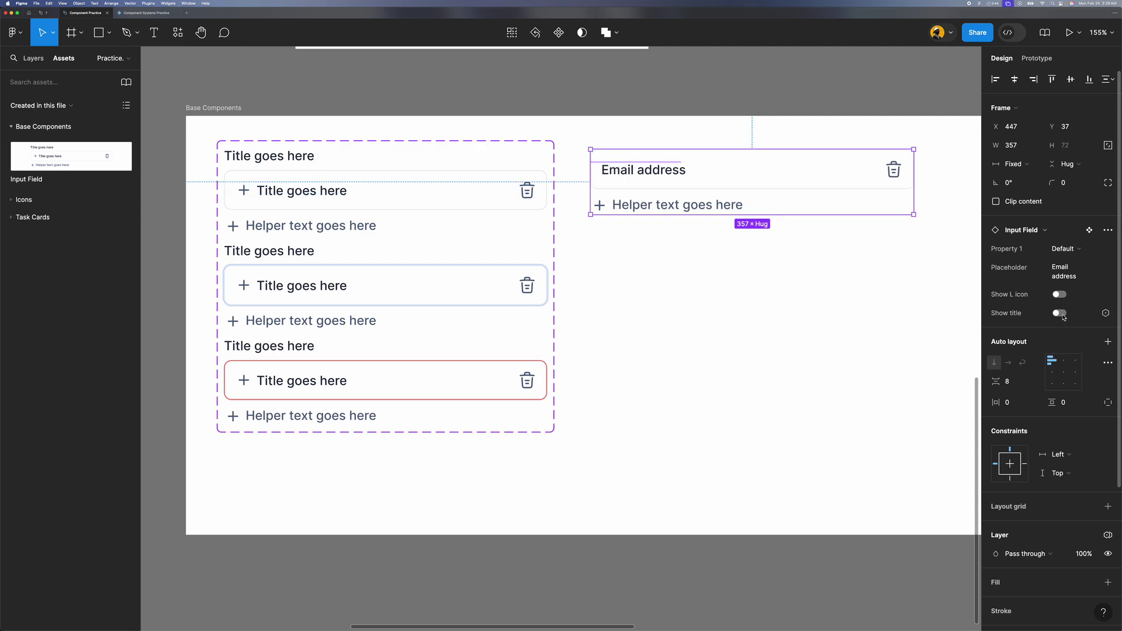
click(796, 302)
Step: Turn Show L icon on and back off on the Input Field instance to test the property
click(716, 170)
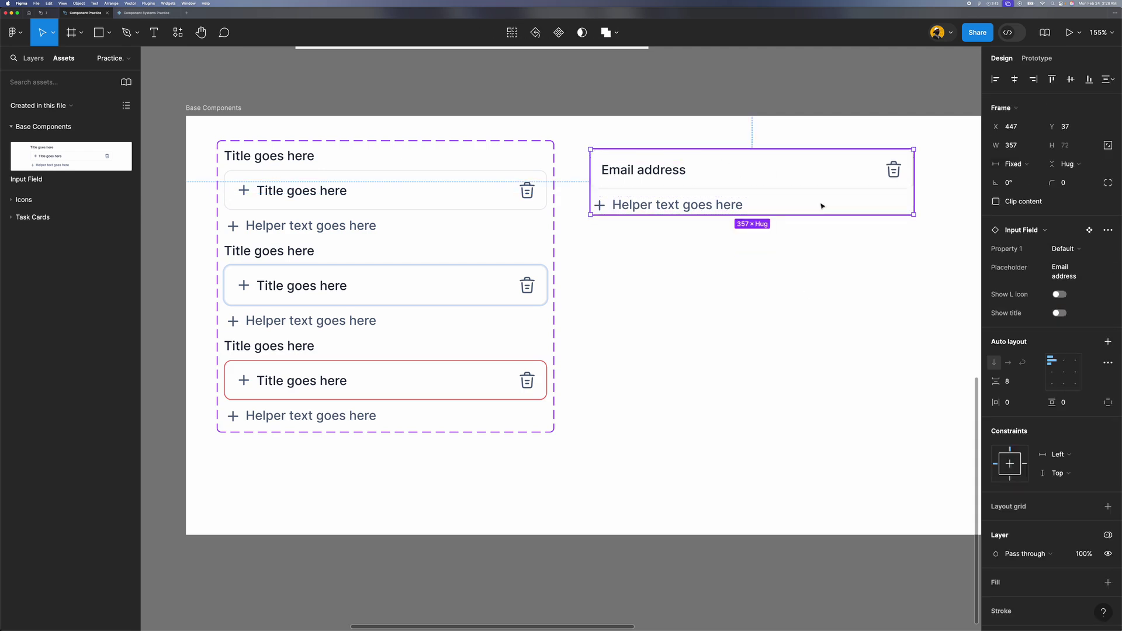
click(1060, 294)
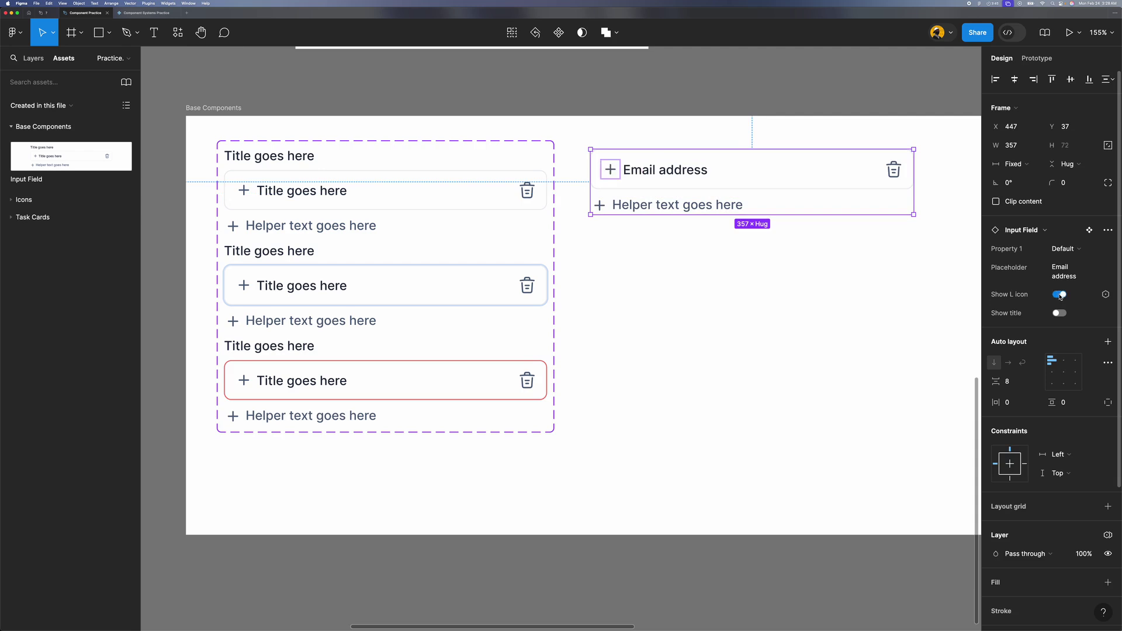
click(1060, 295)
click(860, 314)
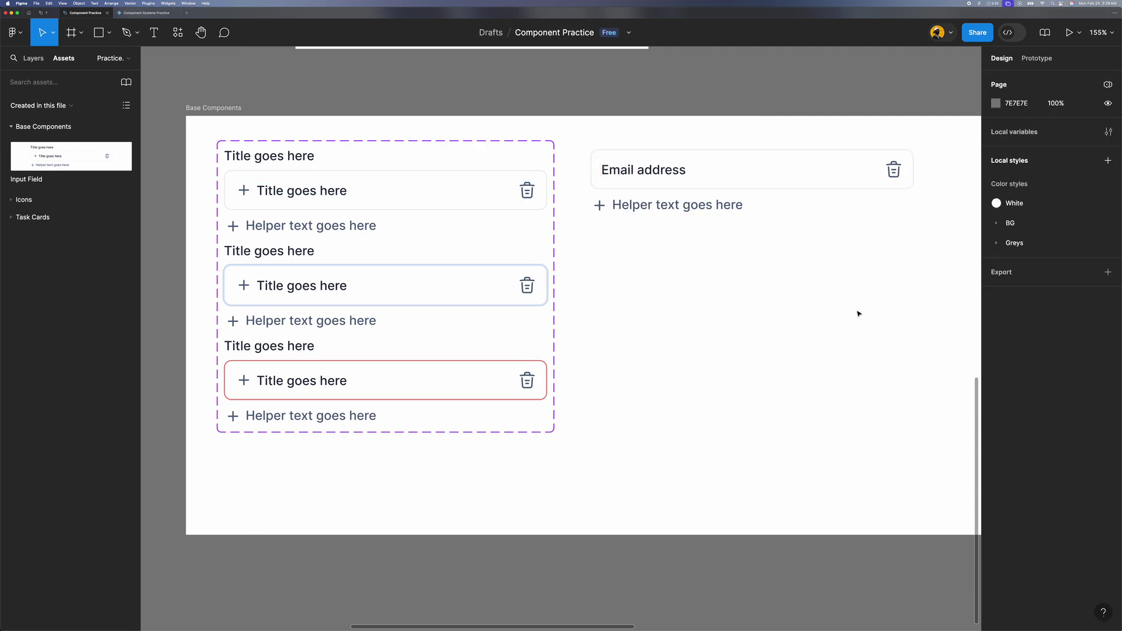
Step: Create a boolean property named "Show R icon" with value True for the trash icon in the Default variant's input box
scroll(860, 314, down, 3)
scroll(750, 300, left, 2)
click(529, 226)
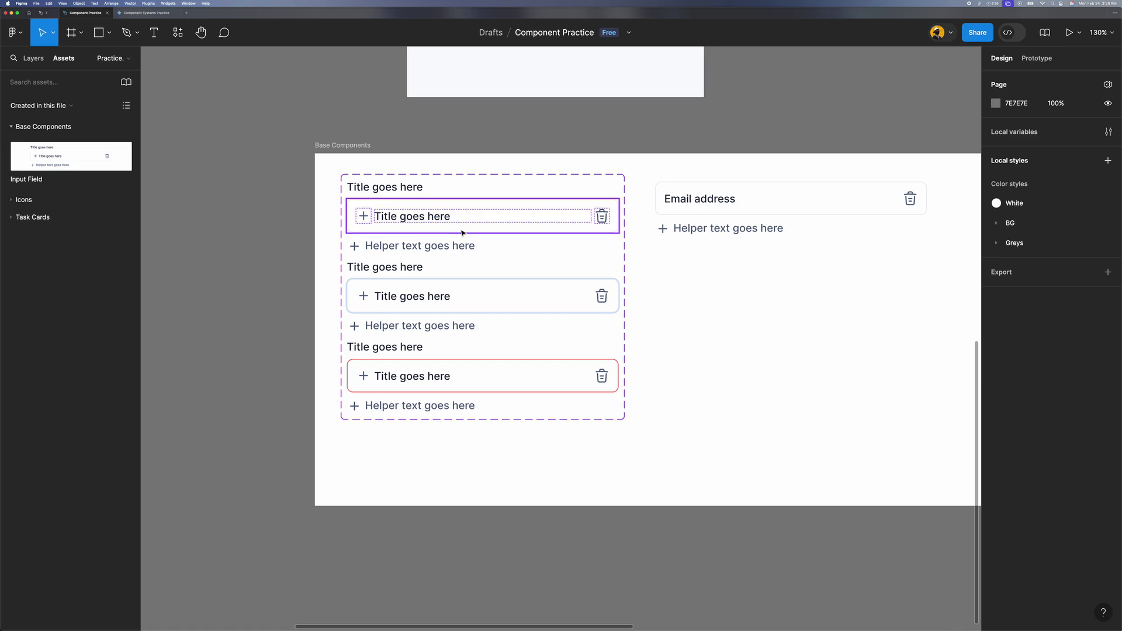
click(426, 215)
click(599, 217)
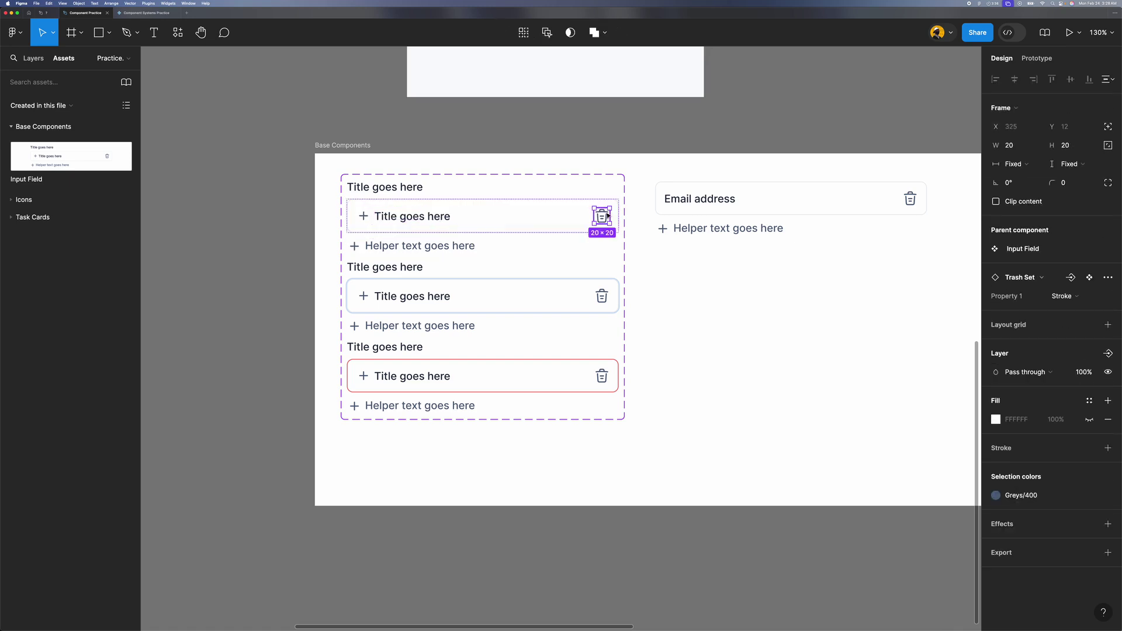
scroll(599, 217, up, 2)
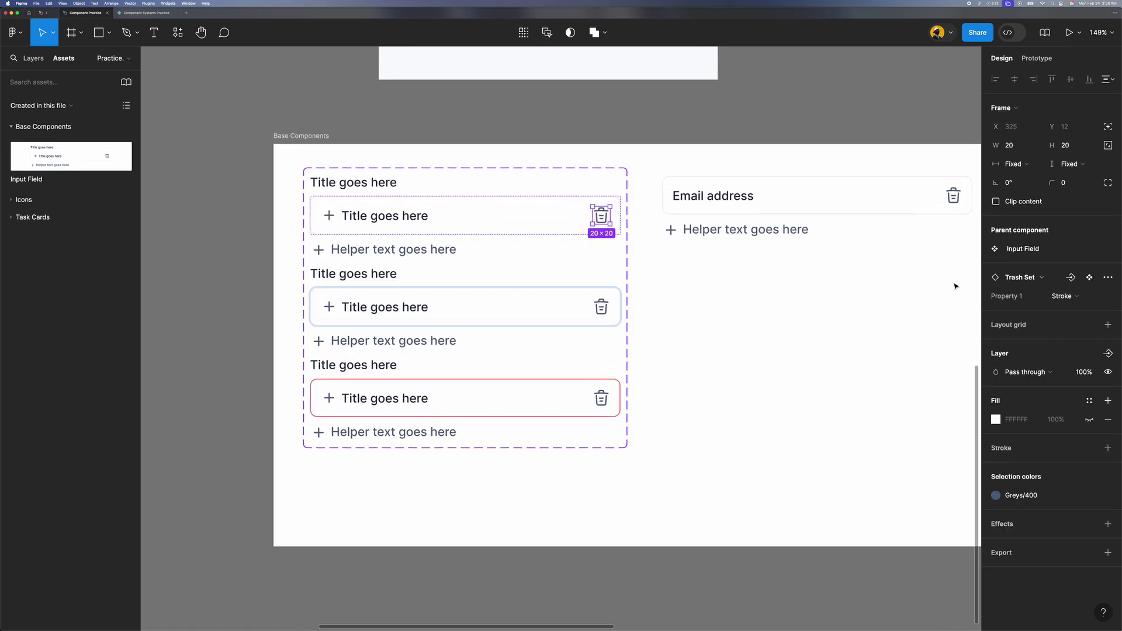
click(1106, 354)
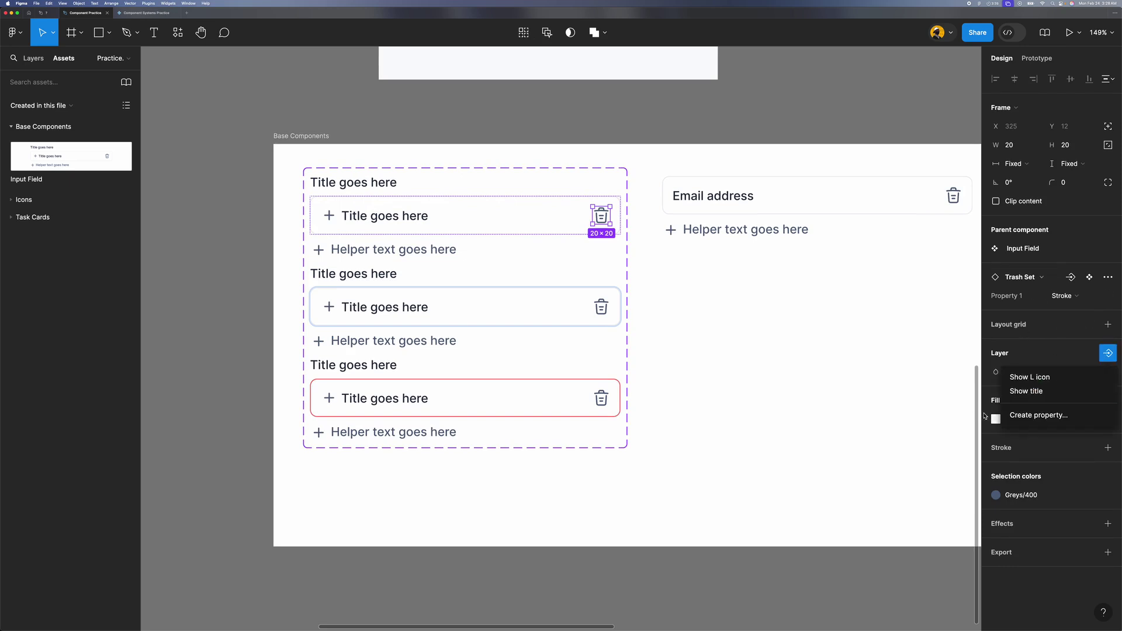
click(1036, 416)
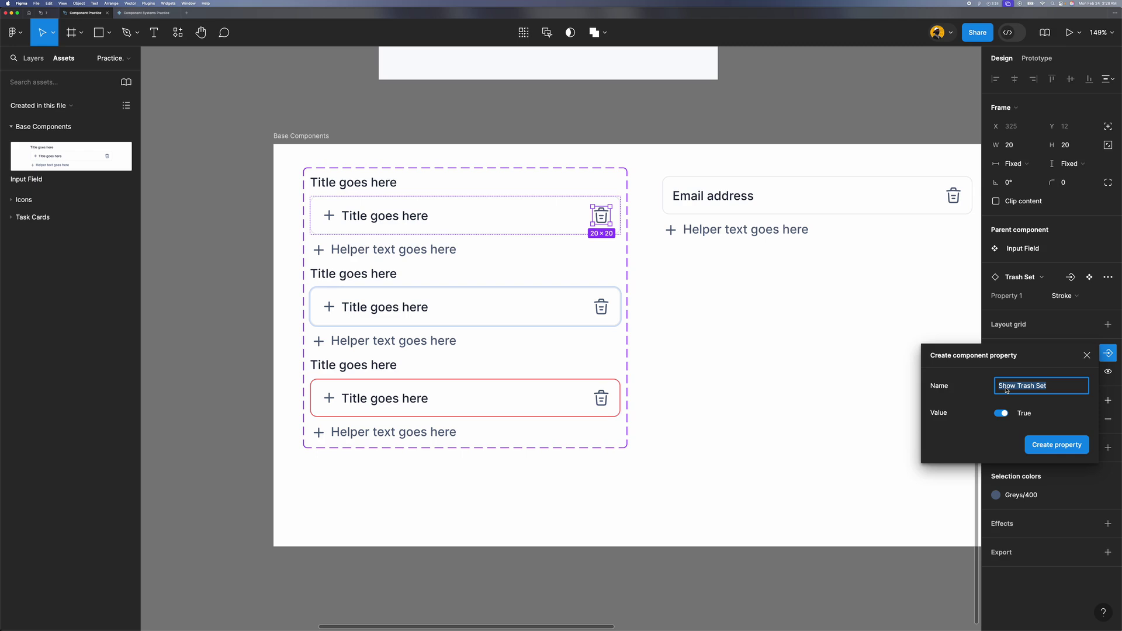
text(SHow)
key(super+a)
text(Show R icon)
key(Return)
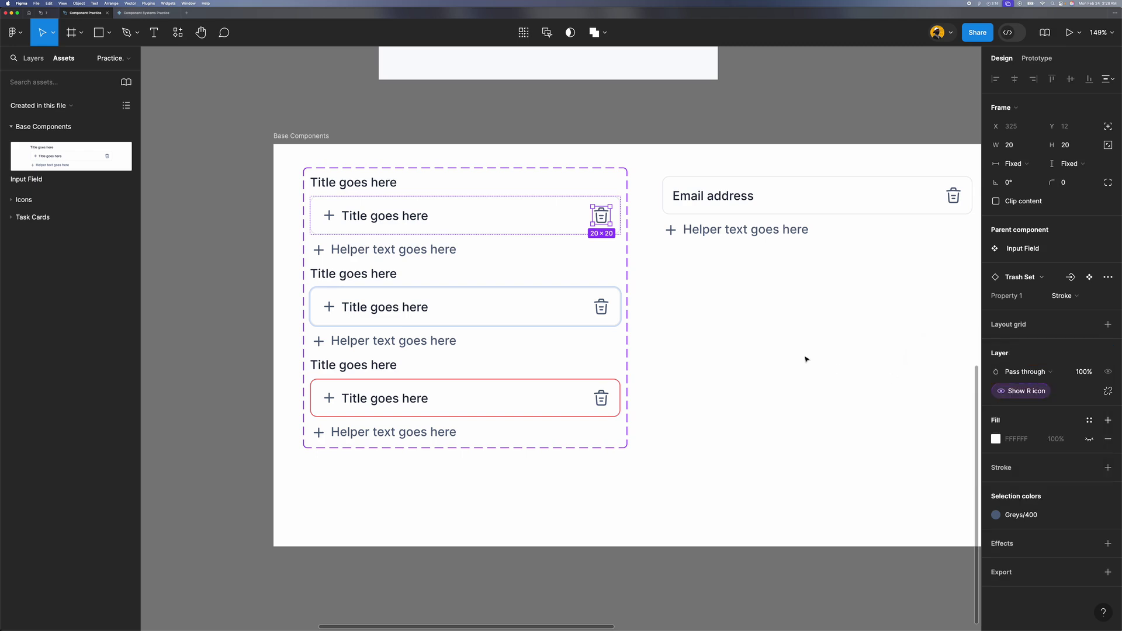
Step: Link the visibility of the trash icons inside the Focused and Error variants' input boxes to the existing Show R icon property
click(409, 308)
click(602, 309)
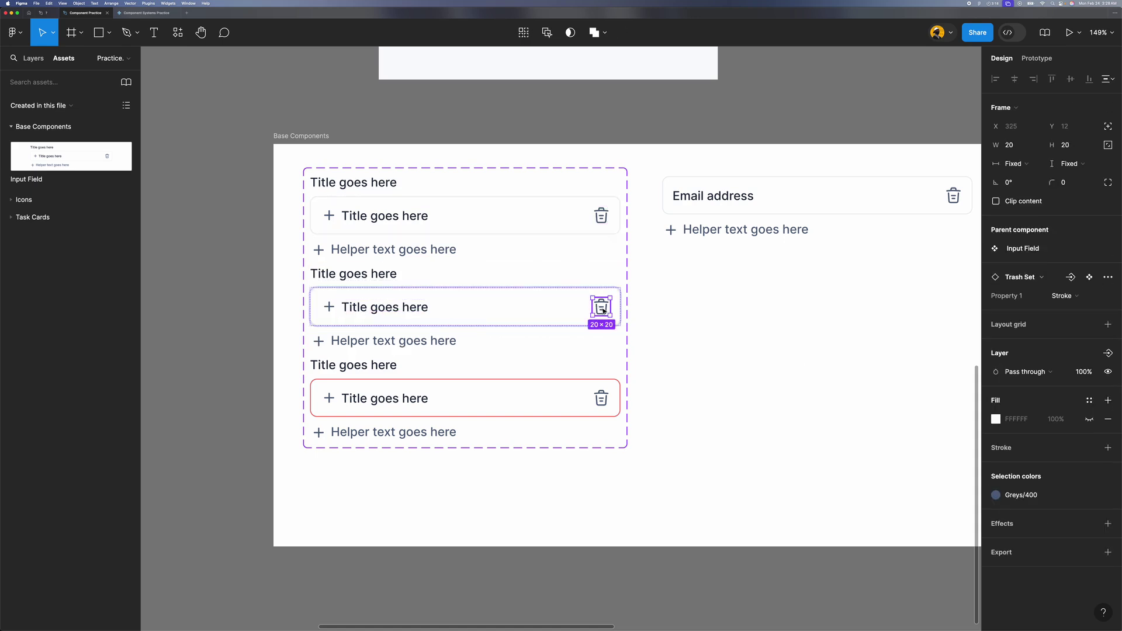
click(1108, 353)
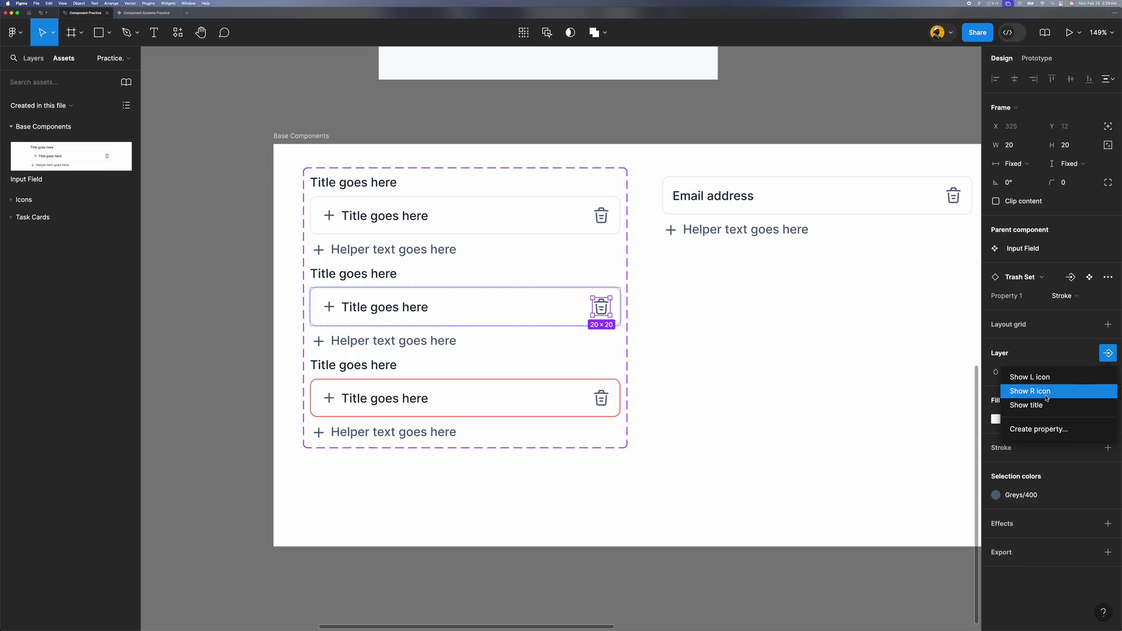
click(1046, 397)
click(494, 398)
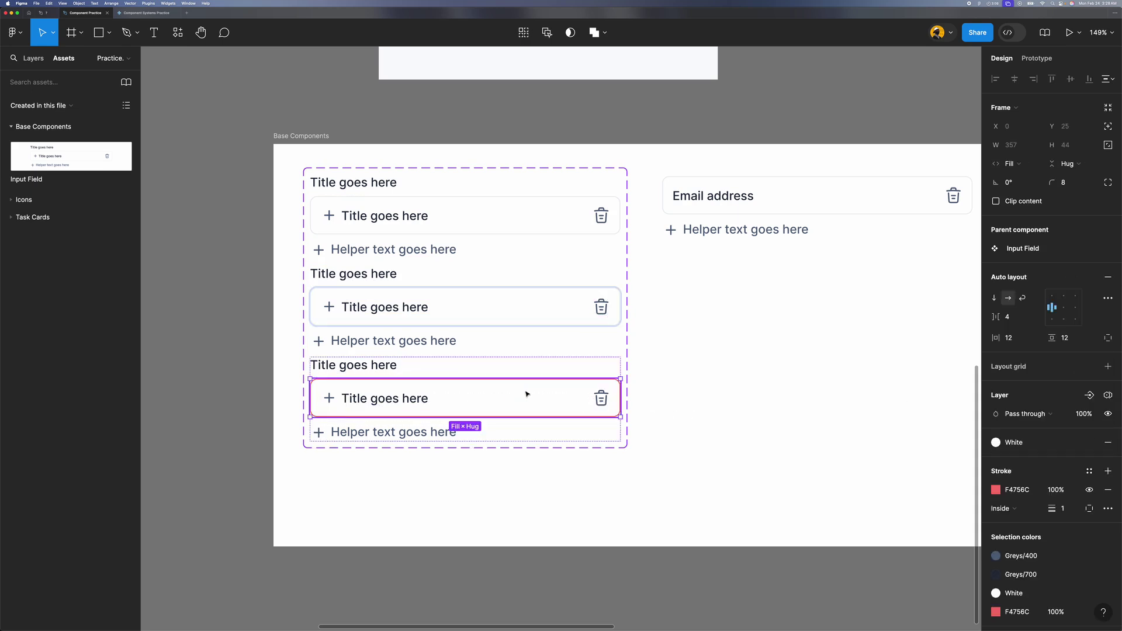
click(606, 403)
click(1108, 353)
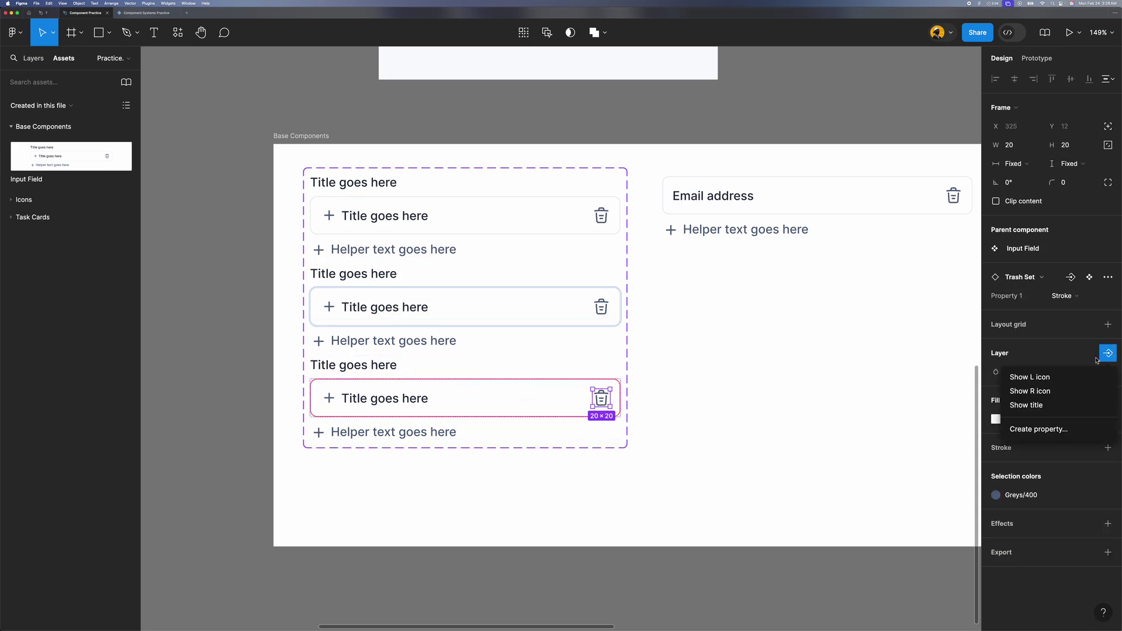
click(1030, 391)
click(820, 377)
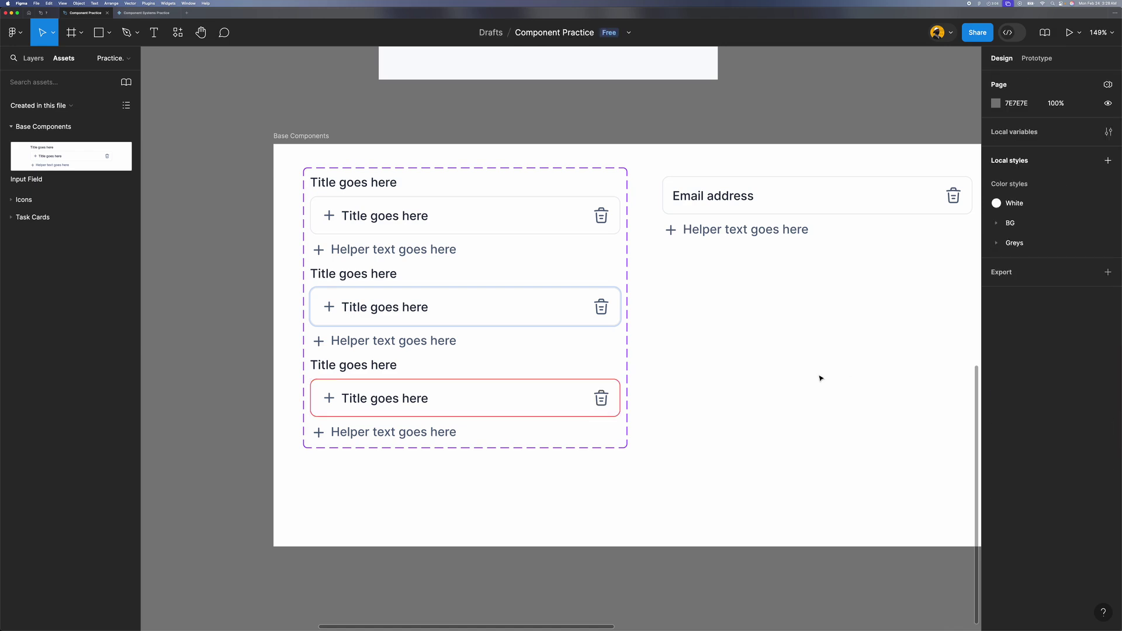
Step: Select the Input Field instance beside the component set and inspect its property toggles
scroll(821, 378, down, 2)
click(748, 209)
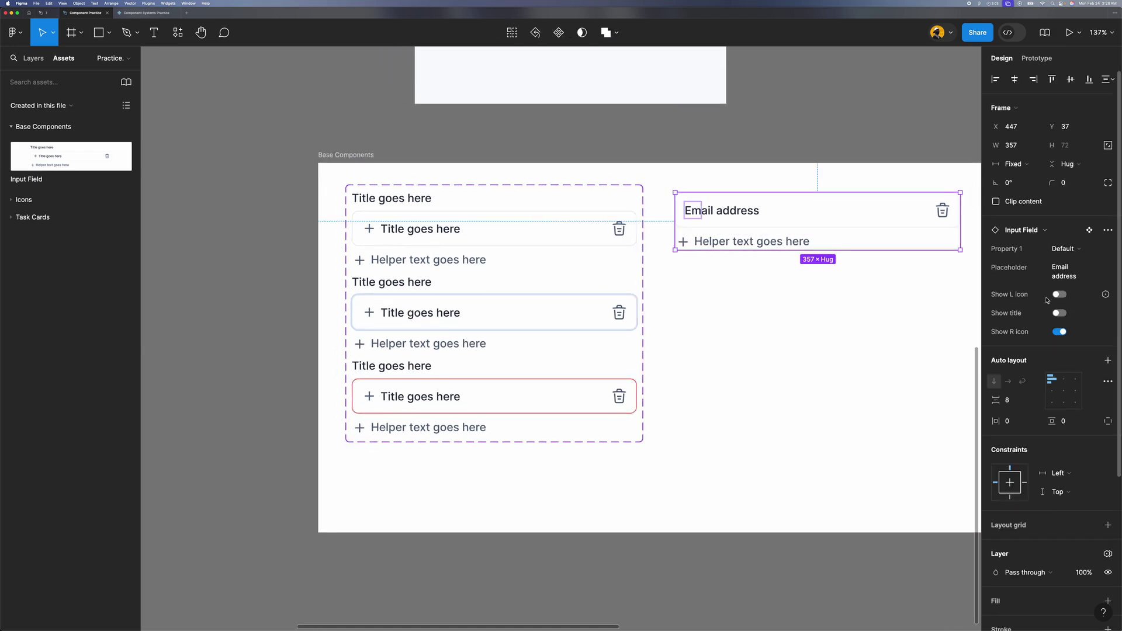
Step: Turn off the Show R icon property on the Email address input field instance
click(1059, 331)
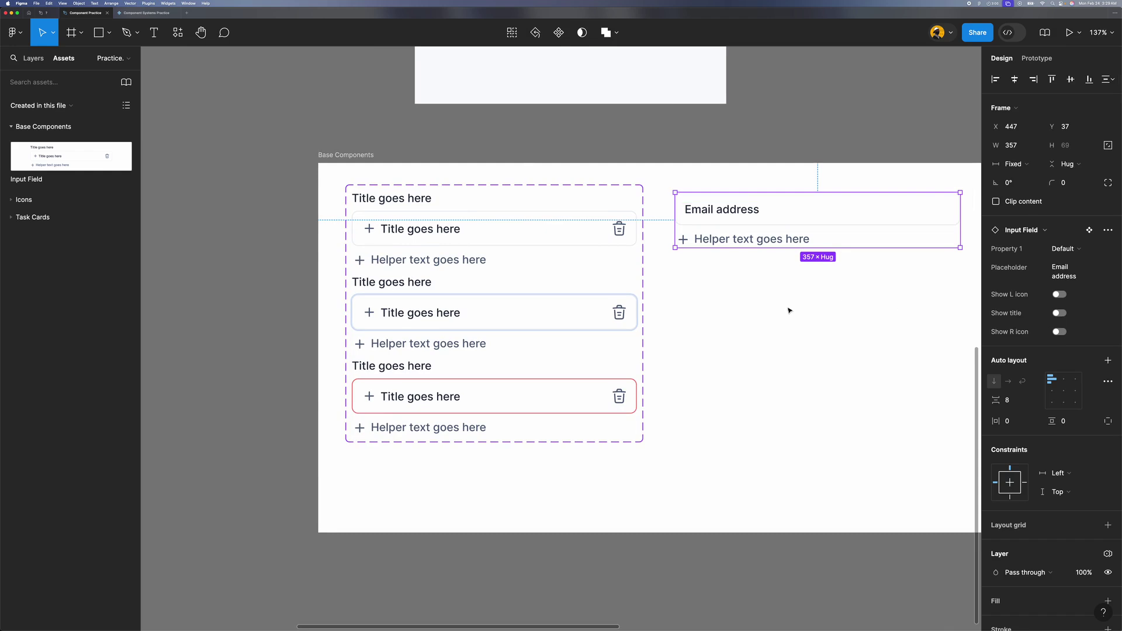
click(789, 311)
scroll(789, 311, right, 3)
click(705, 219)
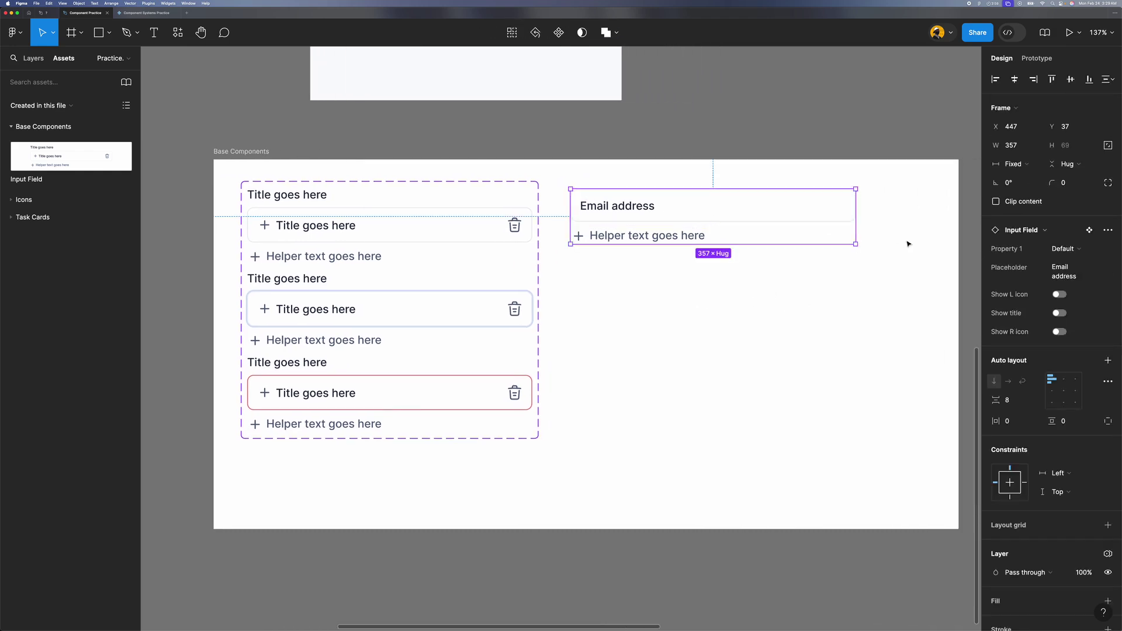
click(780, 269)
click(735, 225)
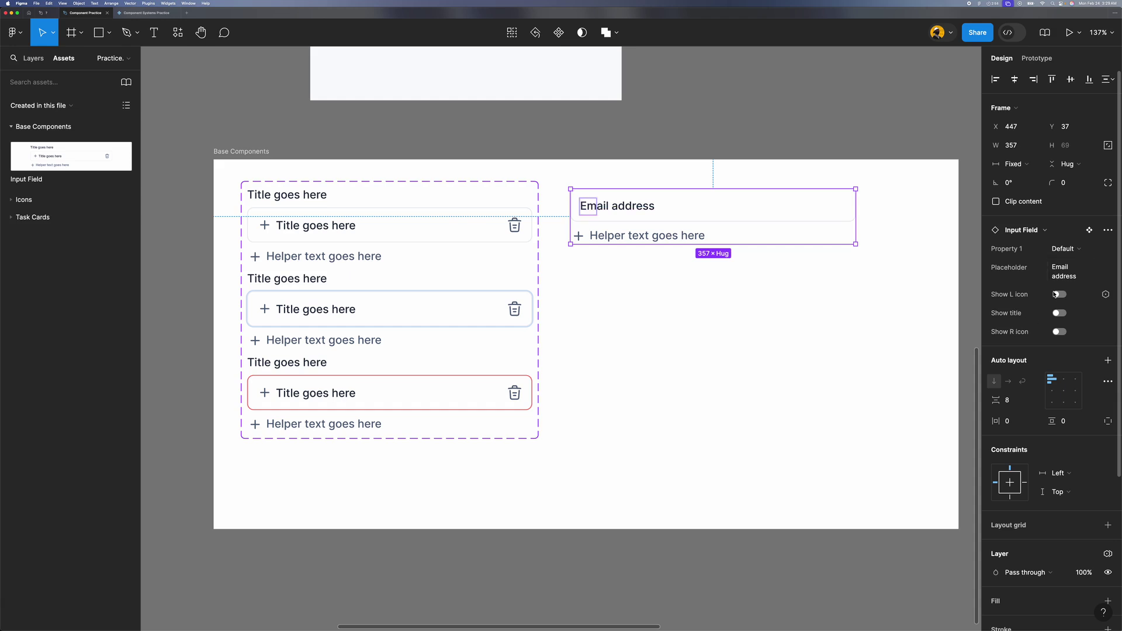
Step: Turn on the Show title property on the Email address input field instance
click(1059, 313)
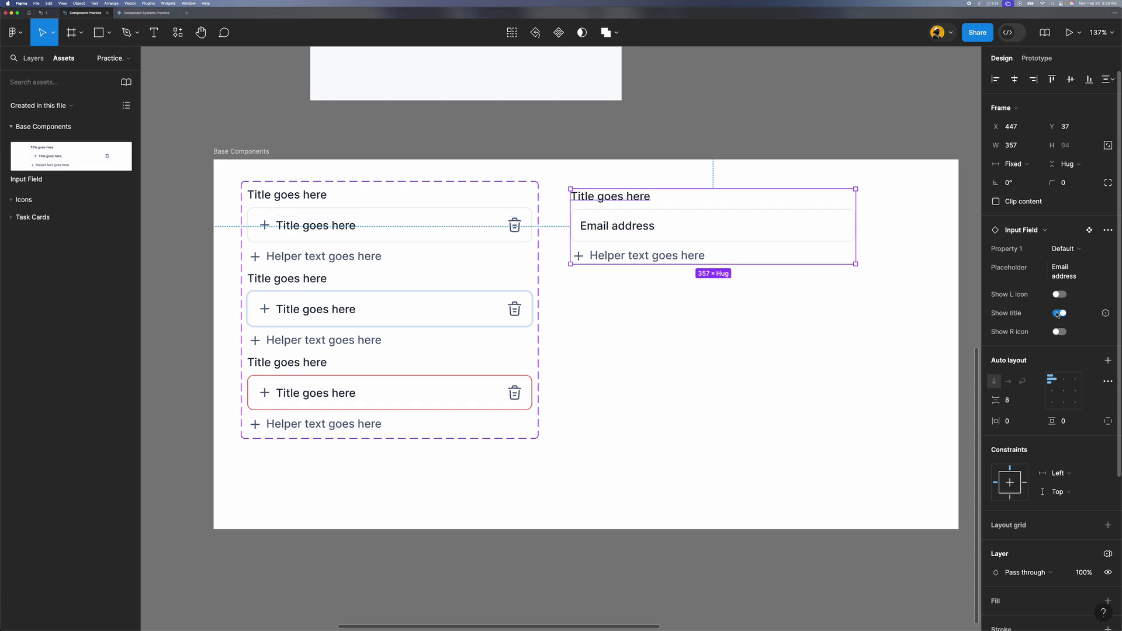
click(804, 325)
scroll(804, 324, down, 2)
click(677, 258)
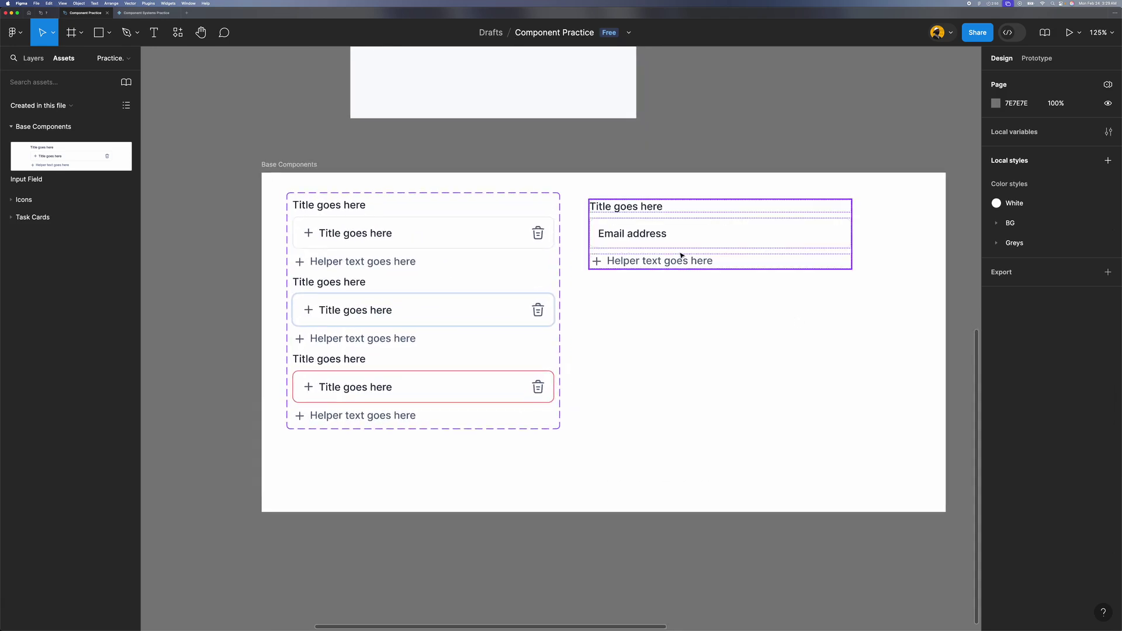
scroll(539, 218, left, 2)
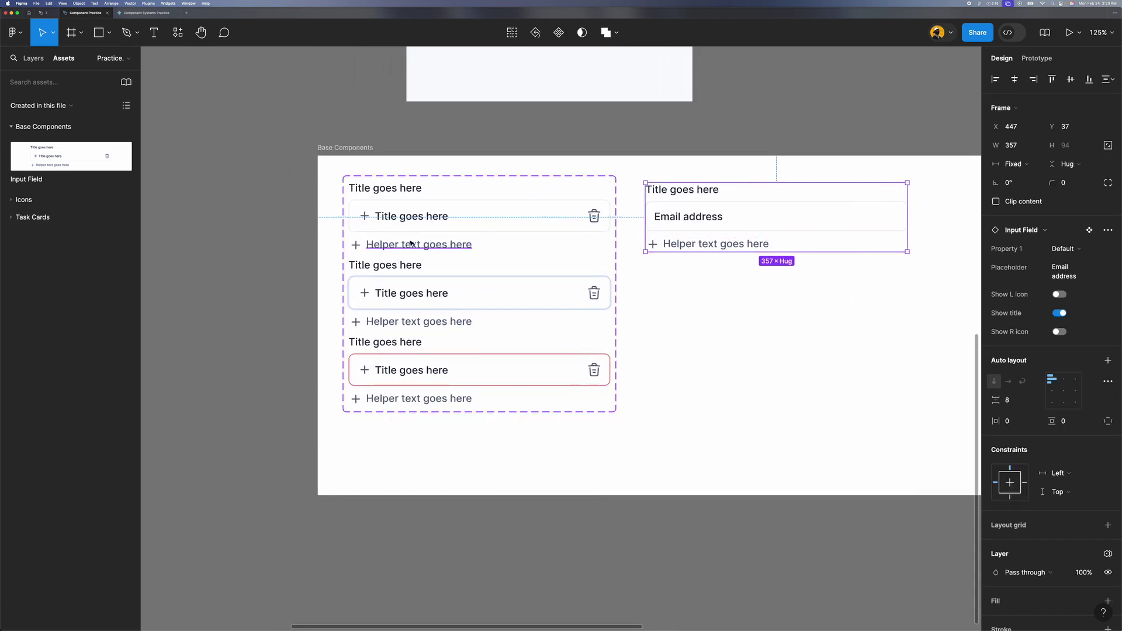
Step: Create a visibility property named "Show helper" with value True on the helper text row of the topmost Input Field variant
super+click(462, 244)
click(523, 250)
scroll(401, 238, up, 1)
scroll(402, 238, up, 3)
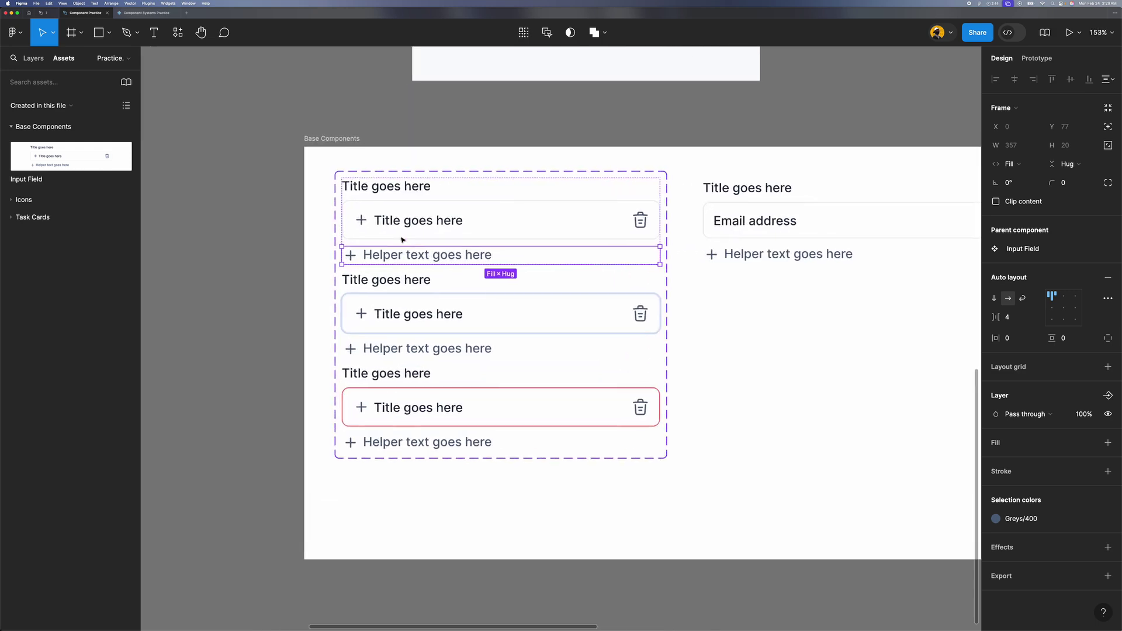
scroll(402, 239, up, 2)
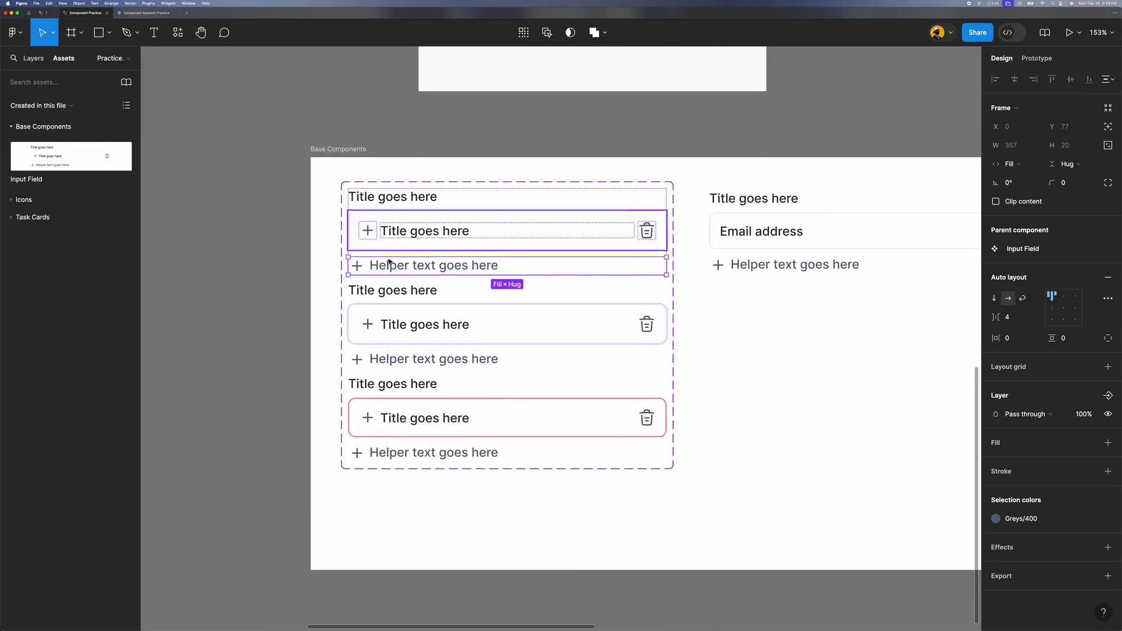
click(402, 271)
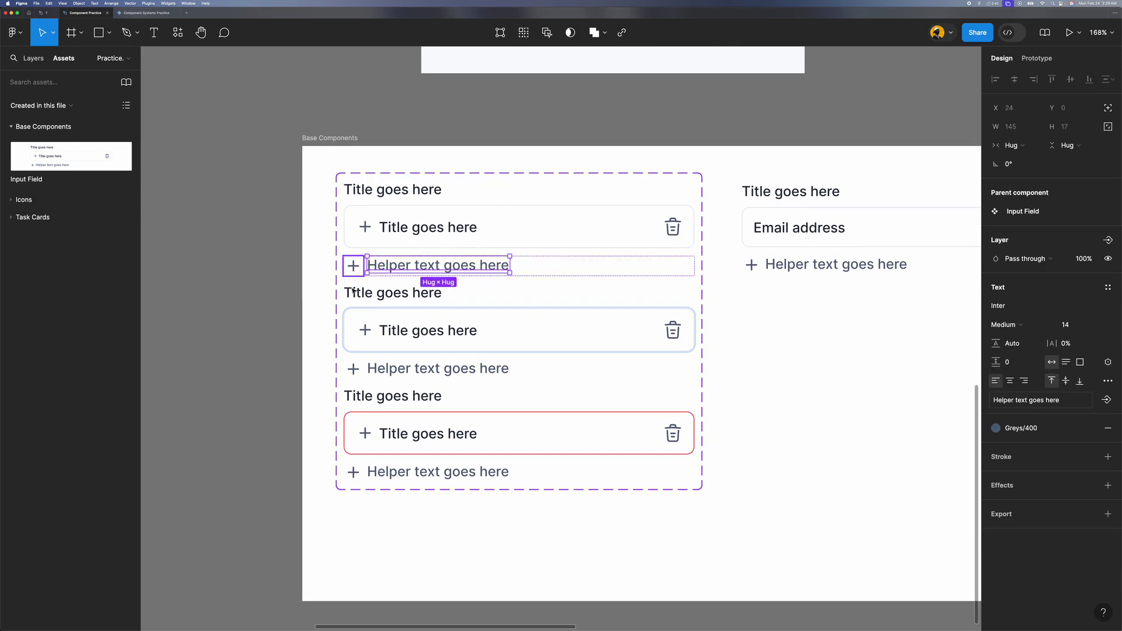
scroll(398, 281, up, 4)
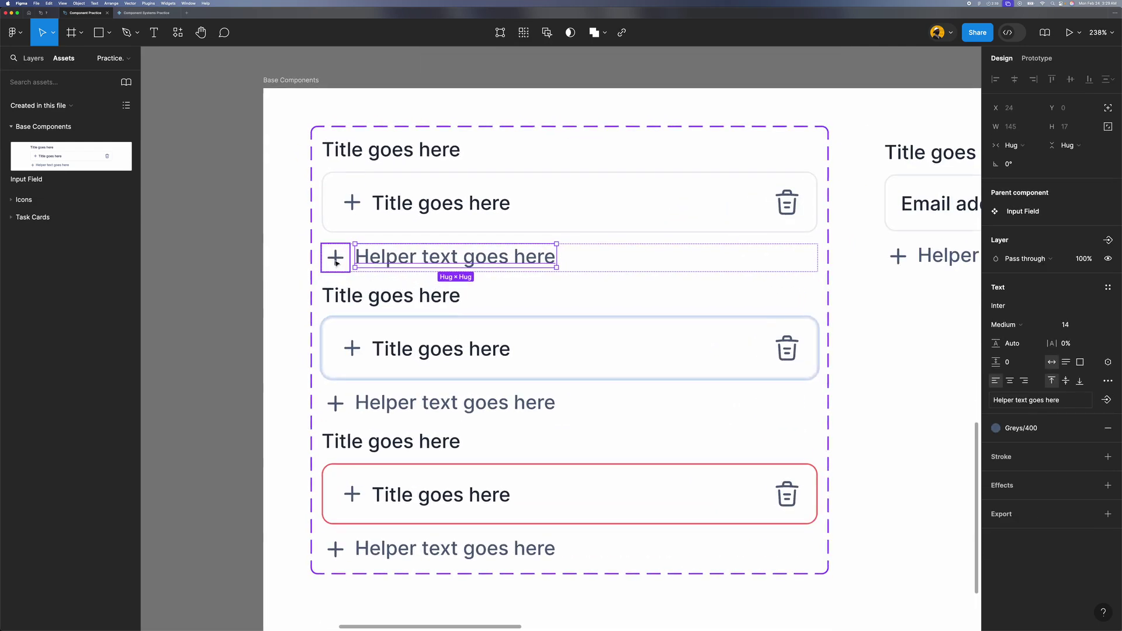
key(Escape)
scroll(631, 262, down, 4)
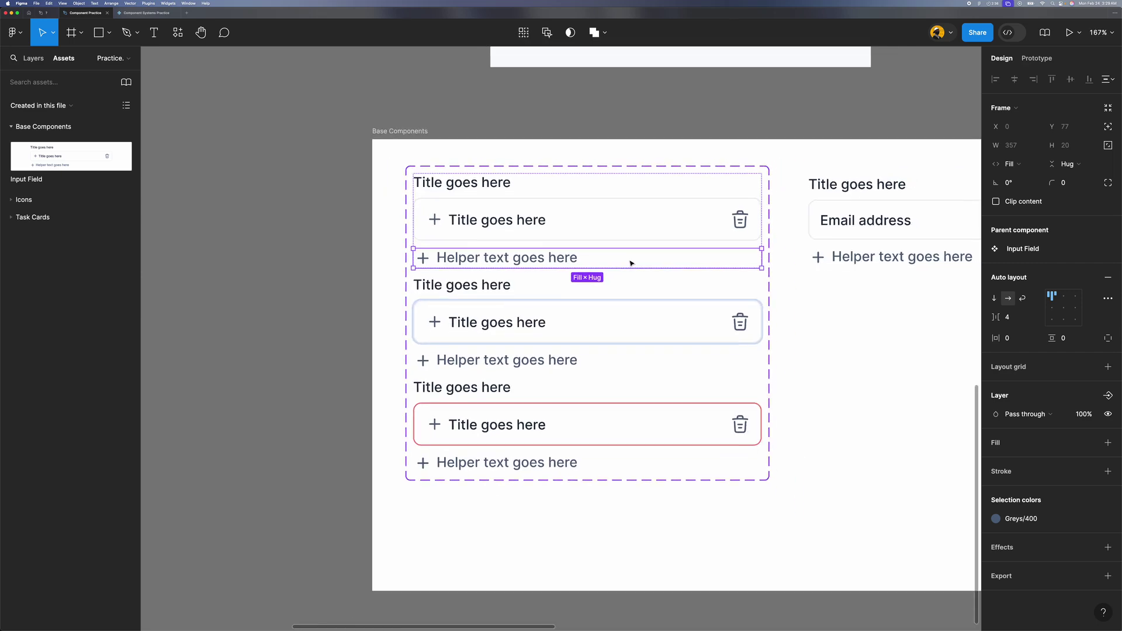
scroll(625, 261, up, 2)
scroll(485, 264, up, 2)
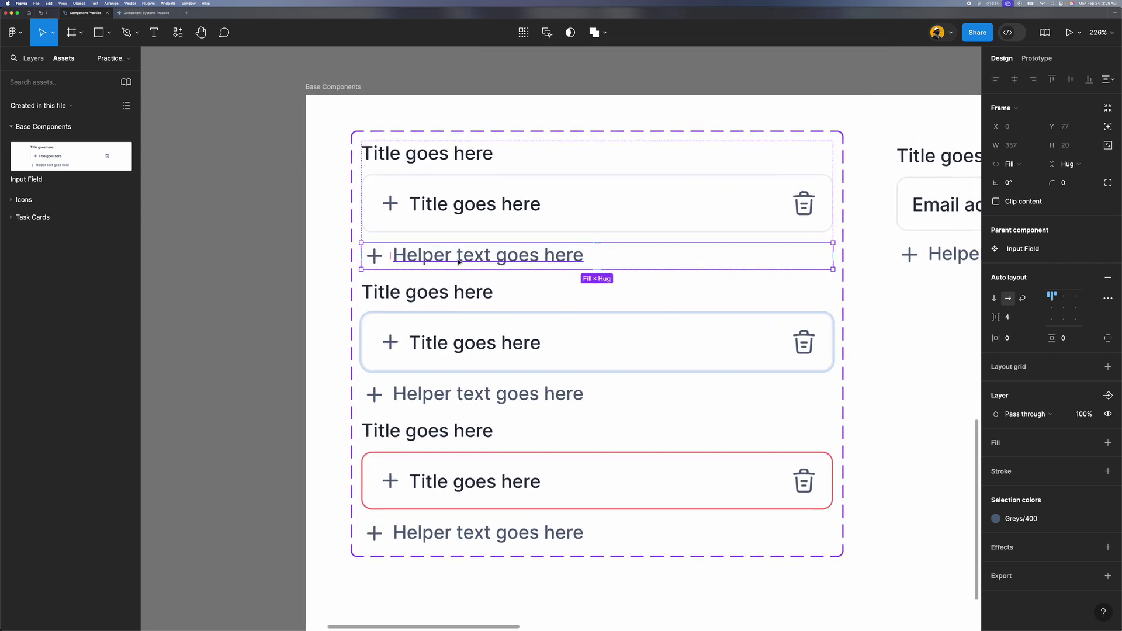
scroll(679, 243, down, 3)
scroll(679, 243, right, 1)
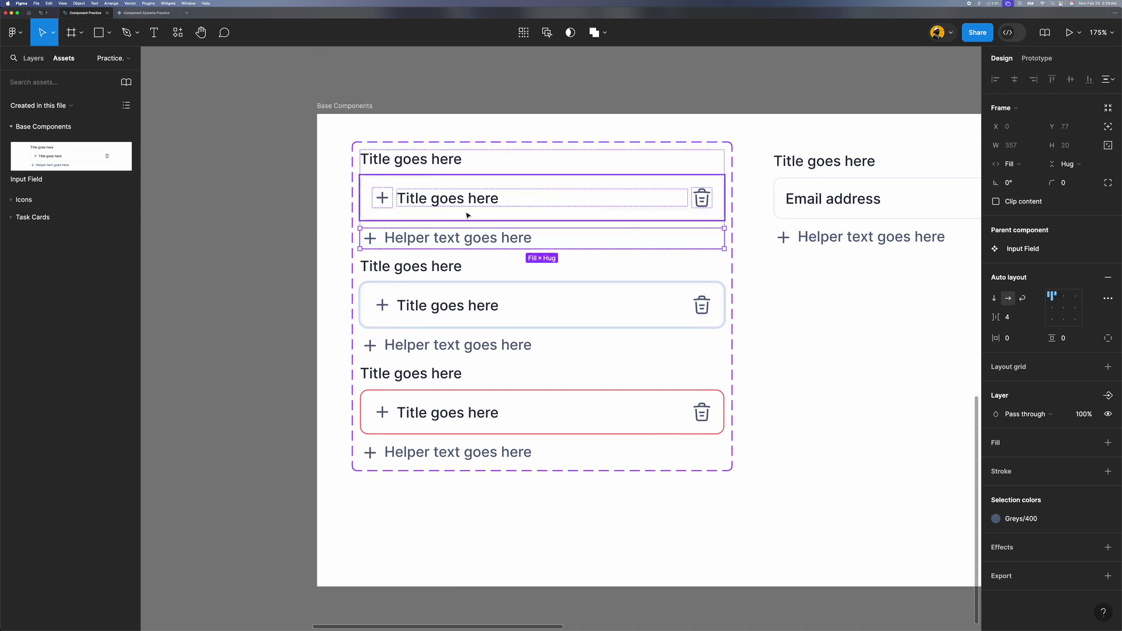
scroll(468, 215, right, 1)
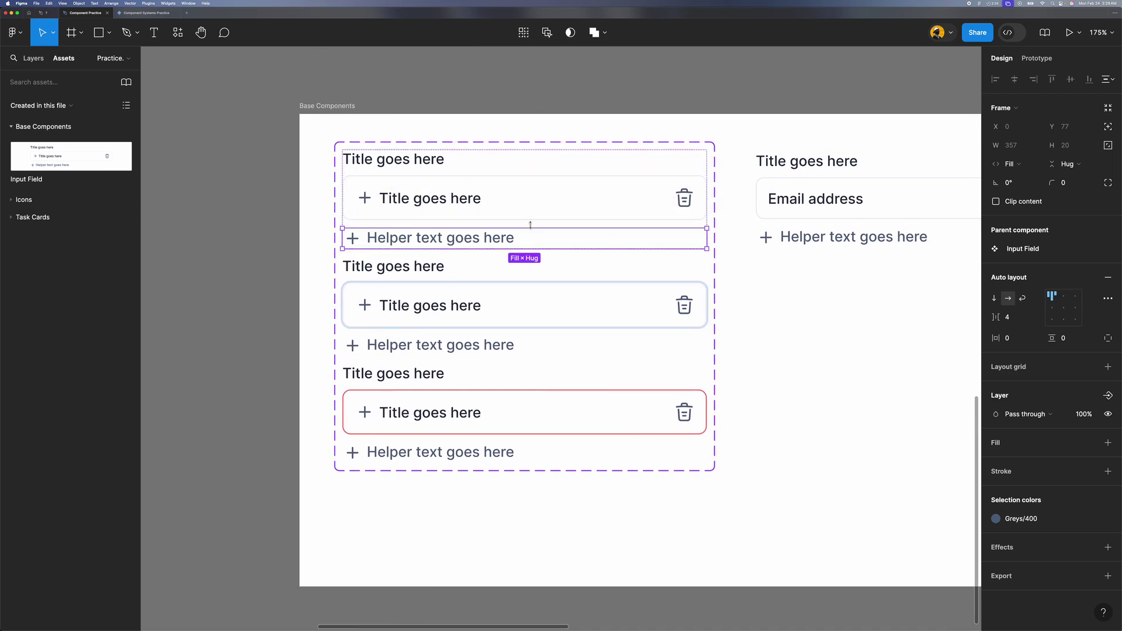
click(1113, 397)
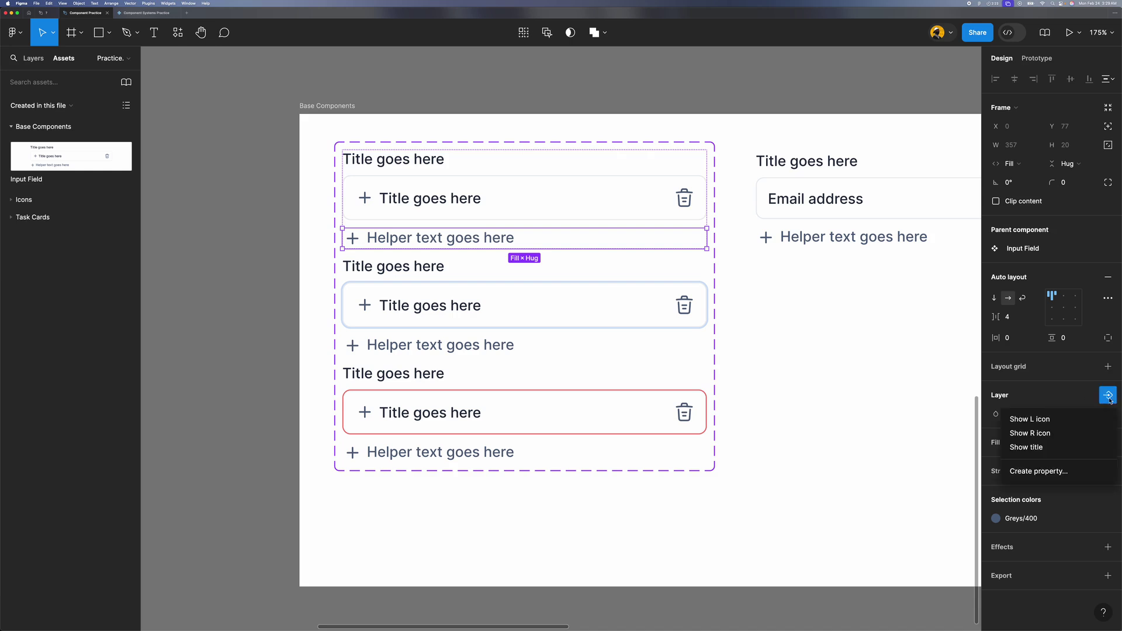
click(1058, 471)
text(Show helpe)
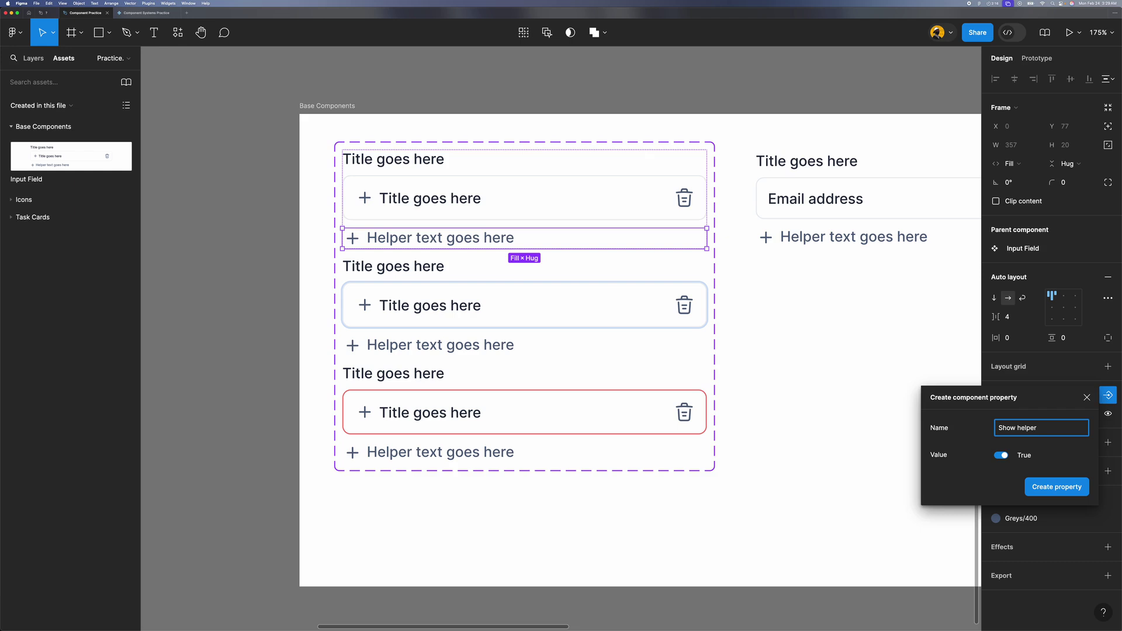
text(r)
click(1057, 487)
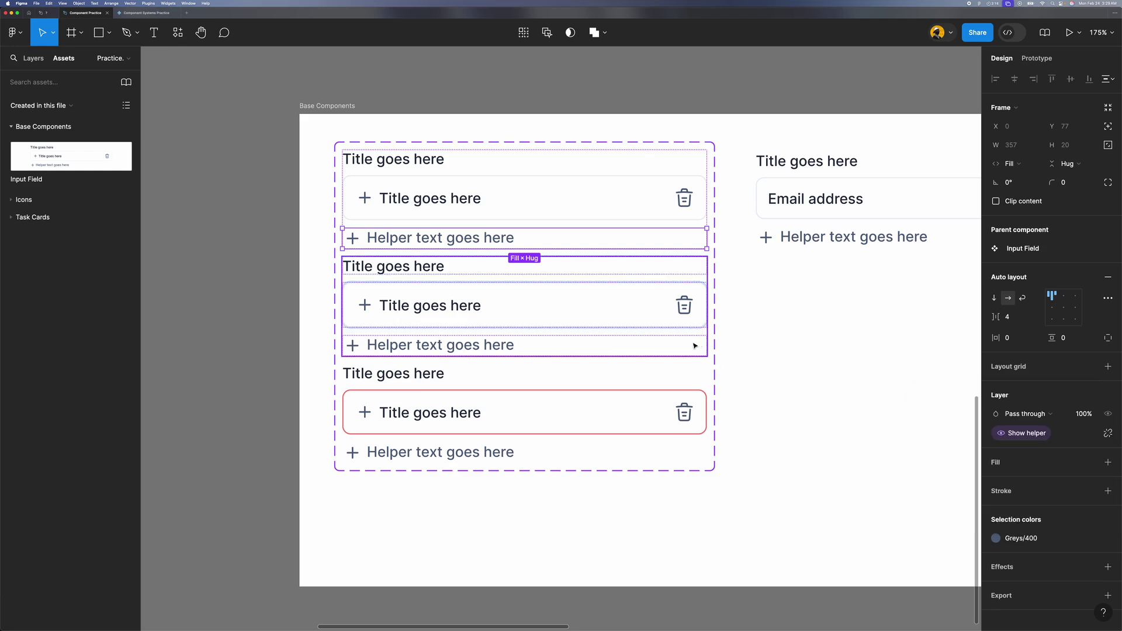
Step: Apply the Show helper property to the helper text rows of the blue-outlined variant and the Error variant
click(486, 345)
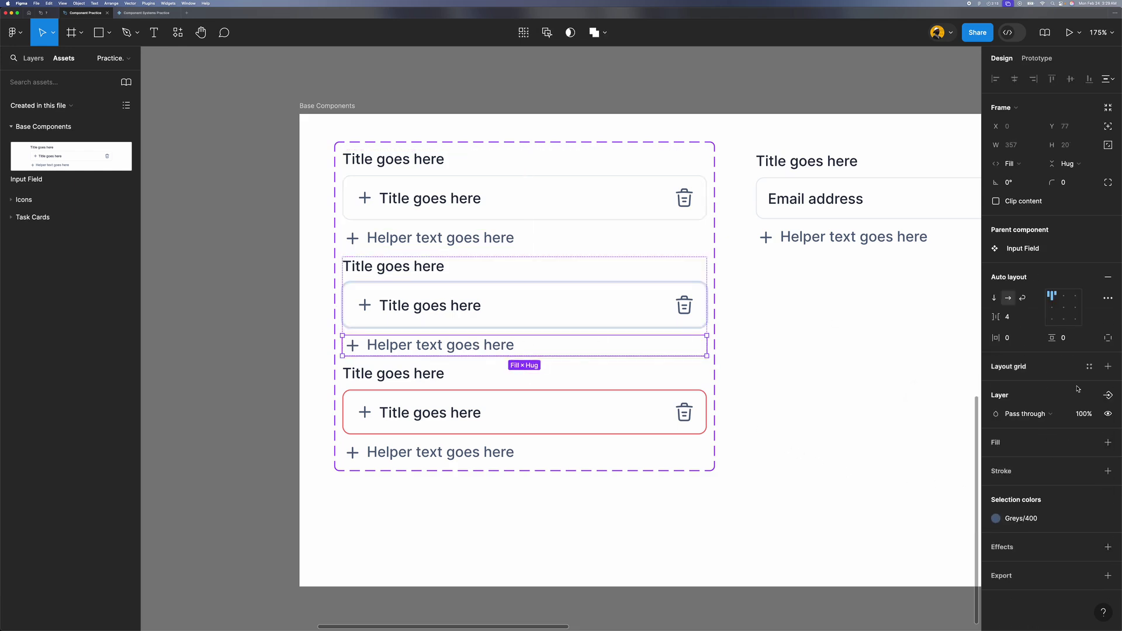
click(1109, 396)
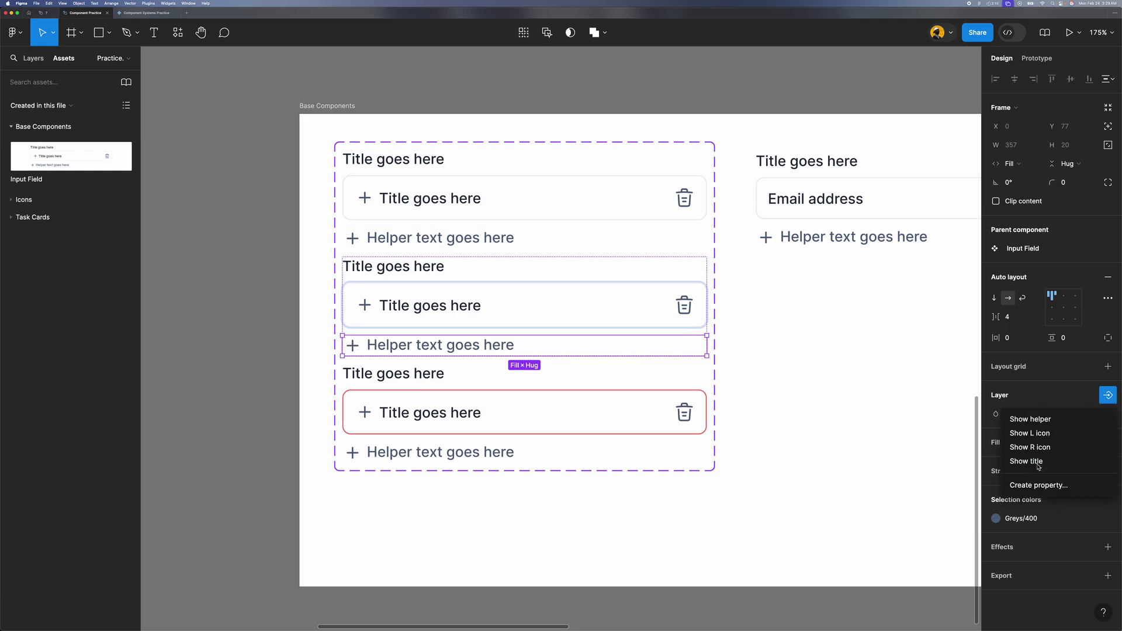
click(1055, 417)
click(483, 459)
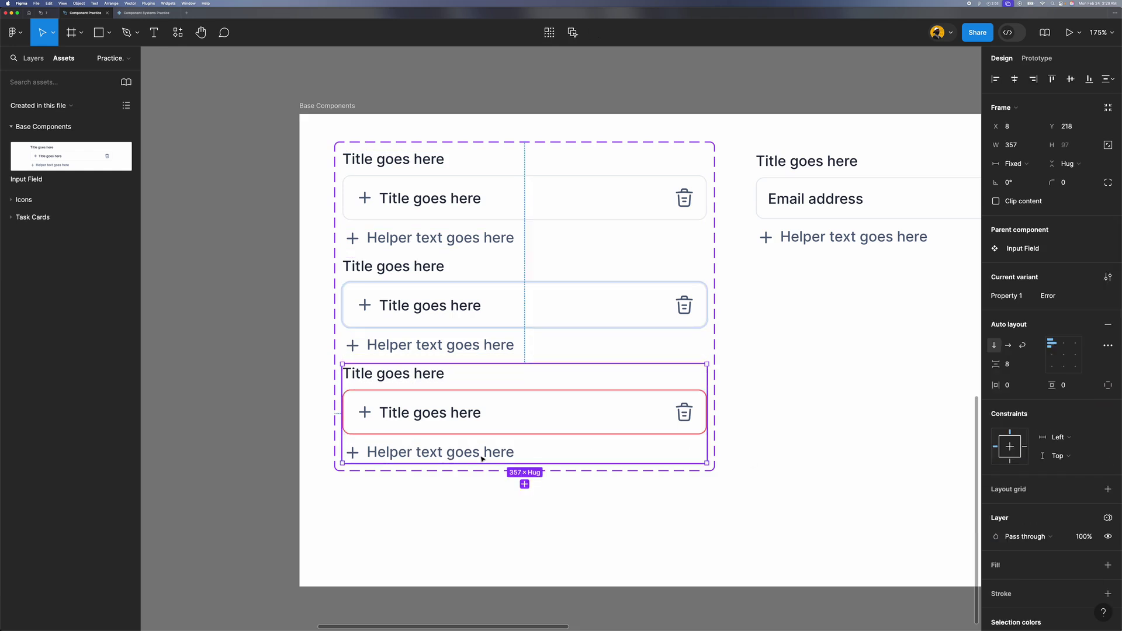
click(482, 459)
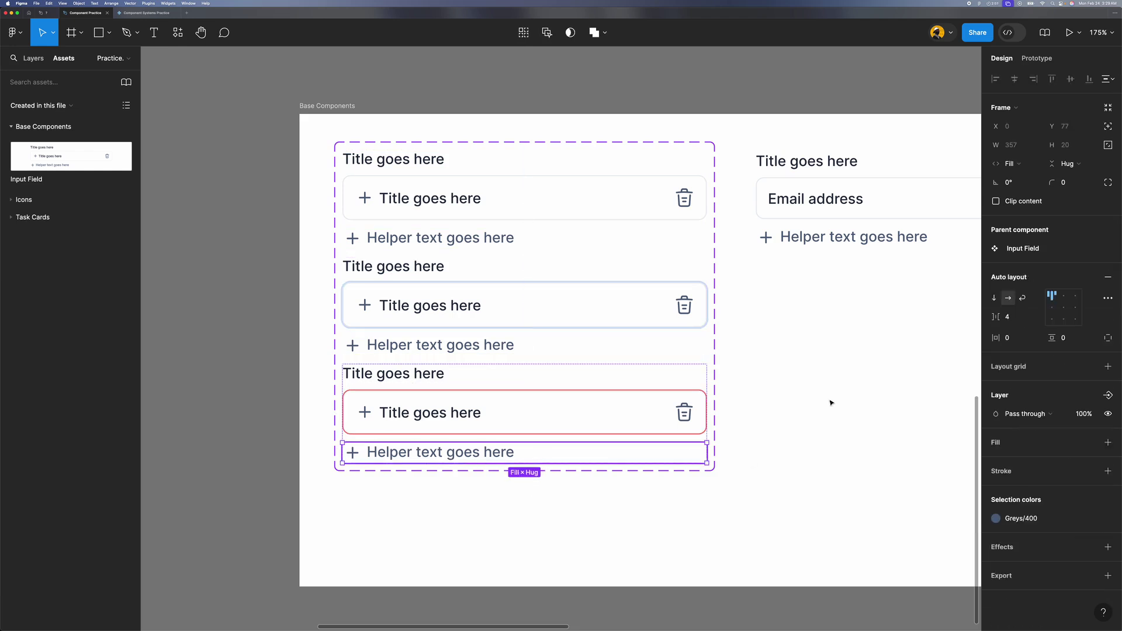
click(1107, 396)
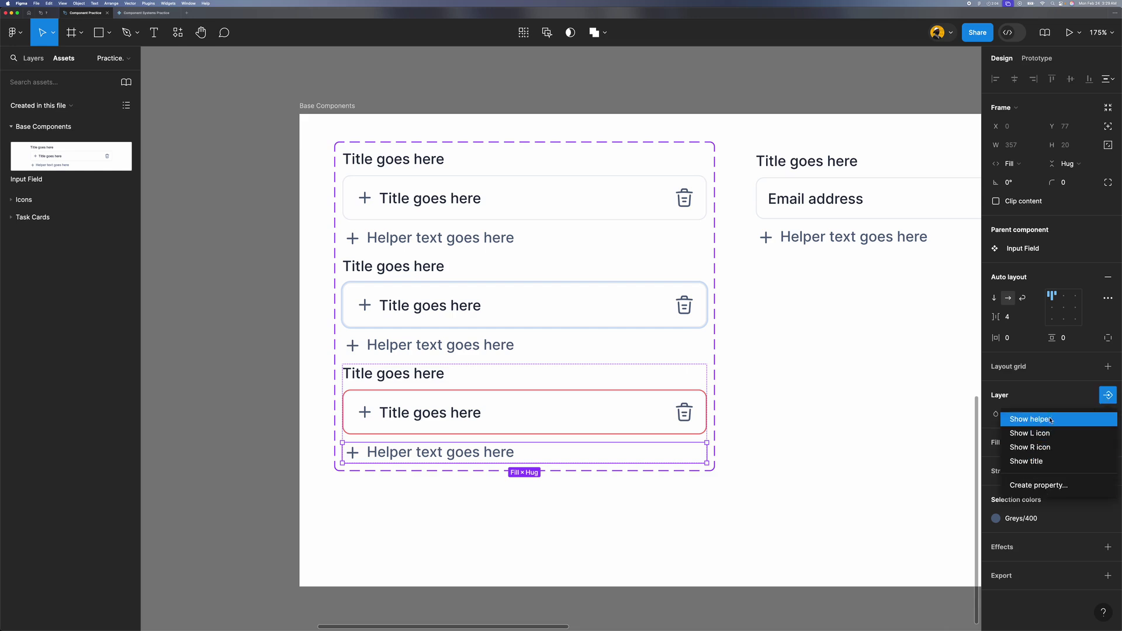
click(1025, 418)
click(826, 373)
Step: Test the Show helper property on the Email address instance by turning it off and back on
scroll(827, 373, down, 3)
click(777, 248)
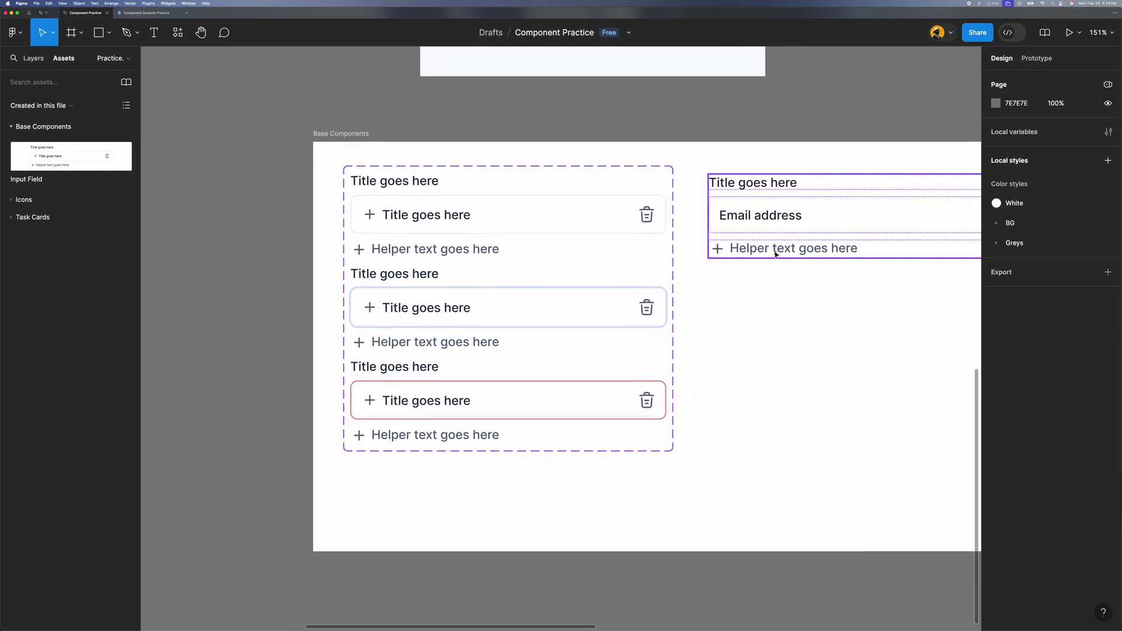
click(1060, 351)
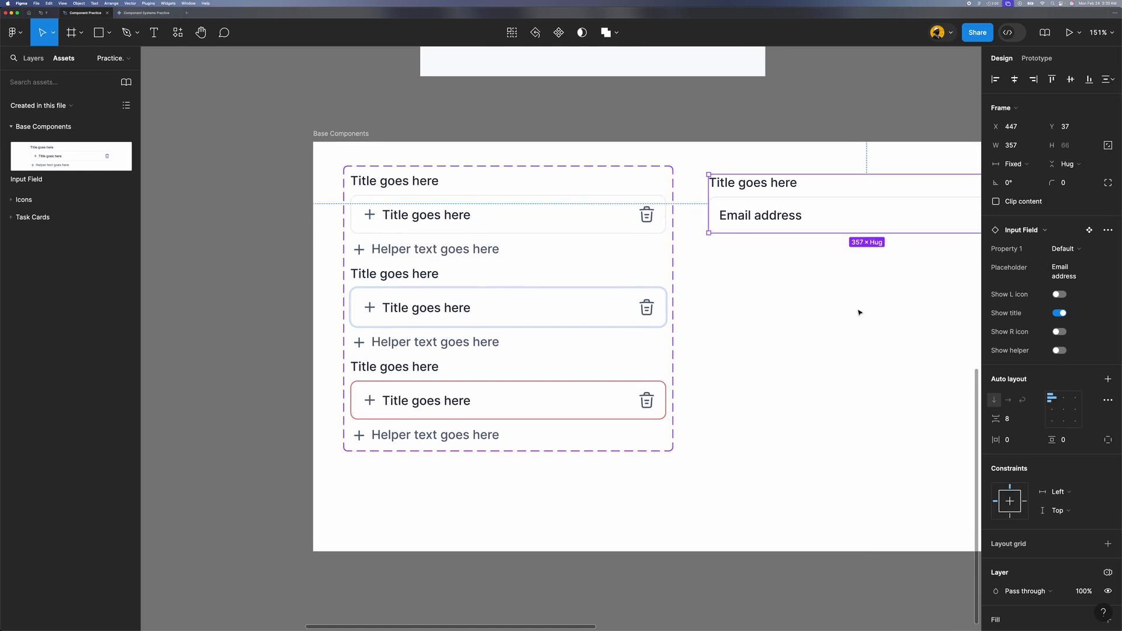
click(859, 313)
scroll(860, 313, down, 2)
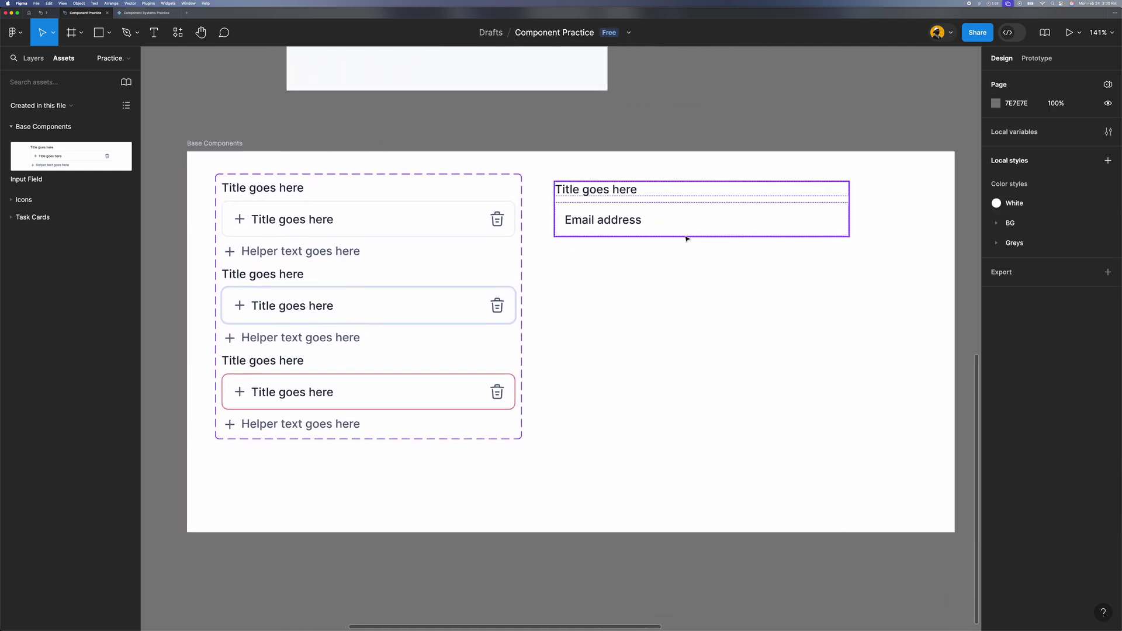
scroll(674, 301, left, 5)
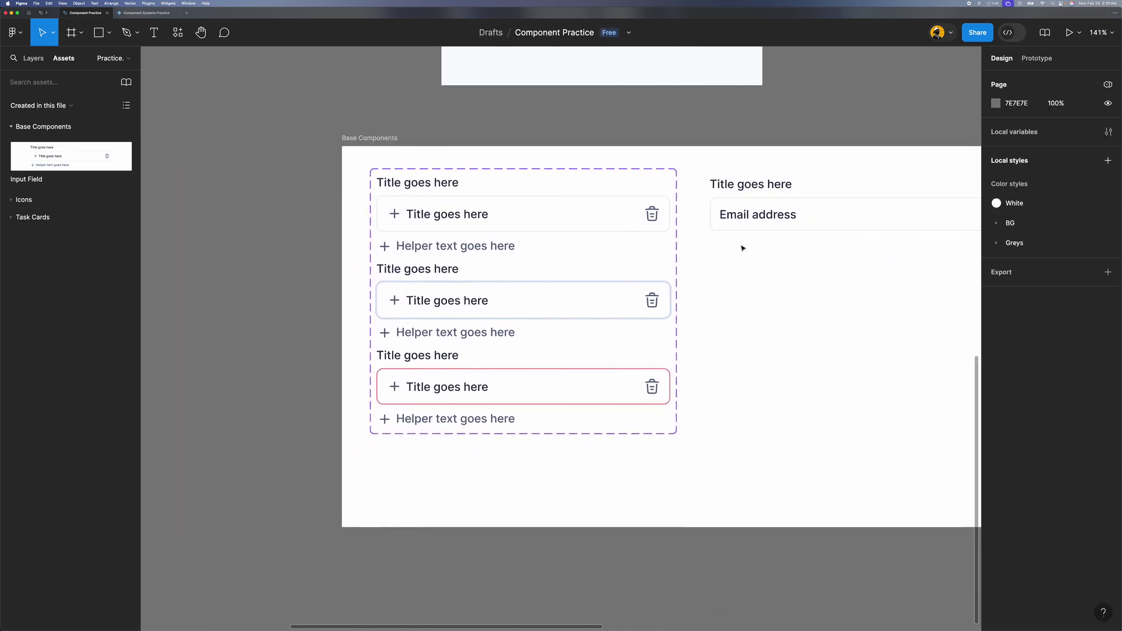
click(729, 223)
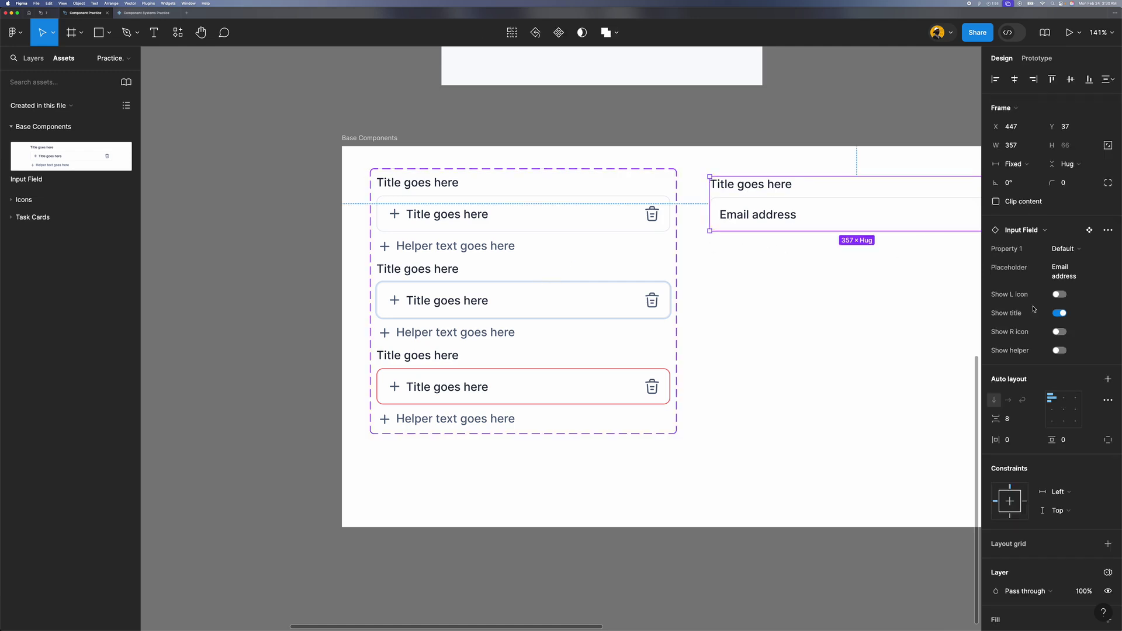
click(1061, 352)
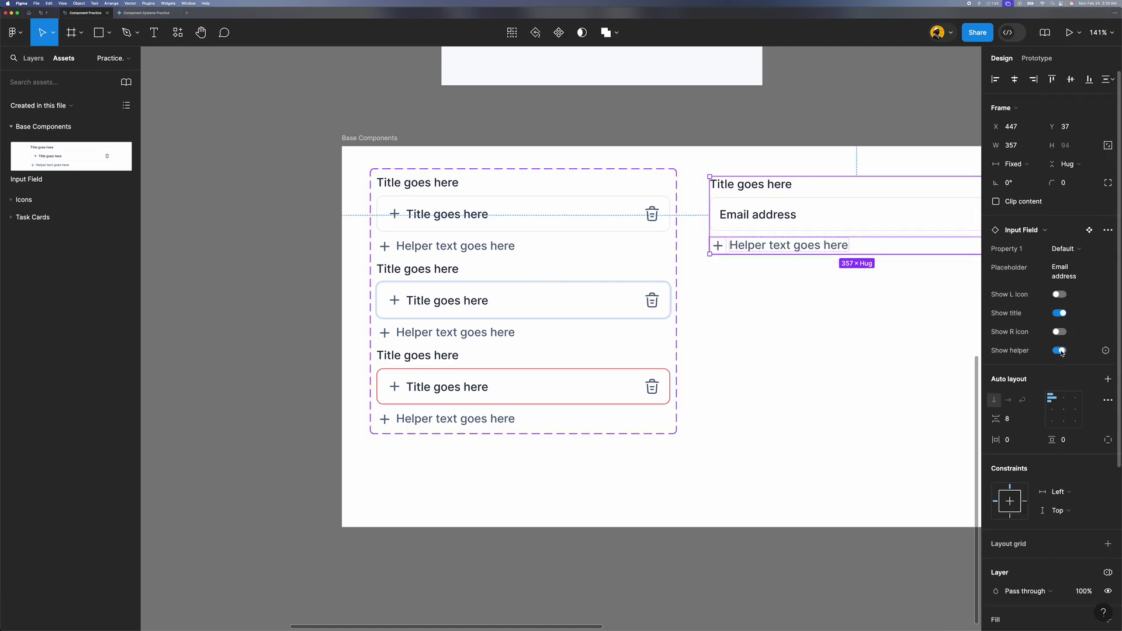
Step: Create a visibility property named "Helper icon" on the plus icon in the topmost variant's helper text row
scroll(731, 250, up, 5)
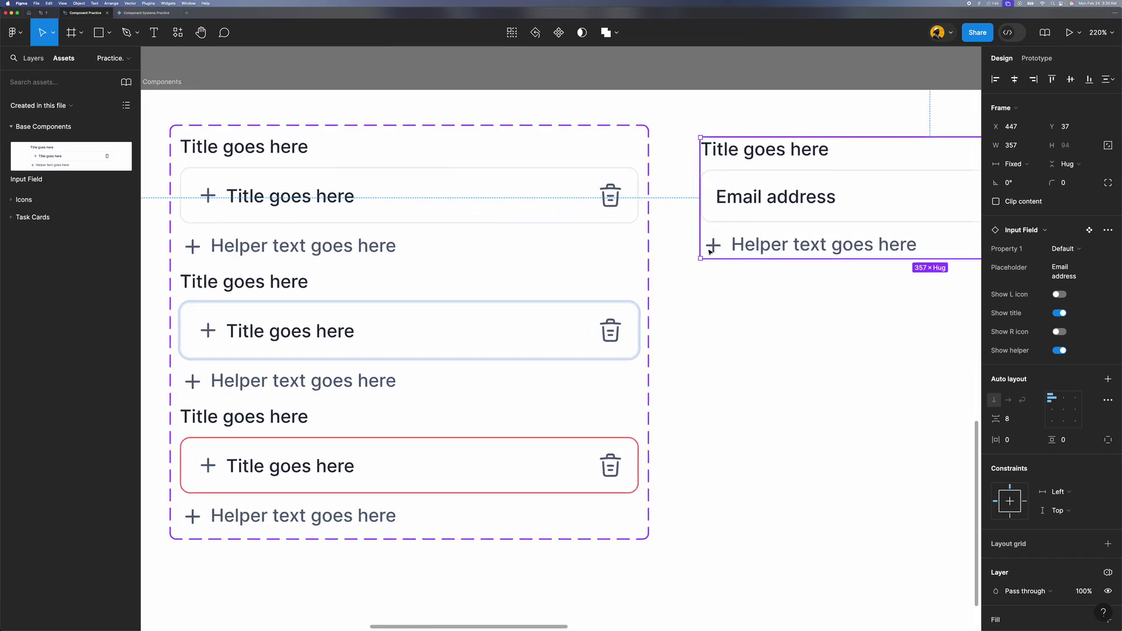
scroll(719, 265, down, 3)
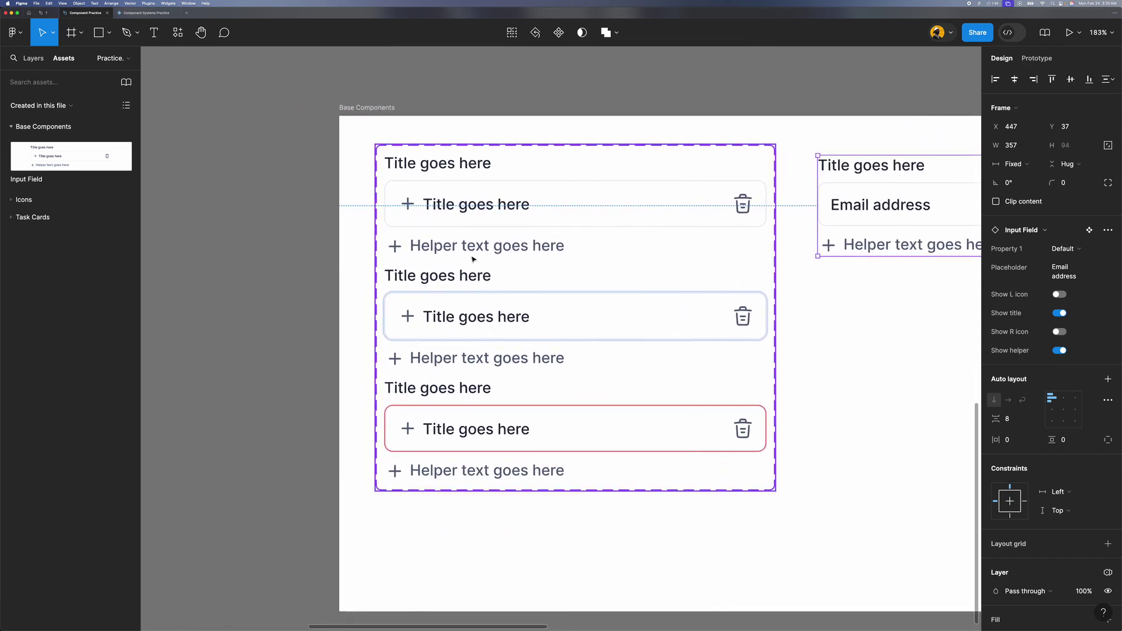
double_click(392, 247)
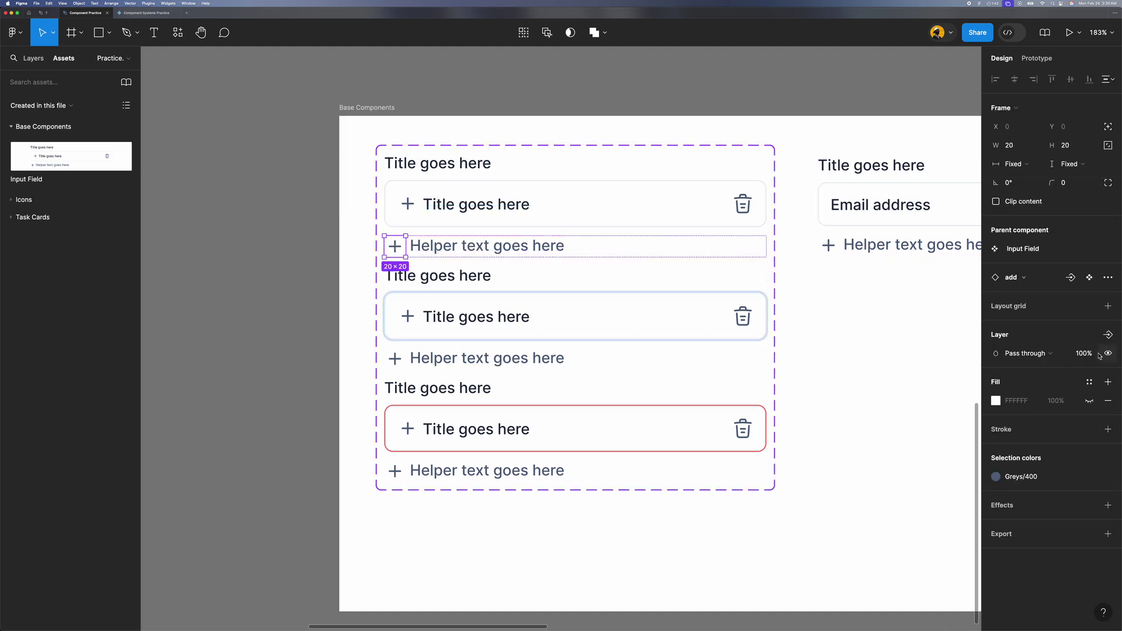
click(1108, 334)
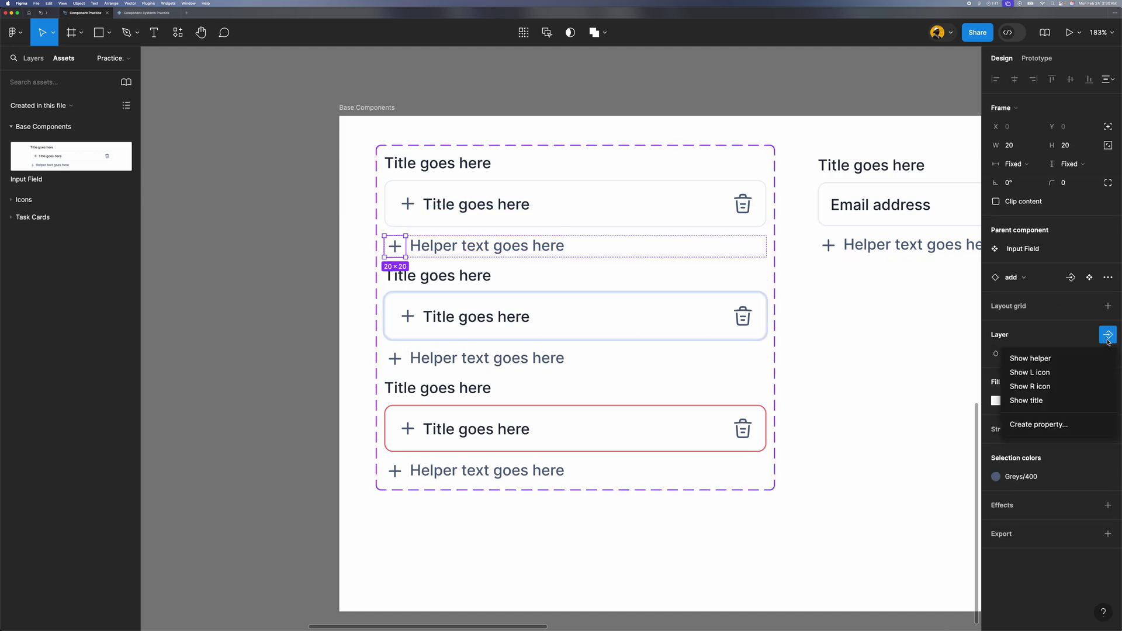
click(1045, 426)
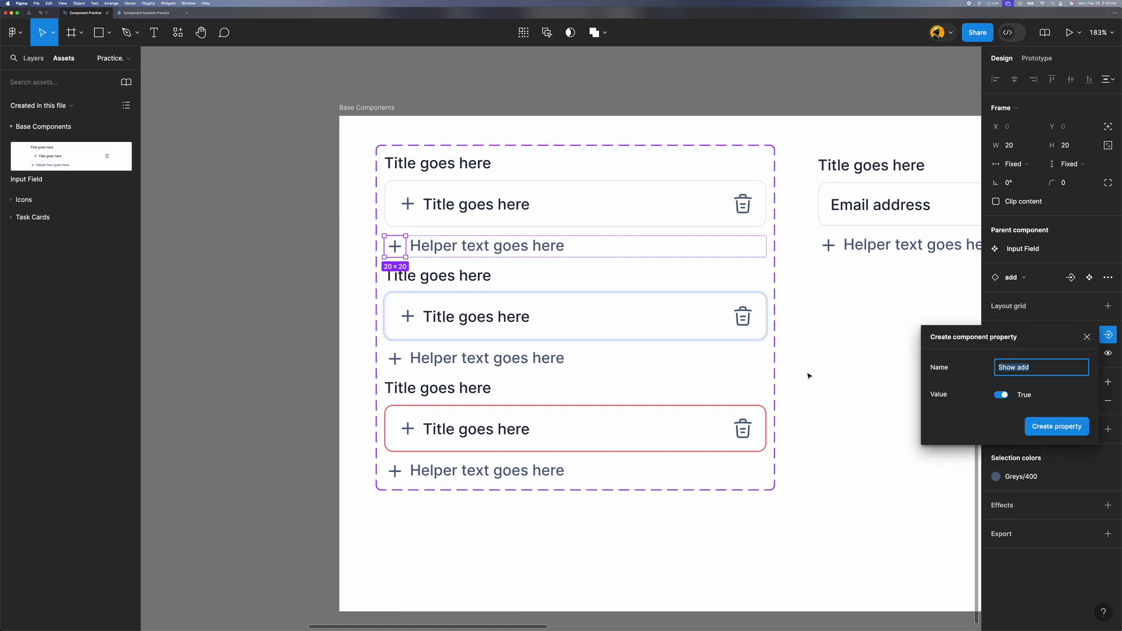
text(Sh)
key(super+a)
text(Hel)
key(Return)
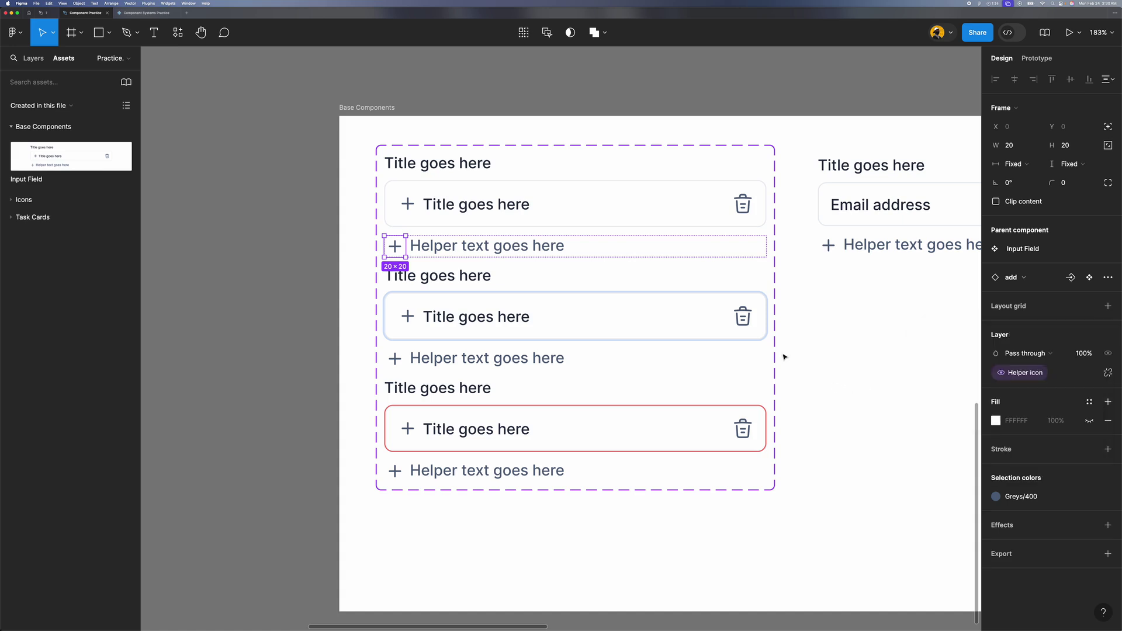
click(827, 337)
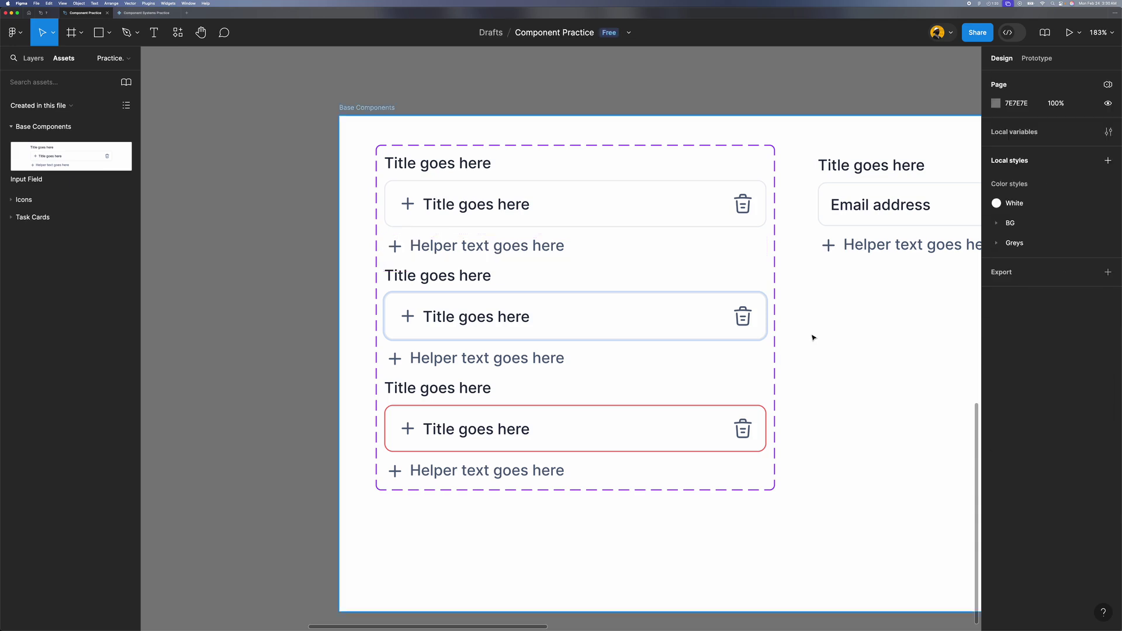
Step: Test the Helper icon and Show helper properties on the Email address instance by turning each off and back on
scroll(813, 337, down, 2)
scroll(812, 336, right, 2)
click(800, 243)
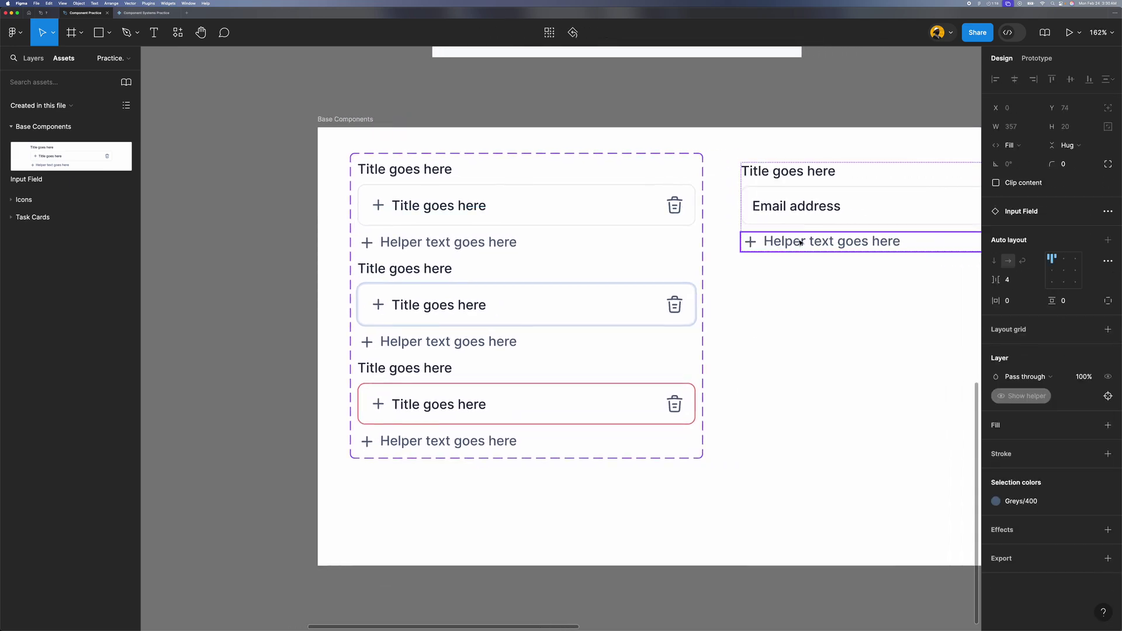
click(824, 318)
click(830, 234)
click(1060, 369)
scroll(892, 353, right, 1)
scroll(891, 352, right, 4)
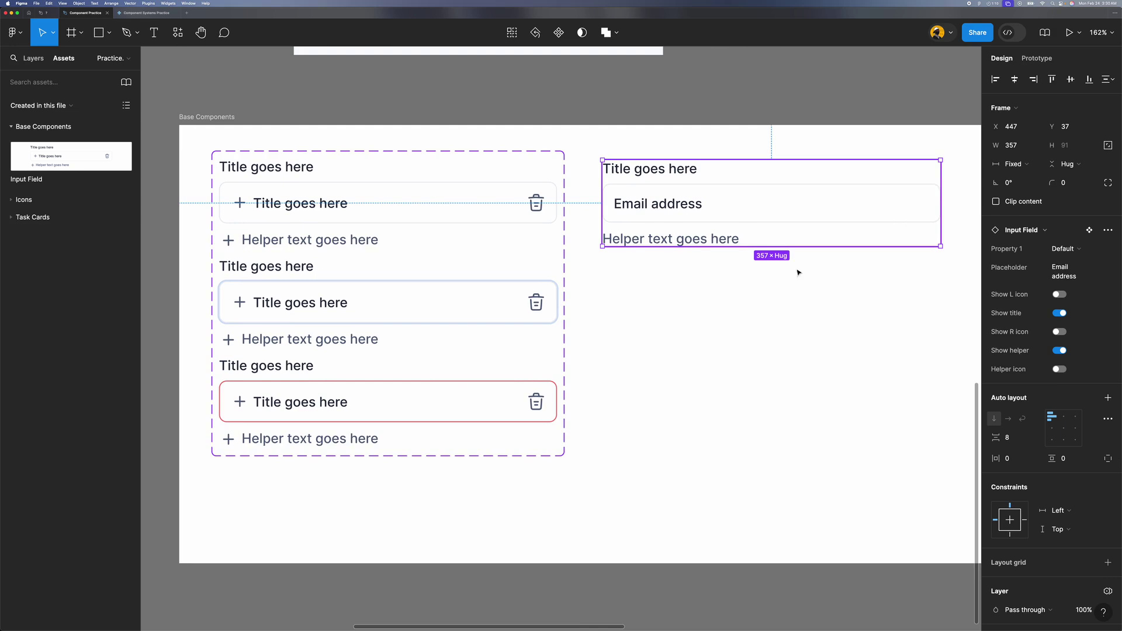
click(1060, 369)
click(1061, 353)
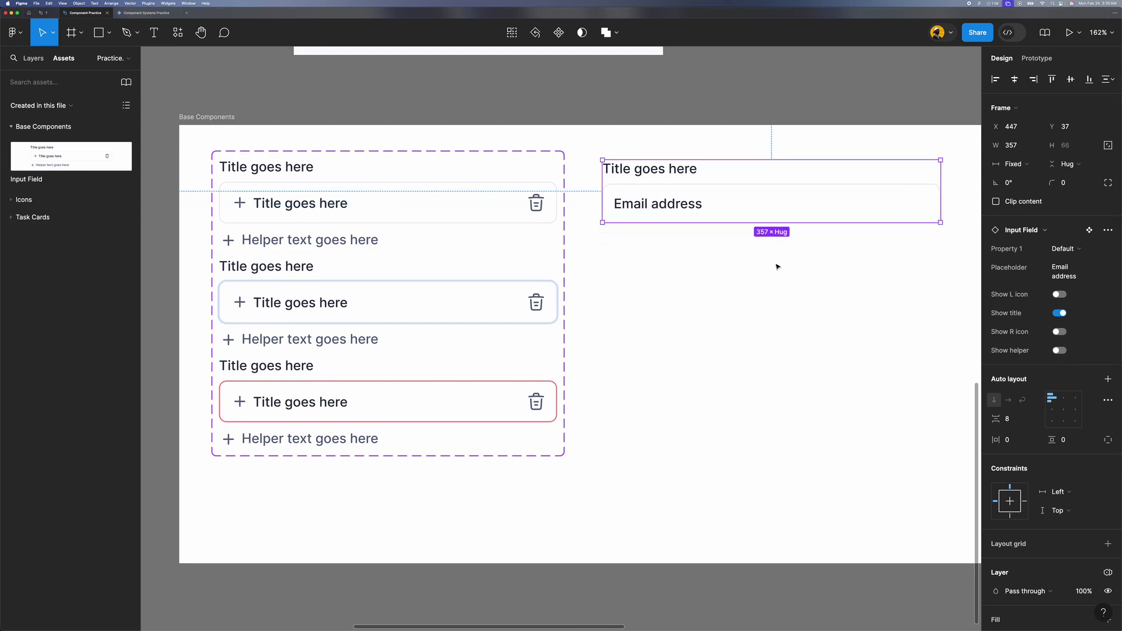
click(1062, 352)
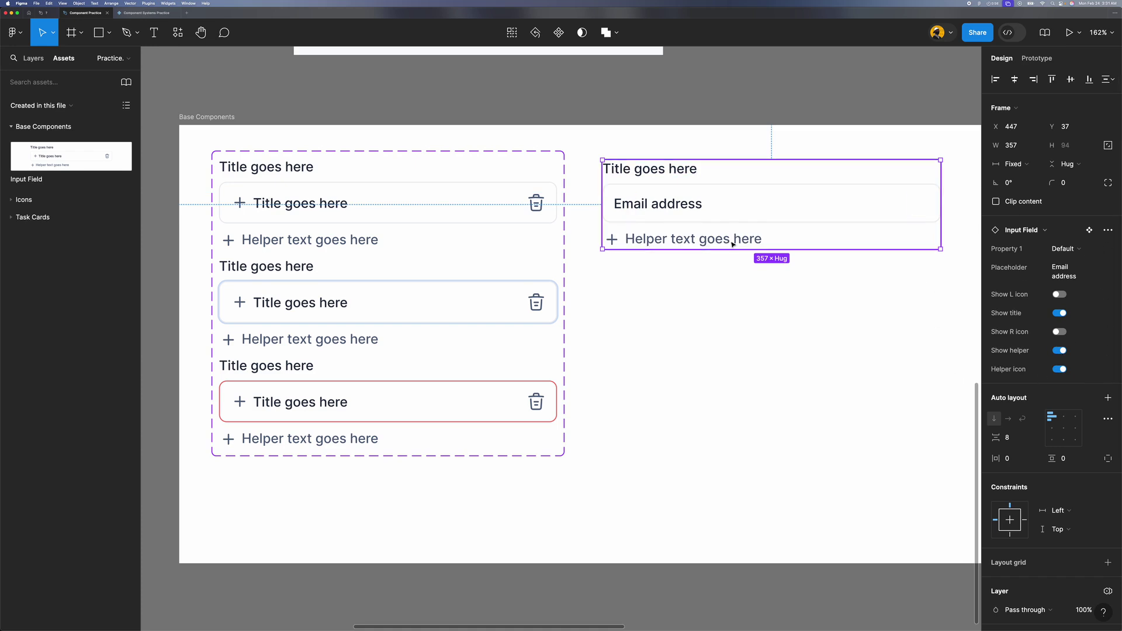
Step: Inspect the helper text row and its plus icon inside the Email address instance
double_click(703, 249)
double_click(612, 240)
scroll(614, 233, up, 5)
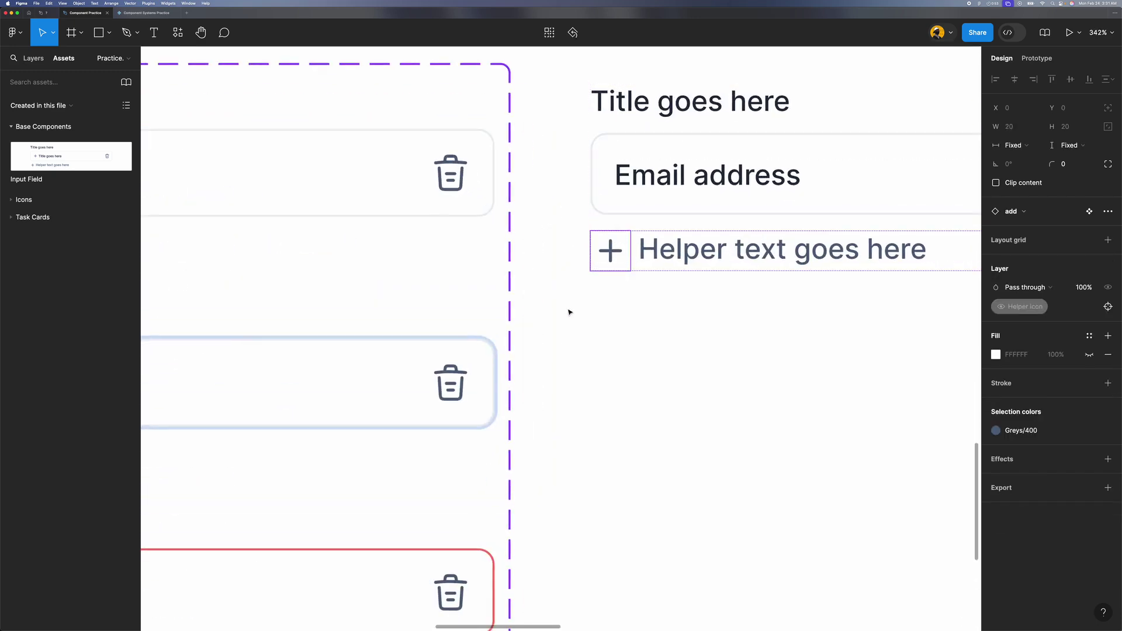
scroll(657, 268, down, 3)
scroll(657, 268, down, 2)
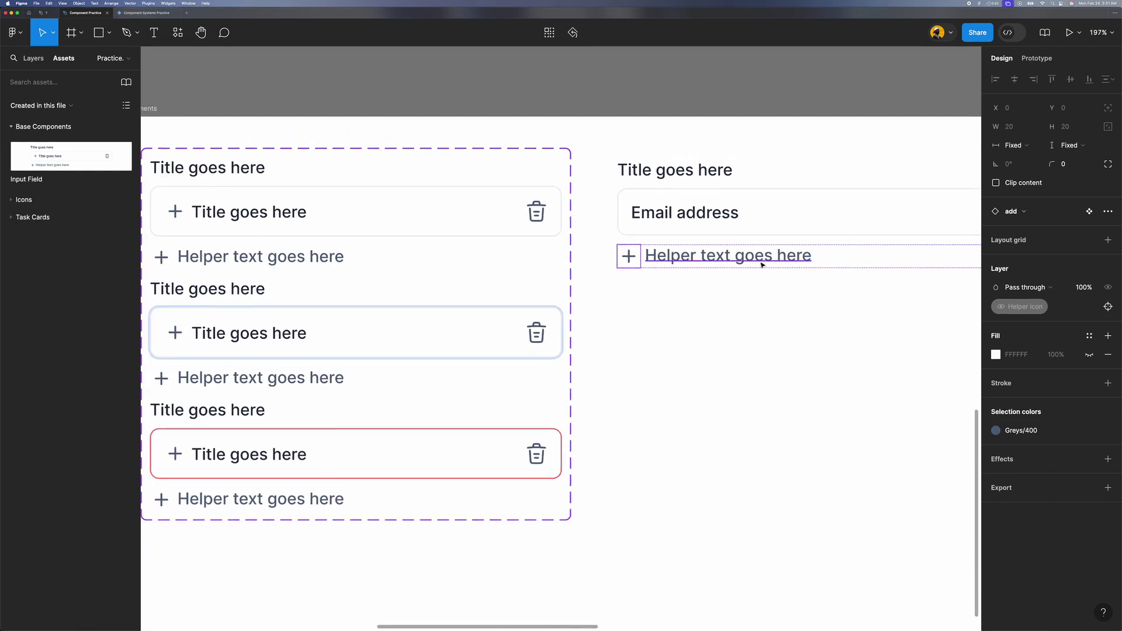
click(882, 267)
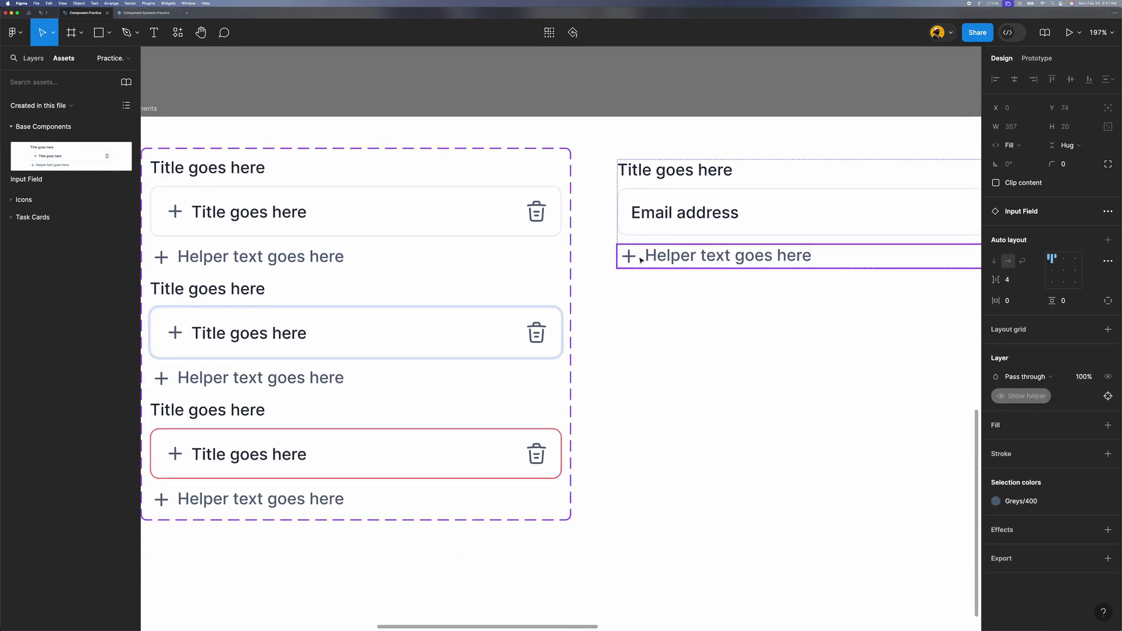
click(825, 330)
scroll(825, 330, down, 3)
Step: Turn off the Show helper property on the Email address instance
click(779, 251)
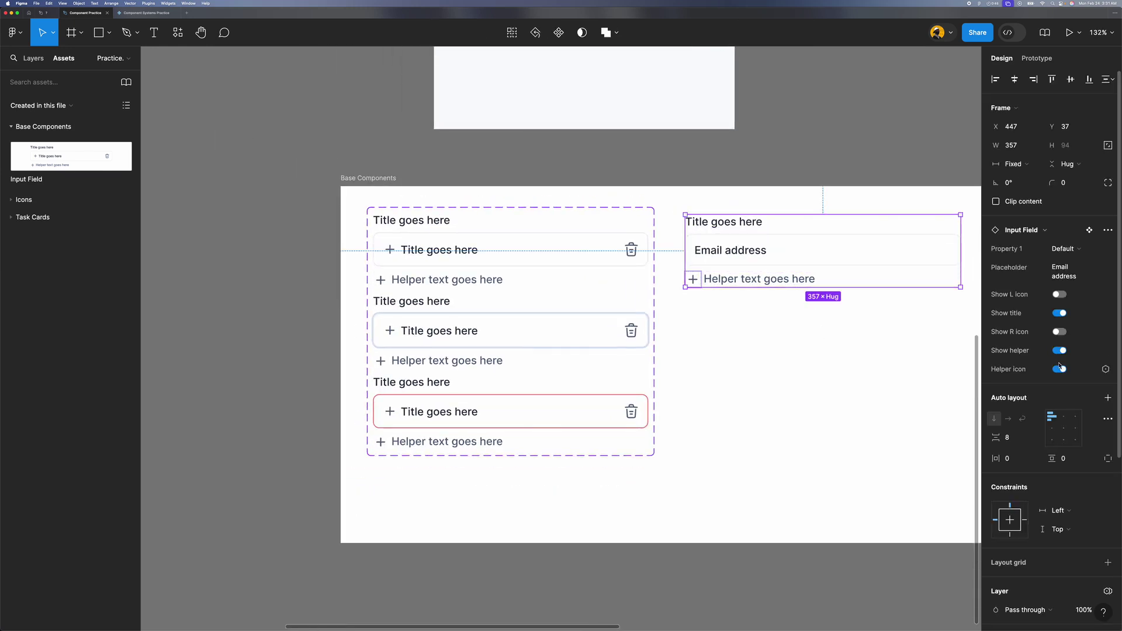
click(1061, 351)
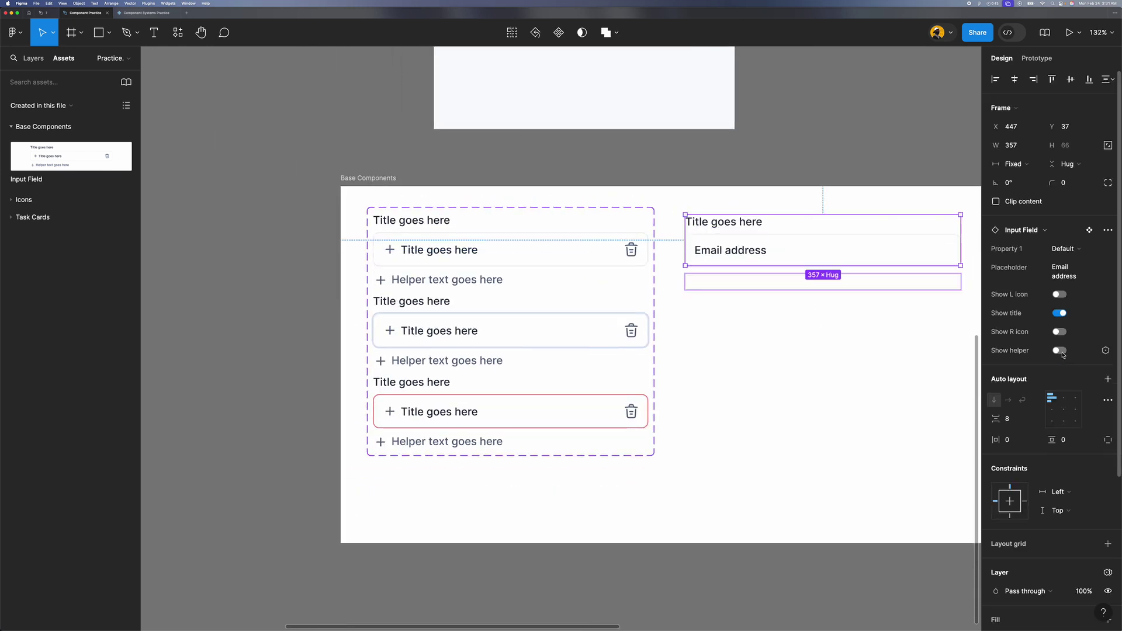
click(1060, 351)
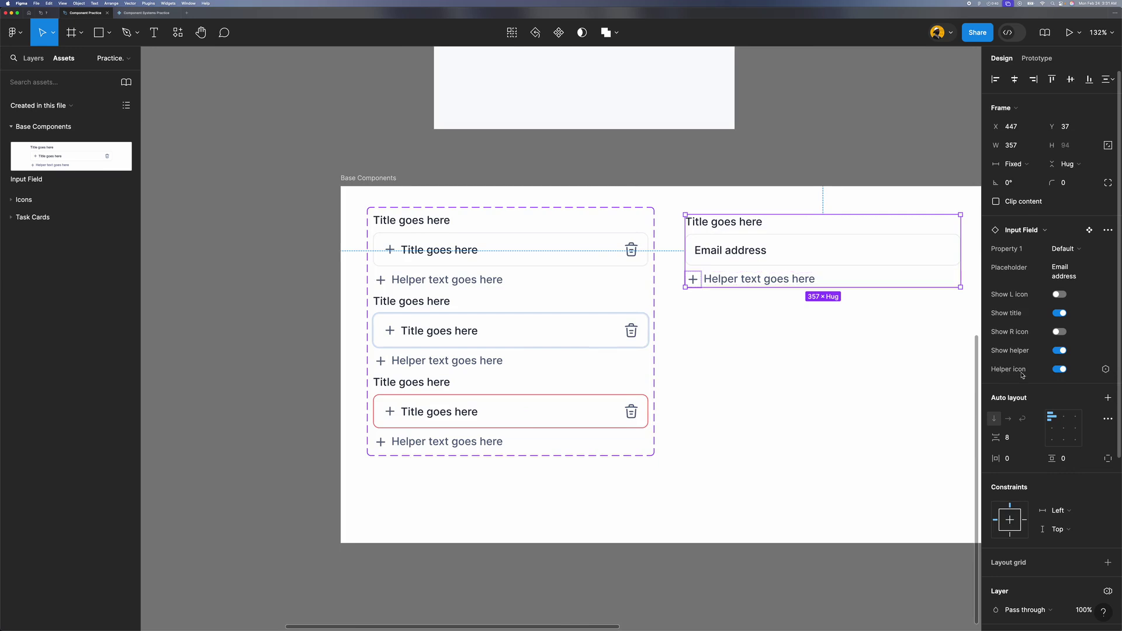
click(1059, 351)
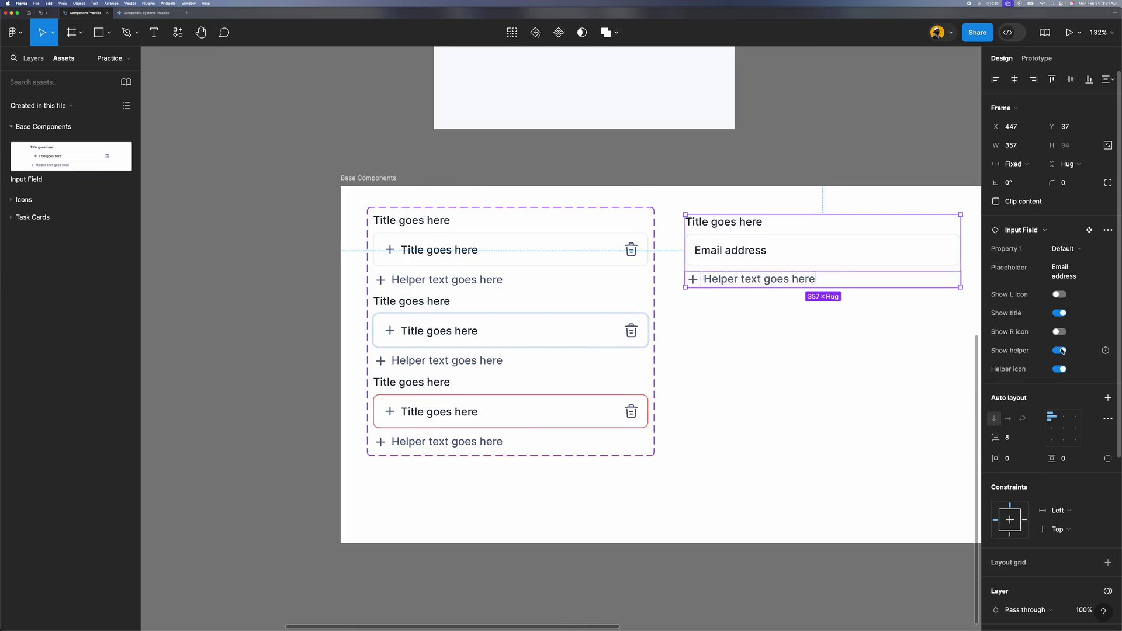
click(877, 348)
scroll(877, 348, down, 2)
scroll(848, 346, up, 2)
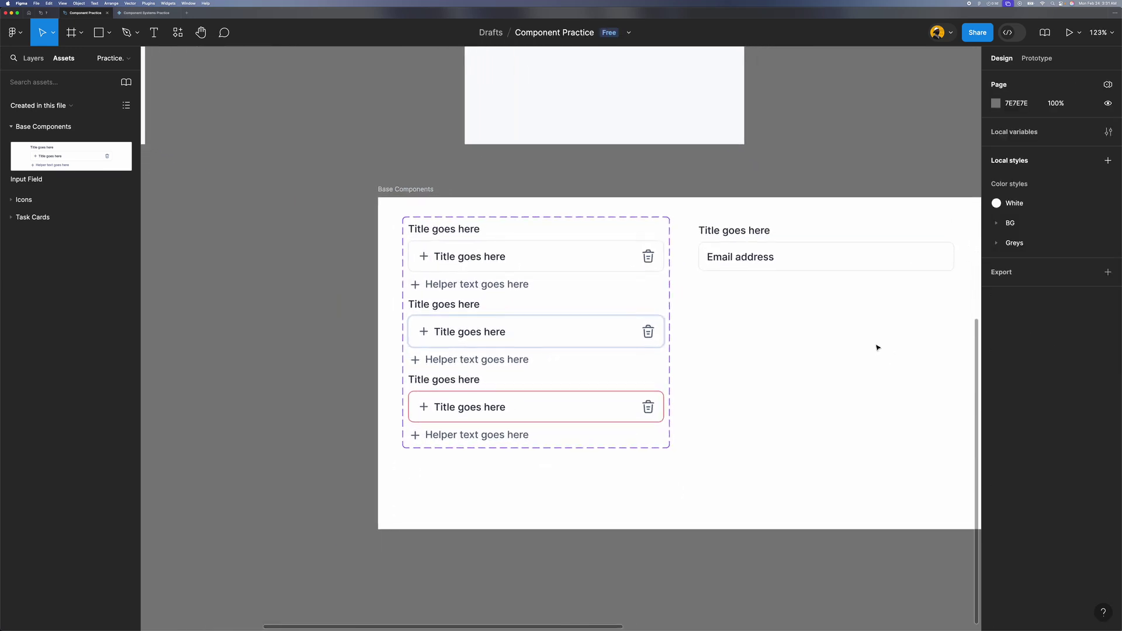
scroll(796, 288, up, 1)
Step: Turn off the Show title property on the Email address instance, keeping Show R icon off
click(720, 242)
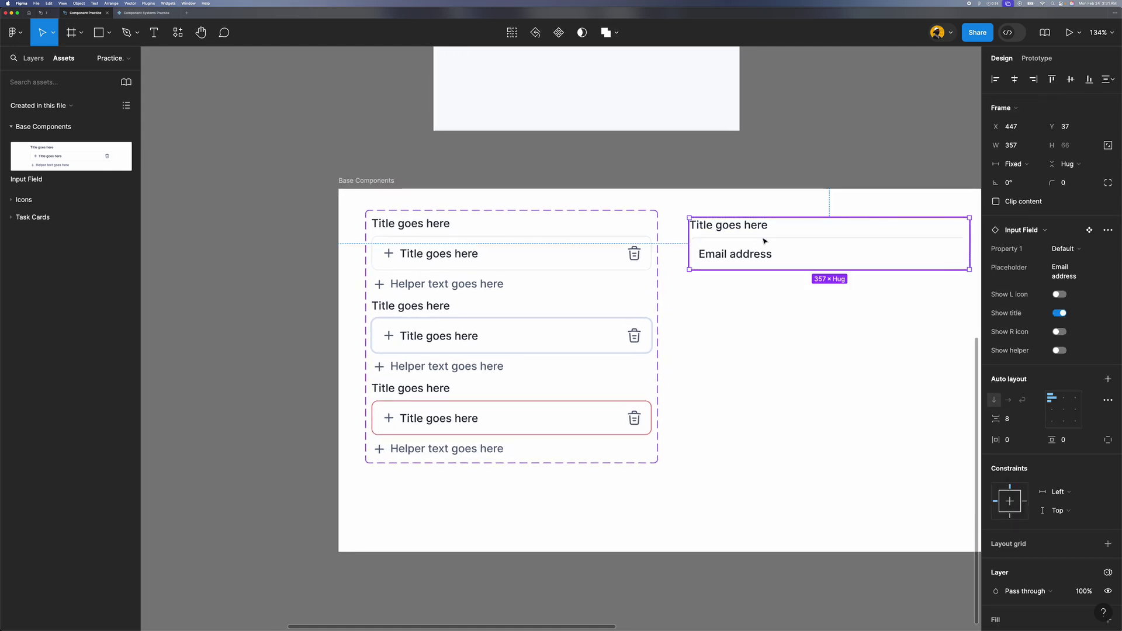
click(1060, 314)
click(1060, 332)
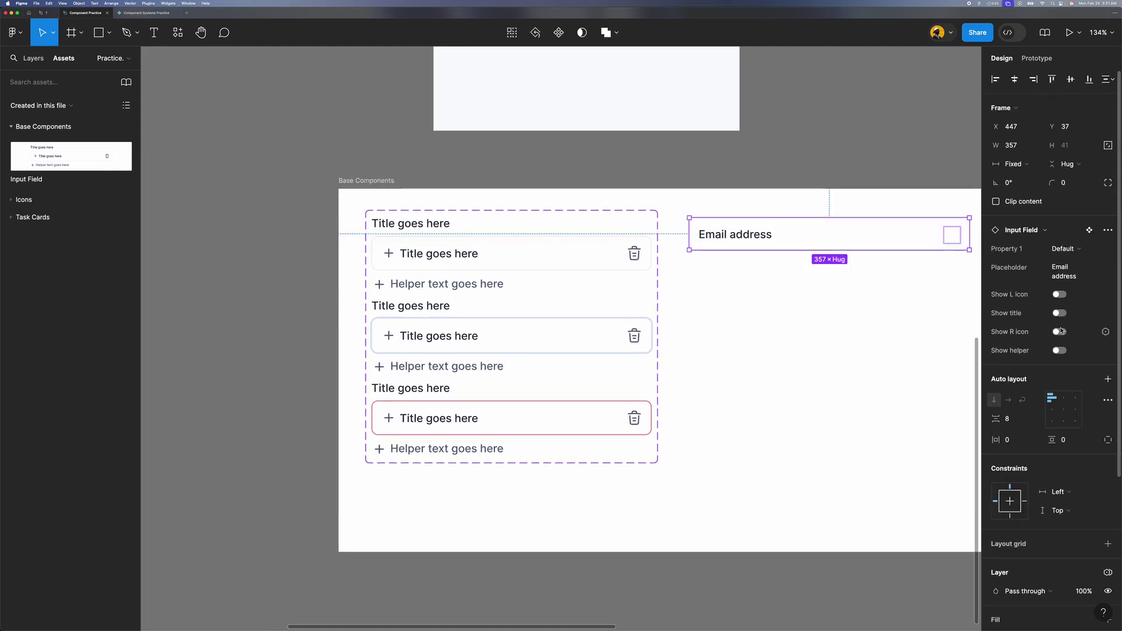
scroll(950, 311, right, 3)
click(791, 271)
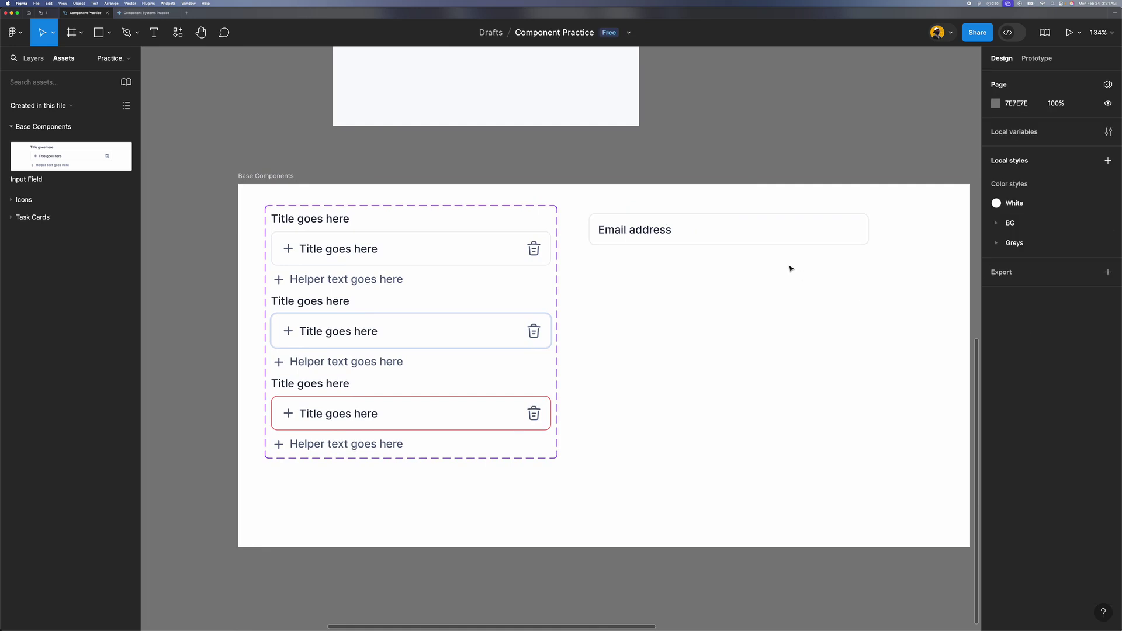
scroll(792, 271, up, 3)
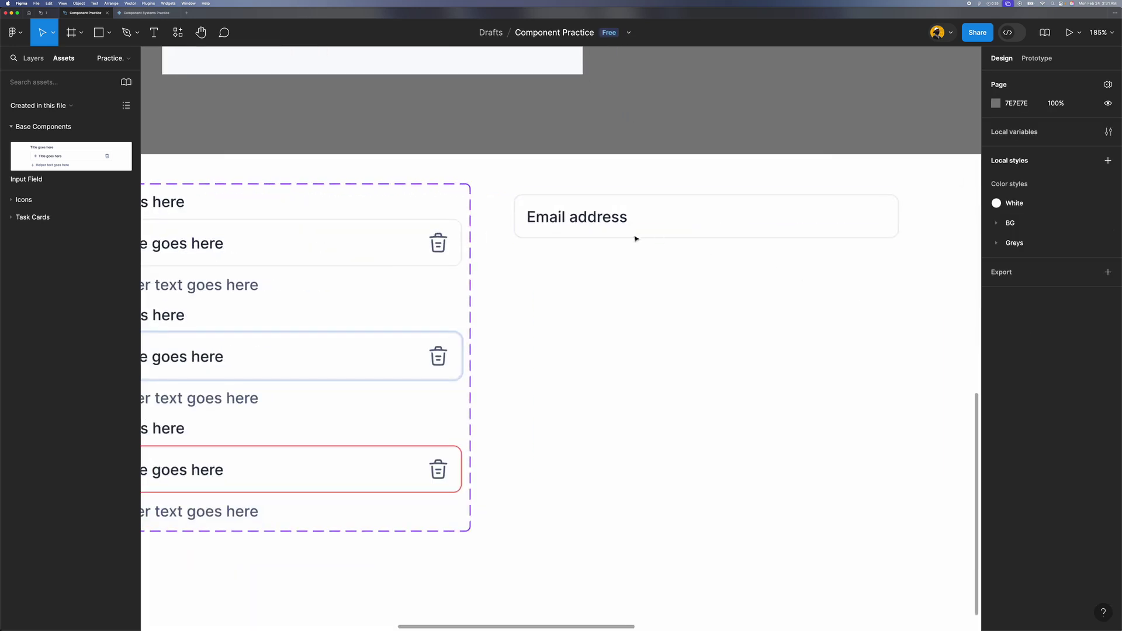
Step: Try Show R icon on the Email address instance, turn on Show L icon and switch Show R icon back off
click(599, 218)
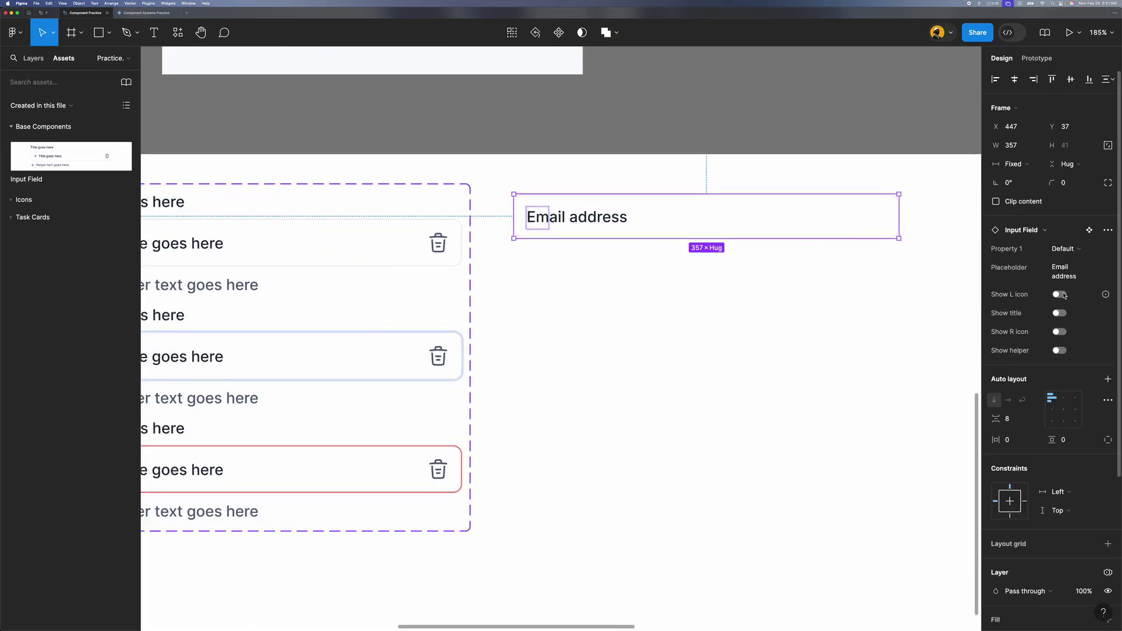
click(1060, 332)
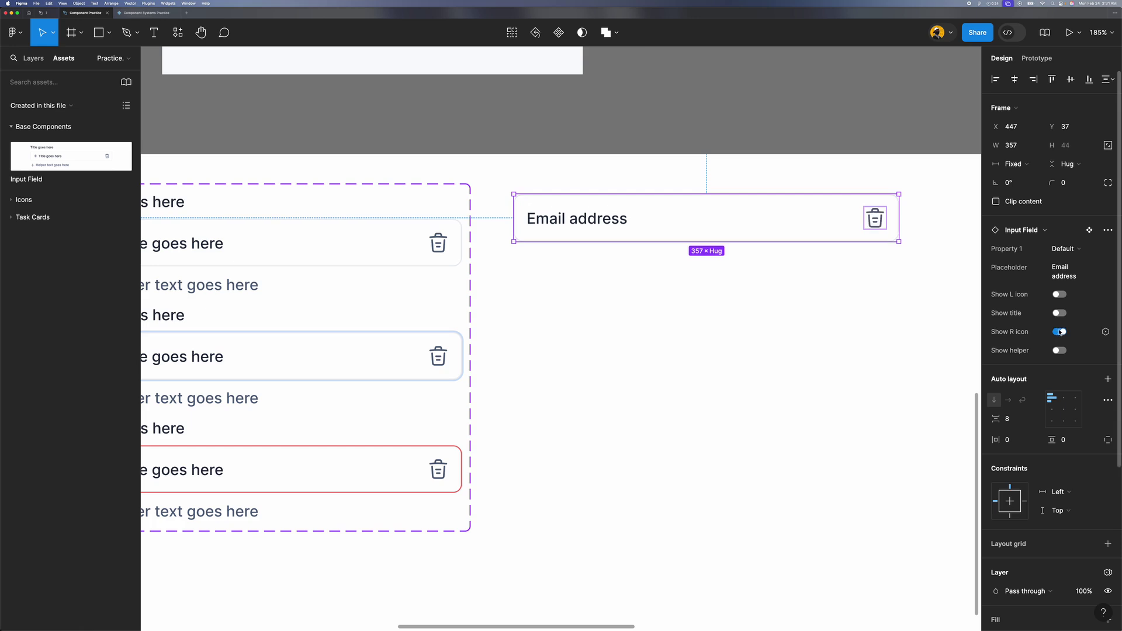
click(1059, 295)
click(1060, 331)
click(912, 345)
scroll(913, 348, down, 5)
scroll(913, 347, down, 2)
scroll(835, 284, up, 1)
Step: Swap the left add icon in the Email address instance for the trash icon
click(757, 260)
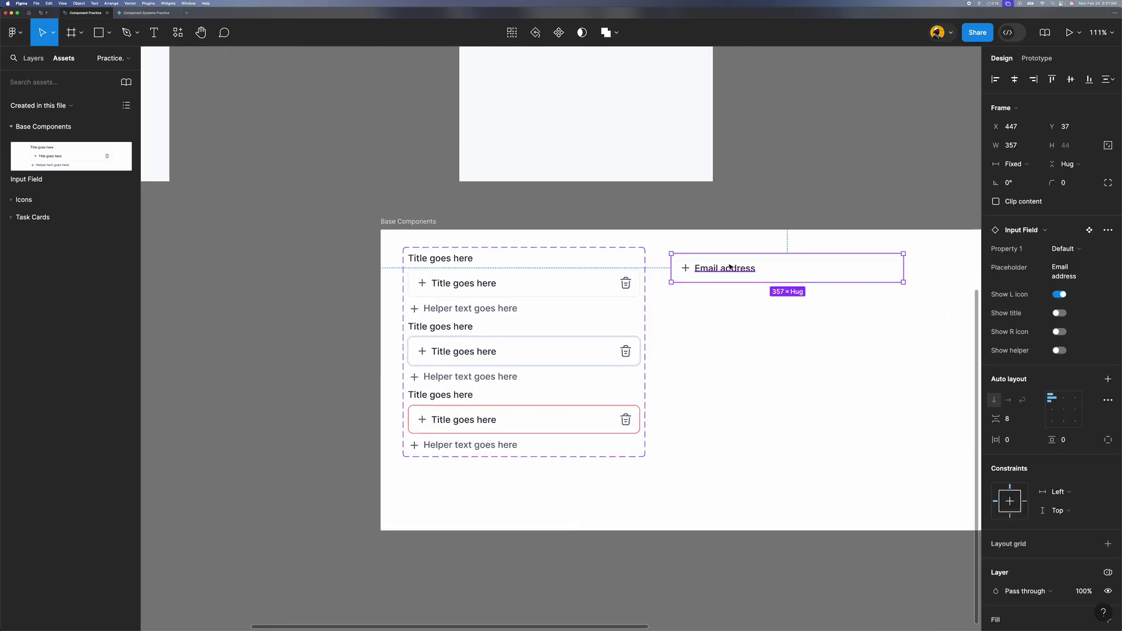
double_click(730, 267)
click(685, 268)
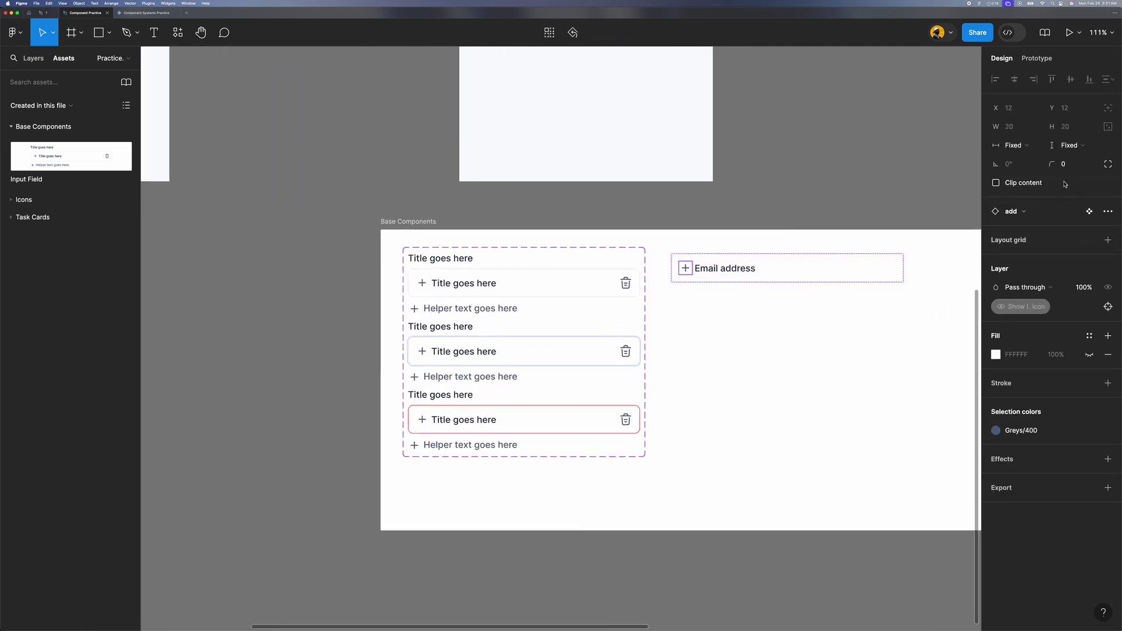
click(1028, 216)
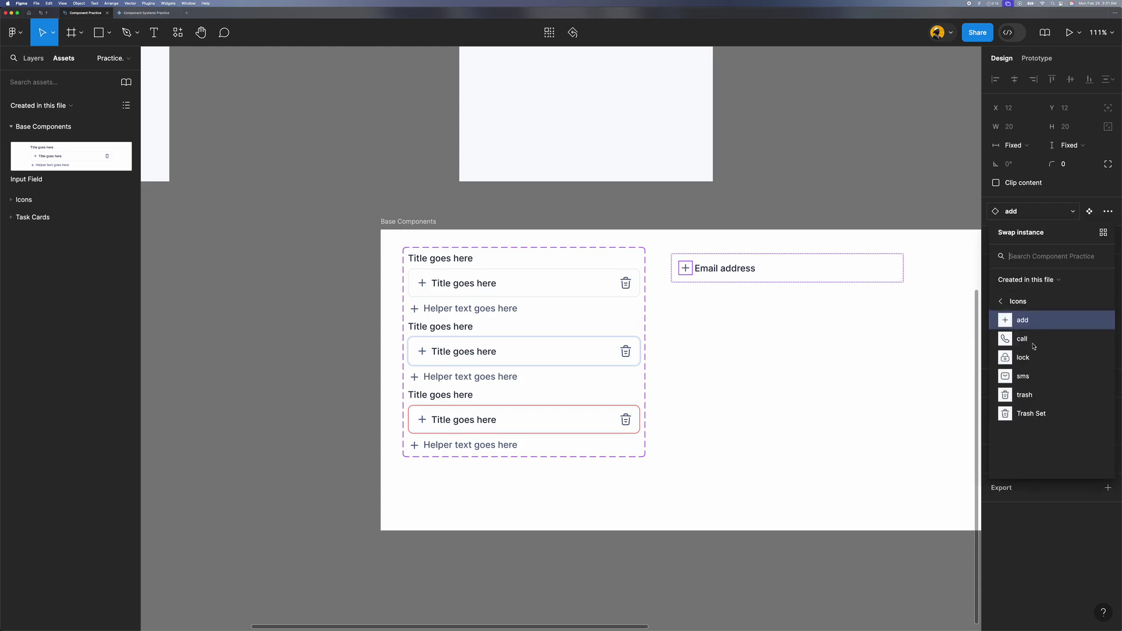
click(1029, 395)
click(823, 365)
scroll(823, 365, down, 2)
click(810, 283)
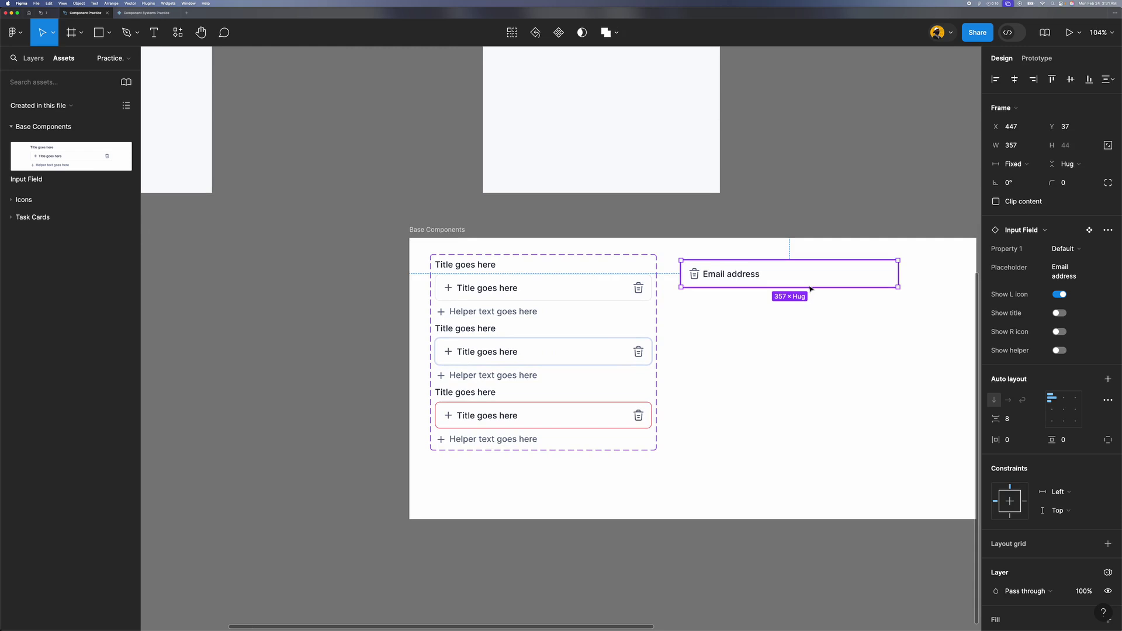
click(774, 336)
scroll(774, 337, up, 2)
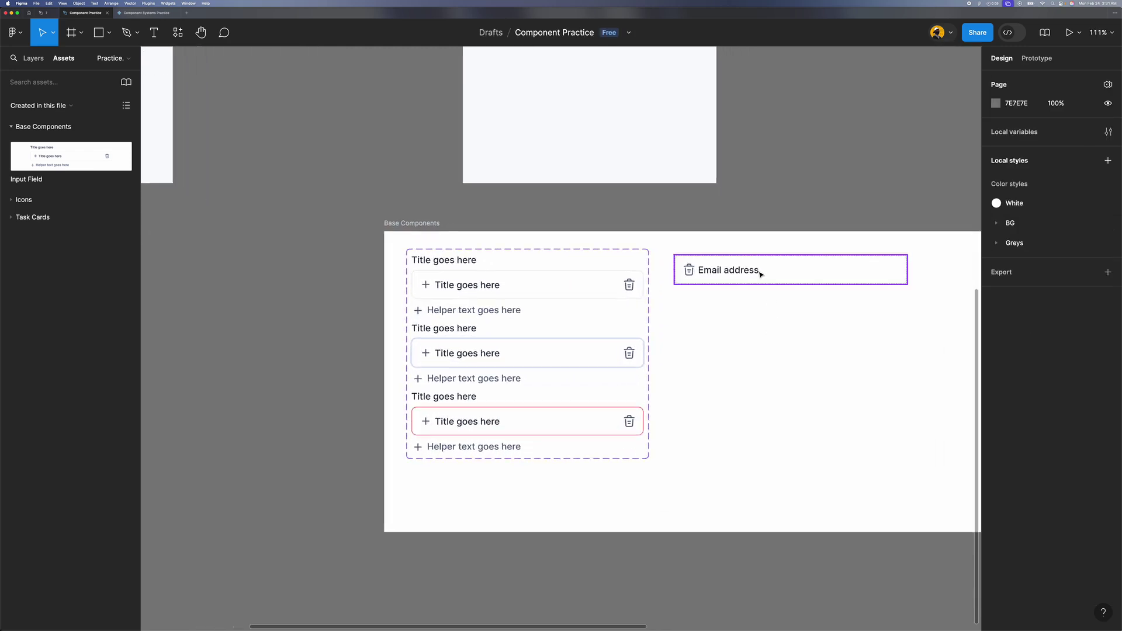
Step: View the property types that can be created for the Input Field component set
click(466, 257)
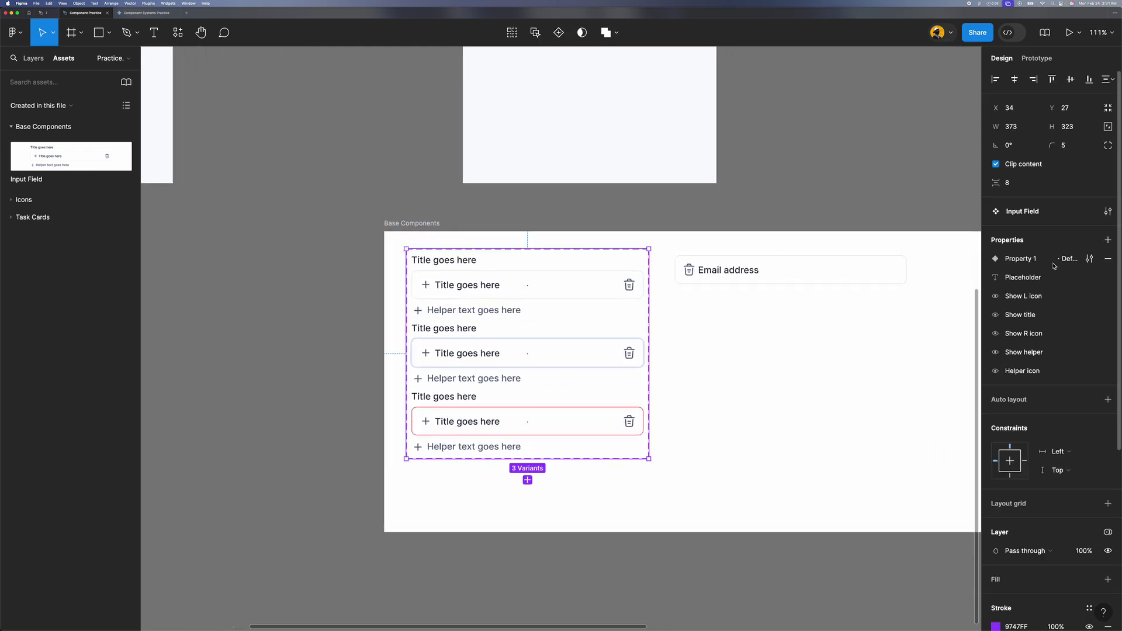
click(1107, 241)
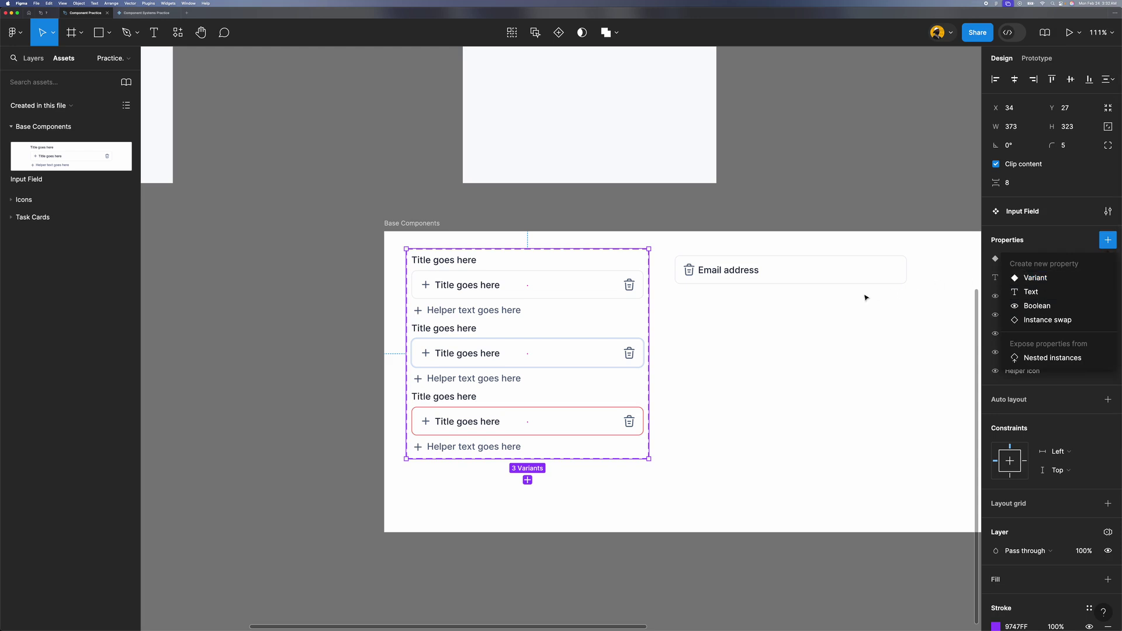
click(594, 296)
Step: Examine the Default, Focused and Error variants of the Input Field component set by selecting them in turn
click(488, 369)
click(427, 424)
click(475, 369)
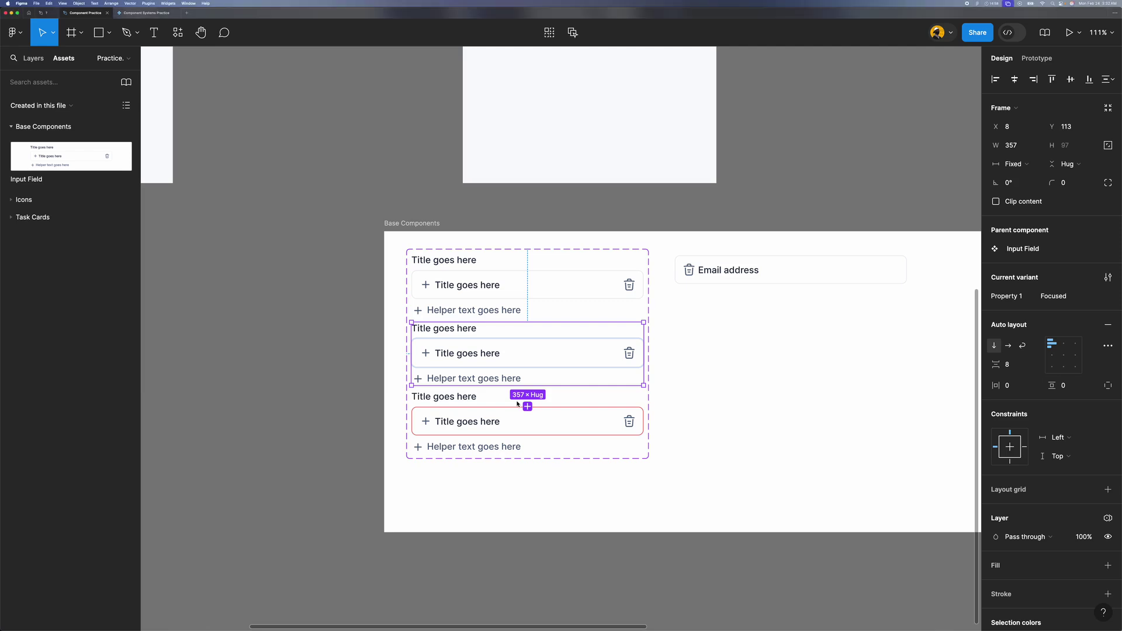
scroll(517, 403, up, 1)
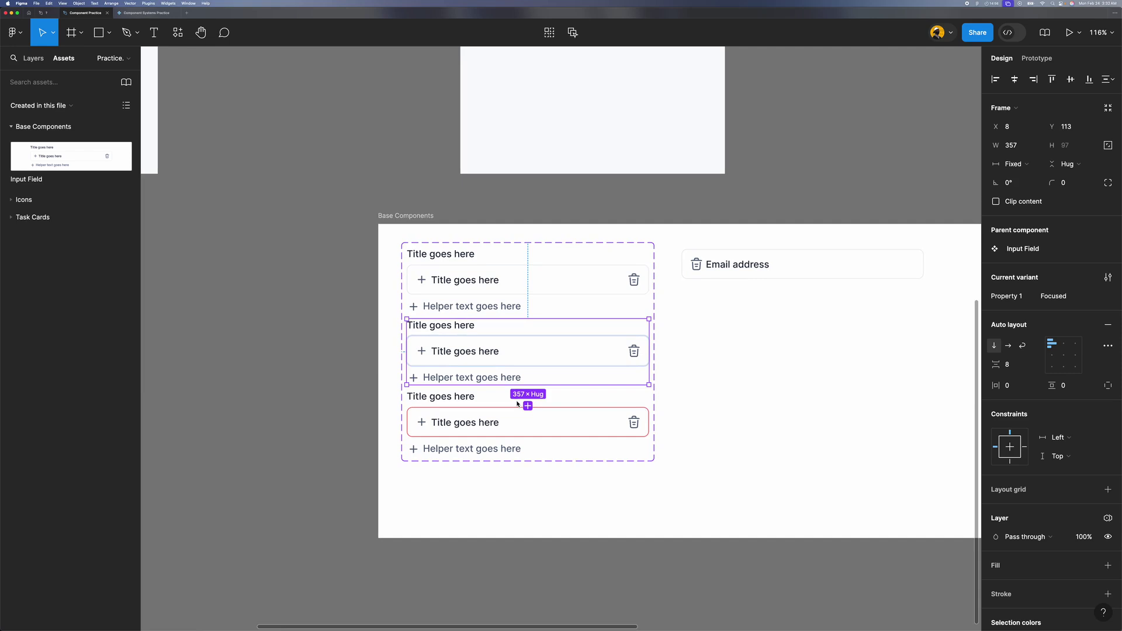
scroll(518, 377, up, 2)
key(shift+Tab)
key(Tab)
key(Tab)
key(shift+Tab)
key(shift+Tab)
key(Tab)
key(Tab)
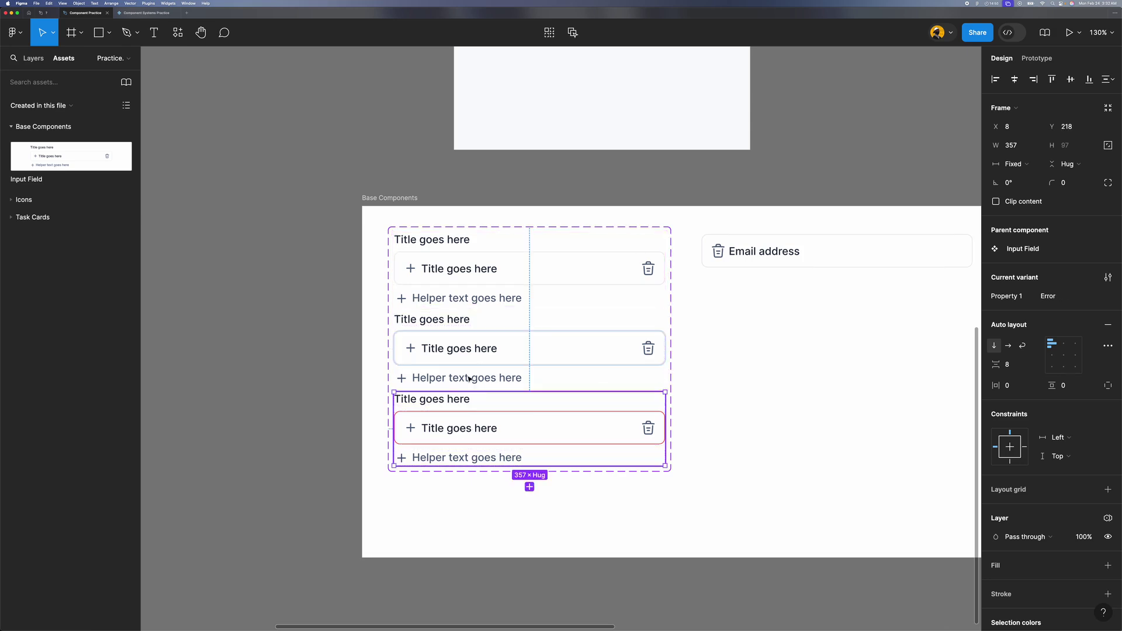
scroll(467, 317, down, 5)
scroll(458, 312, up, 5)
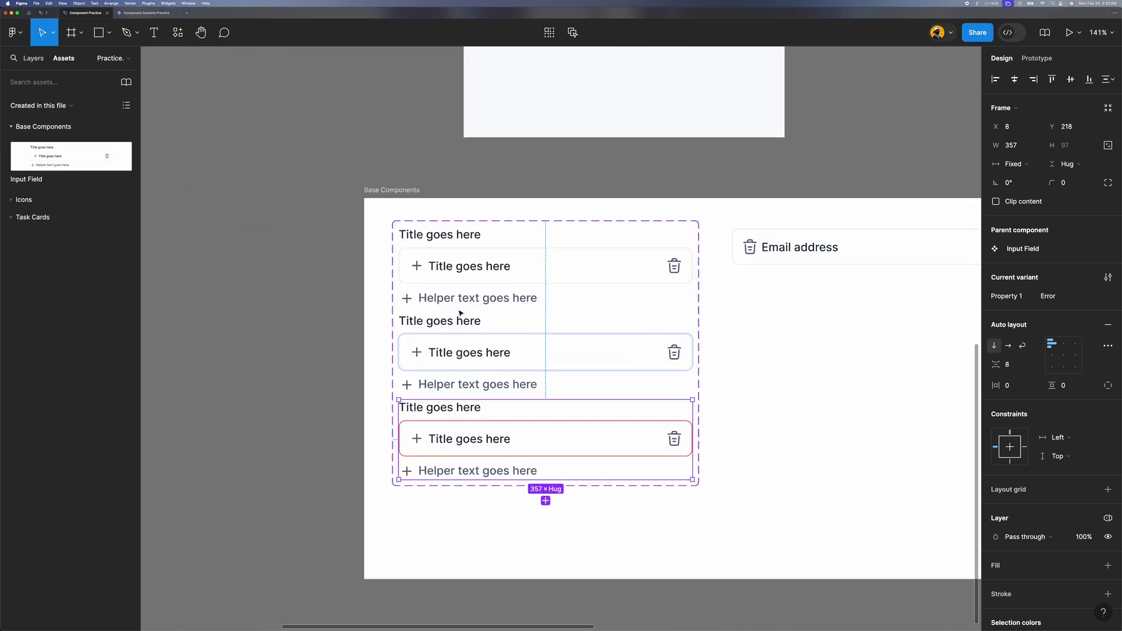
click(477, 265)
scroll(476, 264, down, 2)
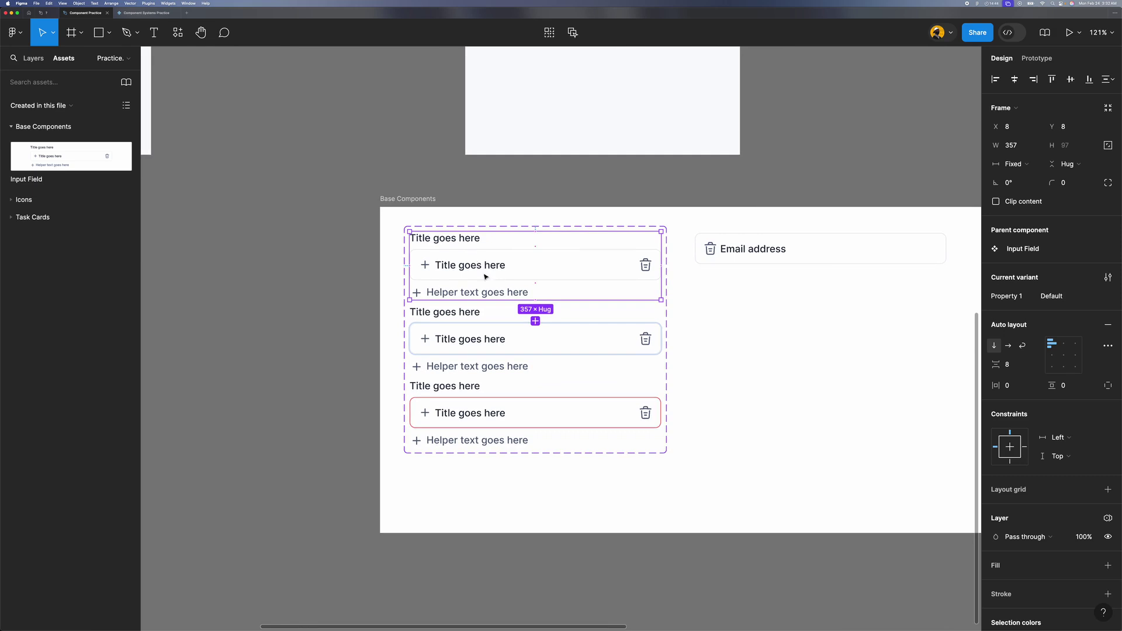
scroll(485, 277, down, 1)
Step: Move the Email address instance out of the Base Components frame onto the empty canvas just above it
click(789, 250)
scroll(784, 251, up, 5)
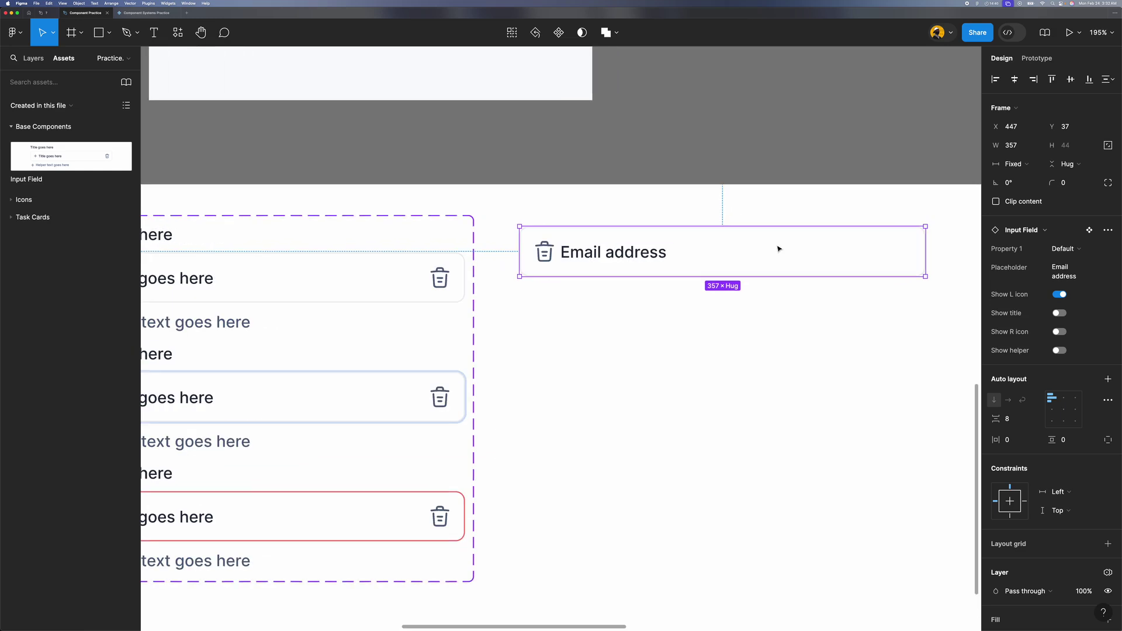
scroll(664, 315, down, 3)
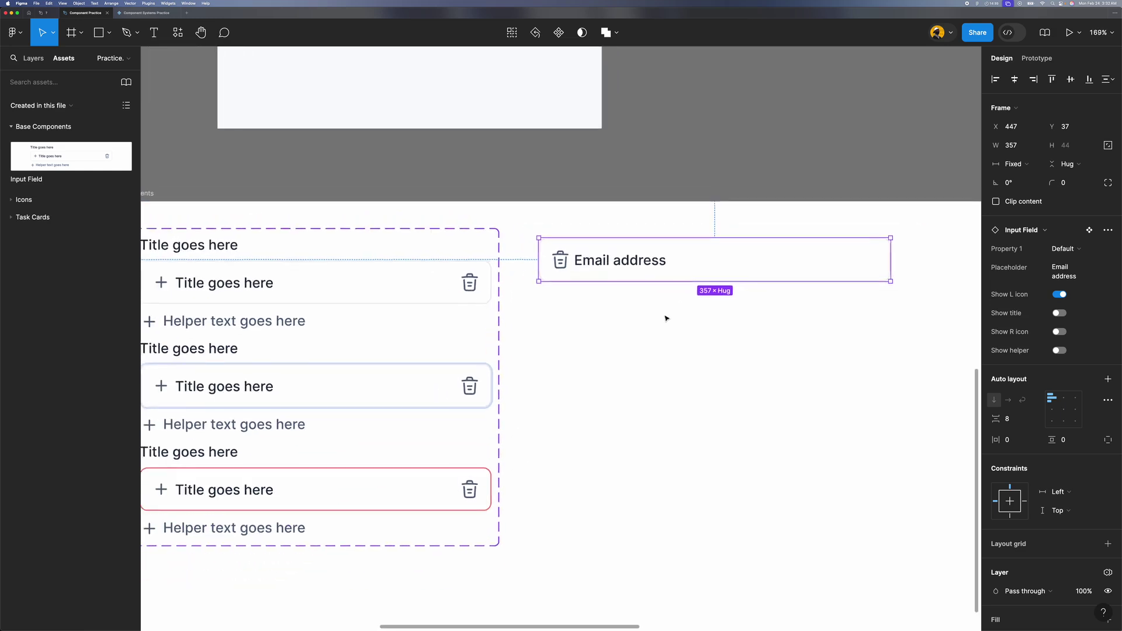
click(681, 277)
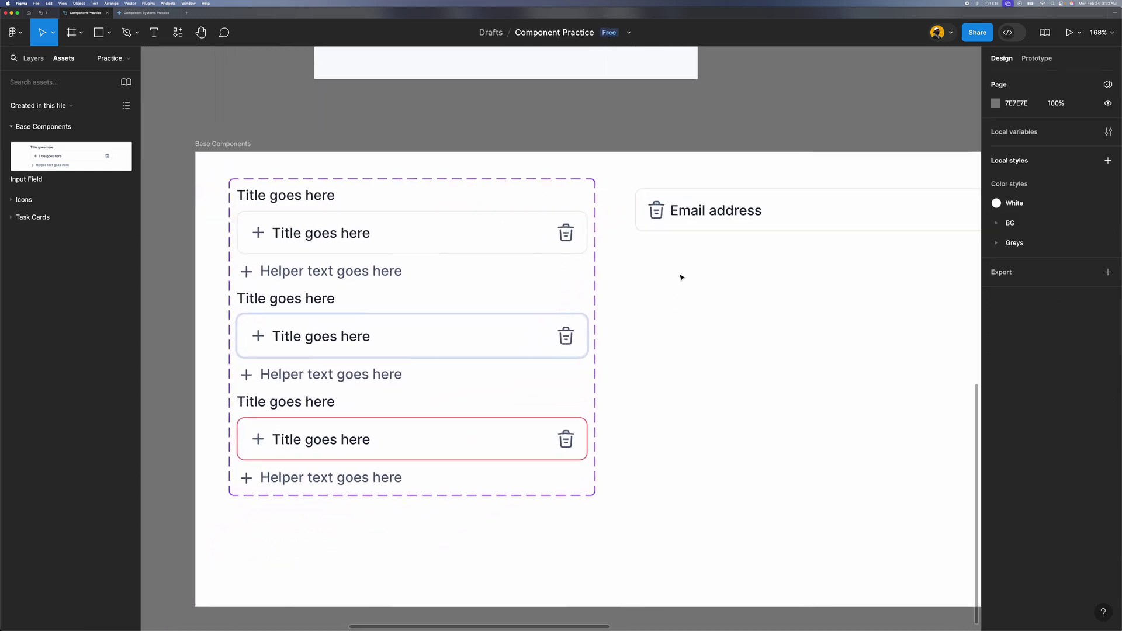
scroll(679, 274, down, 5)
scroll(678, 272, right, 3)
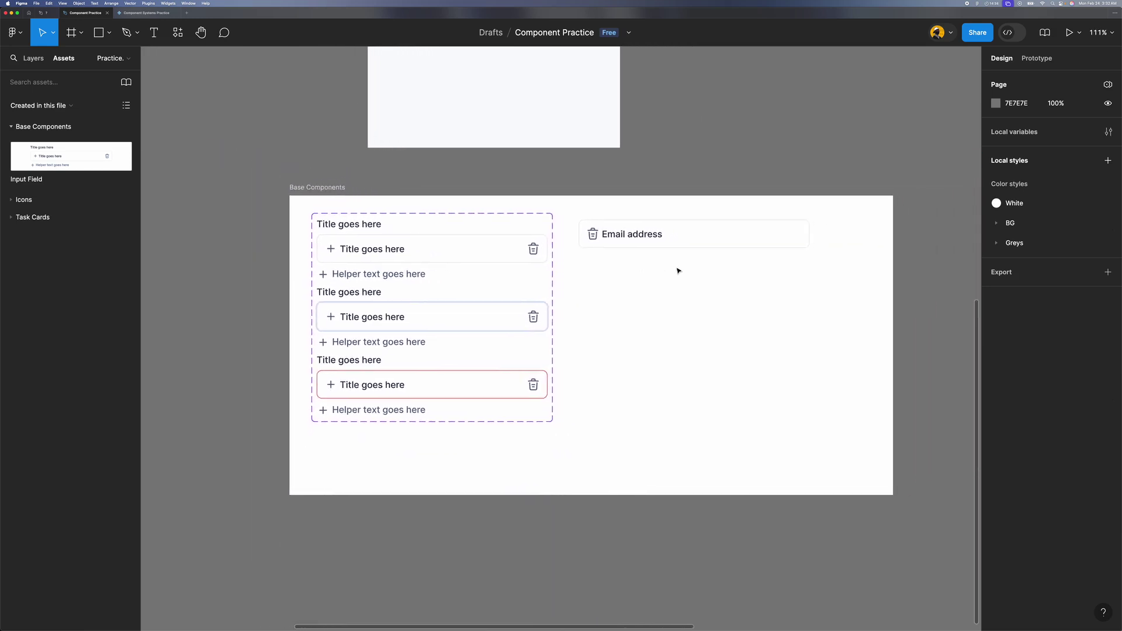
click(651, 237)
drag(634, 238, 731, 160)
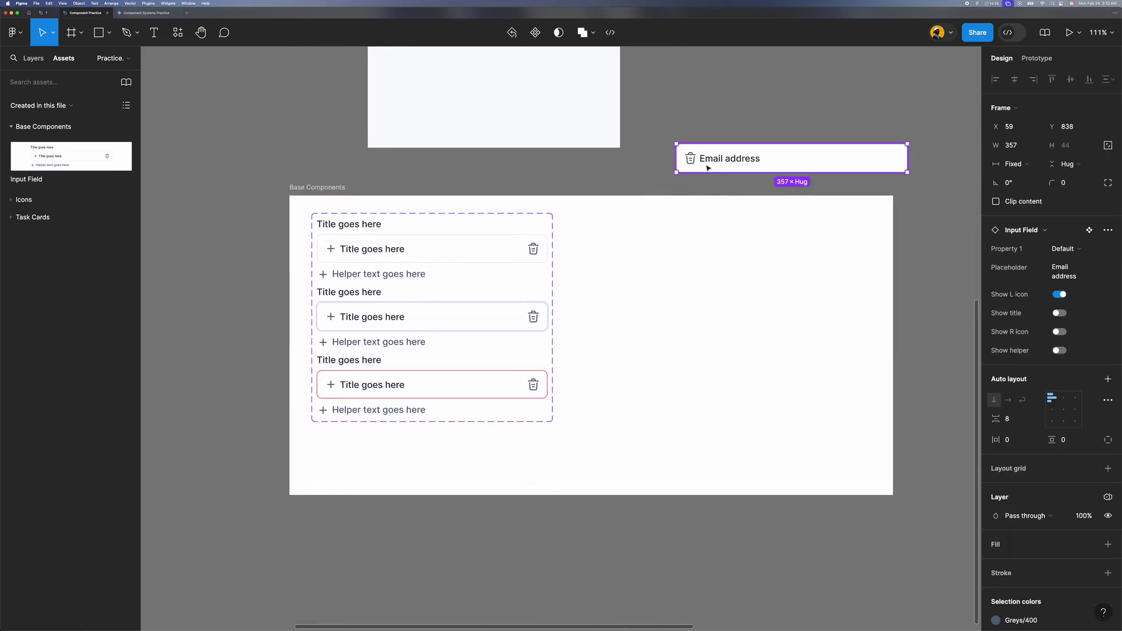
Step: Widen the Input Field component set to 877 and place a duplicate of its Default variant beside the original
click(475, 243)
drag(556, 226, 879, 226)
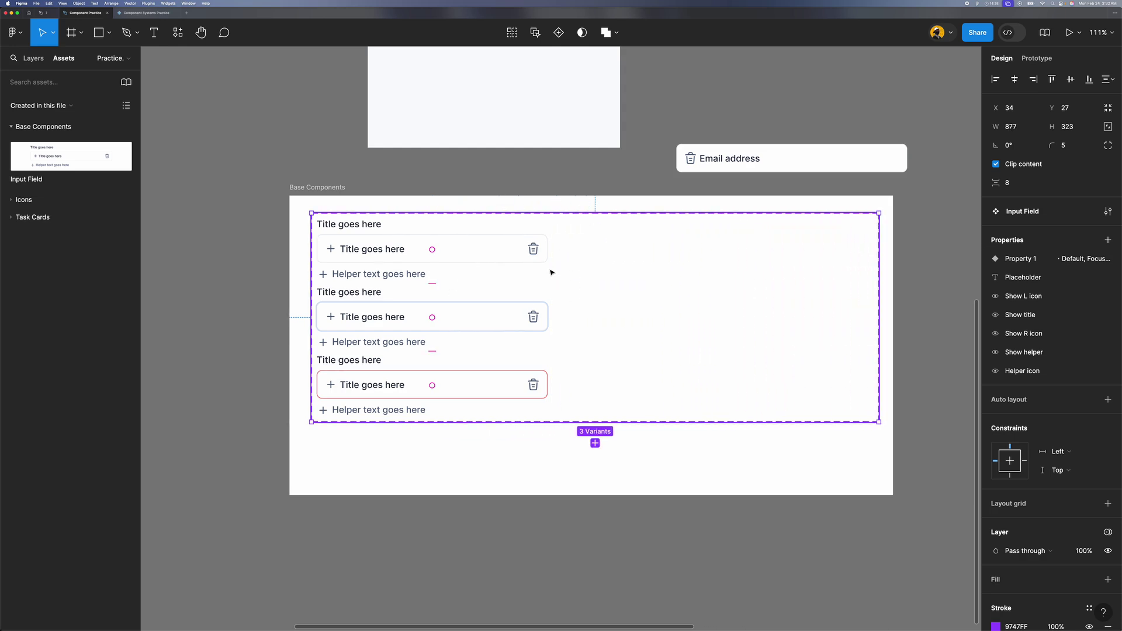
click(397, 253)
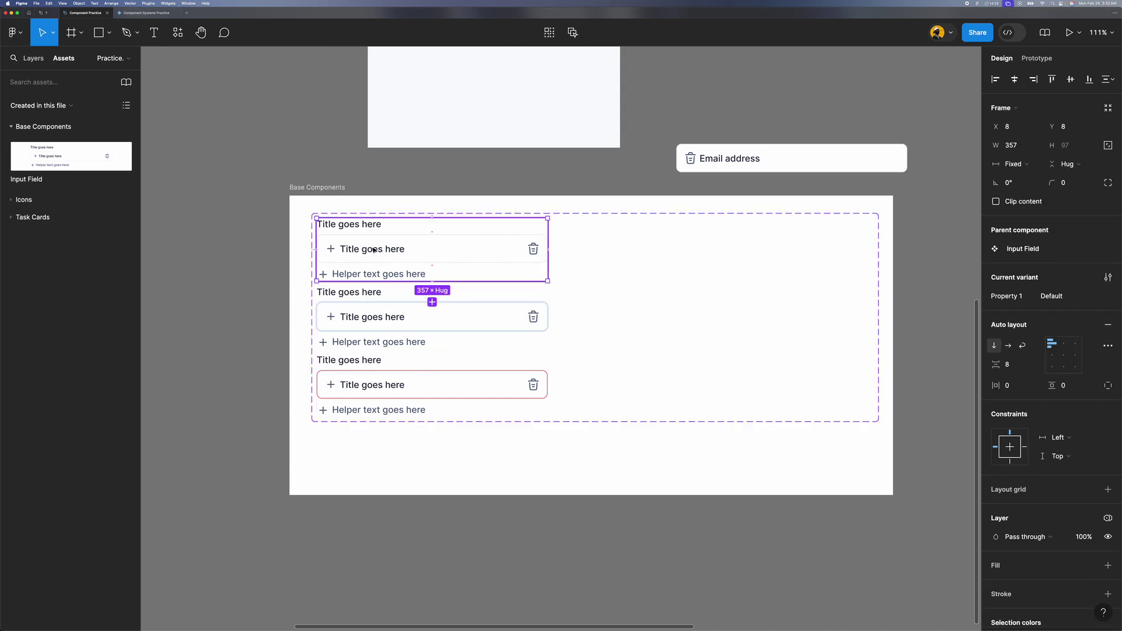
drag(374, 250, 611, 232)
click(901, 283)
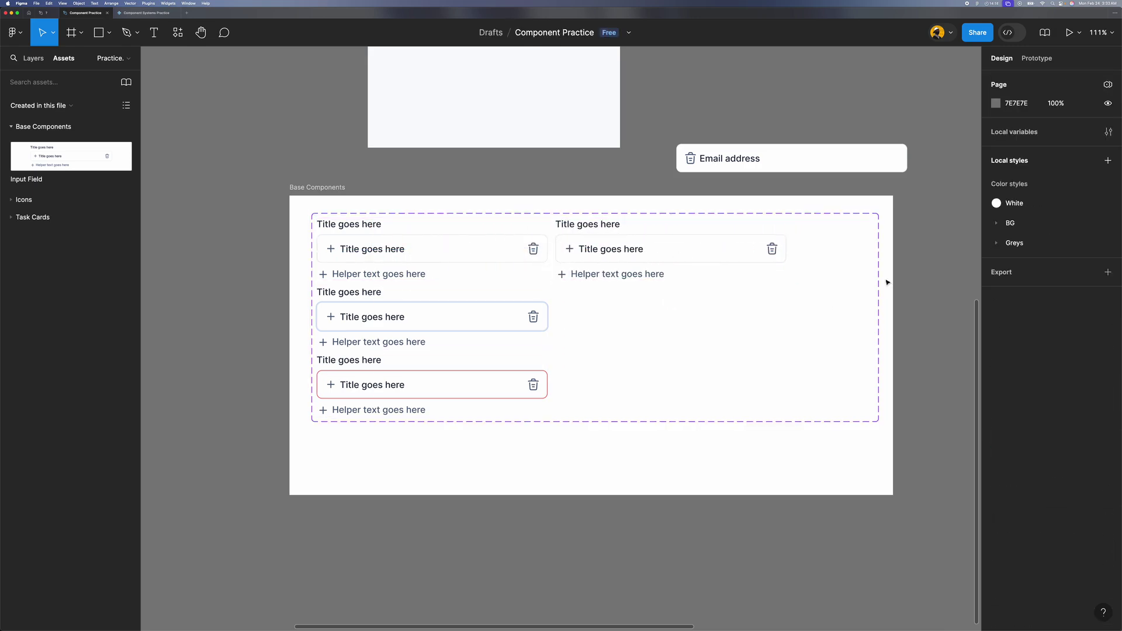
click(733, 267)
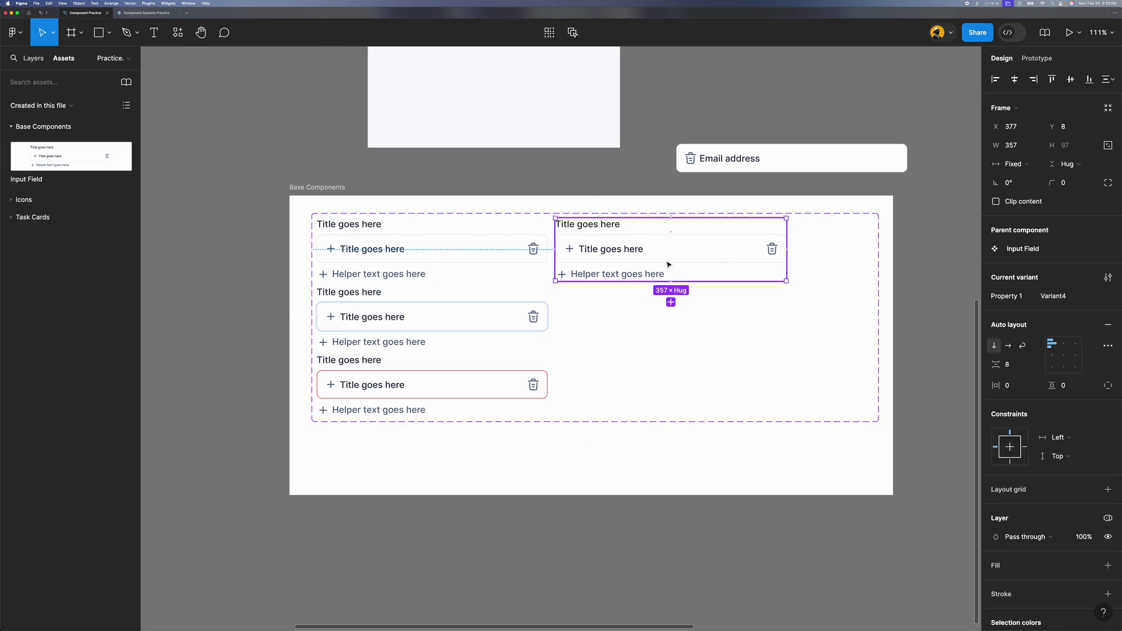
Step: Set Property 1 of the duplicated variant to Error and inspect the component set for conflicts
click(471, 382)
click(483, 287)
scroll(588, 246, up, 3)
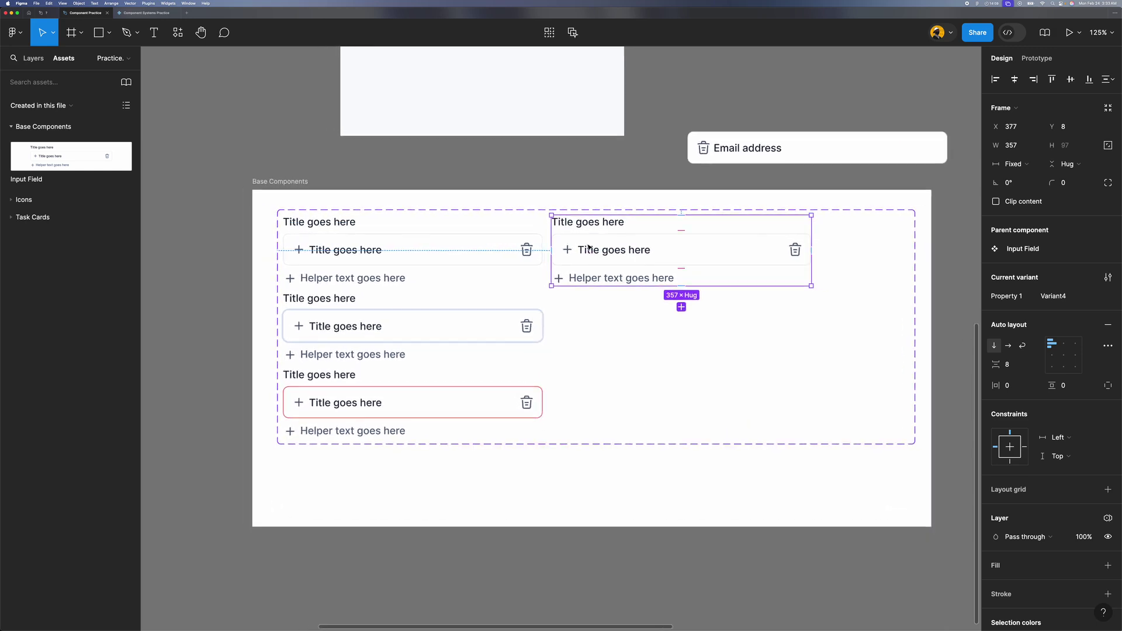
click(1106, 302)
click(1075, 281)
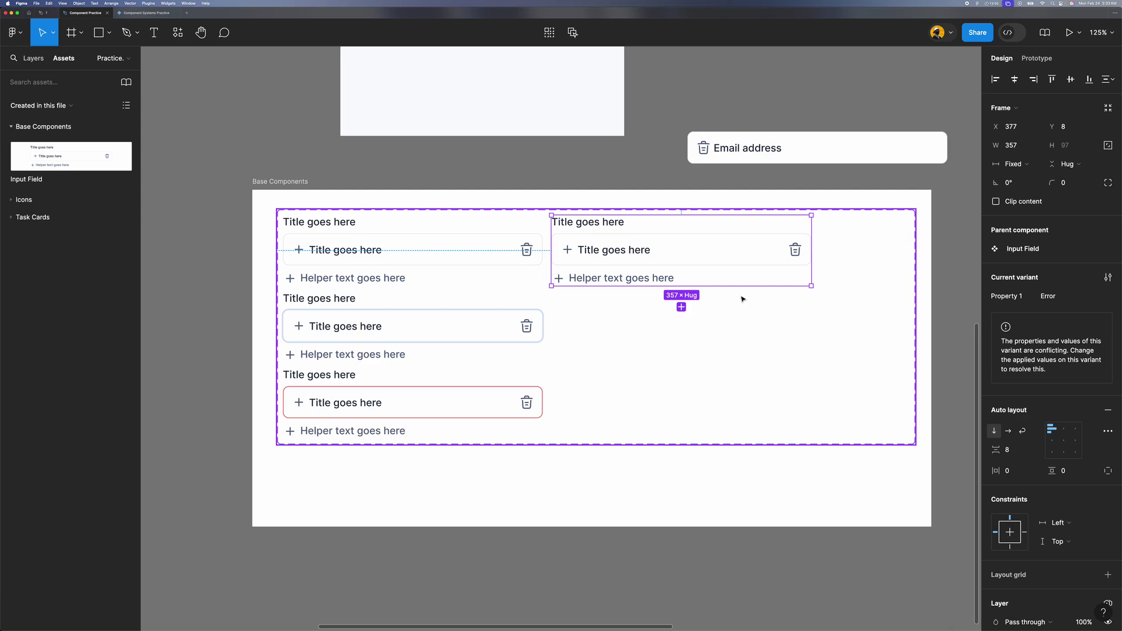
click(696, 286)
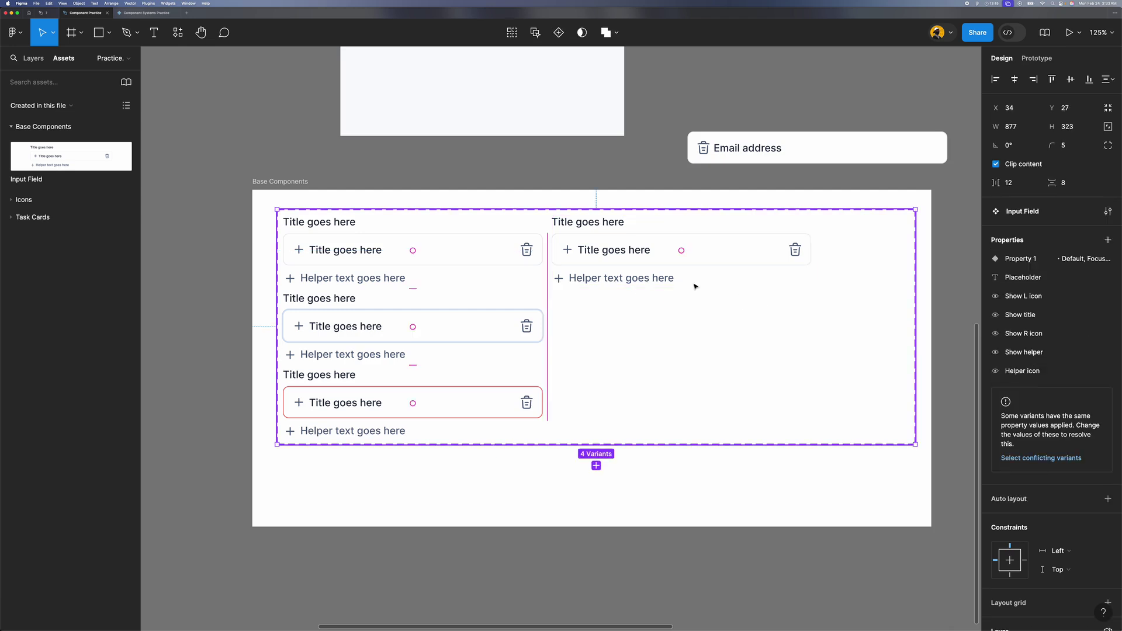
click(638, 255)
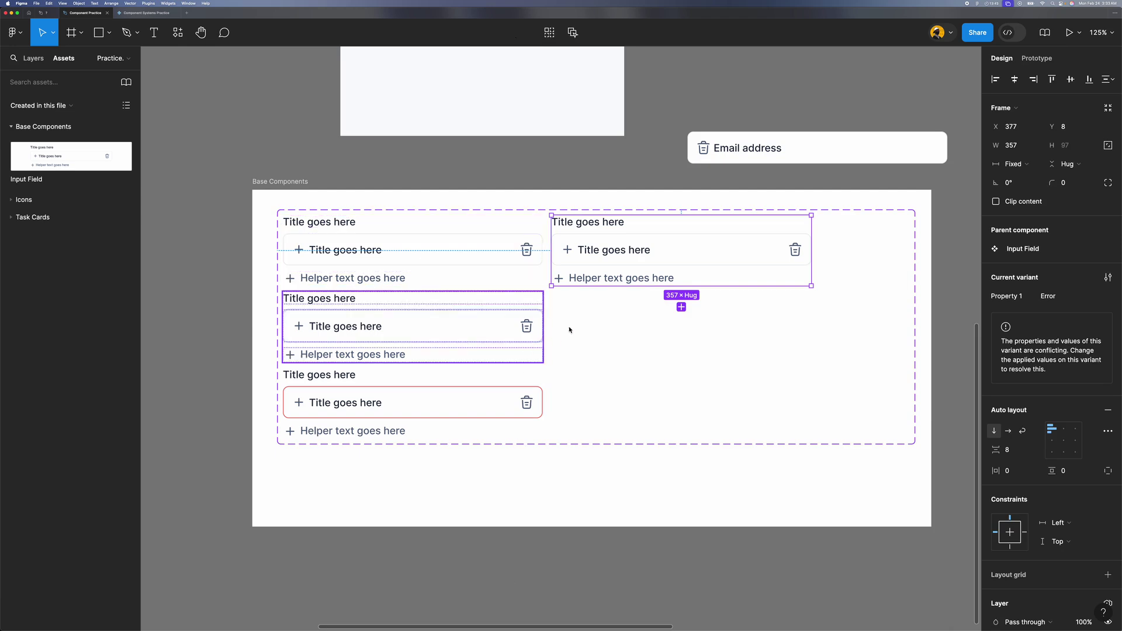
Step: Set Property 1 of the duplicated variant to Default and compare it with the original Default variant
scroll(596, 246, down, 2)
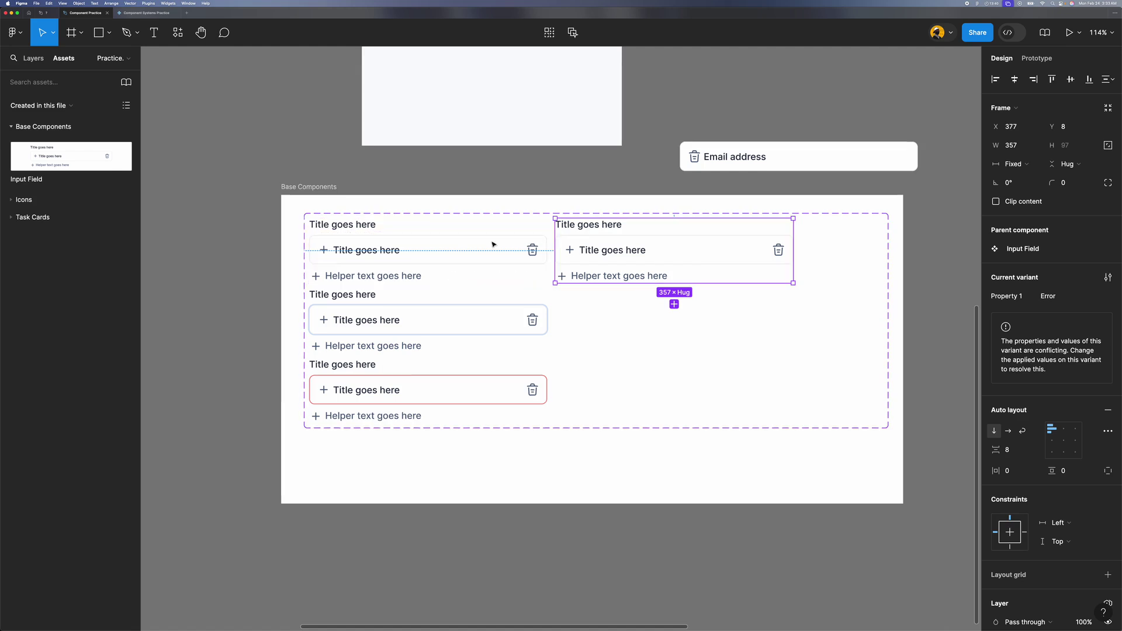
click(471, 247)
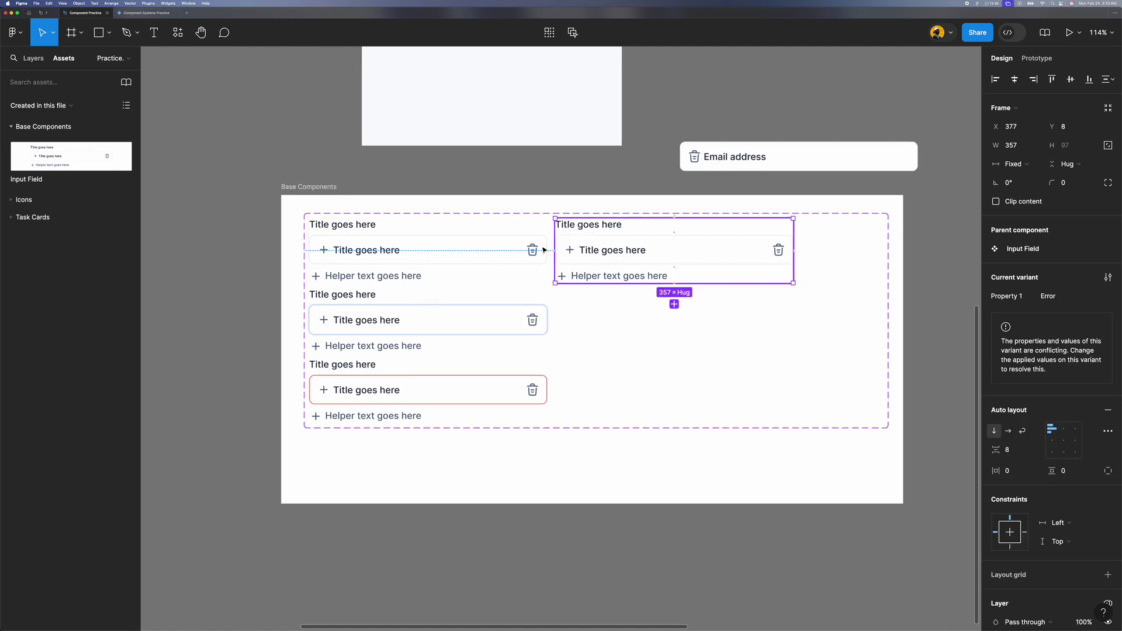
click(633, 250)
text(Defau)
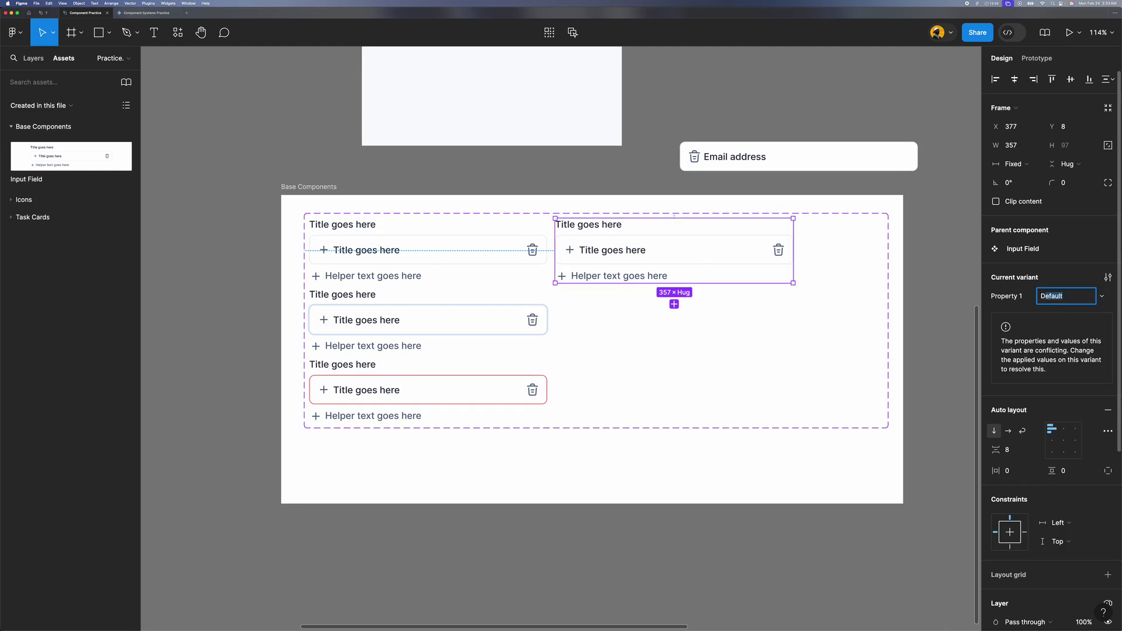
key(Return)
click(383, 250)
click(591, 255)
click(488, 261)
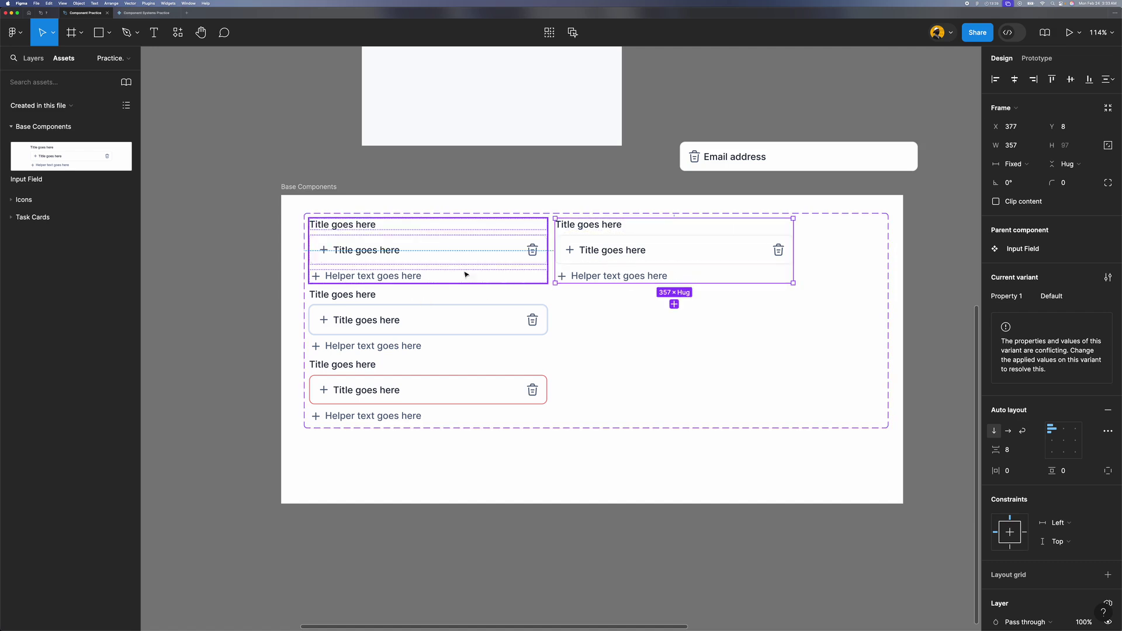
click(596, 257)
Step: Add a variant property named Size with the value Medium to the Input Field component set
scroll(608, 263, up, 2)
scroll(606, 262, down, 3)
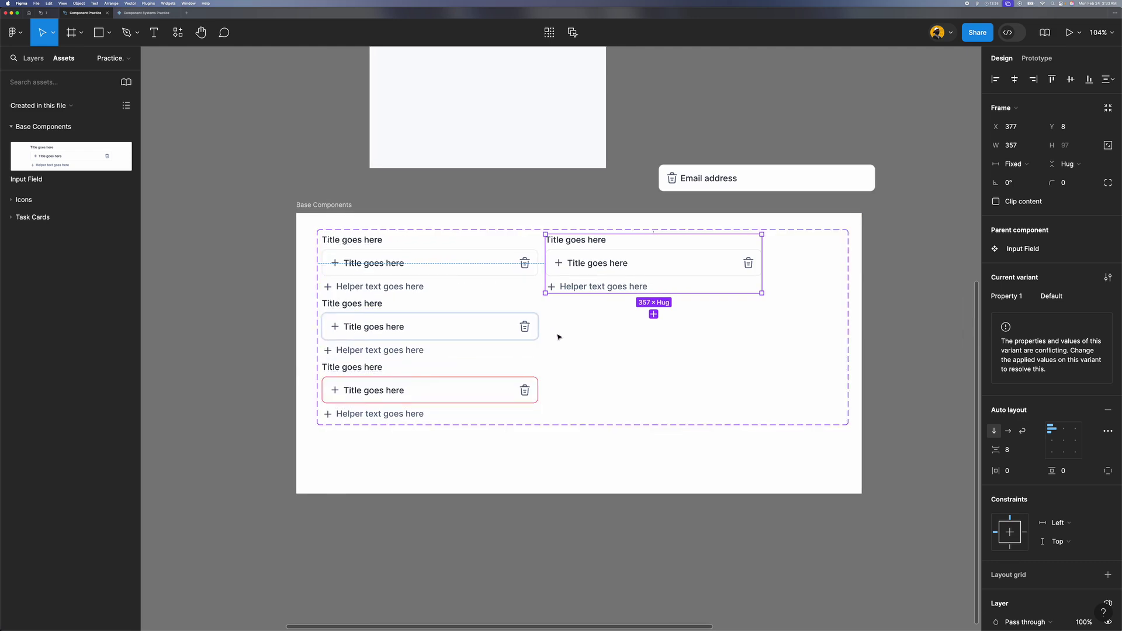
click(755, 340)
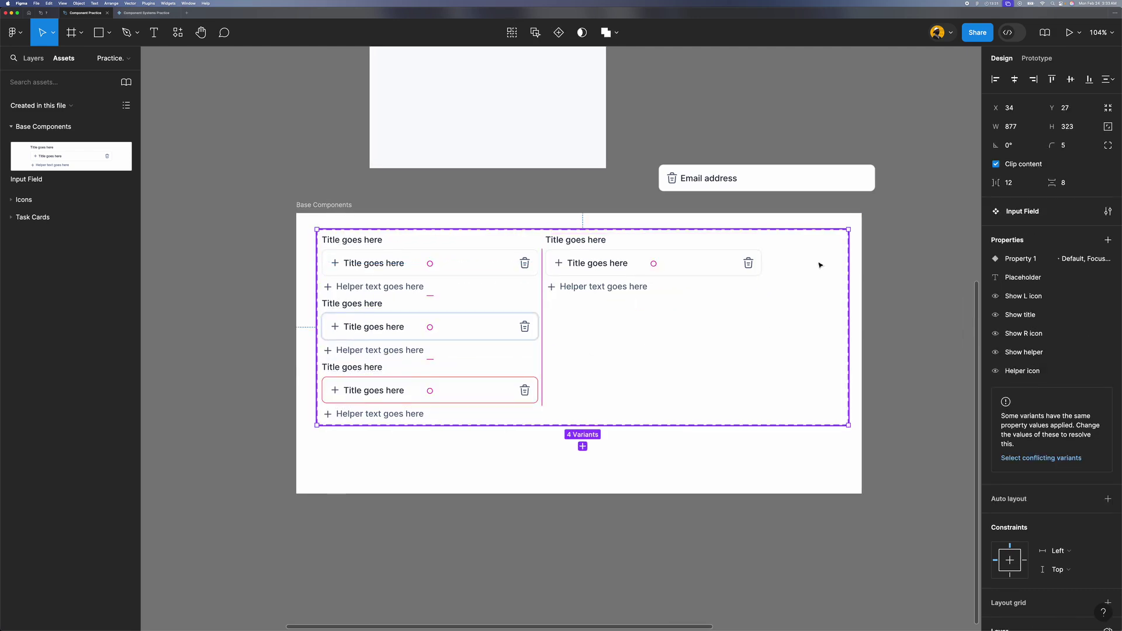
click(1108, 241)
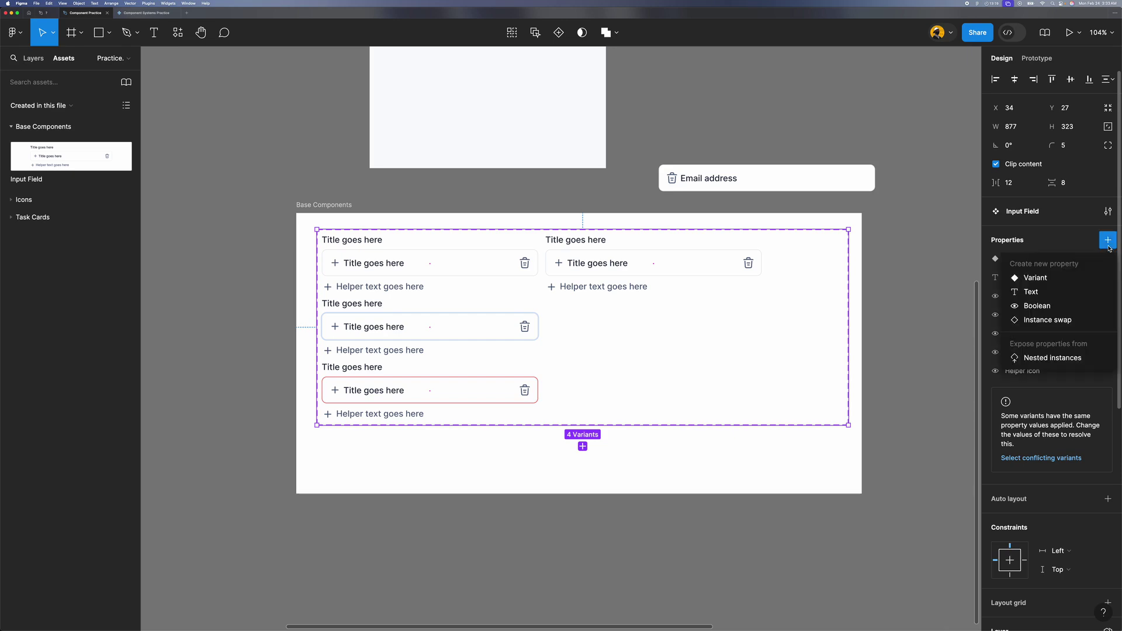
click(1061, 278)
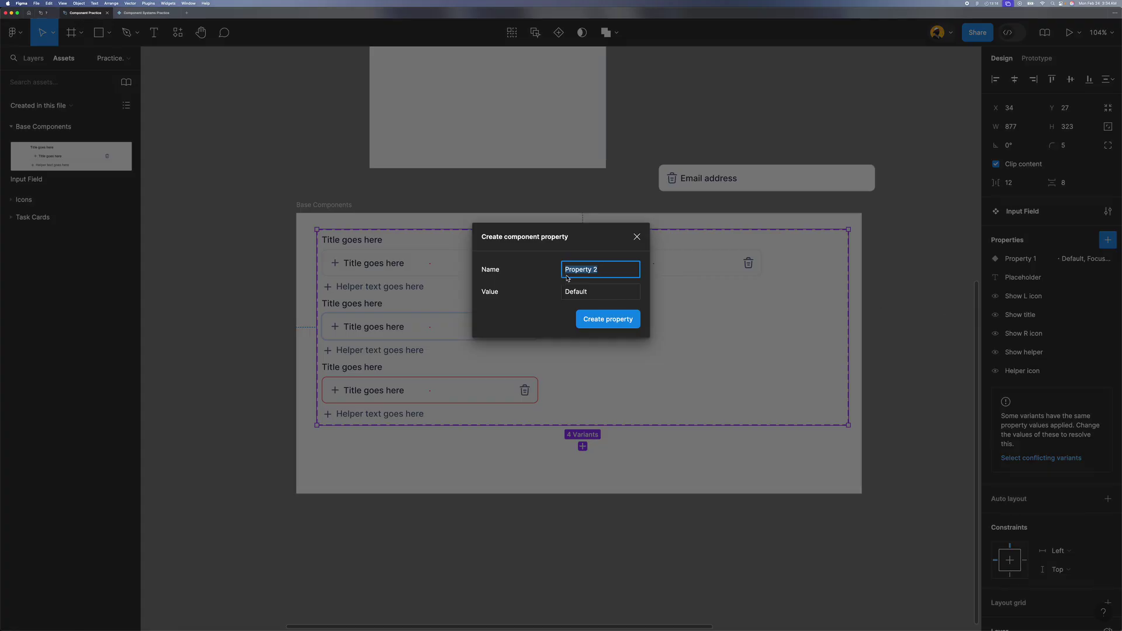
text(Size)
key(super+a)
text(S)
key(Tab)
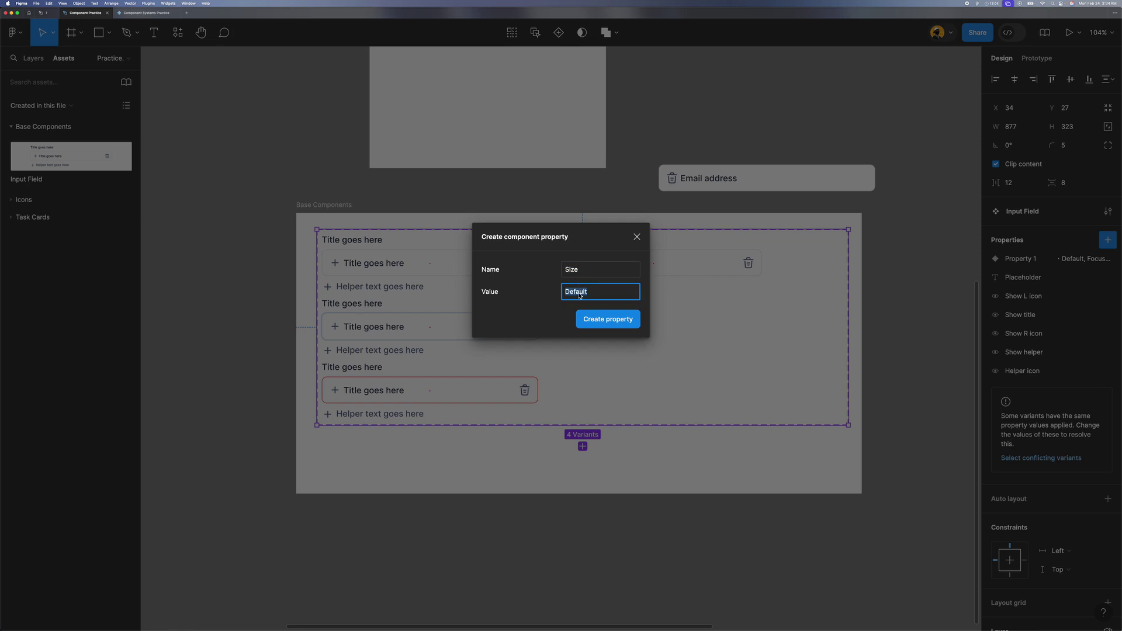
text(Medium)
click(634, 321)
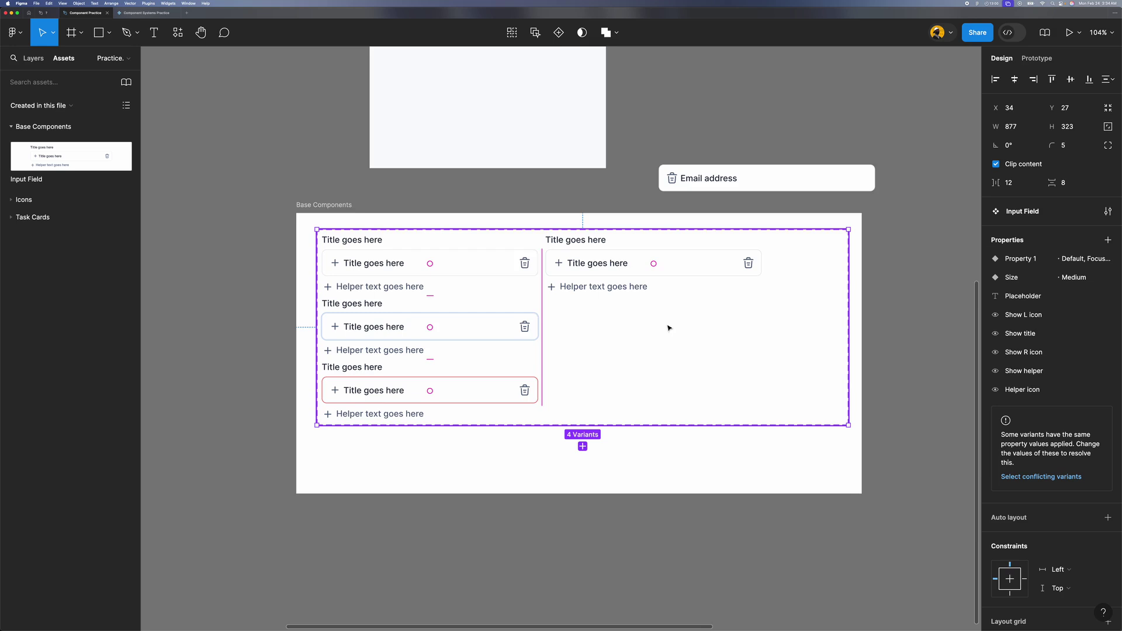
Step: Check the Size value of the original Default, Focused and Error variants by selecting all three together
scroll(596, 324, up, 3)
click(433, 263)
shift+click(439, 326)
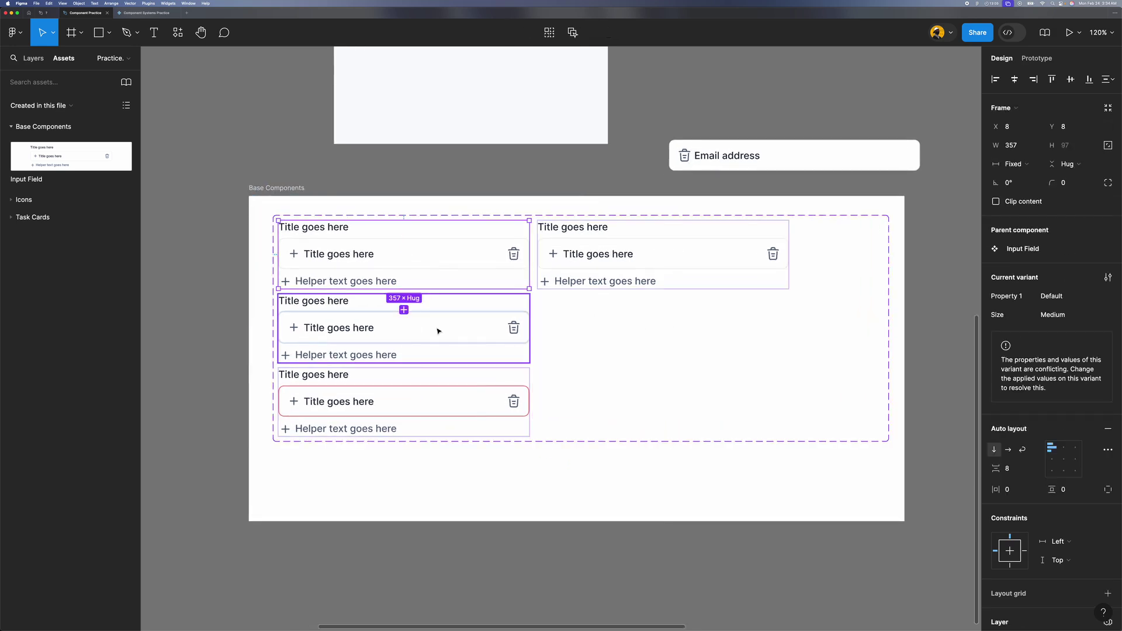
shift+click(446, 406)
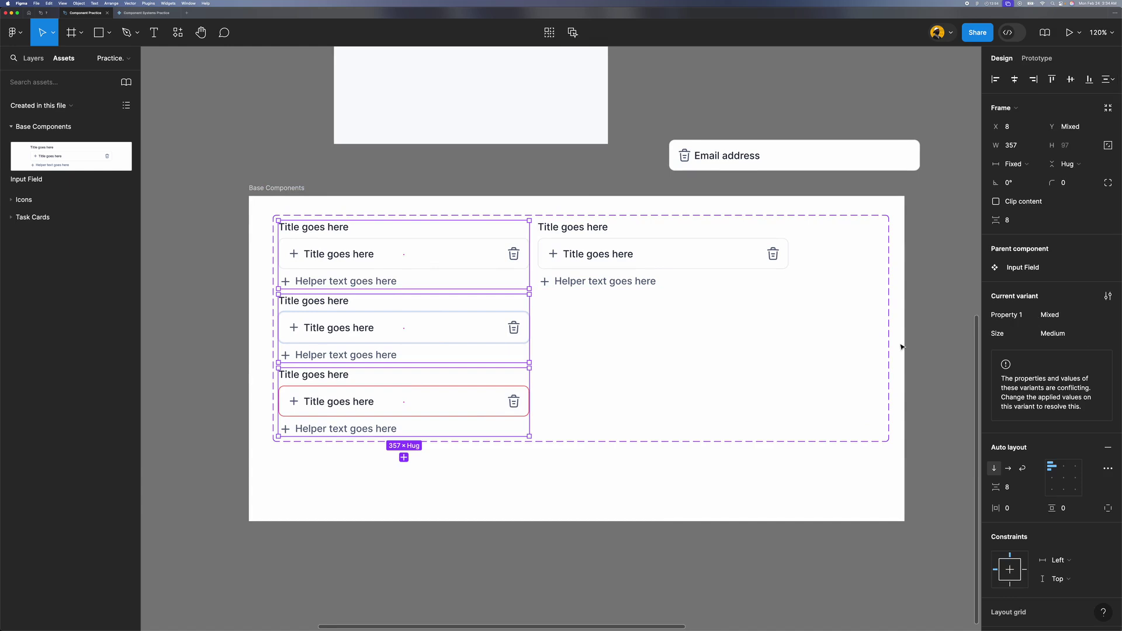
click(732, 338)
scroll(732, 339, down, 3)
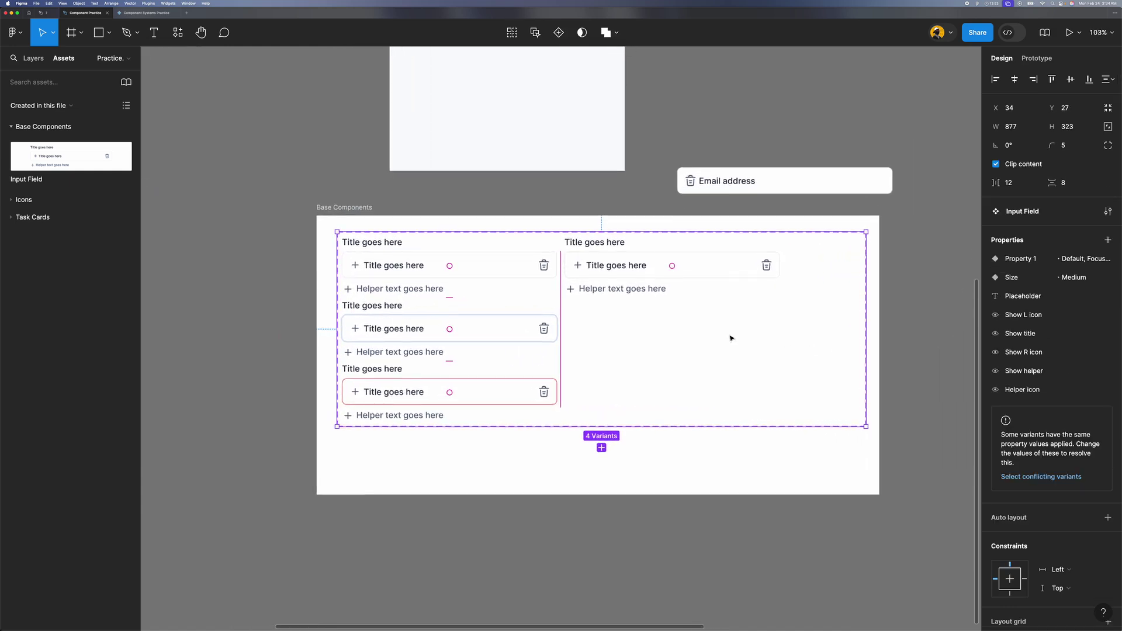
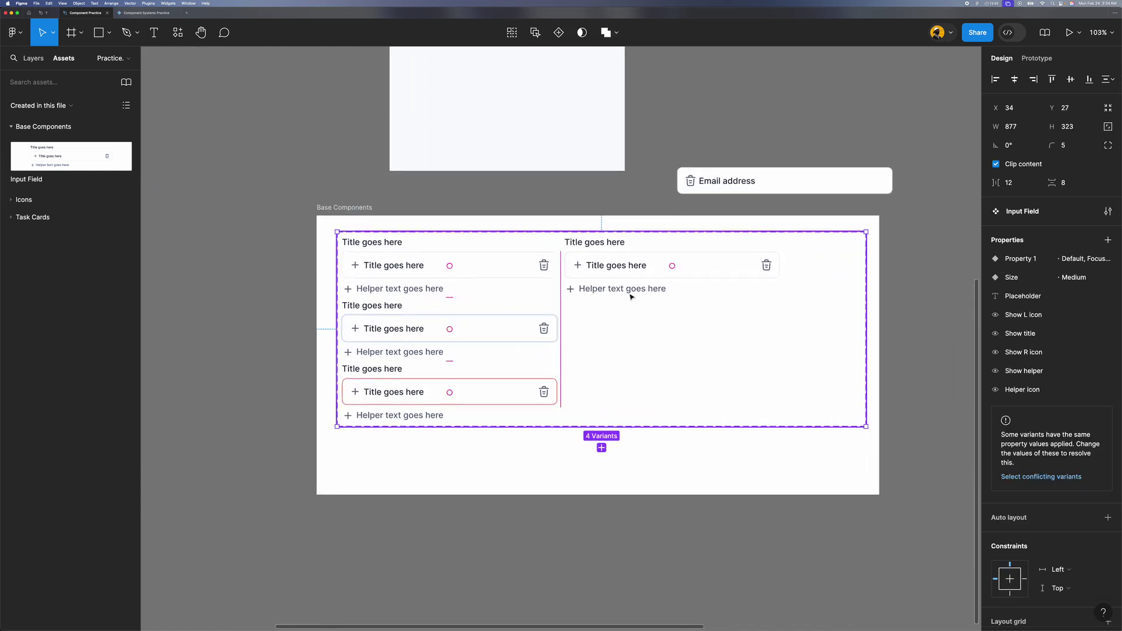
Step: Rename the component set's Property 1 to State and review the values of the State and Size properties
double_click(1031, 261)
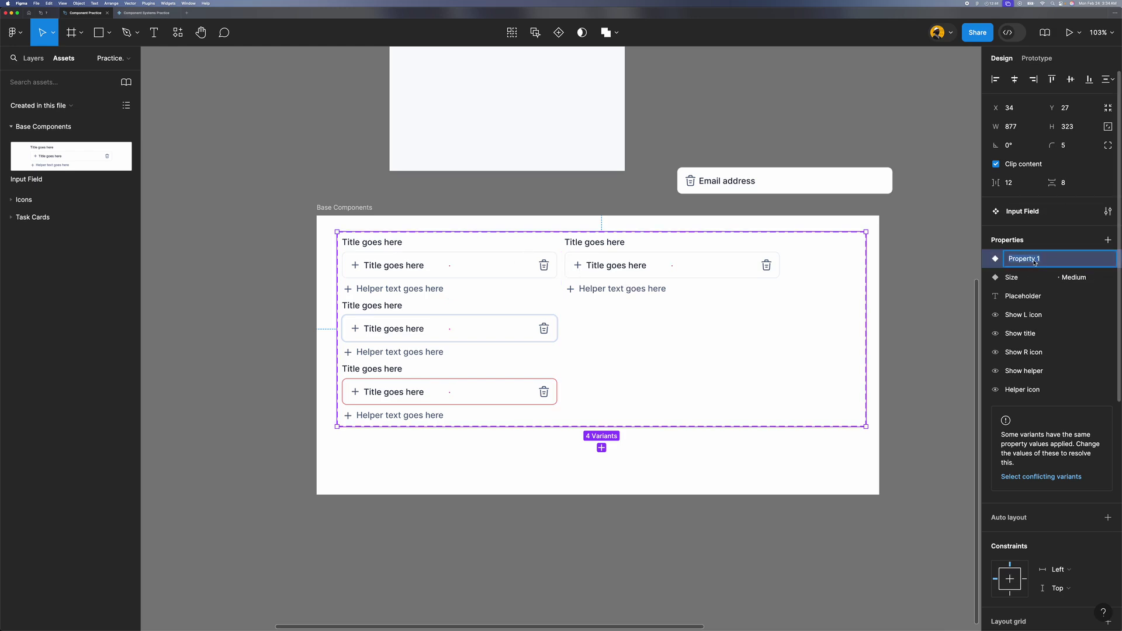
text(State)
key(Return)
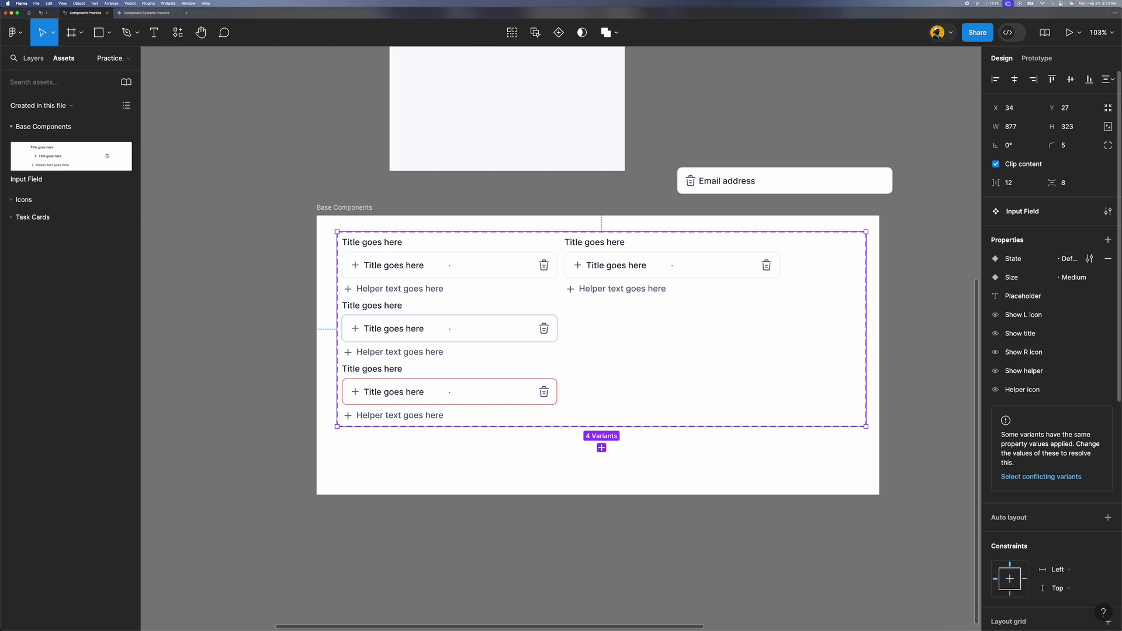
click(1091, 259)
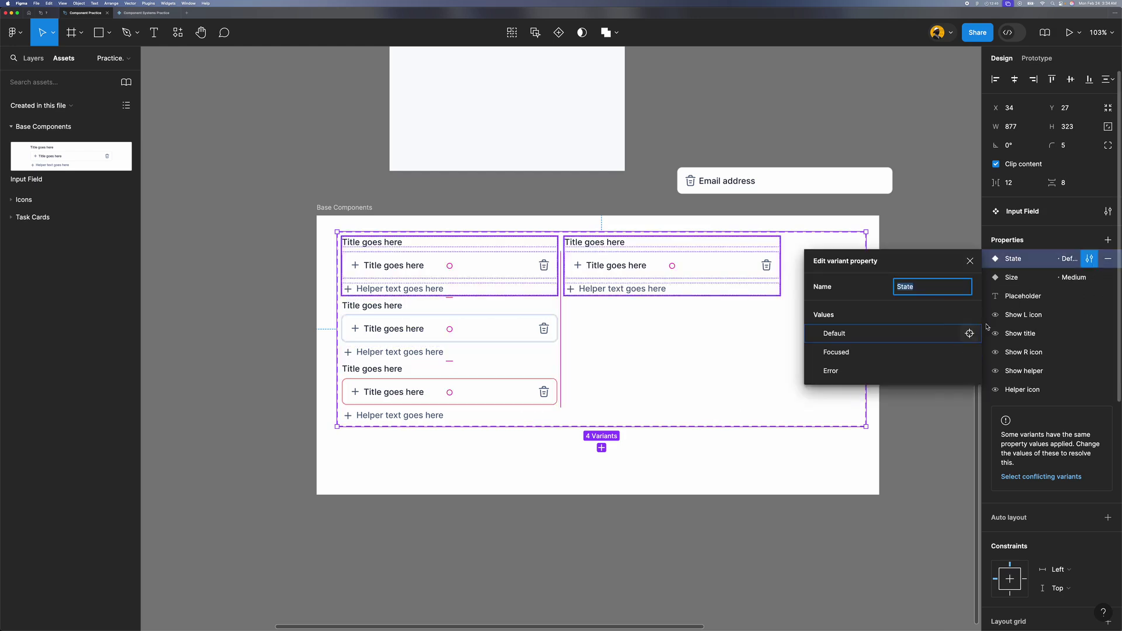
click(1022, 286)
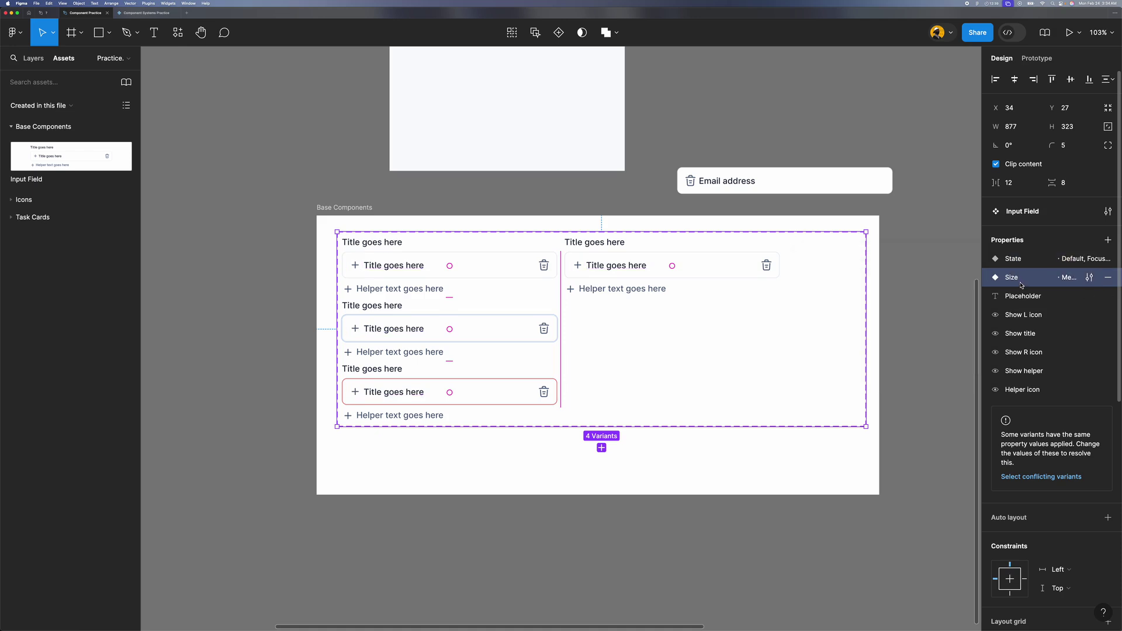
click(1091, 278)
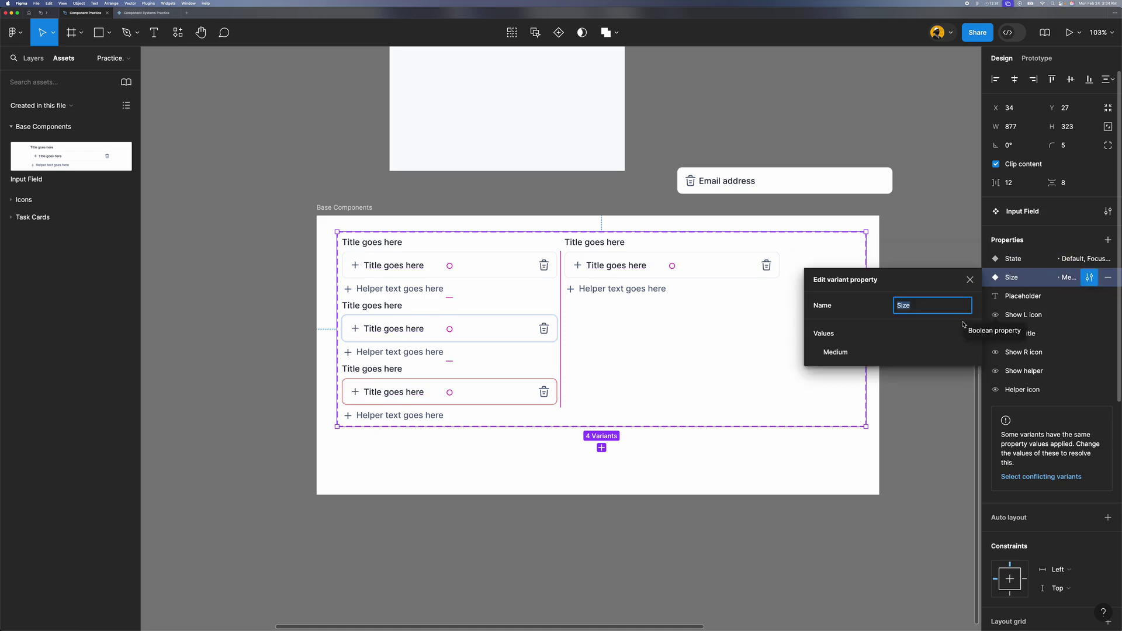
click(917, 400)
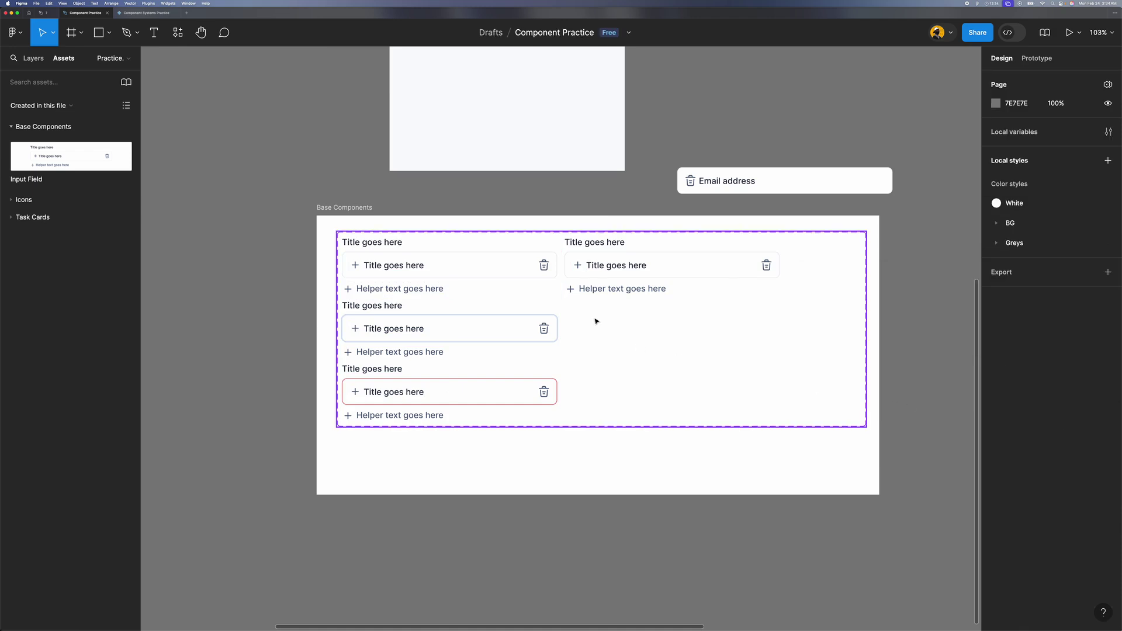
Step: Assign the duplicated Default variant a new Size value named Small
click(600, 273)
scroll(601, 273, up, 4)
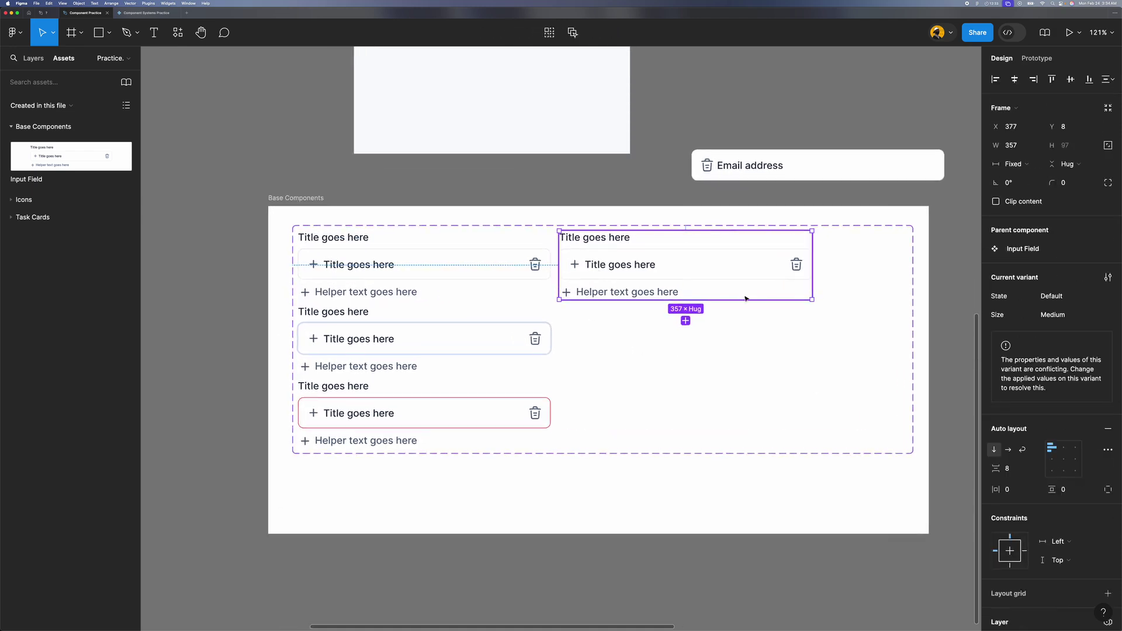
click(1100, 316)
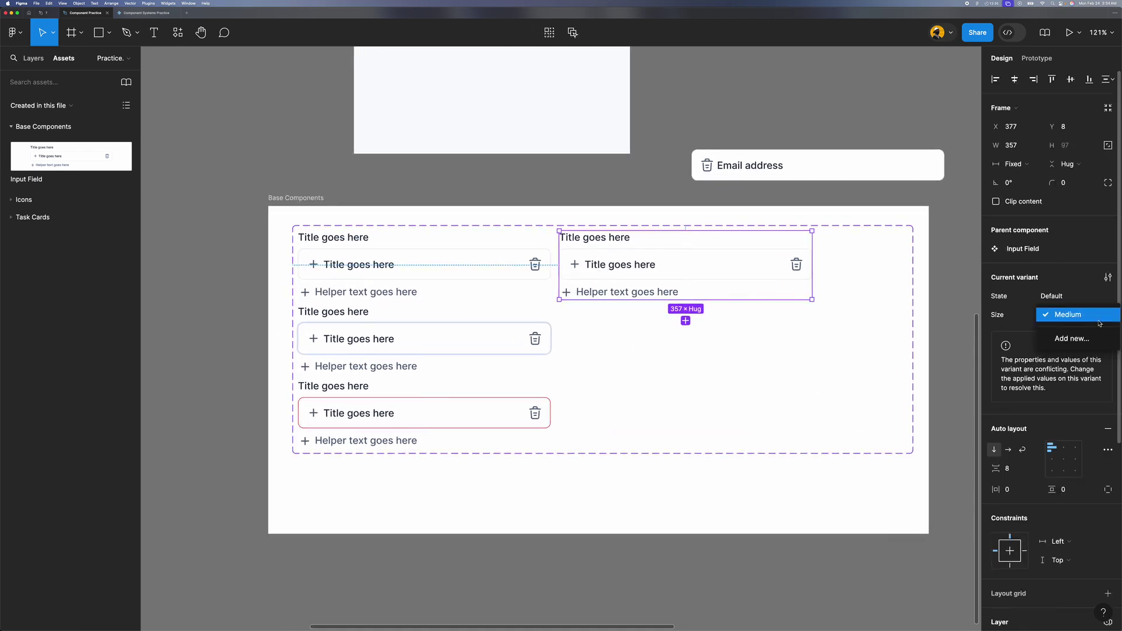
click(1075, 339)
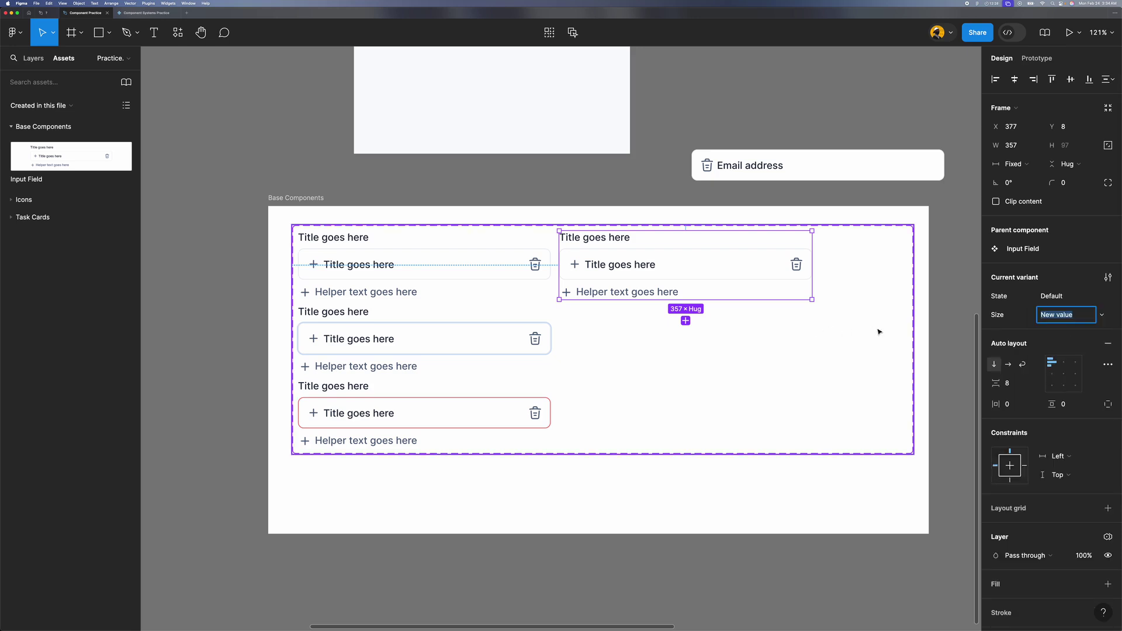
text(Small)
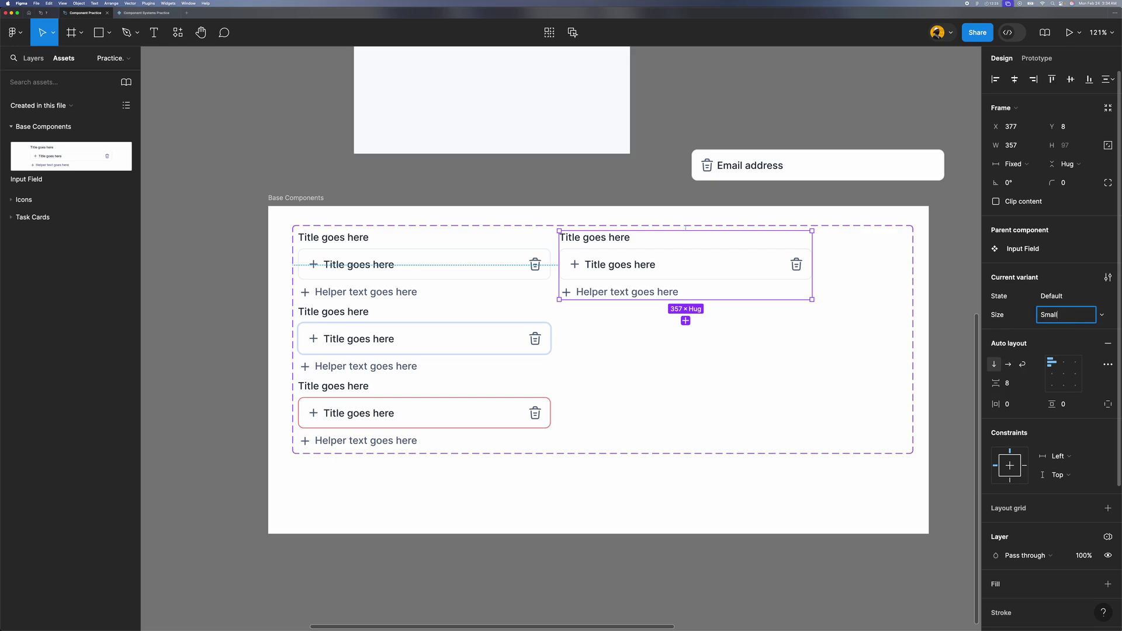
key(Return)
click(957, 377)
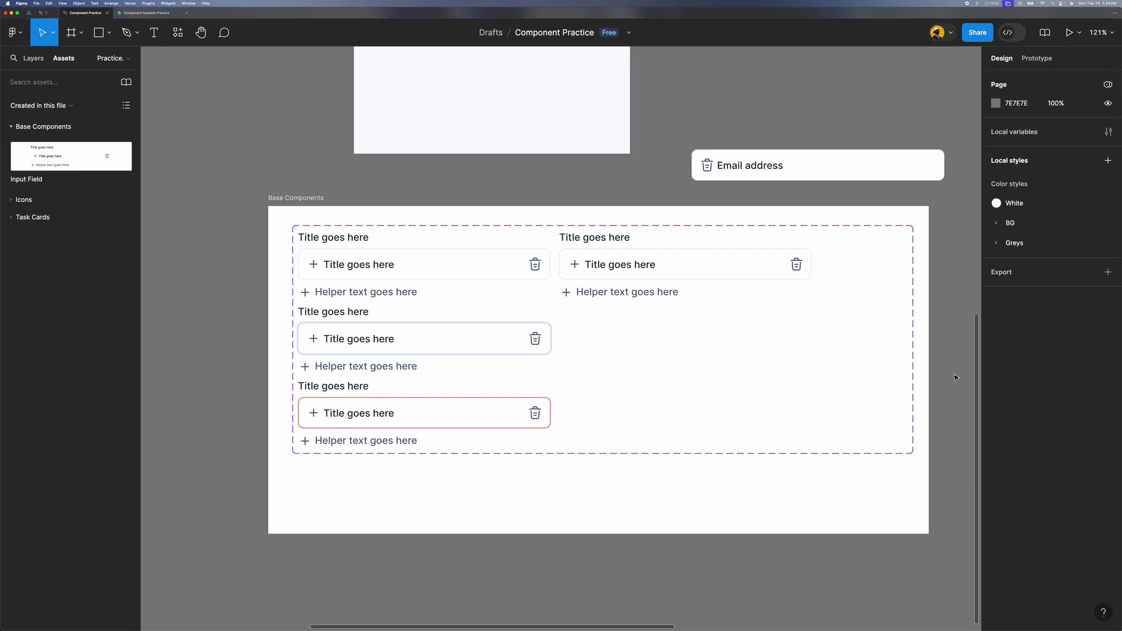
click(644, 275)
click(642, 275)
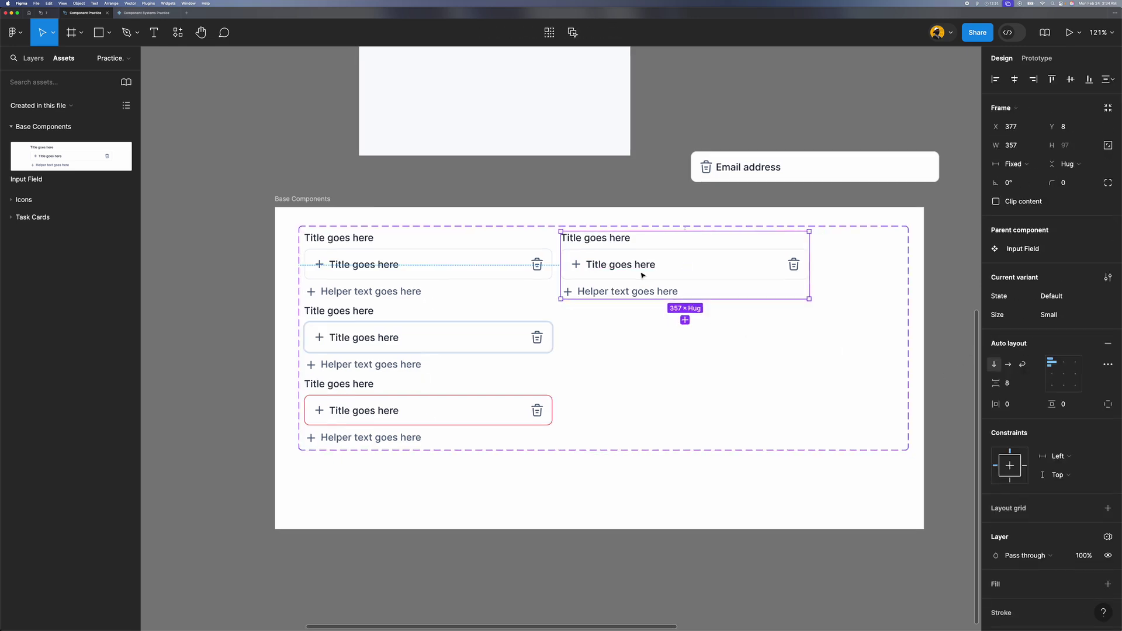
scroll(643, 280, up, 3)
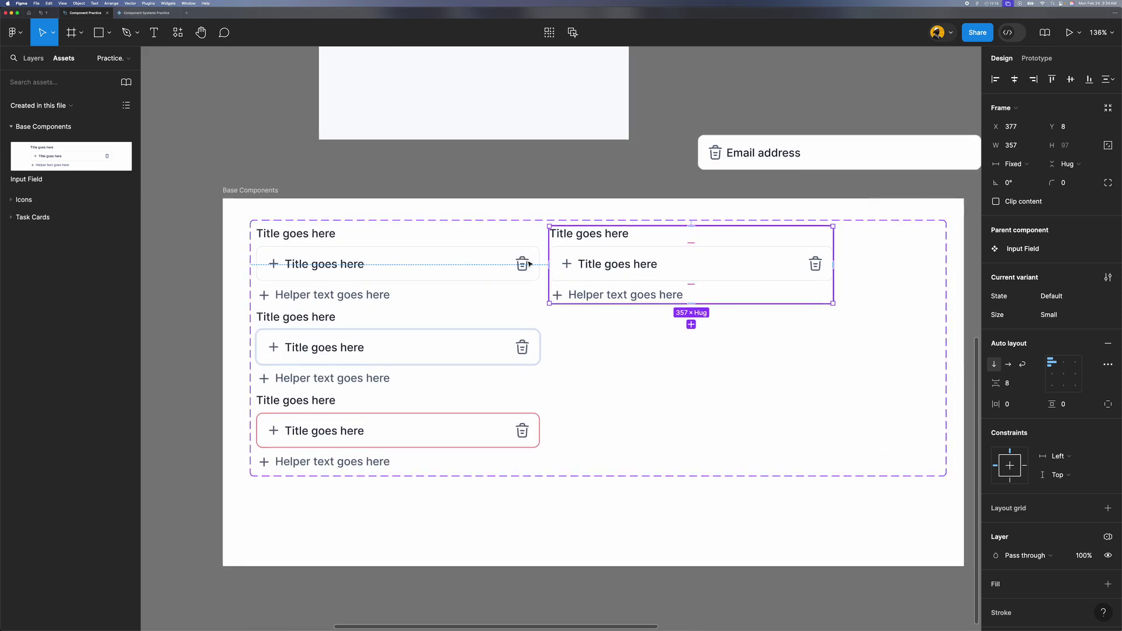
Step: Set the horizontal and vertical padding of the Small variant's input box to 8
scroll(634, 275, up, 3)
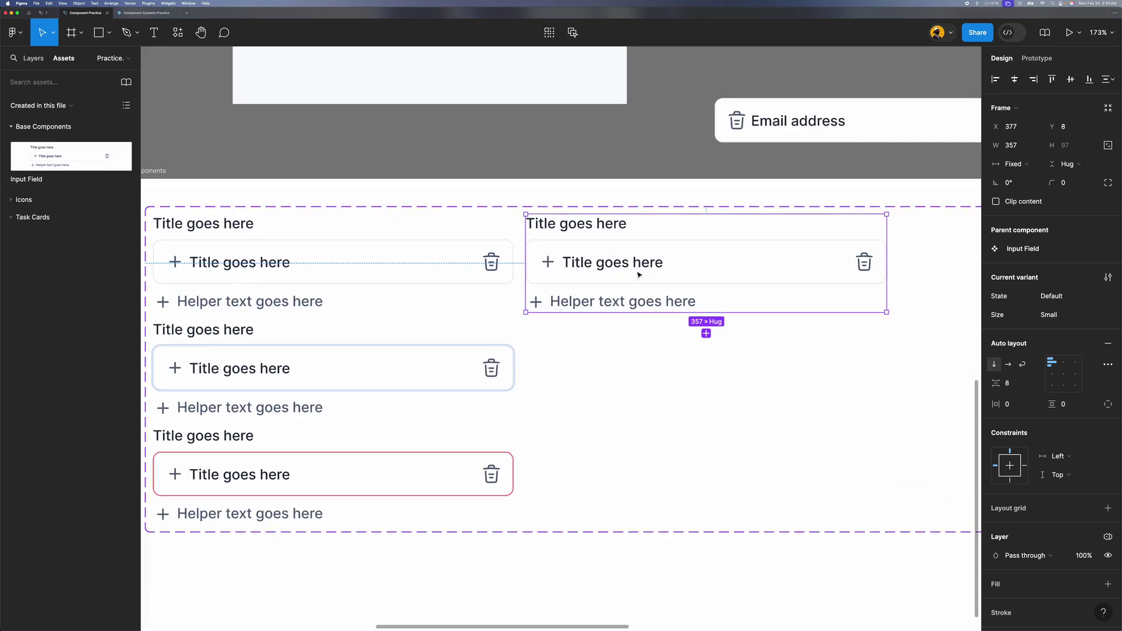
click(705, 253)
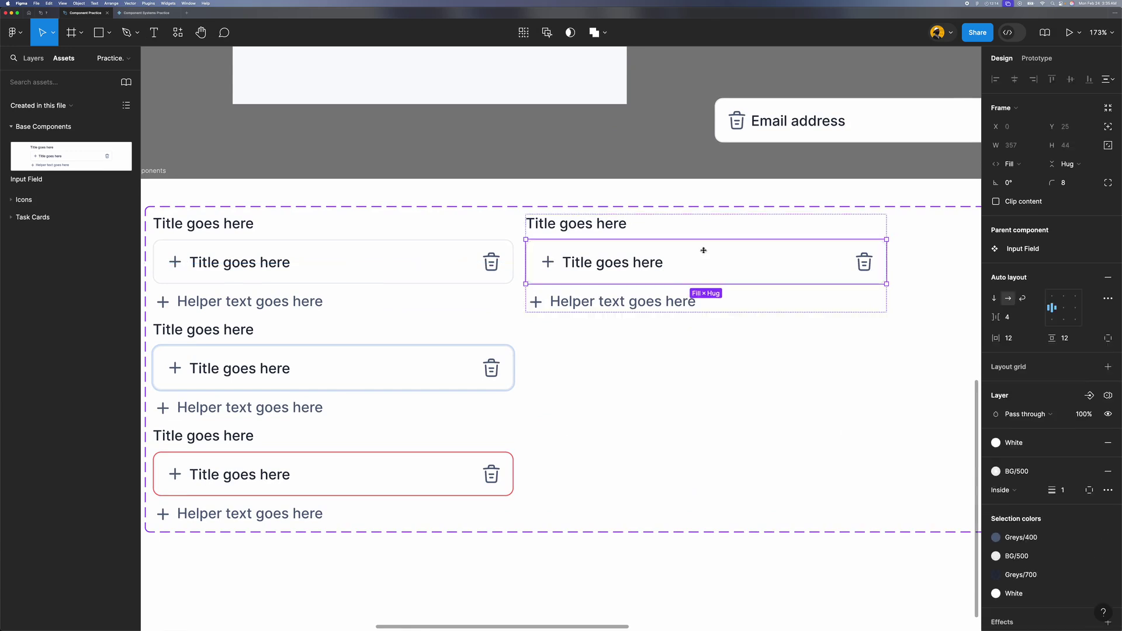
click(1017, 344)
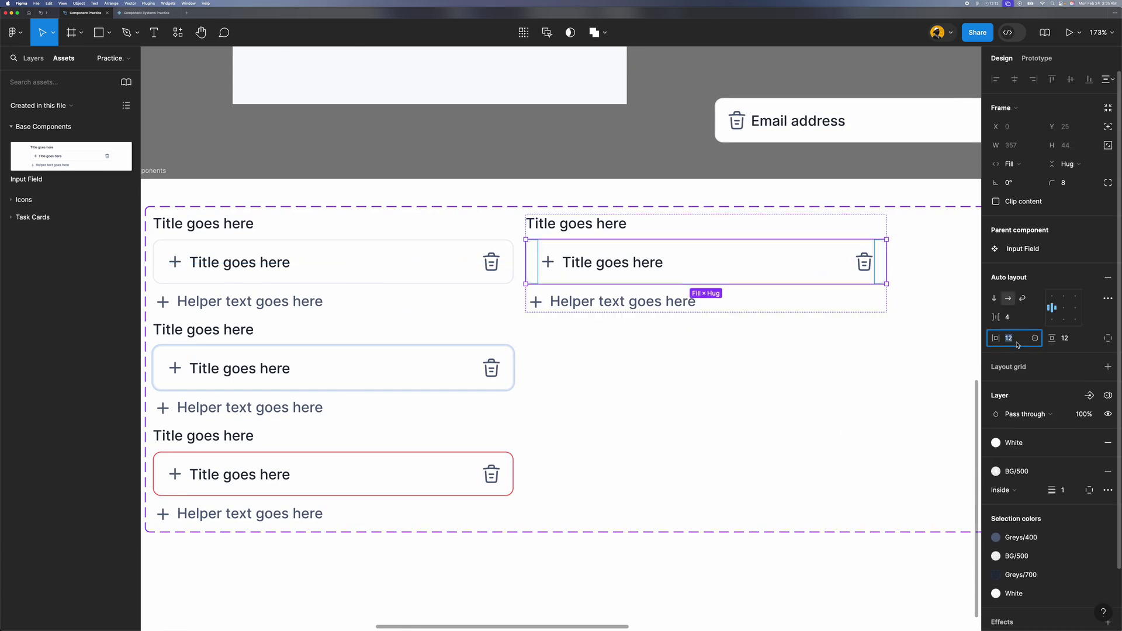
text(8)
key(Tab)
text(8)
key(Return)
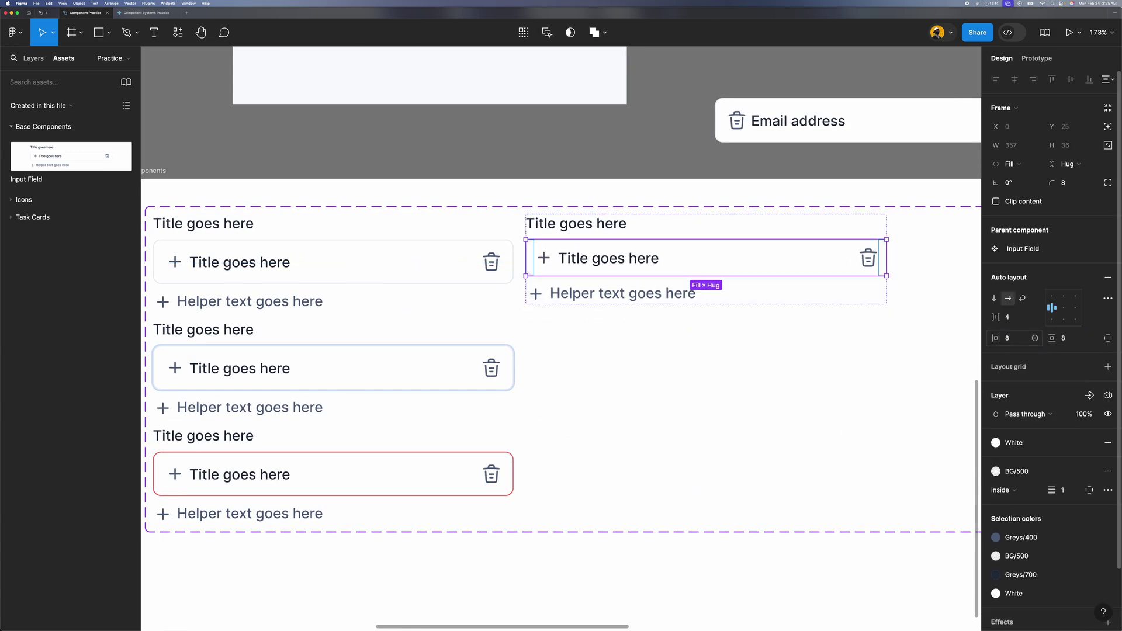
click(899, 371)
scroll(901, 372, down, 2)
scroll(900, 371, up, 1)
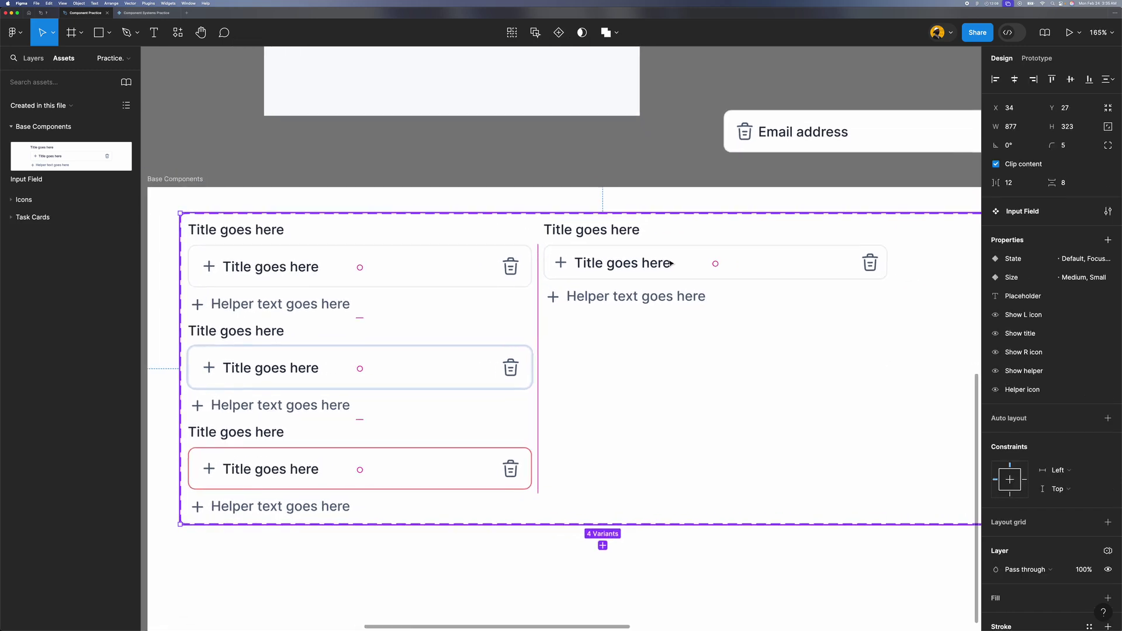
Step: Move the Small variant away from the Medium variants to X 385, leaving a 20 px gap between the columns
click(671, 264)
scroll(629, 281, down, 2)
scroll(614, 280, right, 1)
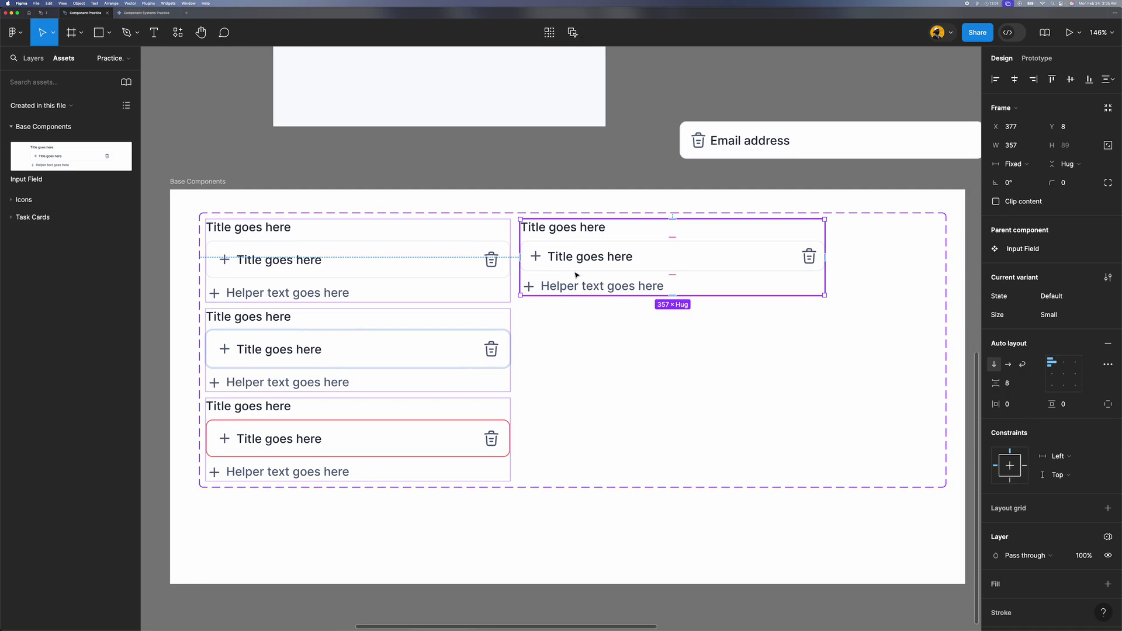
key(Escape)
scroll(590, 281, down, 2)
scroll(585, 275, up, 1)
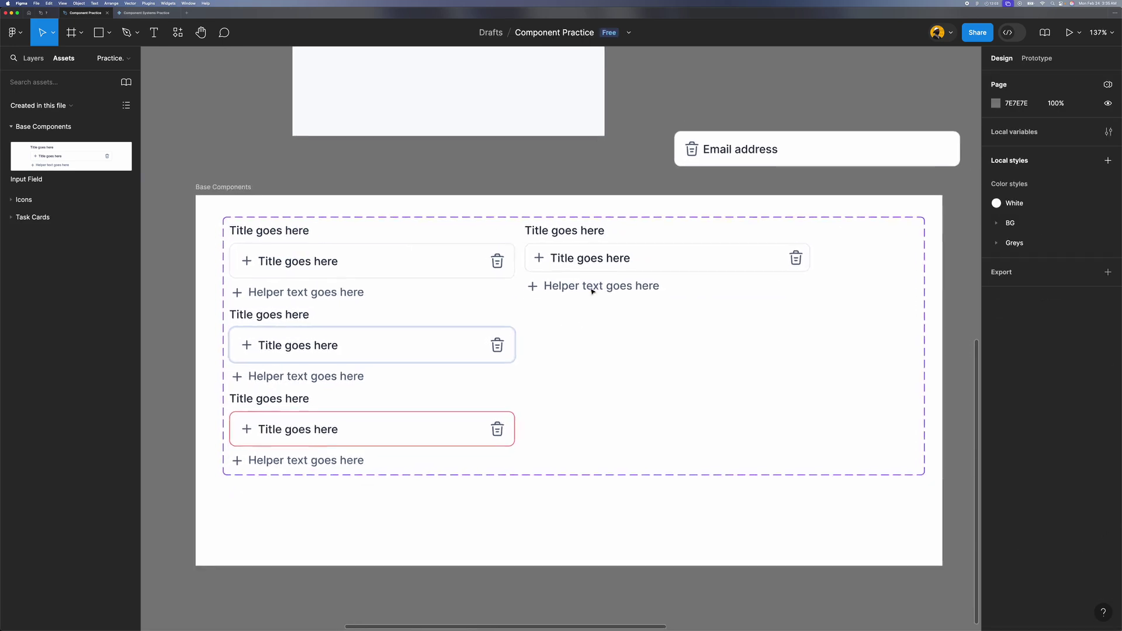
click(570, 253)
scroll(579, 246, down, 3)
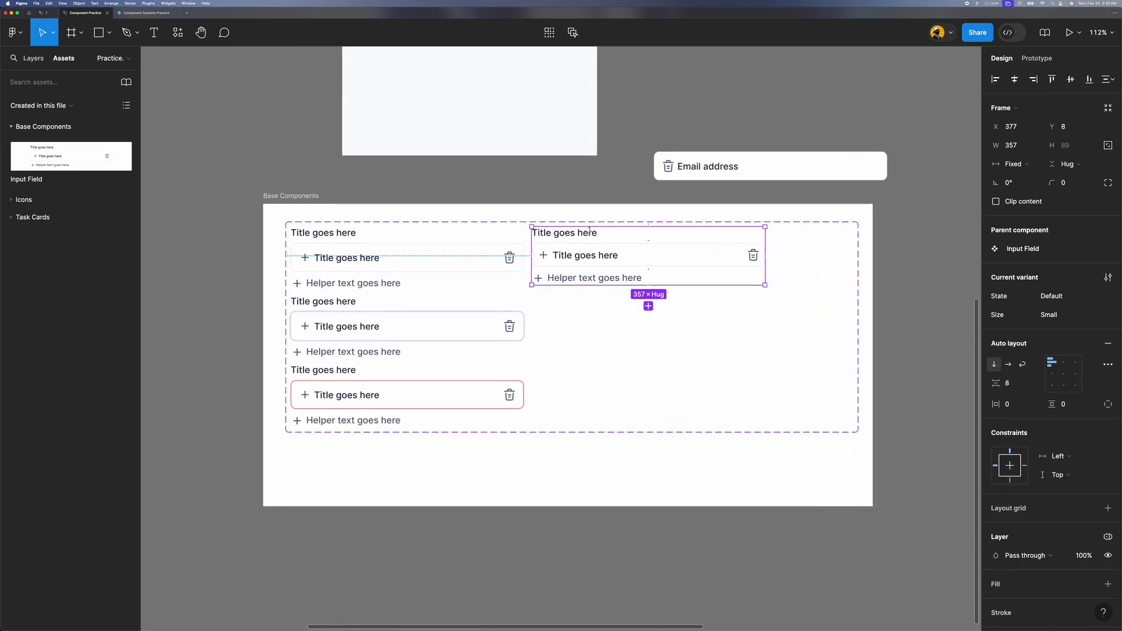
scroll(585, 246, up, 1)
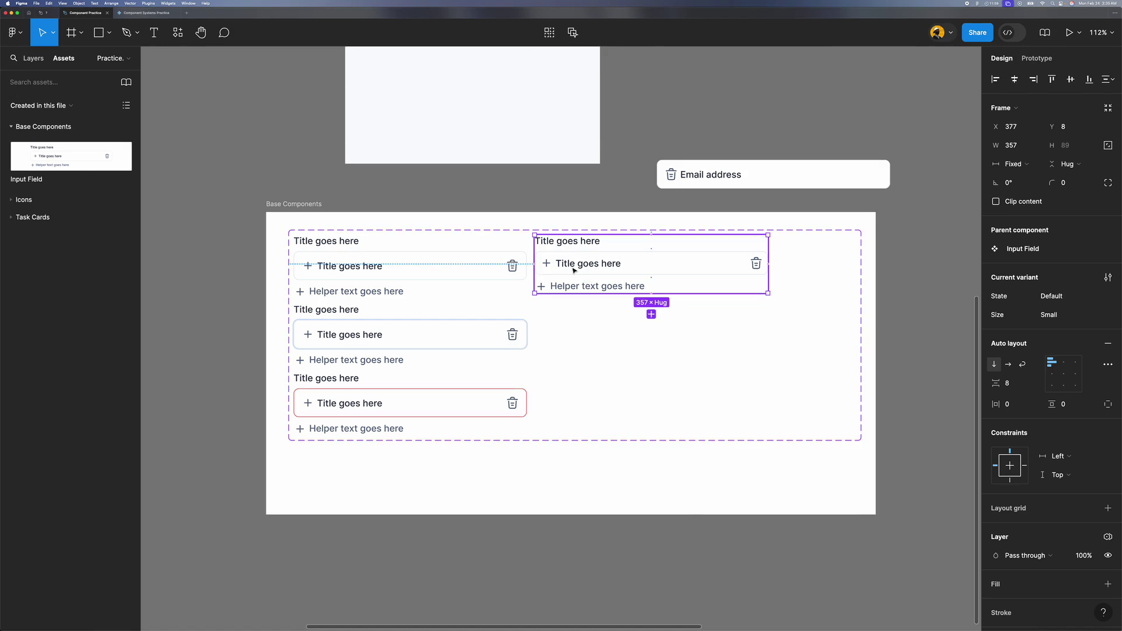
drag(573, 271, 581, 270)
scroll(526, 278, right, 5)
scroll(526, 278, right, 1)
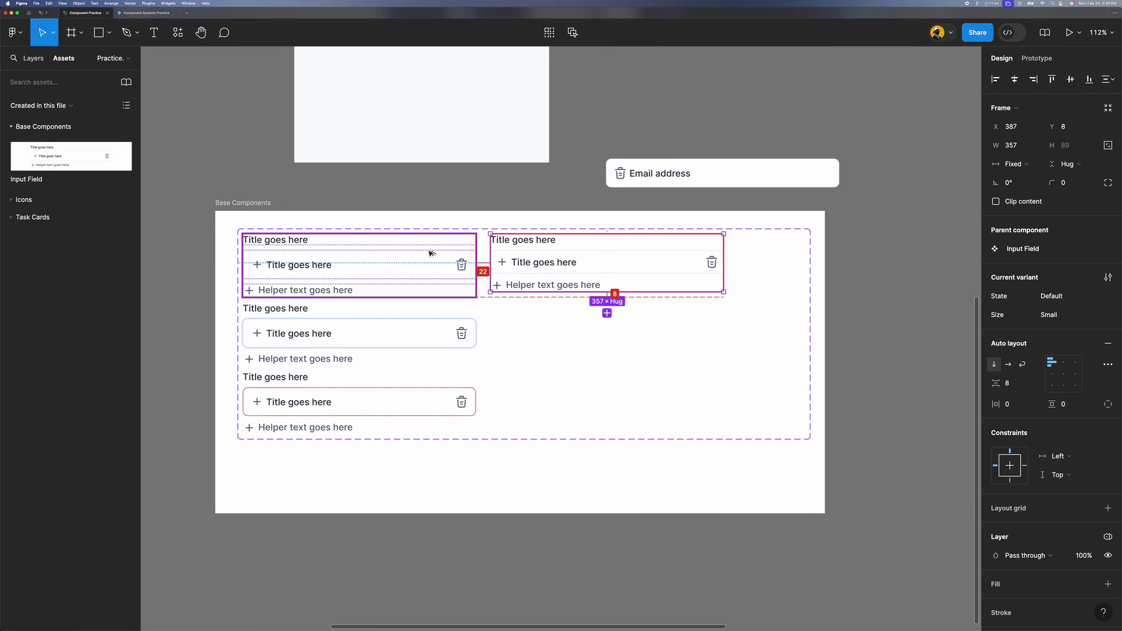
key(Left)
key(Left)
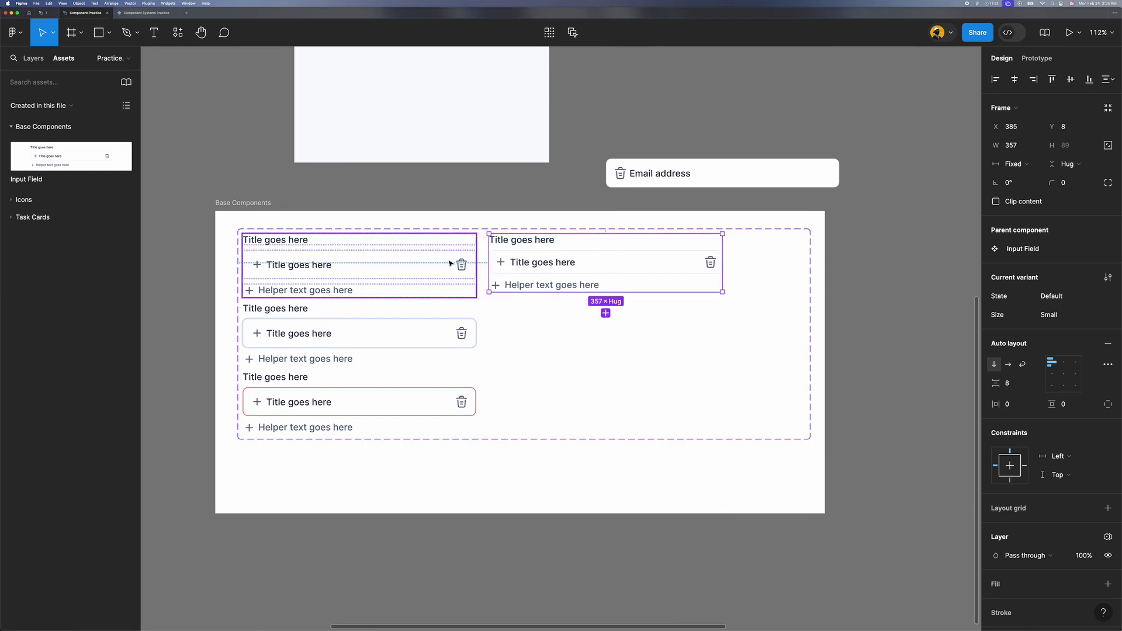
scroll(444, 260, left, 9)
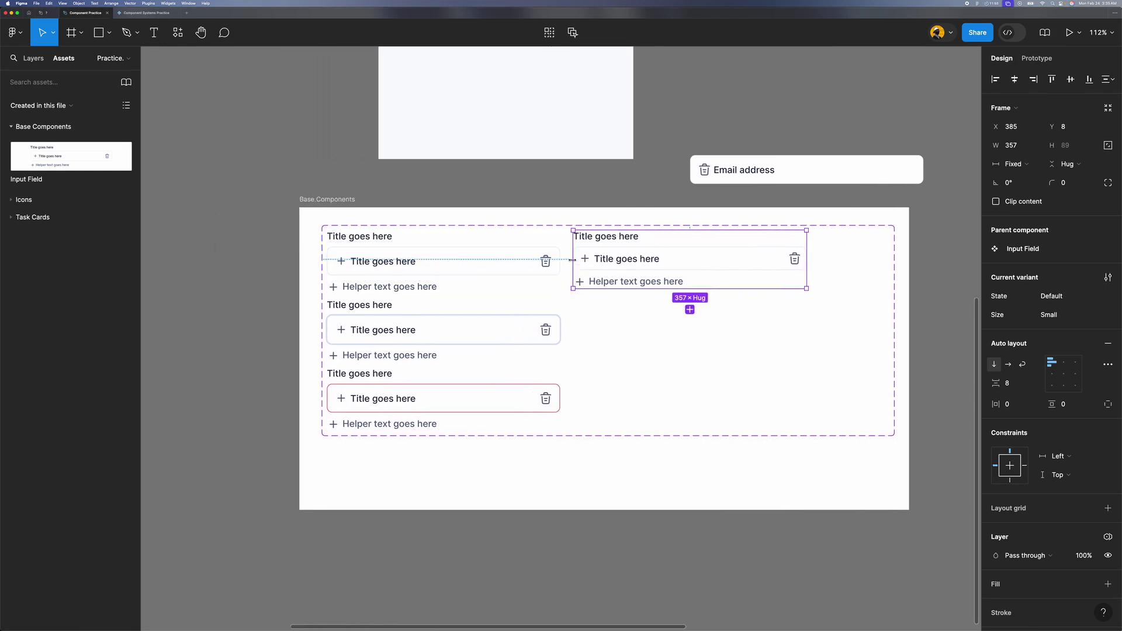
Step: Look over the Medium variants, the component set's properties and the Icons frame
click(497, 348)
scroll(633, 303, up, 2)
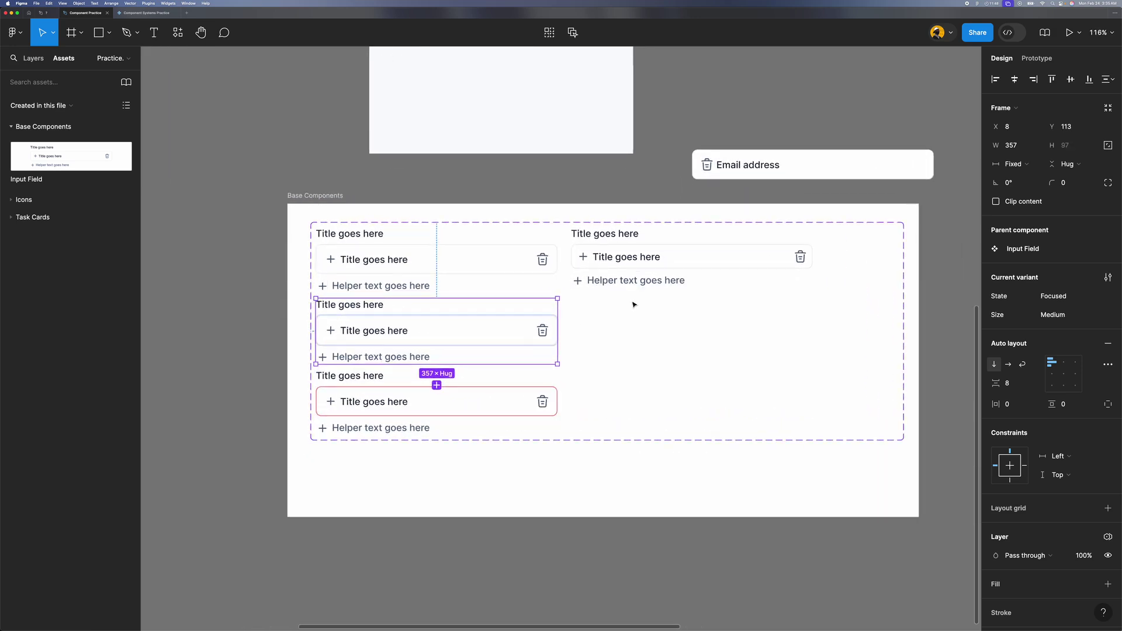
scroll(633, 303, down, 3)
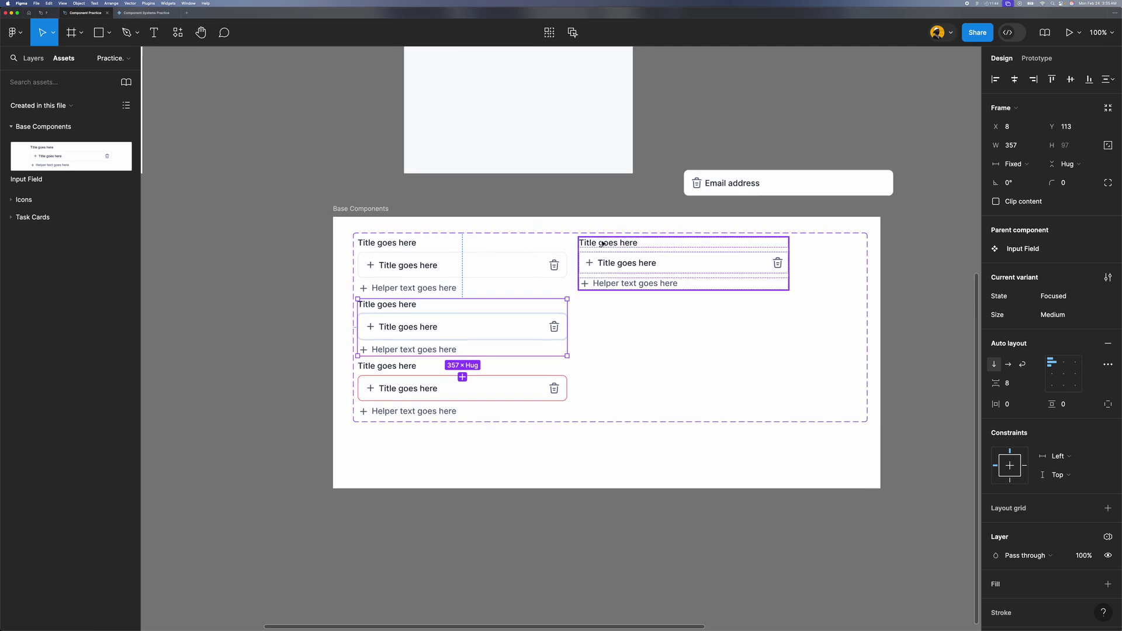
scroll(596, 328, up, 5)
click(639, 323)
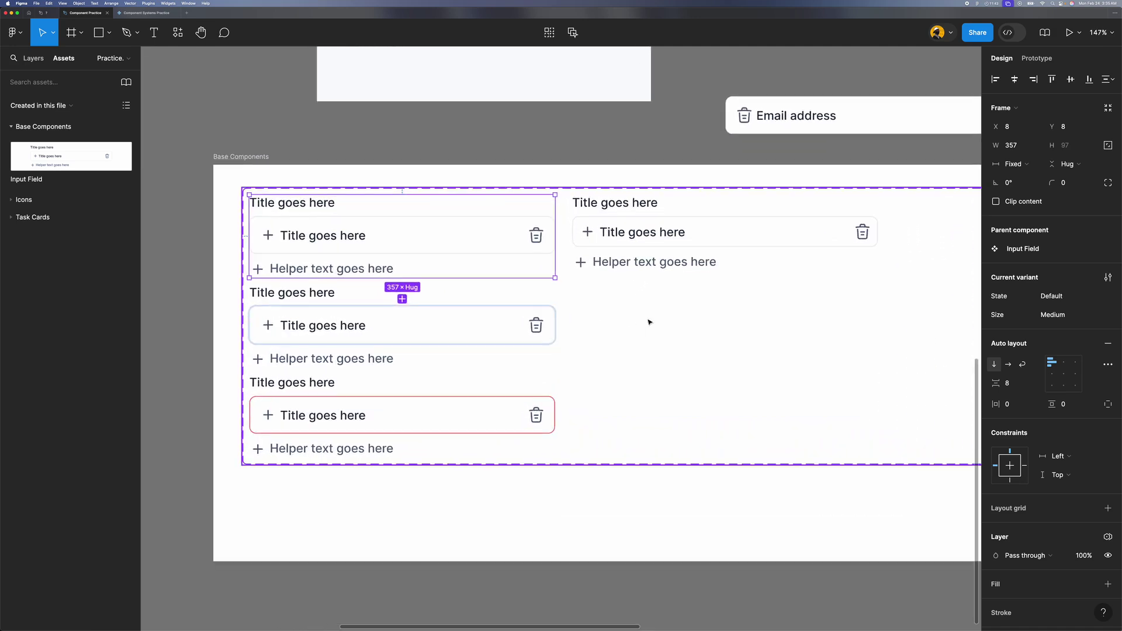
scroll(658, 319, down, 2)
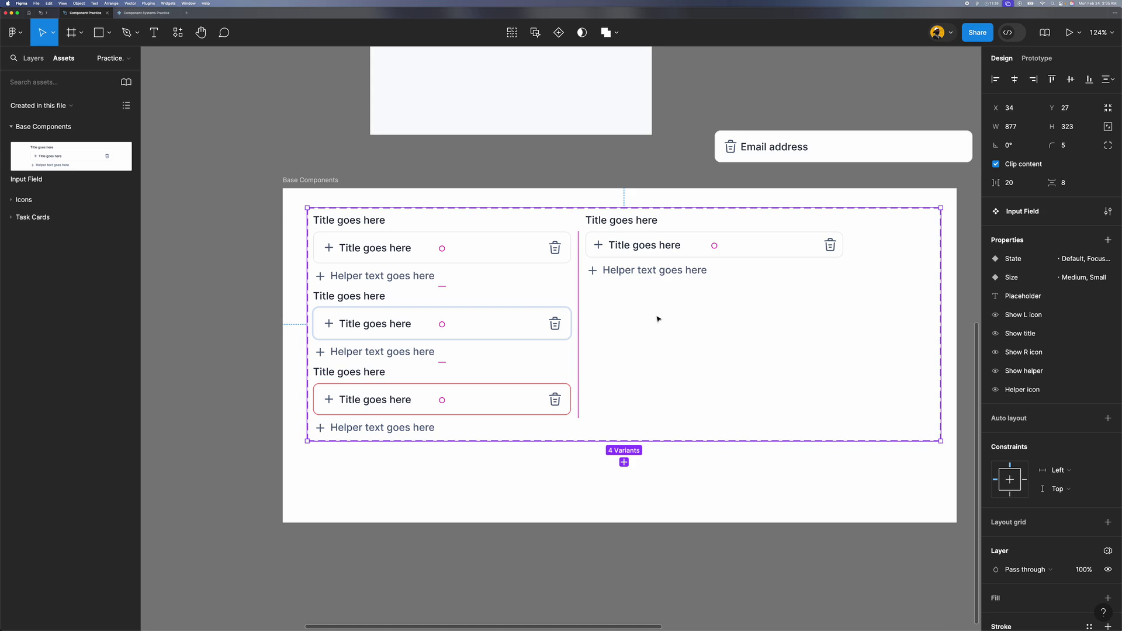
scroll(657, 319, down, 2)
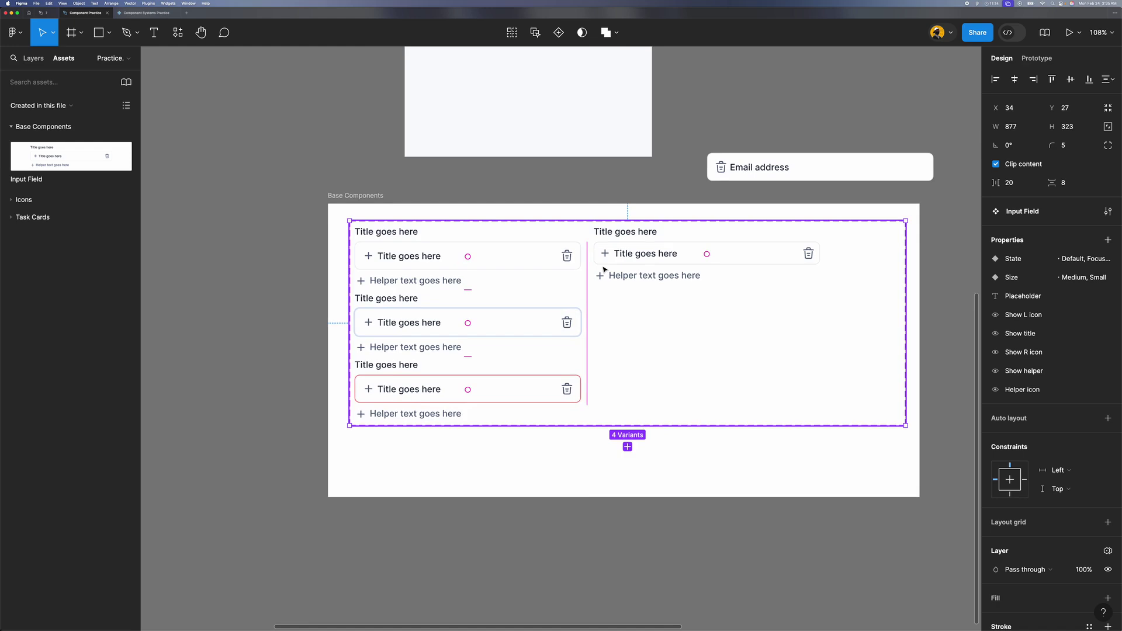
scroll(462, 269, up, 3)
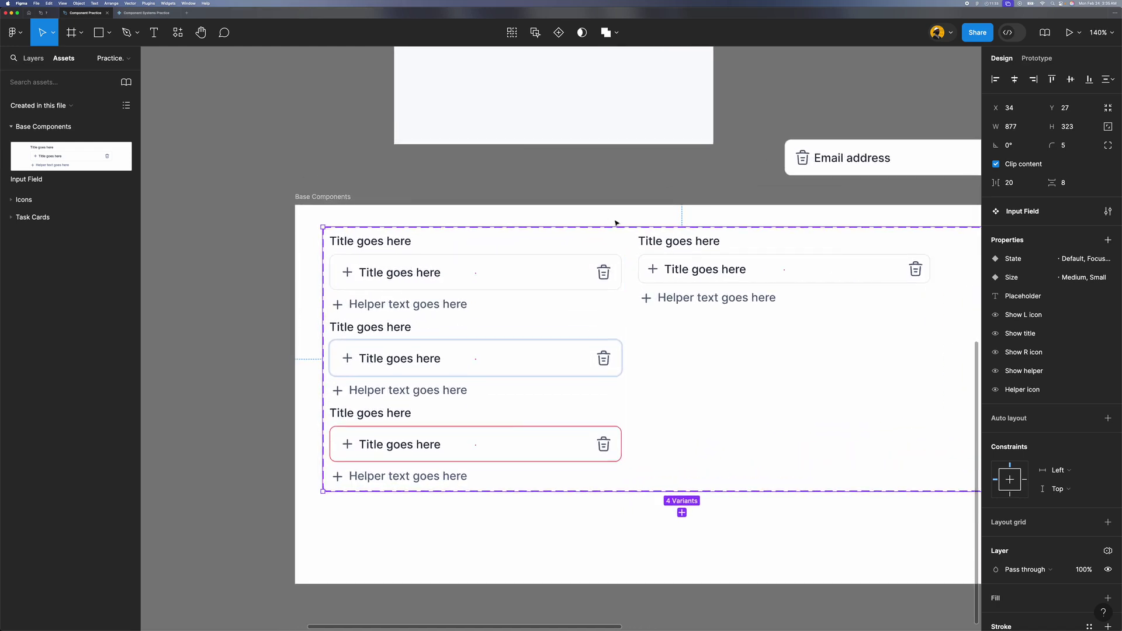
scroll(750, 317, down, 10)
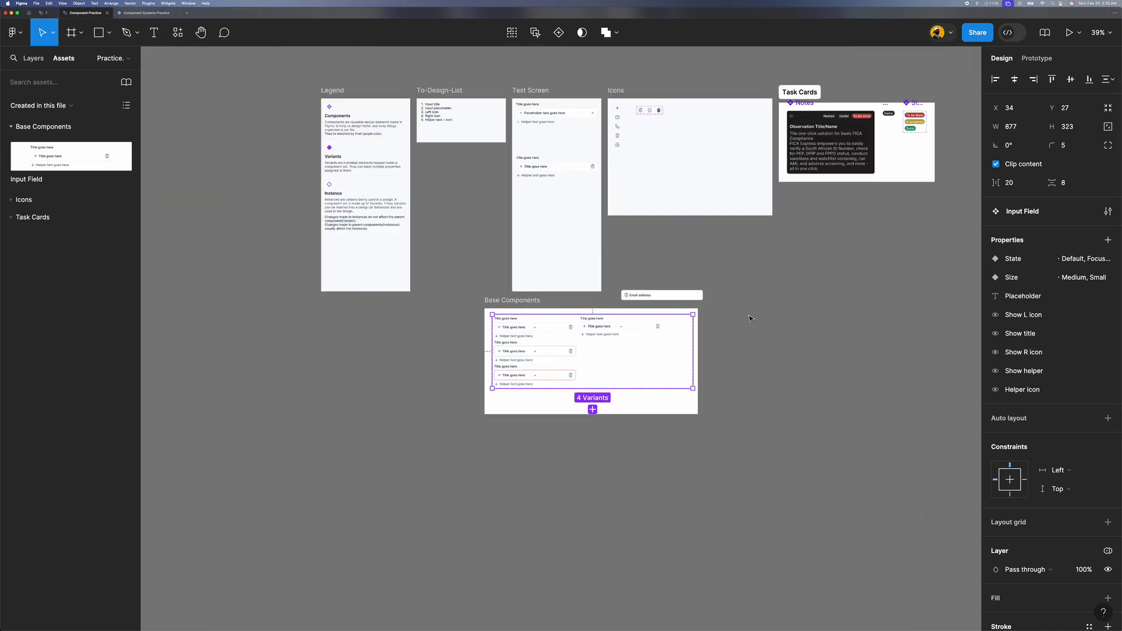
click(634, 137)
scroll(605, 313, up, 8)
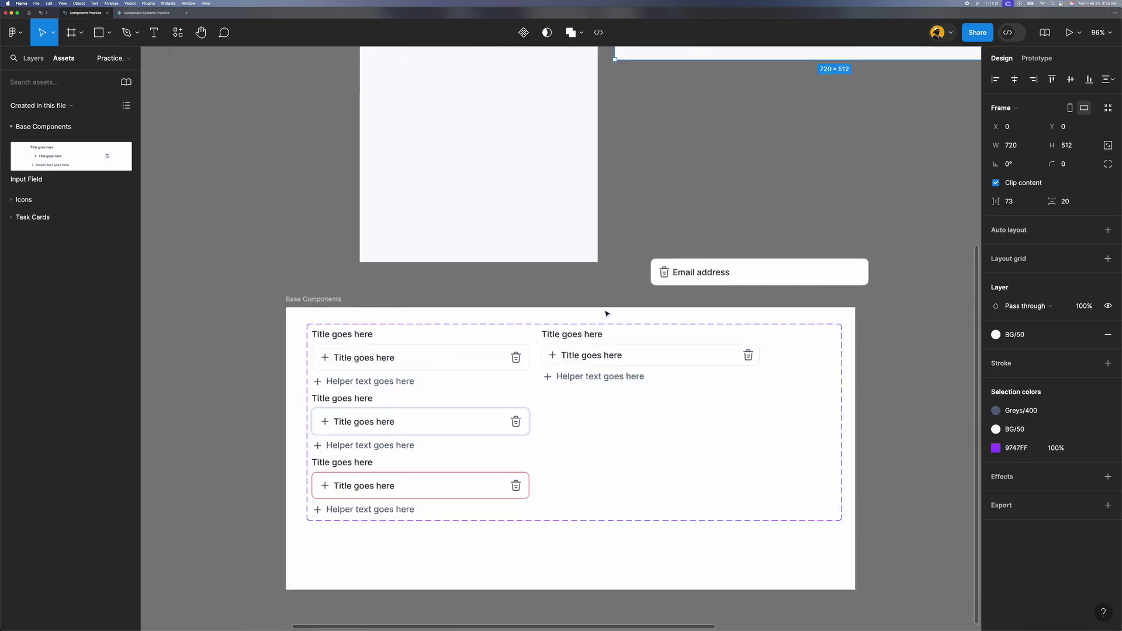
scroll(607, 314, down, 2)
Step: Expose the properties of the nested Trash Set instances on the Input Field component set
click(409, 246)
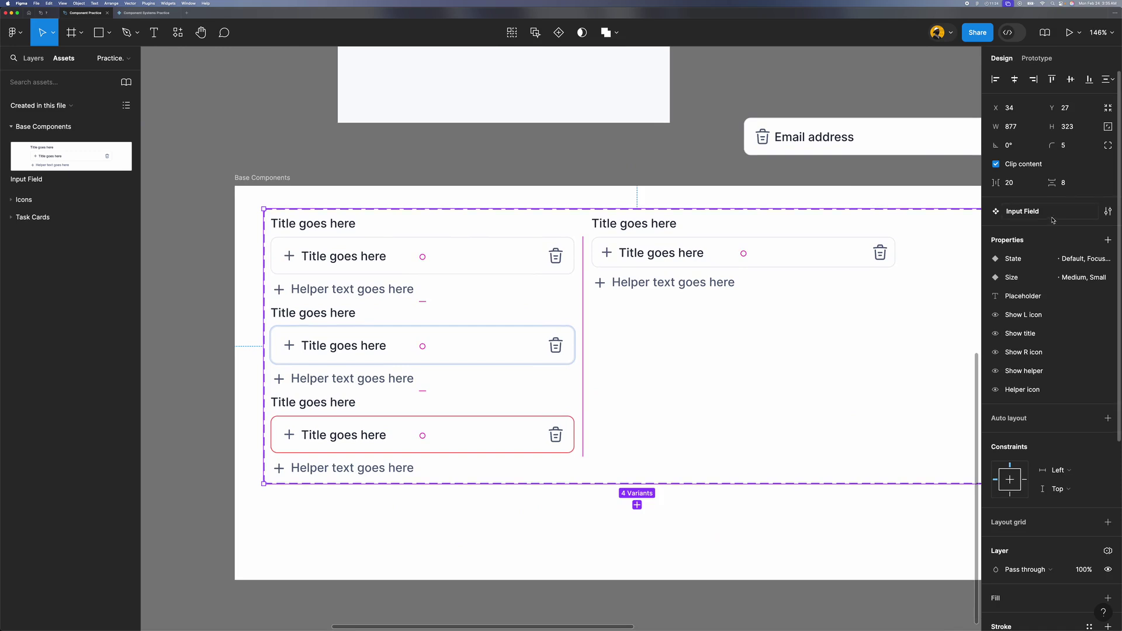
click(1106, 241)
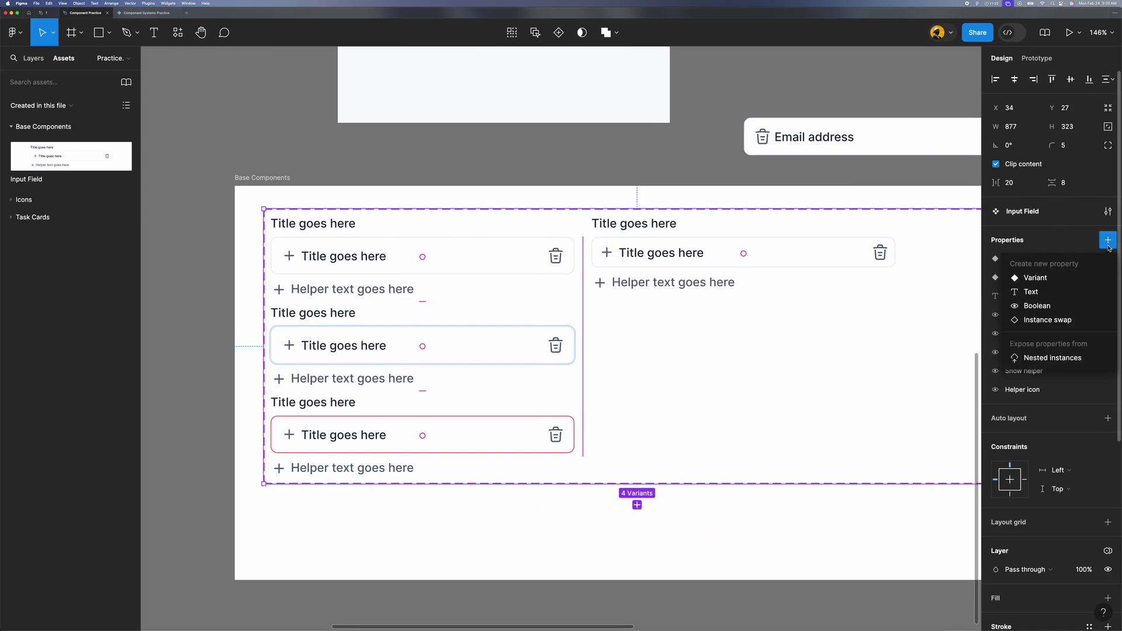
click(1038, 360)
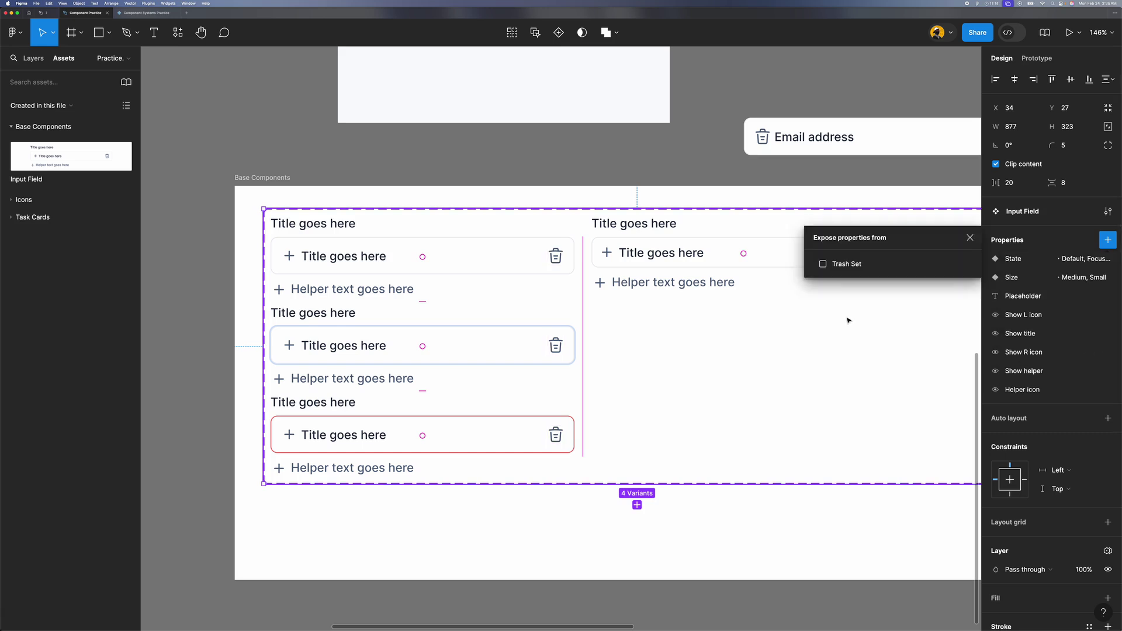
scroll(568, 311, down, 5)
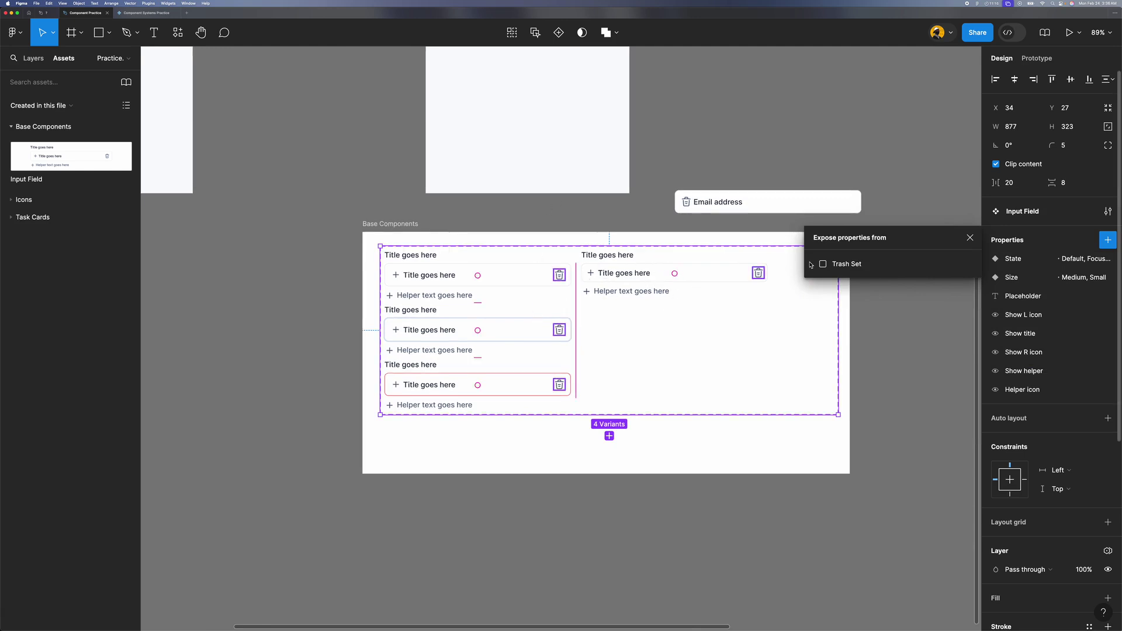
scroll(680, 238, down, 4)
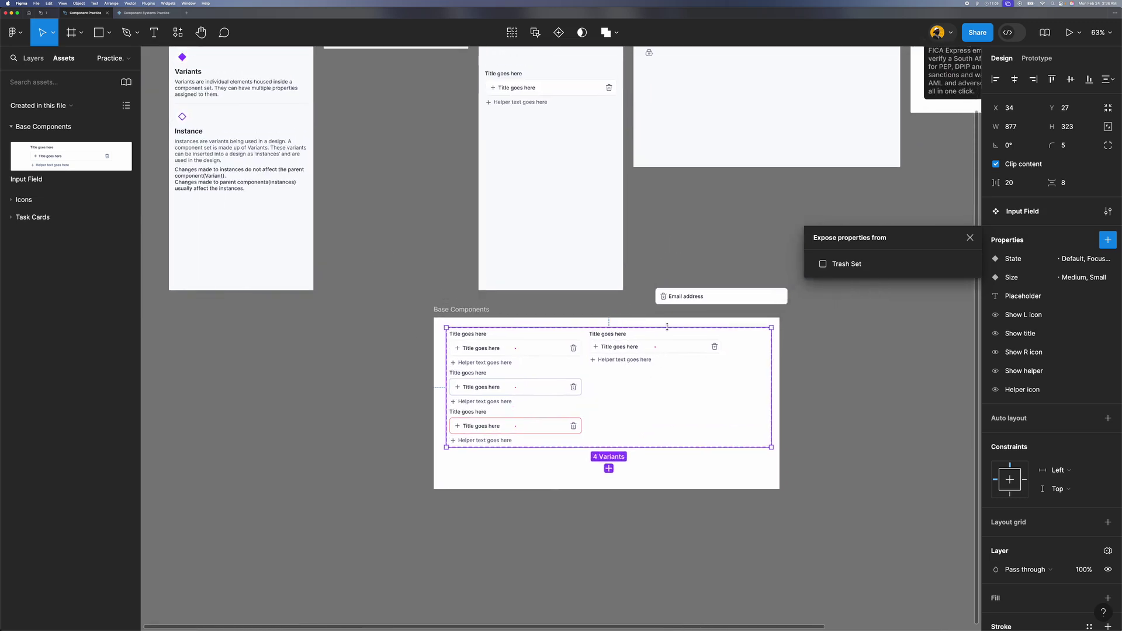
scroll(669, 329, up, 1)
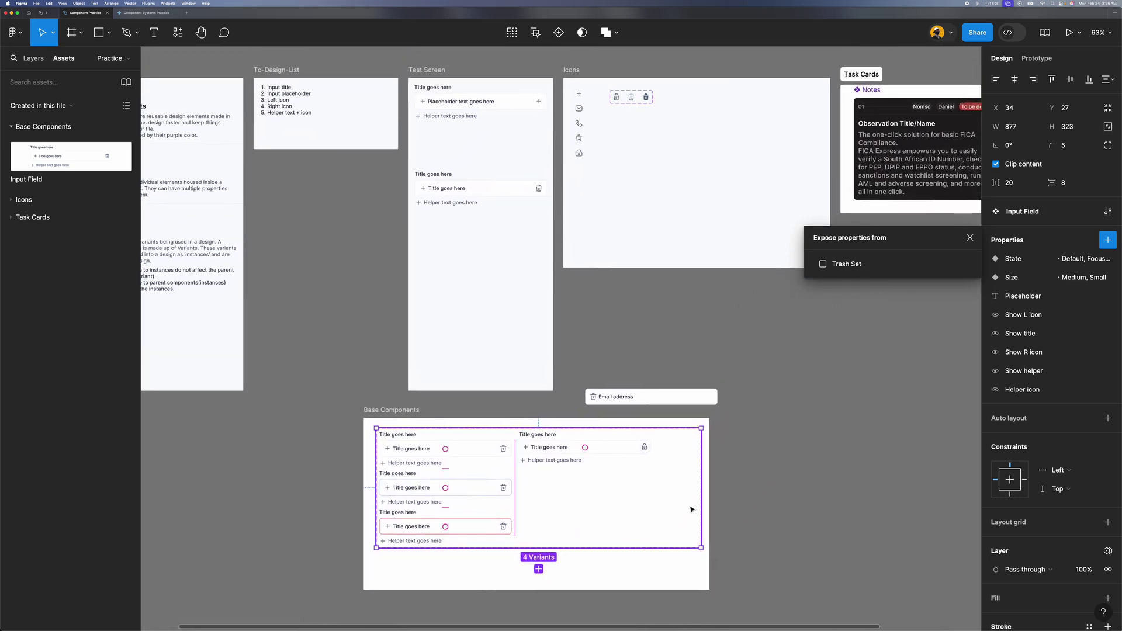
scroll(691, 510, down, 2)
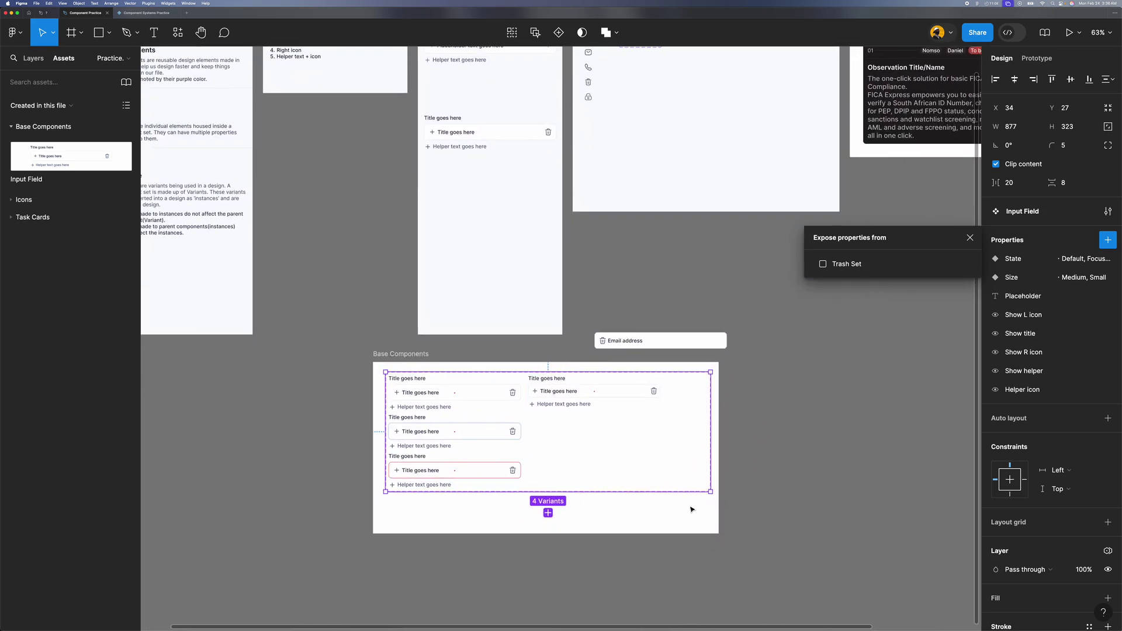
click(823, 266)
scroll(772, 308, left, 2)
scroll(772, 308, down, 2)
key(Escape)
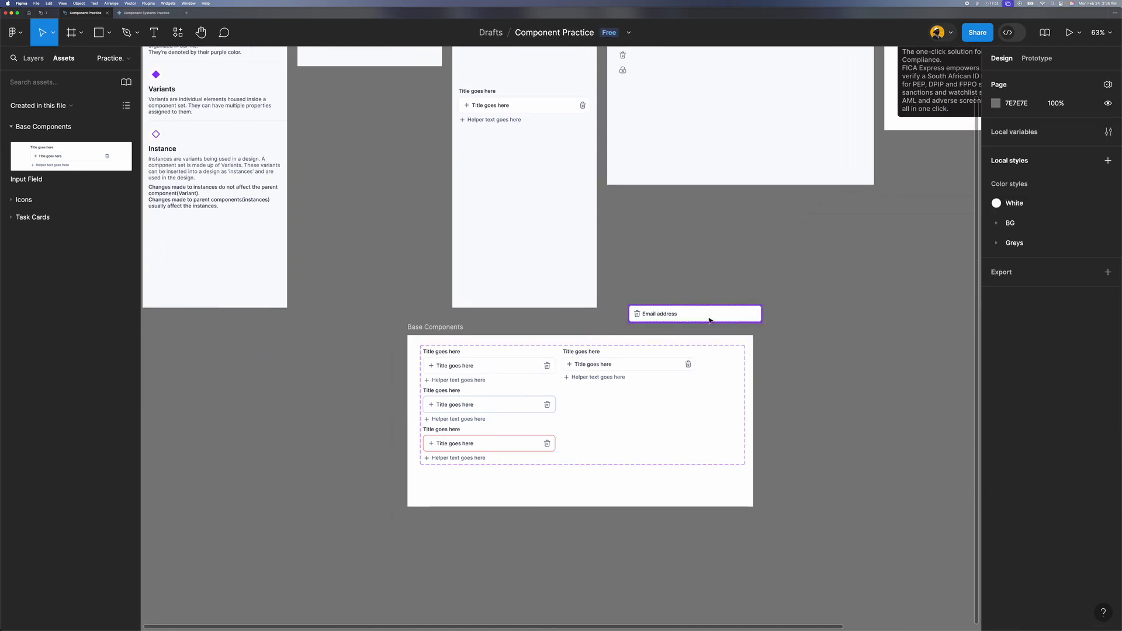
Step: Show the title and the right icon on the Email address instance above the Base Components frame
click(710, 321)
scroll(710, 320, up, 5)
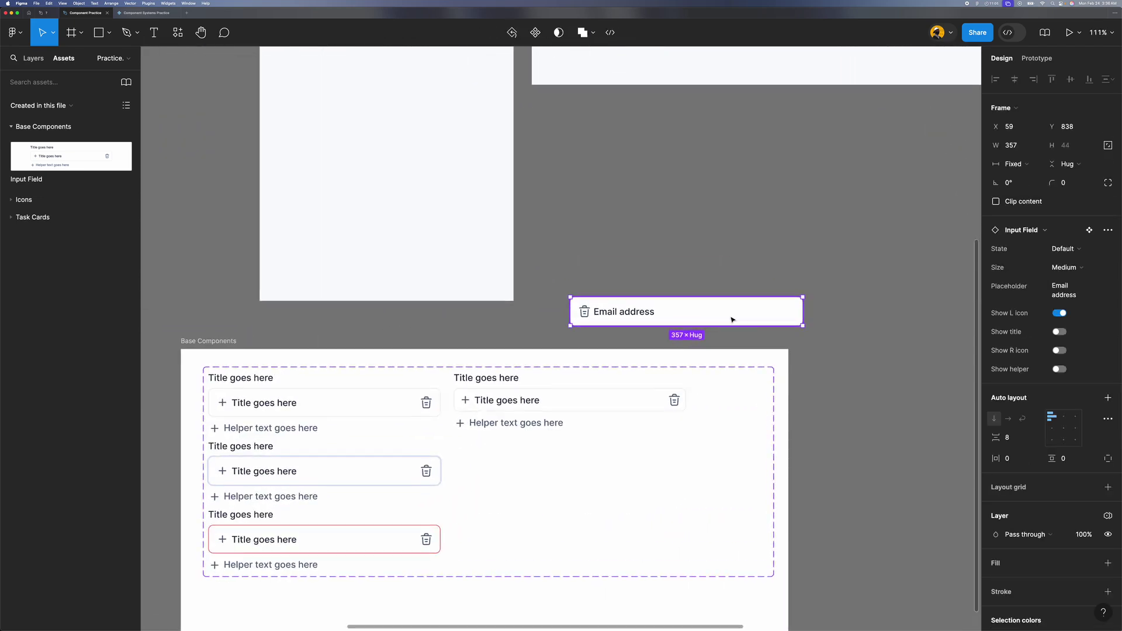
scroll(732, 320, down, 1)
click(1059, 332)
click(1060, 350)
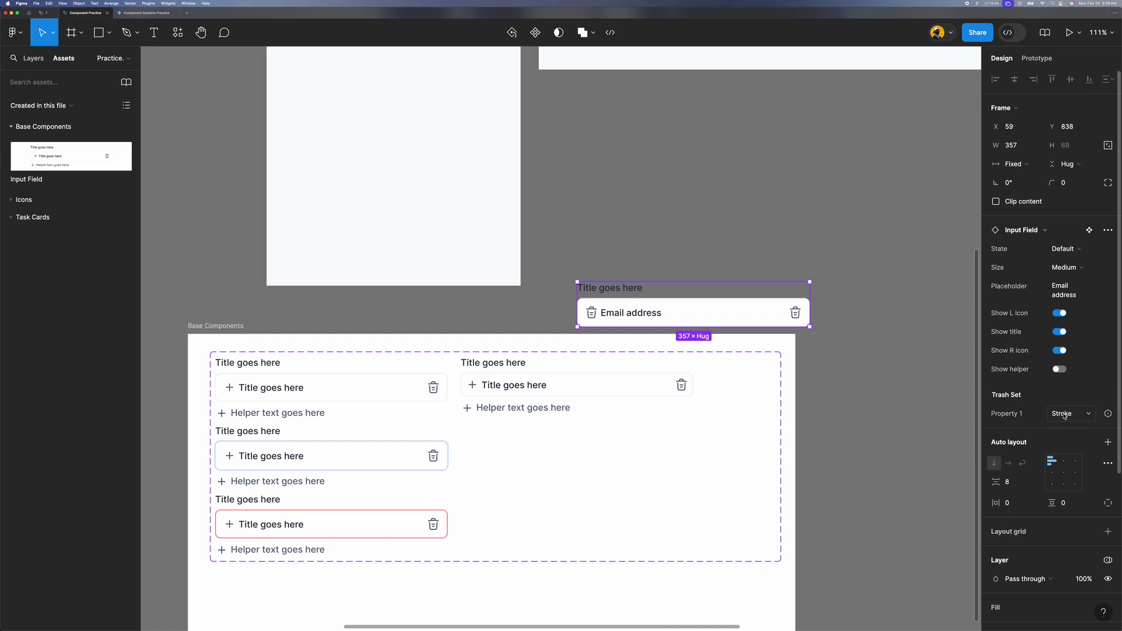
Step: Move the Email address instance into the lower part of the Test Screen frame and center it horizontally
drag(667, 304, 378, 237)
key(alt+h)
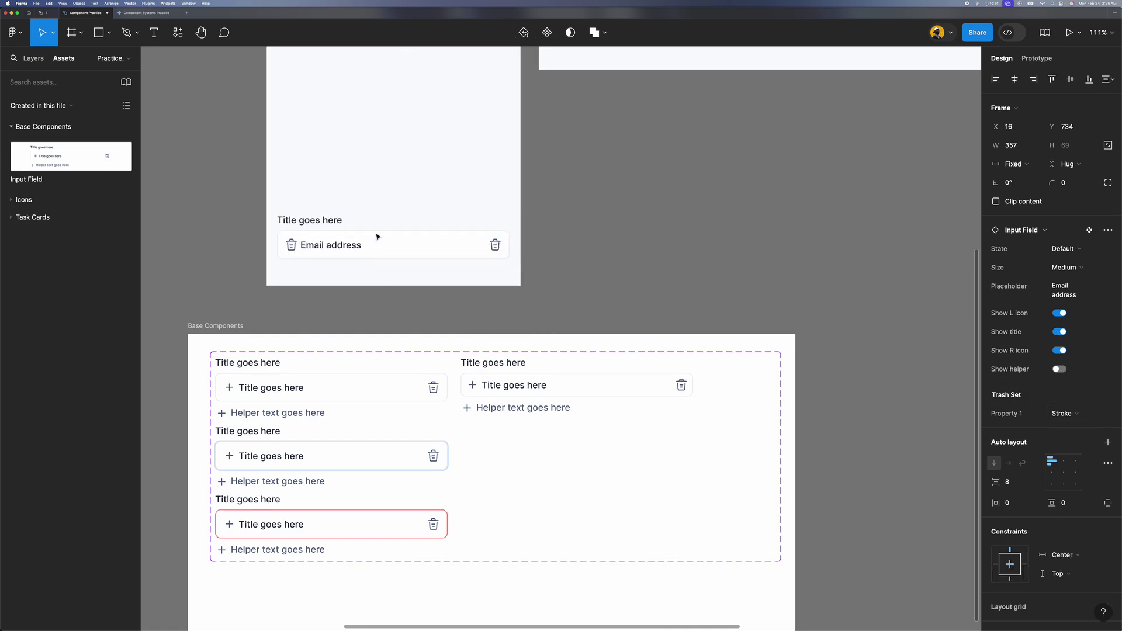
Step: Toggle the Email address instance's right icon off and on, hide its left icon and deselect the instance
scroll(377, 235, up, 5)
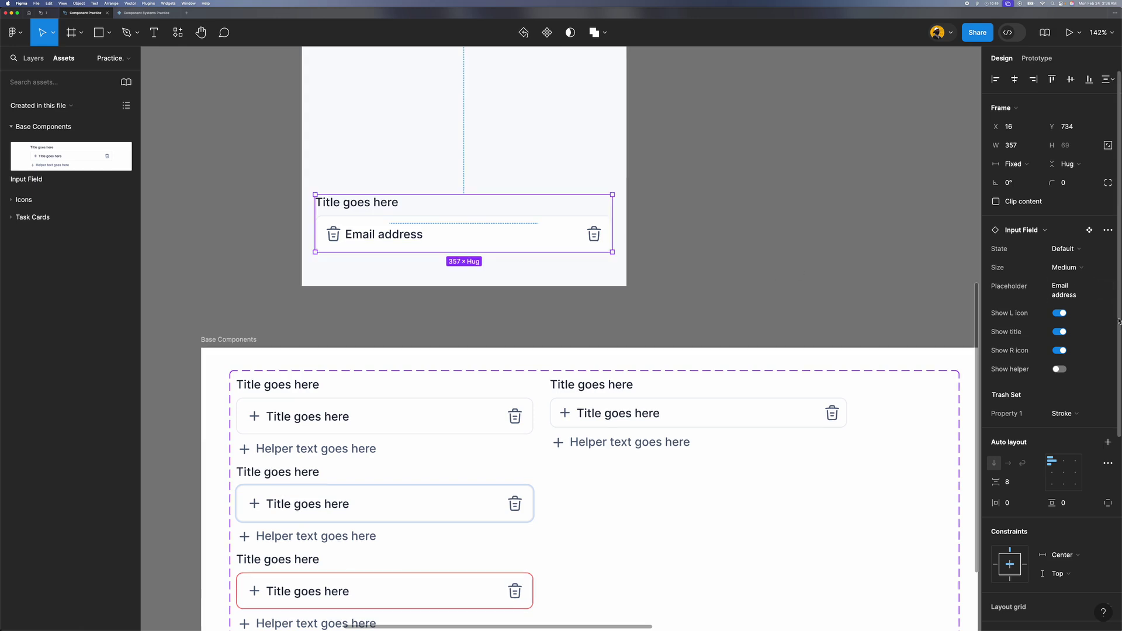
click(1063, 352)
click(1062, 352)
click(1060, 313)
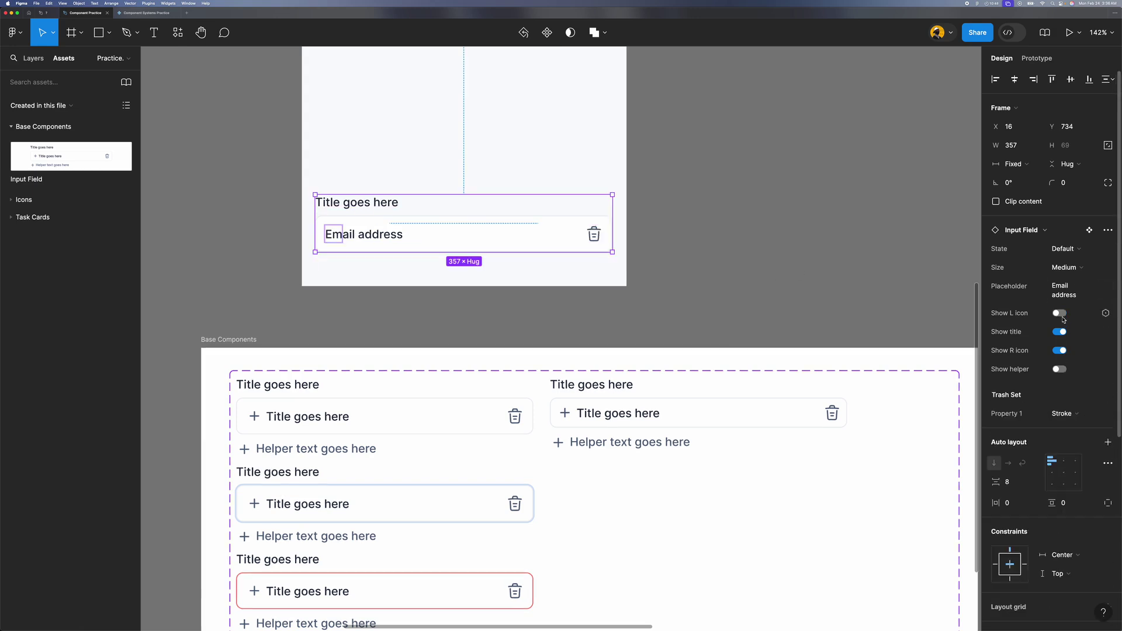
scroll(679, 220, down, 1)
scroll(679, 221, left, 1)
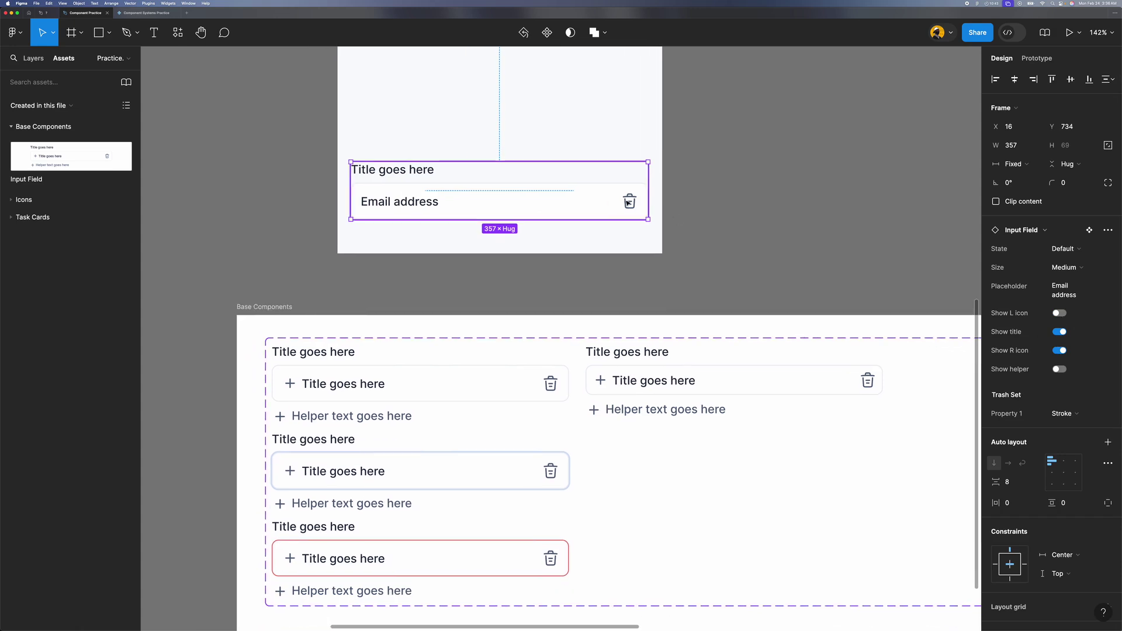
key(Return)
click(718, 214)
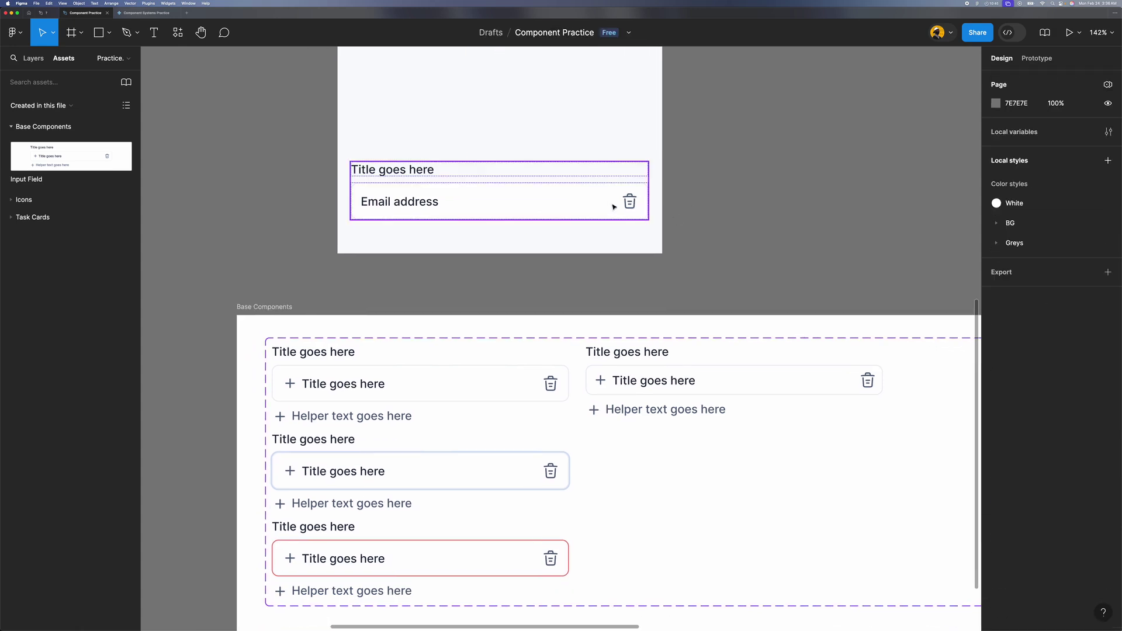
Step: Switch the Email address instance's nested Trash Set icon to the Filled variant and deselect the instance
click(614, 203)
click(1076, 413)
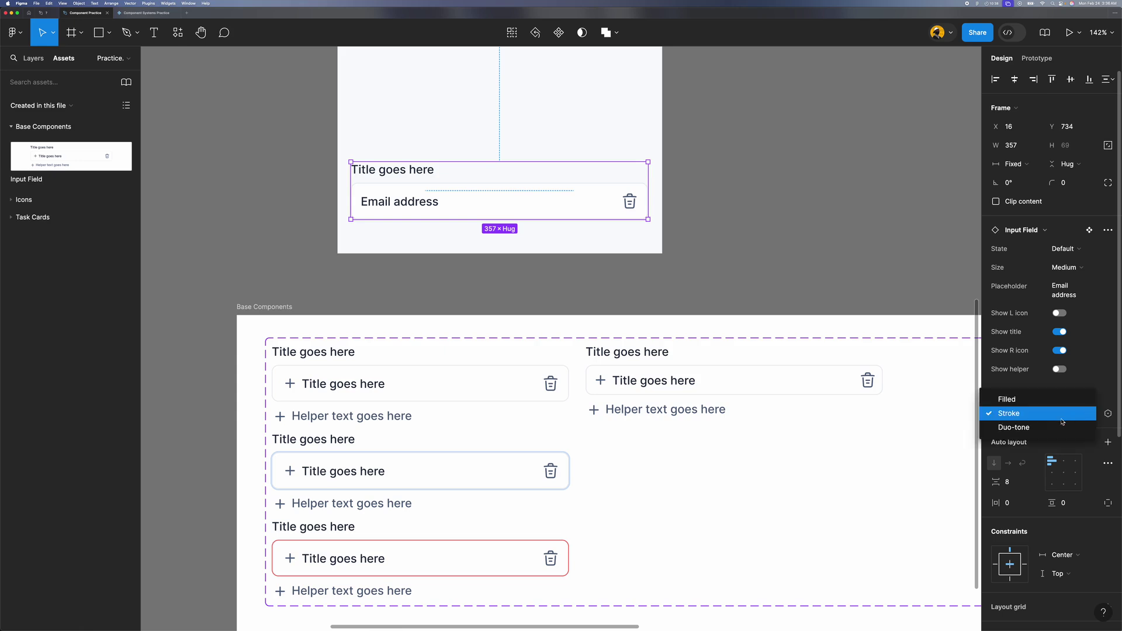
click(1028, 400)
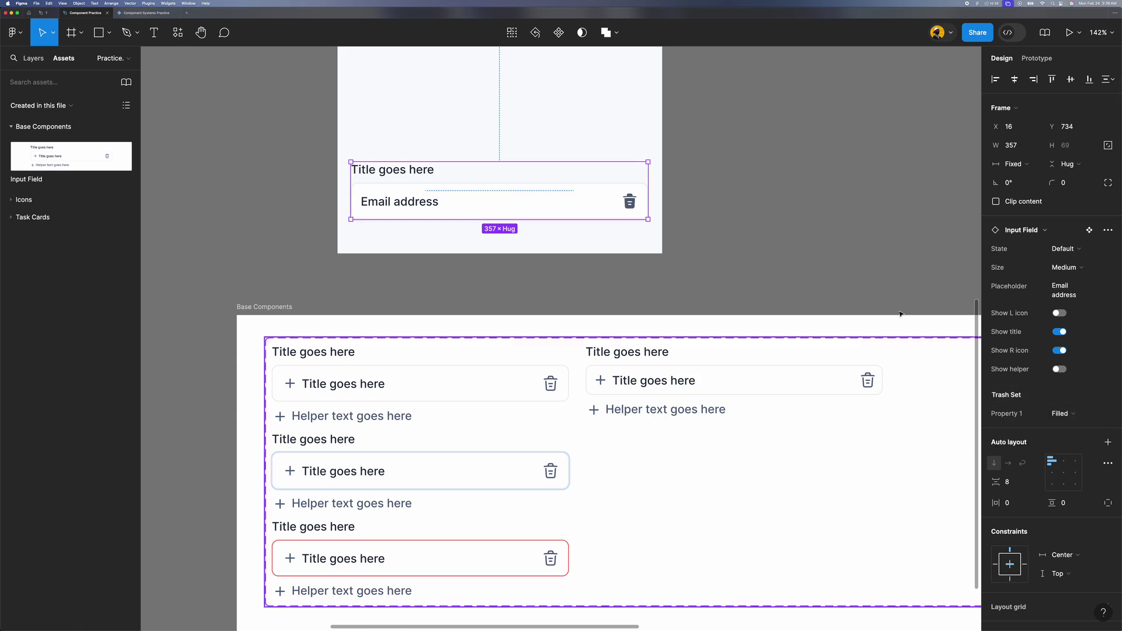
click(875, 256)
scroll(875, 256, down, 3)
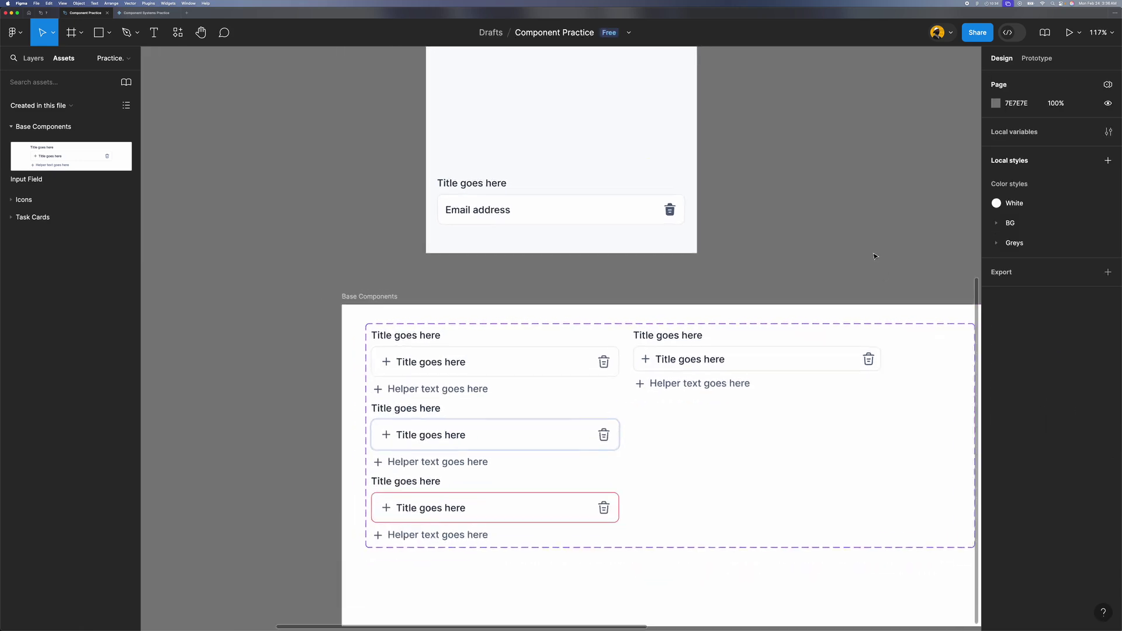
Step: Examine the Email address instance, the Default variant's nested Trash Set icon and the Input Field component set's nested instances
click(643, 214)
scroll(687, 298, down, 2)
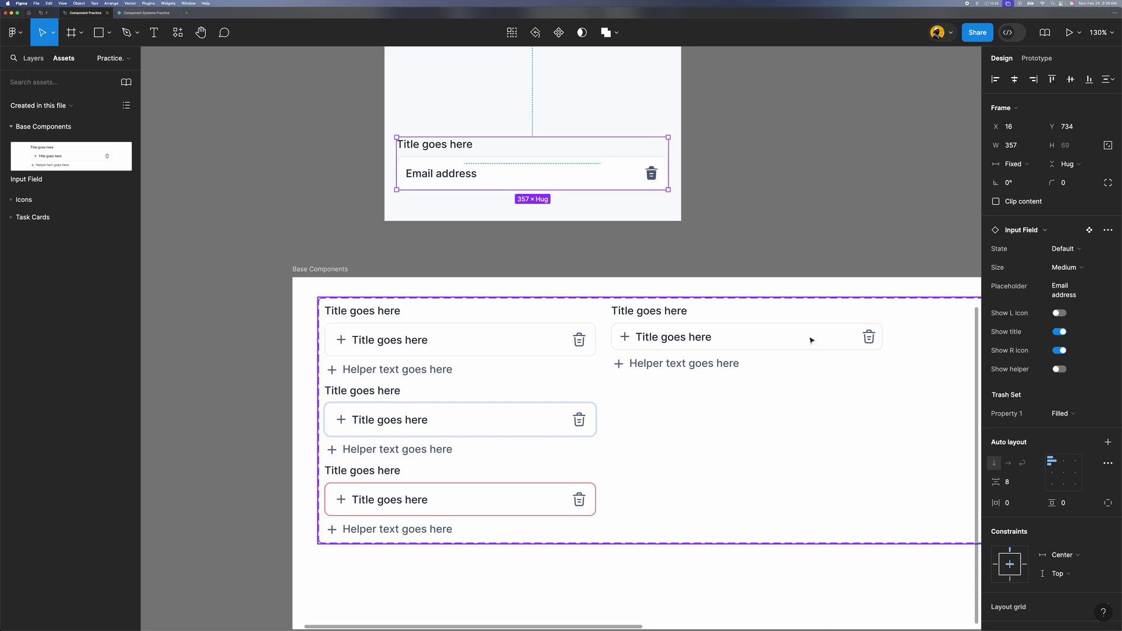
scroll(712, 340, down, 1)
super+click(546, 315)
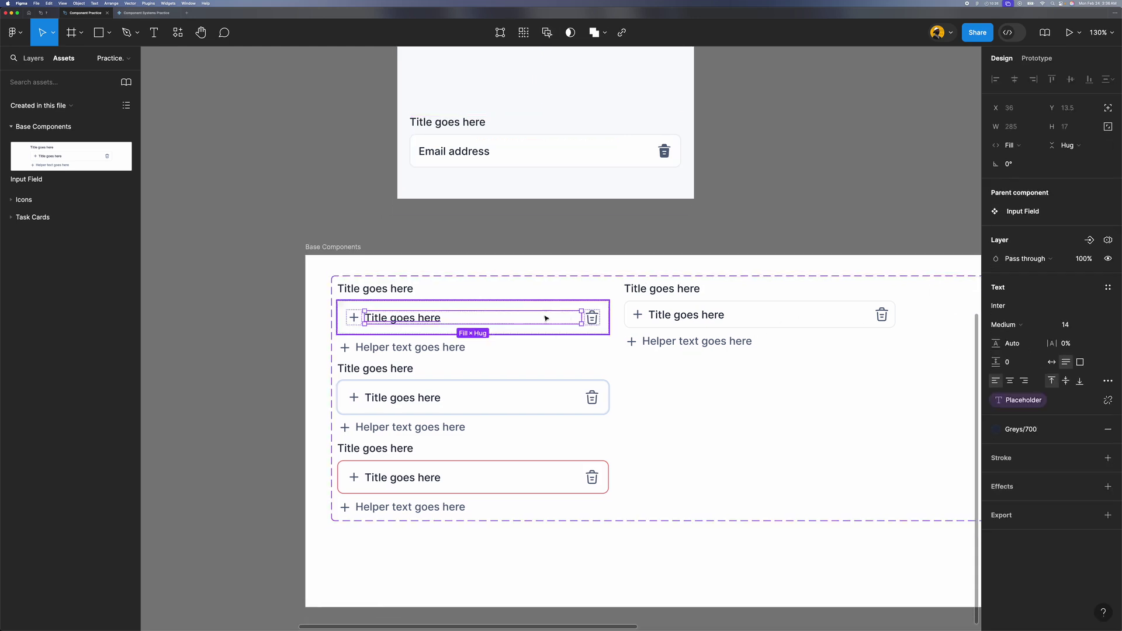
click(600, 318)
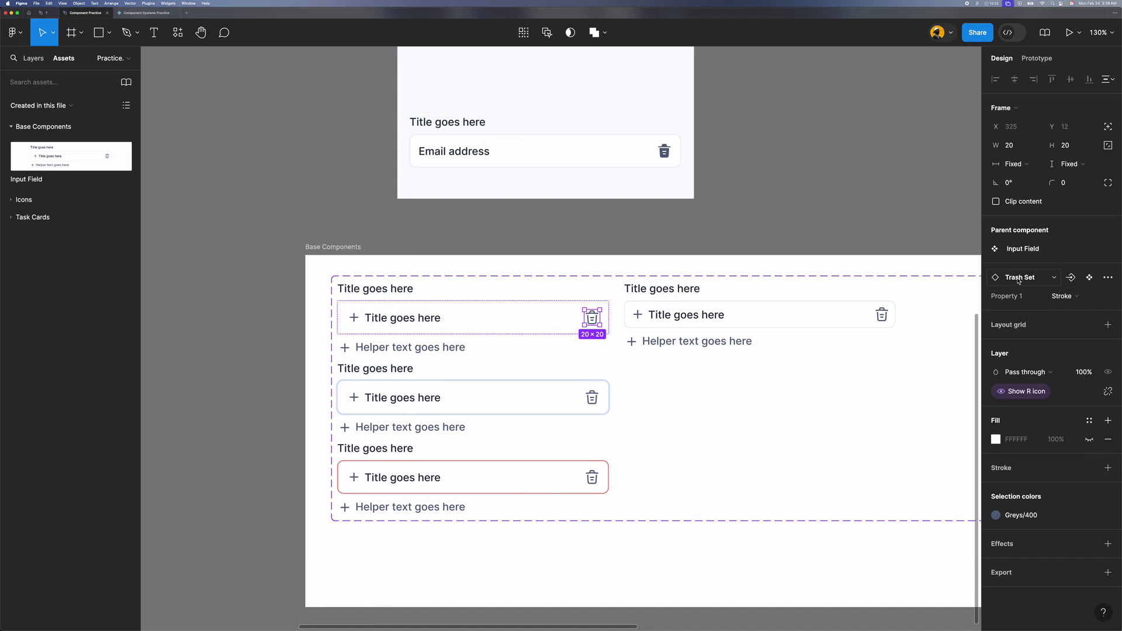
click(722, 374)
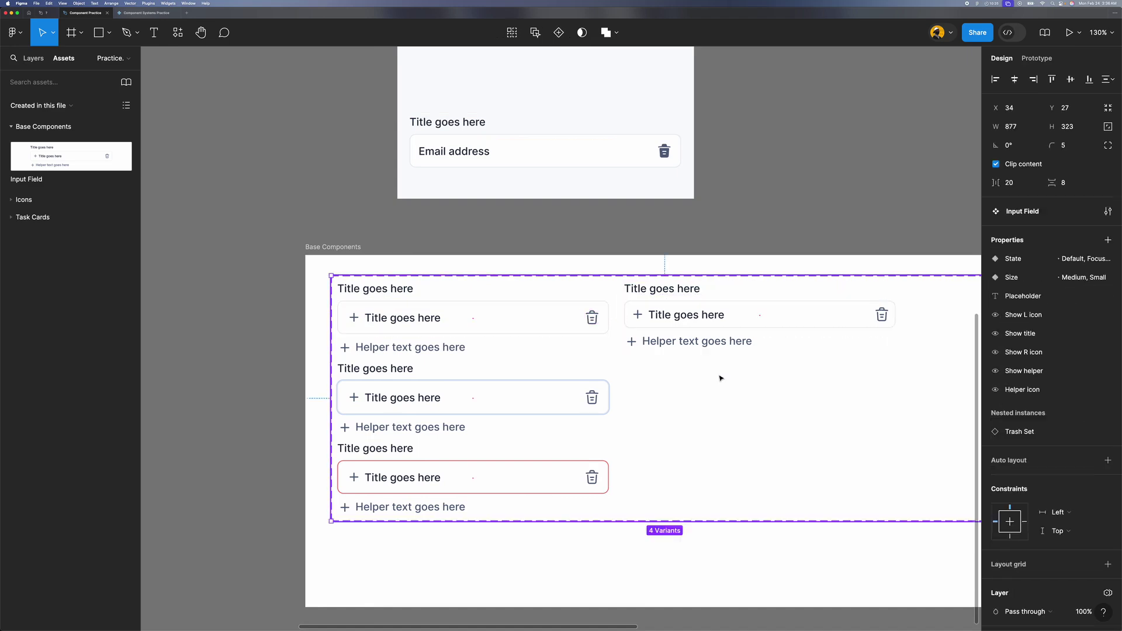
scroll(723, 368, down, 5)
scroll(722, 364, up, 4)
scroll(722, 365, up, 1)
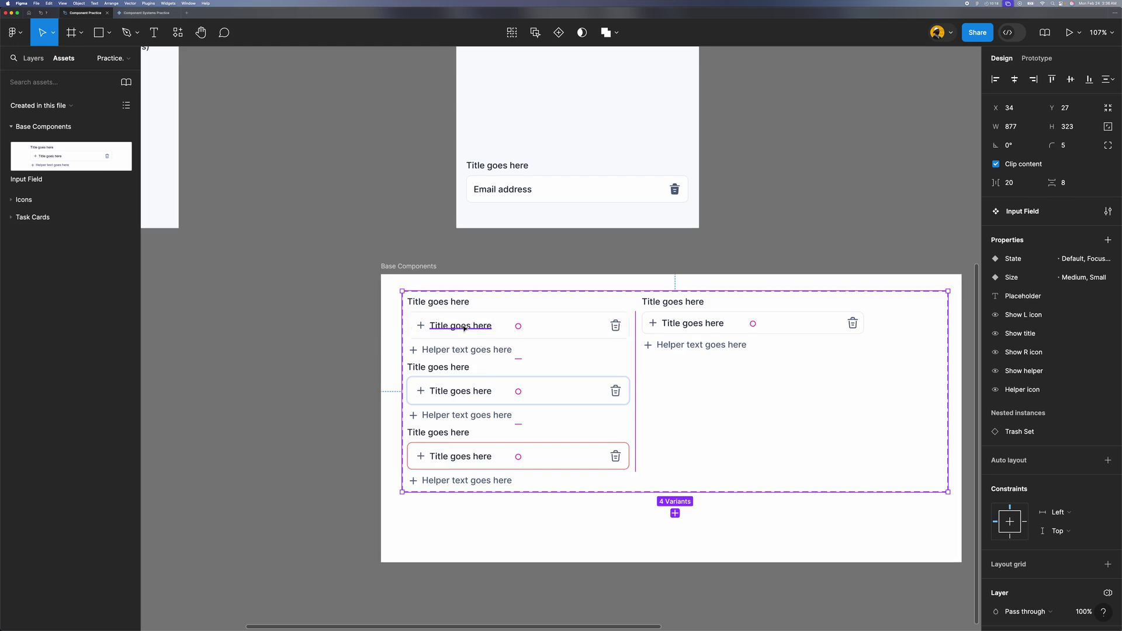
Step: Swap the Trash Set right icon in the Default, Medium variant of Input Field for the add icon and deselect it
super+click(468, 326)
click(616, 328)
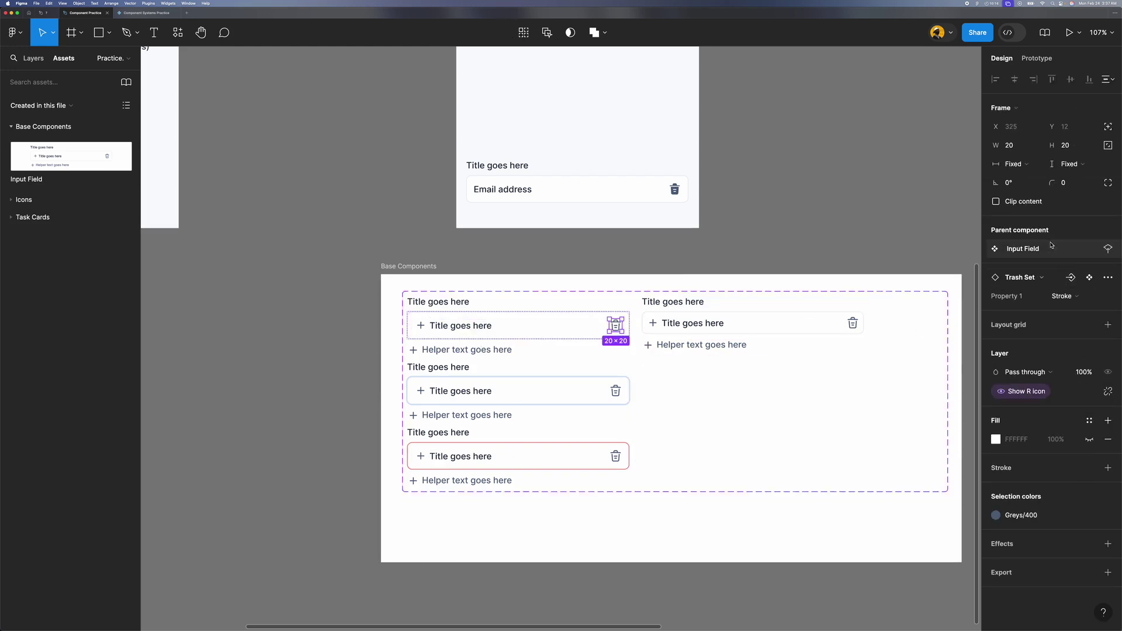
click(1027, 283)
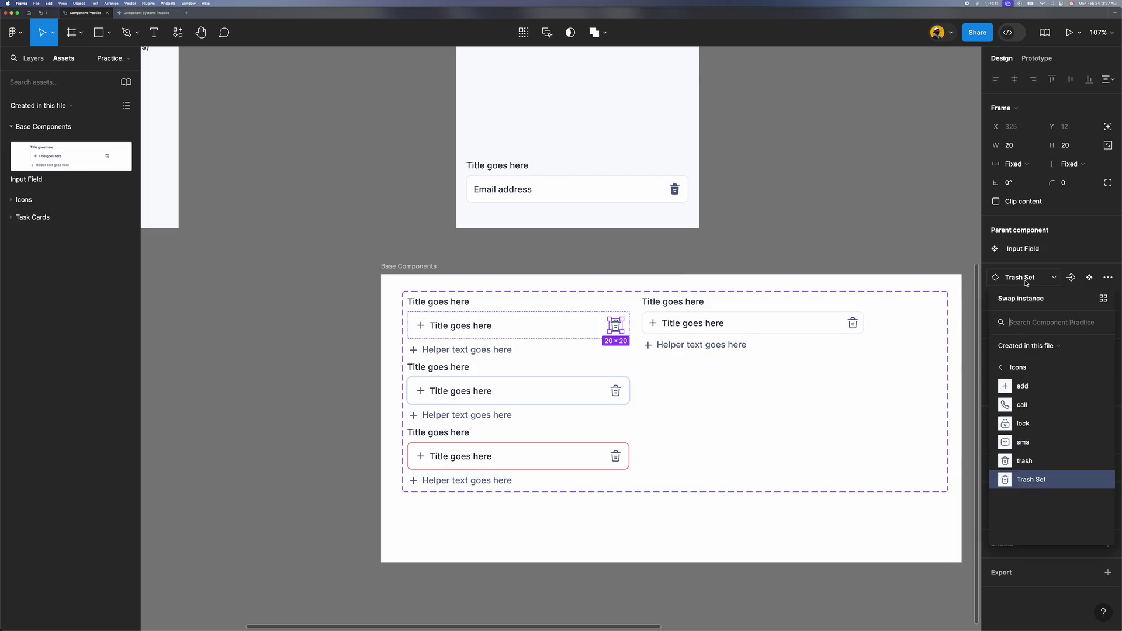
click(1023, 386)
click(588, 199)
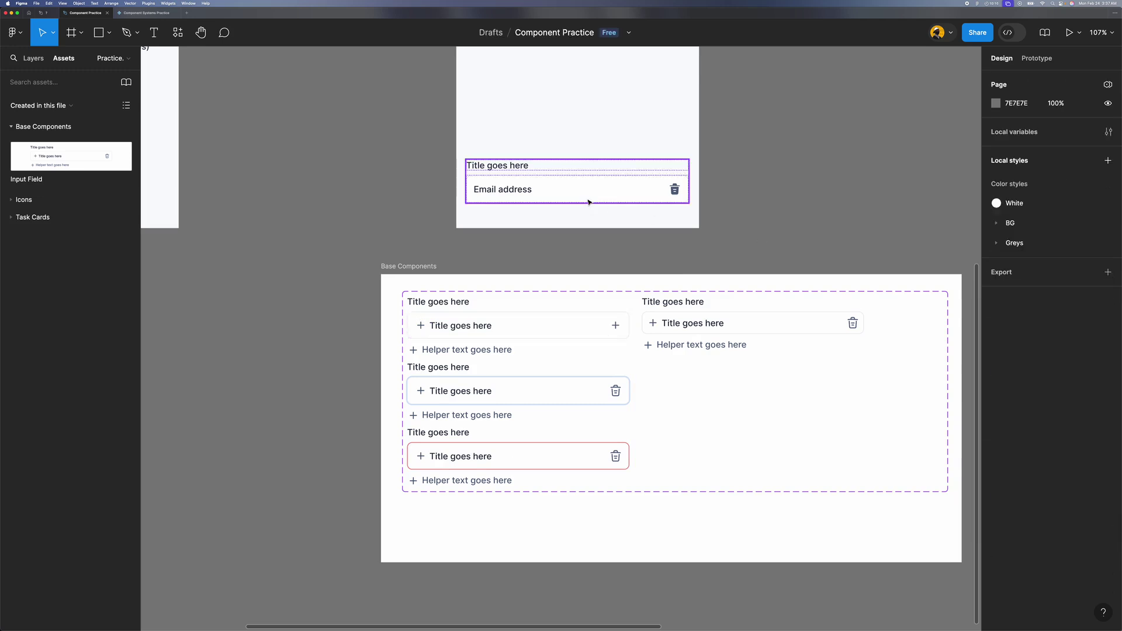
Step: Check the Email address instance's properties and examine each variant of the Trash Set component in the Icons frame
click(603, 327)
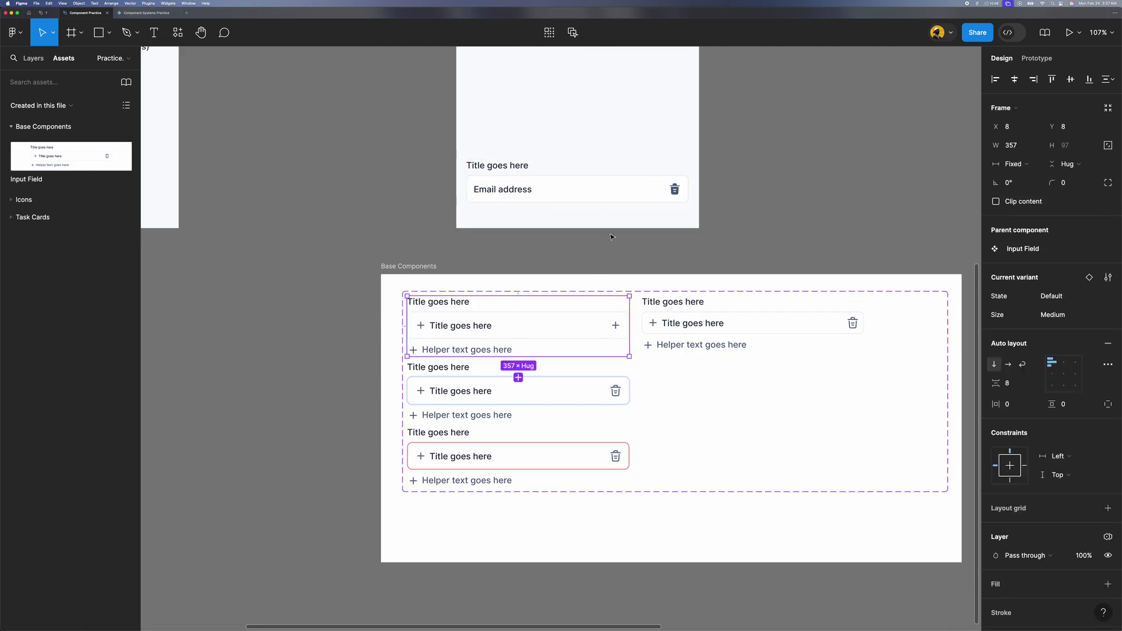
click(634, 191)
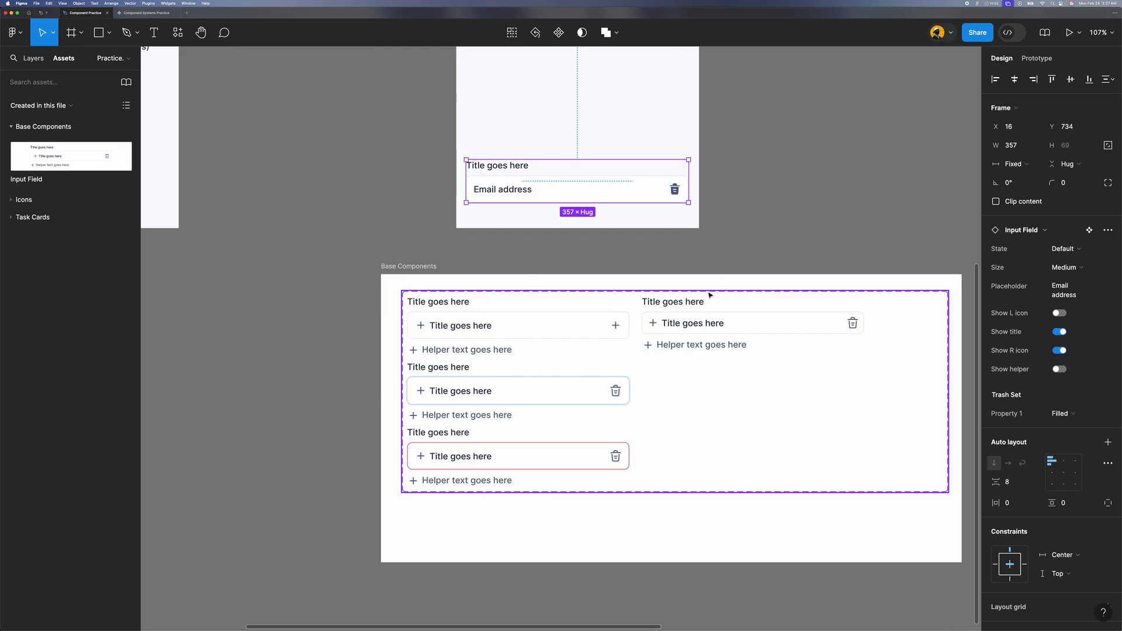
scroll(709, 296, down, 3)
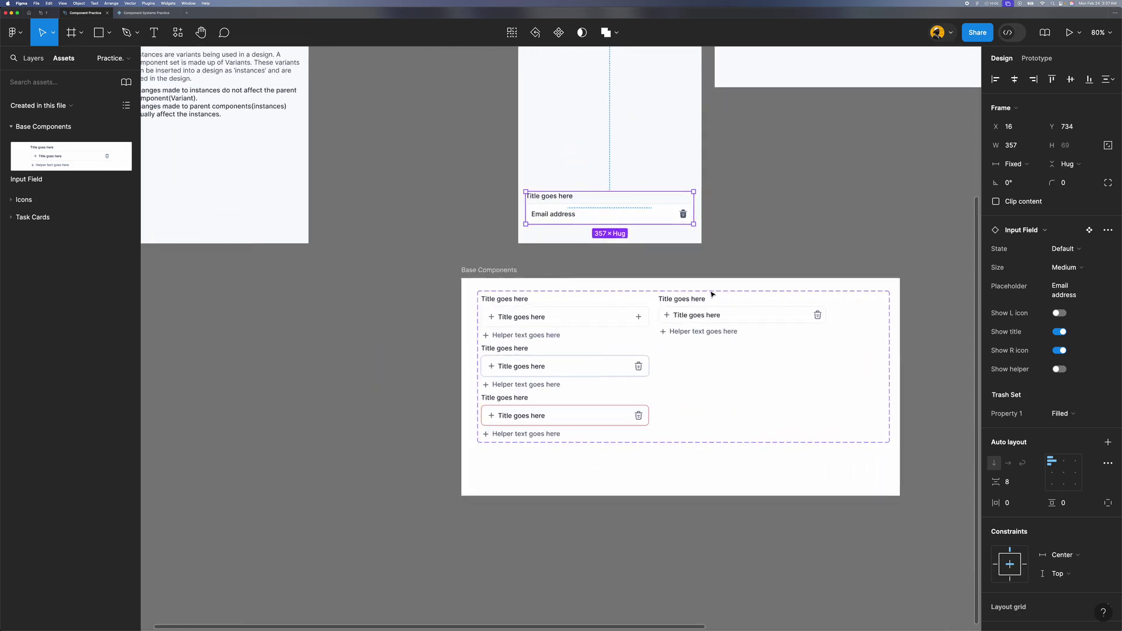
scroll(712, 294, up, 3)
scroll(712, 294, up, 10)
scroll(712, 295, right, 3)
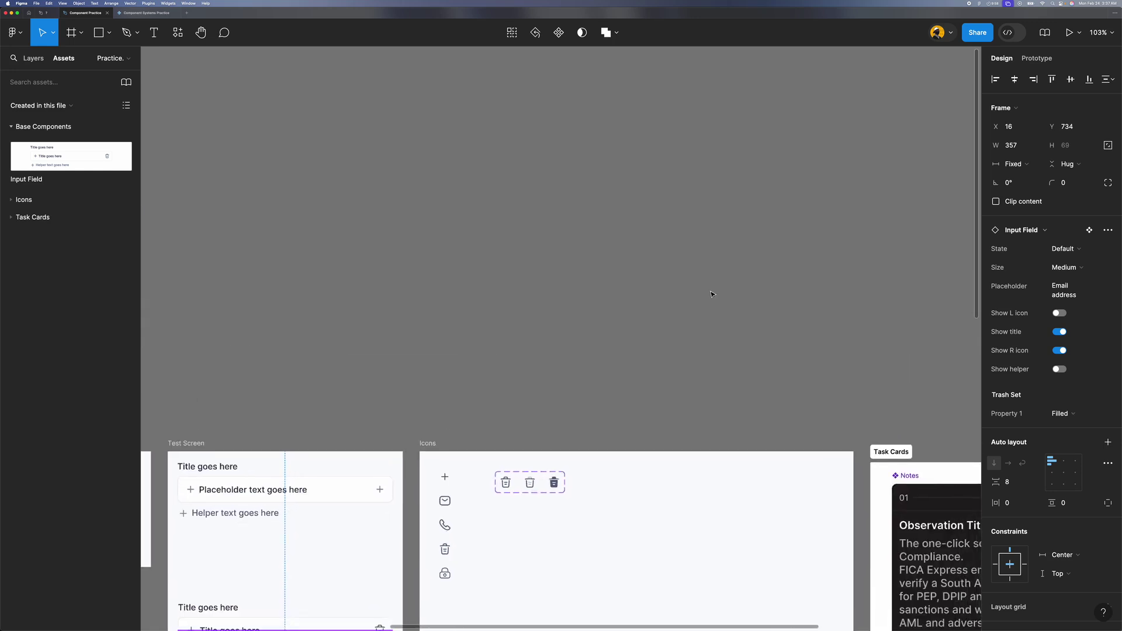
scroll(561, 336, up, 10)
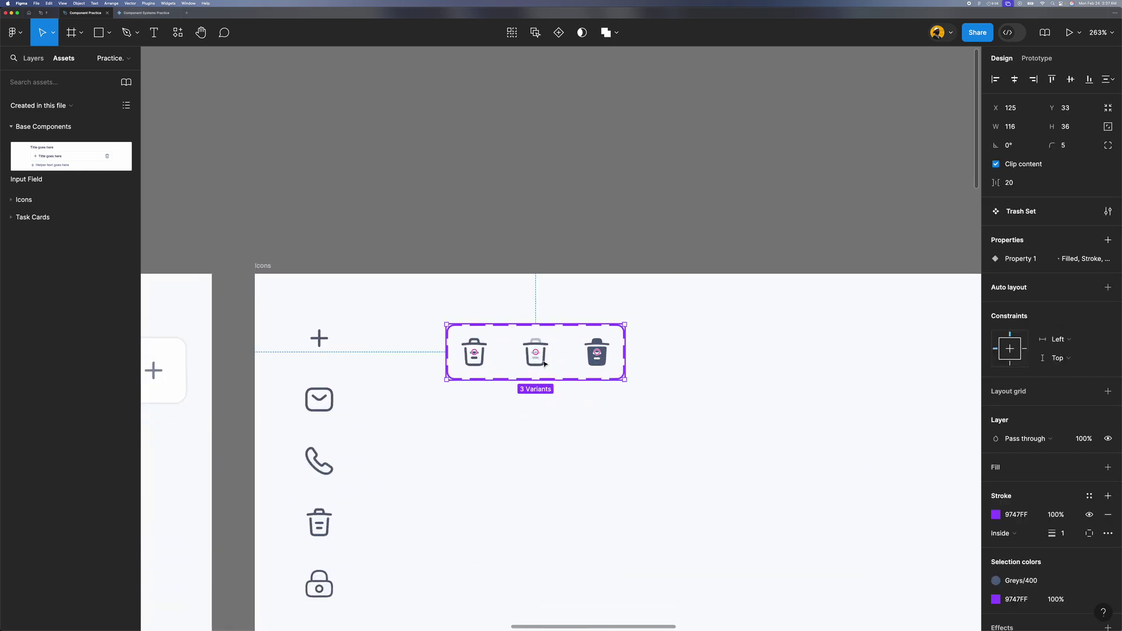
click(544, 364)
scroll(643, 239, down, 3)
scroll(644, 240, left, 2)
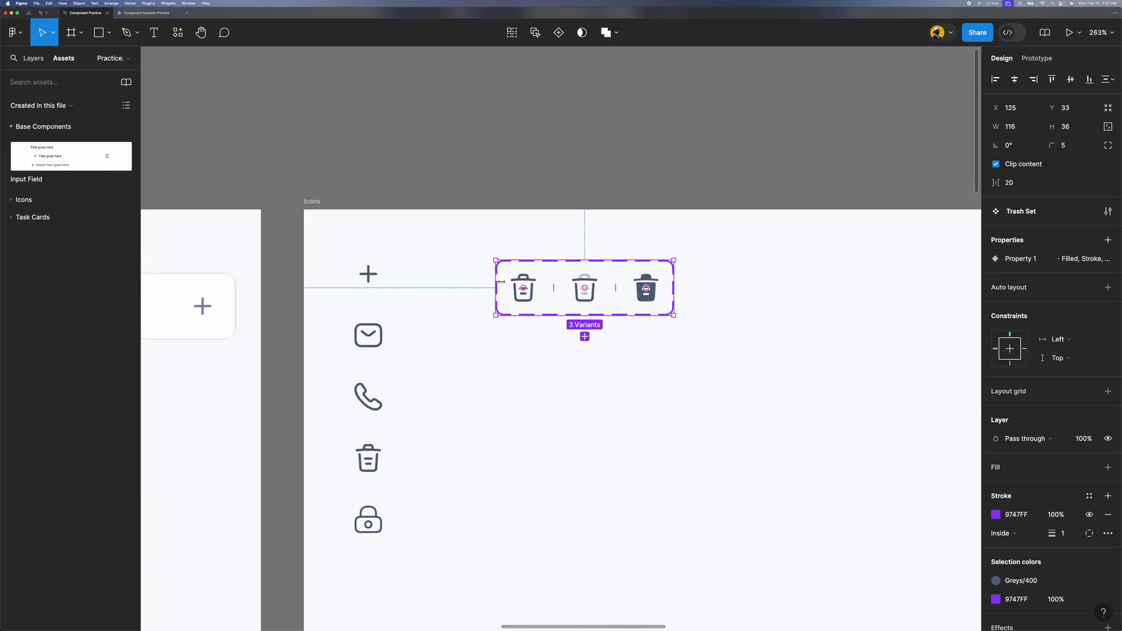
scroll(576, 268, up, 3)
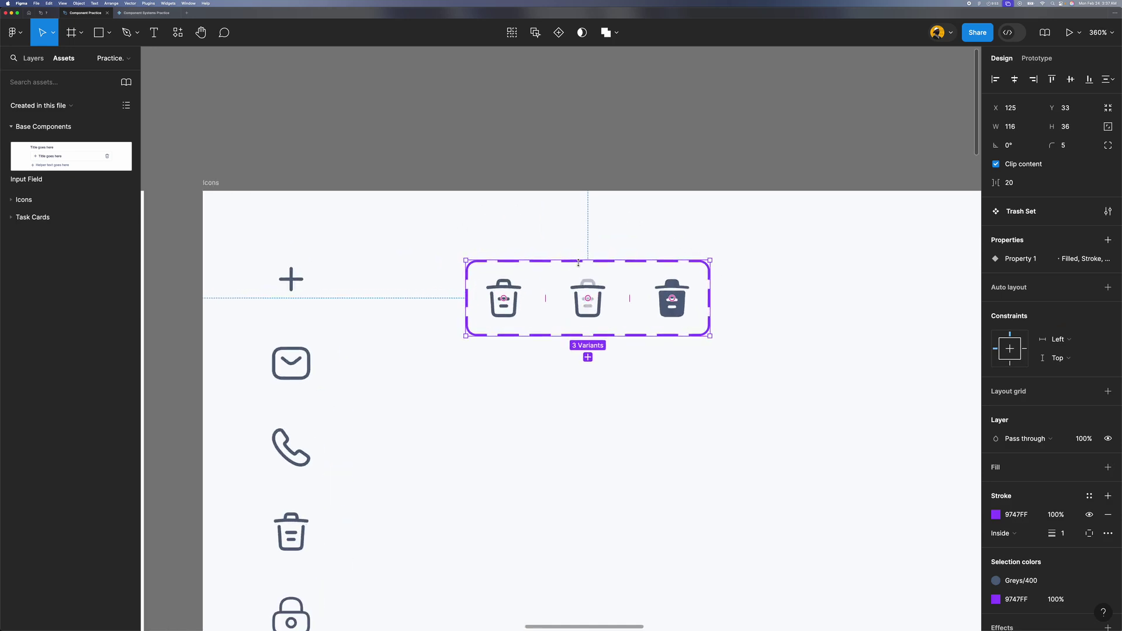
double_click(504, 314)
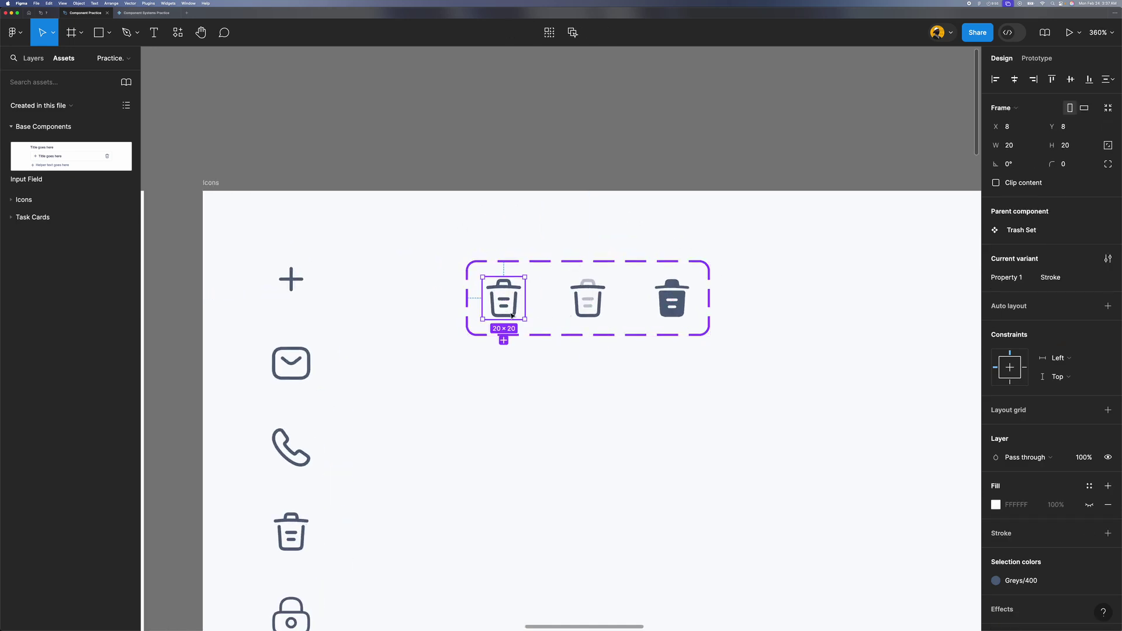
click(589, 312)
click(679, 292)
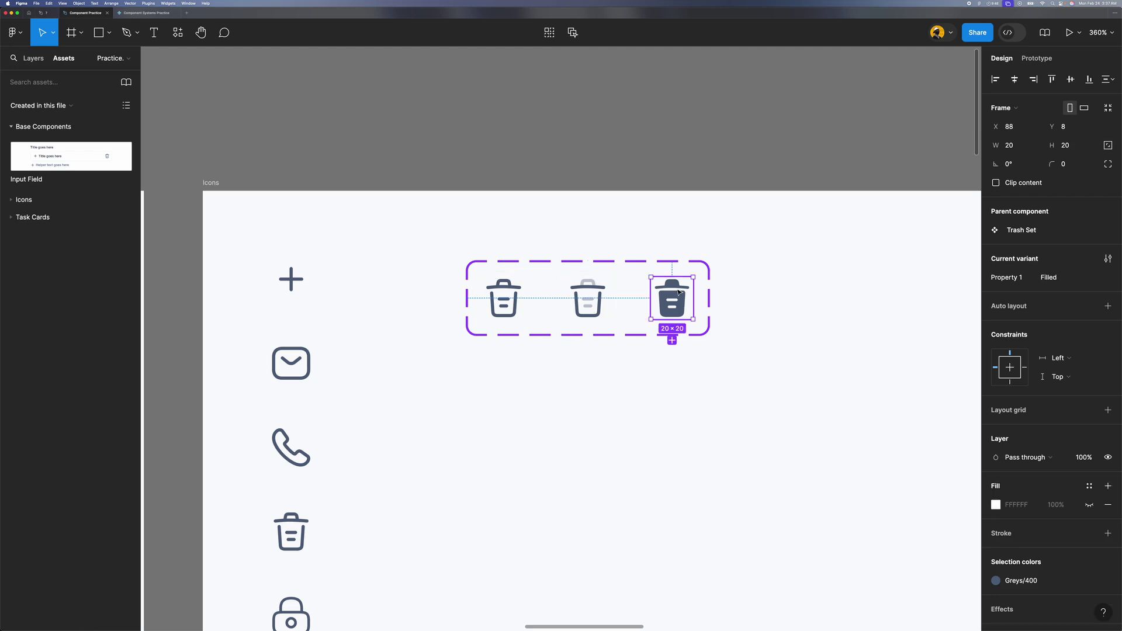
scroll(678, 292, down, 2)
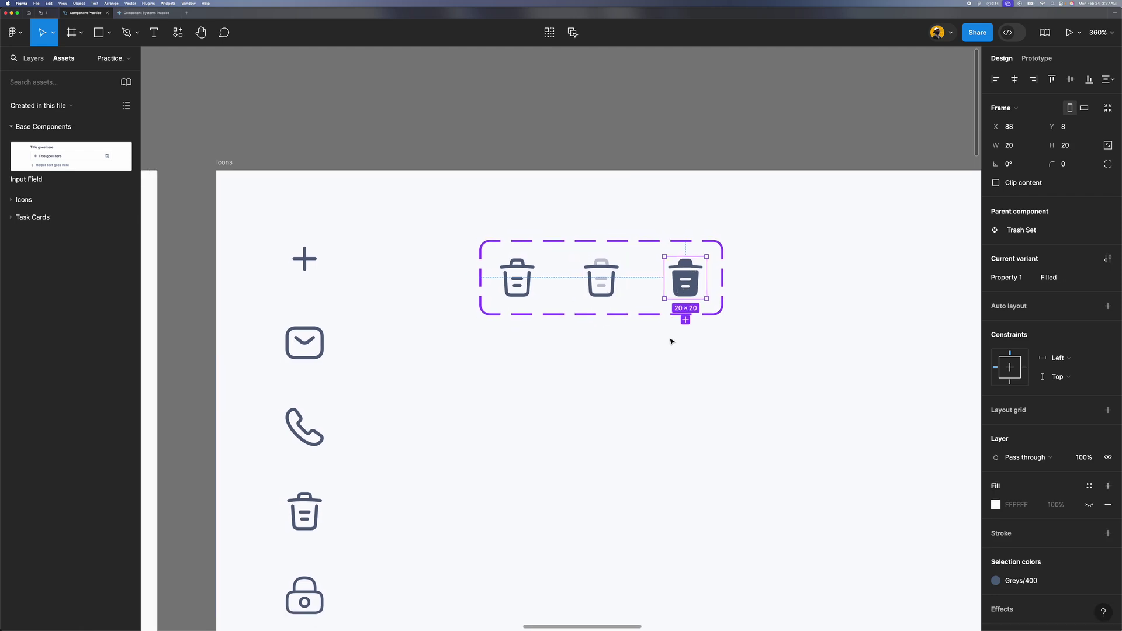
scroll(671, 339, down, 10)
scroll(636, 314, down, 3)
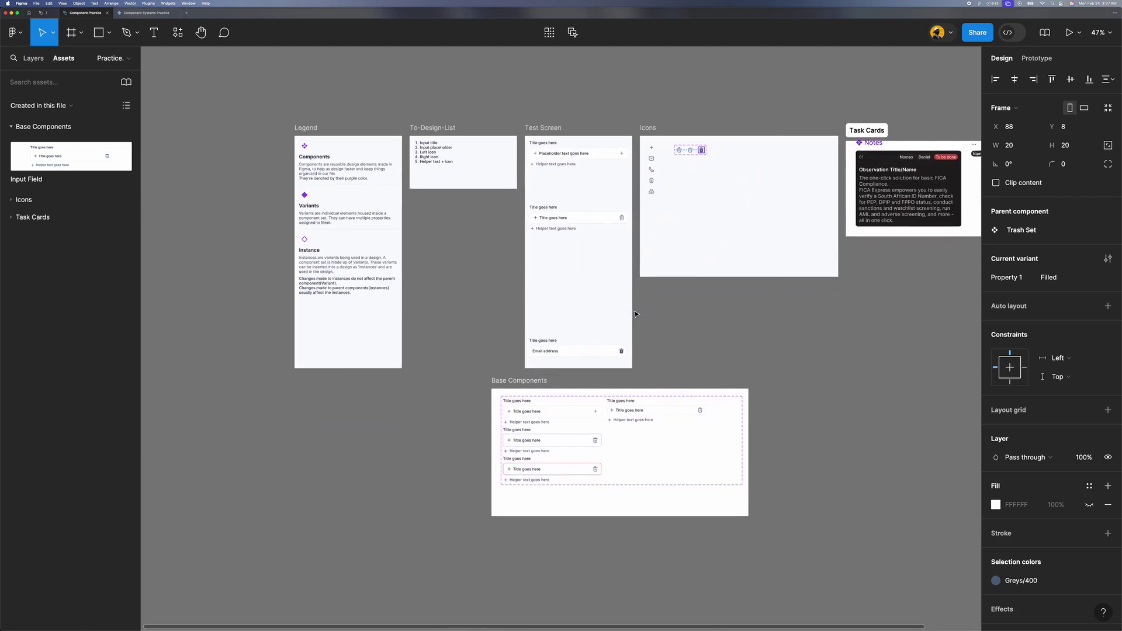
Step: Replace the Email address instance in the lower part of the Test Screen frame with a fresh, horizontally centered Input Field instance
scroll(574, 481, up, 5)
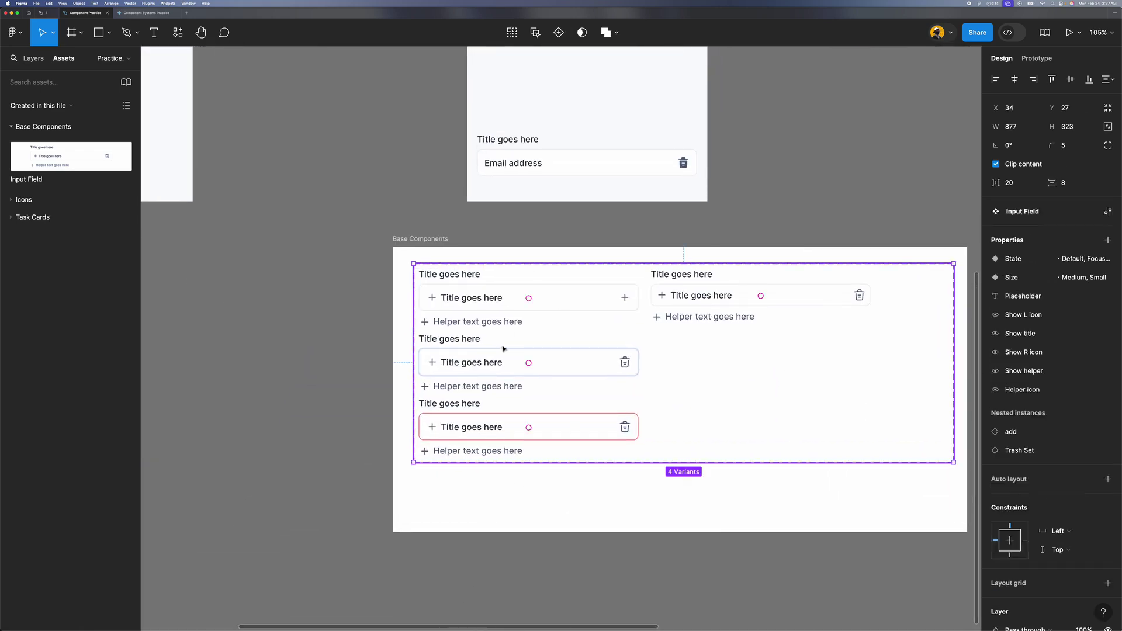
click(749, 343)
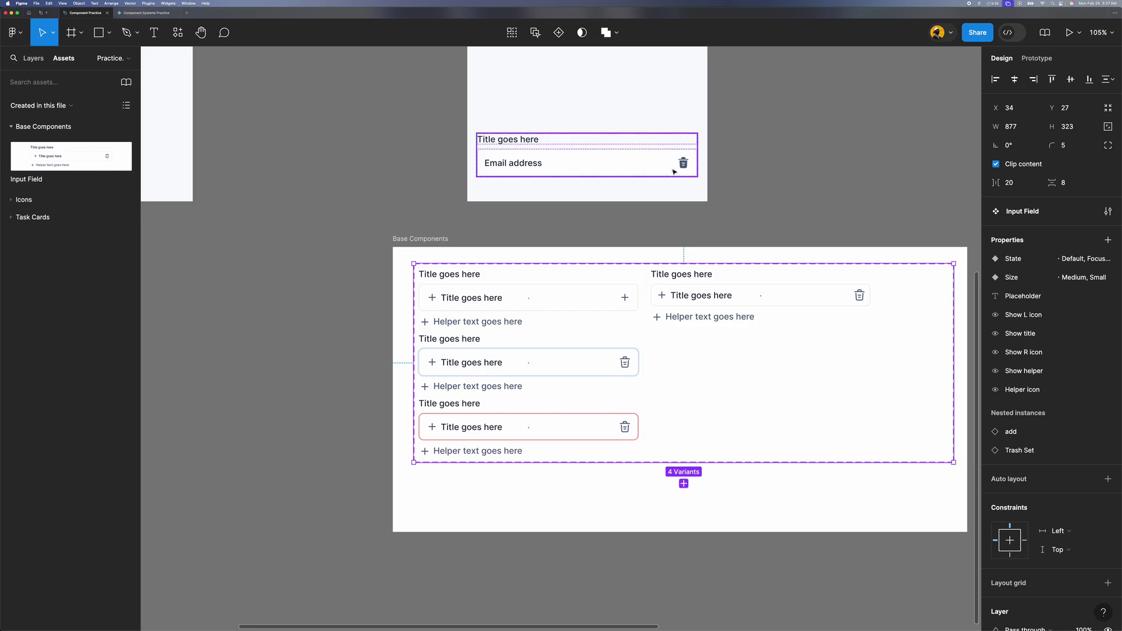
click(688, 164)
click(701, 181)
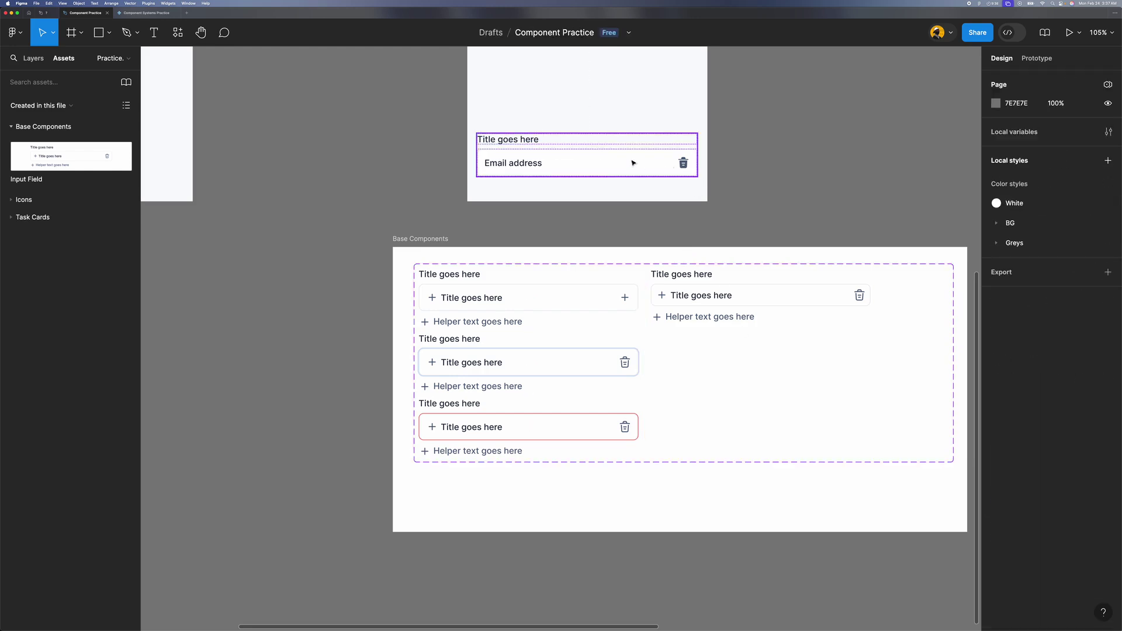
click(633, 163)
scroll(555, 327, up, 2)
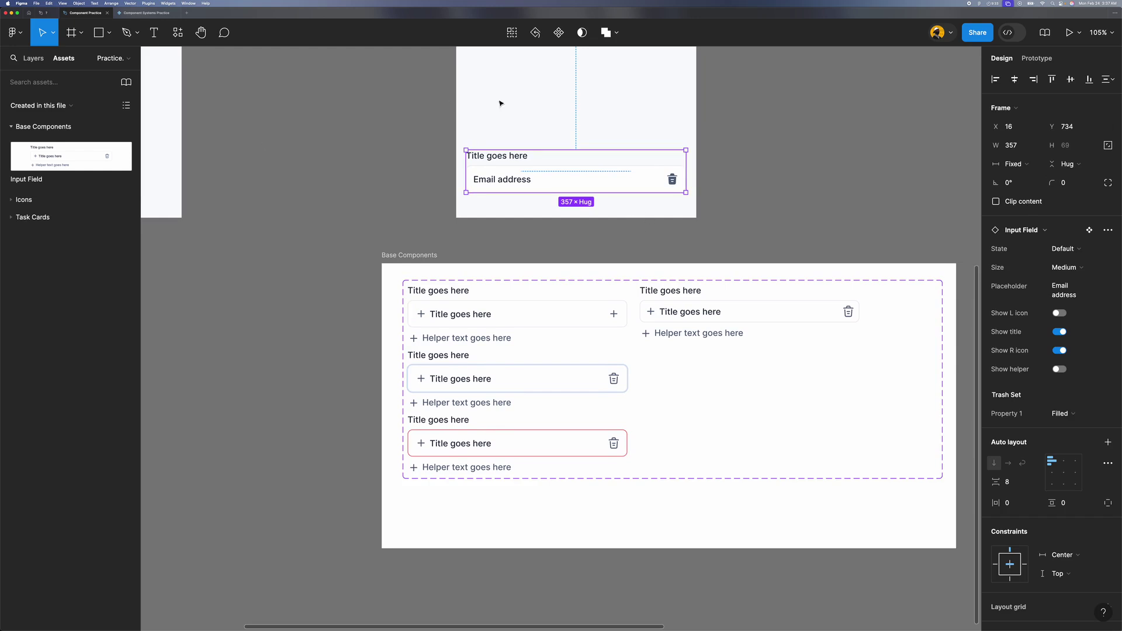
key(Delete)
drag(70, 156, 597, 174)
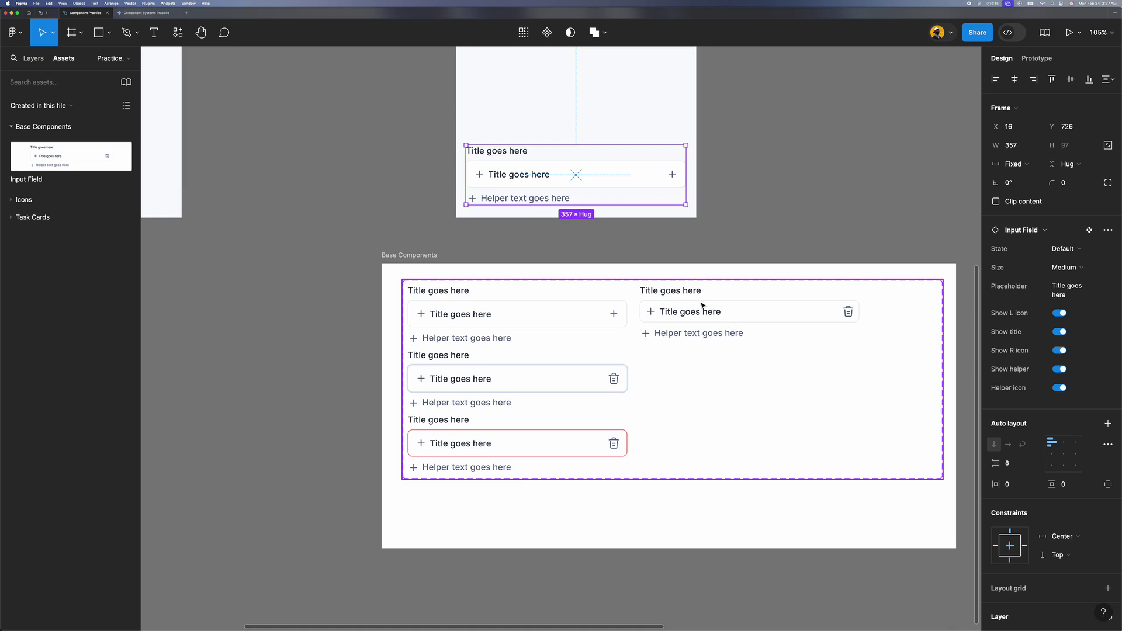
Step: Compare the new instance's text and right icon with the nested layers of the Input Field variants and the component set's nested instances
double_click(527, 174)
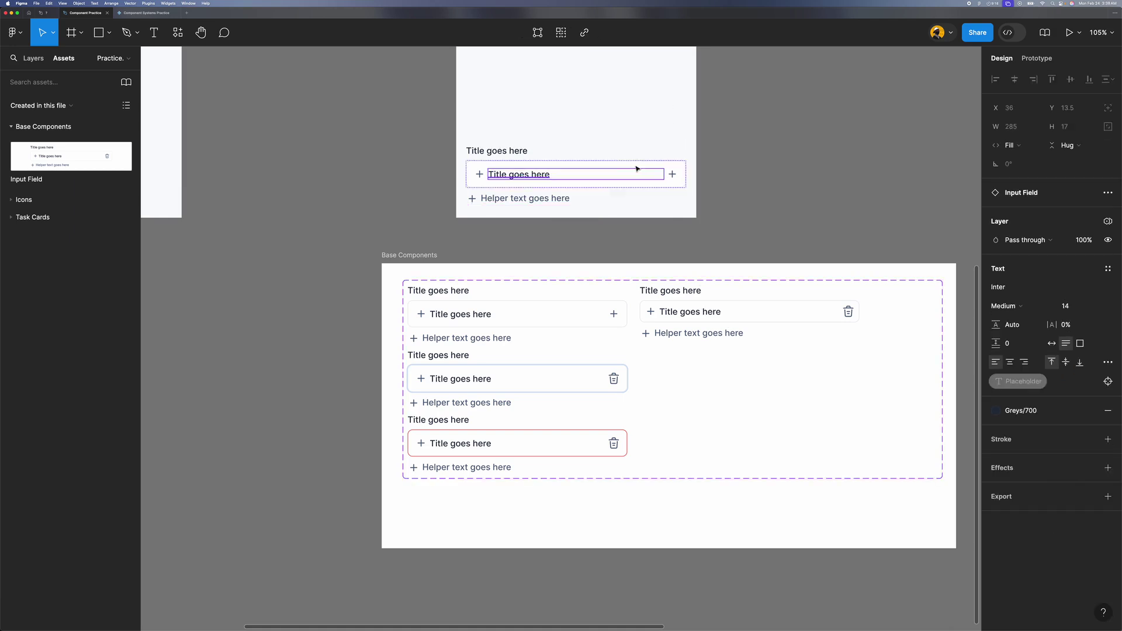
click(680, 176)
click(719, 202)
click(524, 316)
double_click(515, 323)
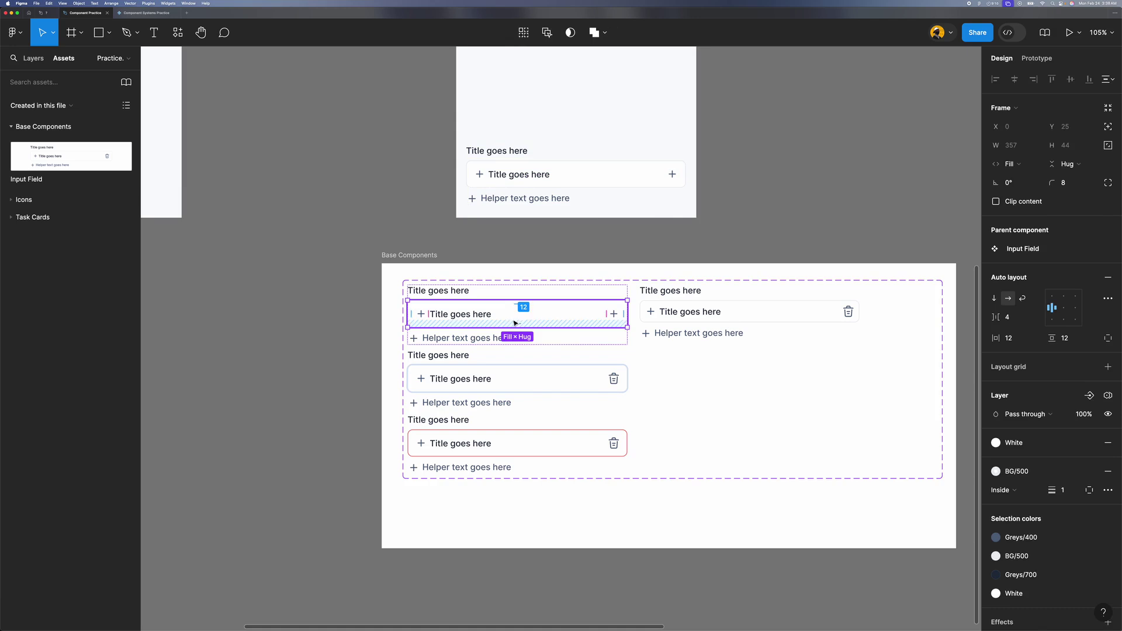
scroll(515, 323, down, 6)
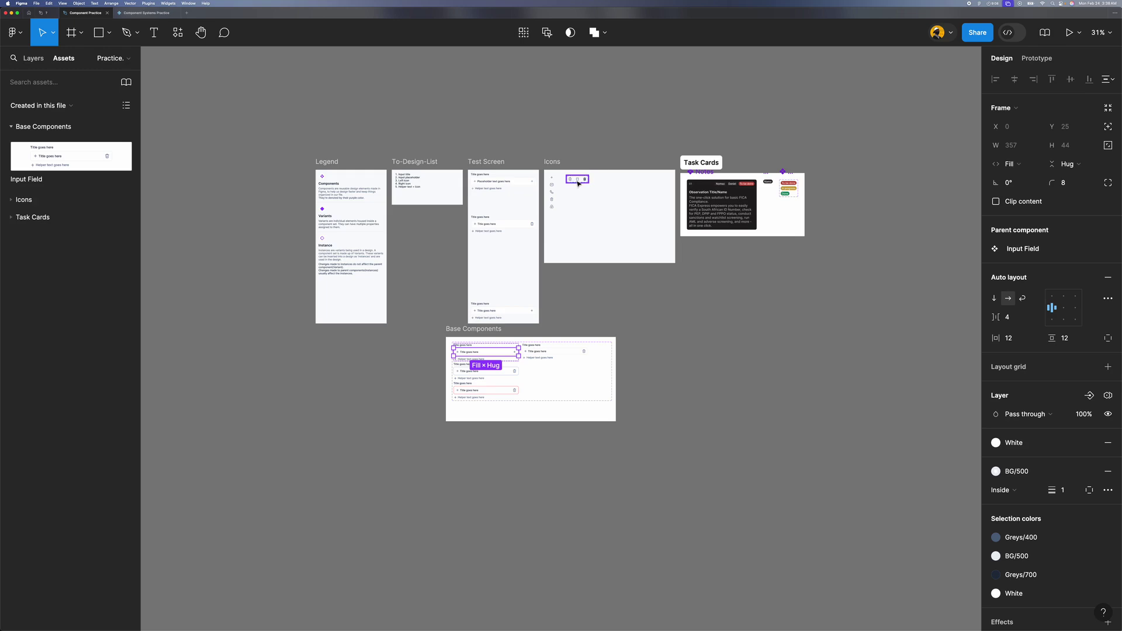
scroll(485, 382, up, 8)
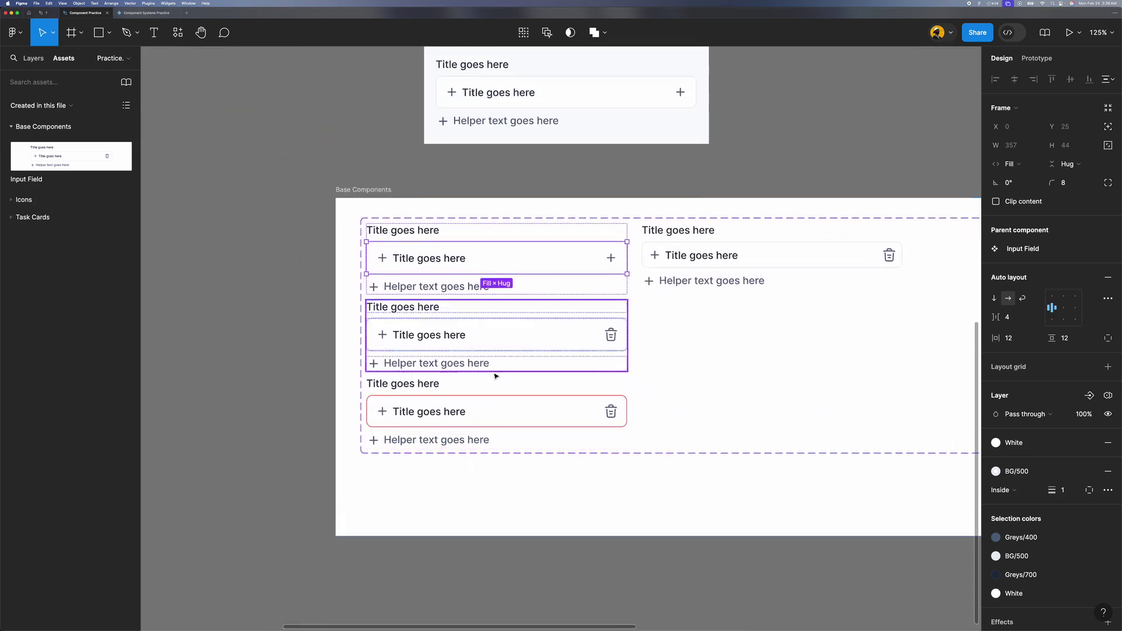
double_click(456, 335)
scroll(455, 337, up, 1)
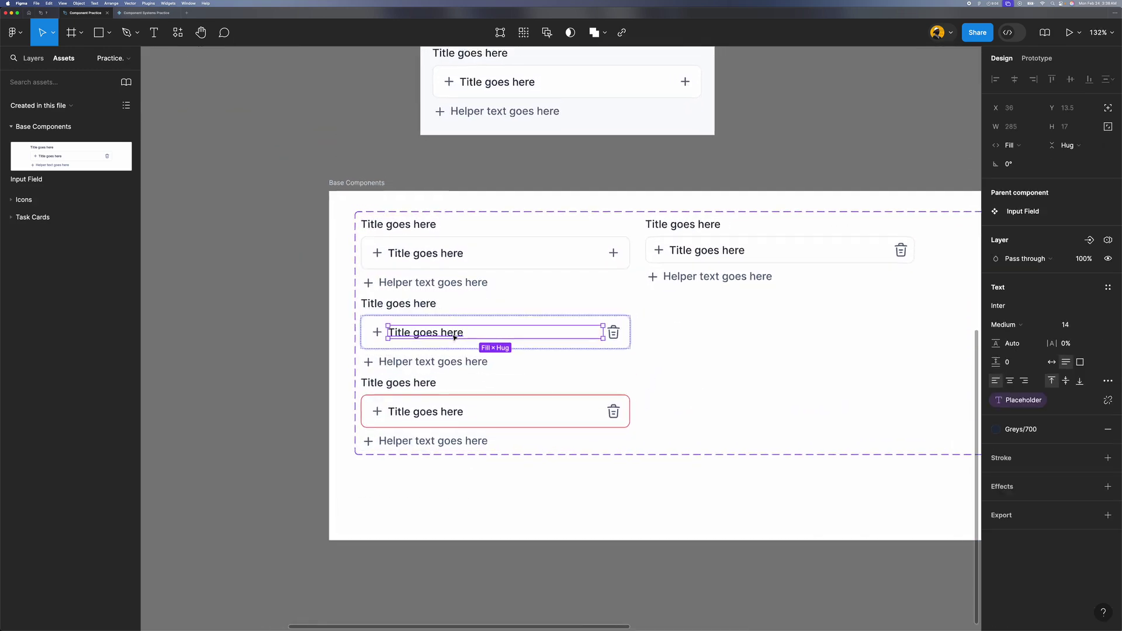
scroll(455, 338, down, 2)
click(665, 320)
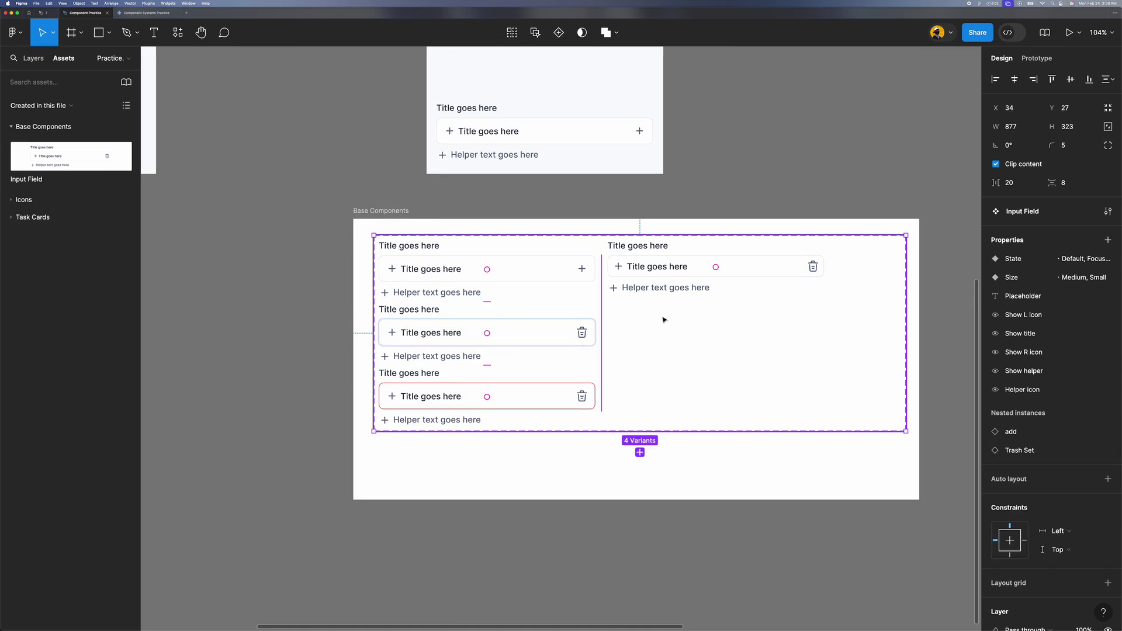
scroll(426, 272, up, 2)
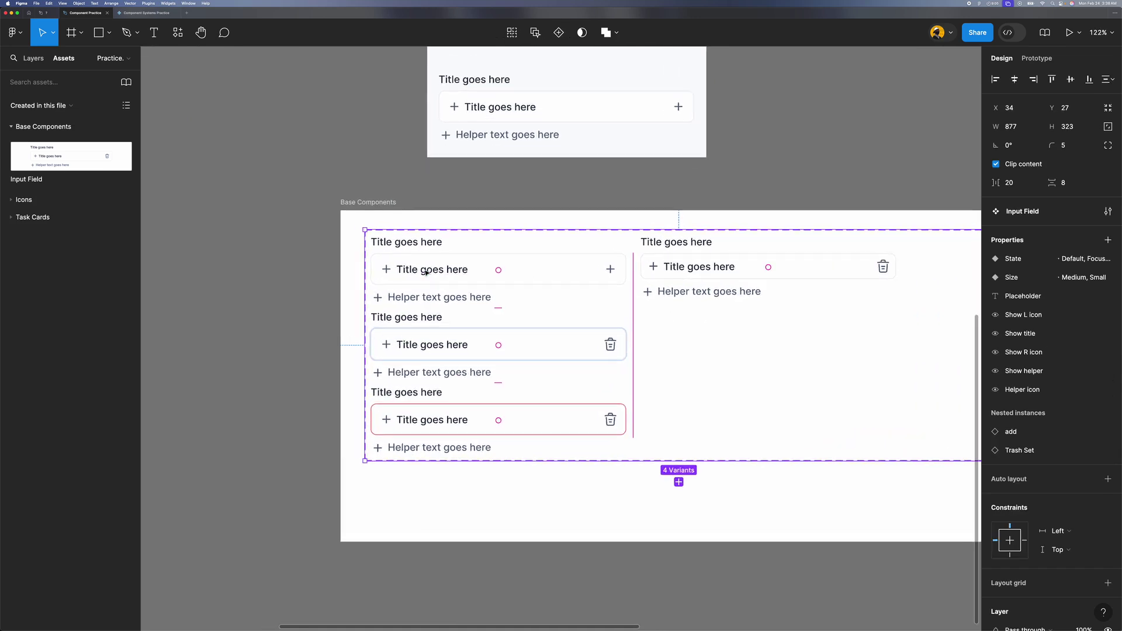
double_click(427, 271)
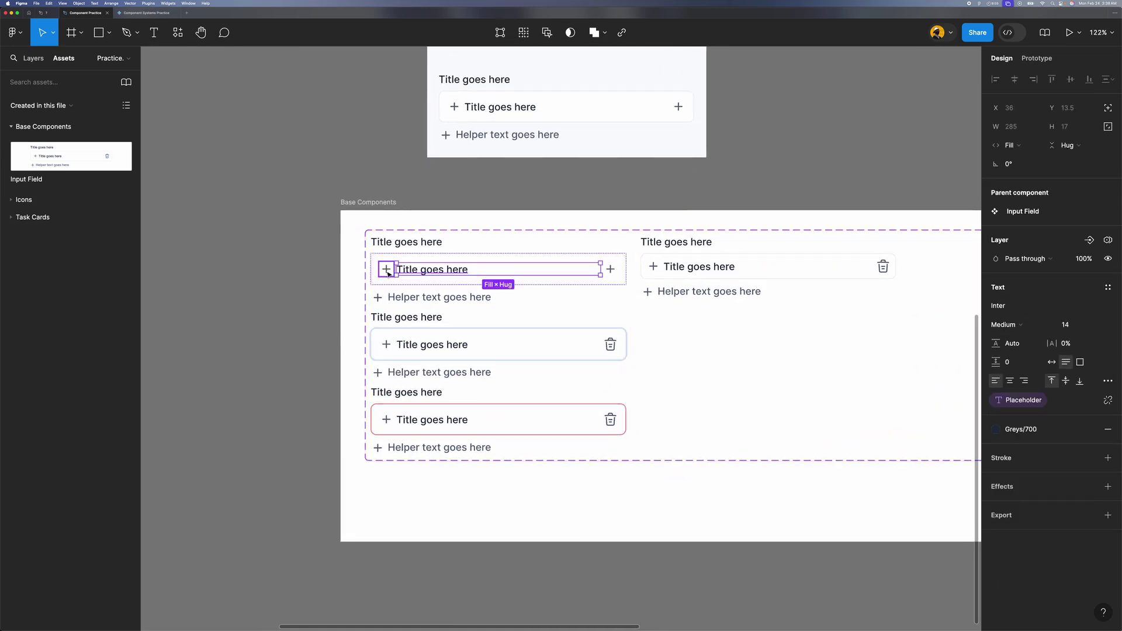
Step: Create an instance swap property named L icon, with add as its value, for the left icon of the Default, Medium Input Field variant
click(387, 270)
scroll(483, 296, down, 2)
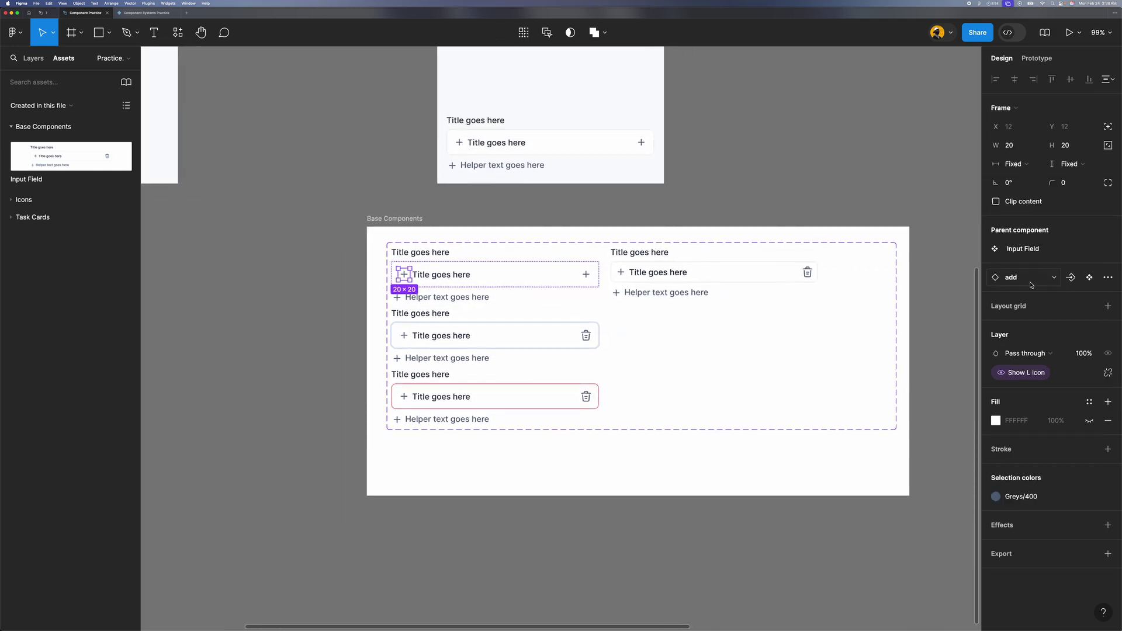
click(1073, 282)
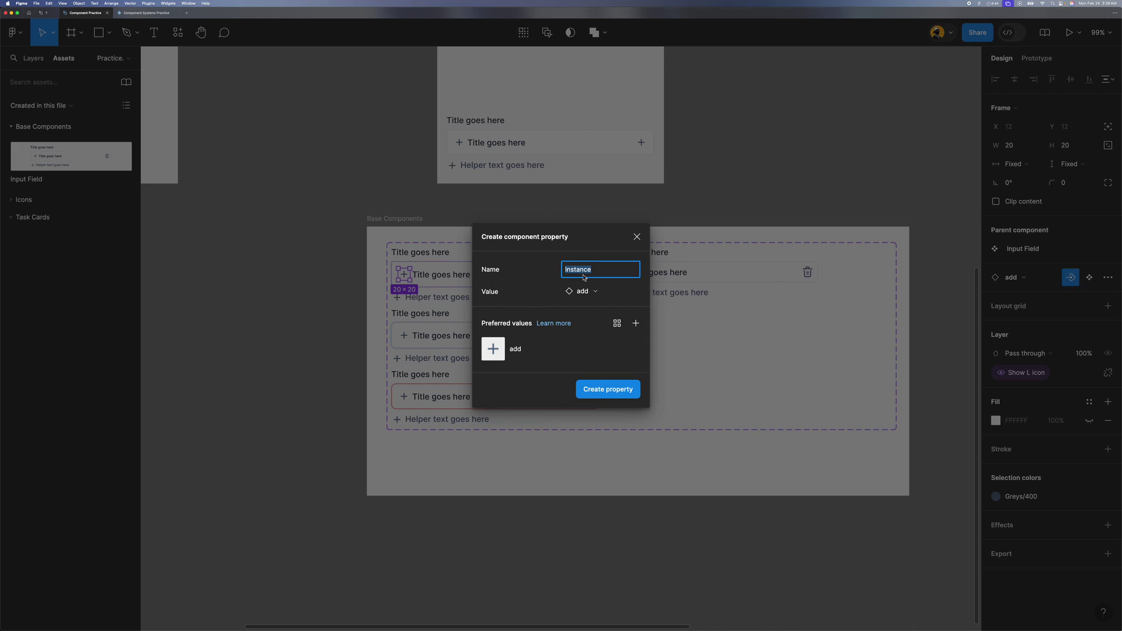
text(L icon)
click(608, 290)
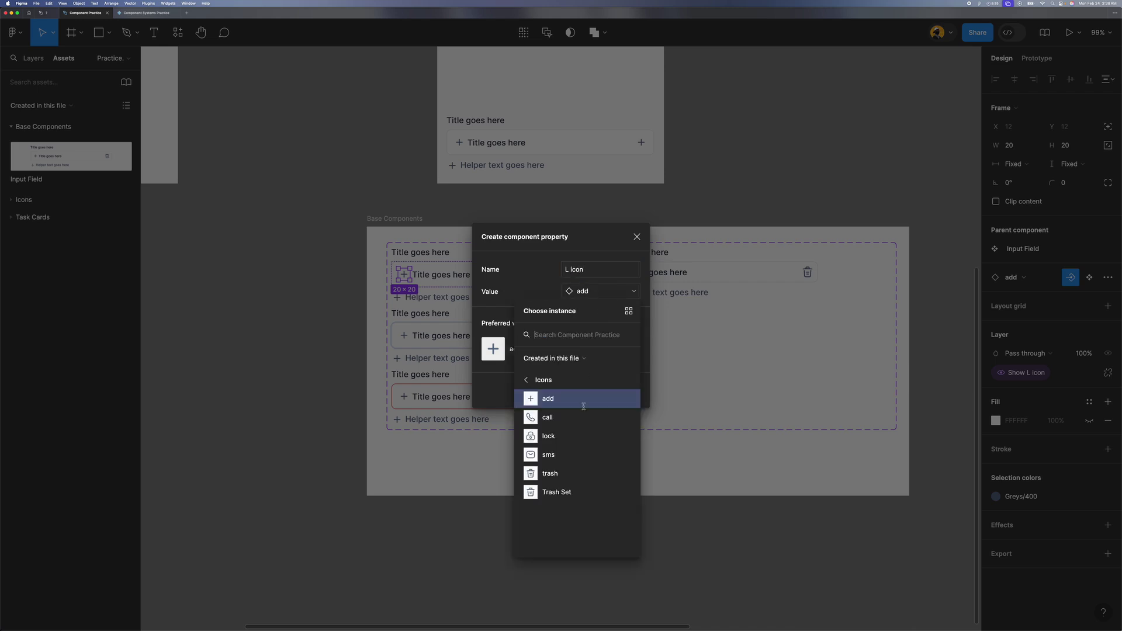
click(524, 279)
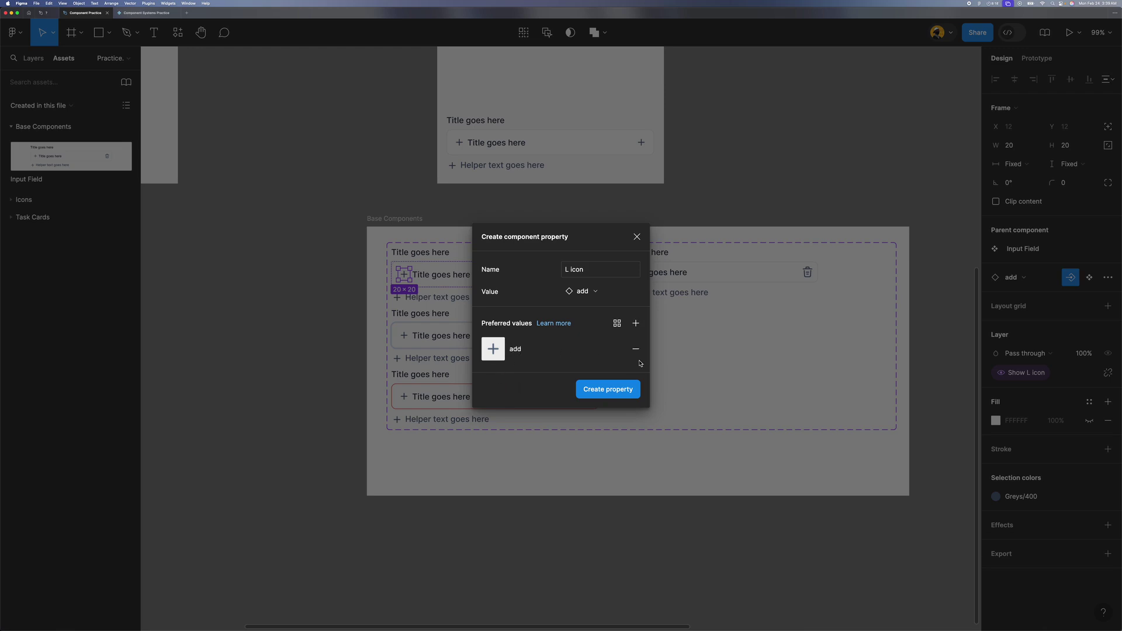
click(609, 390)
Step: Swap the L icon of the lower Input Field instance in the Test Screen frame to Trash Set
scroll(611, 397, down, 2)
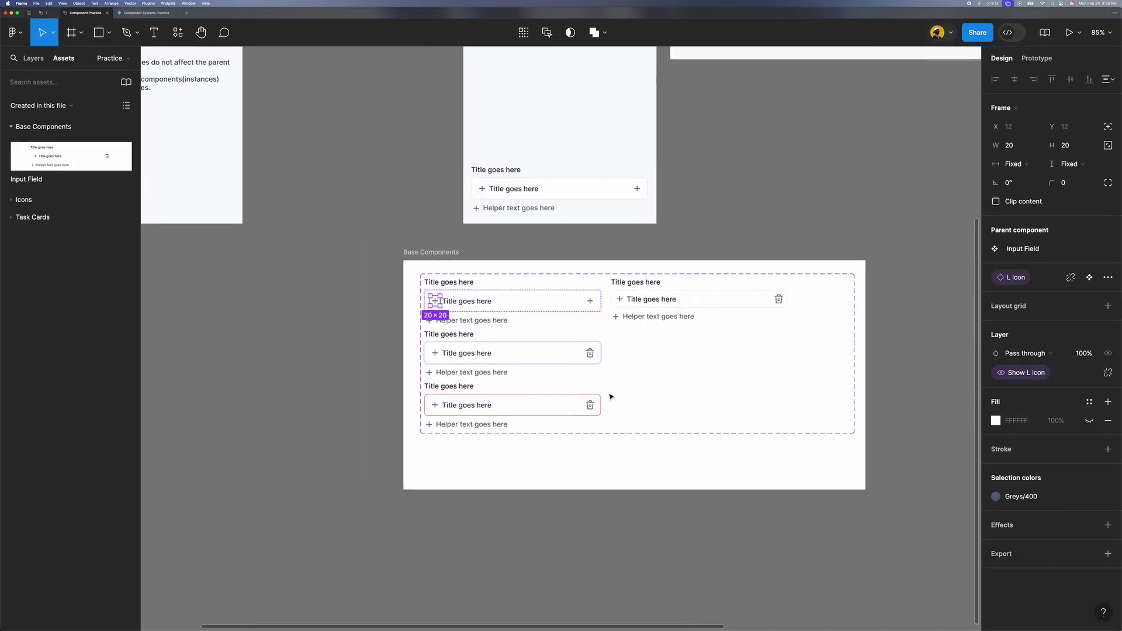
scroll(611, 397, up, 1)
click(541, 221)
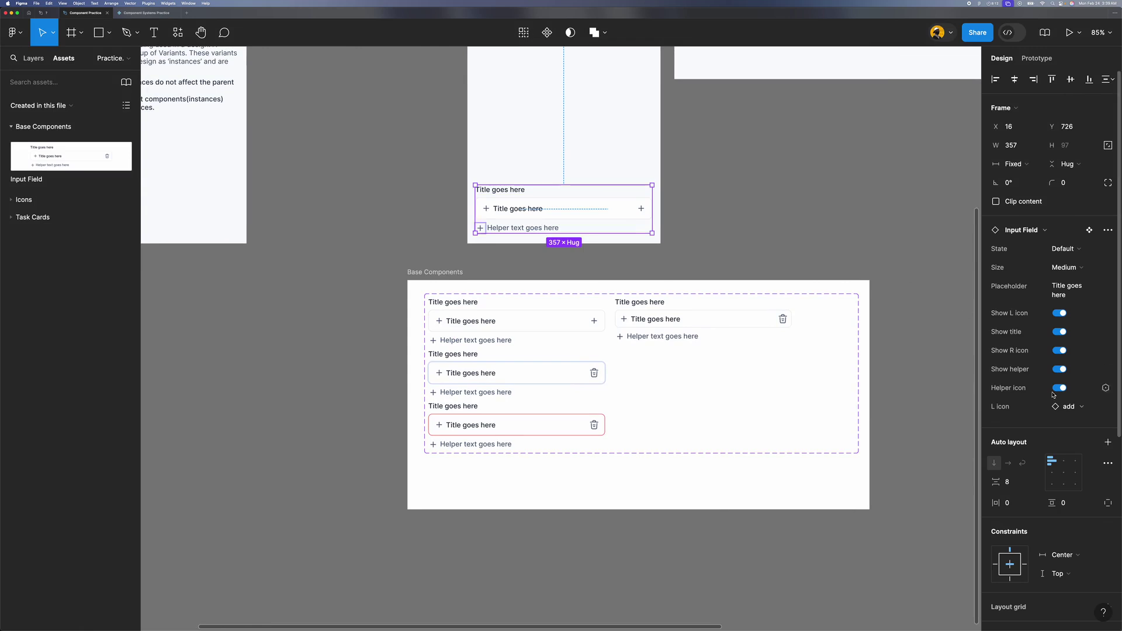
click(1078, 416)
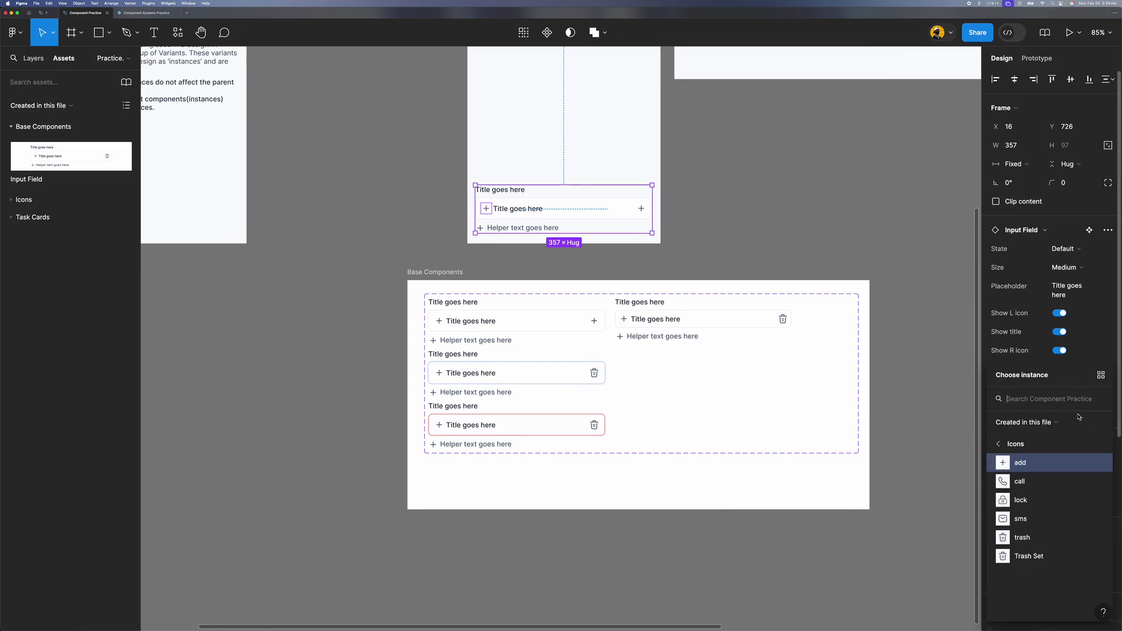
click(1046, 555)
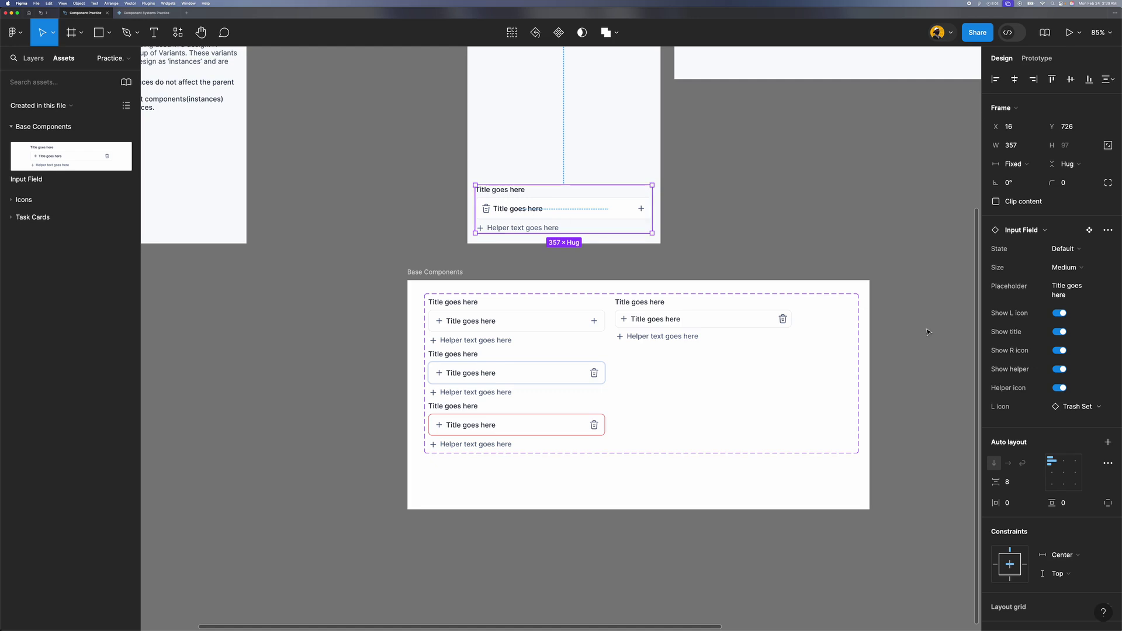
Step: Examine the instance's L icon swap choices and properties, and the nested right Trash Set icon in the blue-outlined Input Field variant
click(1079, 409)
click(1106, 350)
click(1105, 351)
click(1087, 339)
click(1076, 407)
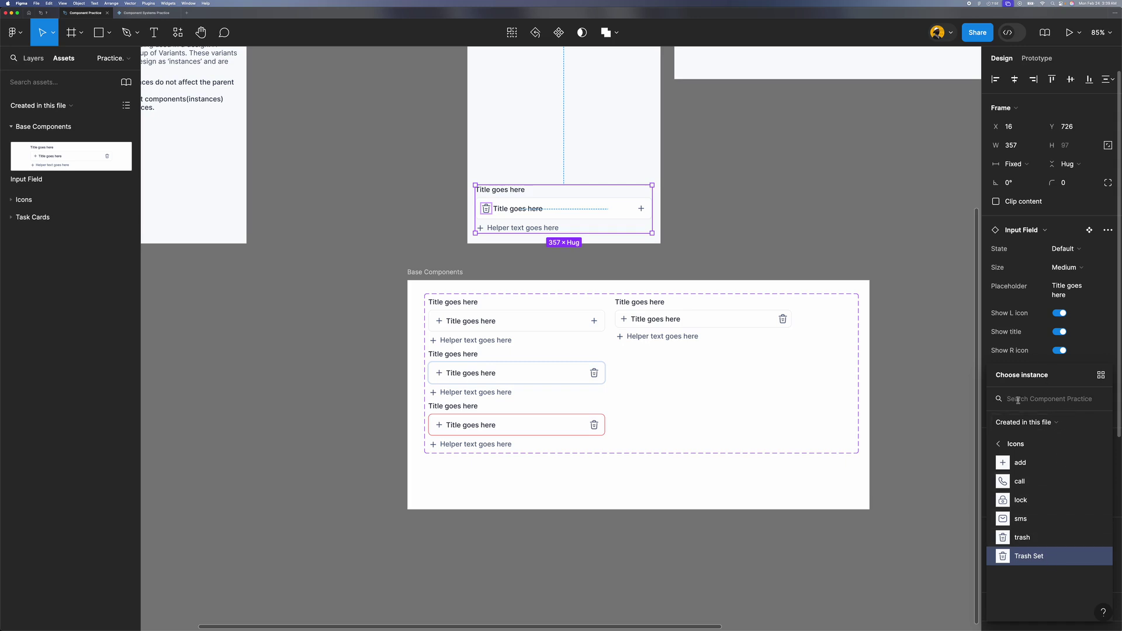
click(1087, 337)
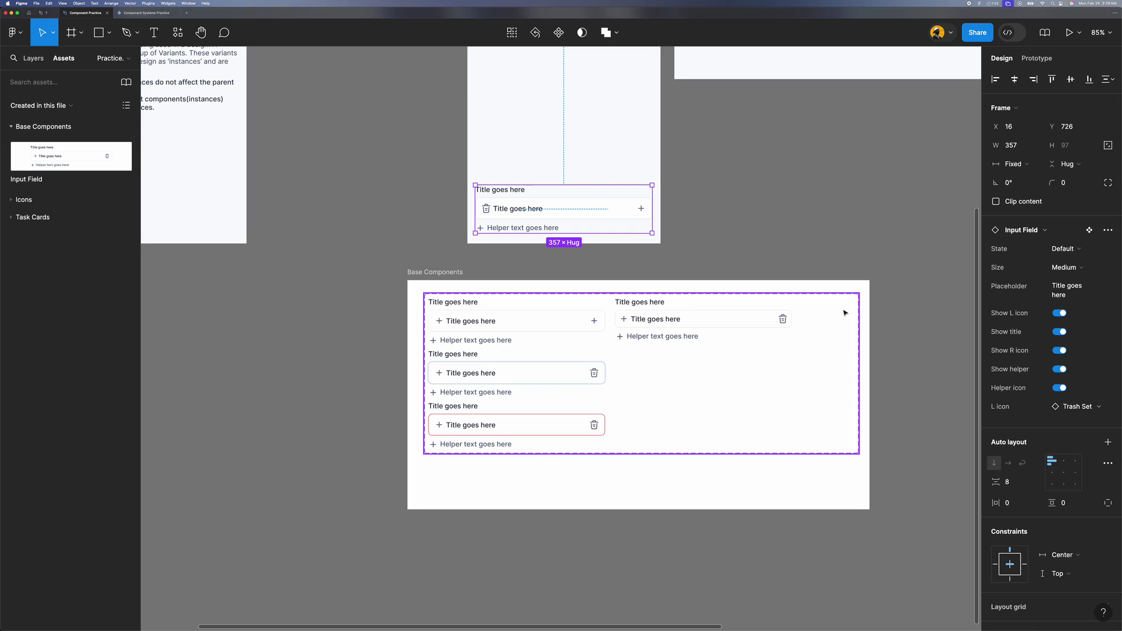
scroll(843, 314, up, 5)
scroll(776, 180, down, 3)
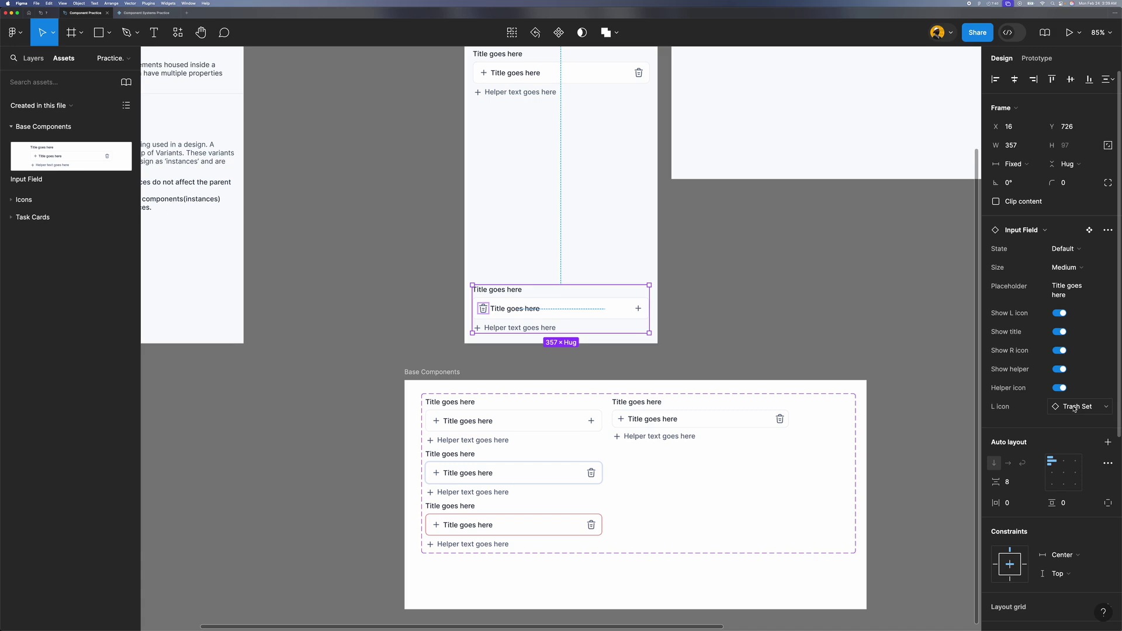
scroll(1075, 408, down, 1)
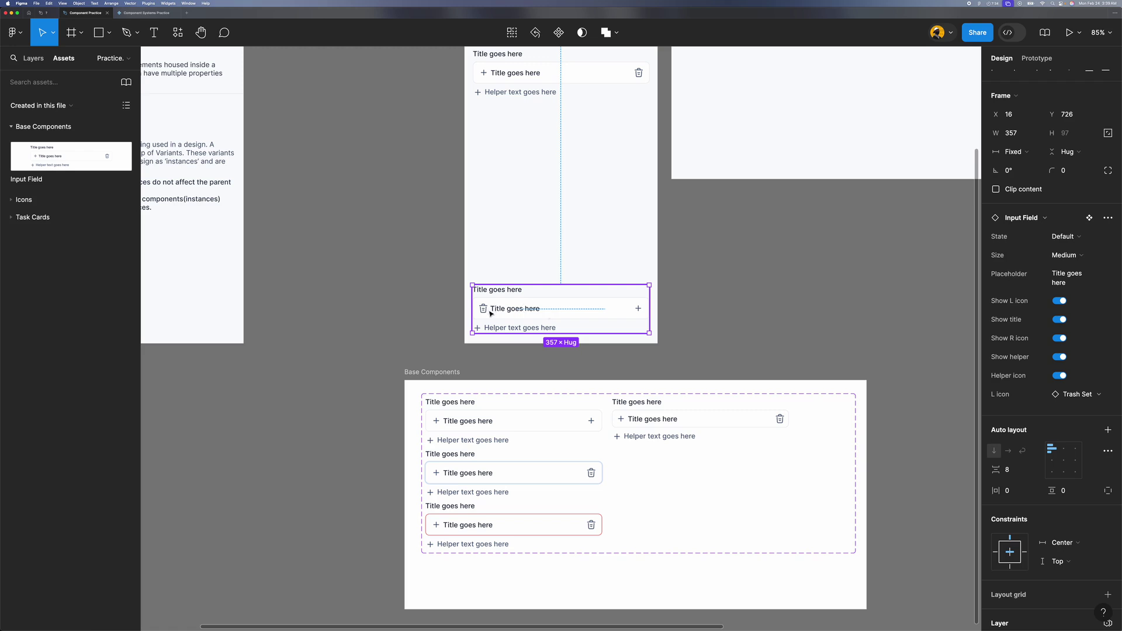
scroll(489, 416, down, 2)
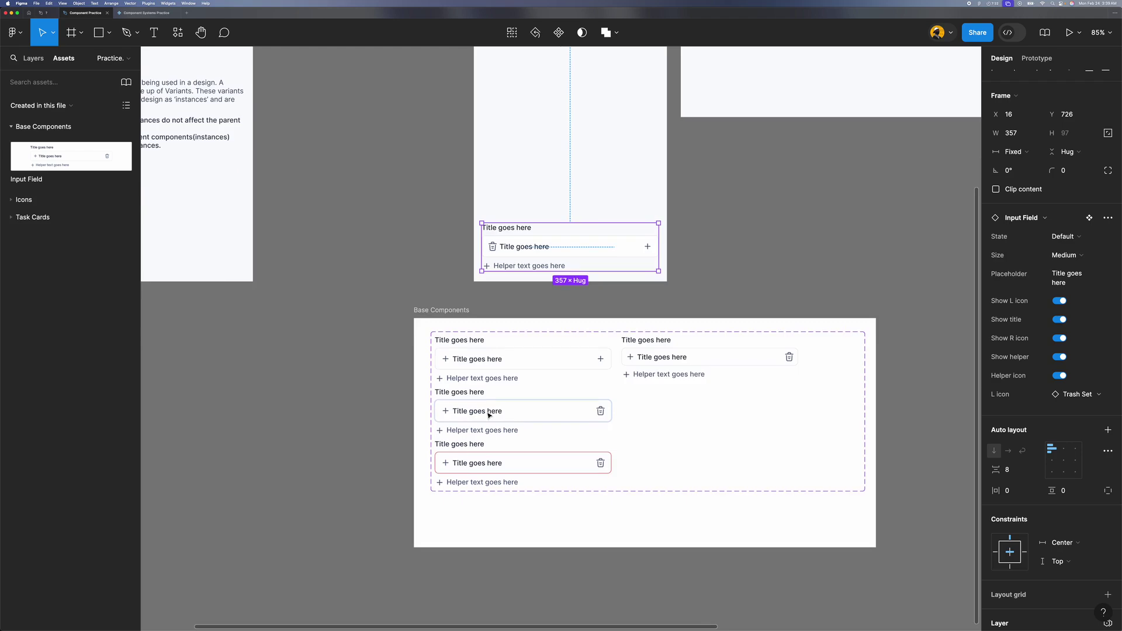
scroll(489, 415, up, 5)
double_click(481, 413)
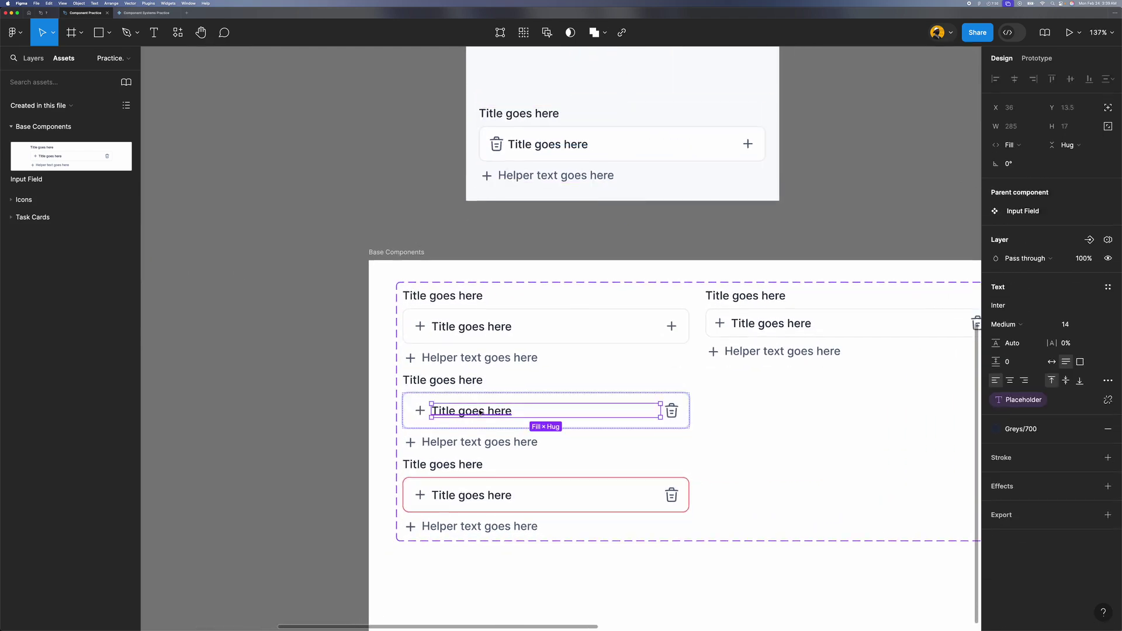
click(673, 410)
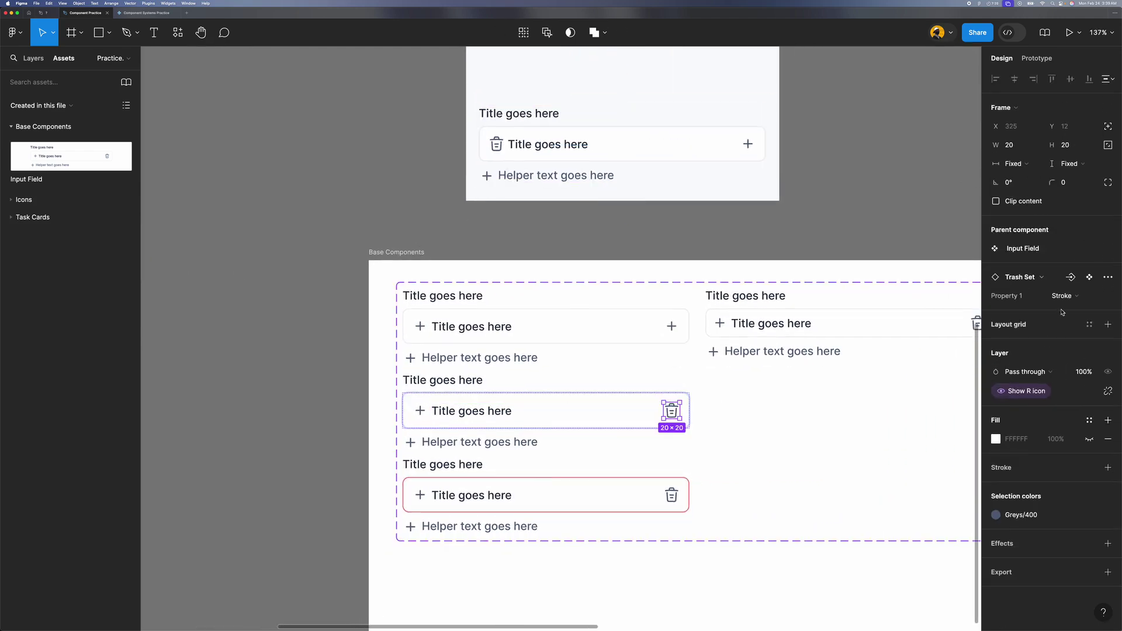
Step: Expose the properties of the remaining nested add instance in the Input Field component set
click(645, 285)
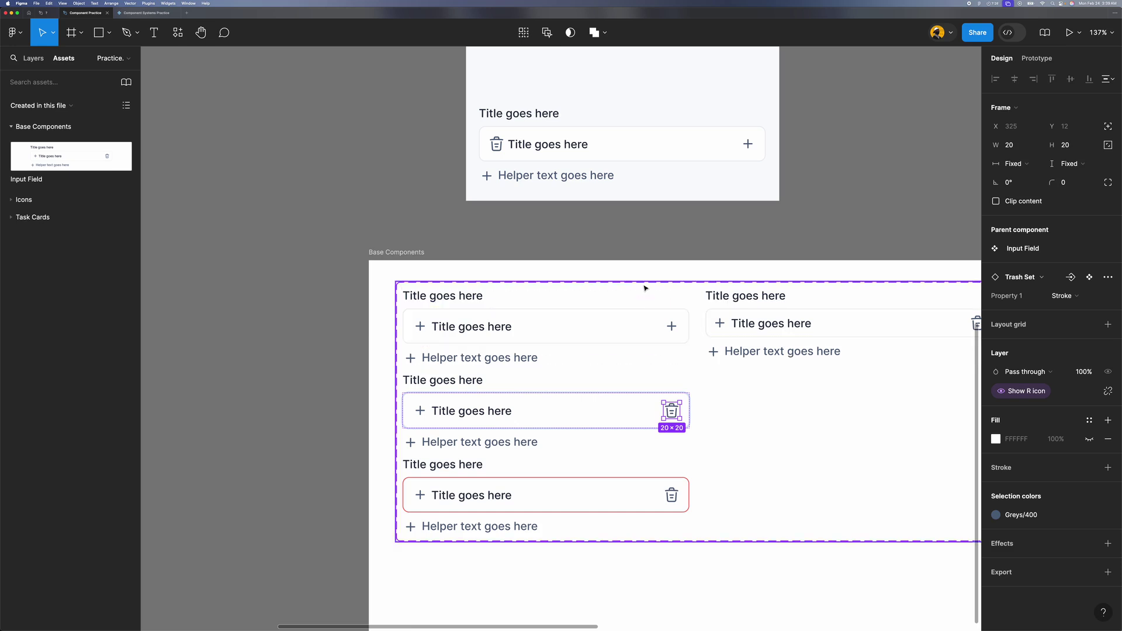
scroll(529, 316, down, 2)
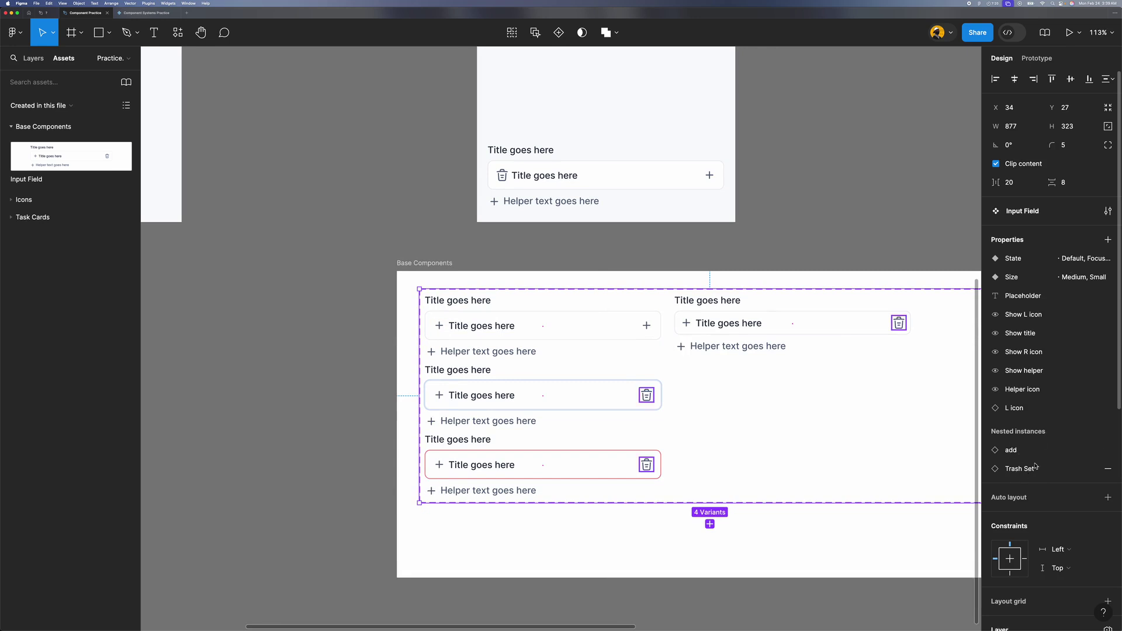
click(1108, 212)
click(1025, 236)
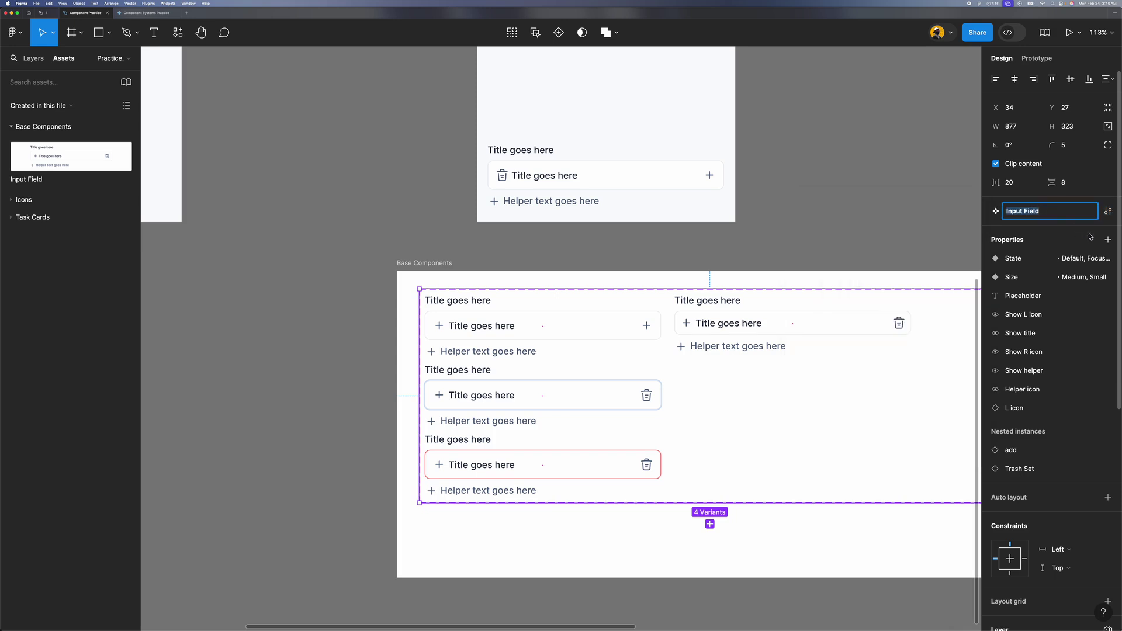
click(1108, 240)
click(1045, 359)
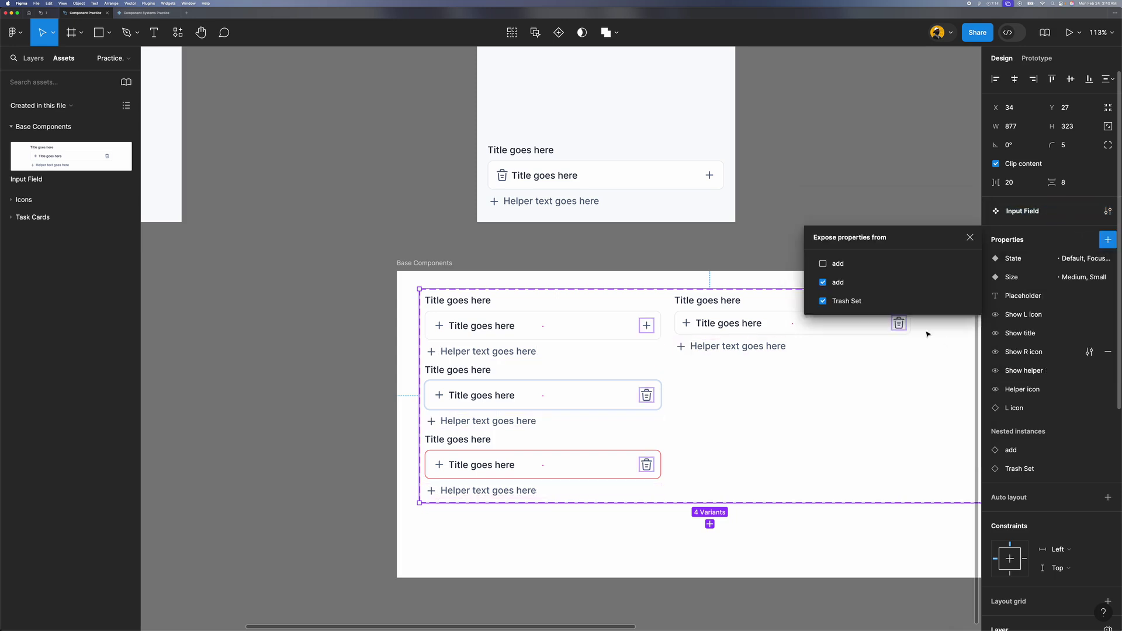
click(823, 264)
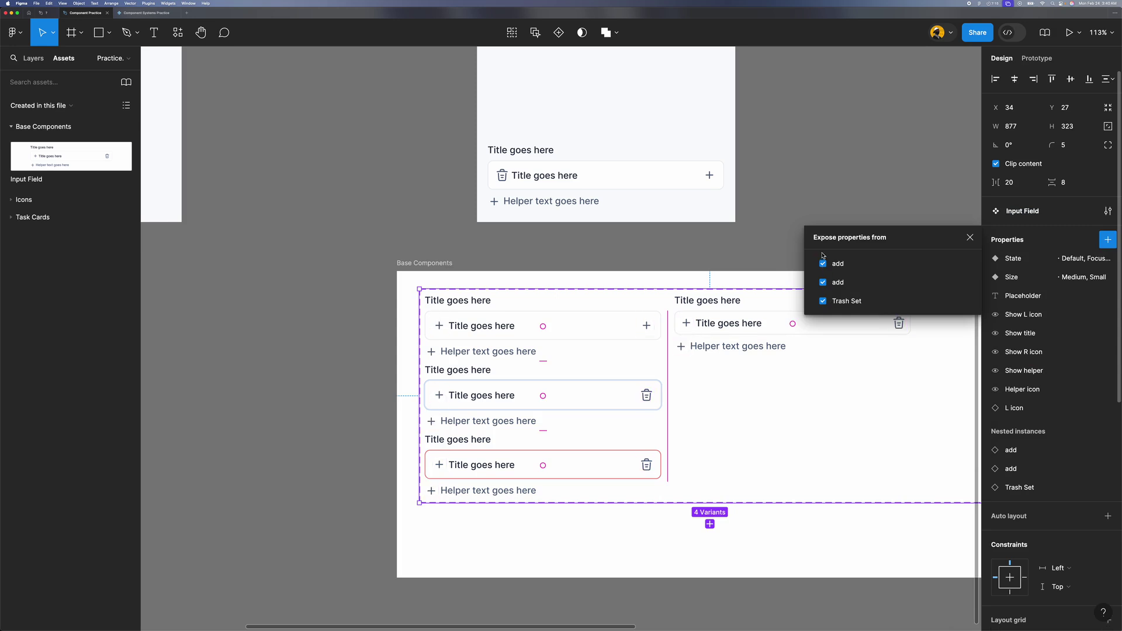
click(970, 238)
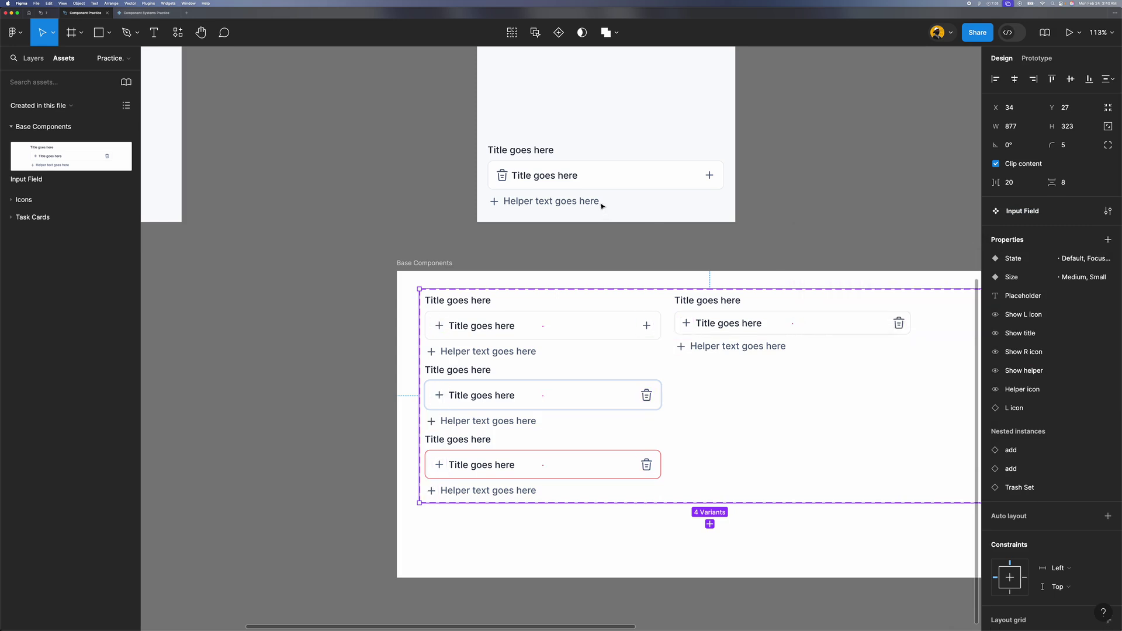
Step: Try the Duo-tone style on the test instance's left Trash Set icon, and set its Property 1 to Filled
click(584, 179)
scroll(1070, 414, down, 1)
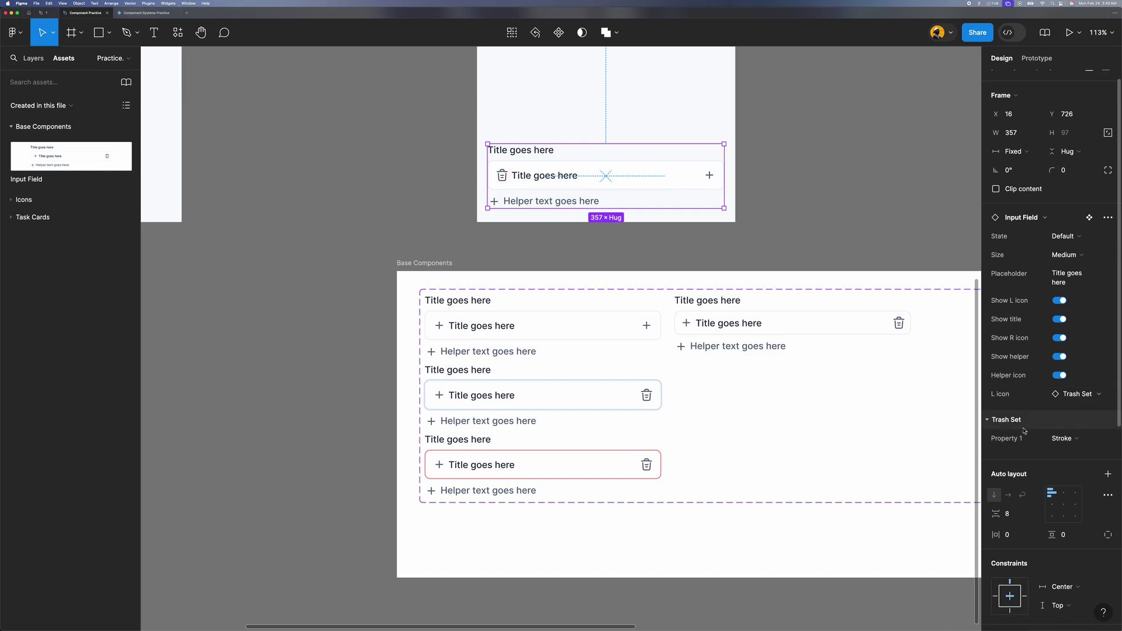
click(1061, 439)
click(1062, 453)
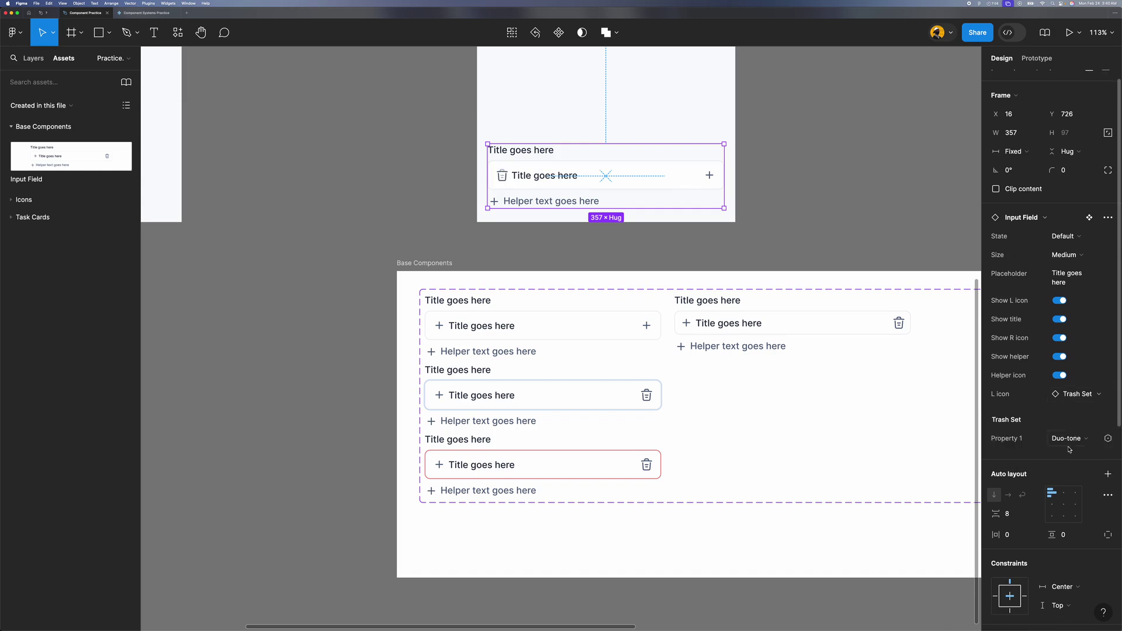
click(1074, 440)
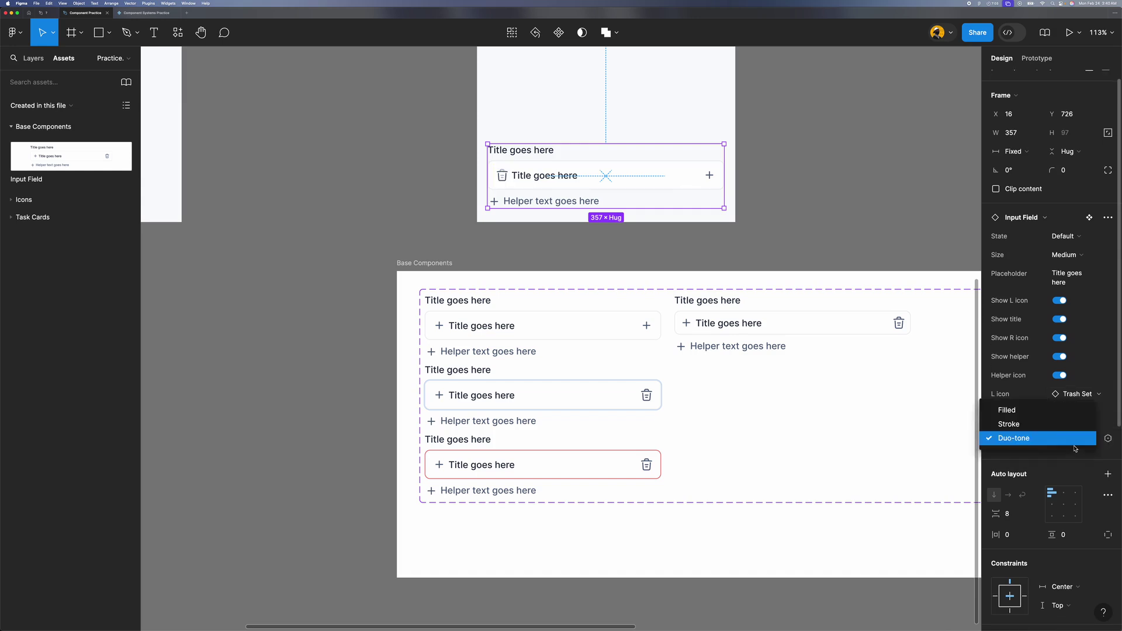
click(1045, 414)
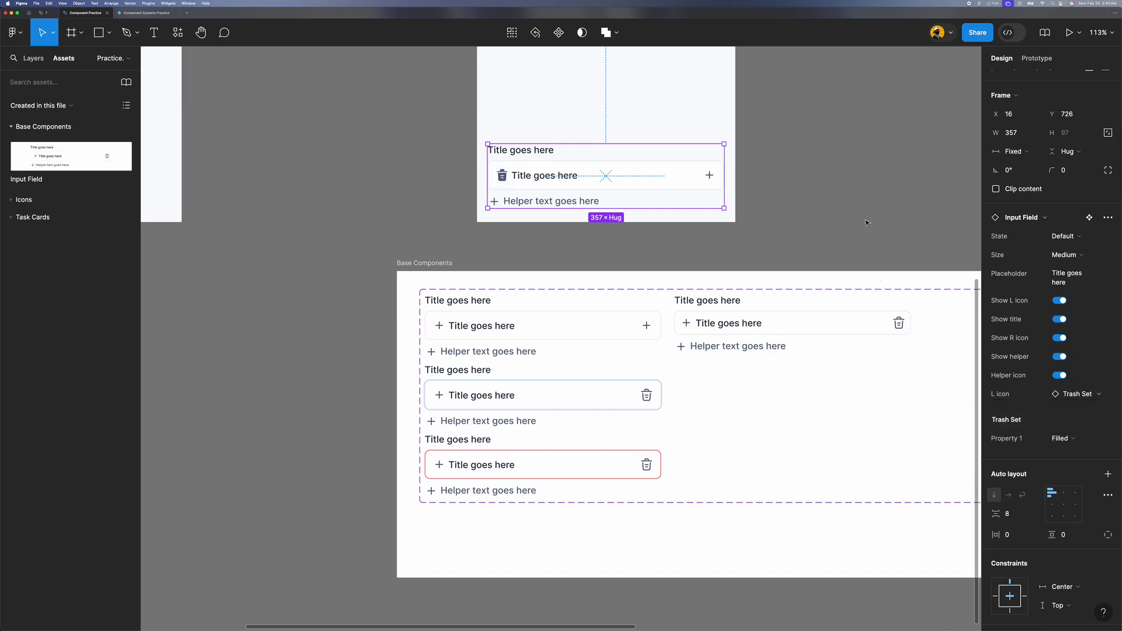
Step: Review the Input Field component set's properties and nested instances, and examine the Trash Set variants beside the single icons in the Icons frame
click(695, 290)
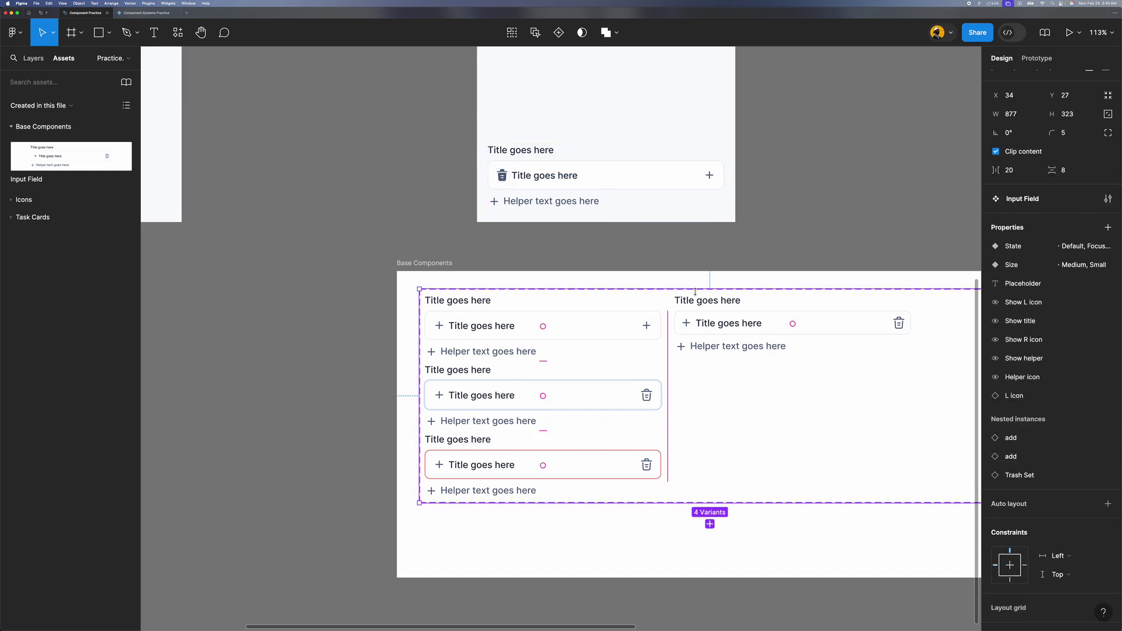
scroll(660, 312, down, 3)
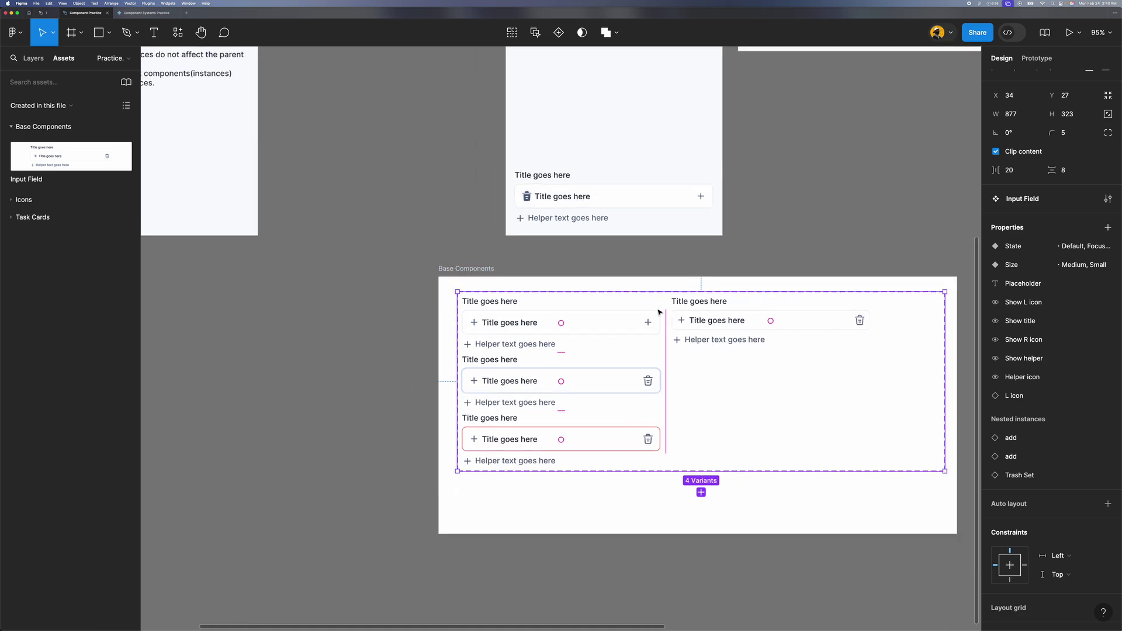
scroll(660, 312, up, 4)
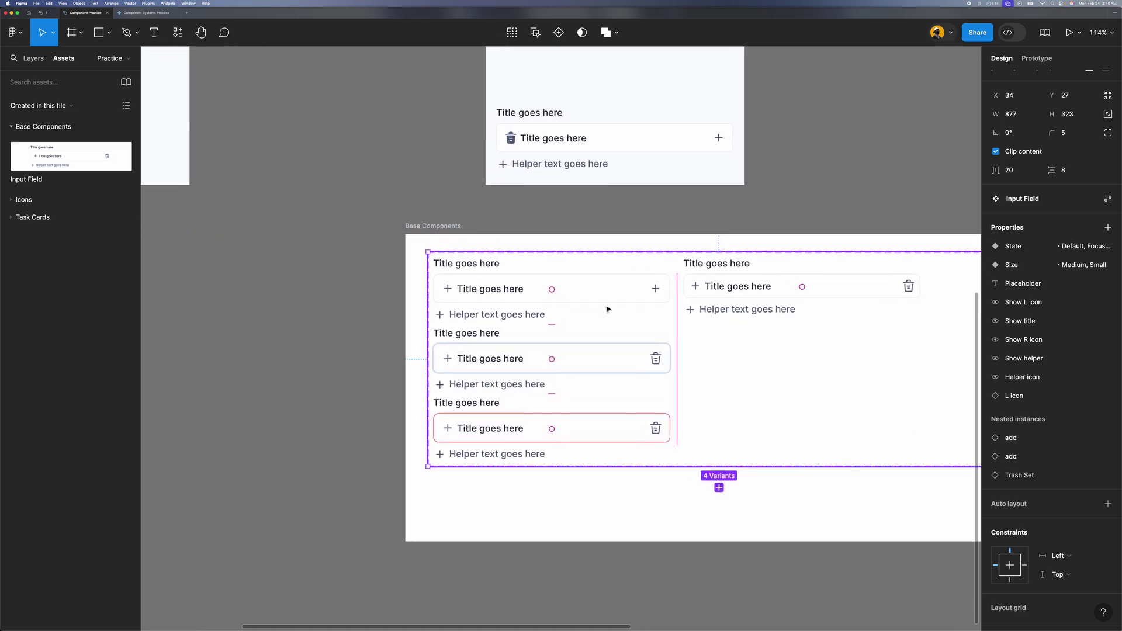
scroll(563, 313, down, 2)
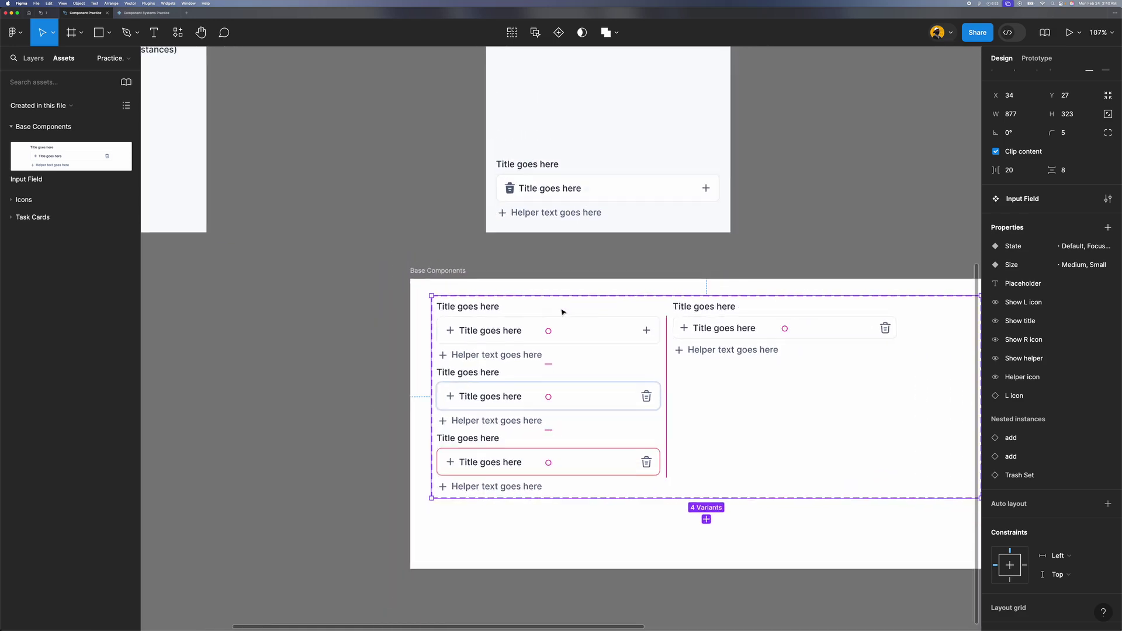
scroll(563, 312, up, 1)
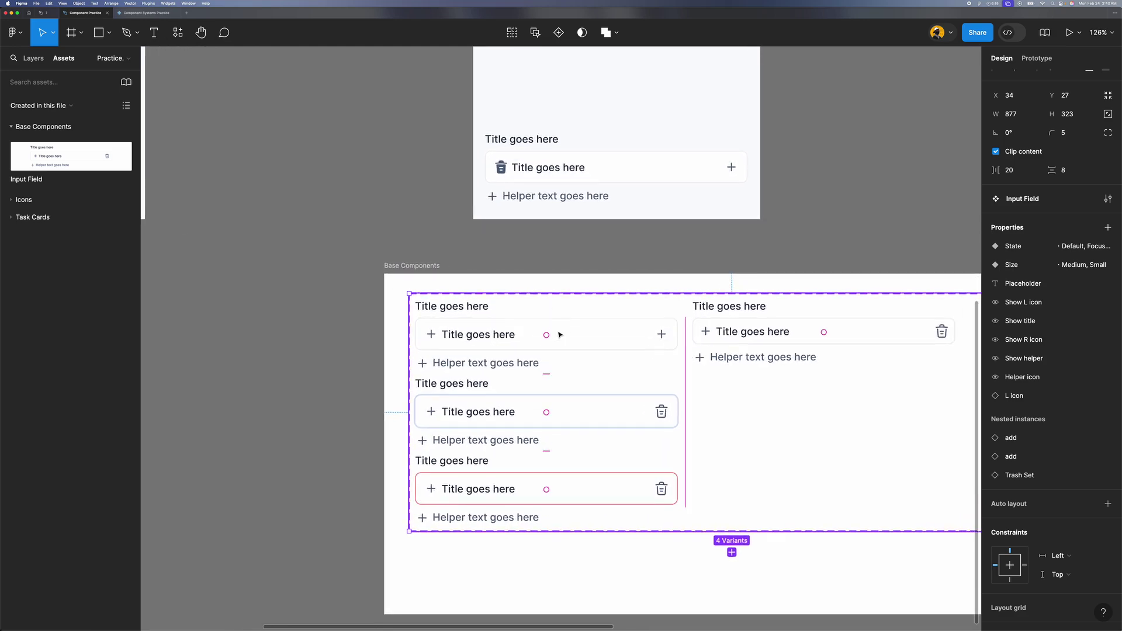
scroll(558, 333, down, 3)
scroll(556, 331, up, 5)
scroll(526, 327, right, 2)
scroll(522, 154, up, 1)
scroll(521, 155, up, 10)
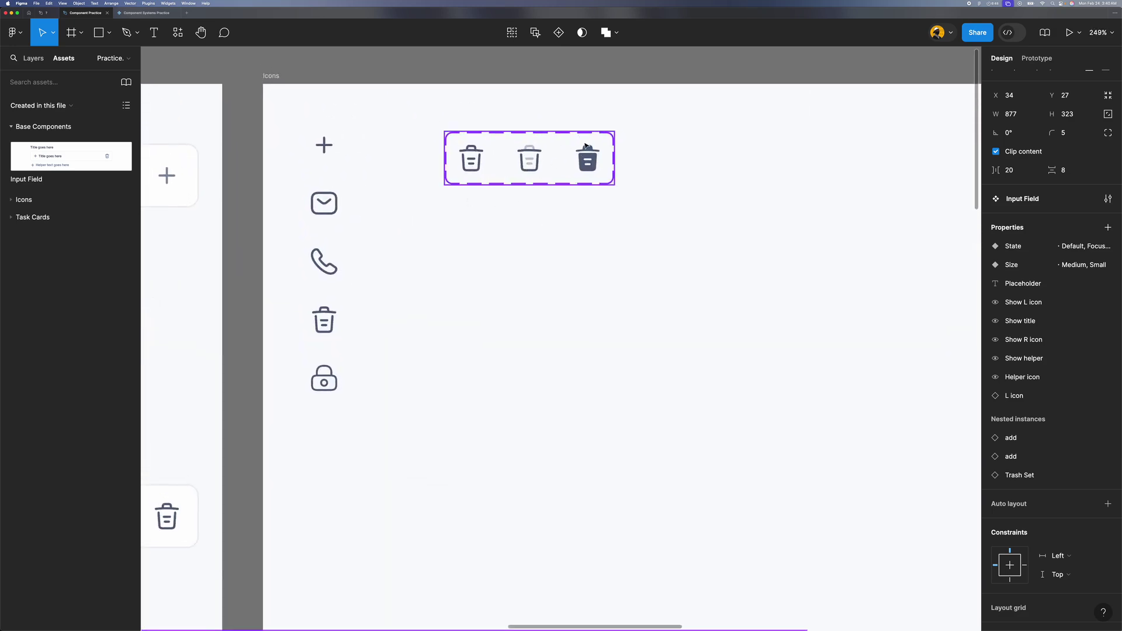
click(489, 140)
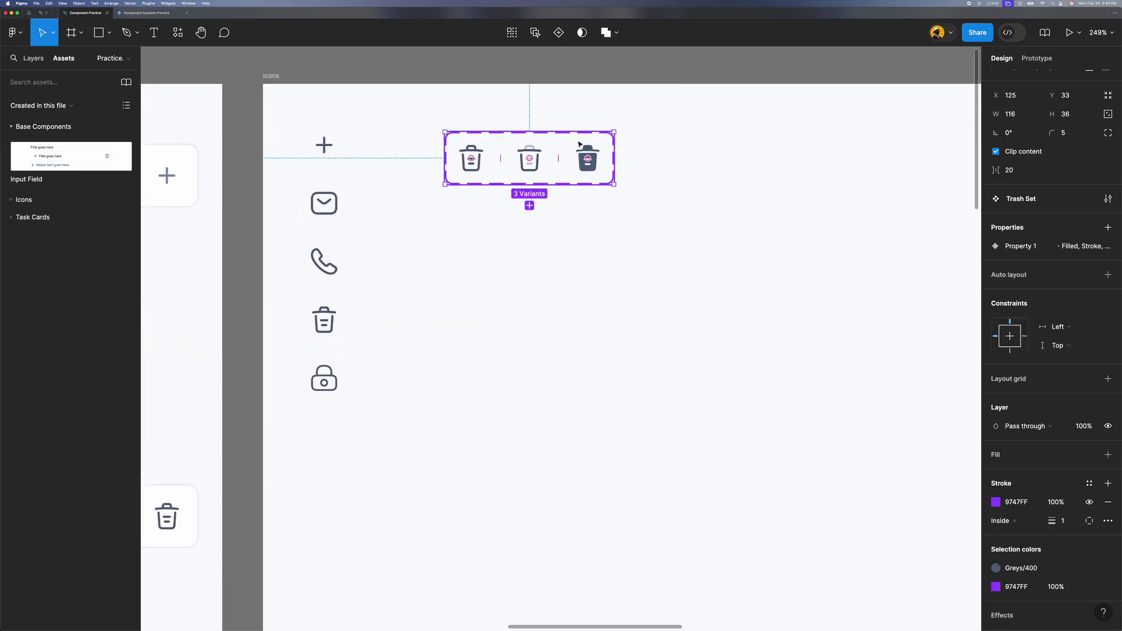
scroll(571, 198, down, 3)
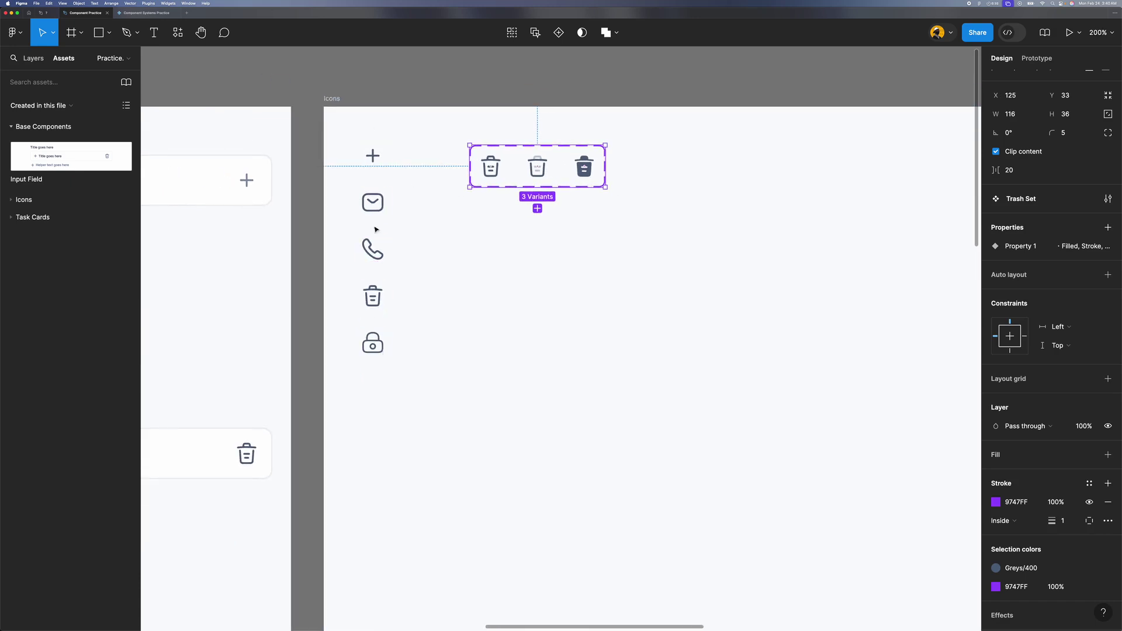
scroll(502, 152, up, 5)
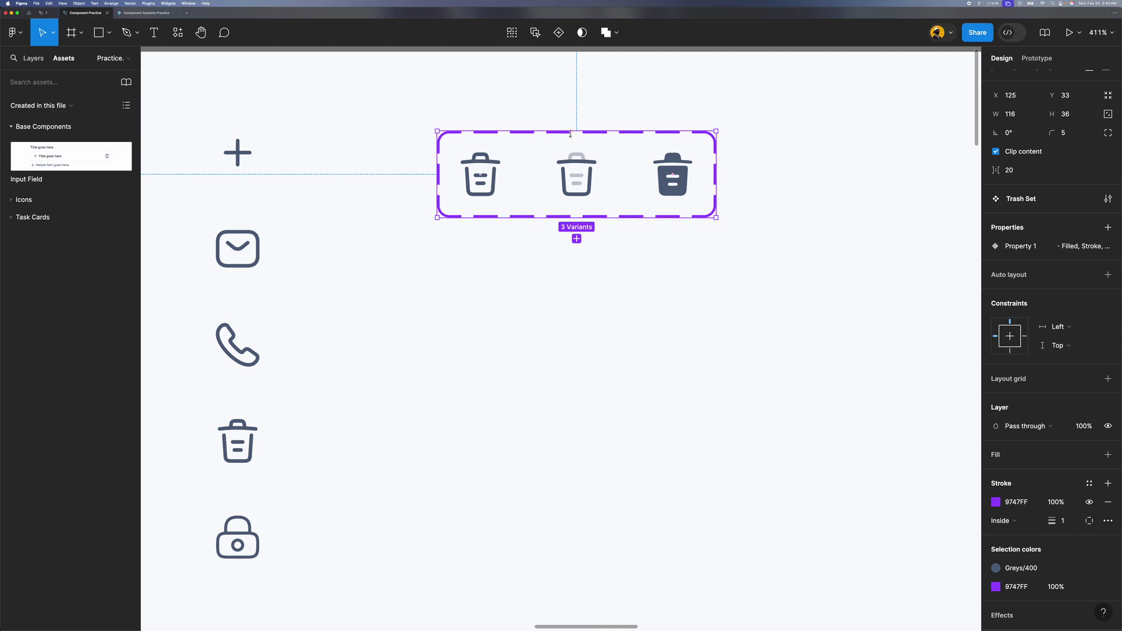
scroll(647, 314, down, 10)
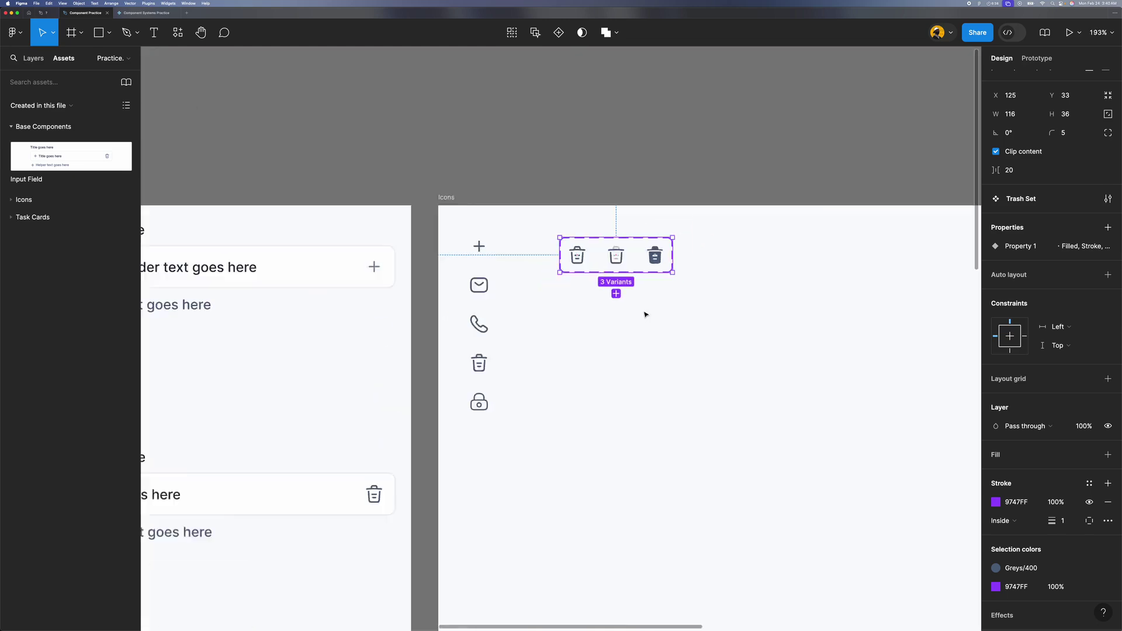
Step: Examine the Input Field component set and its listed properties in the Base Components frame
scroll(541, 355, up, 3)
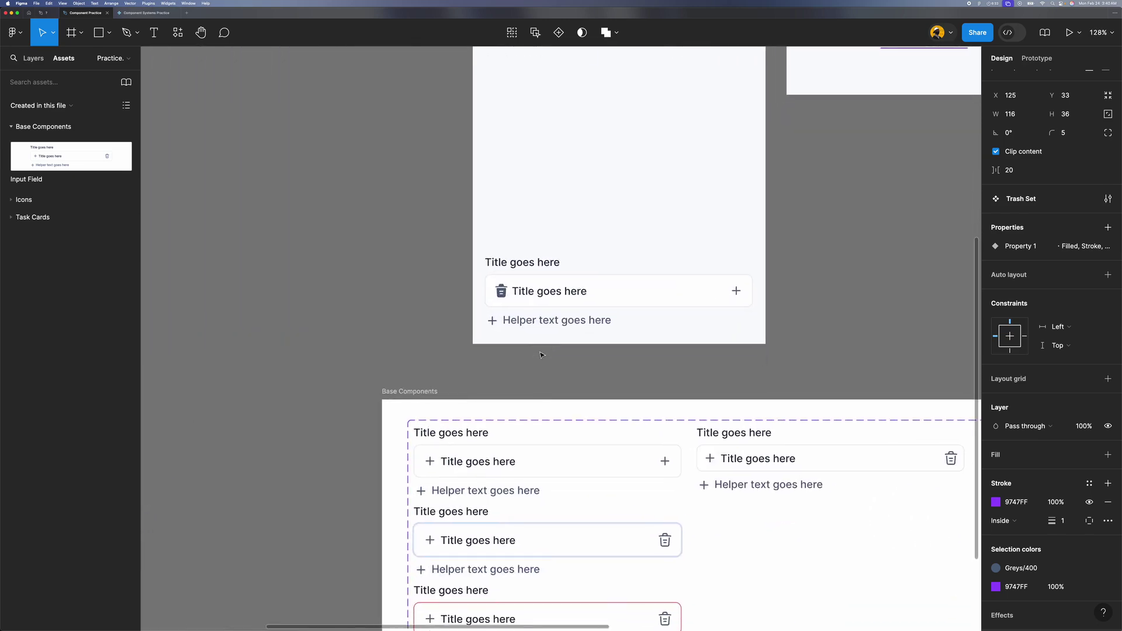
scroll(541, 354, down, 5)
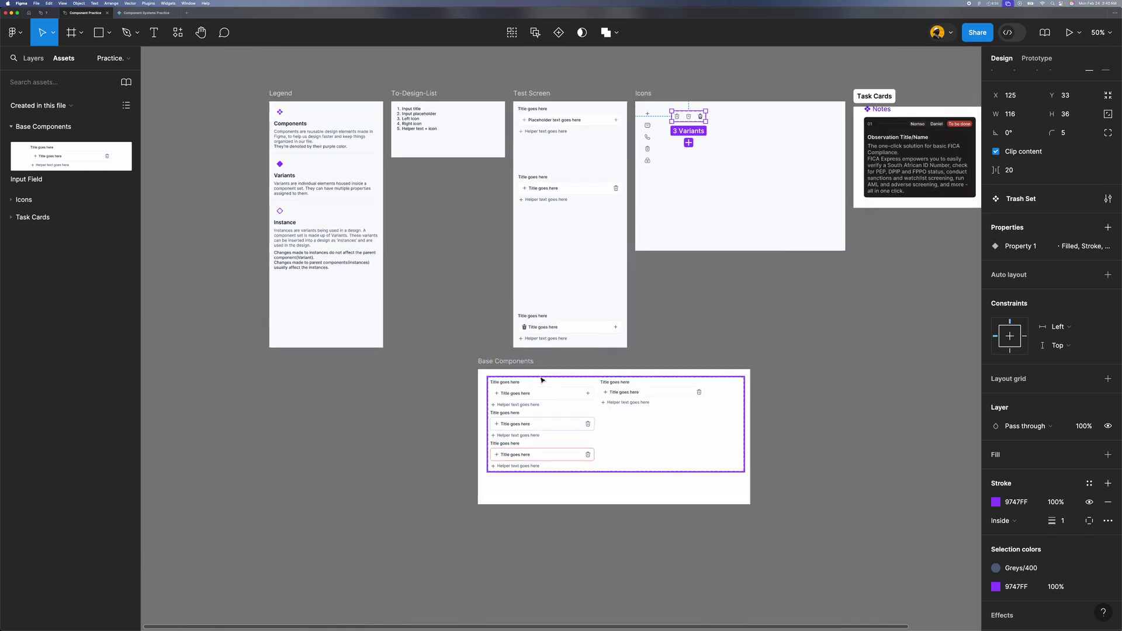
click(542, 380)
scroll(556, 369, up, 4)
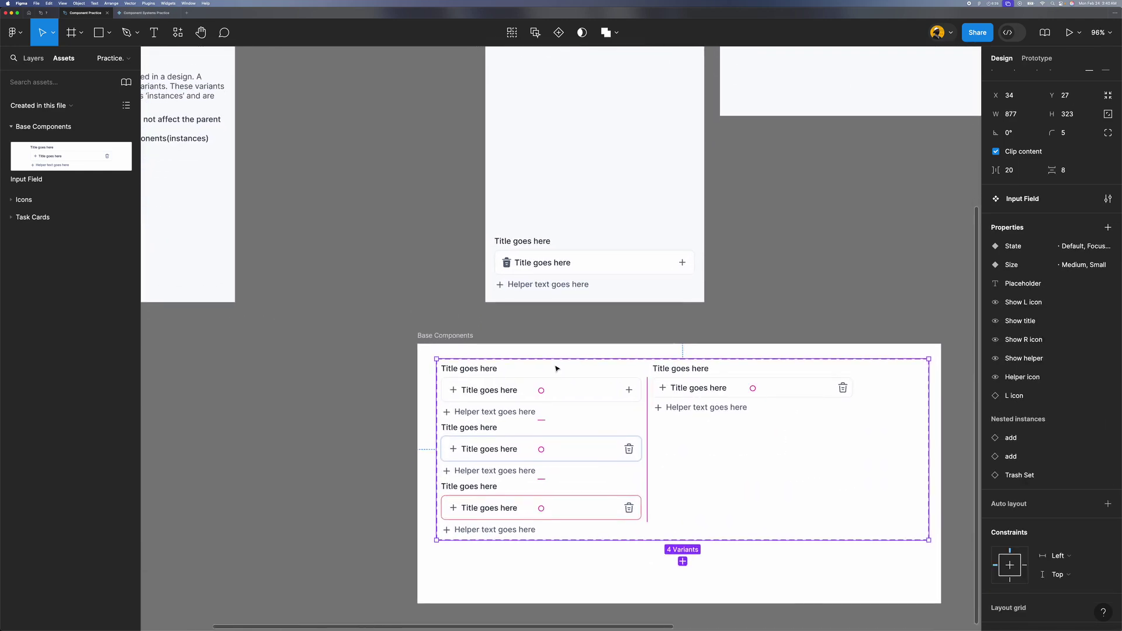
scroll(556, 369, down, 3)
scroll(556, 369, up, 2)
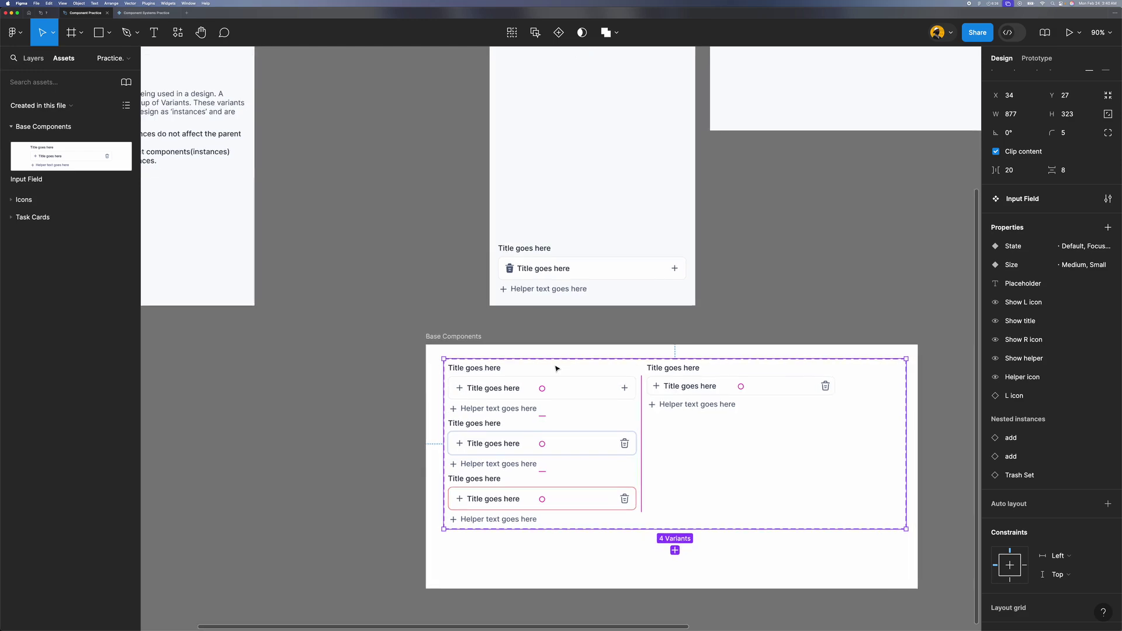
scroll(557, 369, down, 3)
scroll(560, 295, up, 5)
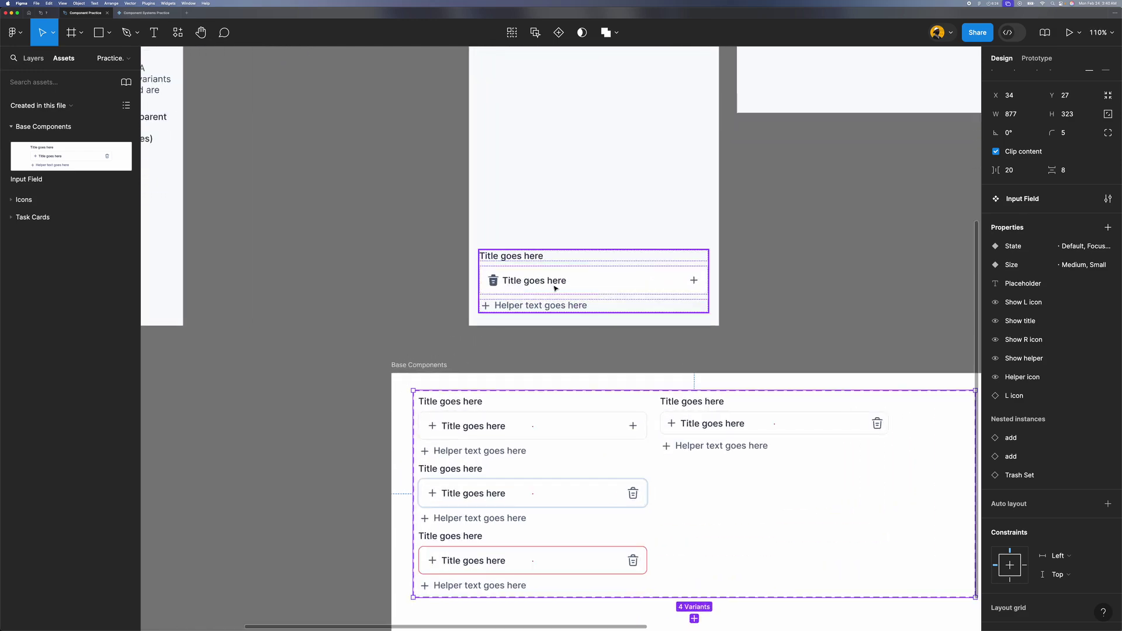
Step: Test hiding and showing the left icon on the lowest Test Screen instance, and swap its L icon to call
click(556, 289)
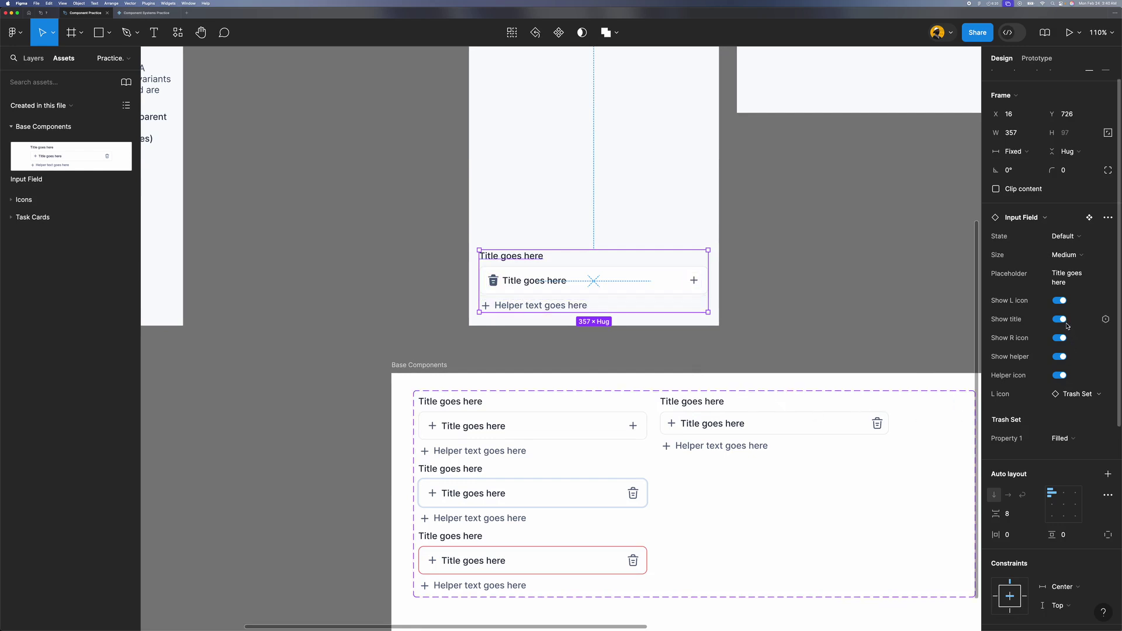
click(1060, 301)
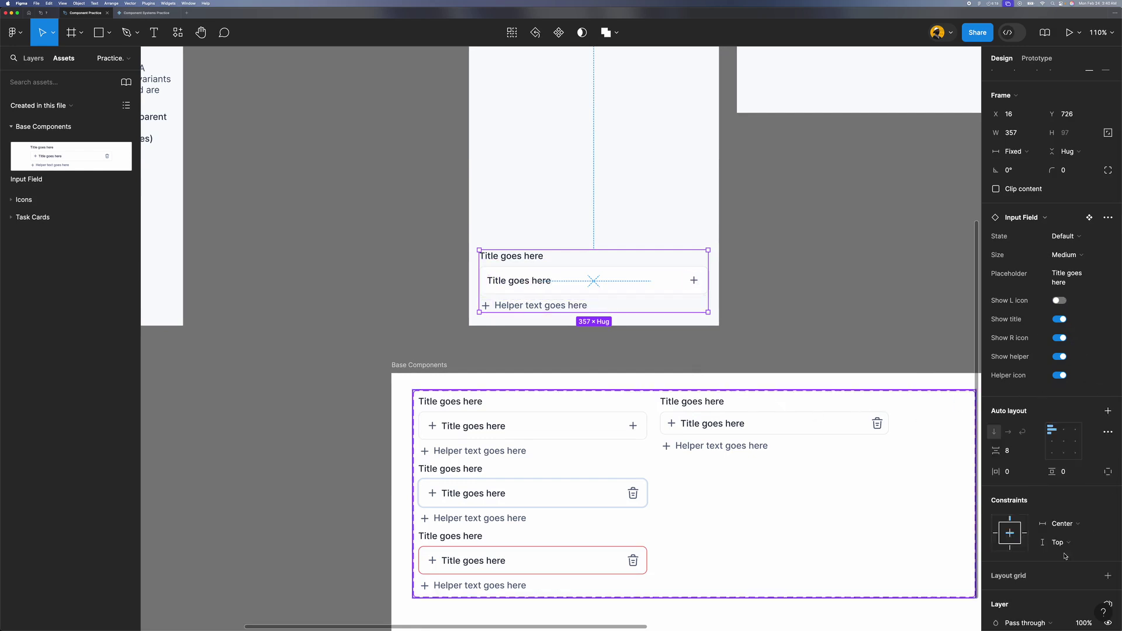
click(1060, 301)
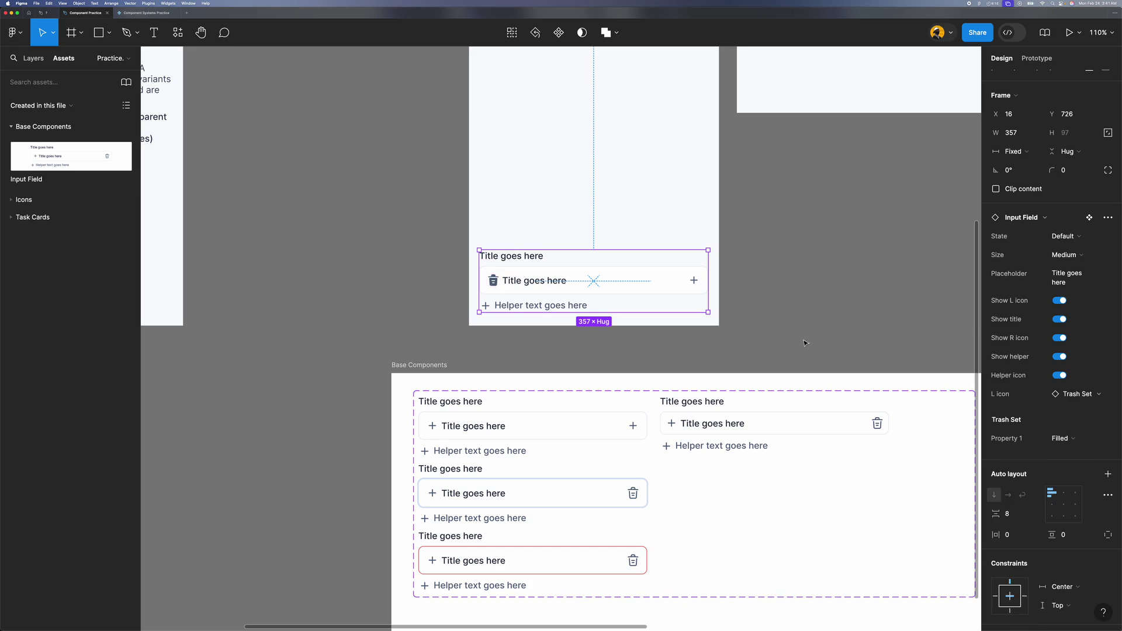
scroll(804, 343, down, 3)
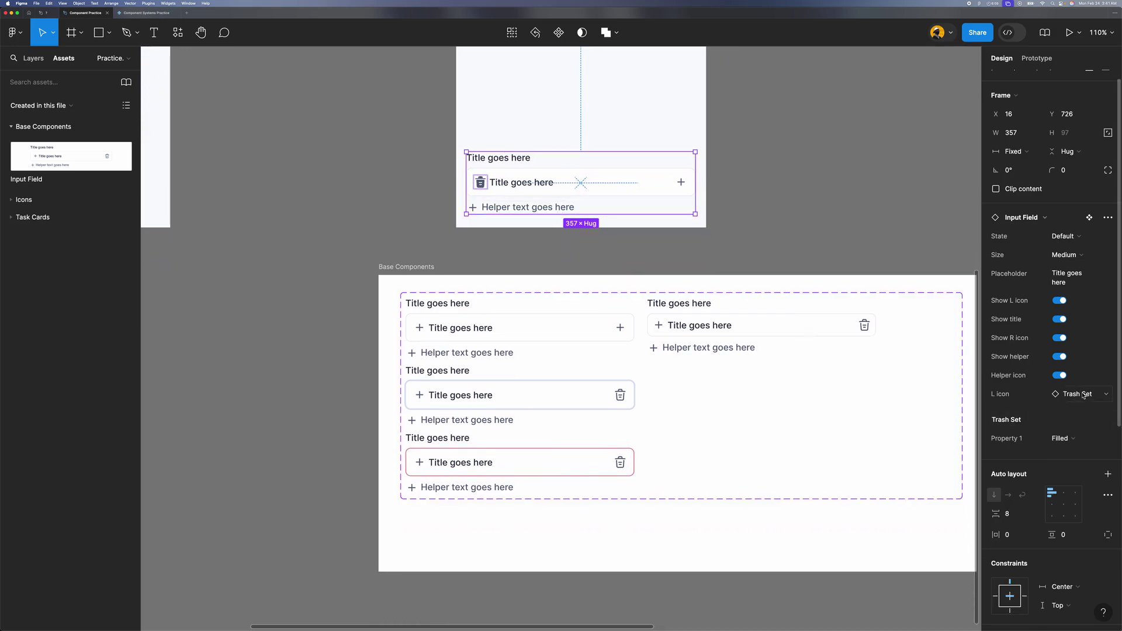
click(1080, 399)
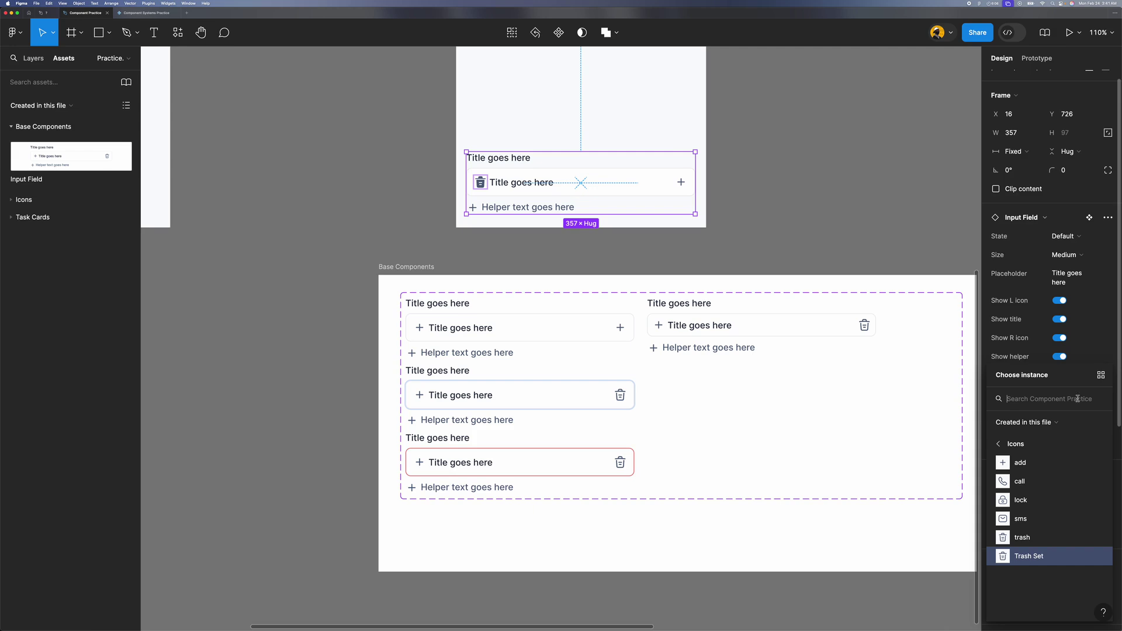
click(1034, 482)
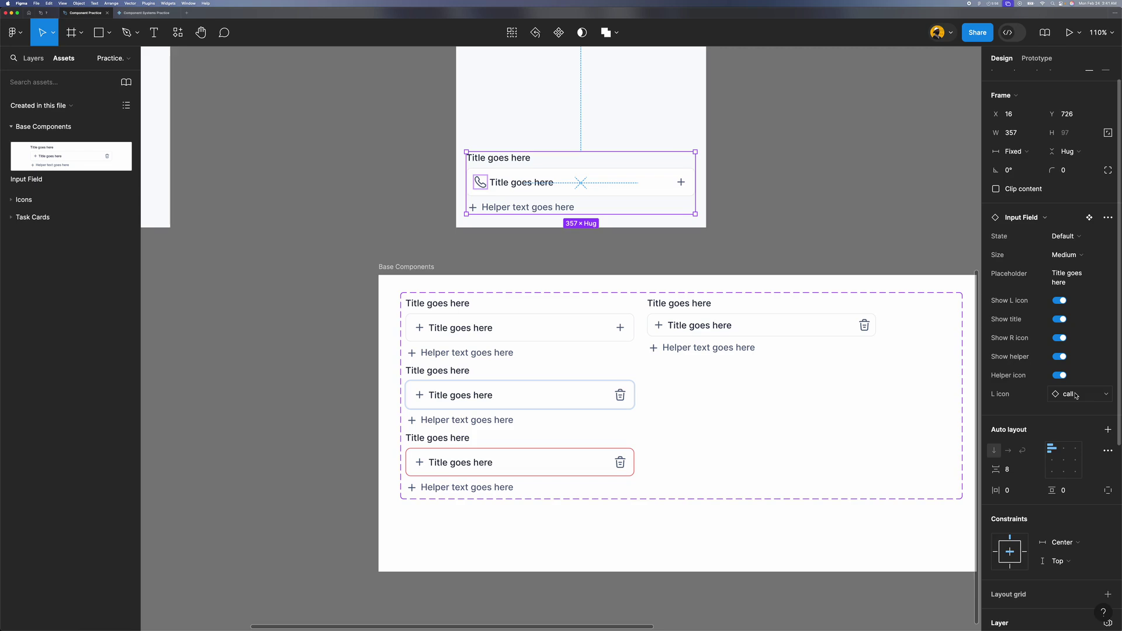
Step: Compare the Icons frame with the test instance, and inspect the right icon and placeholder text in the blue-outlined Input Field variant
scroll(762, 327, up, 10)
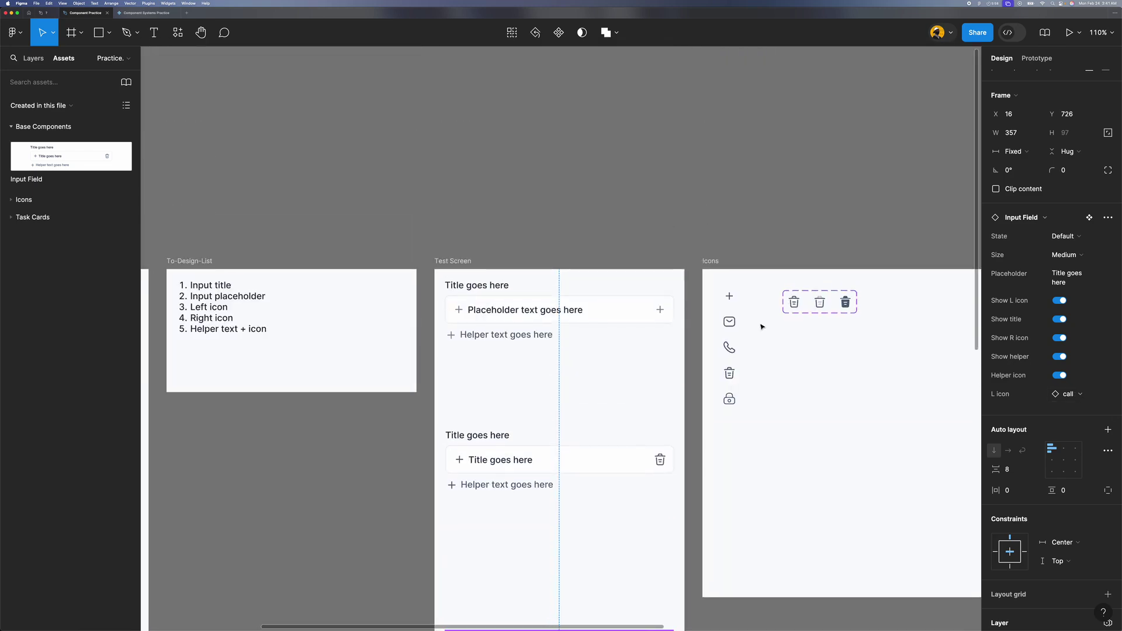
scroll(730, 360, down, 5)
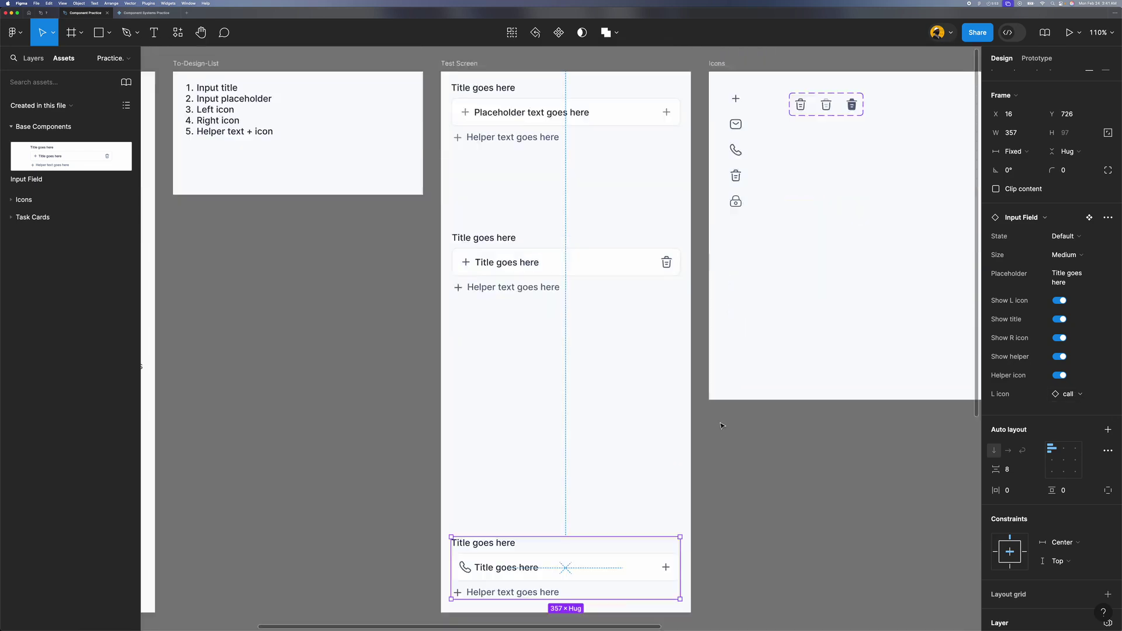
scroll(695, 343, down, 5)
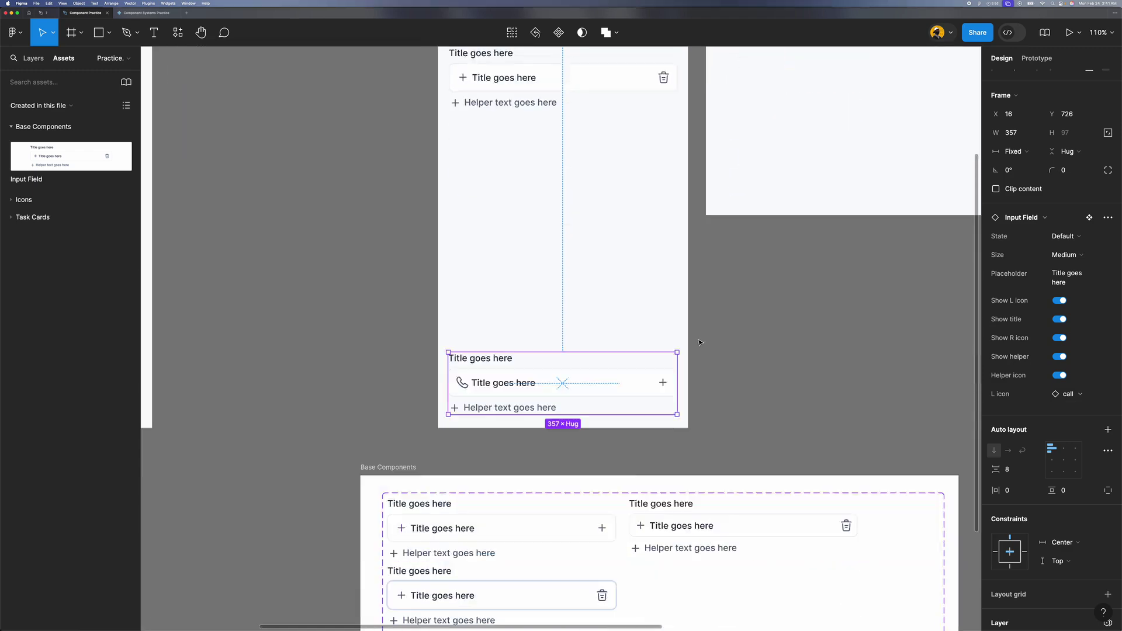
ctrl+scroll(532, 342, up, 2)
click(532, 343)
double_click(507, 341)
key(Escape)
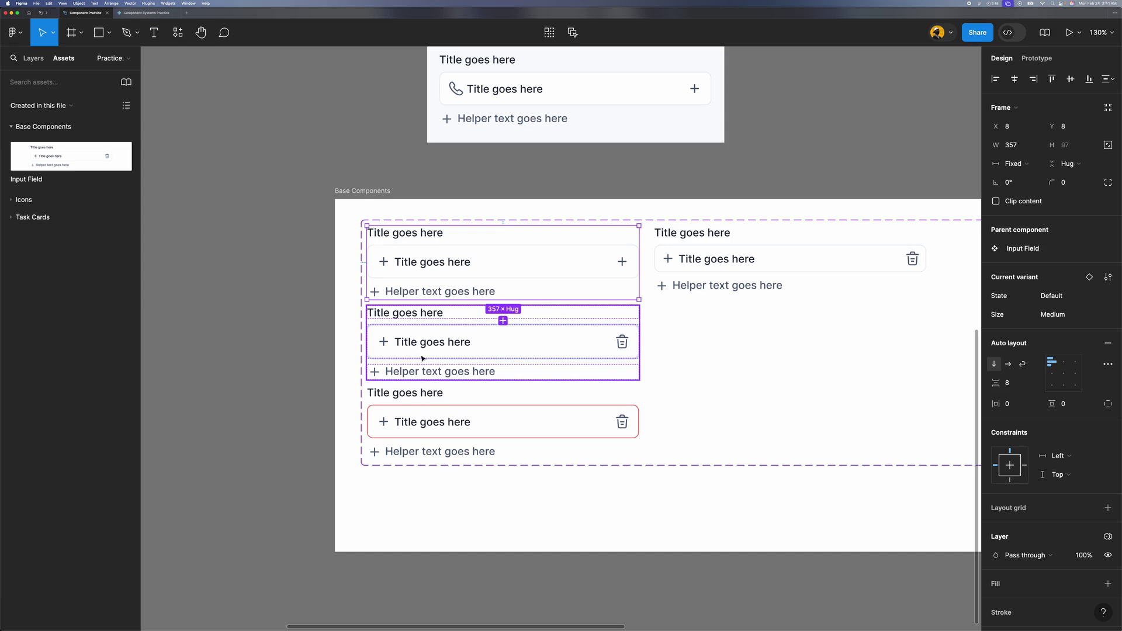
double_click(604, 344)
click(623, 344)
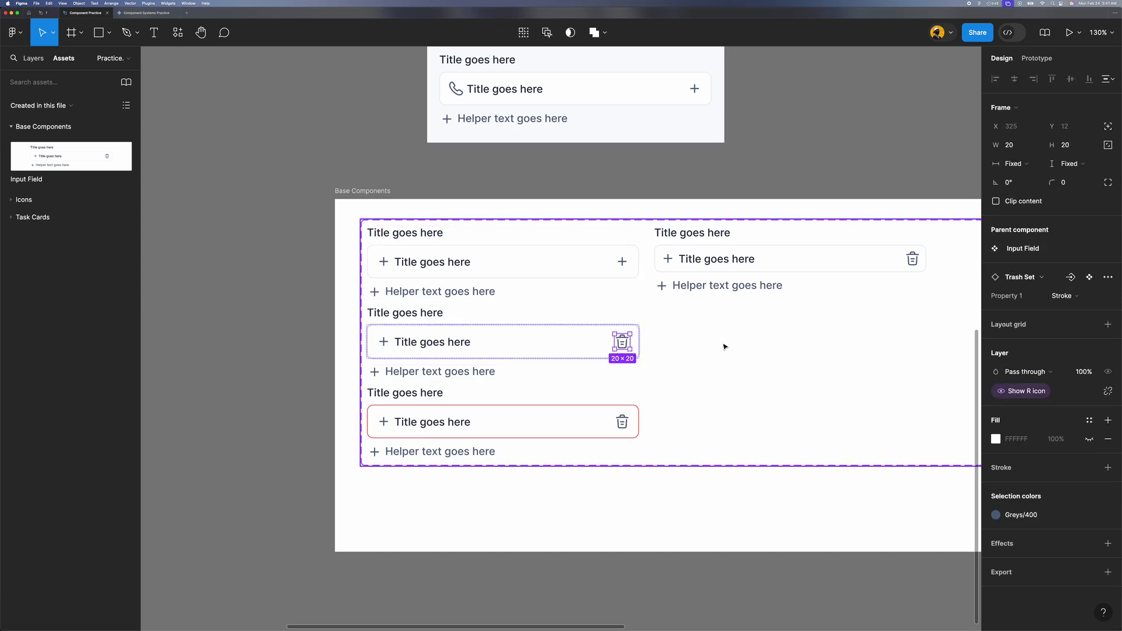
click(435, 345)
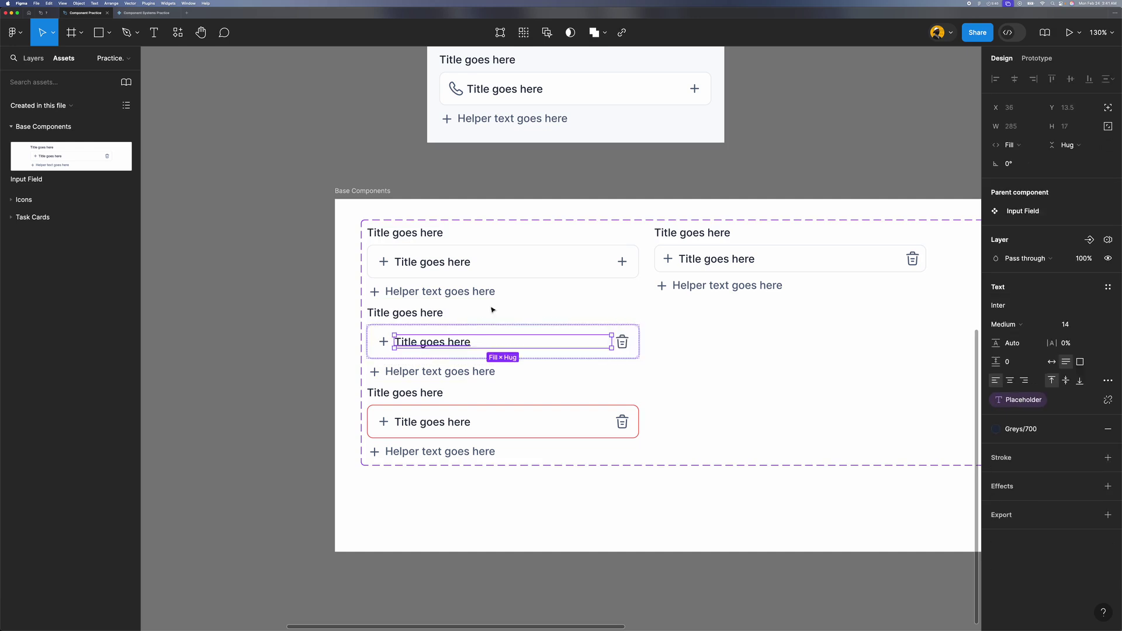
click(419, 275)
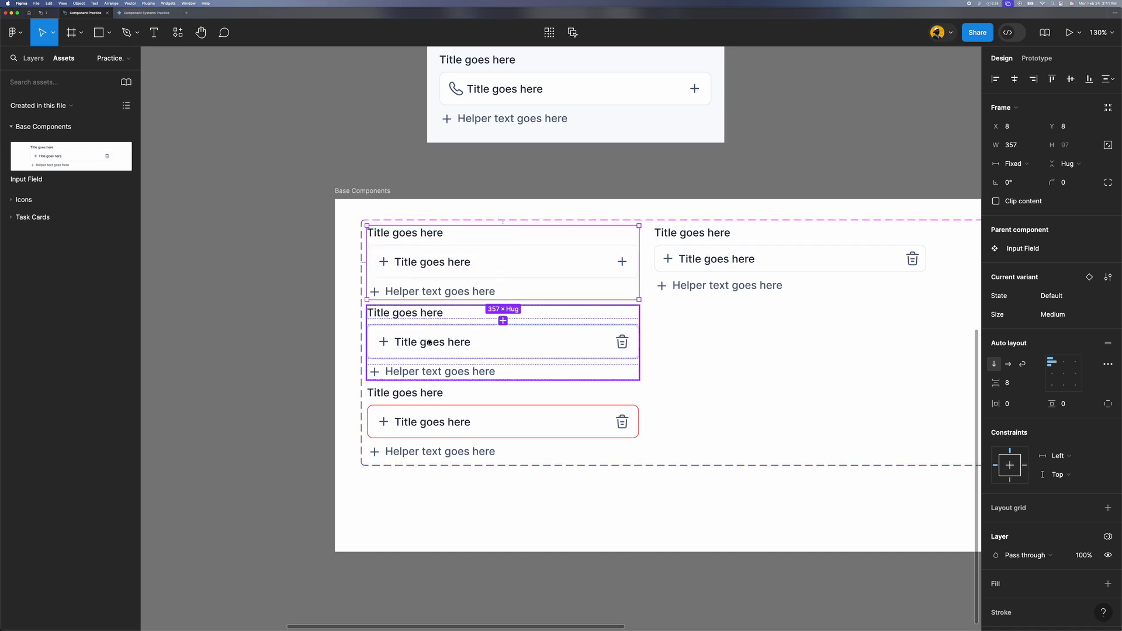
Step: Link the left add icon of the blue-outlined Input Field variant to the L icon property
click(404, 345)
click(384, 345)
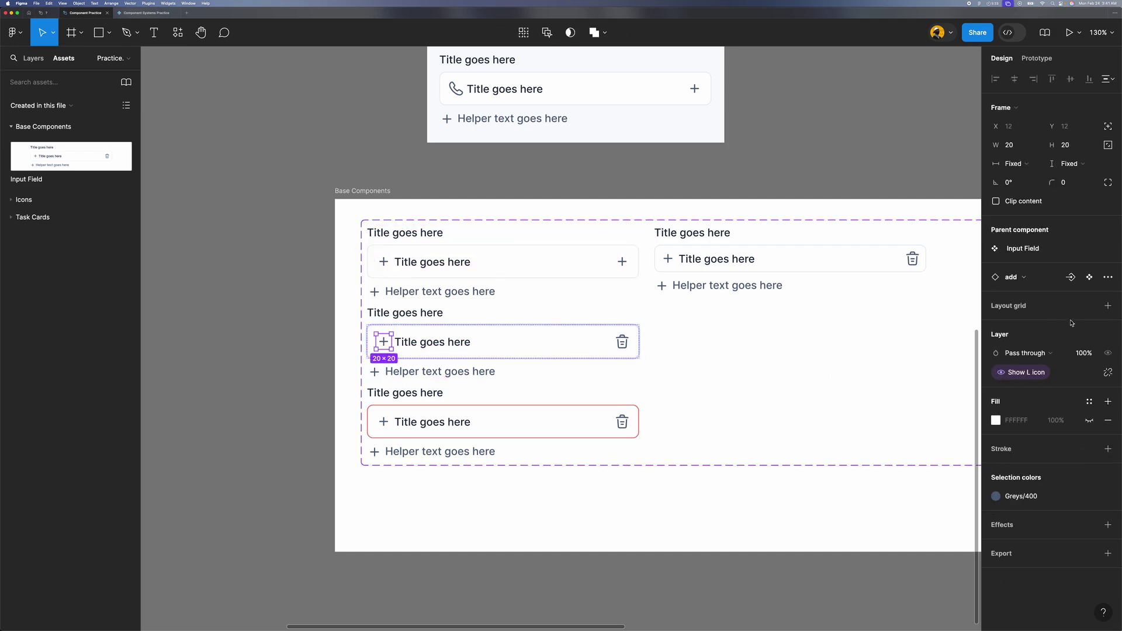
click(1070, 278)
click(1029, 301)
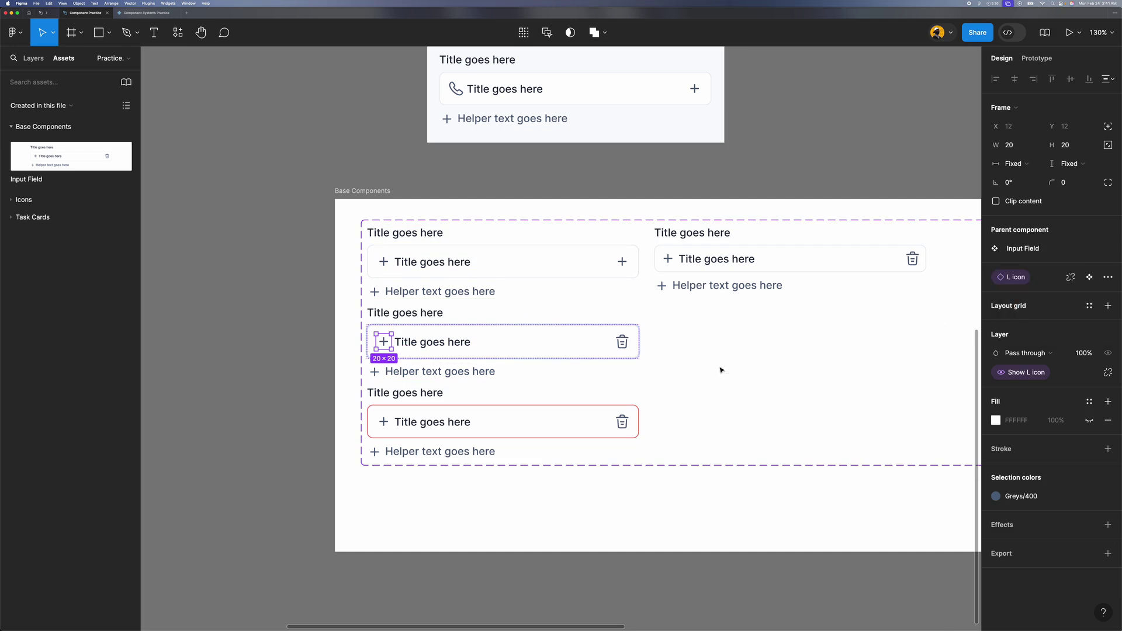
Step: Link the left add icon of the red-outlined Input Field variant to the L icon property
click(428, 427)
click(428, 426)
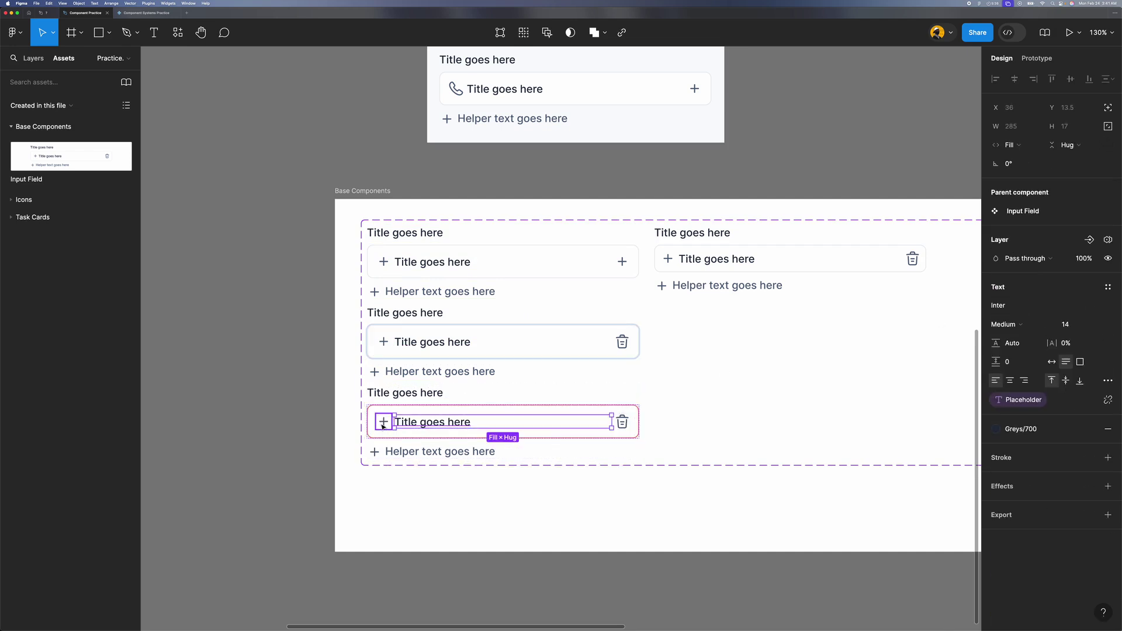
click(385, 422)
click(1070, 279)
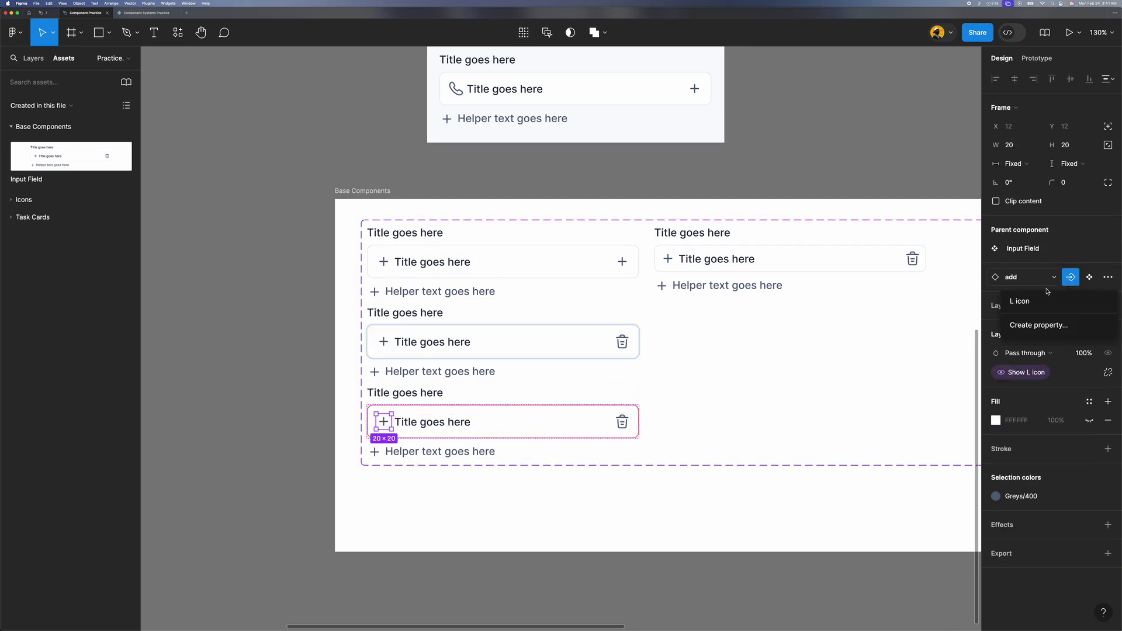
click(1029, 300)
Step: Link the left add icon of the Small Input Field variant to the L icon property
click(727, 242)
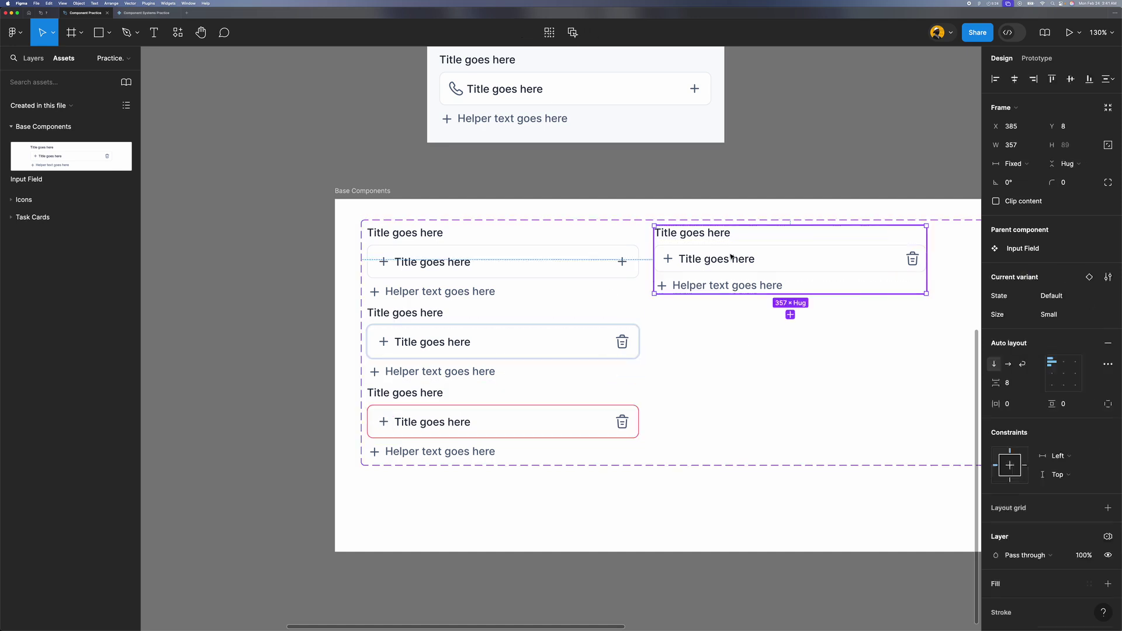
click(726, 261)
click(668, 259)
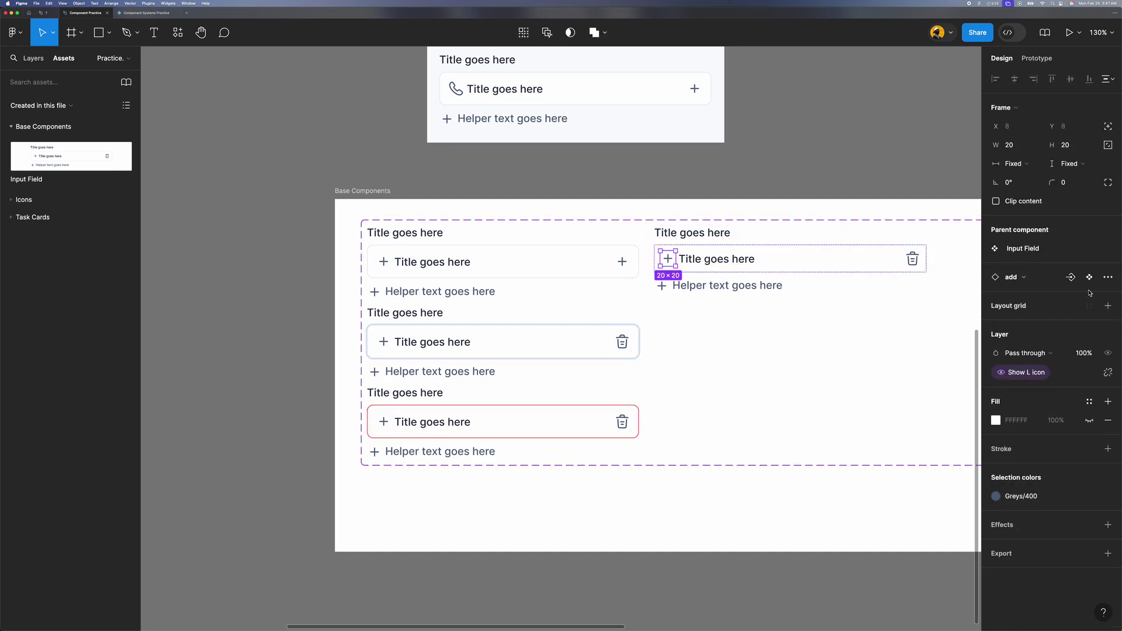
click(1071, 277)
click(1025, 300)
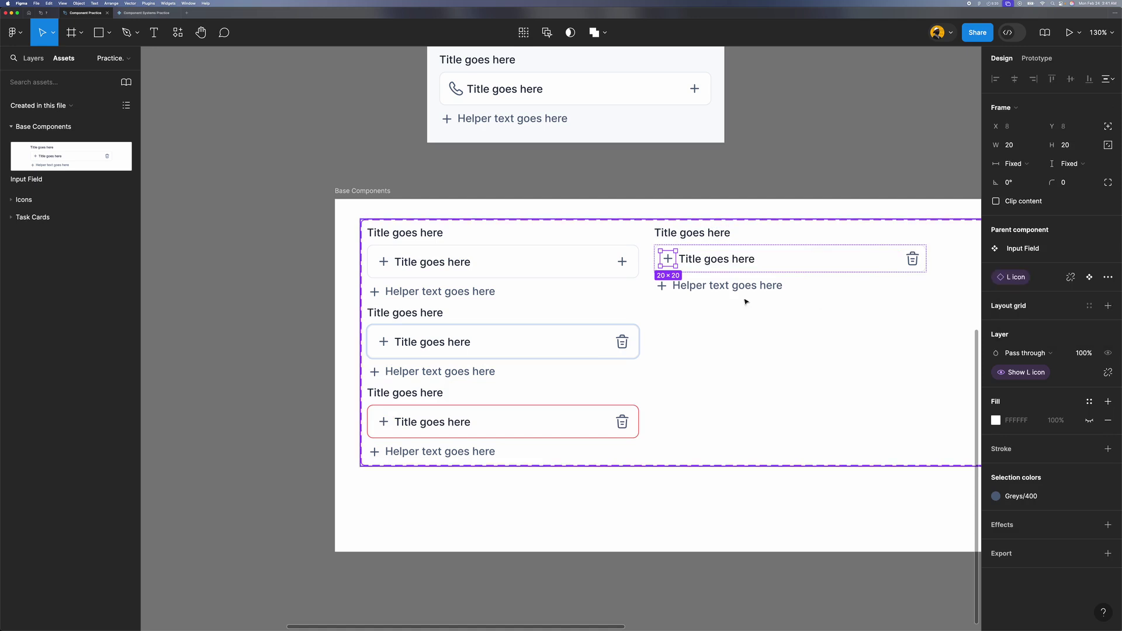
Step: Create an instance swap property named R icon from the right add icon of the Default Medium variant
click(496, 270)
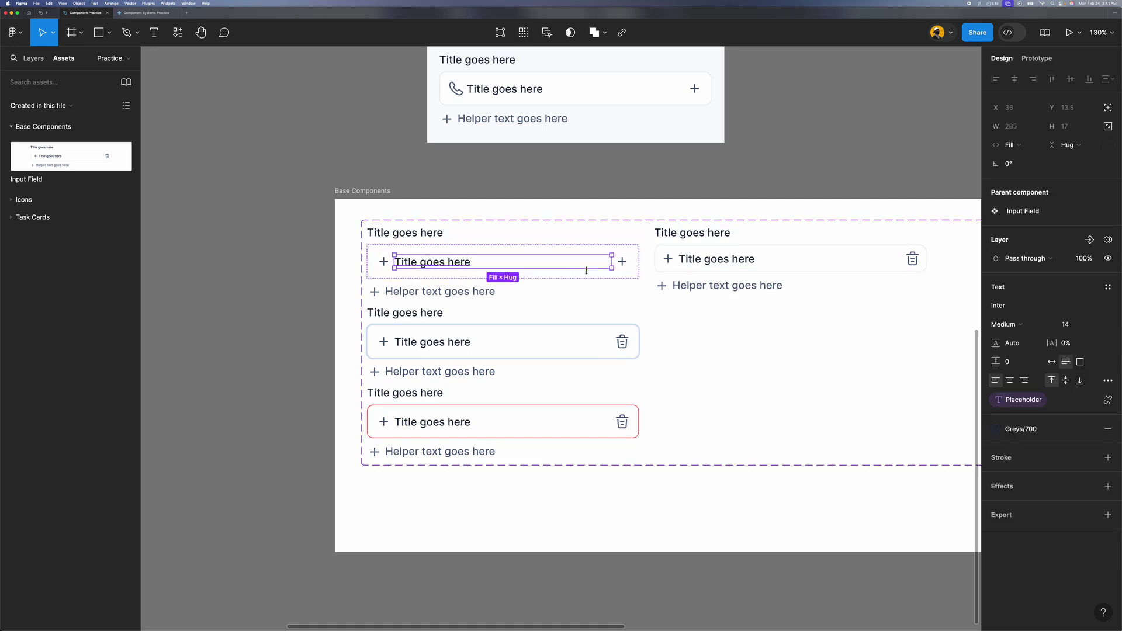
click(622, 261)
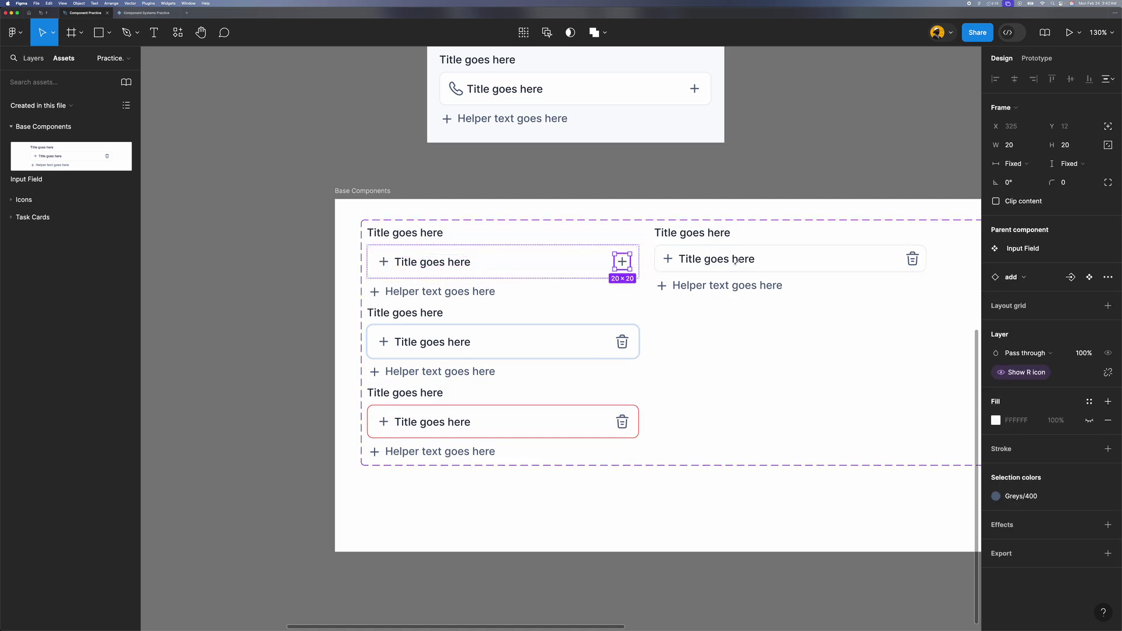
click(1075, 280)
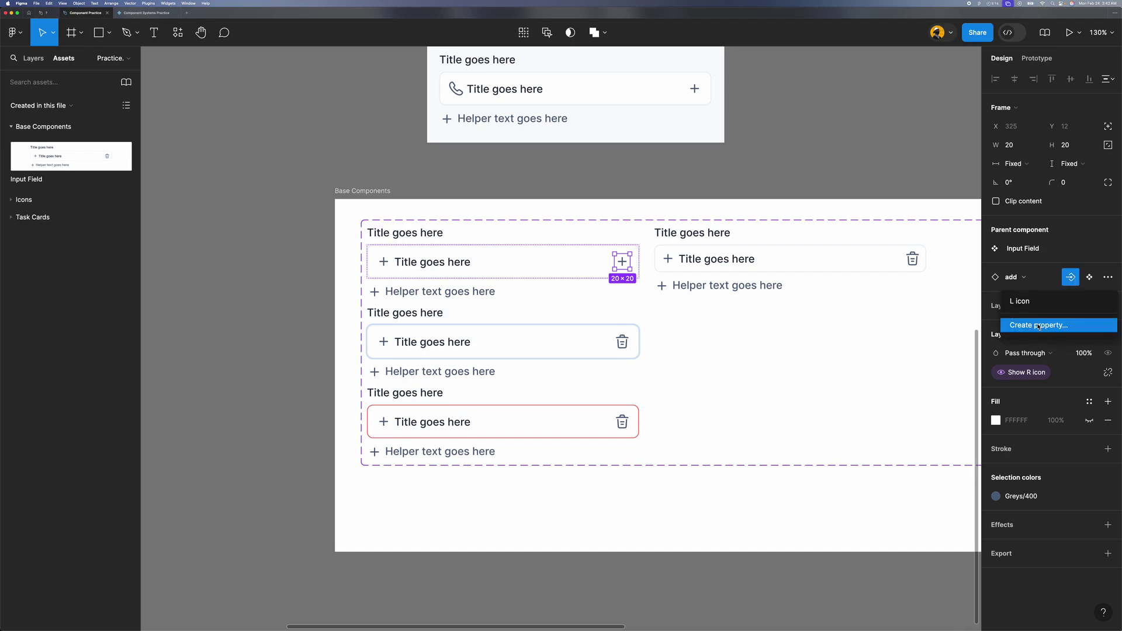
click(1039, 325)
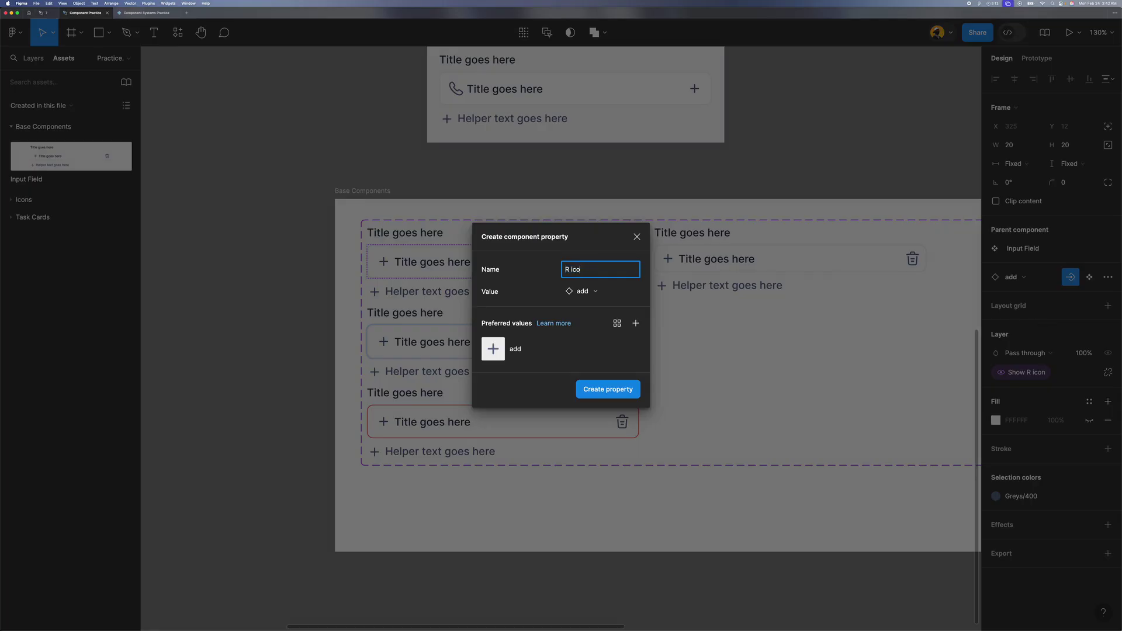
key(Return)
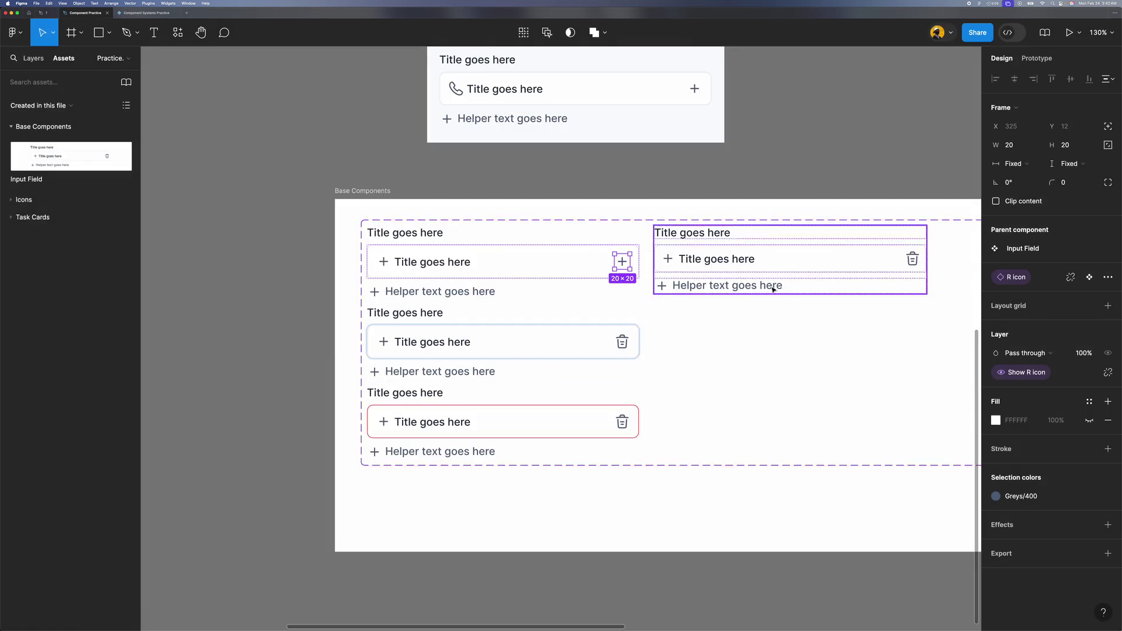
Step: Link the right Trash Set icons of the blue-outlined and red-outlined variants to the R icon property
click(622, 341)
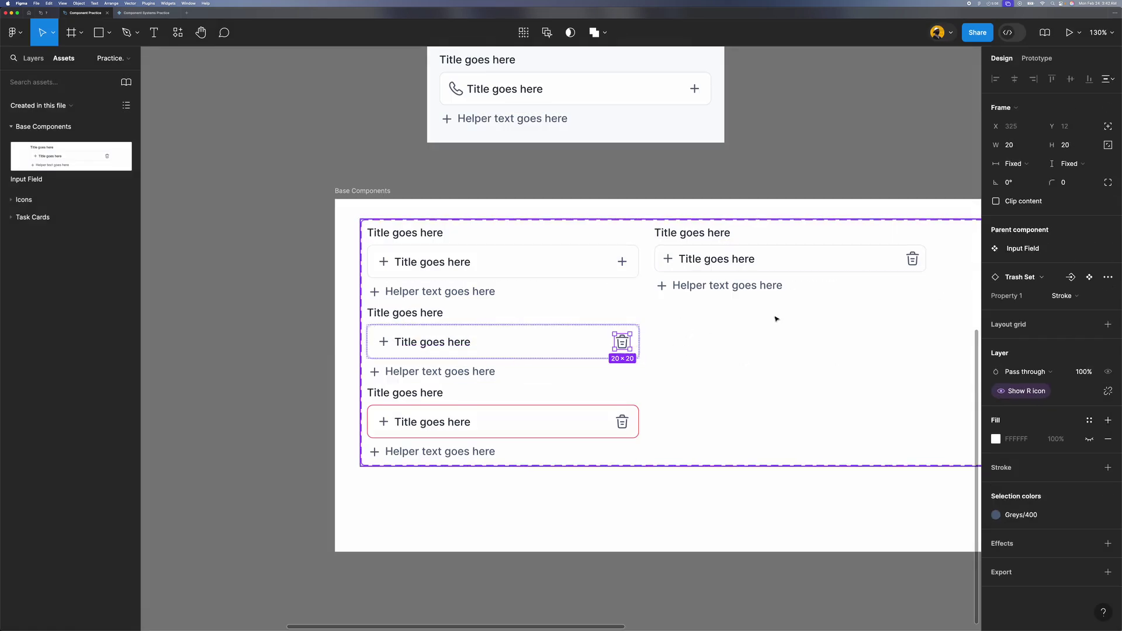
click(1071, 277)
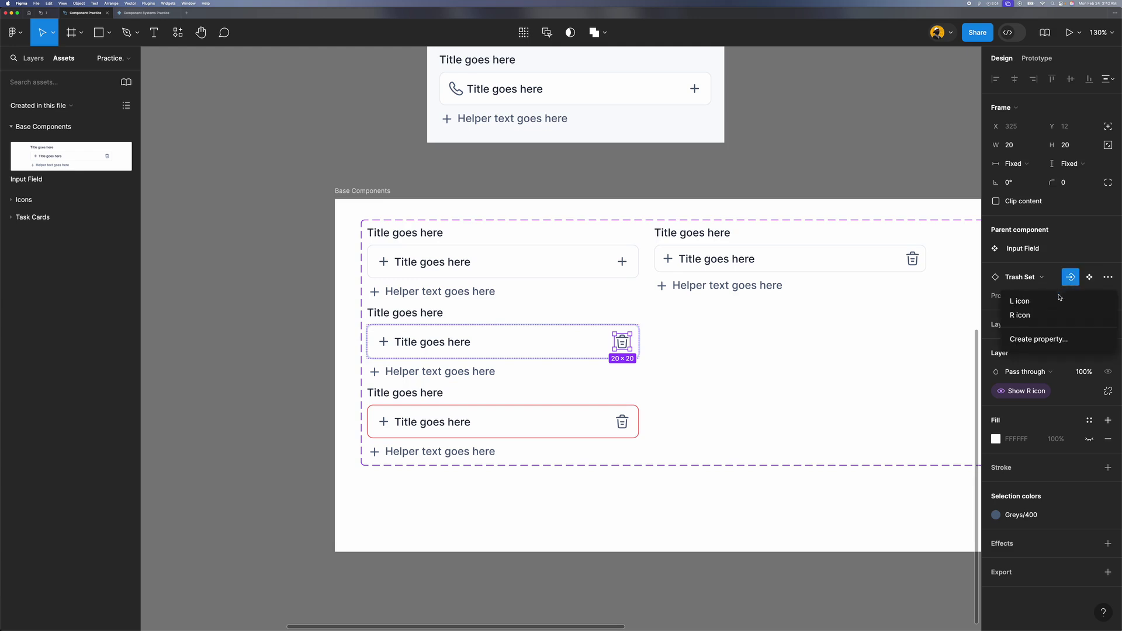
click(1017, 310)
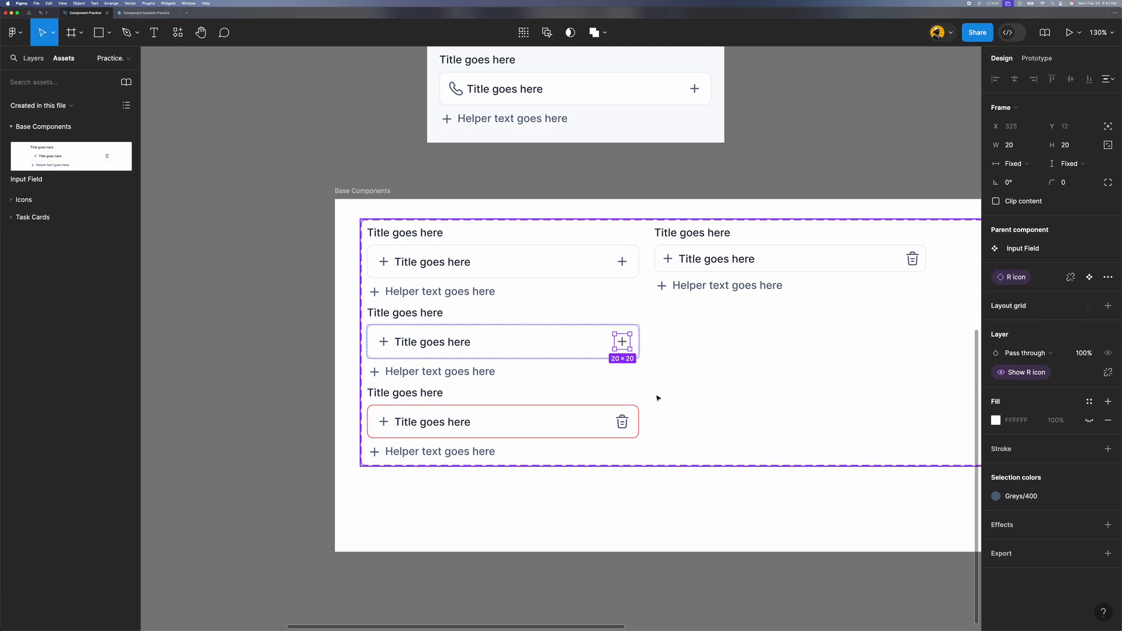
click(625, 422)
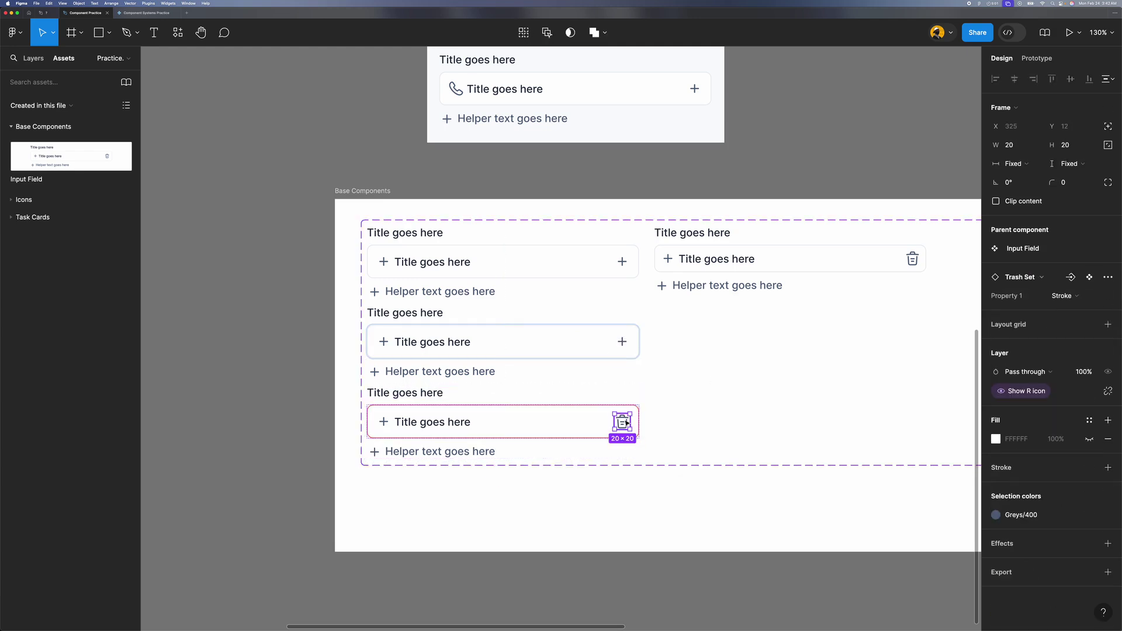
click(1071, 277)
click(1051, 316)
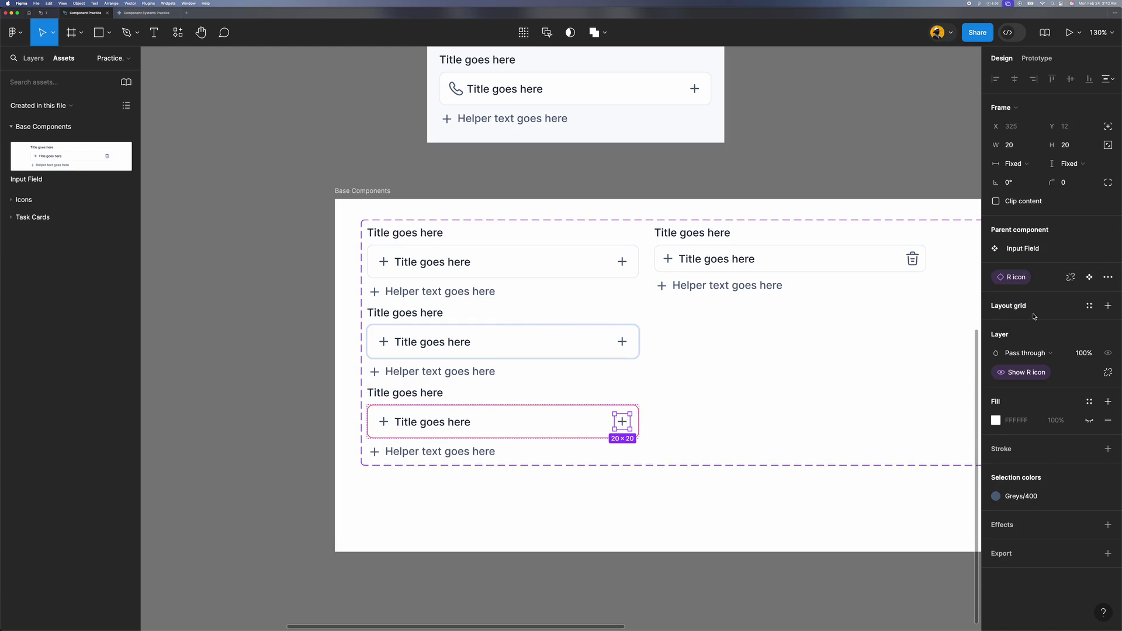
Step: Link the right Trash Set icon of the Small Input Field variant to the R icon property
click(706, 262)
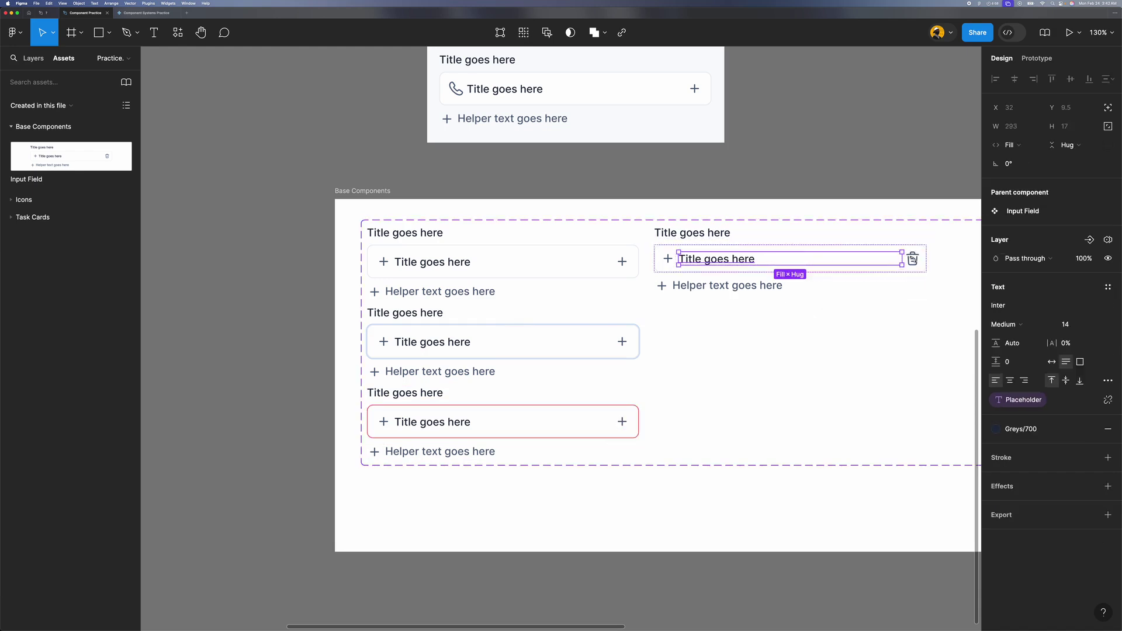
click(915, 261)
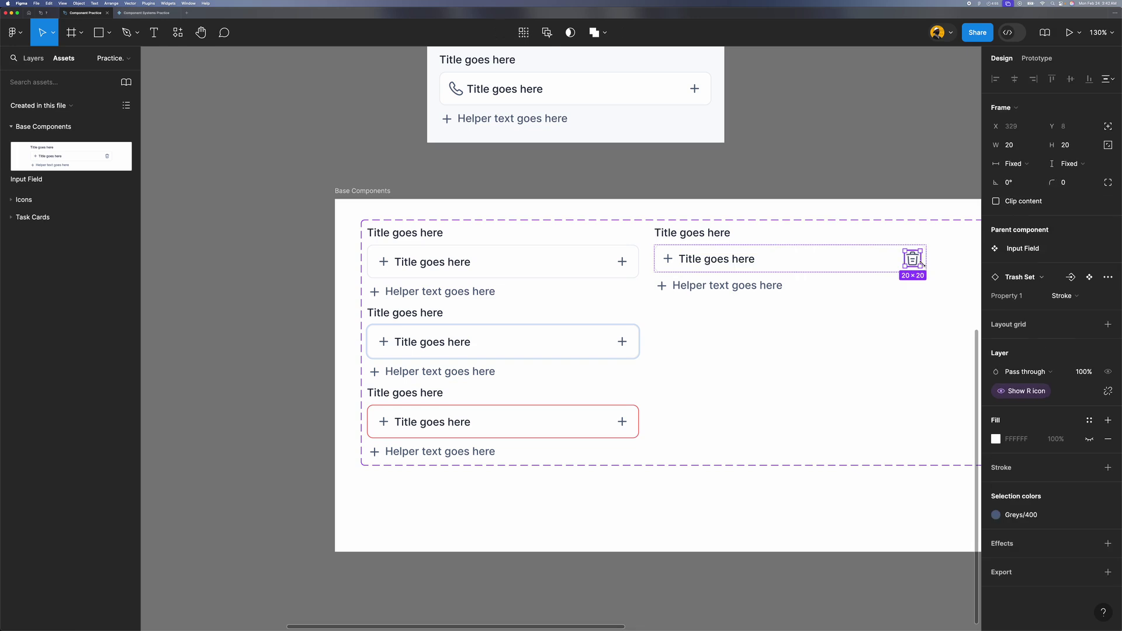
click(1071, 278)
click(1017, 313)
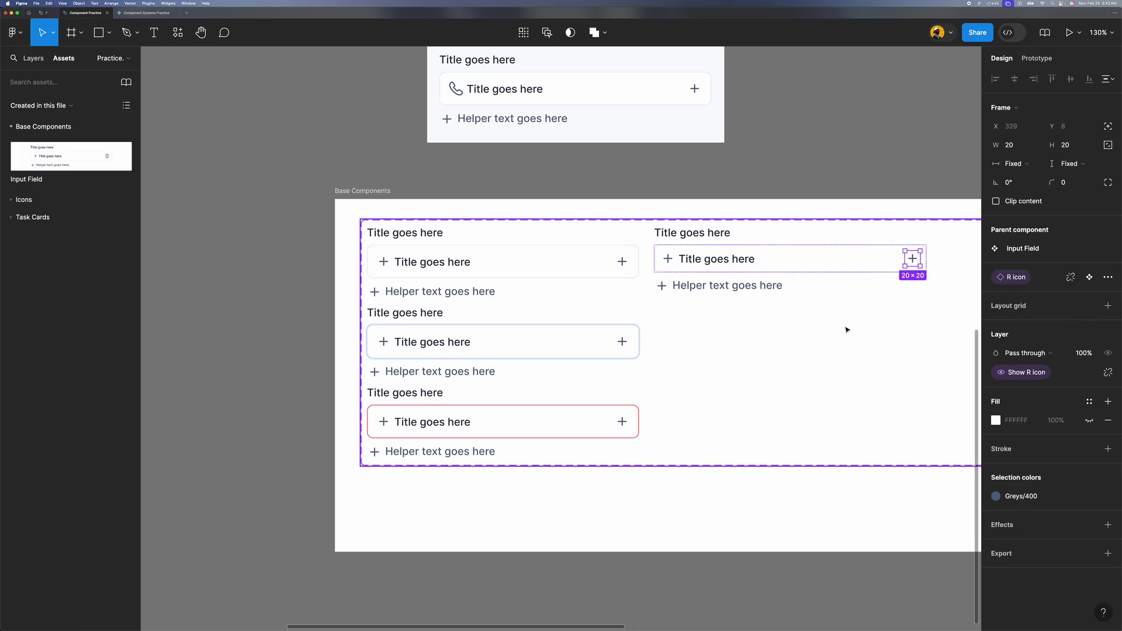
Step: Check the property order on the Input Field instance placed in the frame above Base Components
click(847, 330)
scroll(847, 329, down, 3)
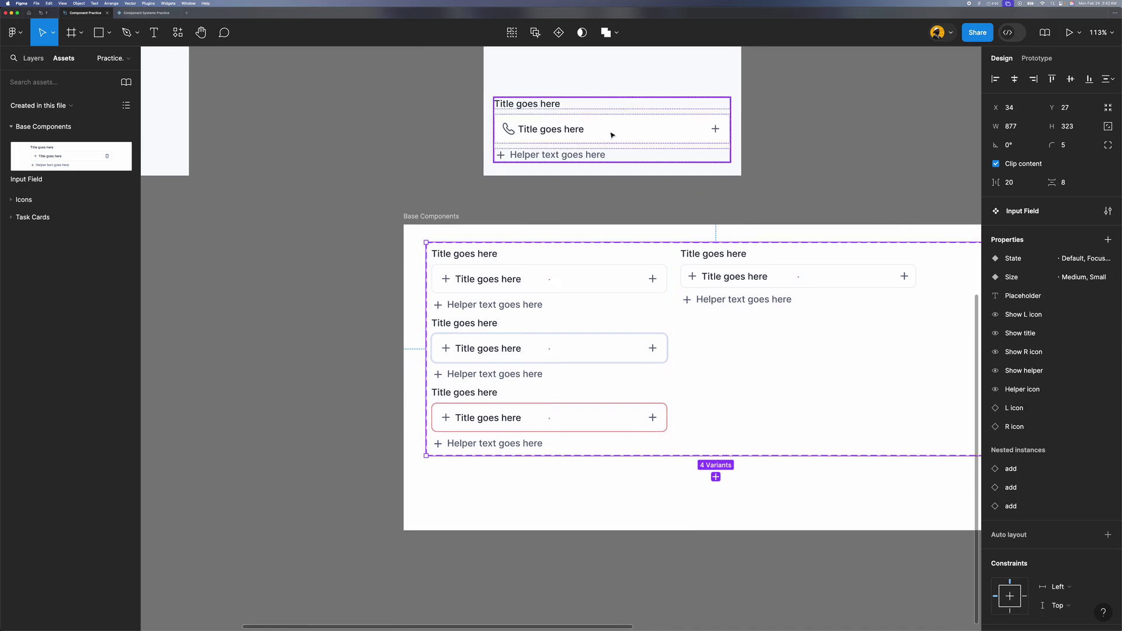
click(612, 135)
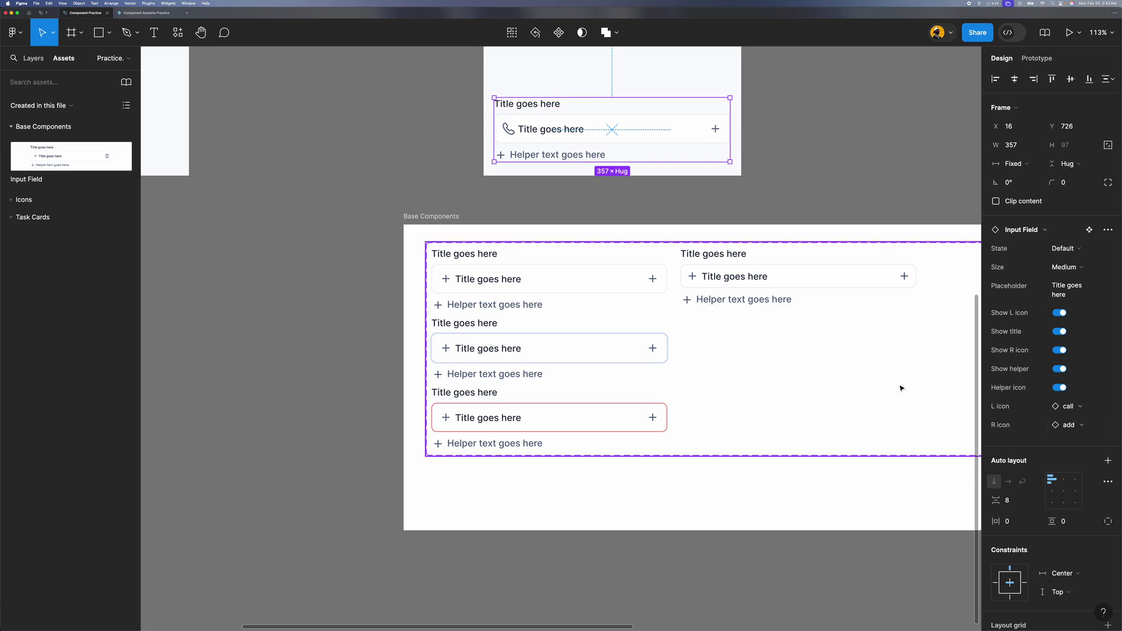
Step: Reorder the Input Field properties so Show title precedes Show L icon, with L icon and R icon directly below their matching Show properties
click(479, 253)
scroll(558, 390, right, 5)
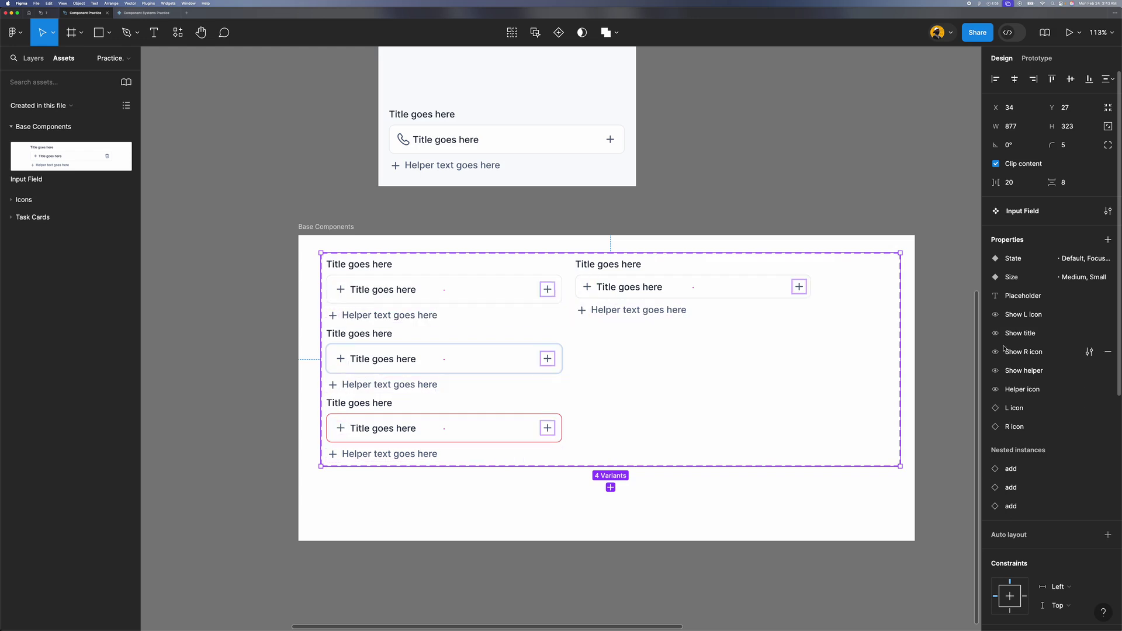
scroll(1008, 351, down, 1)
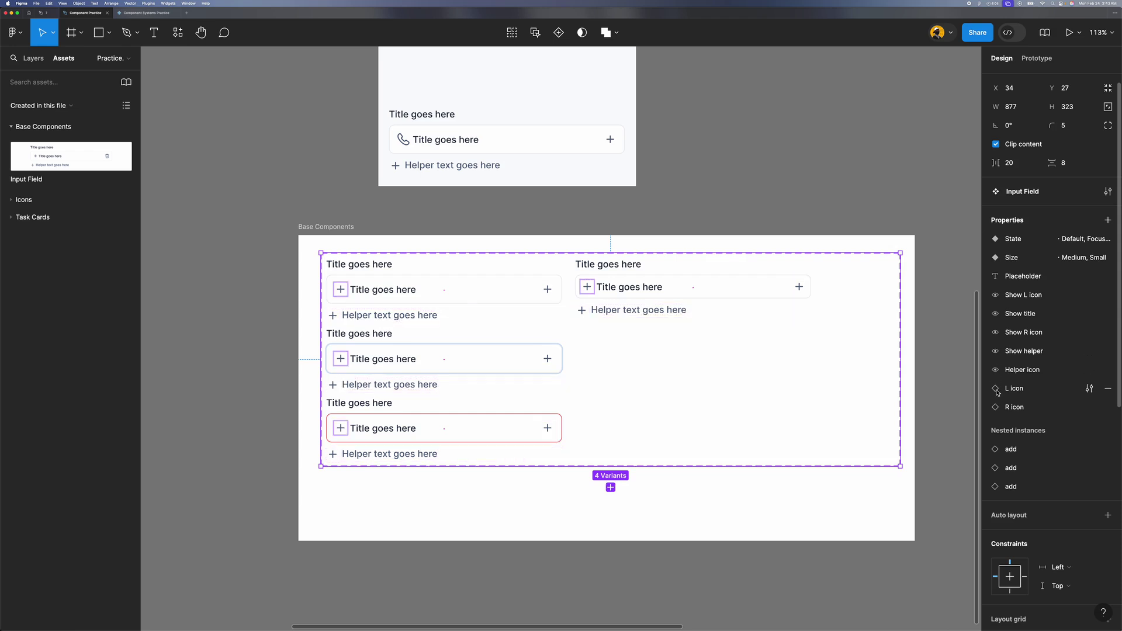
drag(991, 390, 995, 304)
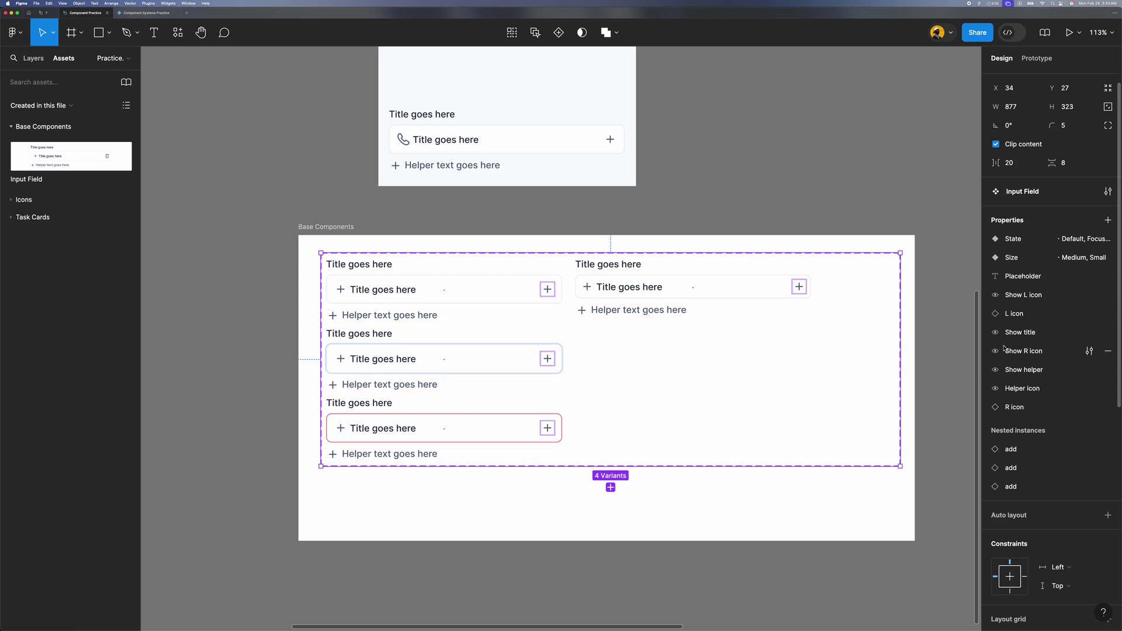
drag(992, 337, 994, 277)
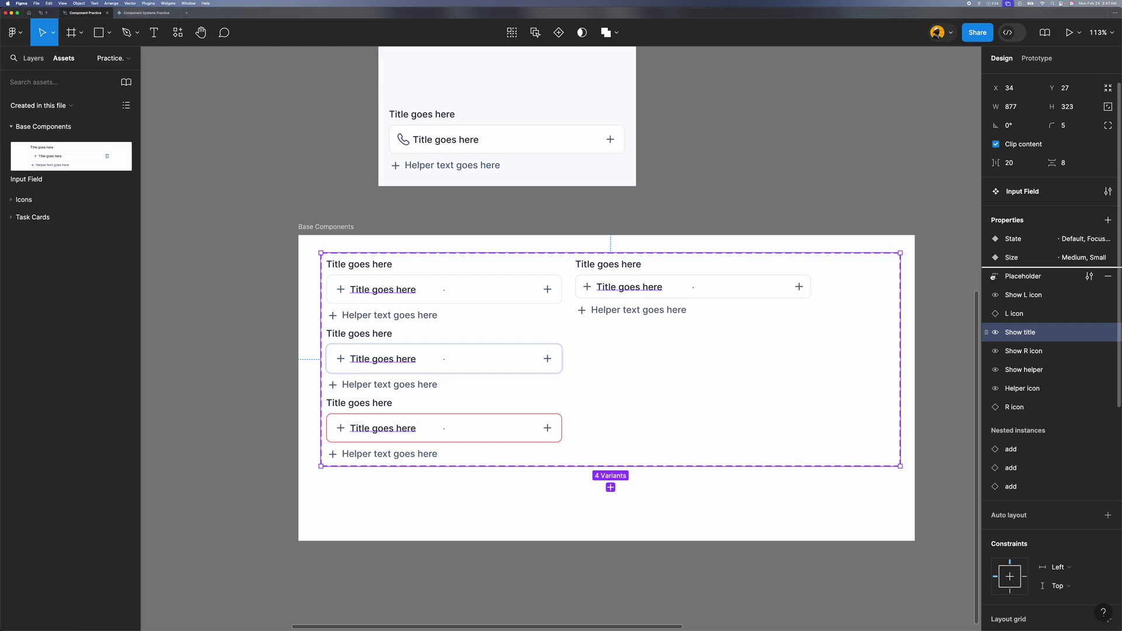
drag(994, 277, 996, 294)
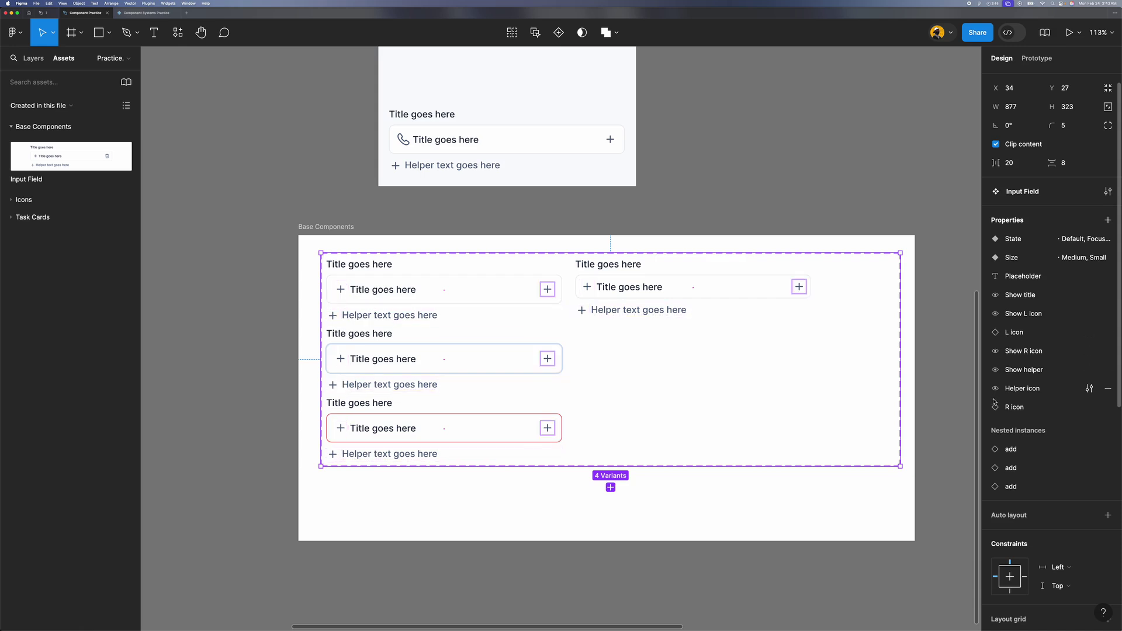
drag(996, 409, 995, 367)
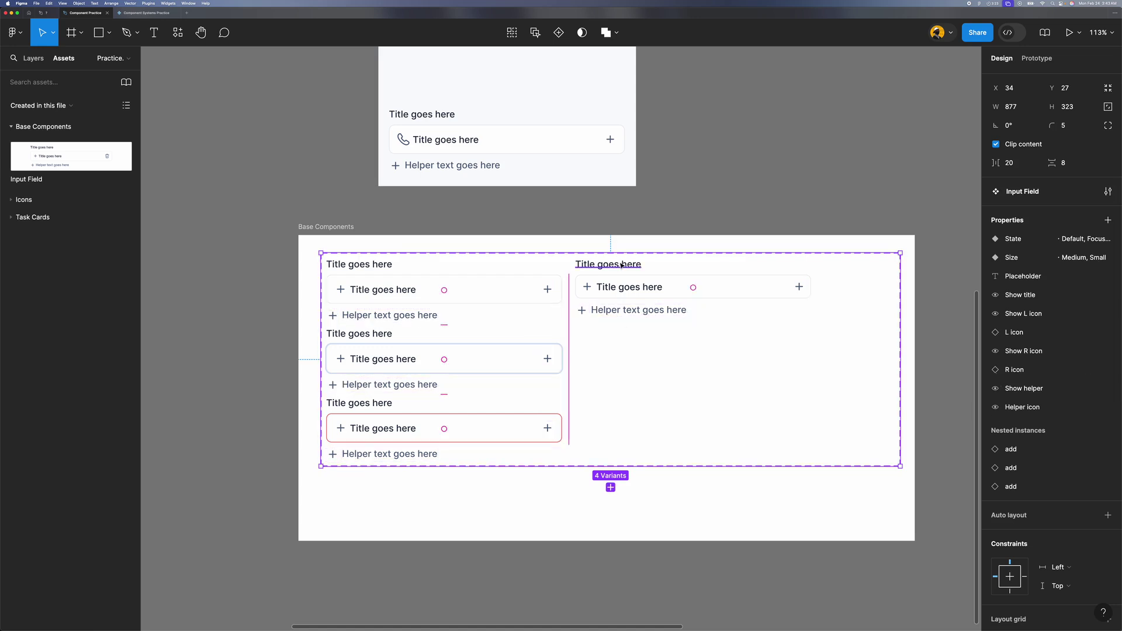
Step: Swap the icon beside the helper text in the Input Field instance to lock
scroll(621, 265, down, 5)
scroll(572, 318, up, 2)
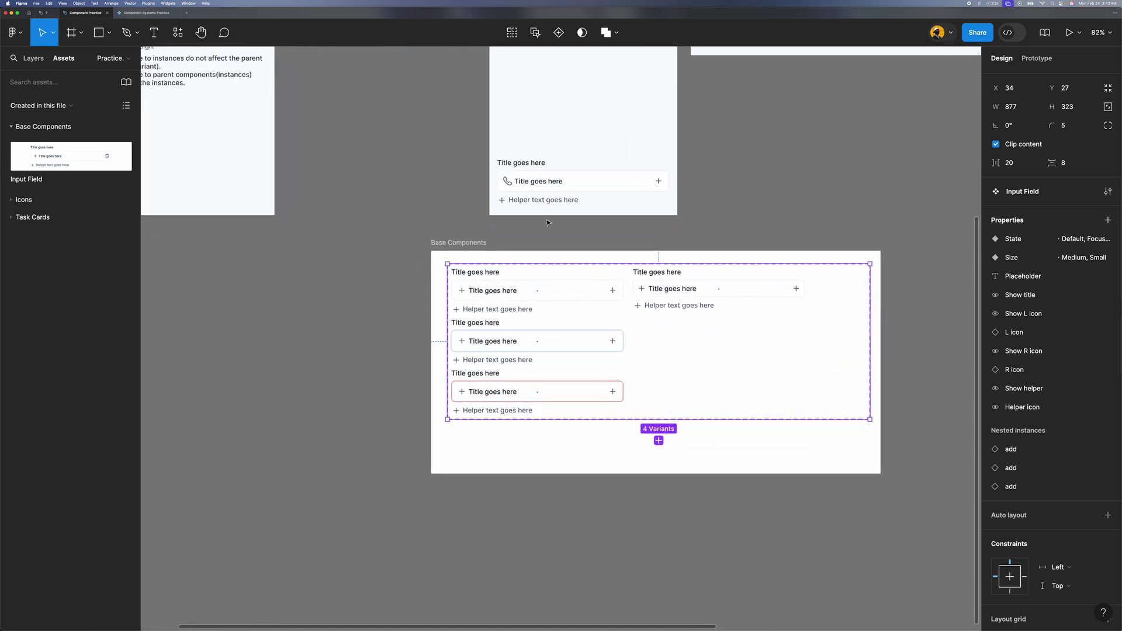
click(533, 196)
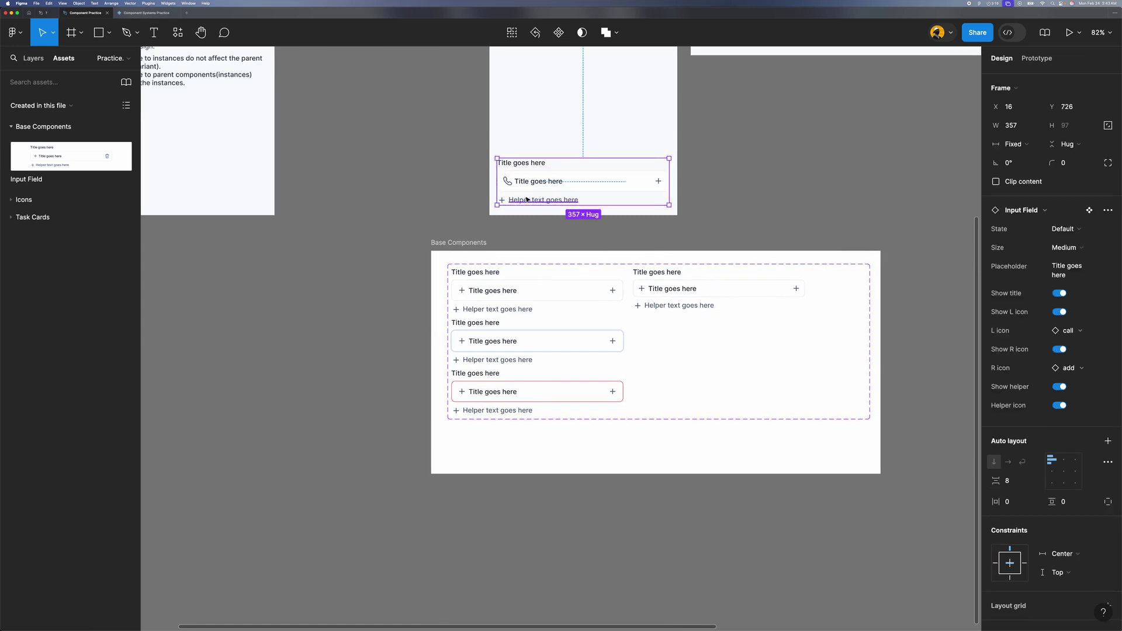
scroll(527, 200, up, 3)
double_click(523, 203)
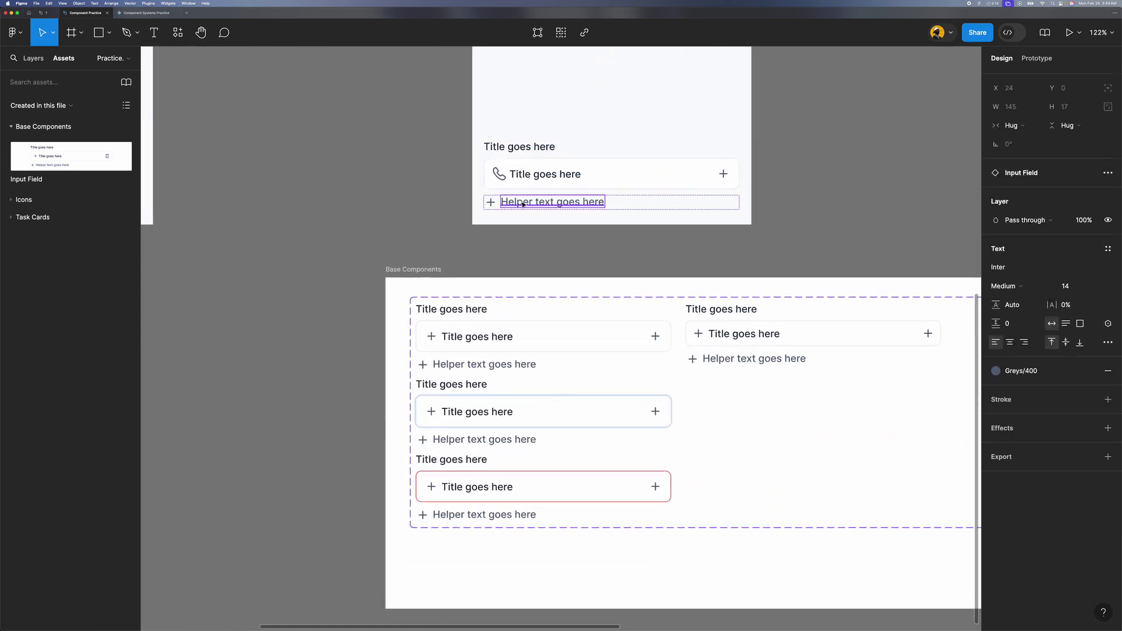
click(493, 204)
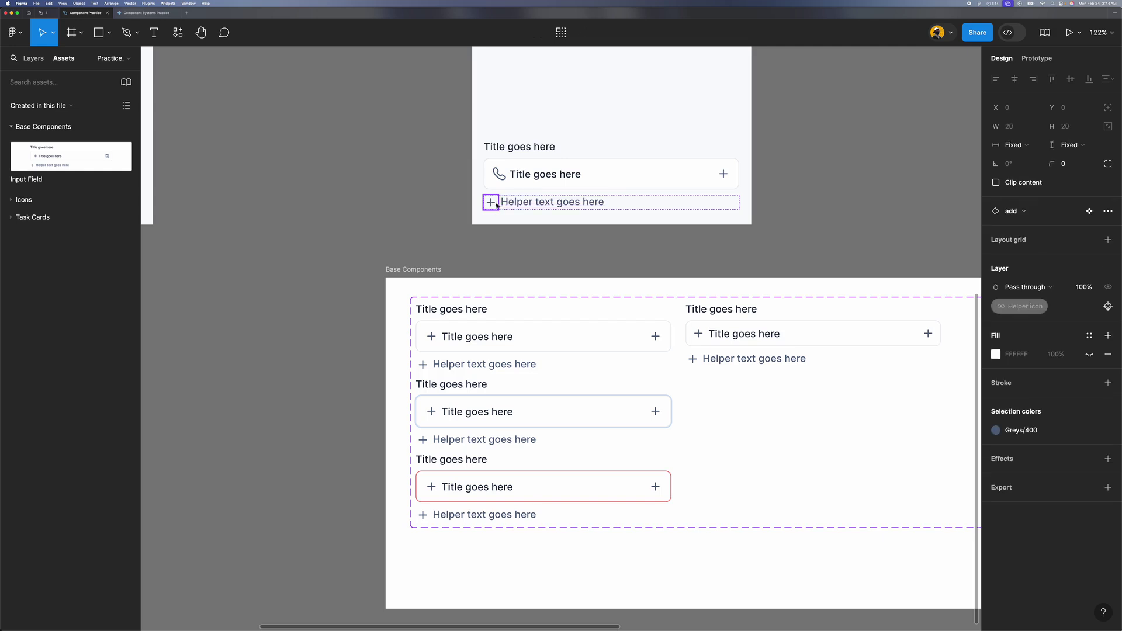
click(1041, 211)
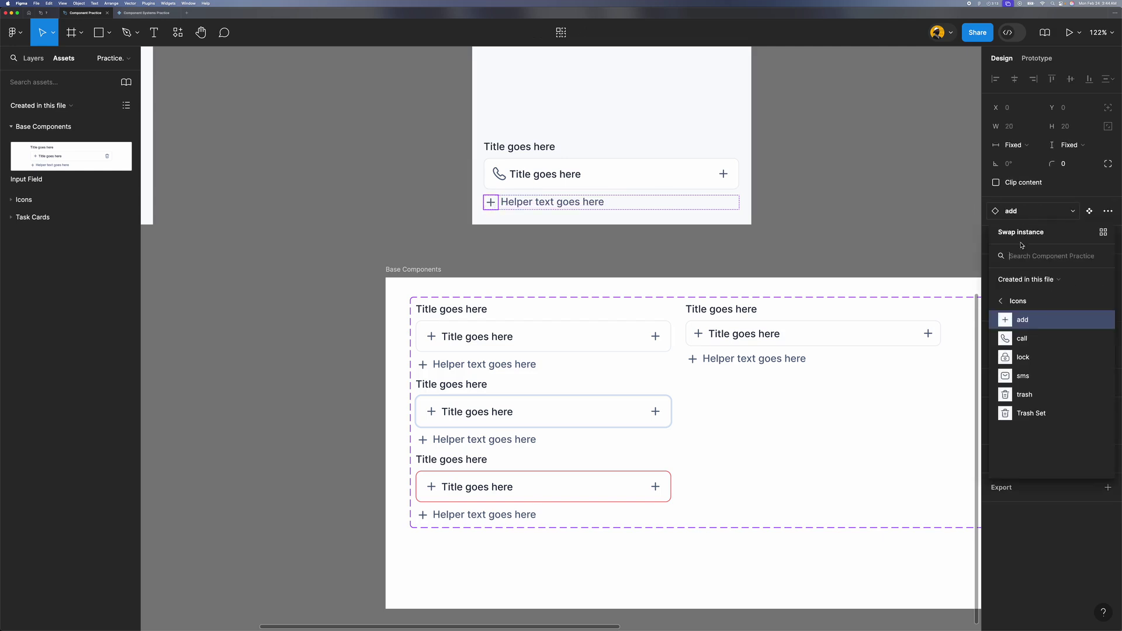
click(1024, 358)
click(826, 258)
Step: Examine the instance's helper row and the property list of the Input Field component set
scroll(826, 259, down, 5)
scroll(594, 212, up, 6)
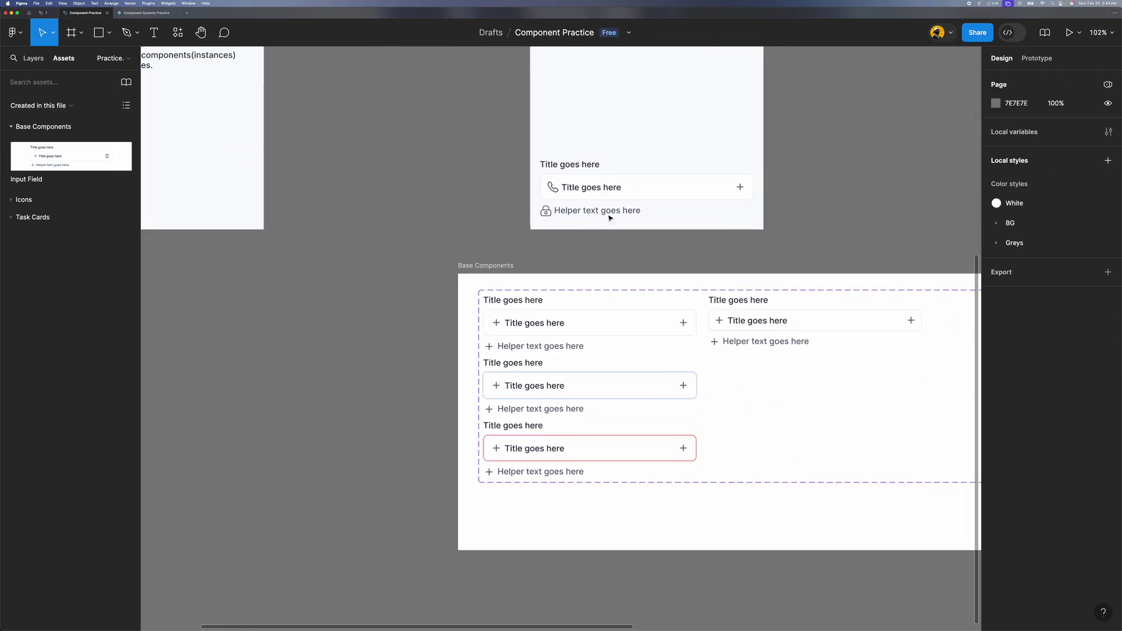
click(577, 214)
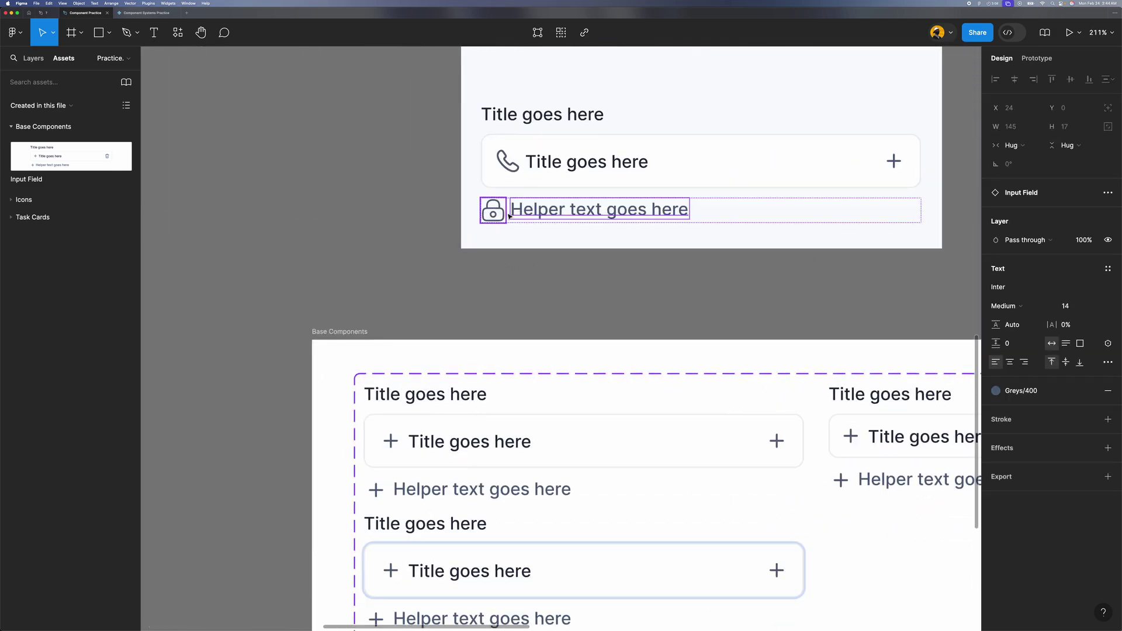
click(541, 281)
scroll(541, 281, down, 6)
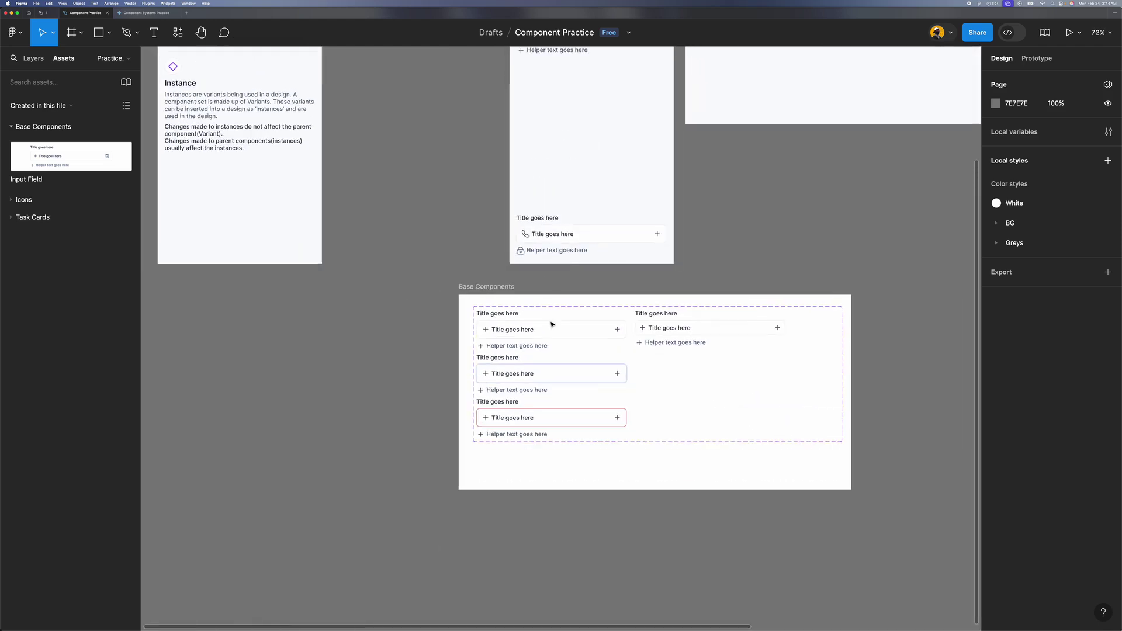
click(539, 332)
click(730, 234)
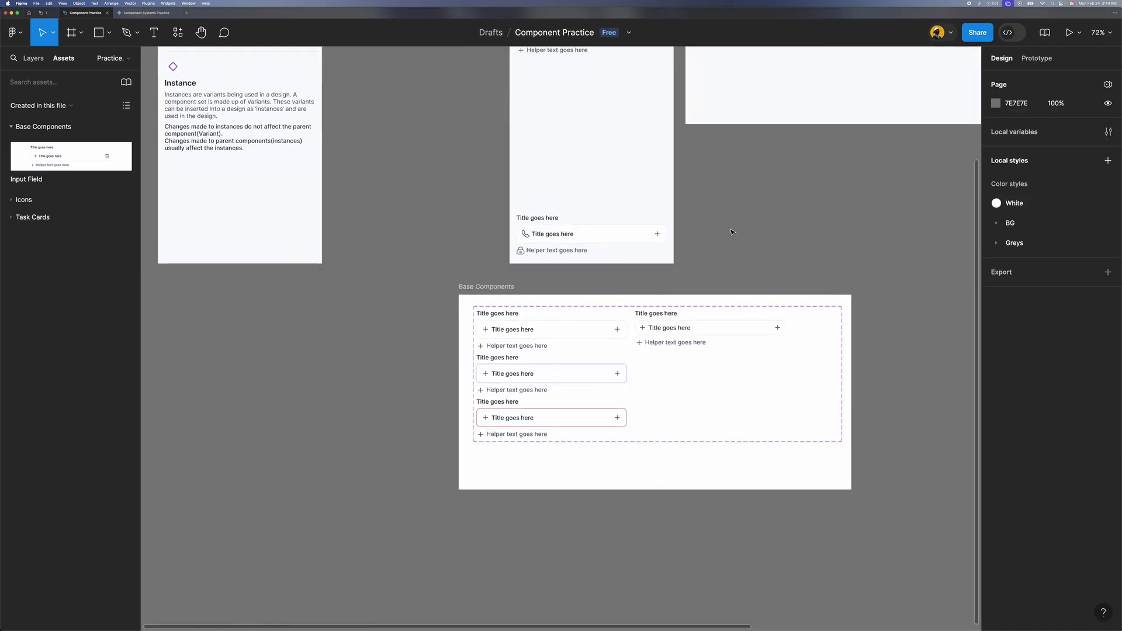
click(602, 331)
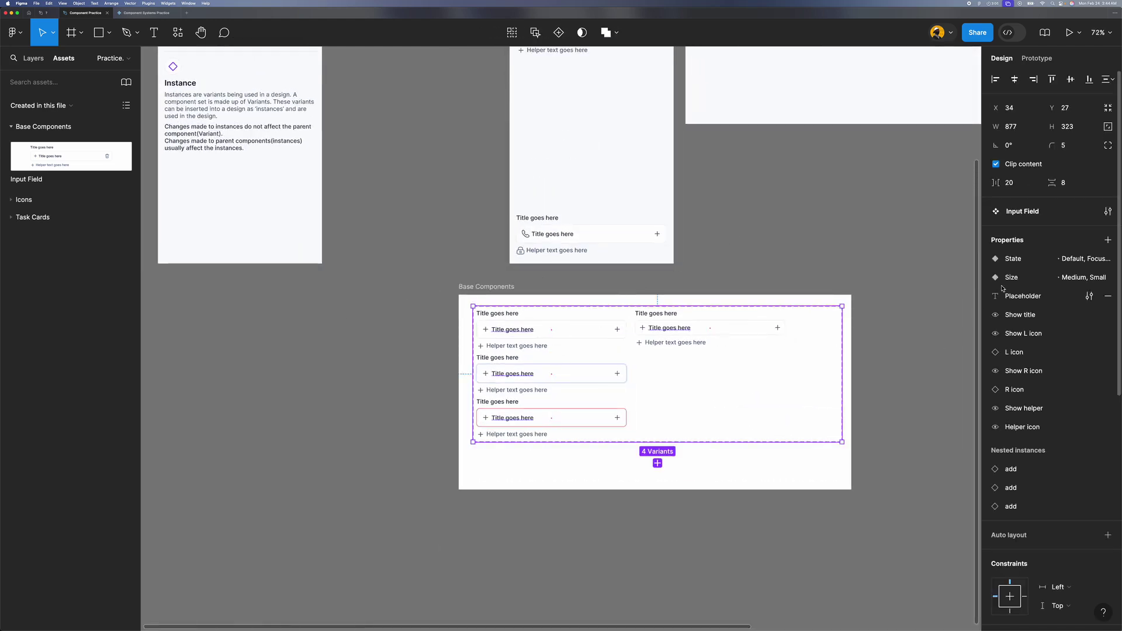
Step: Turn off Show title, Show L icon, Show R icon and Show helper on the Input Field instance
click(566, 235)
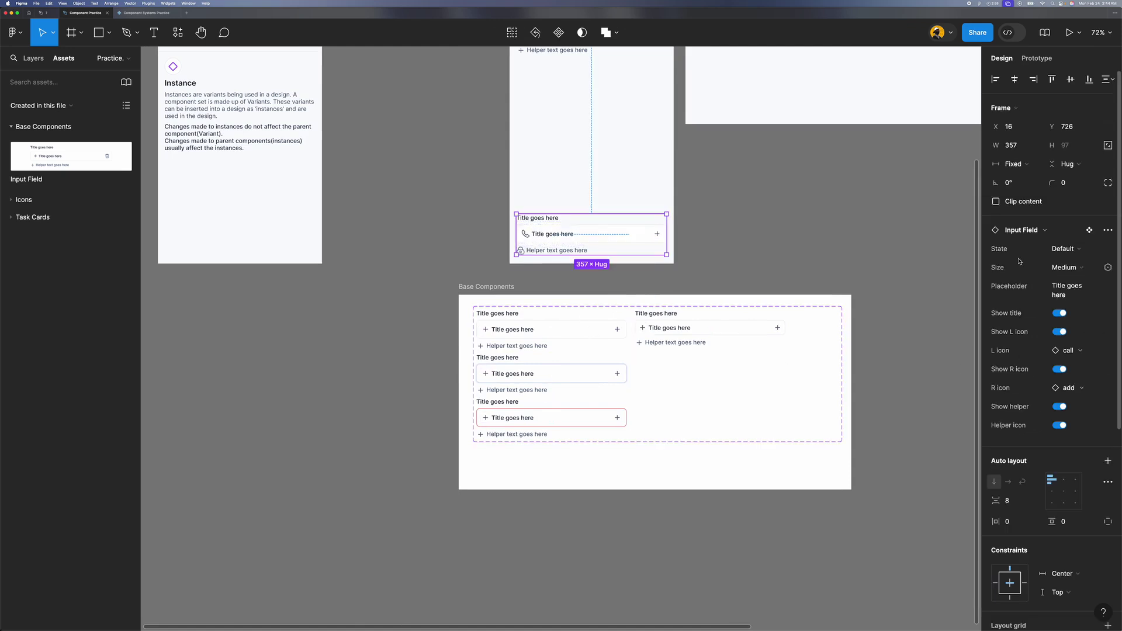
click(1063, 314)
click(1061, 331)
click(1060, 351)
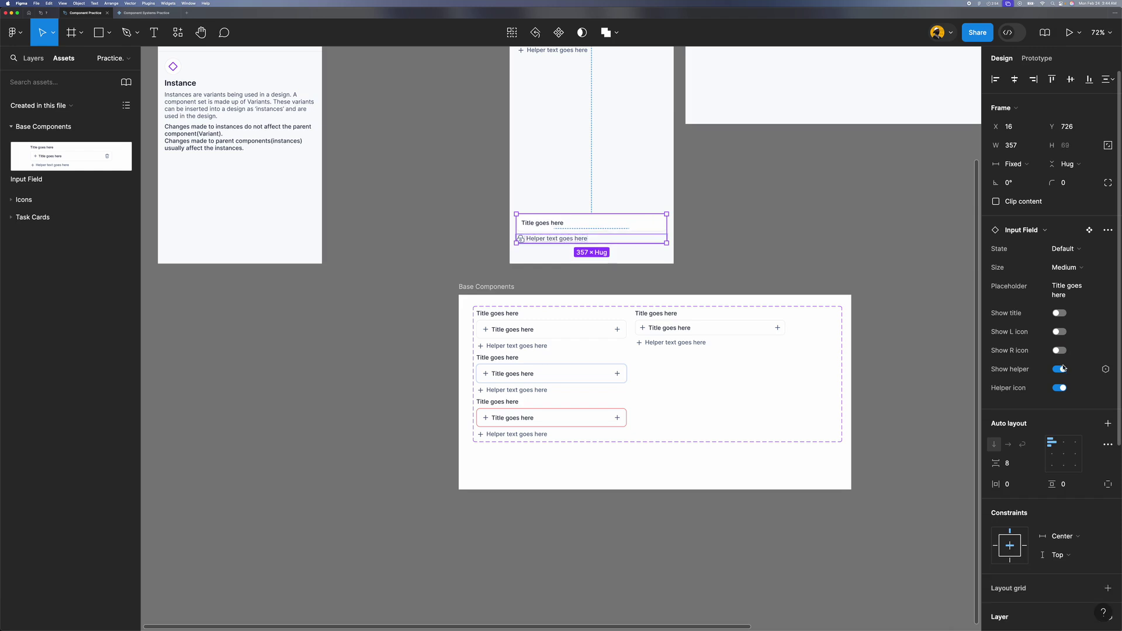
click(1060, 369)
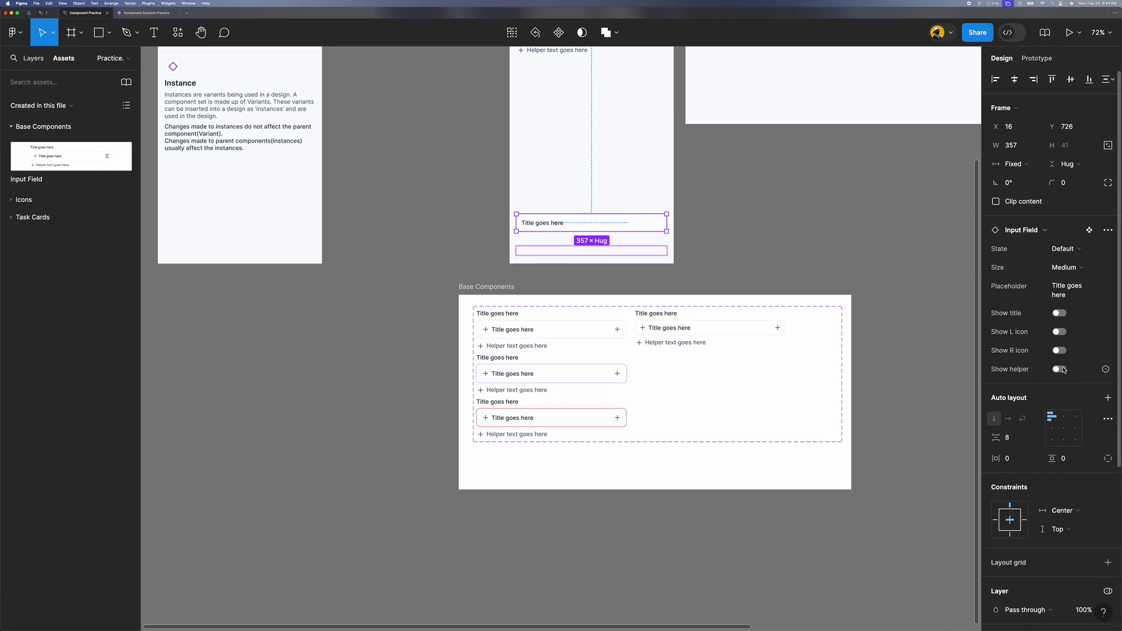
Step: Turn Show title back on for the instance and set its Placeholder to "Enter password"
click(1067, 297)
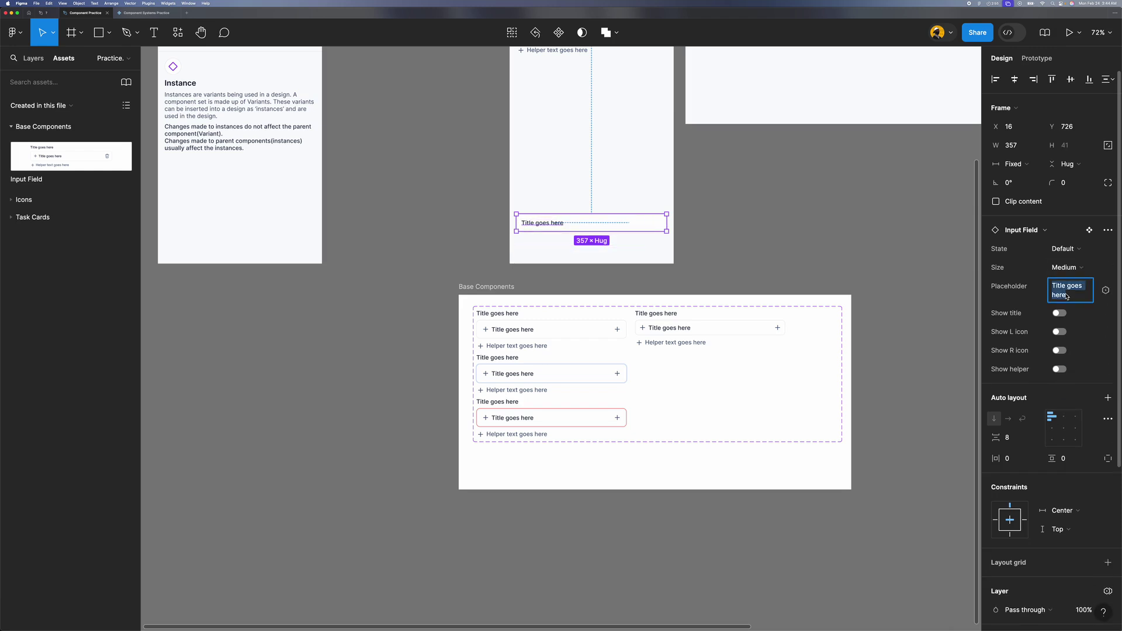
click(1060, 313)
click(1066, 294)
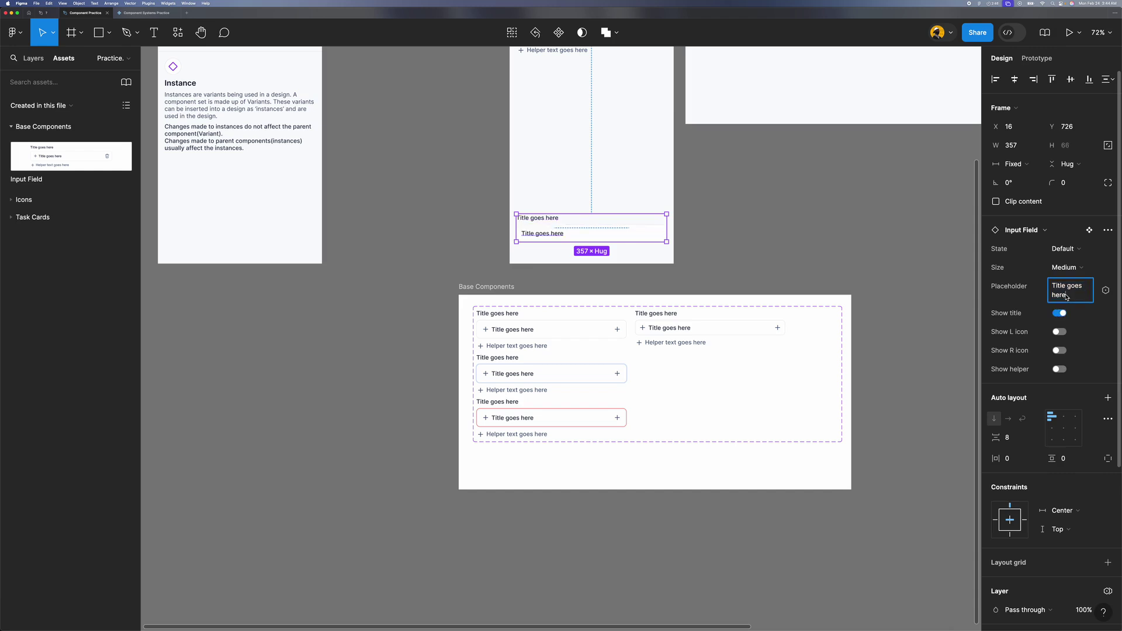
triple_click(1067, 297)
text(Enter password)
key(Return)
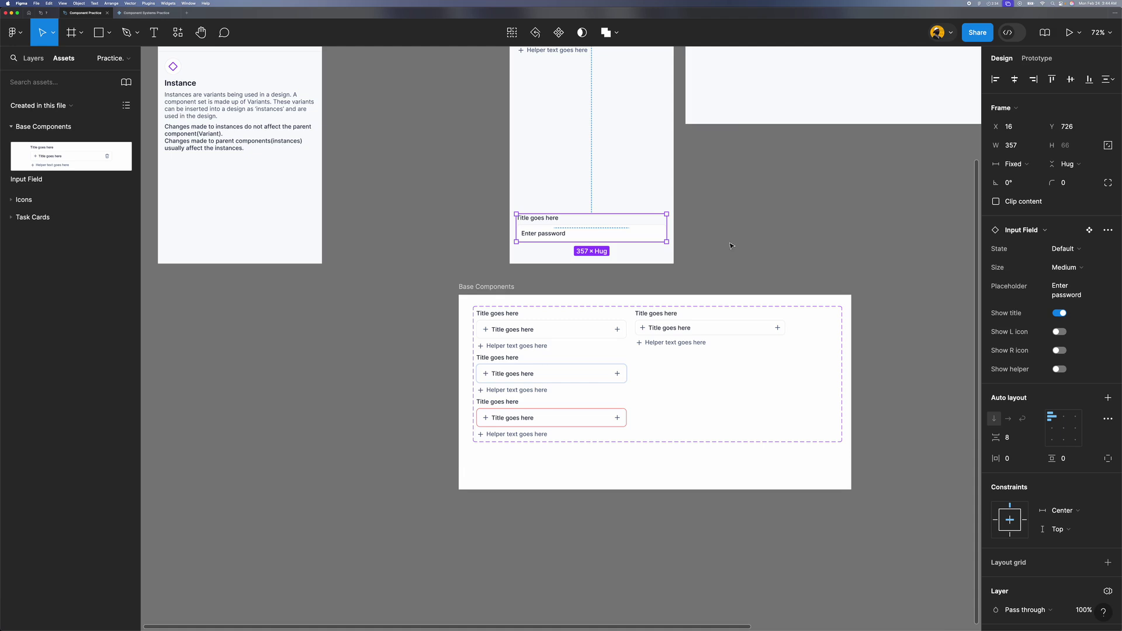
Step: Turn on Show R icon for the "Enter password" instance and swap its R icon to sms
click(1061, 353)
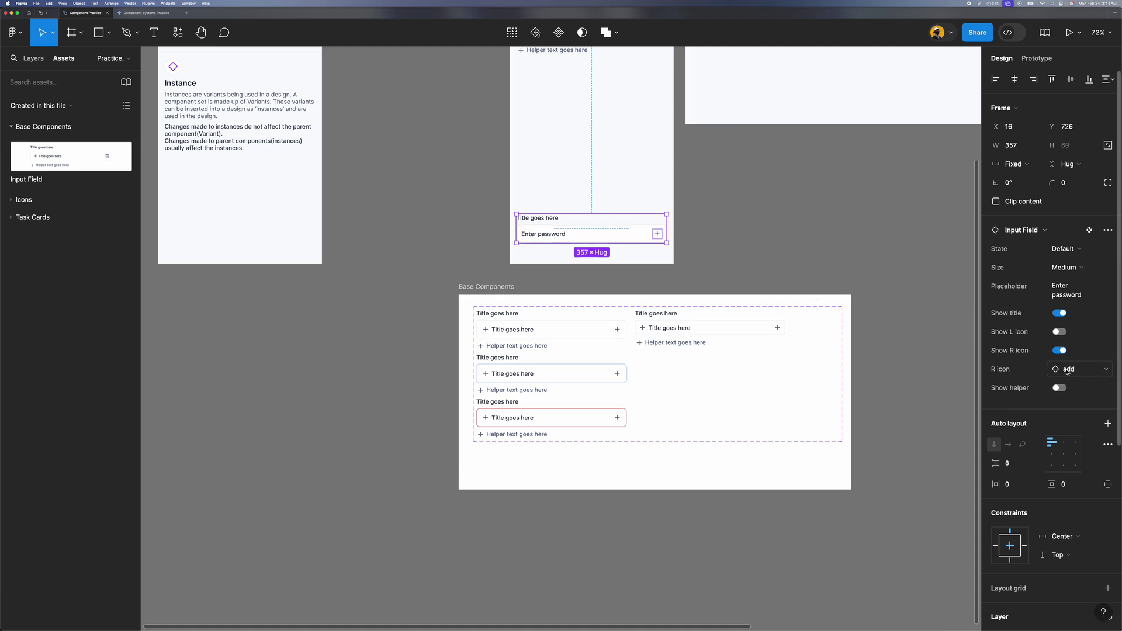
click(1074, 370)
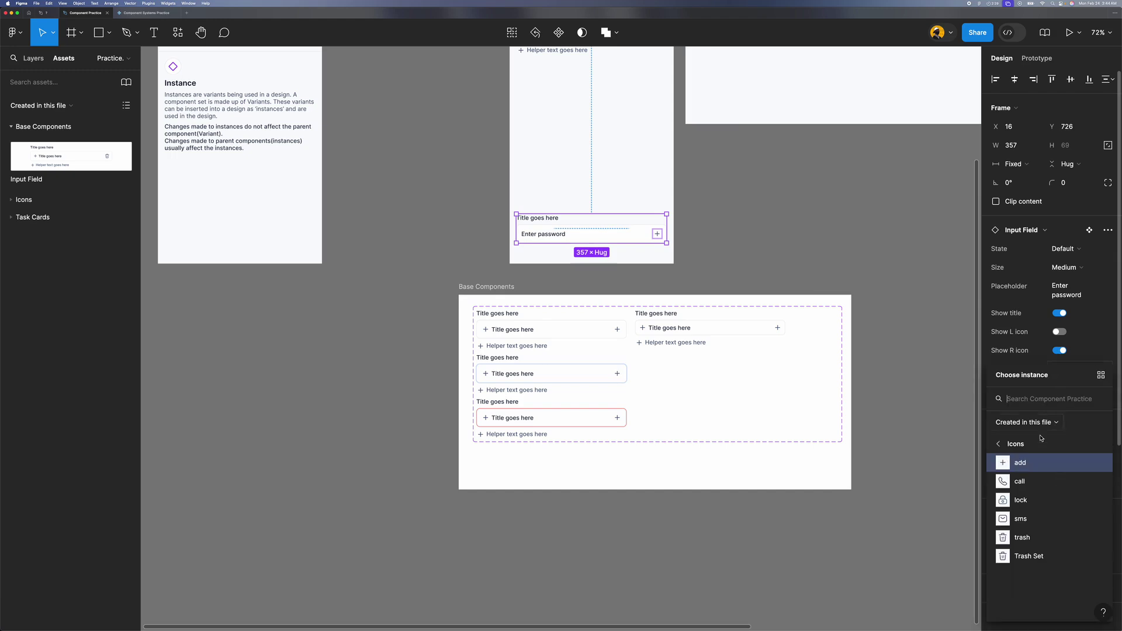
click(1034, 519)
click(671, 279)
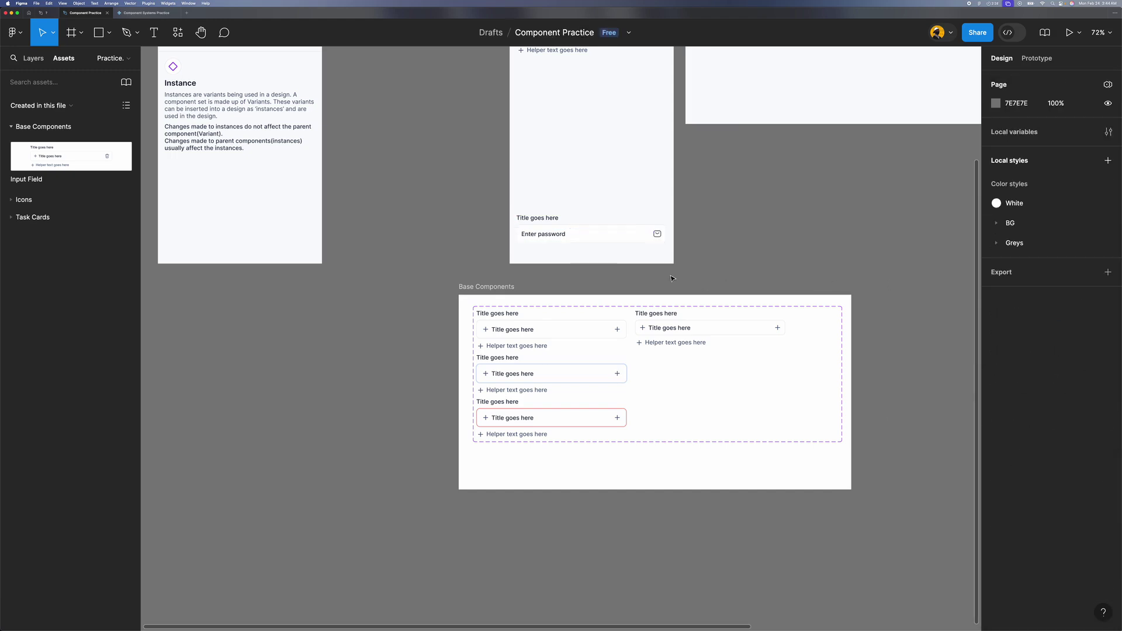
Step: Inspect the customized "Enter password" instance and the Small variant in the Input Field component set
scroll(671, 279, up, 5)
scroll(671, 278, down, 3)
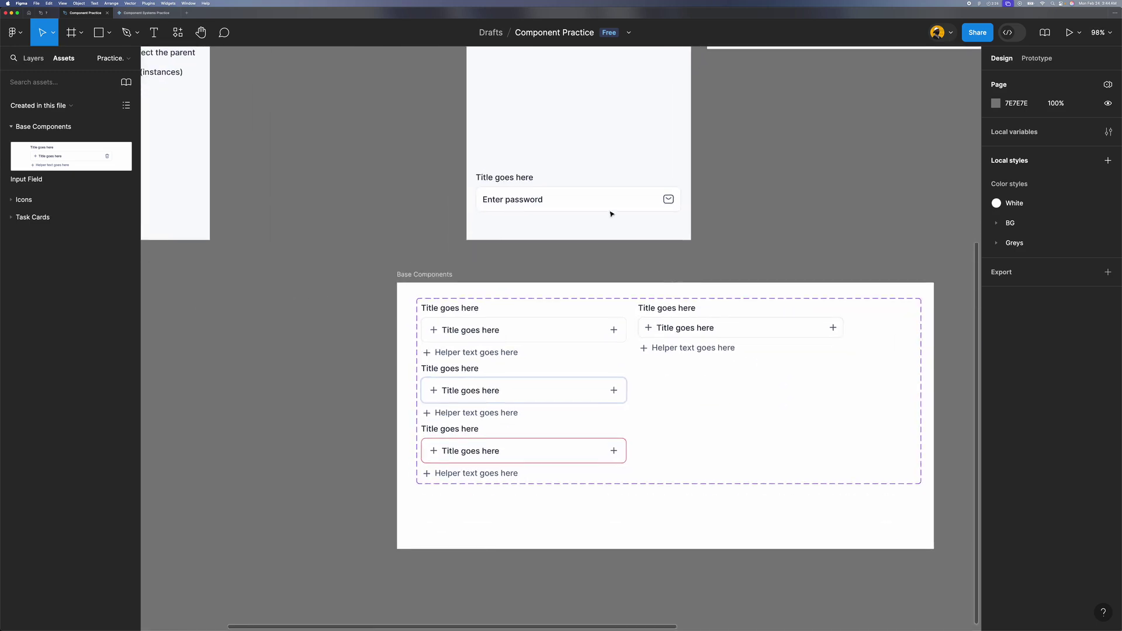
click(600, 200)
scroll(621, 299, down, 3)
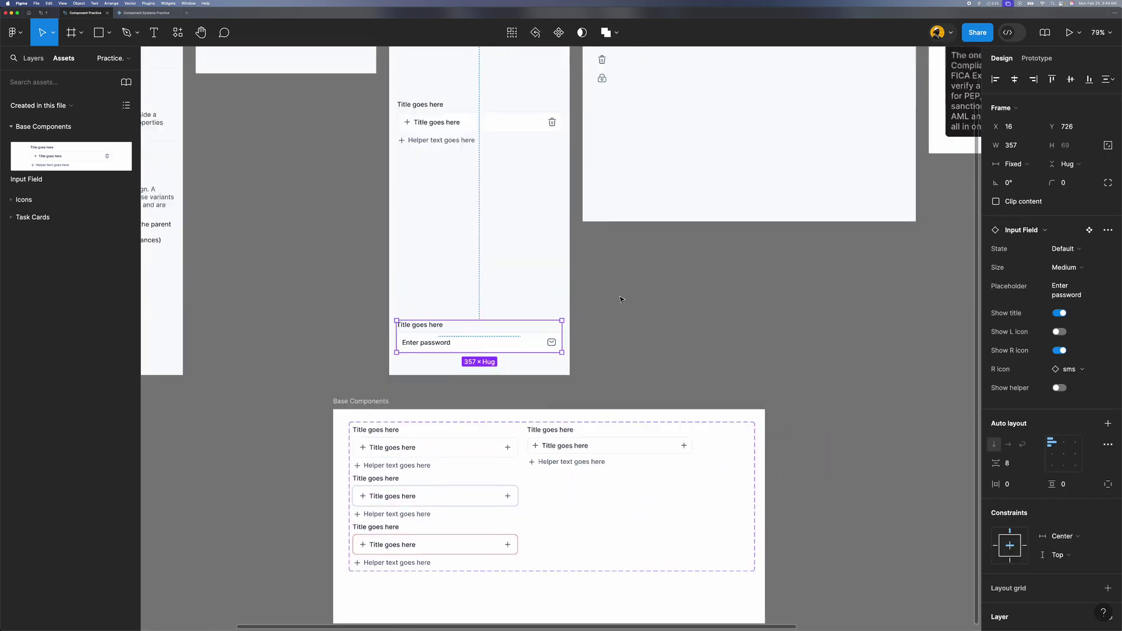
scroll(621, 300, down, 2)
scroll(621, 300, up, 6)
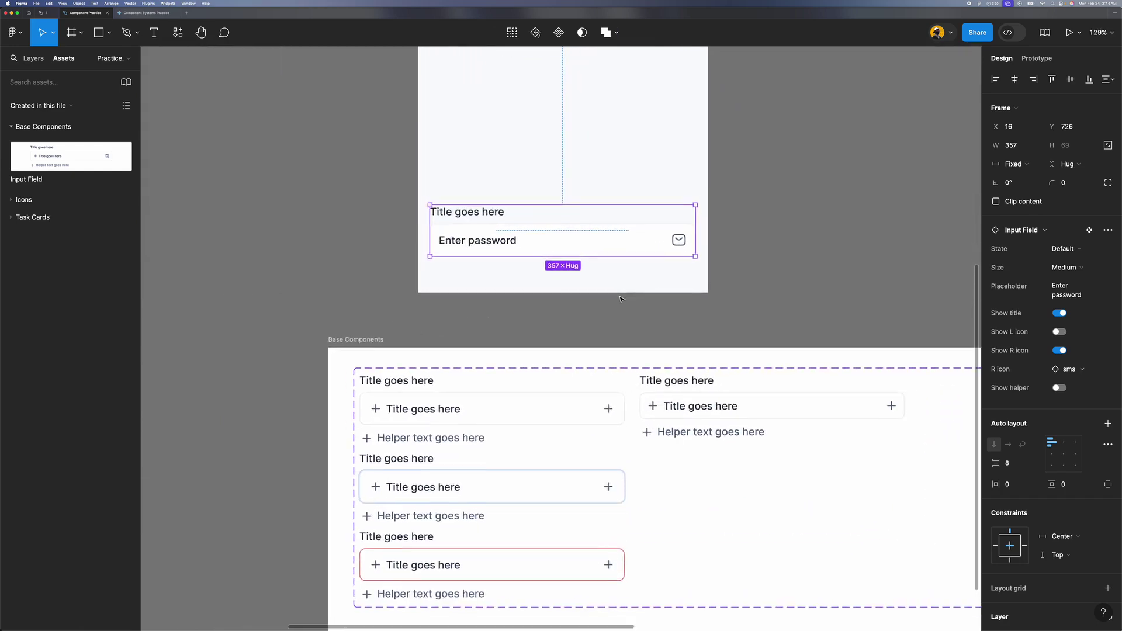
scroll(621, 300, down, 2)
scroll(621, 300, down, 3)
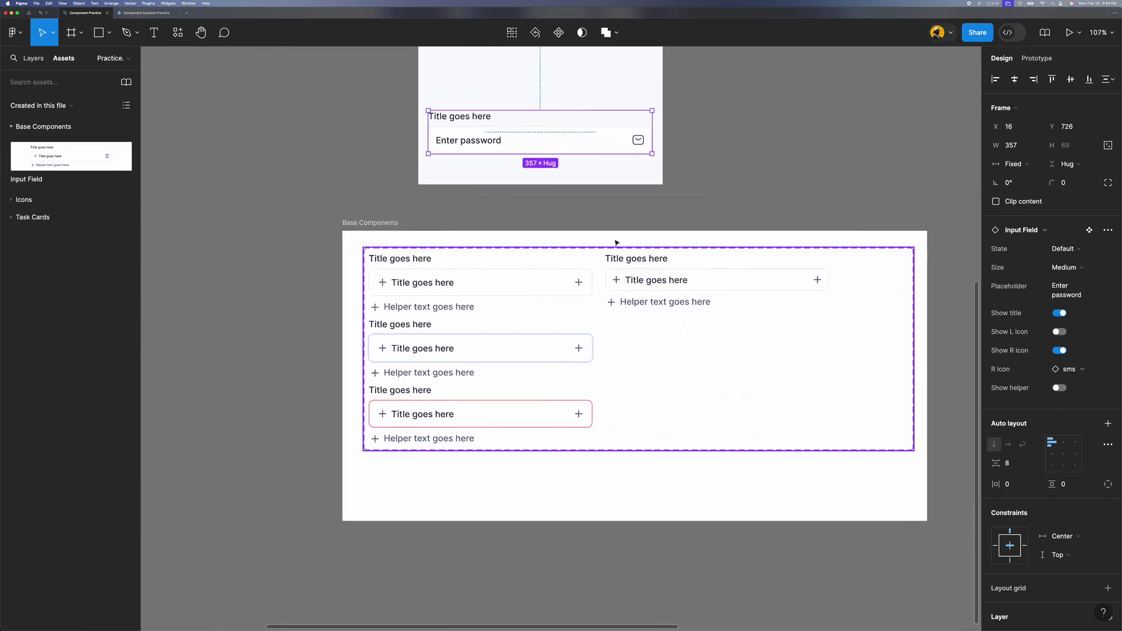
click(642, 296)
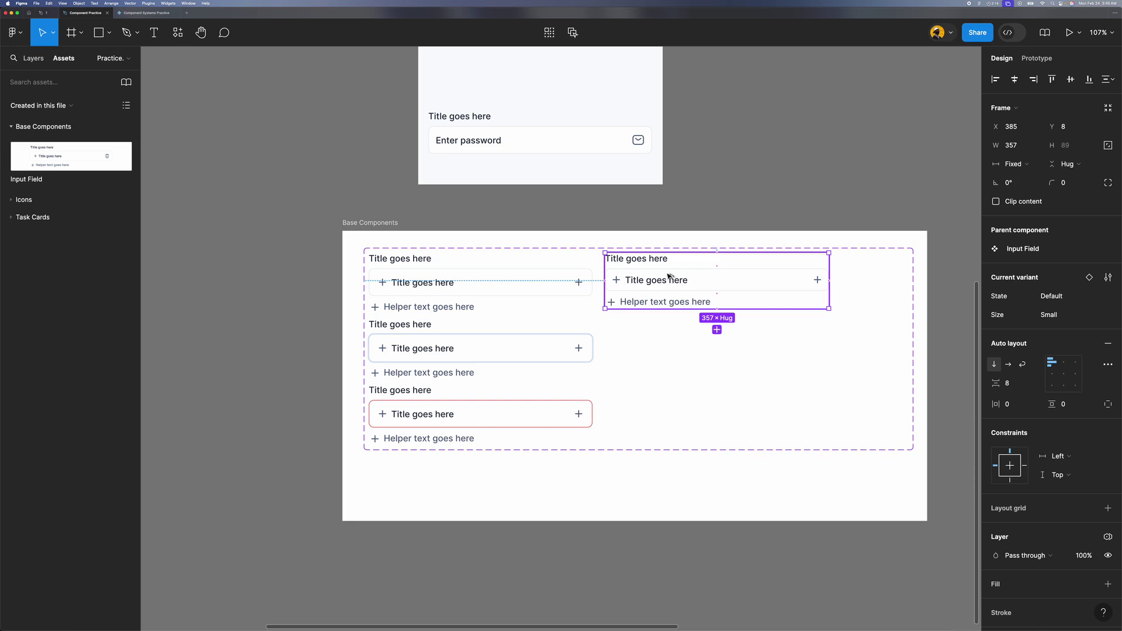
Step: Duplicate the Small default variant directly below itself, beside the Medium focused variant in the component set
drag(668, 276, 672, 348)
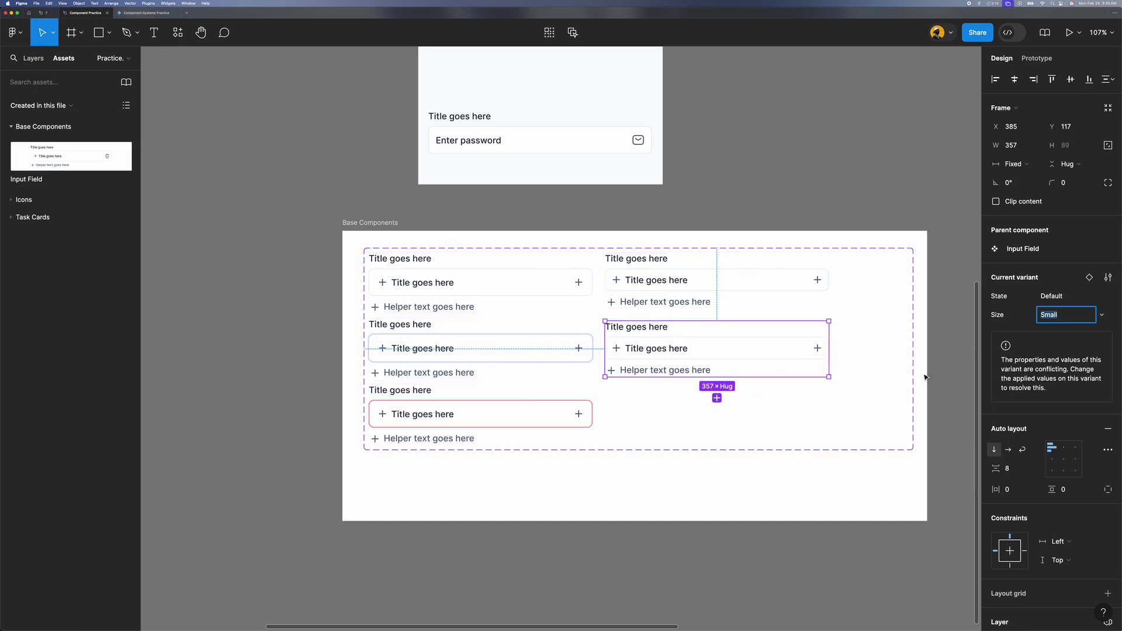
scroll(663, 367, up, 2)
scroll(663, 367, up, 2)
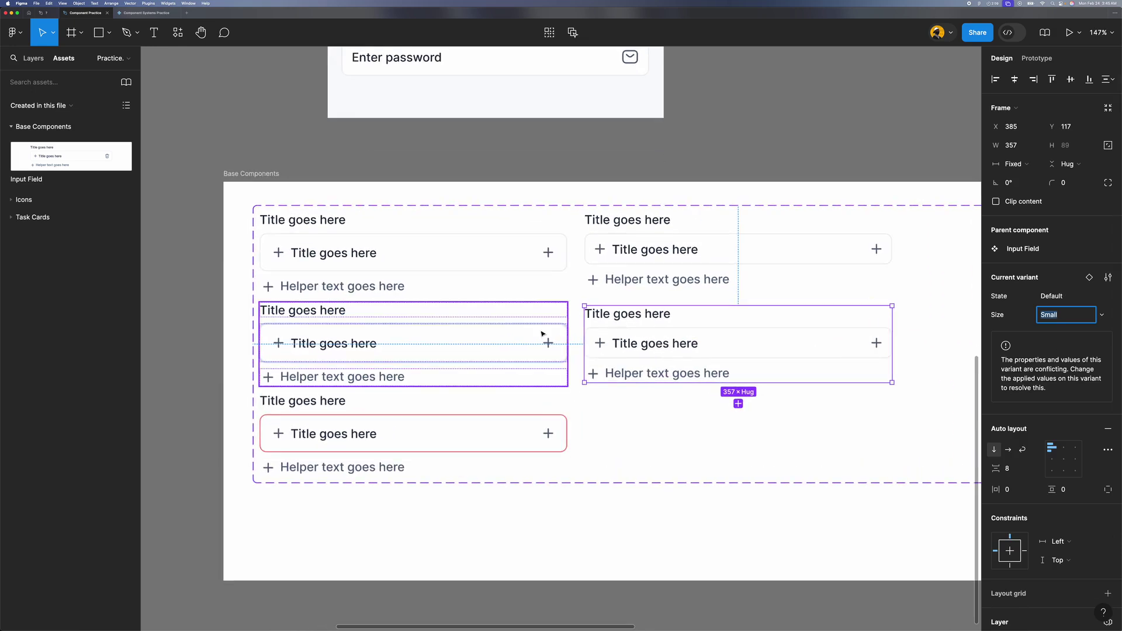
Step: Copy the drop shadow color 4183E8 from the Medium focused variant's input box
click(483, 351)
scroll(1029, 444, down, 3)
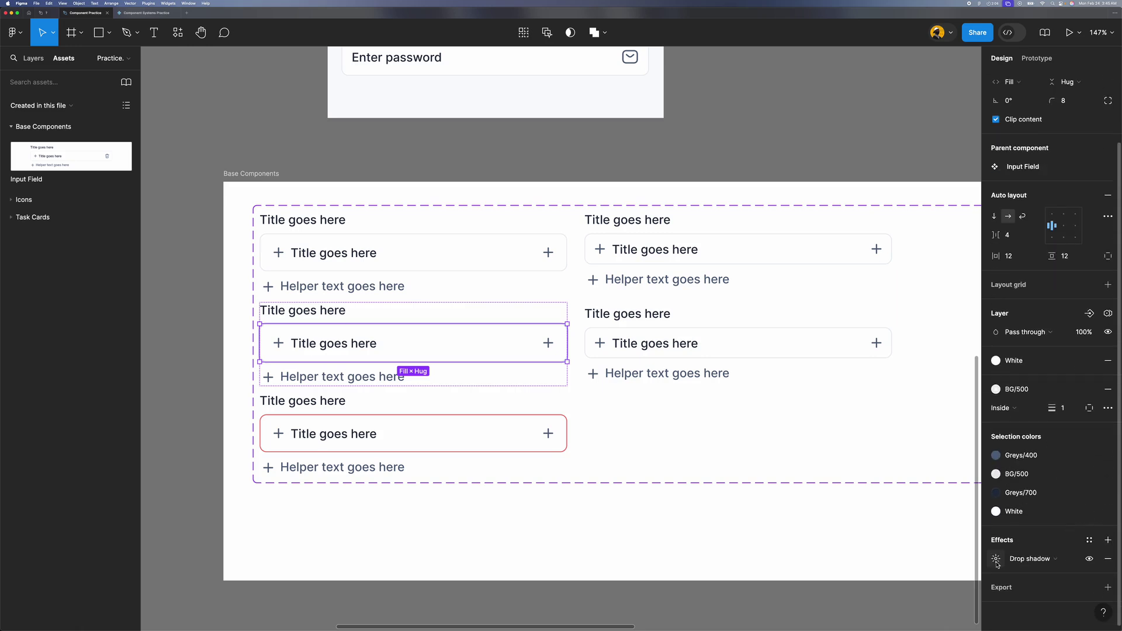
click(996, 560)
click(878, 608)
key(ctrl+c)
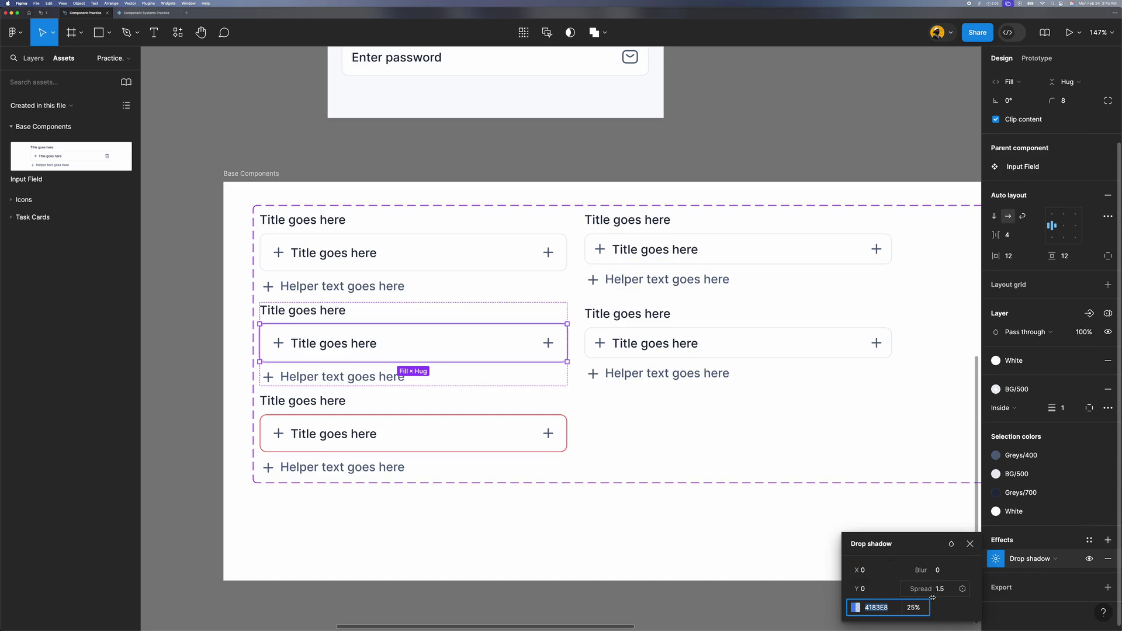
Step: Add a drop shadow to the duplicated Small variant's input box and turn on Clip content
click(724, 353)
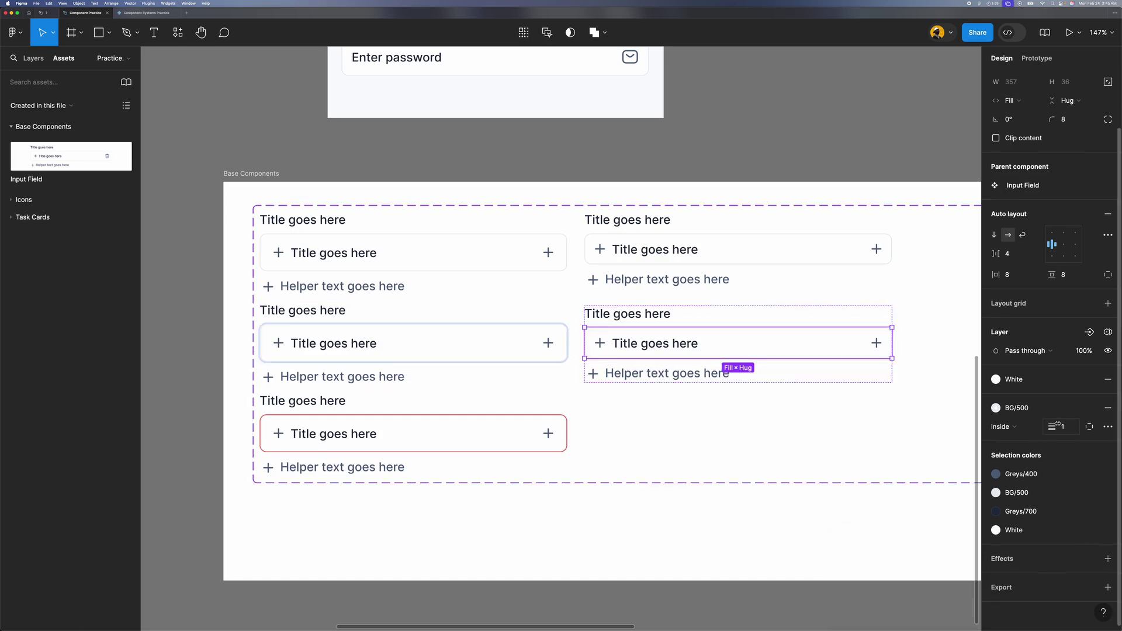
click(1108, 559)
click(1003, 583)
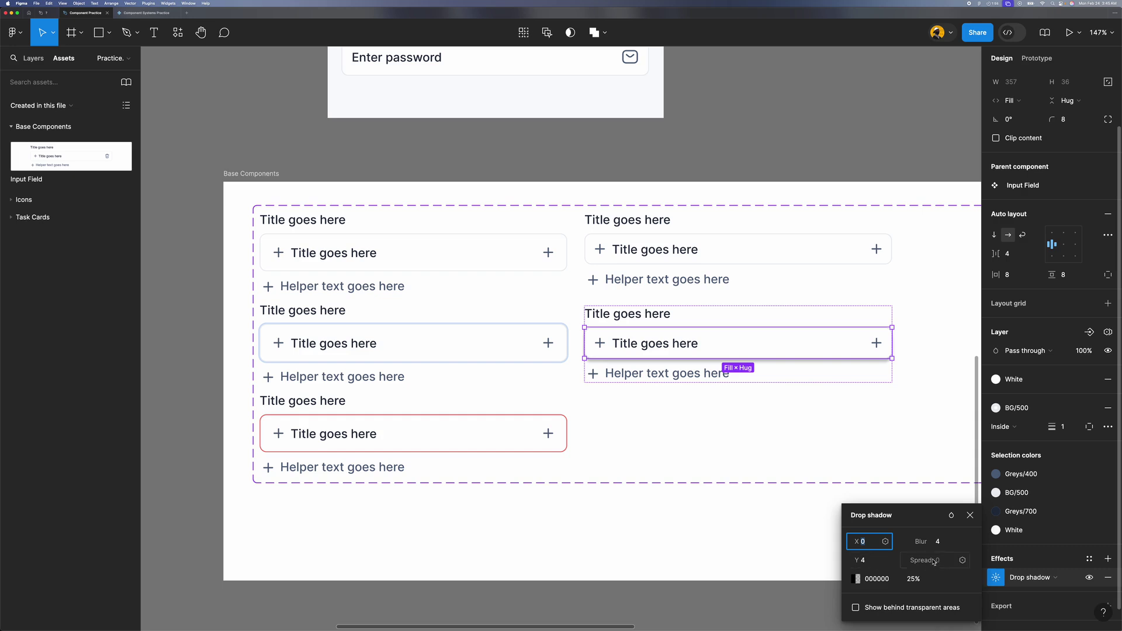
click(998, 139)
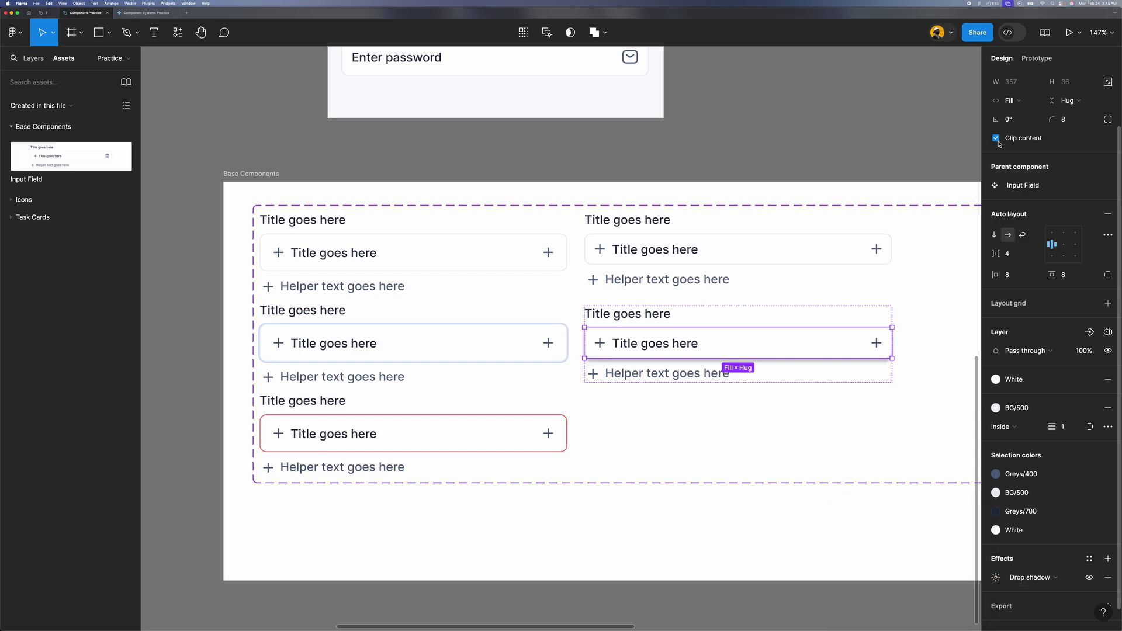
click(997, 578)
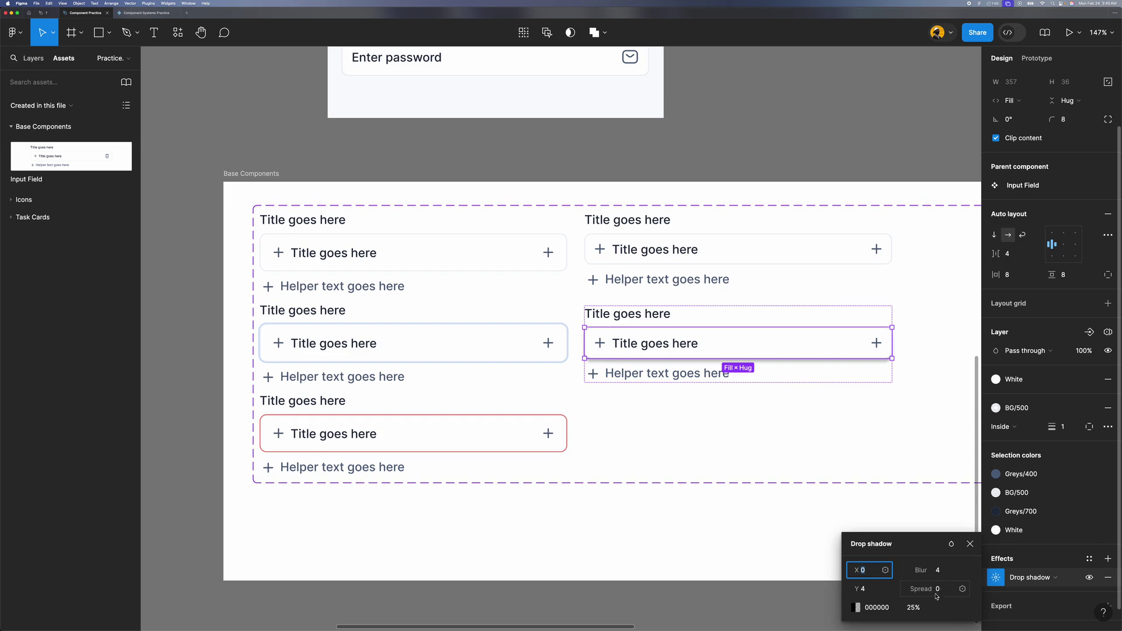
Step: Set the drop shadow's Spread to 1.5, Blur to 0 and Y offset to 0
click(942, 595)
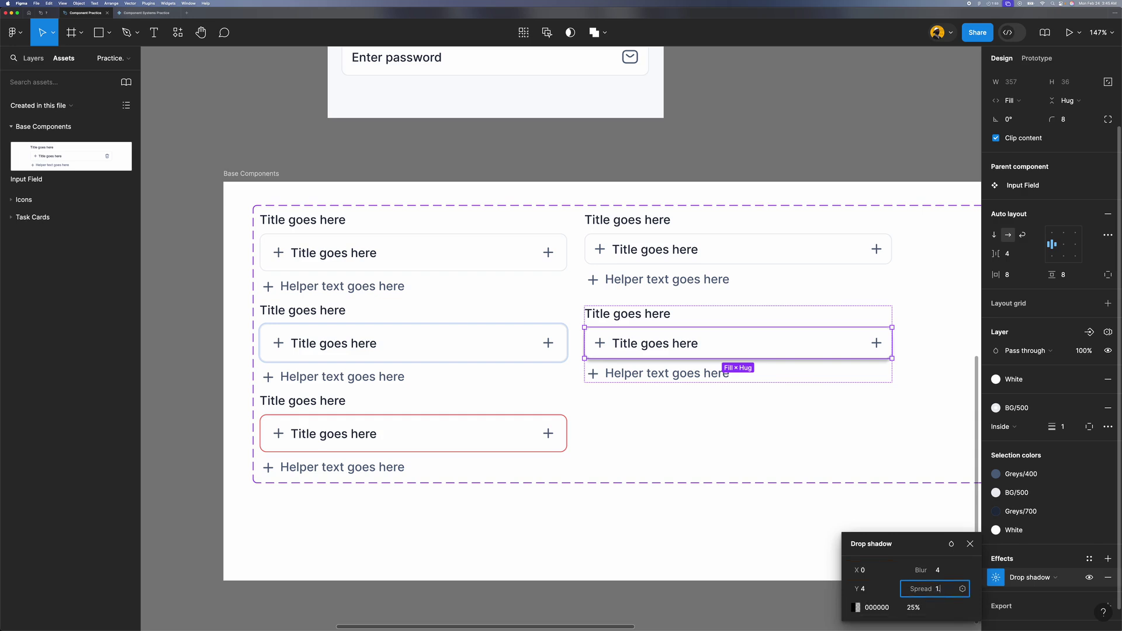
text(1.5)
click(946, 577)
text(0)
click(870, 589)
text(0)
key(Return)
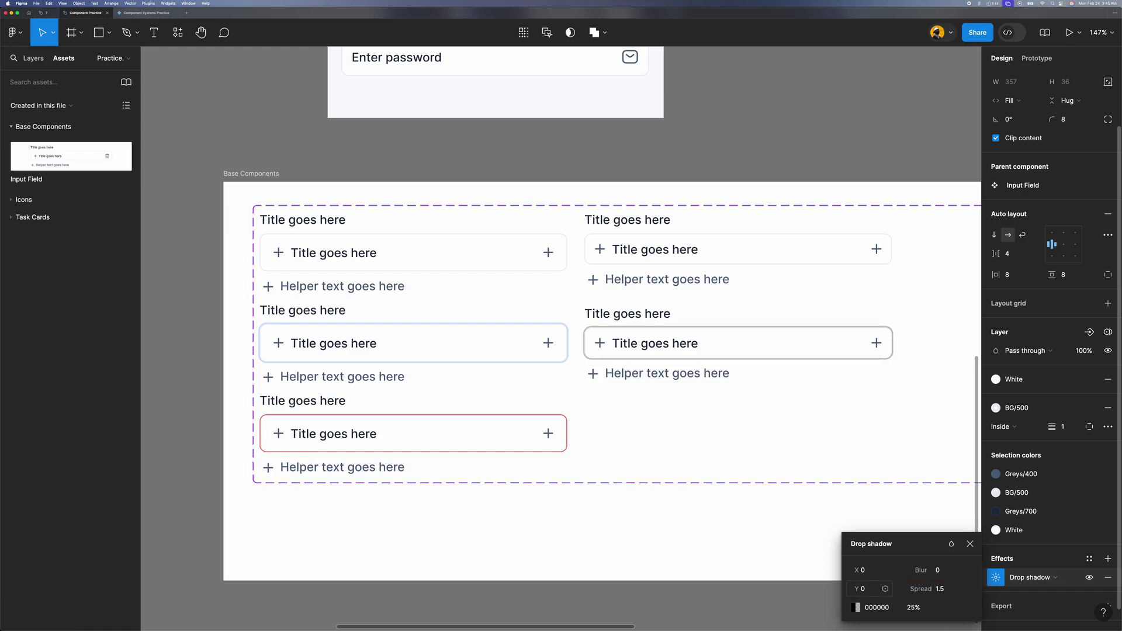
Step: Set the Small variant's drop shadow opacity to 15%
click(914, 608)
text(1)
key(Return)
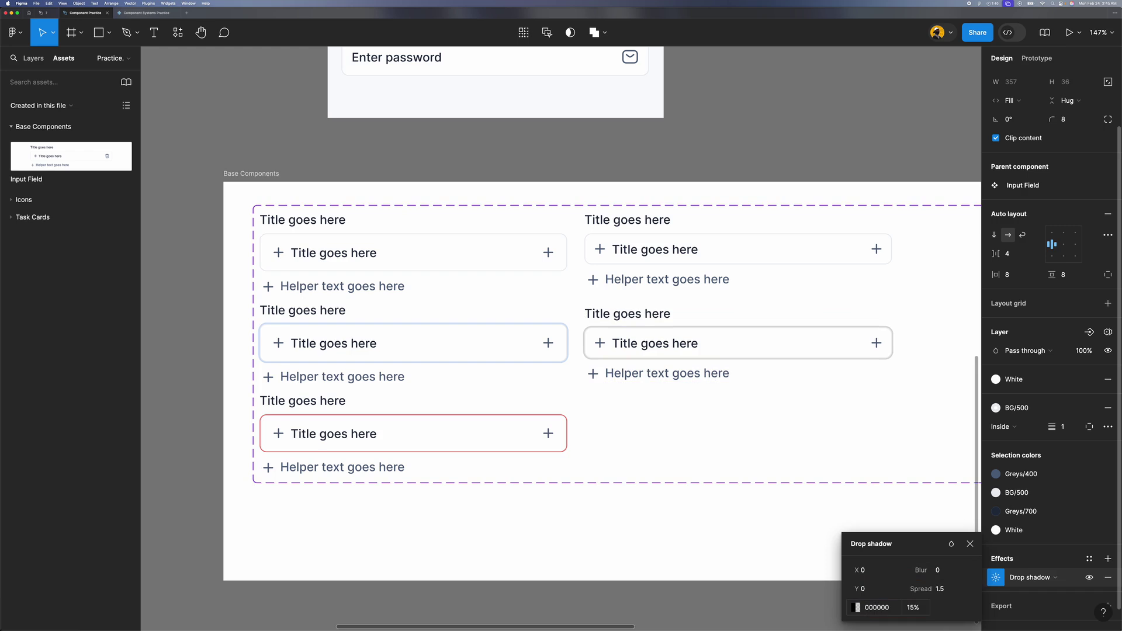
Step: Set the drop shadow's opacity to 25% and its color to the copied 4183E8
click(911, 609)
text(25)
key(Return)
click(887, 608)
key(ctrl+v)
key(Return)
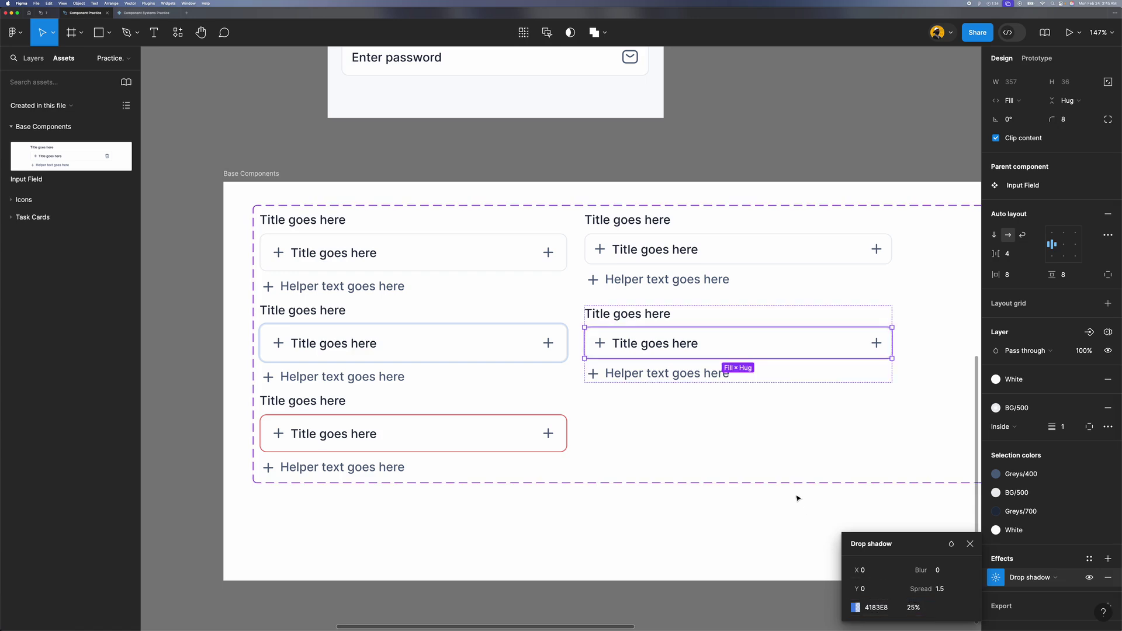
Step: Set the State of the duplicated Small variant to Focused, keeping its Size as Small
click(796, 503)
scroll(732, 331, up, 1)
click(732, 332)
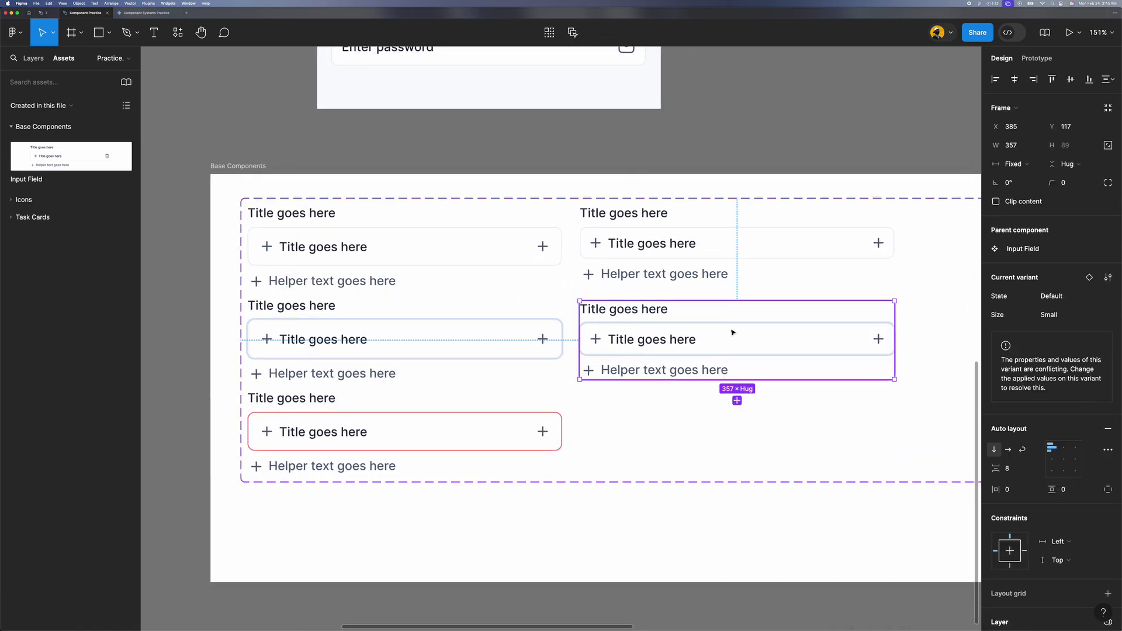
click(1061, 318)
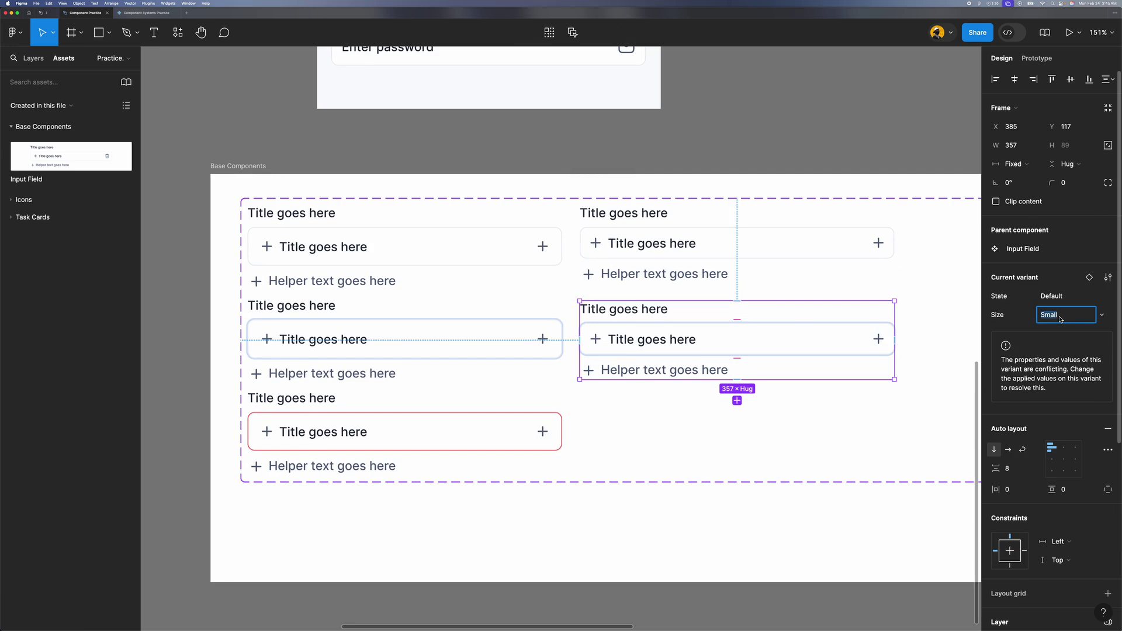
click(1102, 298)
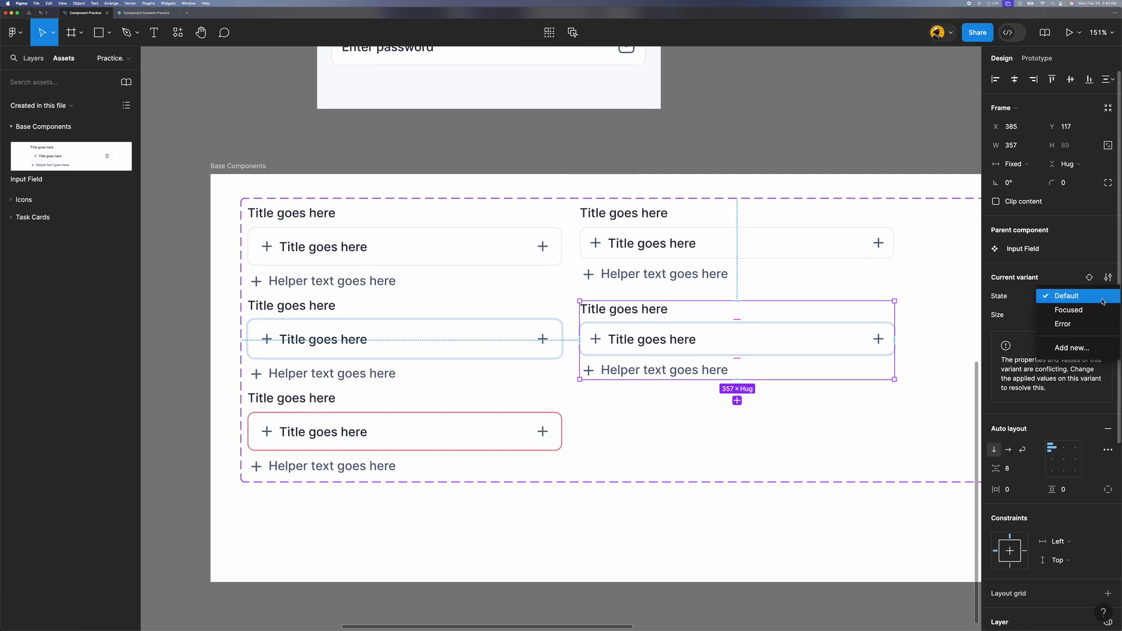
click(1076, 310)
click(1065, 322)
double_click(1065, 321)
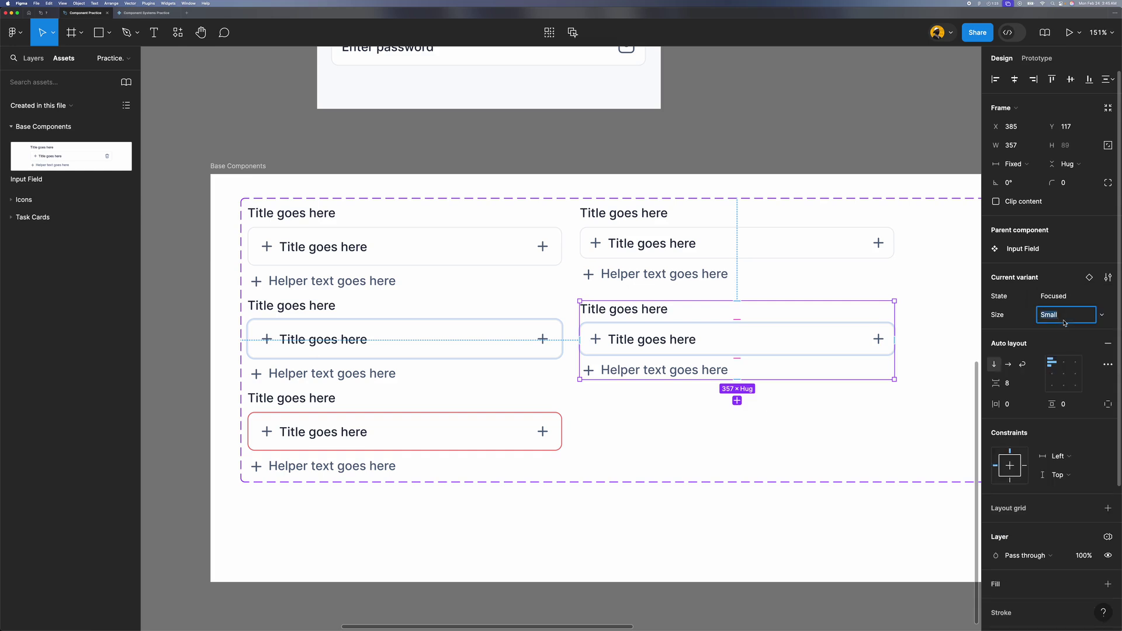
click(1102, 315)
click(1075, 316)
click(804, 413)
Step: Duplicate the Medium error variant into the Small column, below the Small focused variant
scroll(801, 415, right, 2)
scroll(802, 415, down, 1)
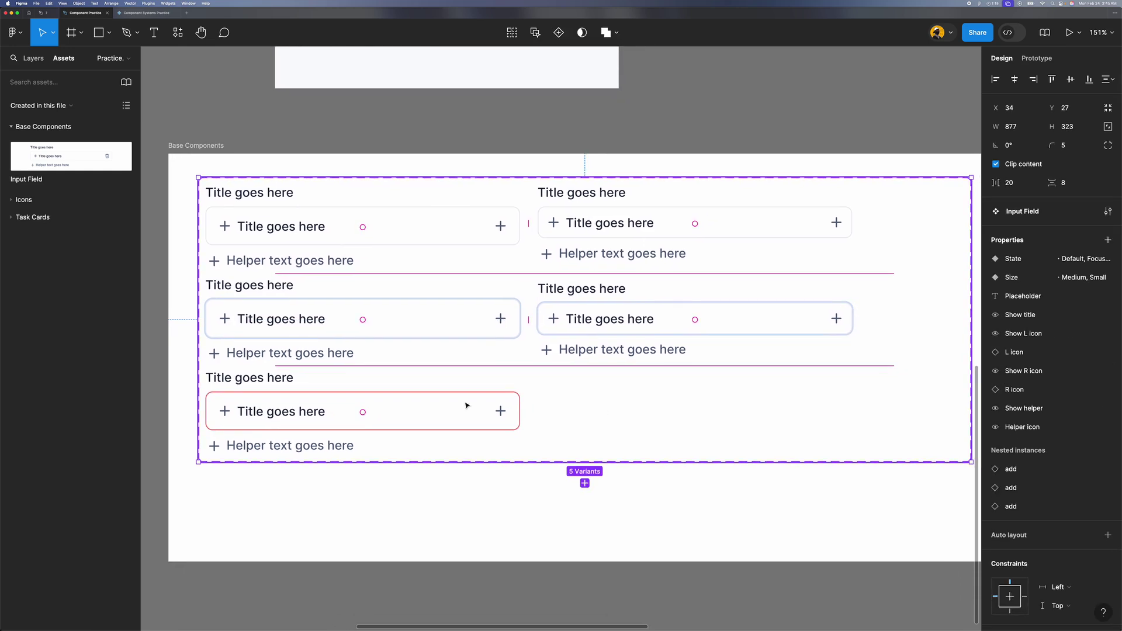
click(466, 405)
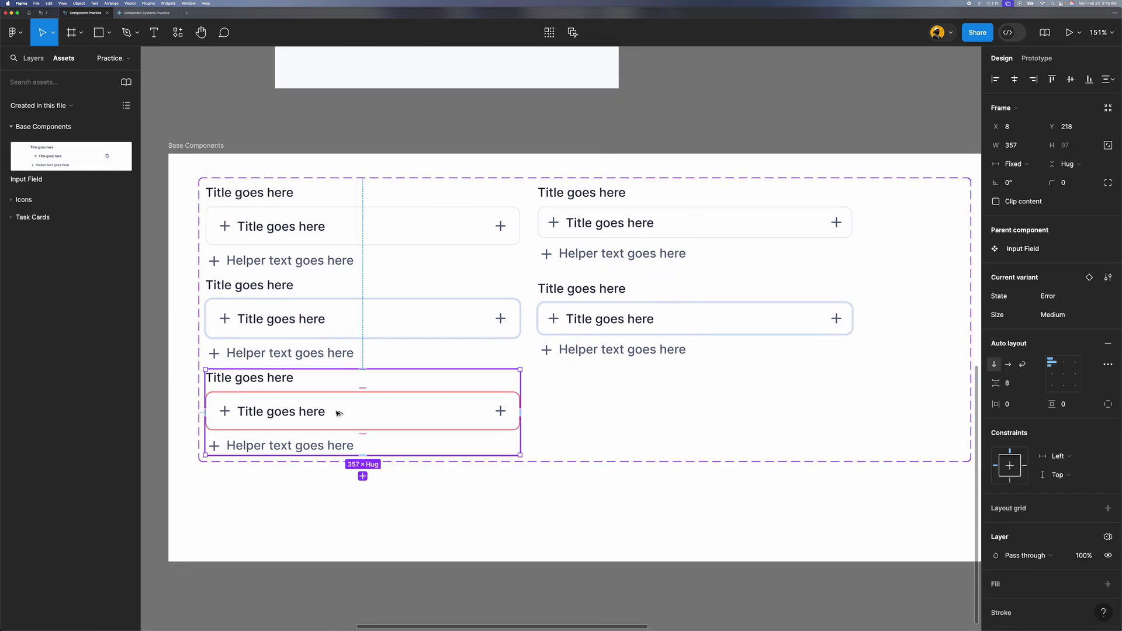
drag(381, 409, 581, 419)
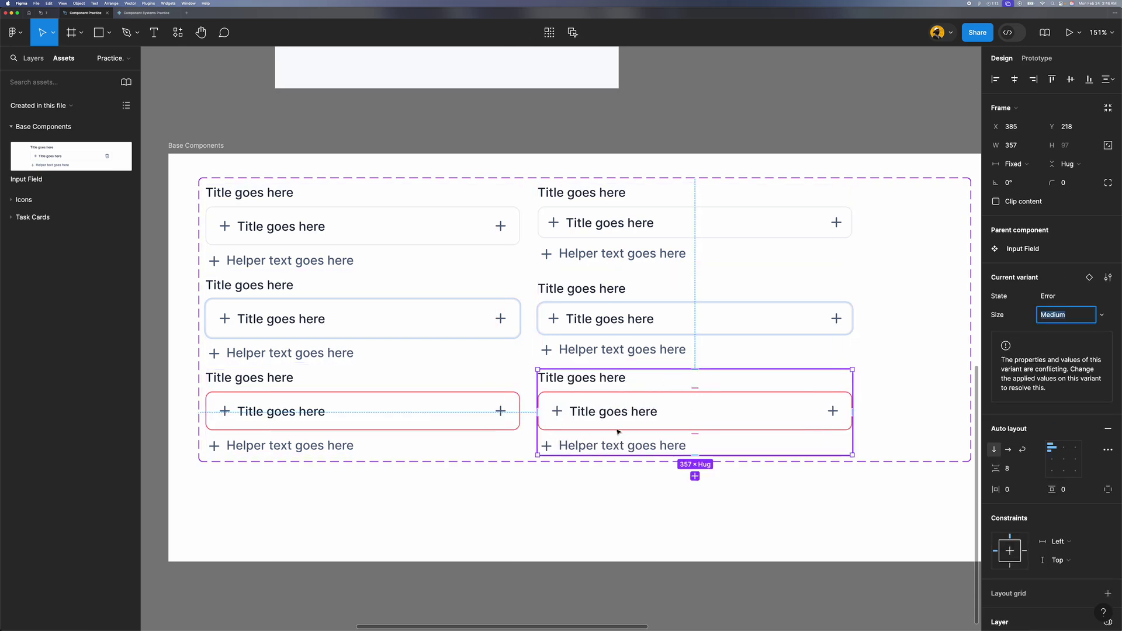
Step: Set the horizontal and vertical padding of the duplicated error variant's input box to 8
click(752, 403)
click(1009, 338)
text(8)
key(Tab)
text(8)
key(Return)
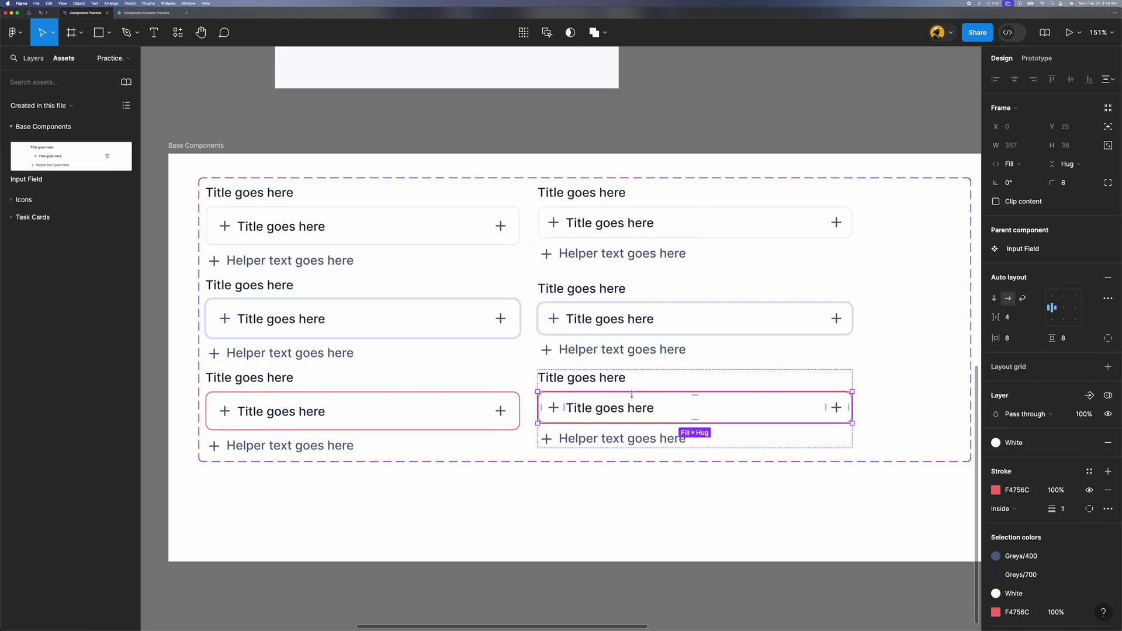
key(Escape)
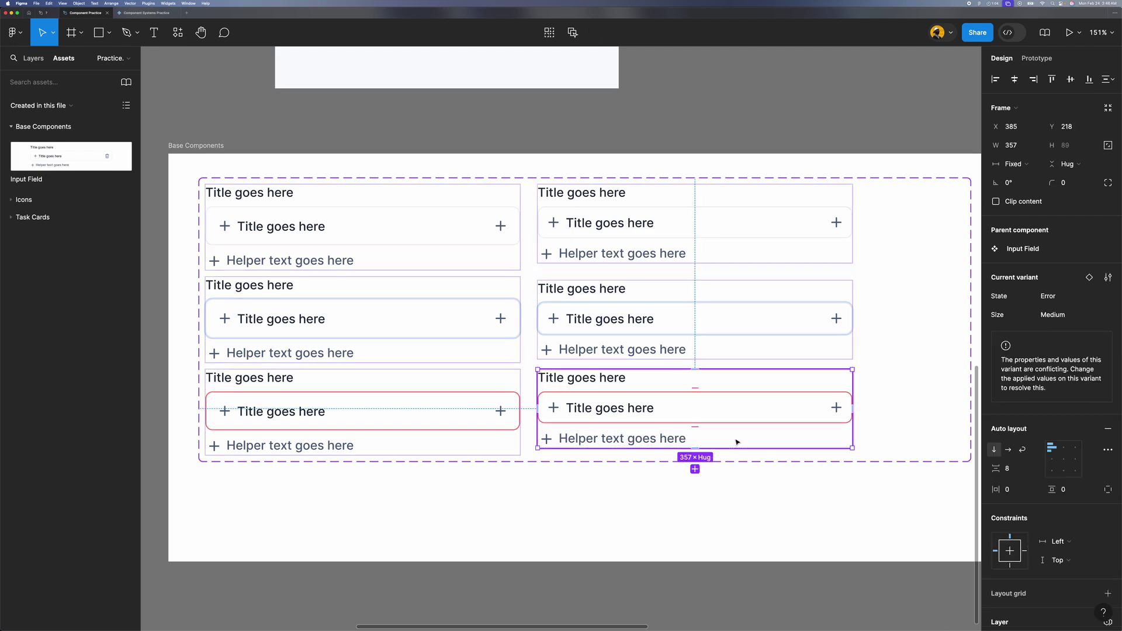
Step: Set the Size of the duplicated error variant to Small
click(1063, 320)
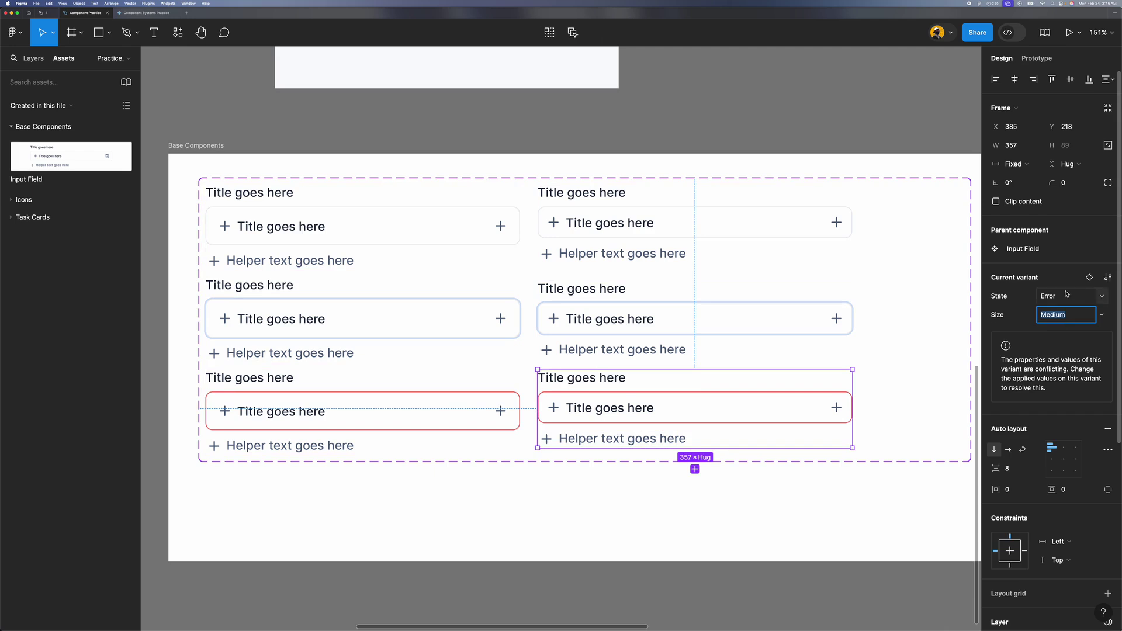
click(1102, 315)
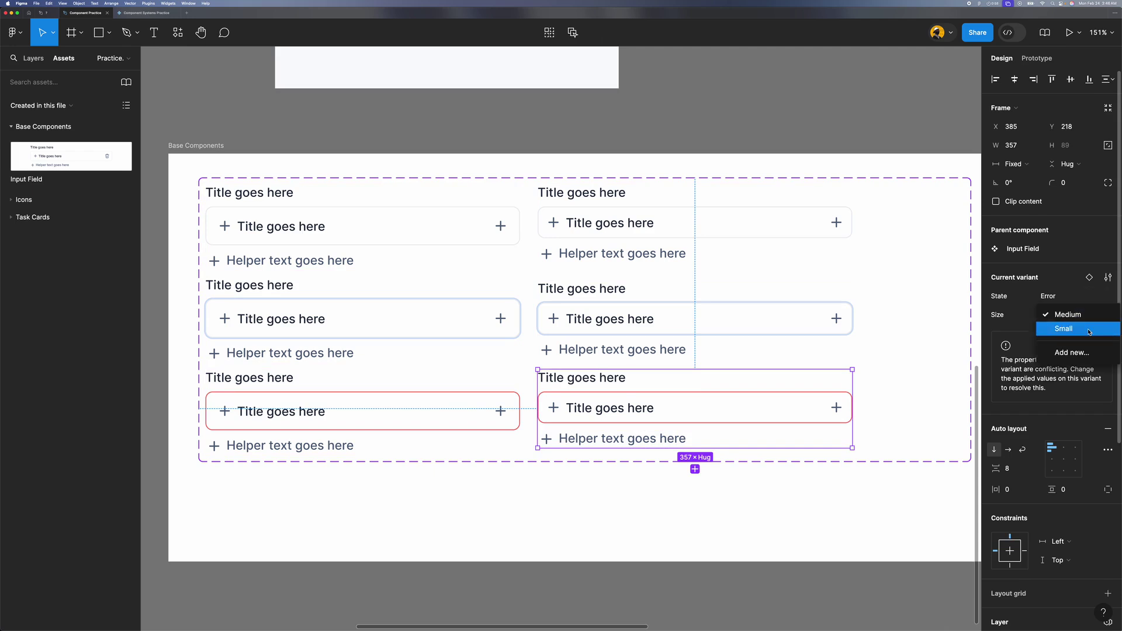
click(1089, 328)
scroll(914, 418, down, 5)
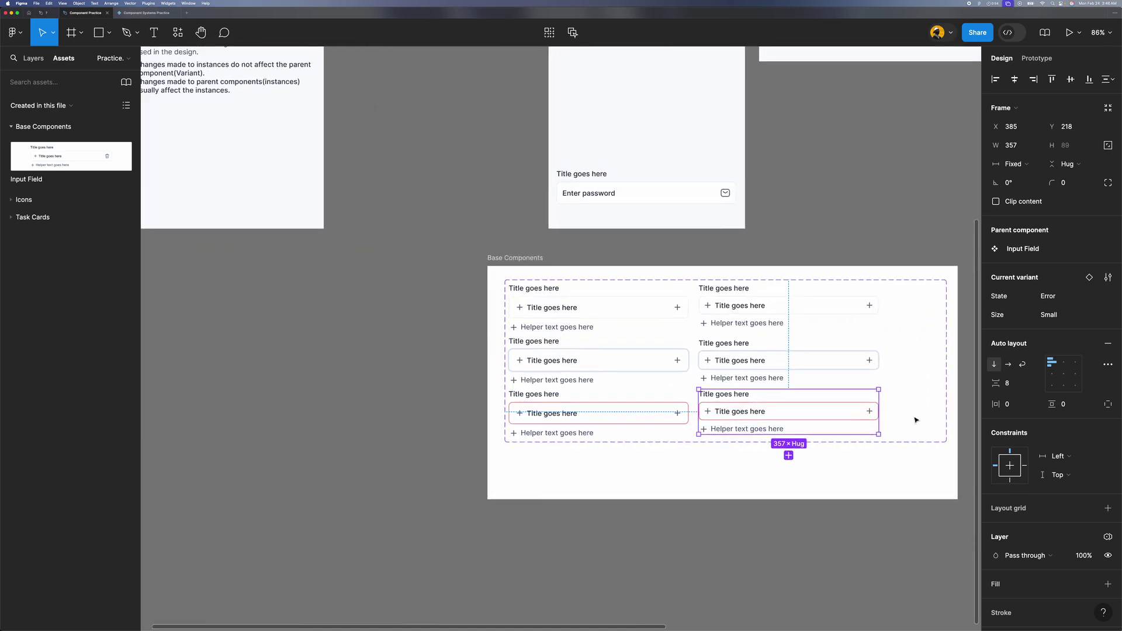
click(874, 467)
Step: Move the "Enter password" instance up on the Test Screen to about Y 569
scroll(874, 466, down, 5)
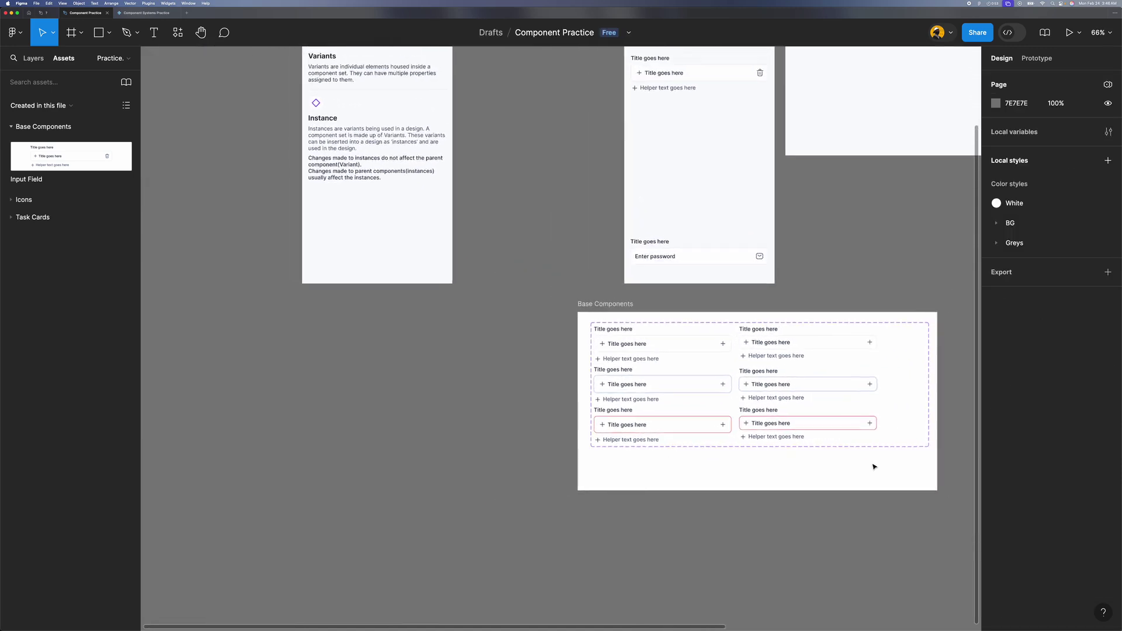
scroll(874, 466, down, 1)
scroll(789, 410, up, 5)
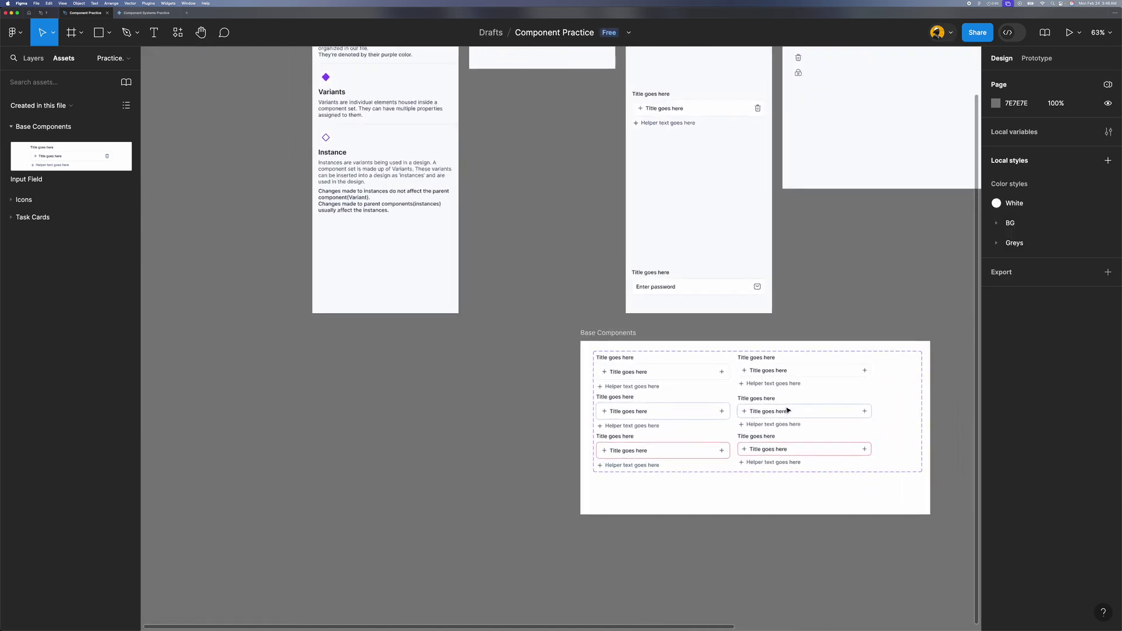
click(704, 283)
scroll(703, 286, up, 3)
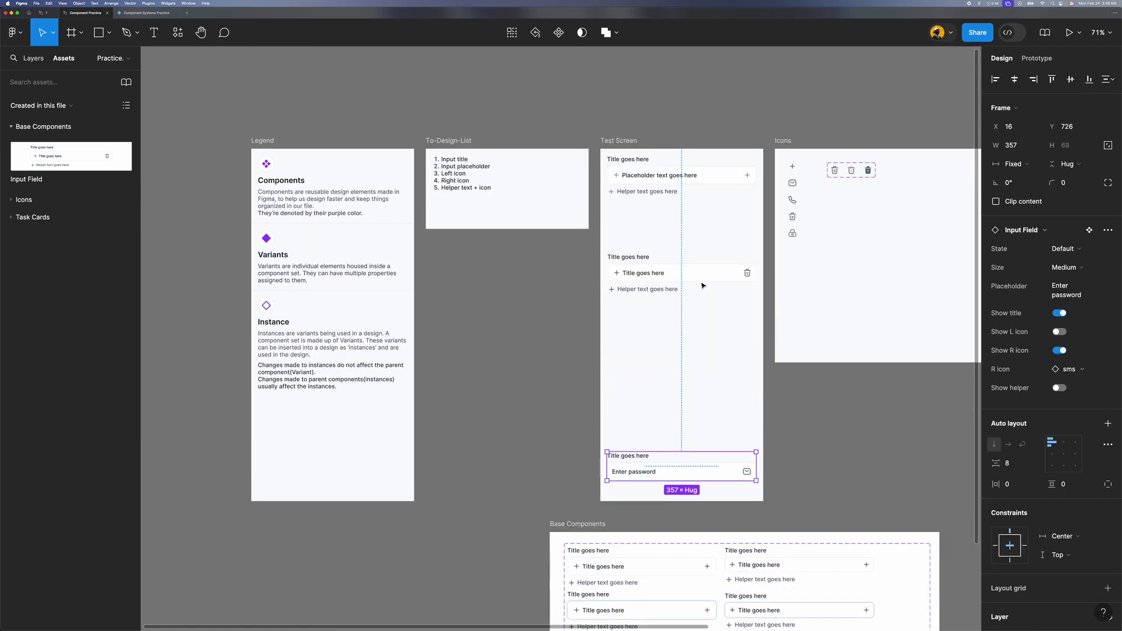
scroll(660, 356, up, 5)
drag(661, 535, 664, 431)
Step: Turn on Show helper and turn off Helper icon for the "Enter password" instance
click(1060, 389)
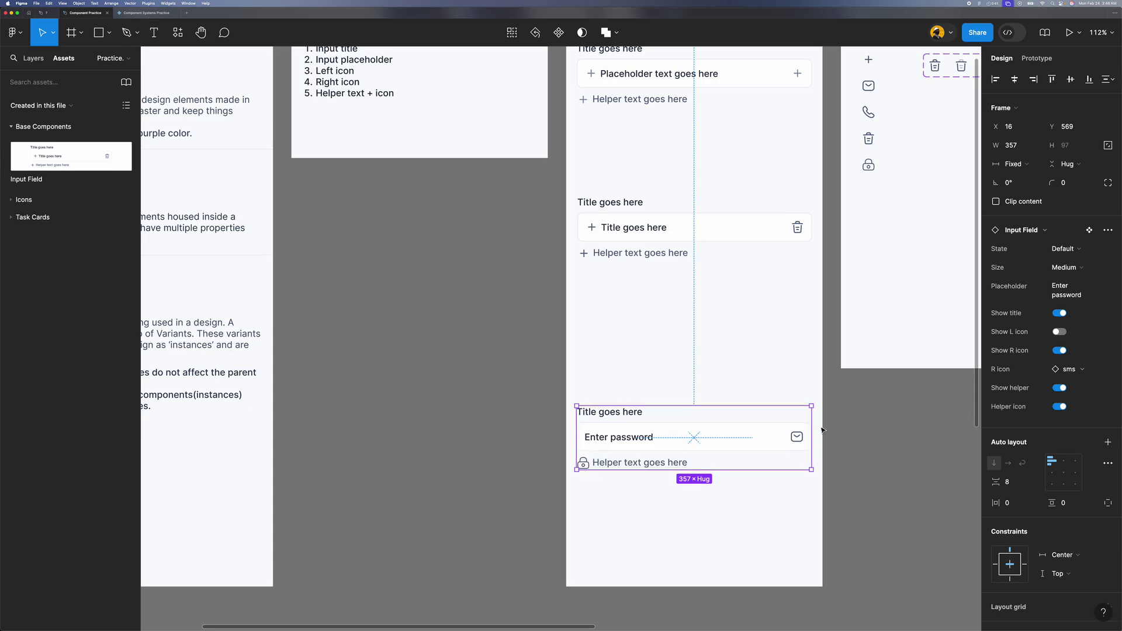
click(1060, 407)
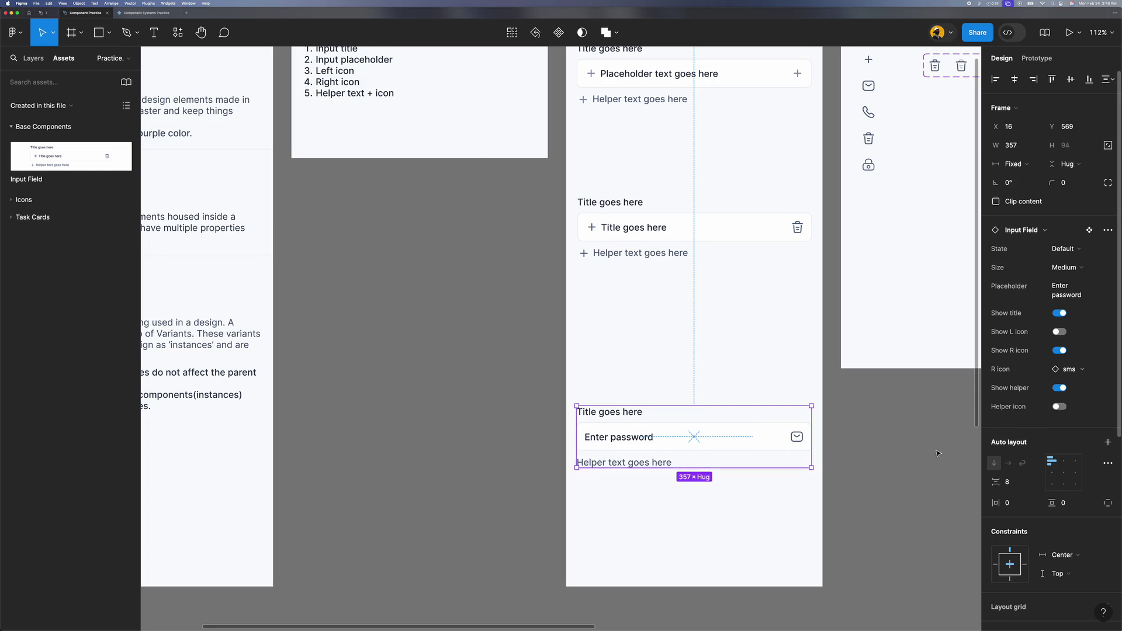
click(743, 500)
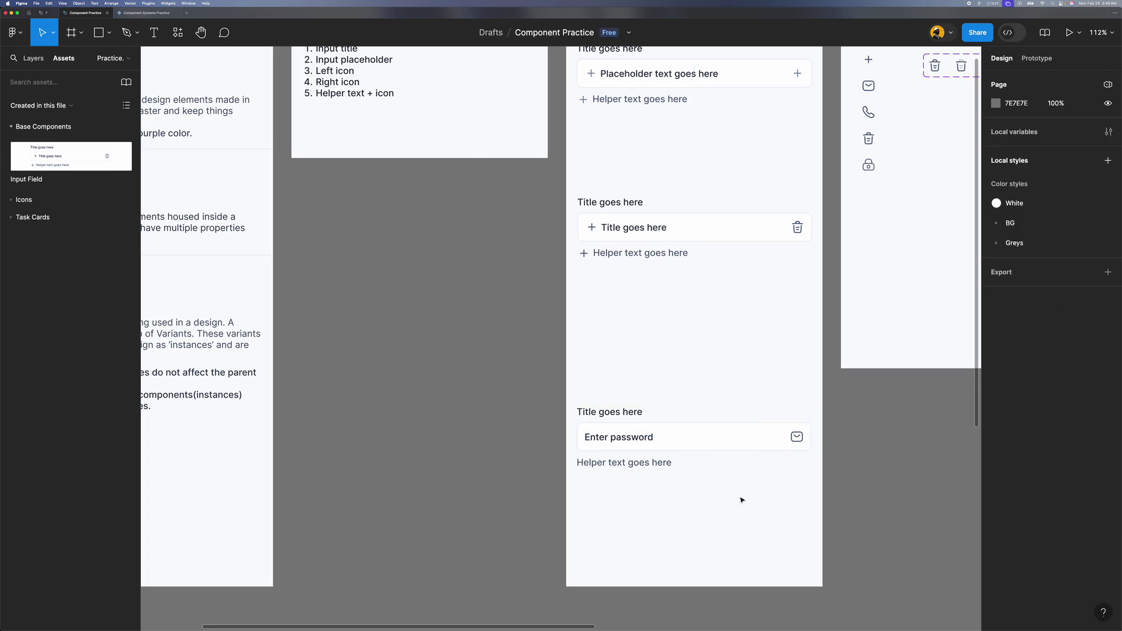
Step: Turn off Show title for the "Enter password" instance
click(682, 441)
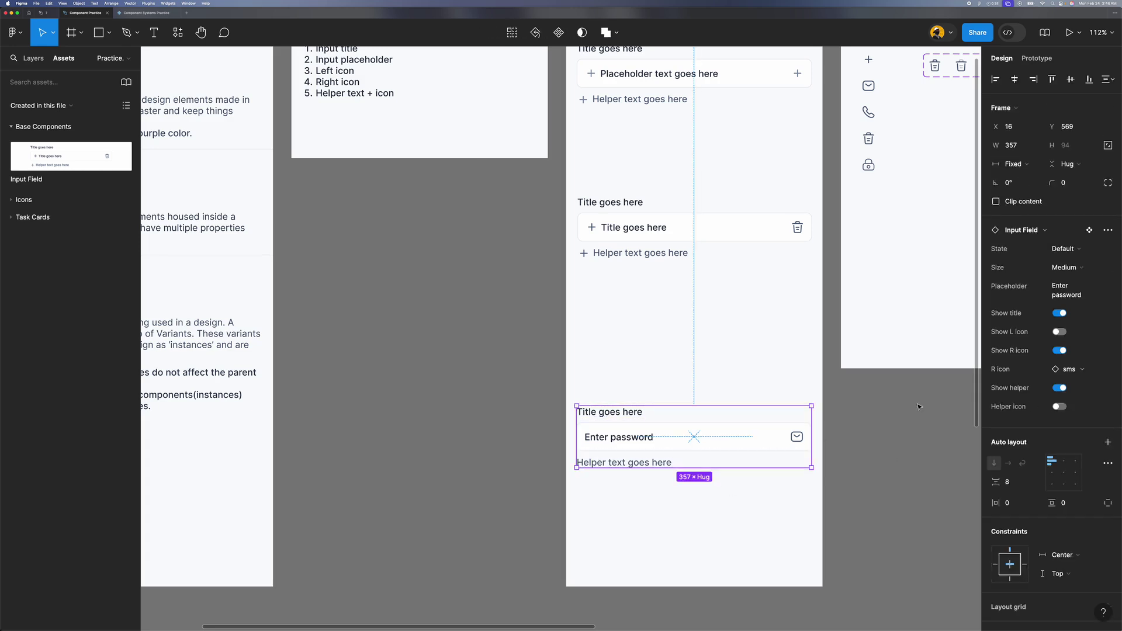
click(1060, 313)
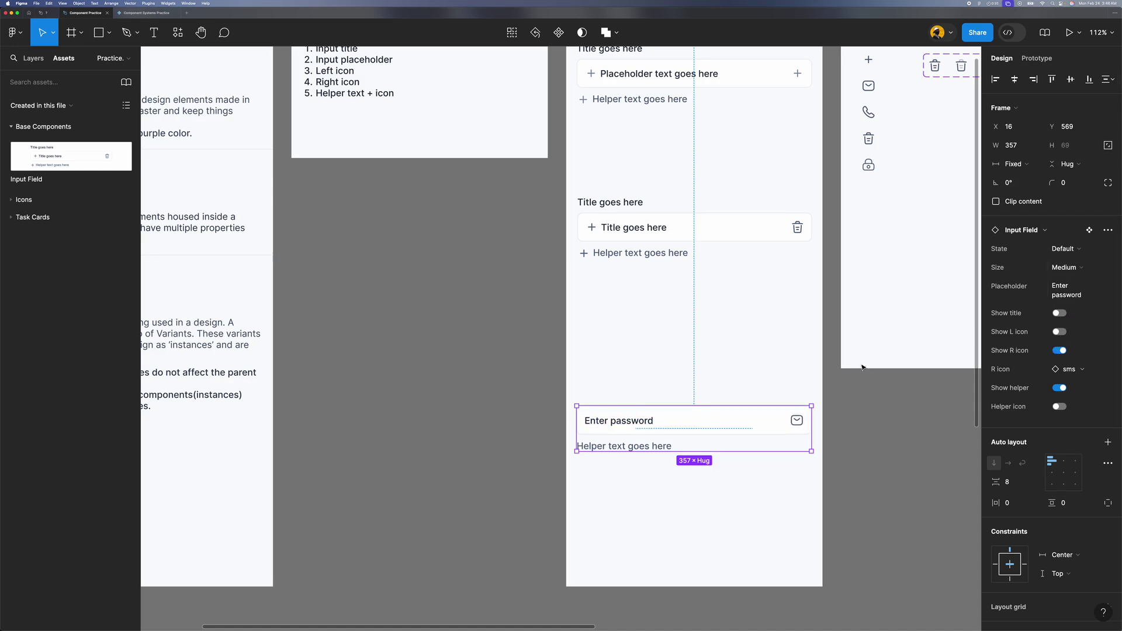
click(866, 403)
Step: Move the Show title property above Placeholder in the Input Field component set and check the order on the "Enter password" instance
scroll(866, 403, down, 10)
click(775, 372)
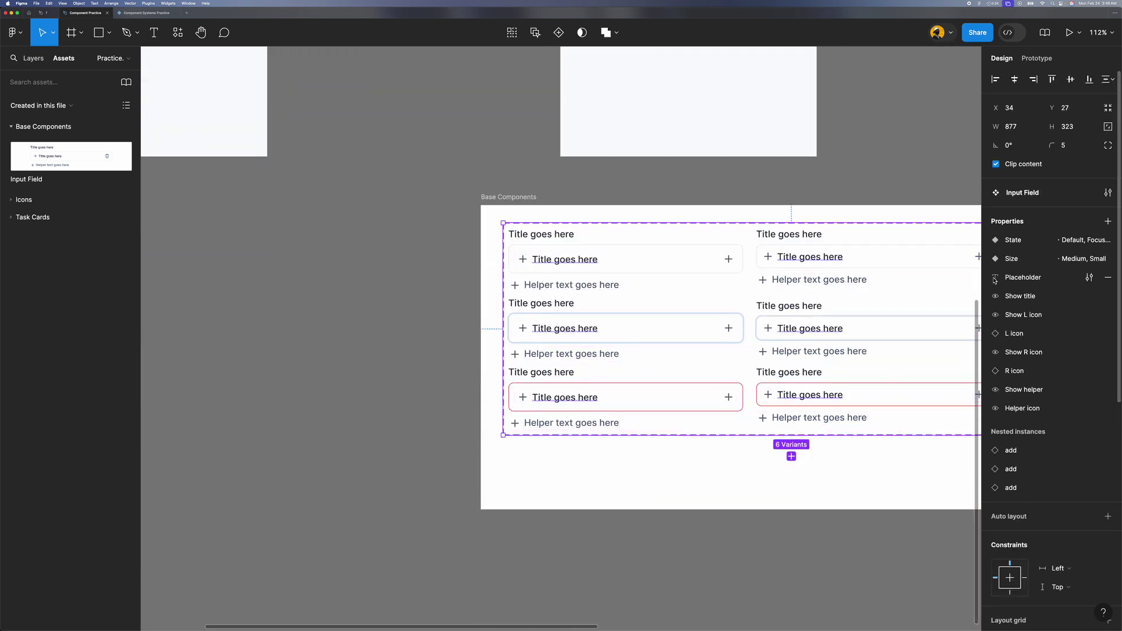
drag(989, 296, 990, 279)
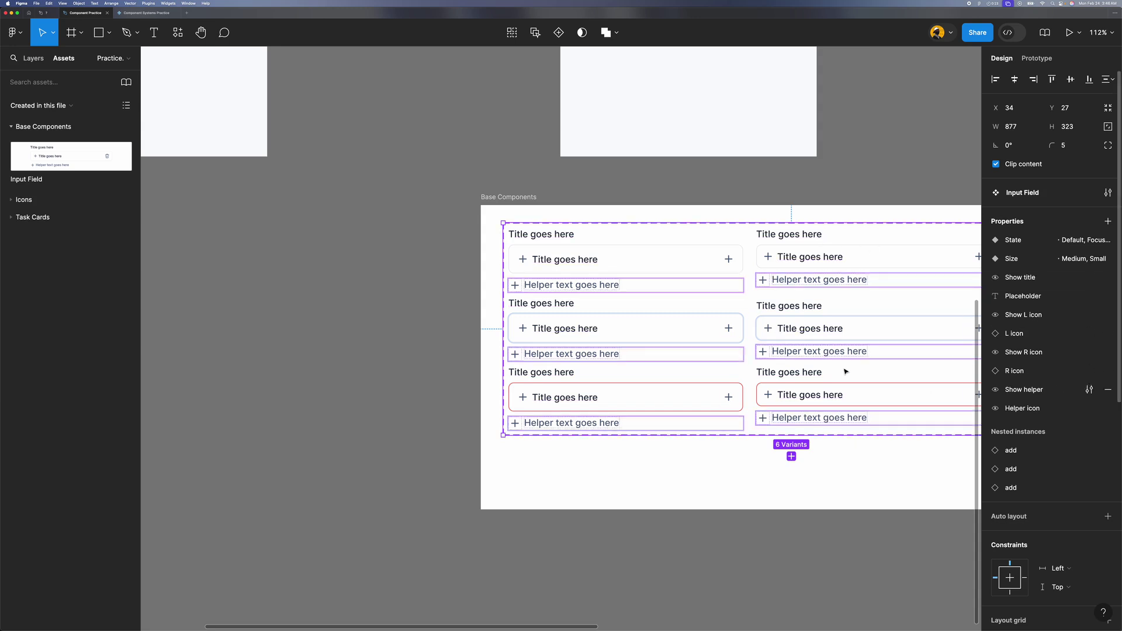
scroll(726, 328, up, 5)
click(670, 220)
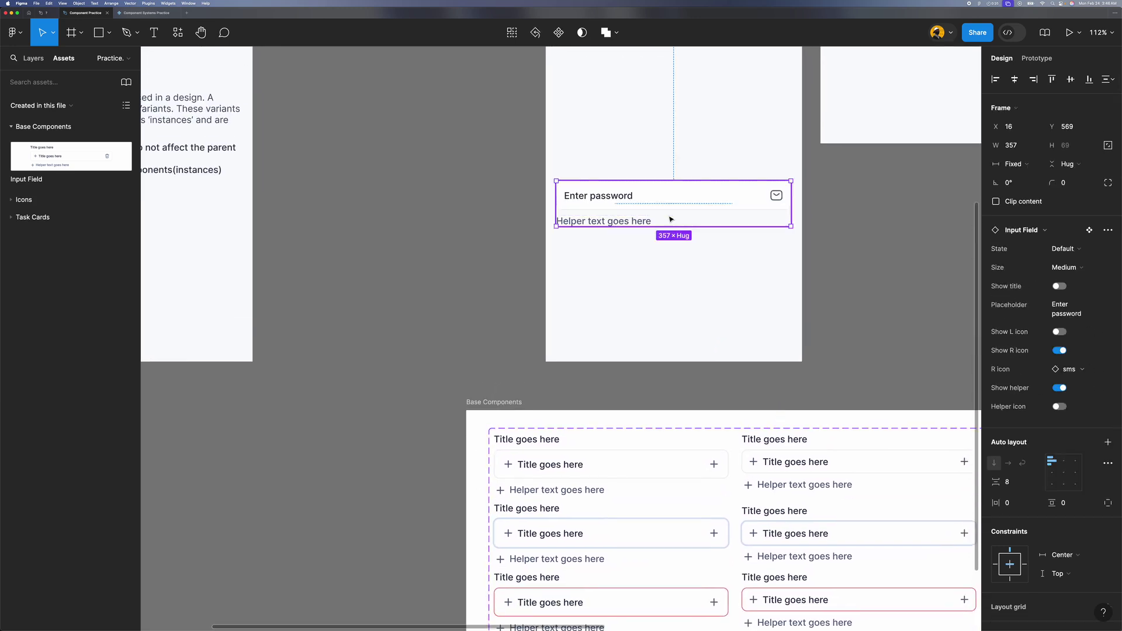
Step: Turn off Show R icon and turn on Show L icon for the "Enter password" instance
scroll(671, 220, down, 1)
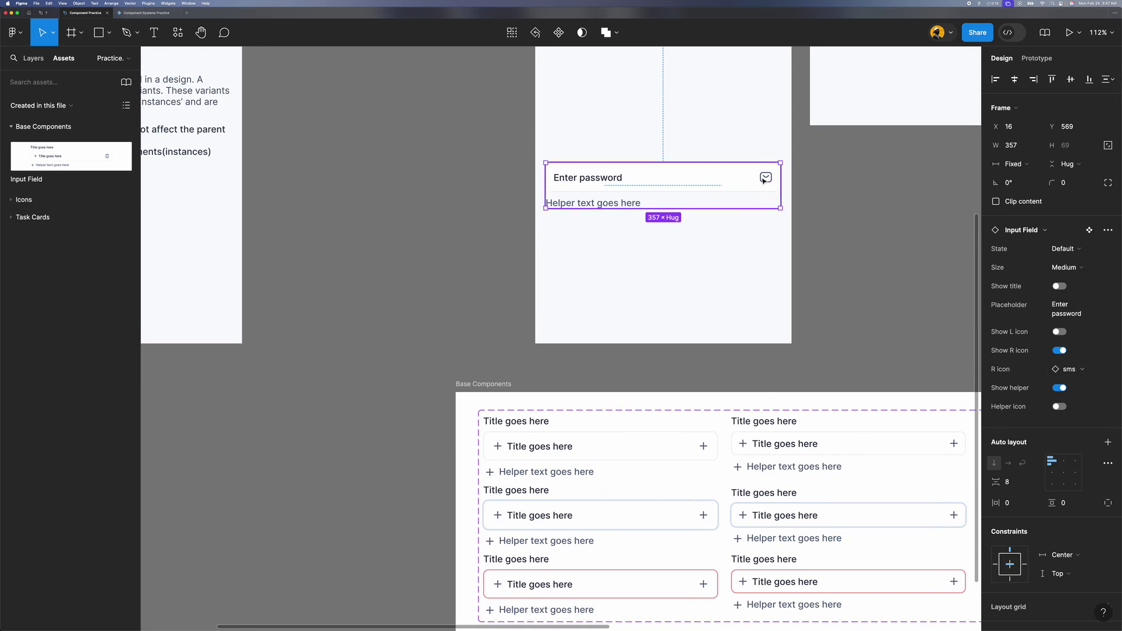
click(1064, 352)
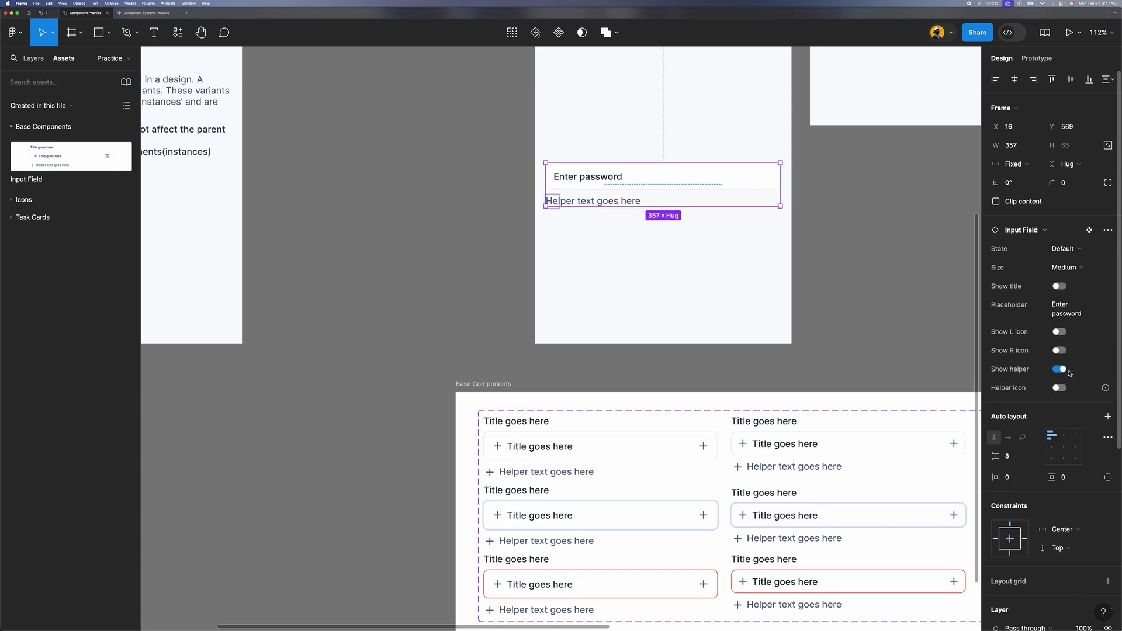
click(1060, 333)
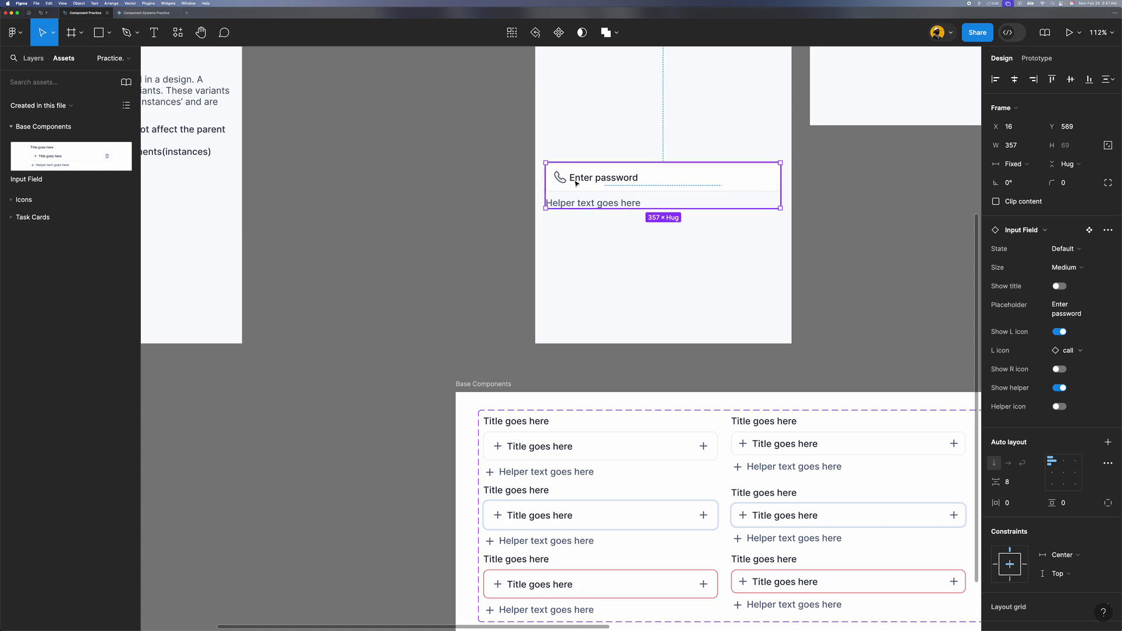
Step: Swap the "Enter password" instance's L icon to Trash Set and try its Property 1 variants, ending on Filled
click(1072, 351)
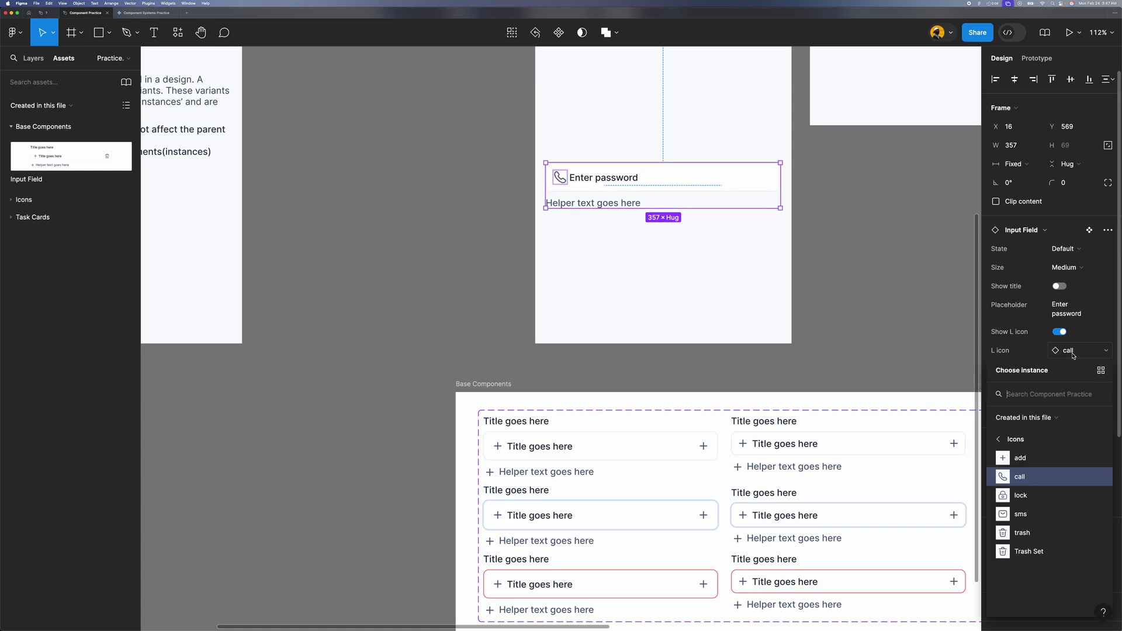
click(1041, 553)
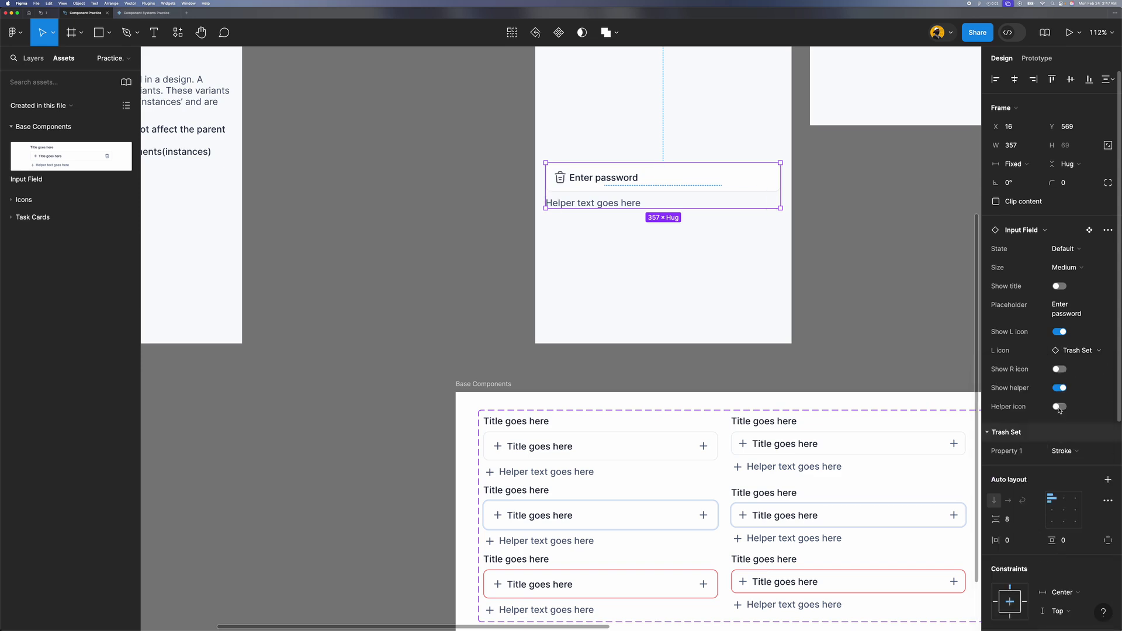
click(1077, 451)
click(1040, 465)
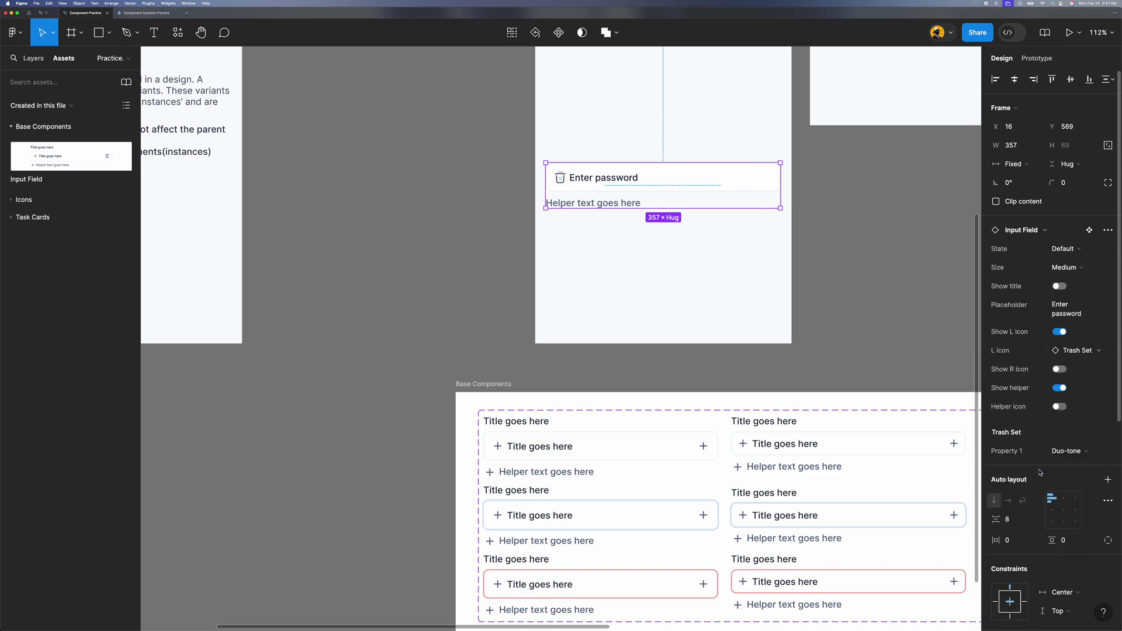
click(1077, 452)
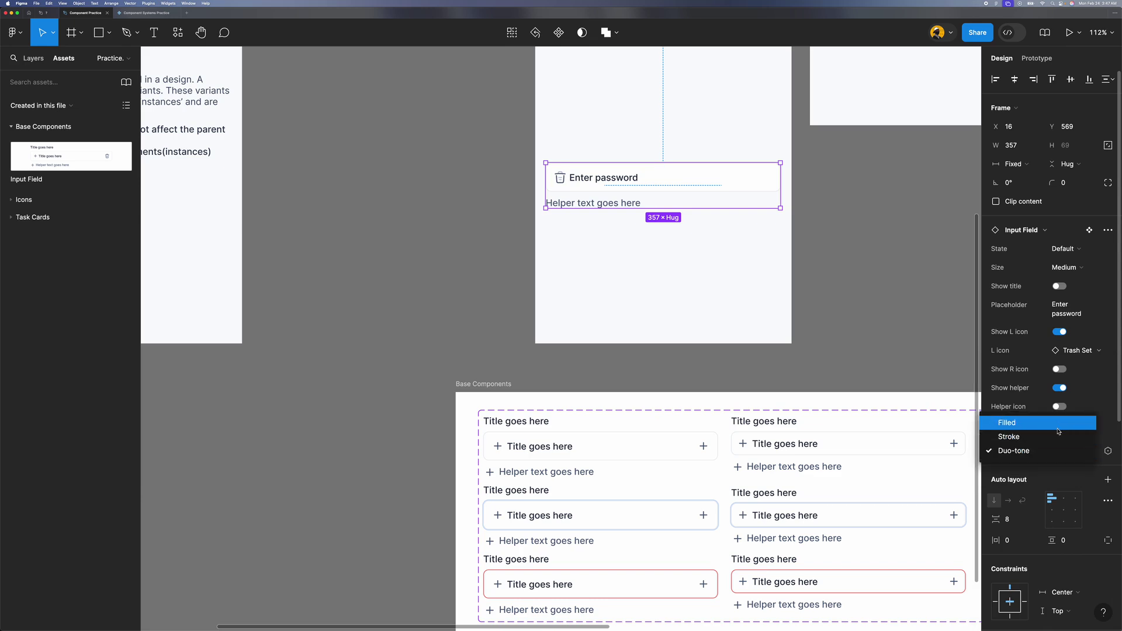
click(1058, 429)
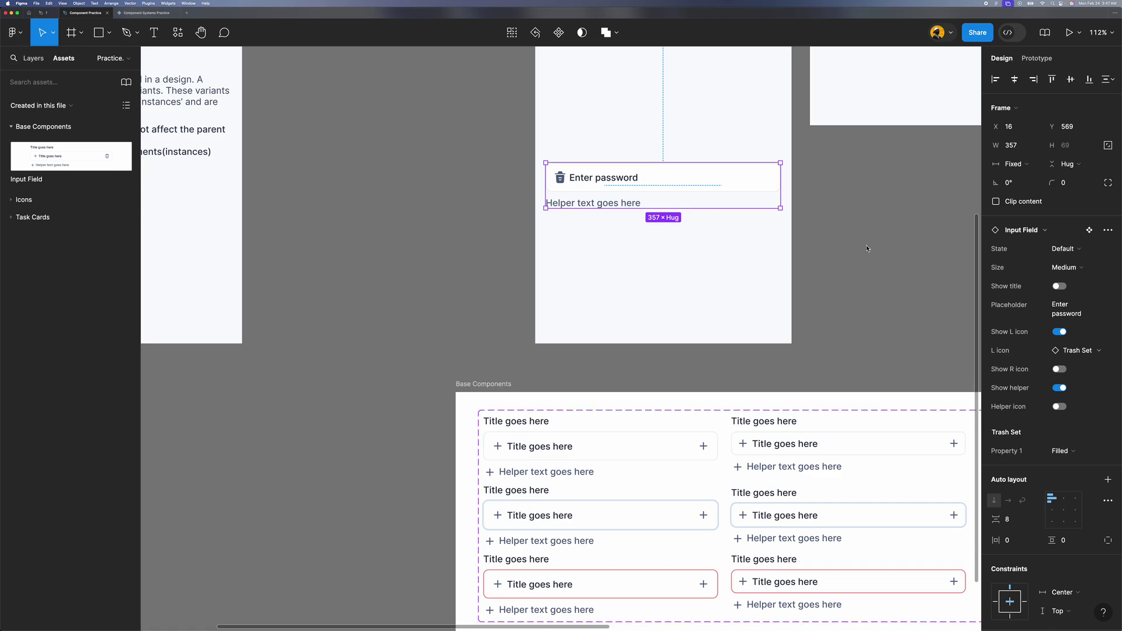
Step: Move the "Enter password" instance down on the Test Screen to about Y 753
click(749, 323)
scroll(749, 323, down, 5)
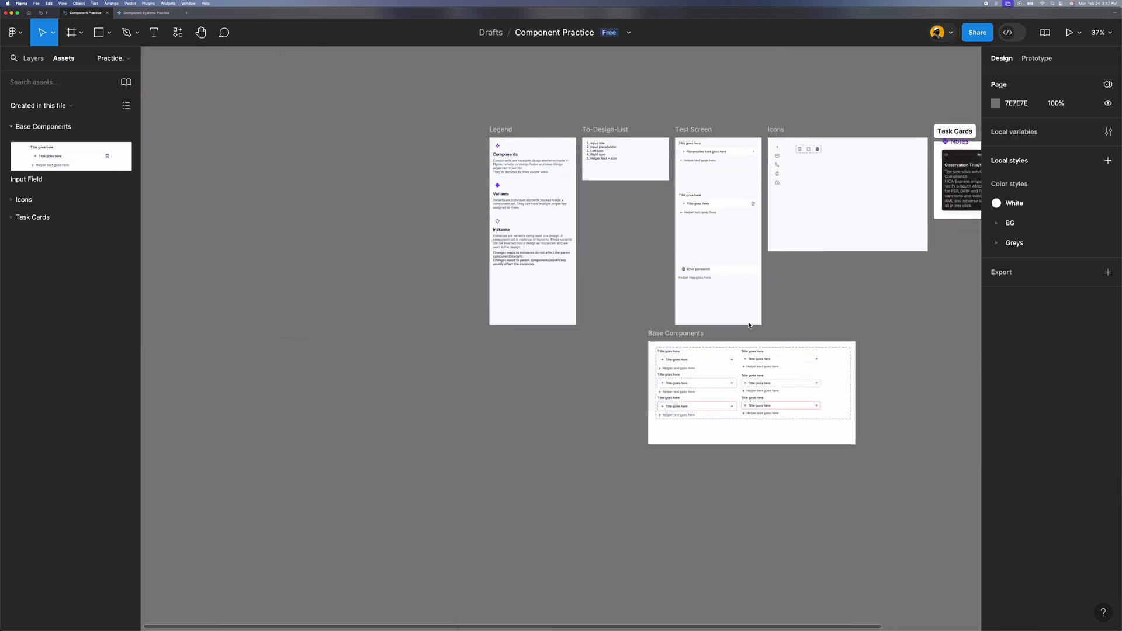
scroll(672, 243, up, 8)
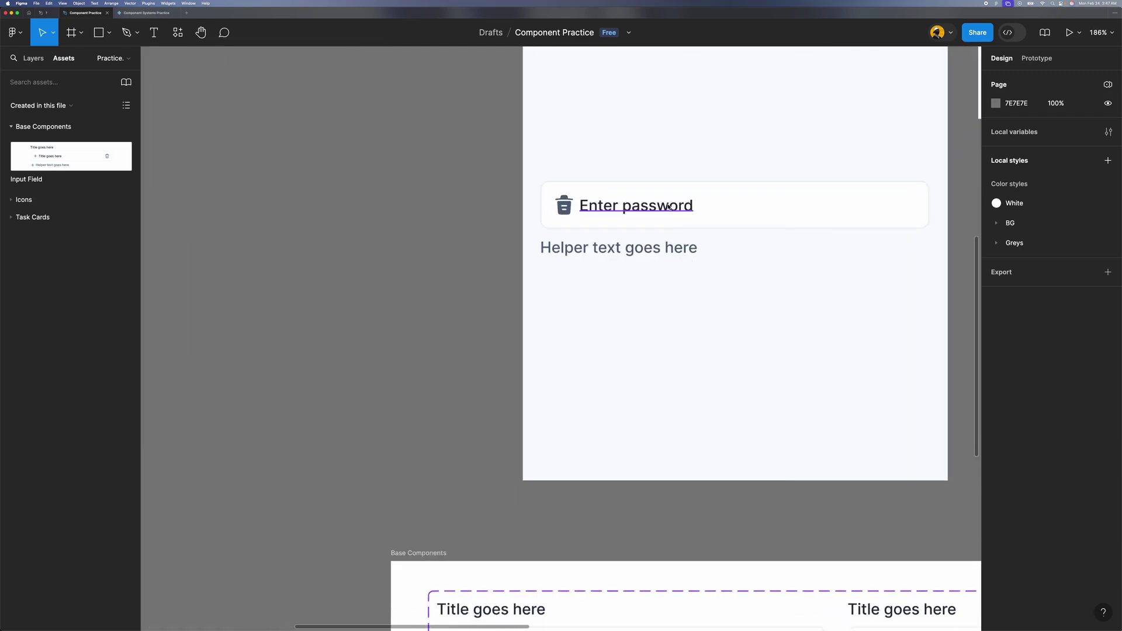
scroll(676, 354, down, 5)
scroll(678, 351, up, 4)
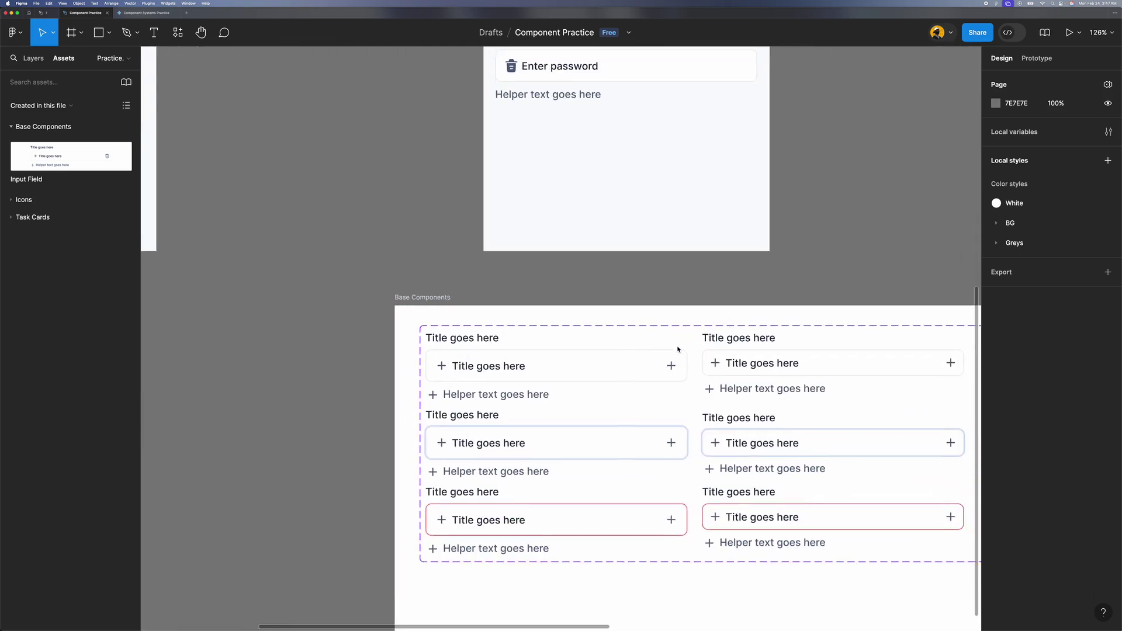
scroll(674, 344, up, 3)
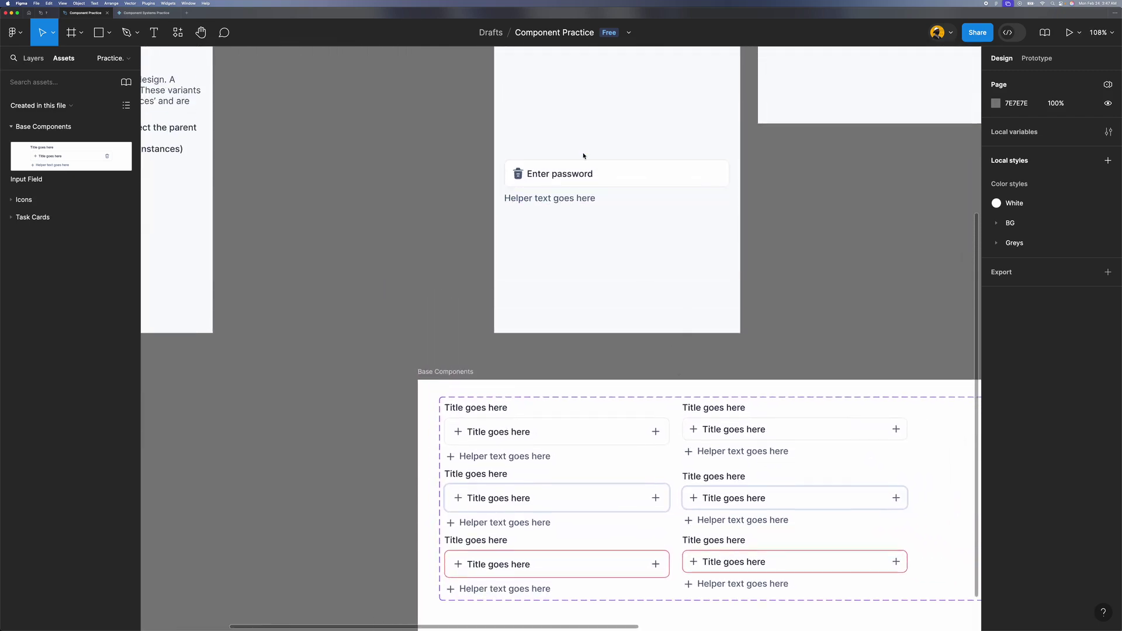
click(594, 176)
drag(608, 181, 609, 295)
scroll(629, 322, down, 10)
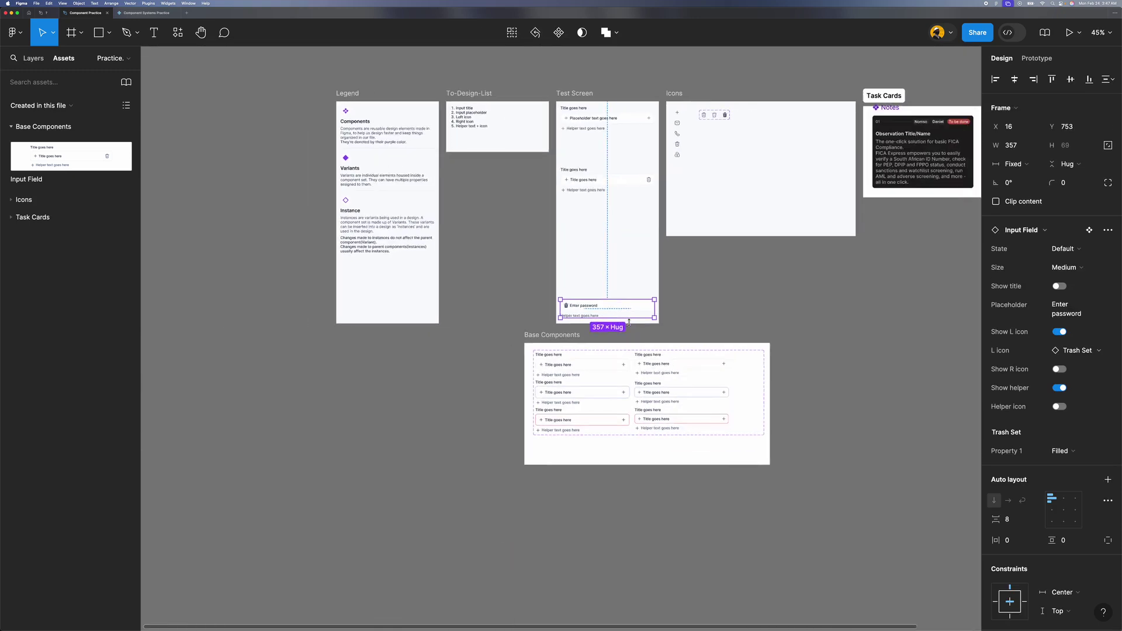
Step: Place an instance of the Notes component from the Task Cards assets below the Task Cards section, at about X 825, Y 459
scroll(638, 132, up, 10)
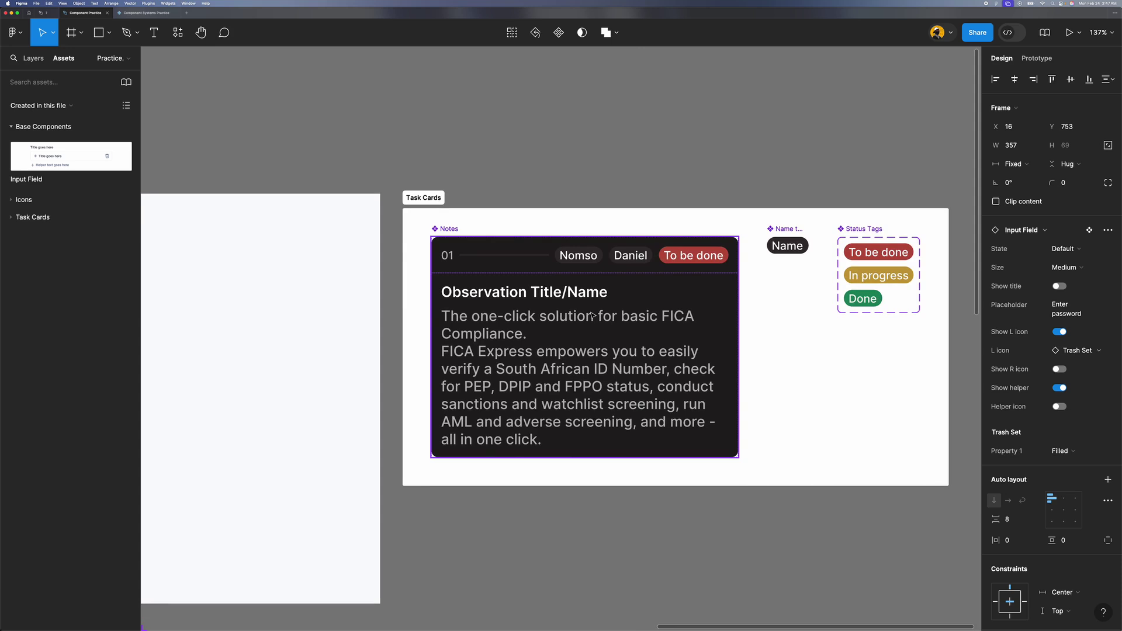
scroll(514, 291, down, 1)
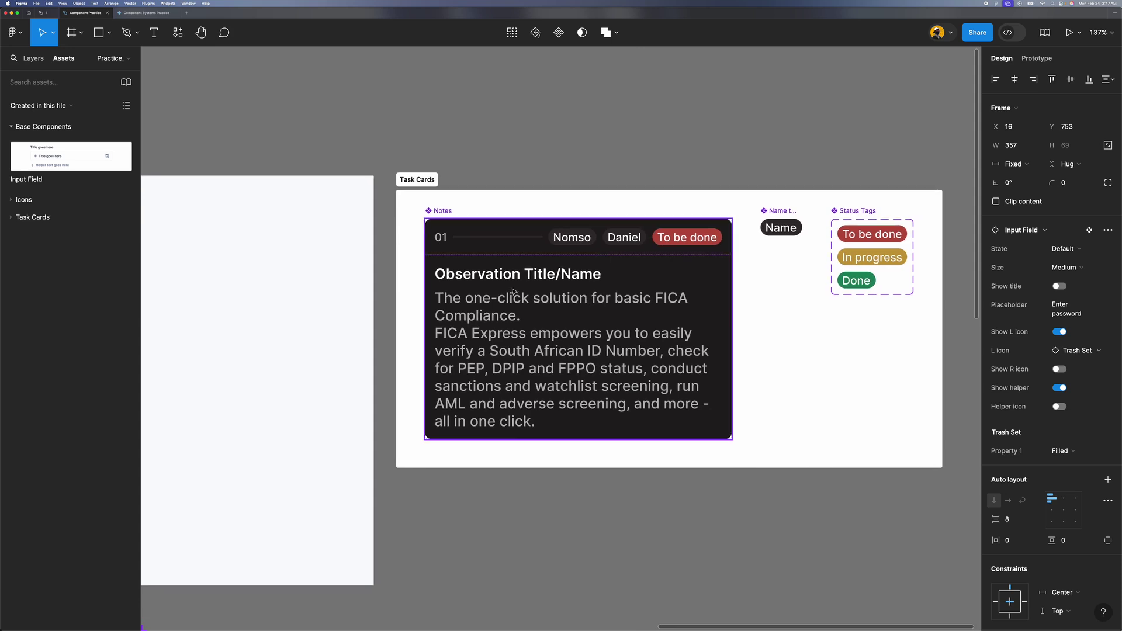
scroll(538, 296, down, 1)
scroll(538, 280, down, 3)
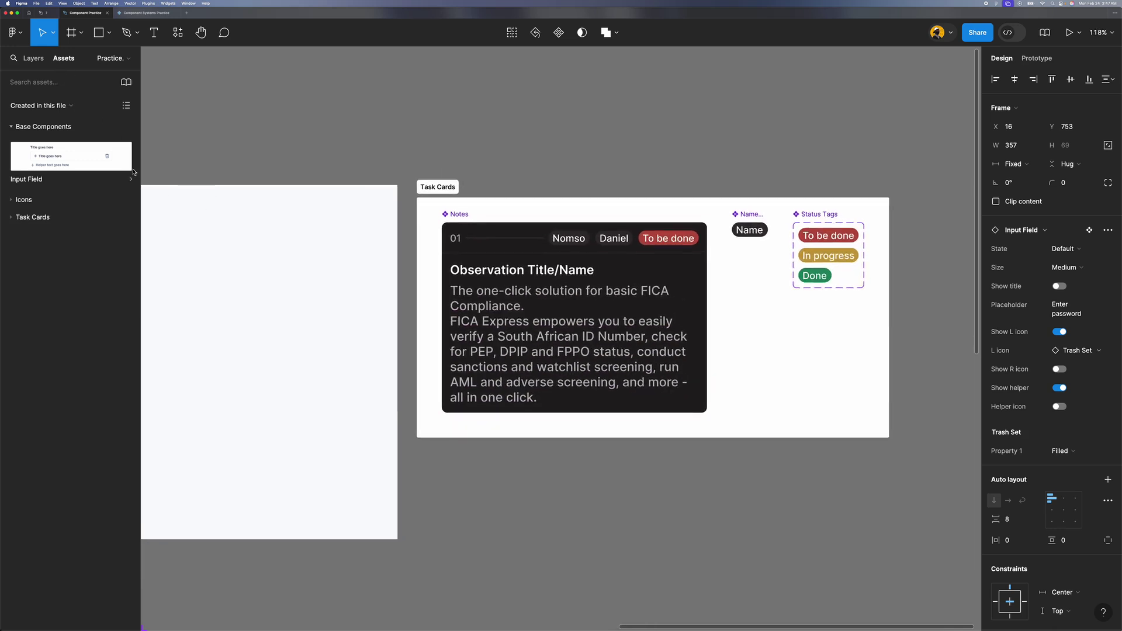
click(24, 218)
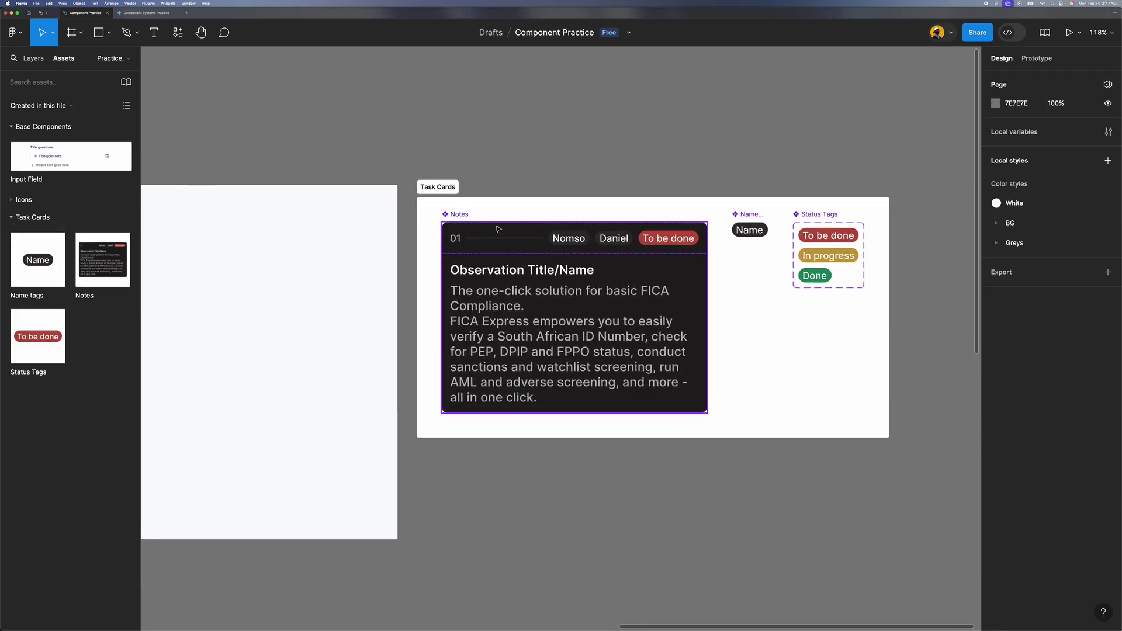
click(442, 188)
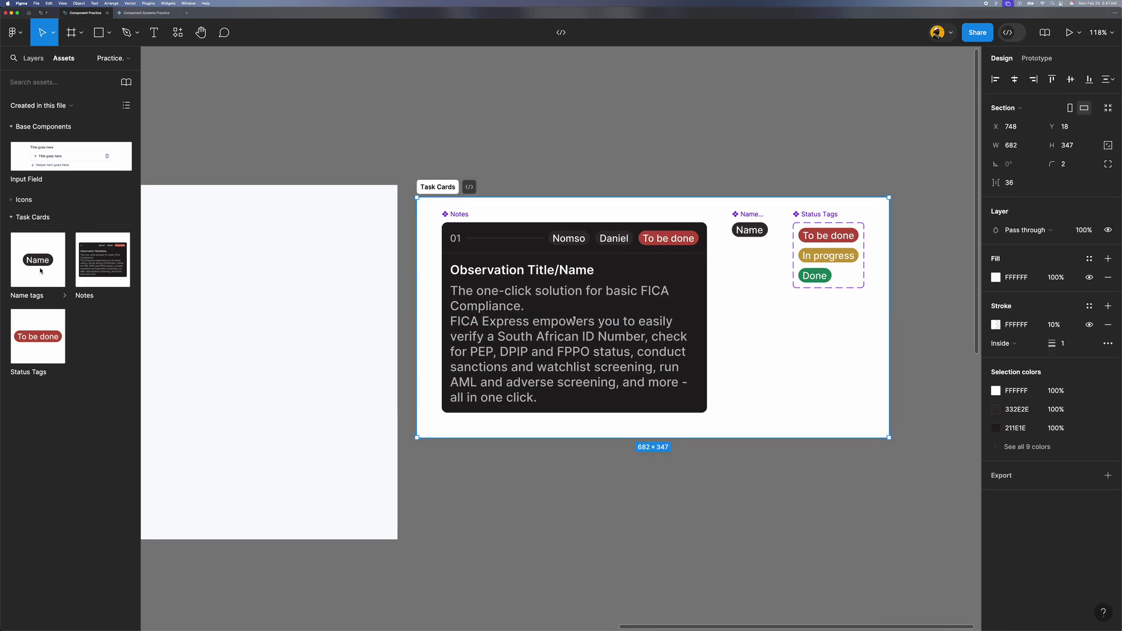
drag(95, 262, 593, 529)
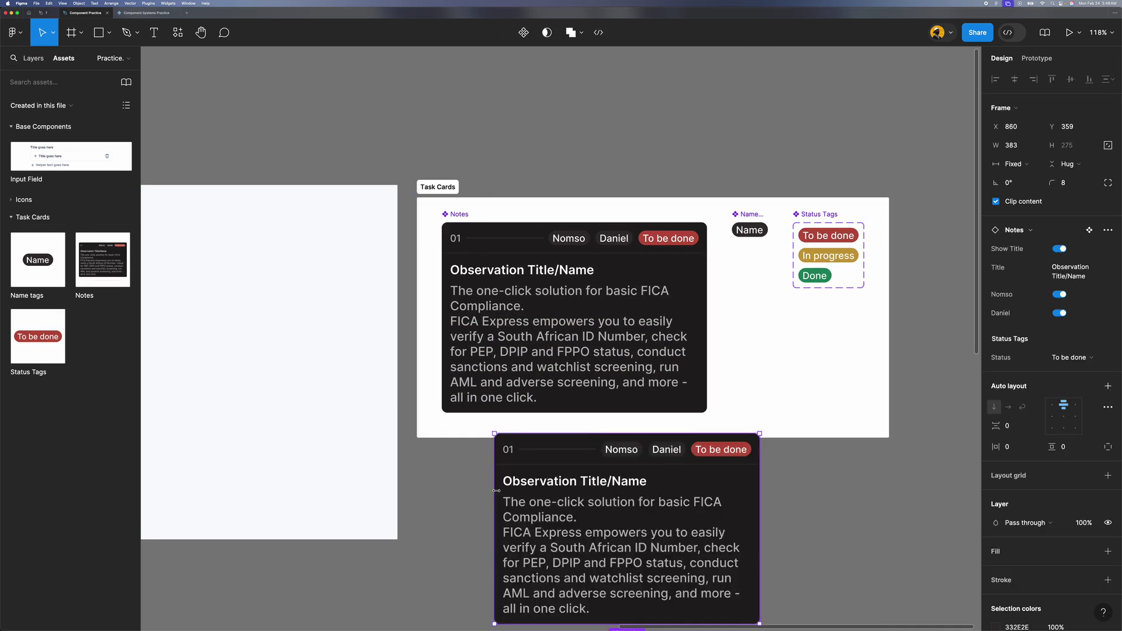
scroll(497, 491, down, 3)
scroll(497, 491, down, 1)
drag(678, 360, 655, 429)
scroll(654, 429, down, 2)
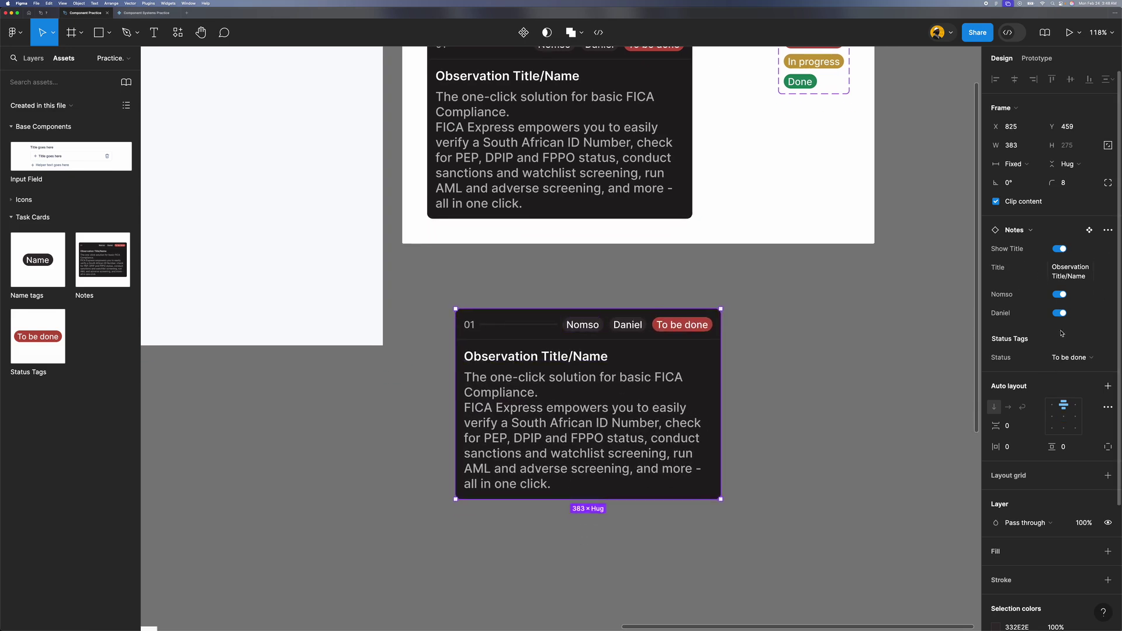
Step: Turn off Show Title and both name tags for the new Notes instance
click(1061, 250)
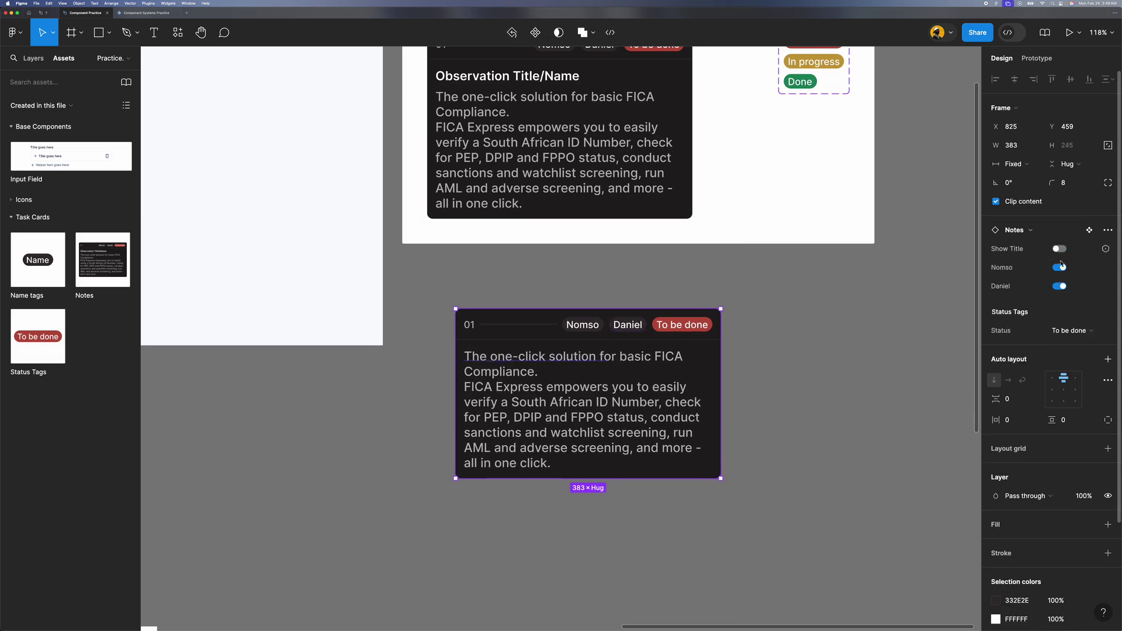
click(1060, 268)
click(1061, 286)
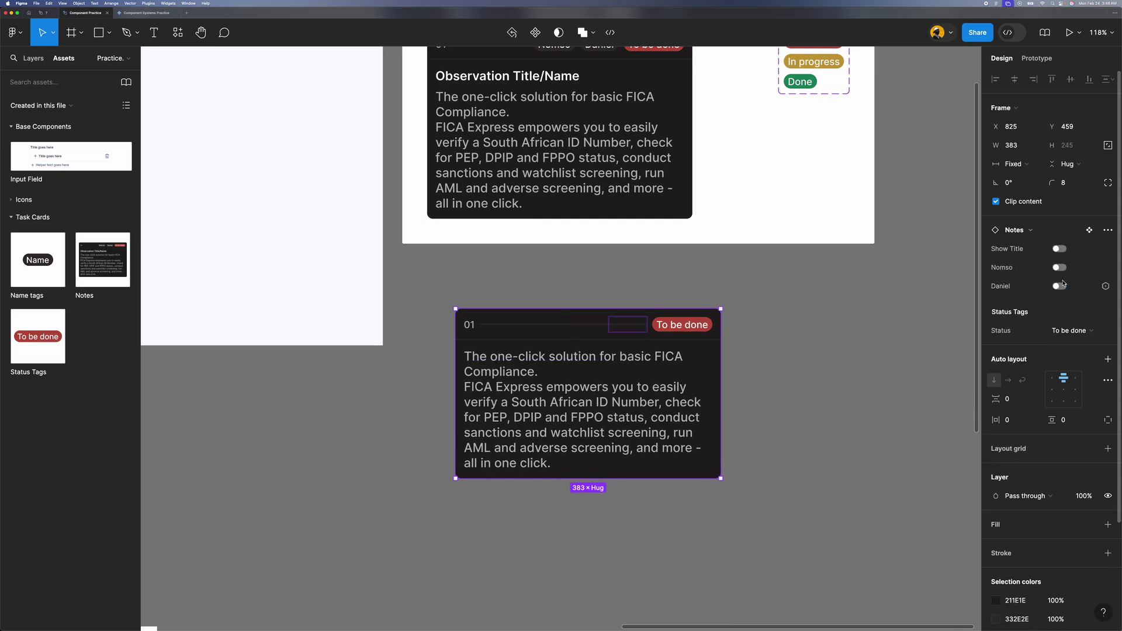
Step: Set the Notes instance's Status to In progress and deselect it
click(1066, 335)
click(1067, 358)
click(1080, 338)
click(1065, 314)
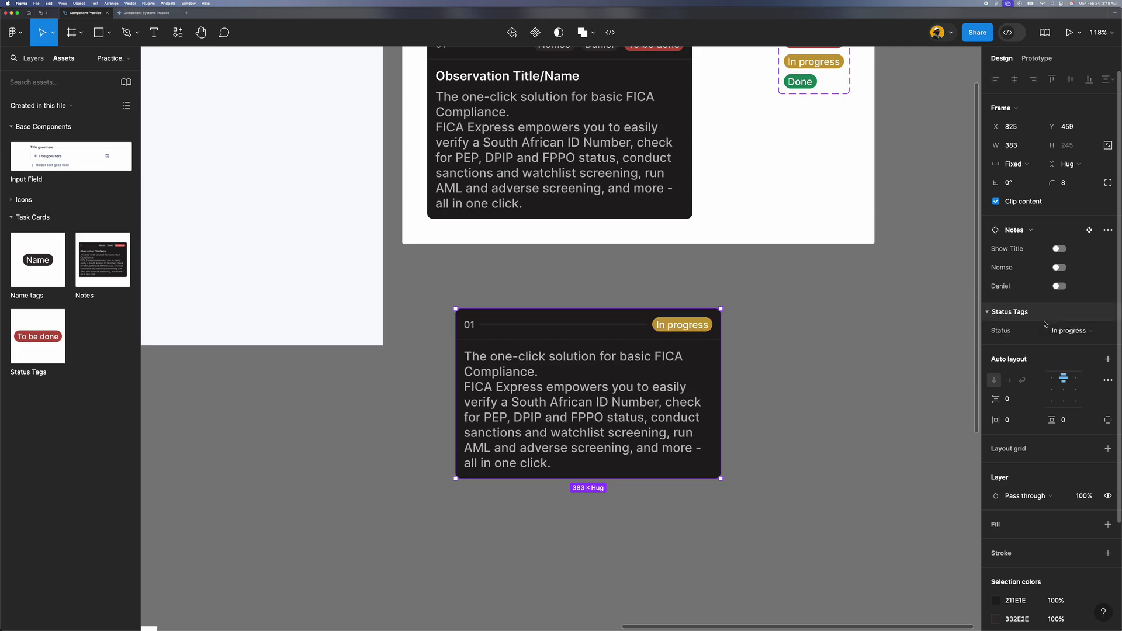
click(852, 322)
Step: Widen the Notes instance to about 505 by extending its right edge
key(shift+0)
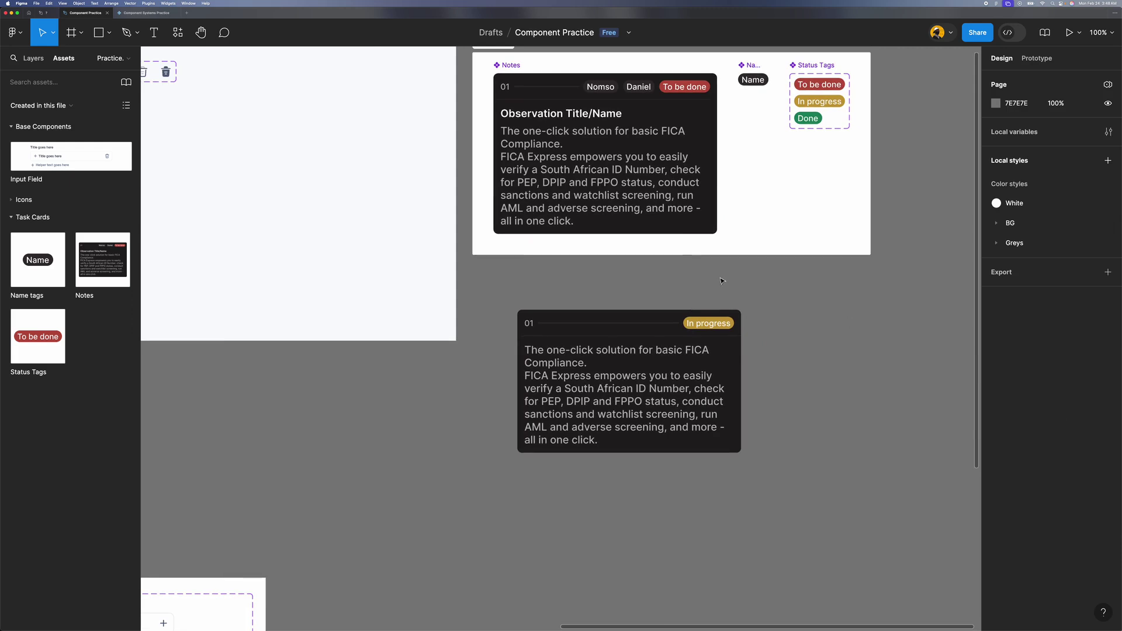
click(632, 358)
drag(741, 352, 813, 350)
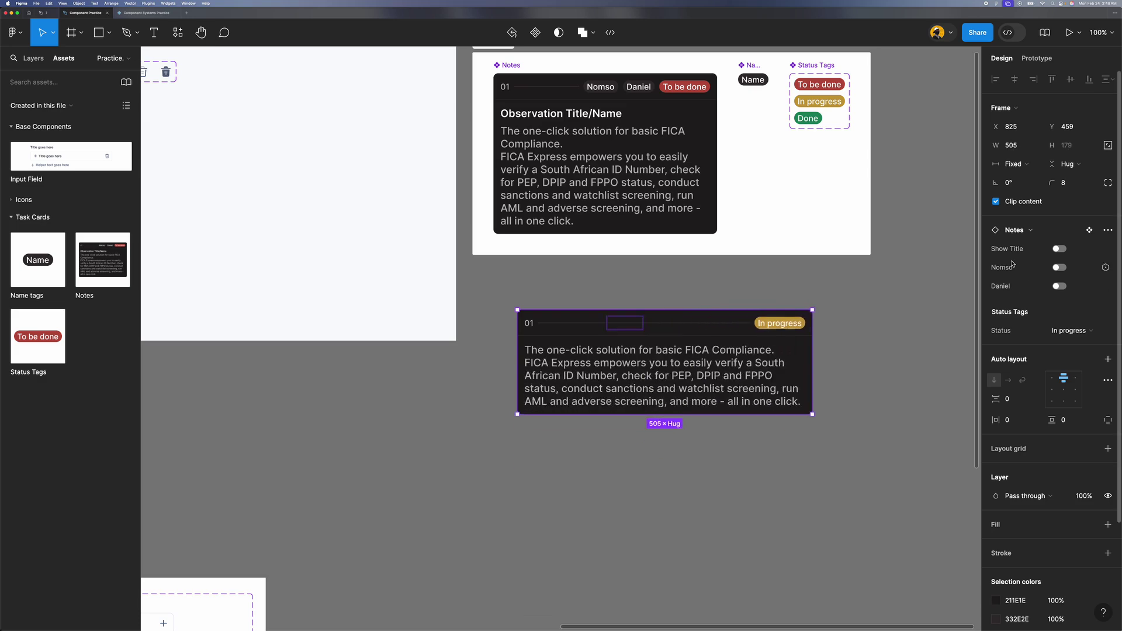
Step: Examine the Status Tags component set and its Status property in the Task Cards section
scroll(825, 131, up, 2)
click(828, 127)
scroll(828, 130, up, 2)
scroll(827, 130, up, 3)
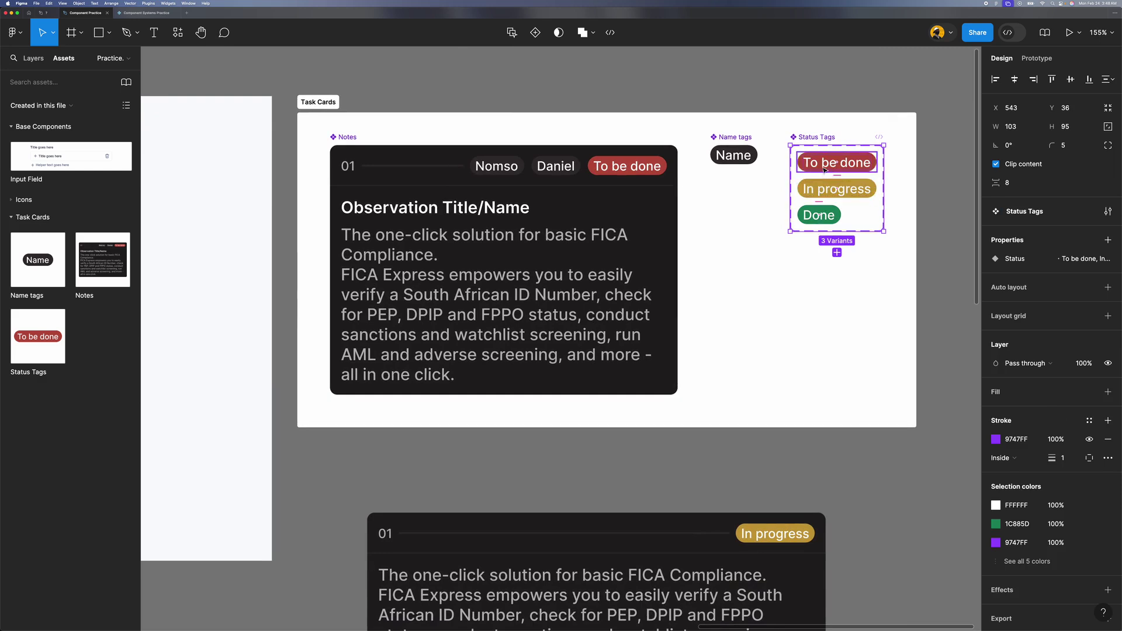
Step: Trace the "To be done" tag nested in the main Notes component to its main component and return to the instance
click(642, 172)
scroll(641, 179, left, 2)
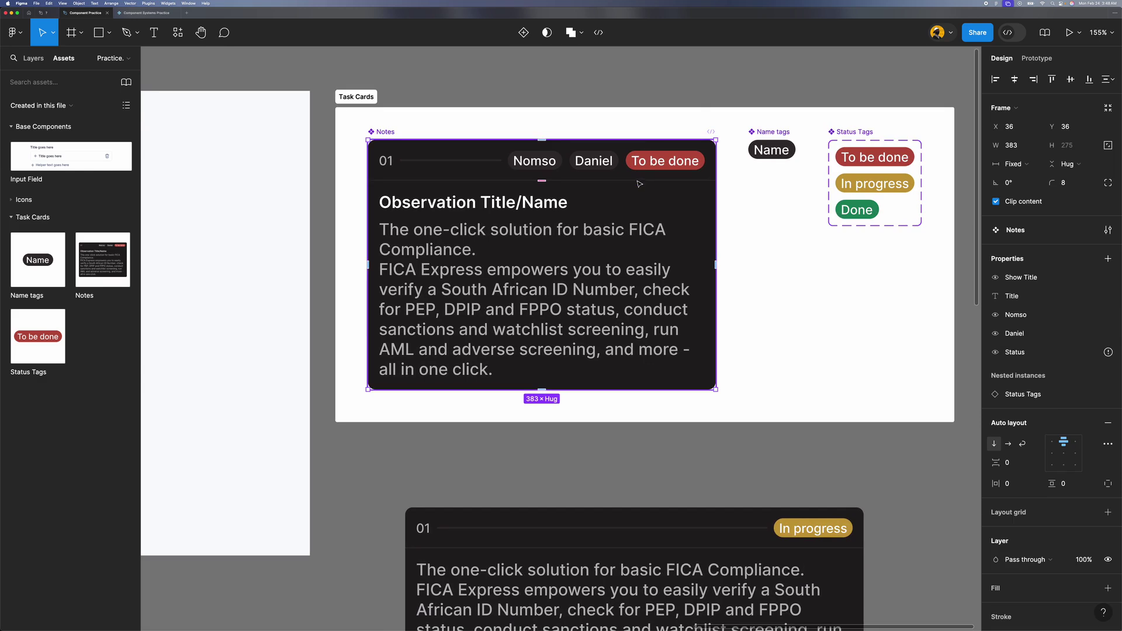
double_click(657, 167)
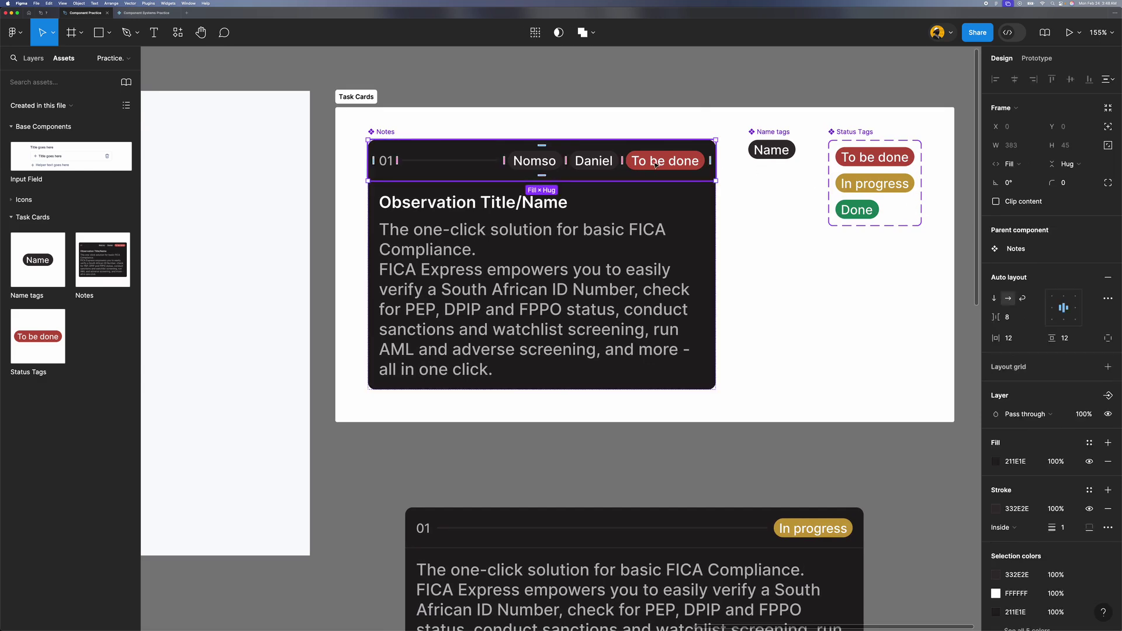
double_click(657, 167)
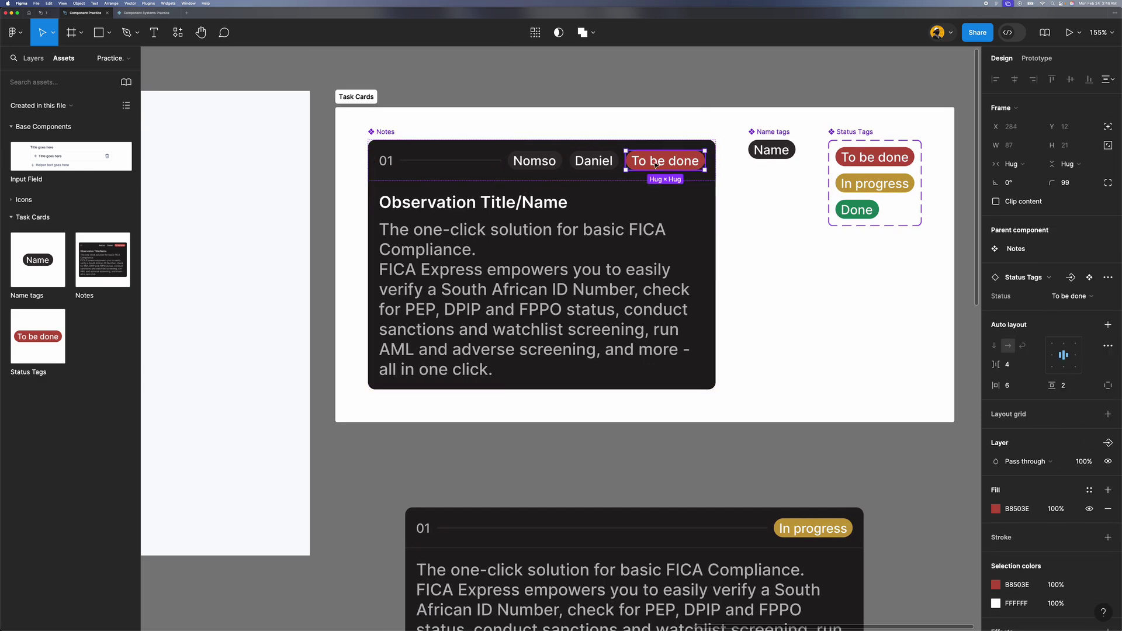
click(1089, 278)
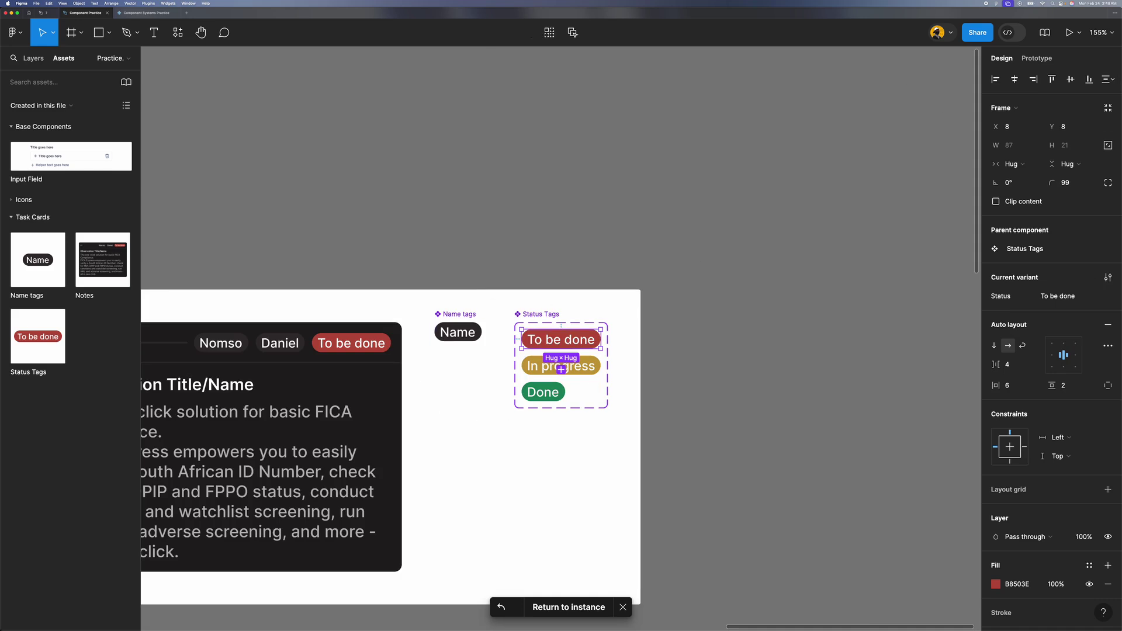
click(552, 608)
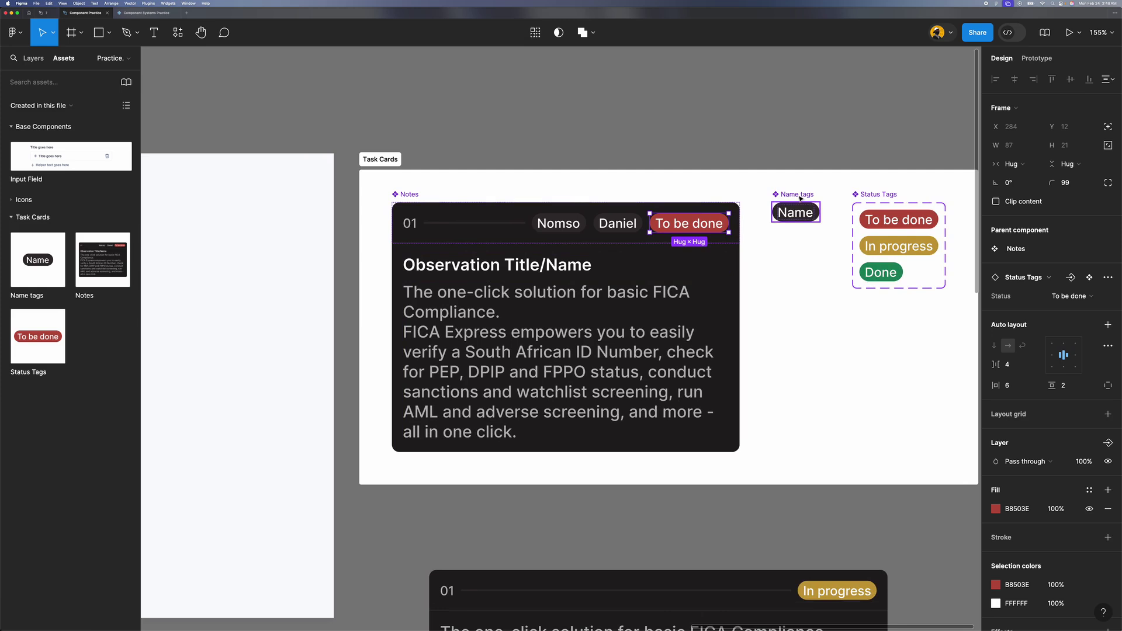
Step: Examine the Name tags component, the Notes component's properties, and the properties linked to its "Observation Title/Name" text
click(796, 194)
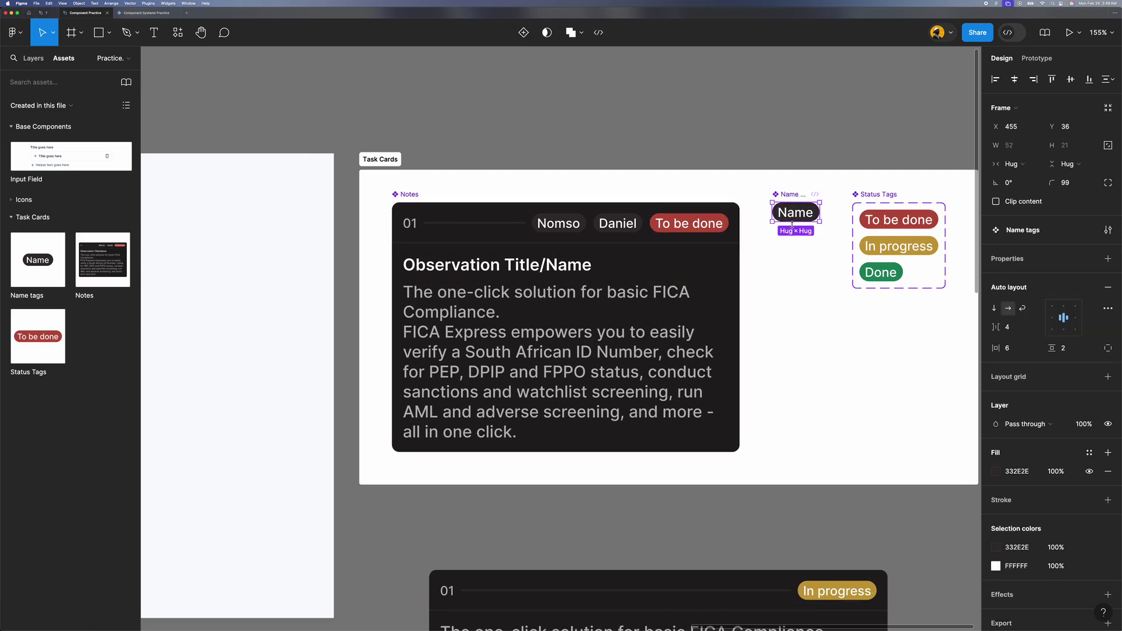
click(604, 262)
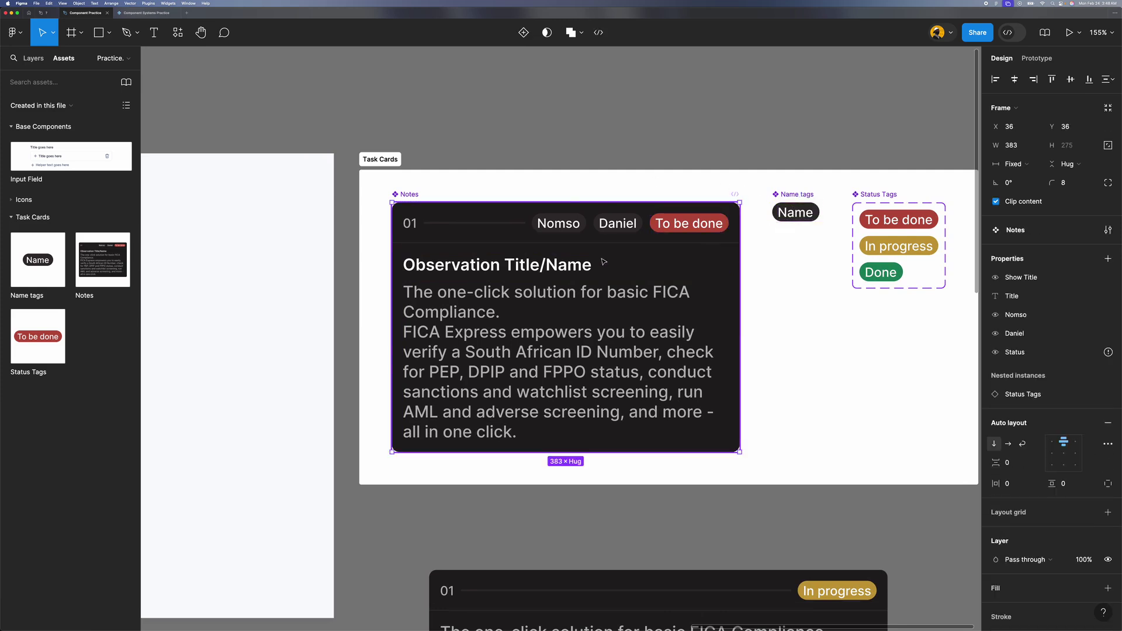
scroll(599, 221, down, 2)
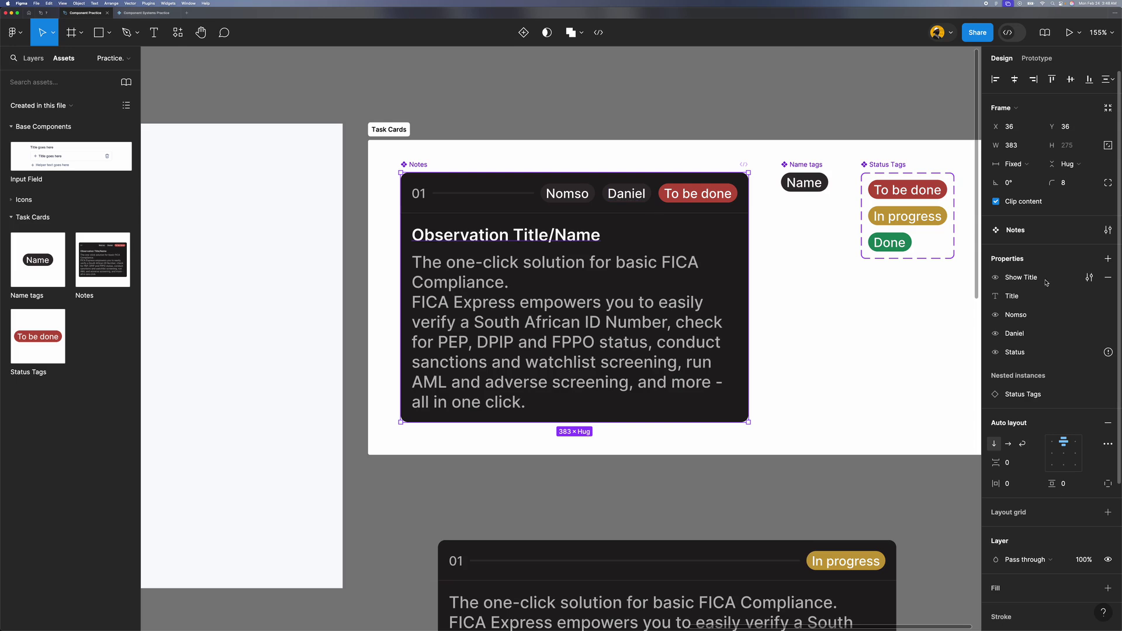
click(547, 239)
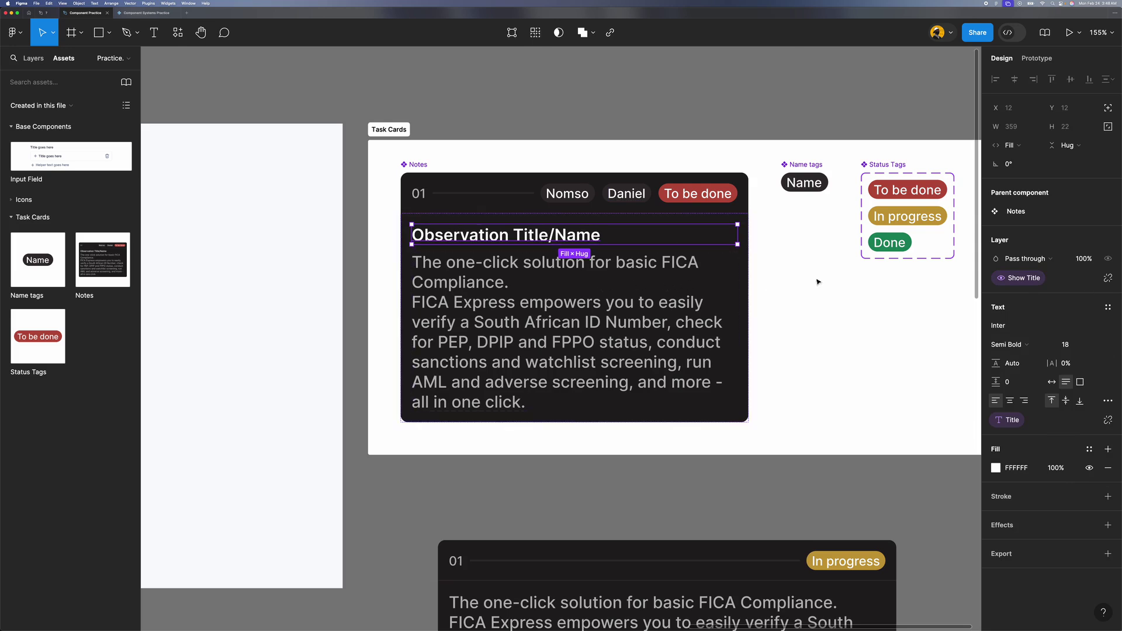
Step: Turn on Show Title for the Notes instance below the Task Cards section
click(820, 312)
click(584, 237)
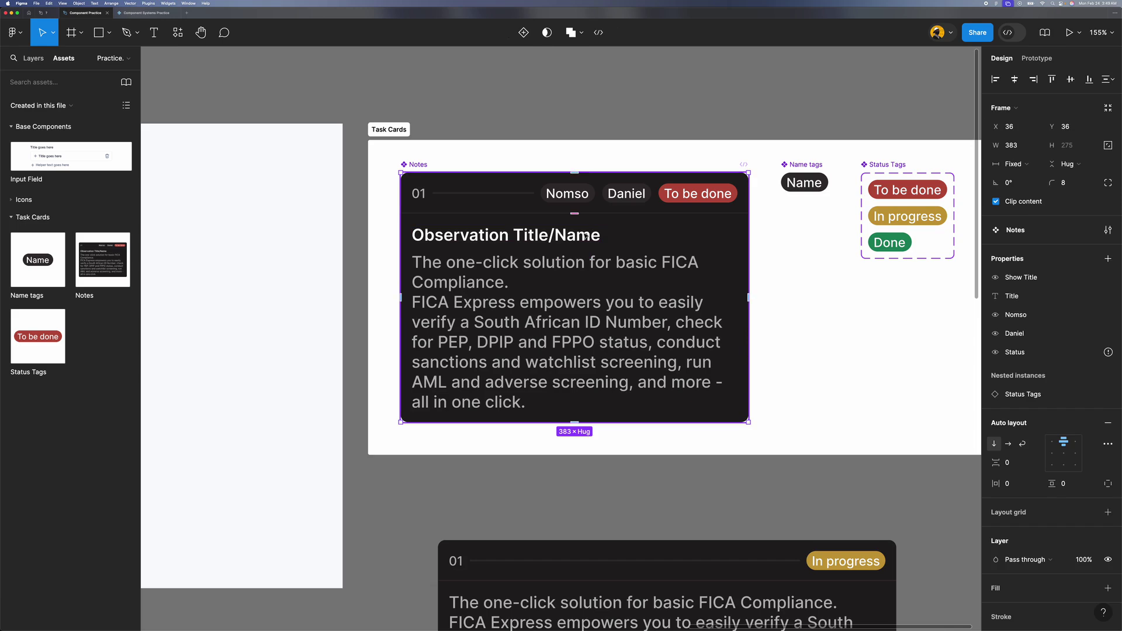
scroll(667, 274, down, 5)
click(584, 444)
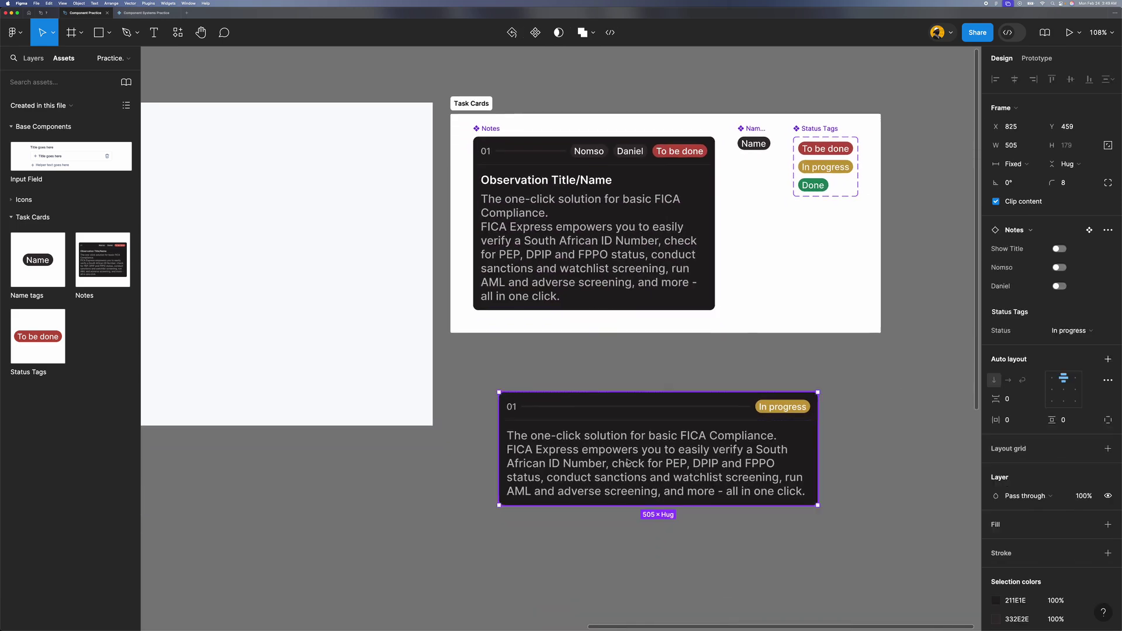
click(1059, 251)
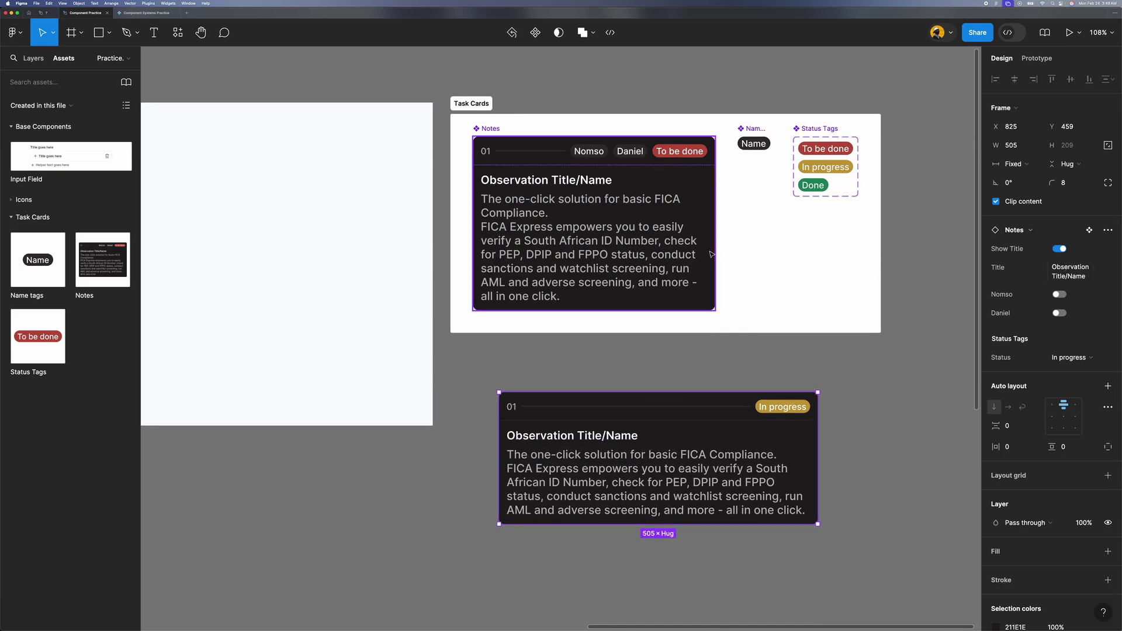
Step: Inspect the properties linked to the title text in the main Notes component
scroll(712, 254, up, 3)
click(541, 178)
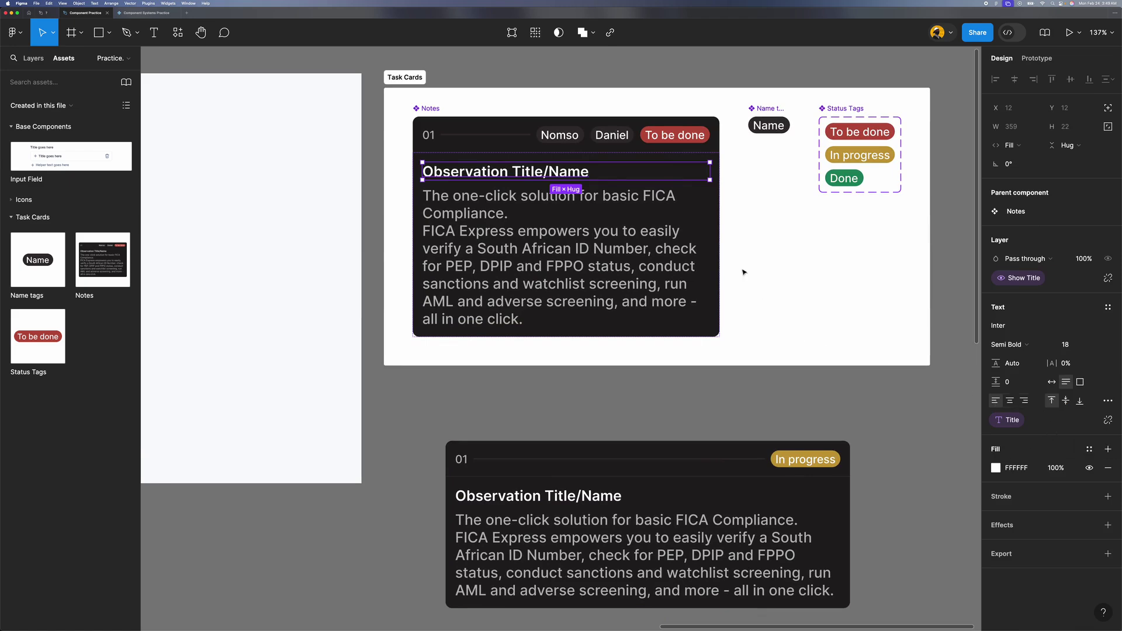
scroll(743, 272, down, 2)
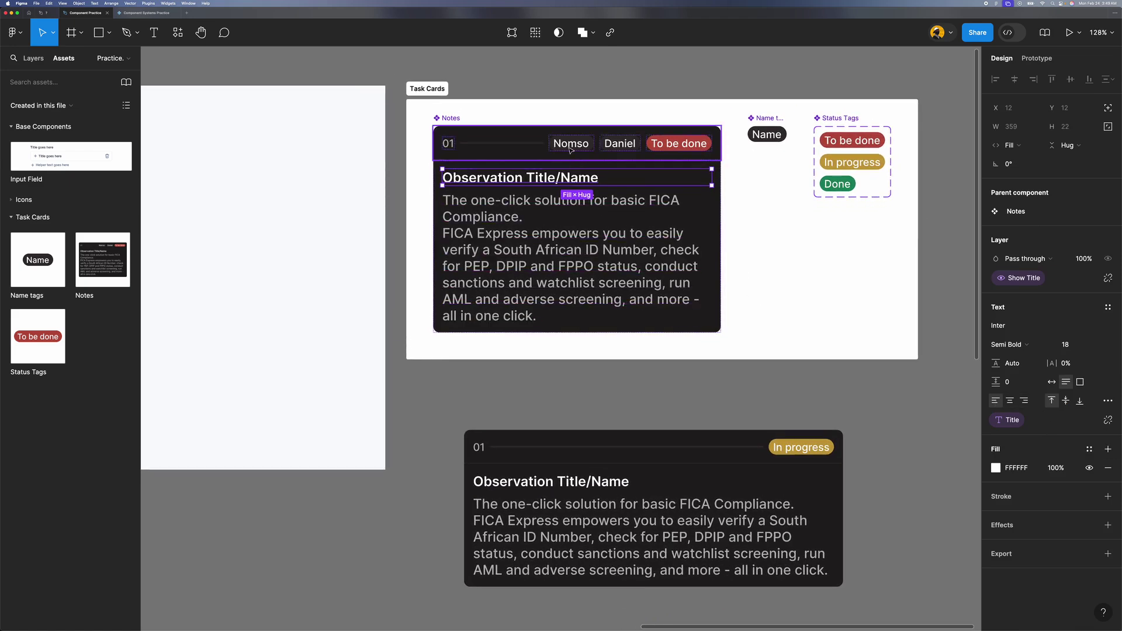
Step: Detach the visibility property from the first name tag in the main Notes component and link the same property again
click(572, 150)
click(571, 150)
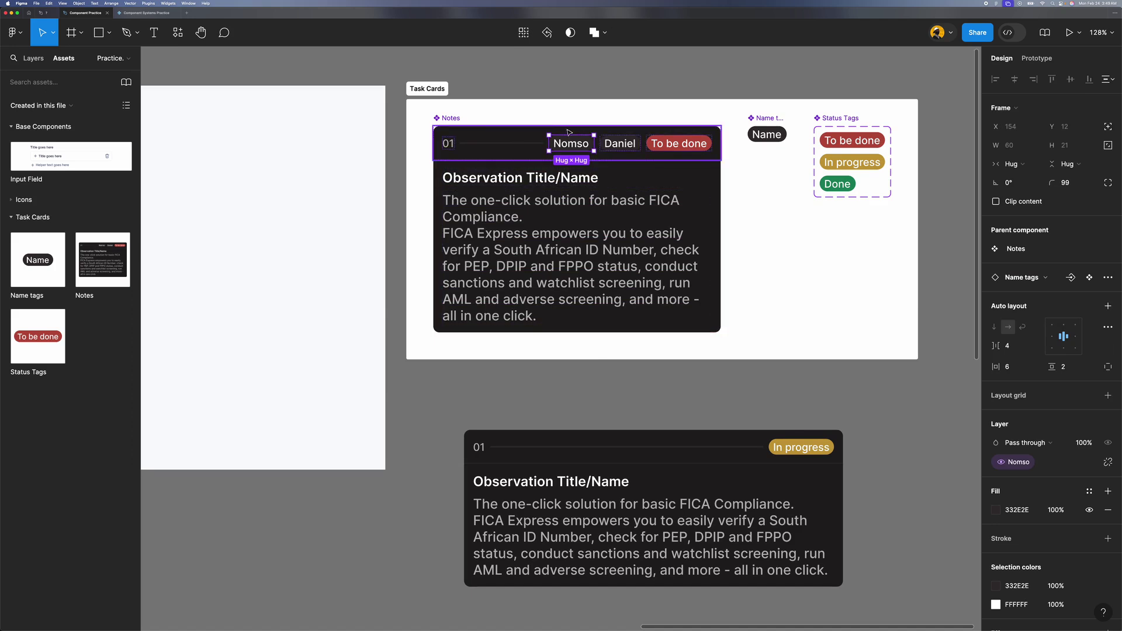
scroll(1041, 410, down, 3)
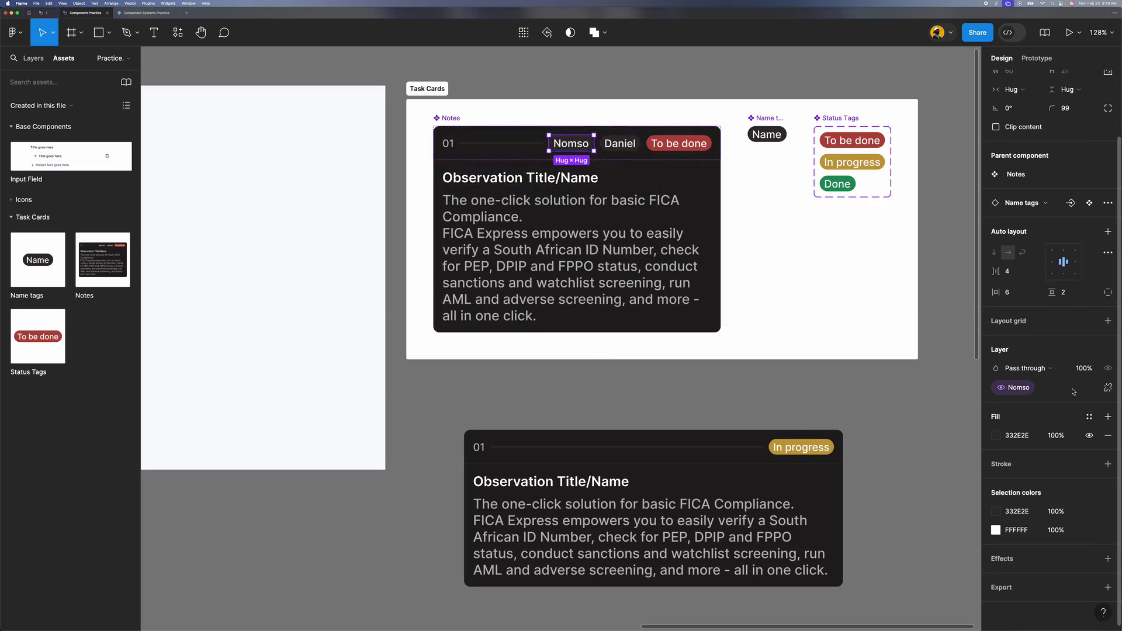
click(1108, 387)
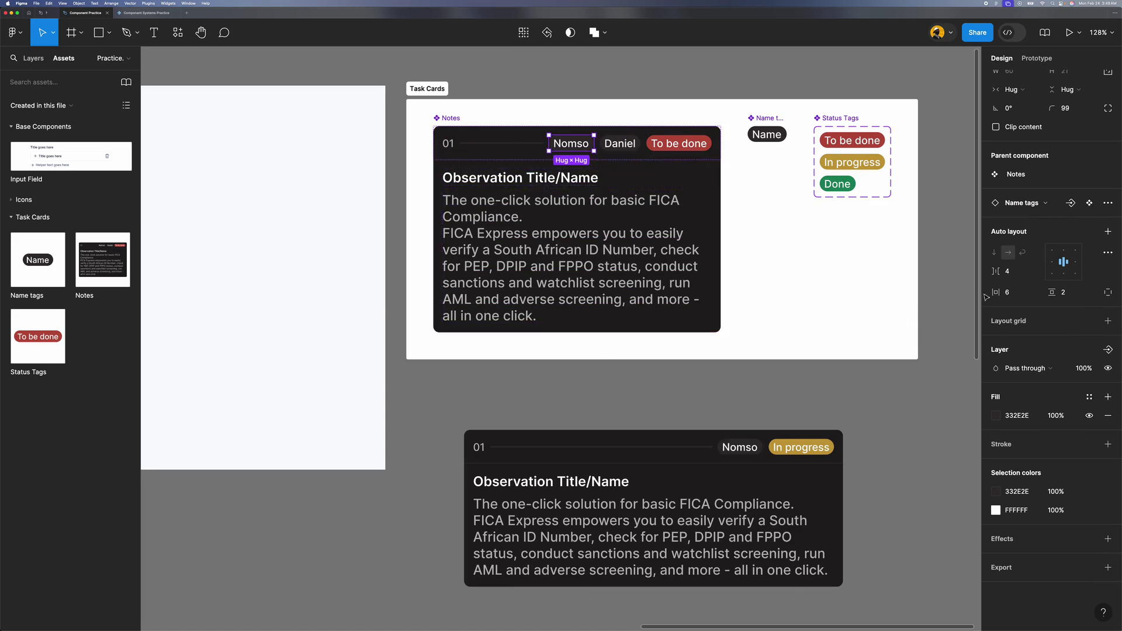
click(1108, 351)
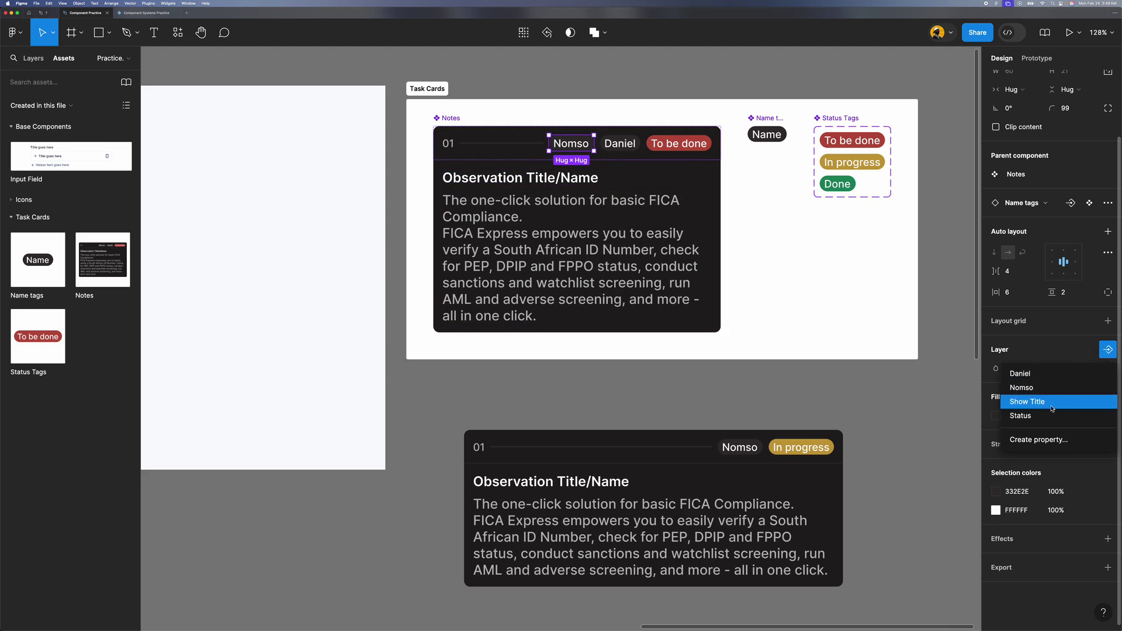
click(1037, 389)
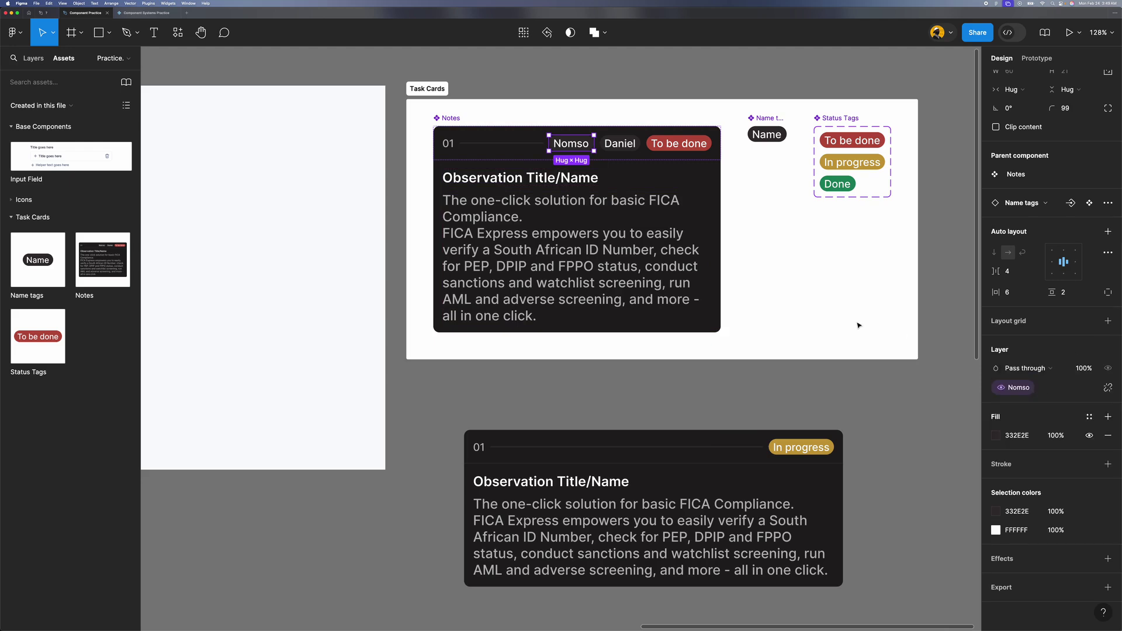
click(795, 244)
Step: Turn on both name tags in the Notes instance through its visibility properties
scroll(763, 433, down, 3)
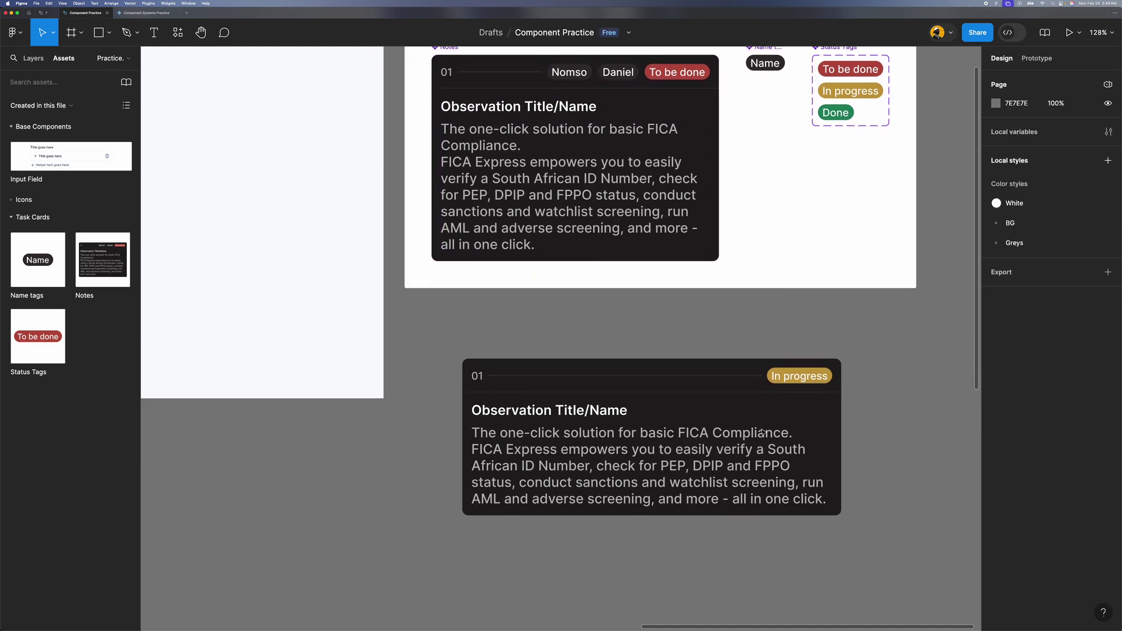
click(763, 433)
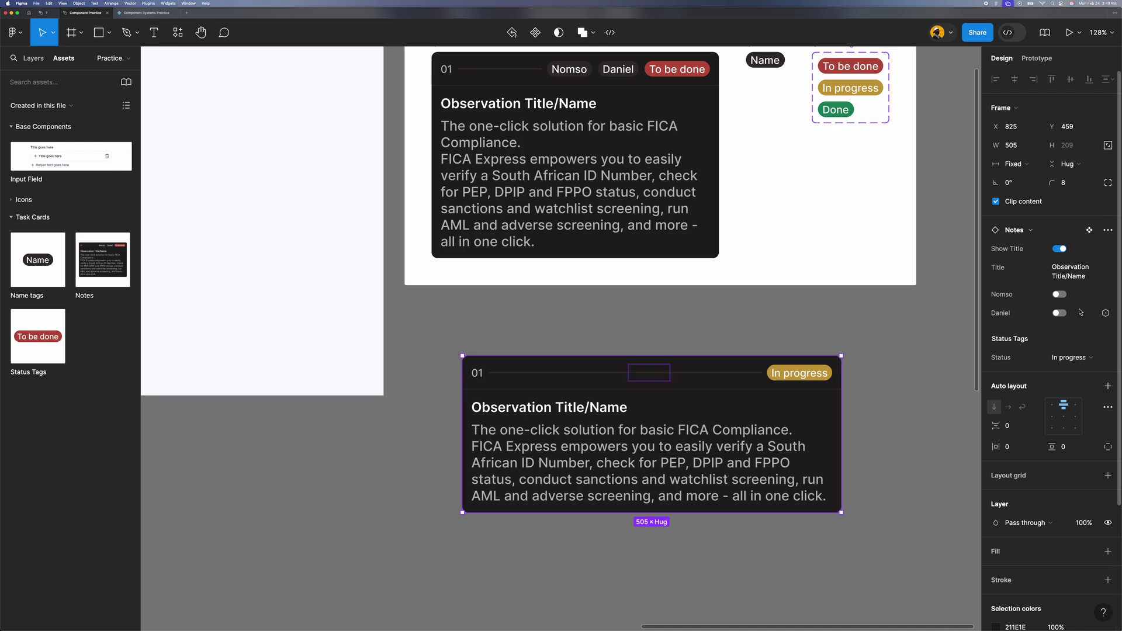
click(1060, 295)
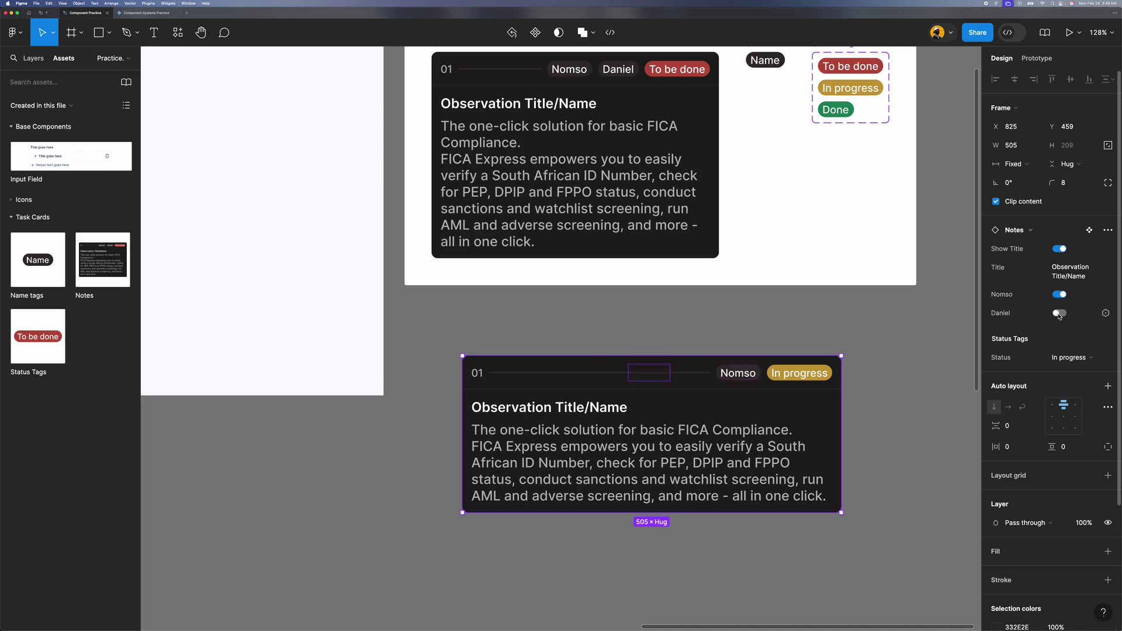
click(1060, 314)
click(867, 448)
scroll(789, 380, up, 2)
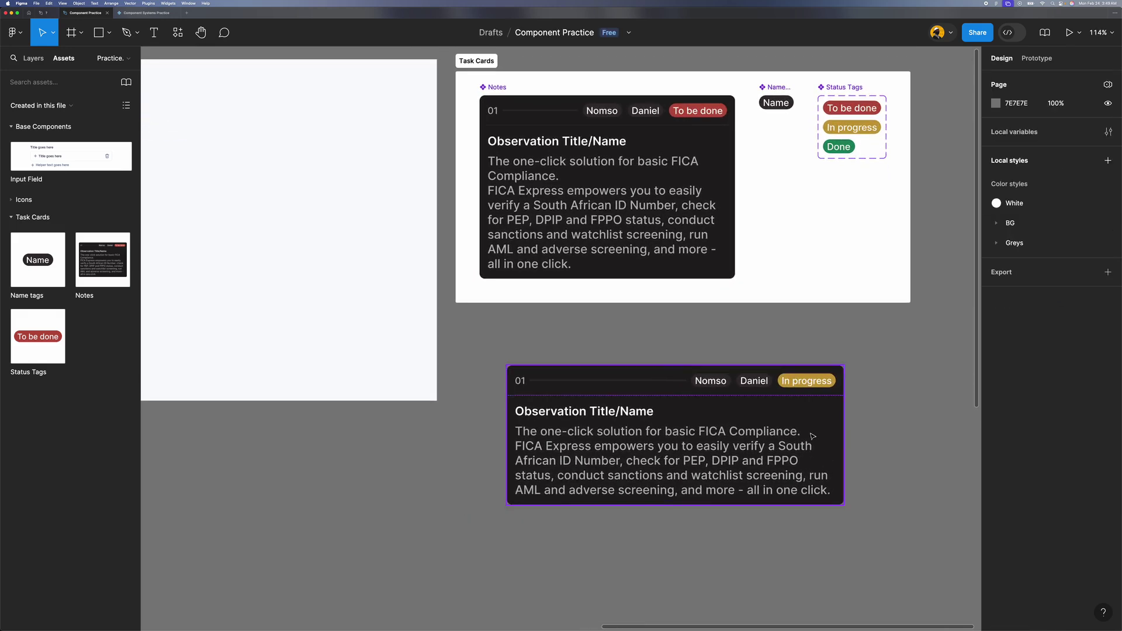
Step: Widen the Notes instance to about 565 by extending its right edge
click(820, 433)
drag(845, 426, 904, 421)
drag(975, 412, 694, 433)
Step: Review the page's overall frame layout and read the To-Design-List of input field parts
scroll(697, 436, down, 10)
scroll(697, 436, up, 5)
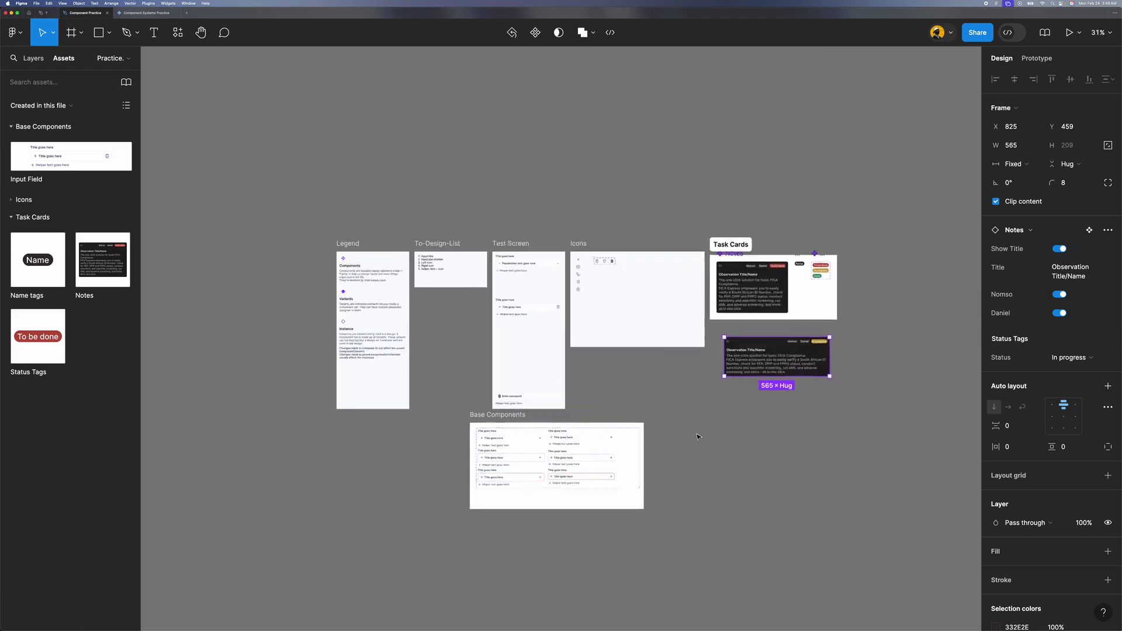
scroll(794, 398, down, 3)
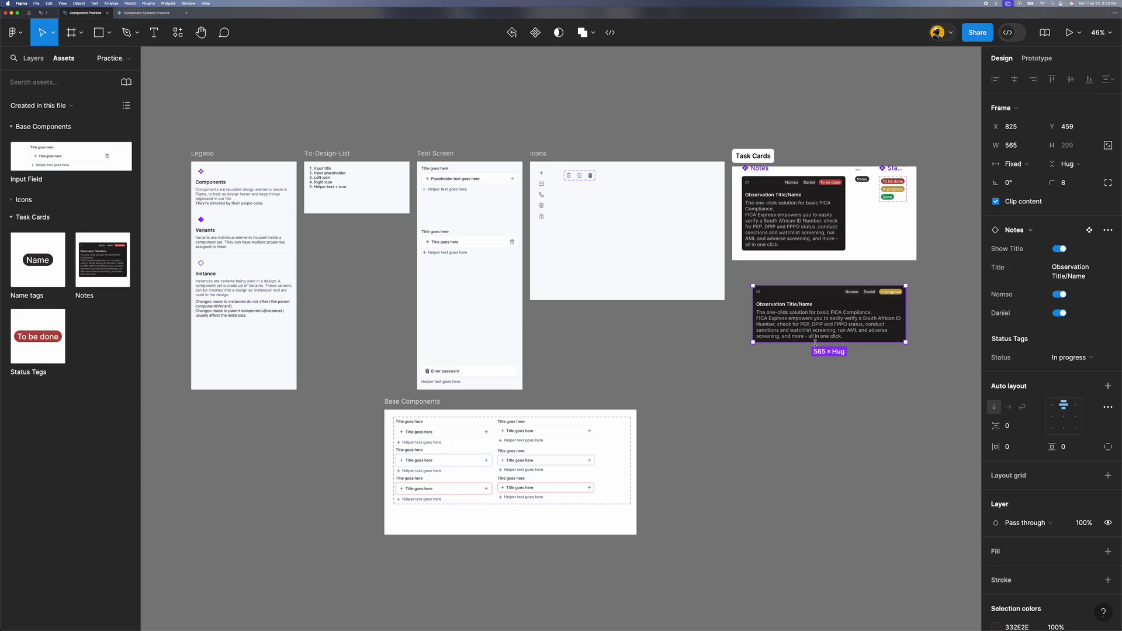
scroll(816, 344, down, 1)
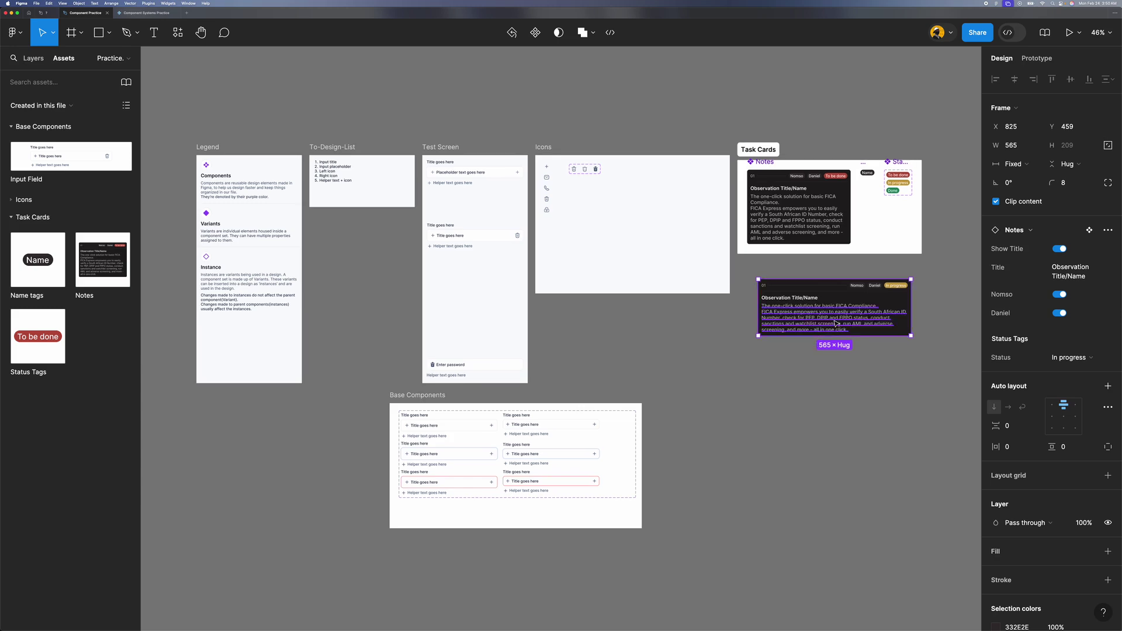
scroll(604, 253, left, 3)
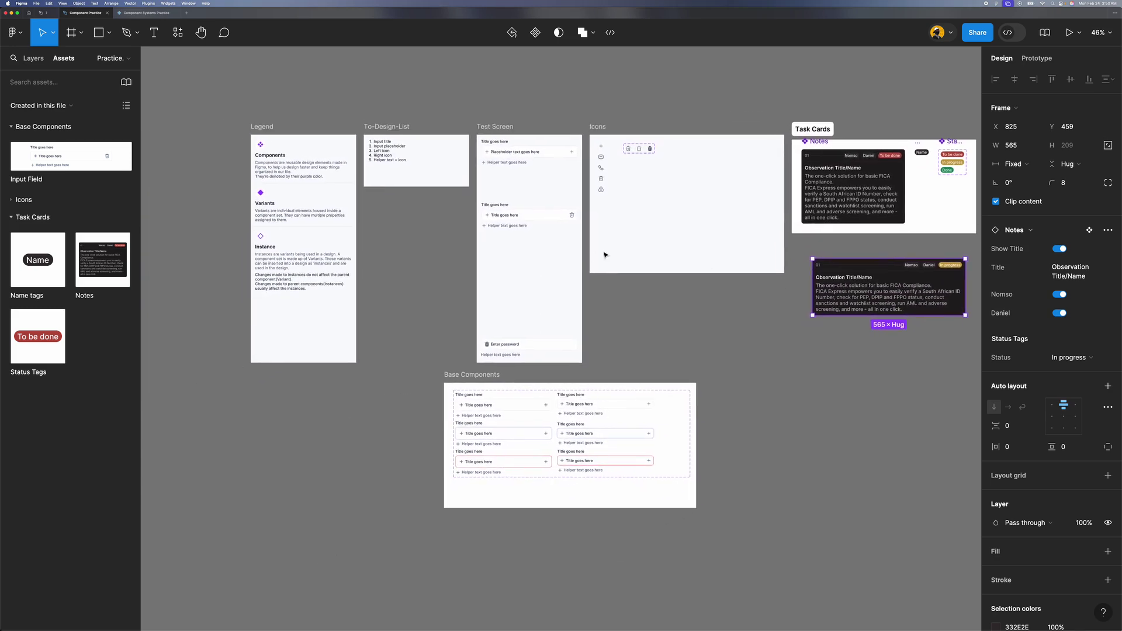
scroll(503, 203, up, 5)
scroll(503, 203, left, 5)
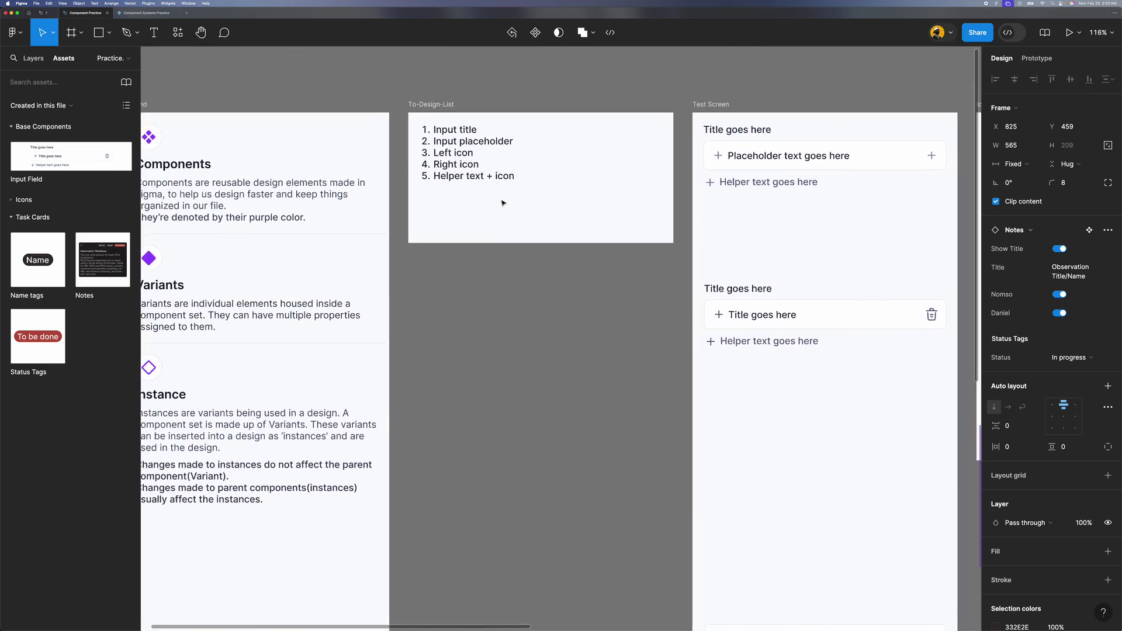
scroll(472, 125, up, 4)
drag(556, 82, 384, 243)
click(446, 333)
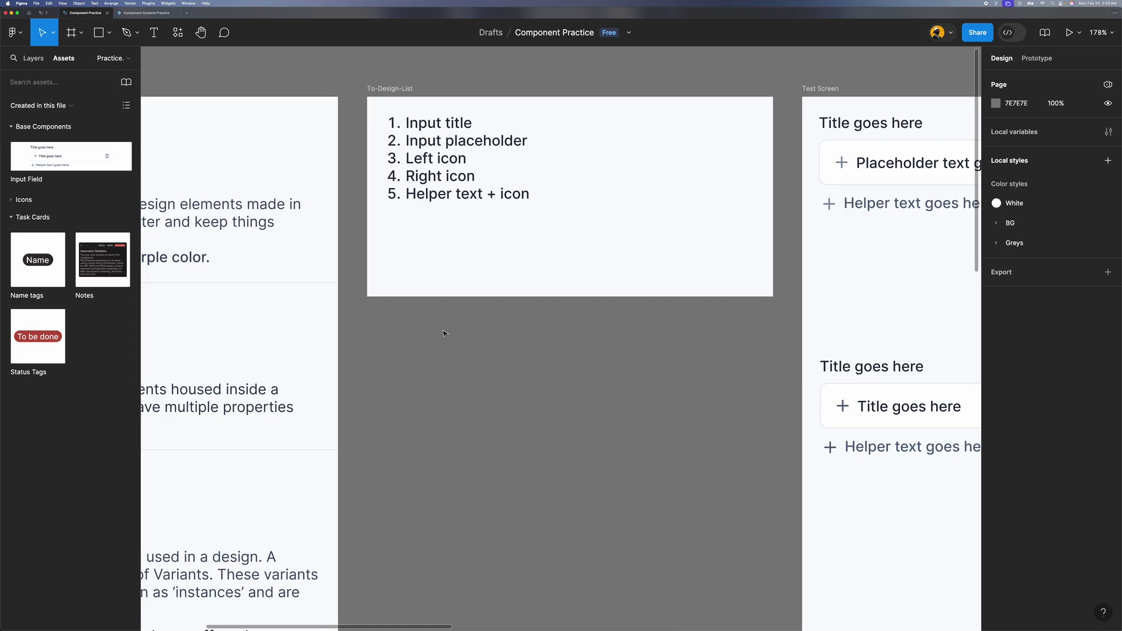
scroll(444, 330, down, 5)
Step: Examine the first input field on the Test Screen and the Input Field component set in Base Components
click(734, 261)
scroll(665, 320, down, 3)
scroll(663, 318, down, 2)
scroll(663, 319, right, 3)
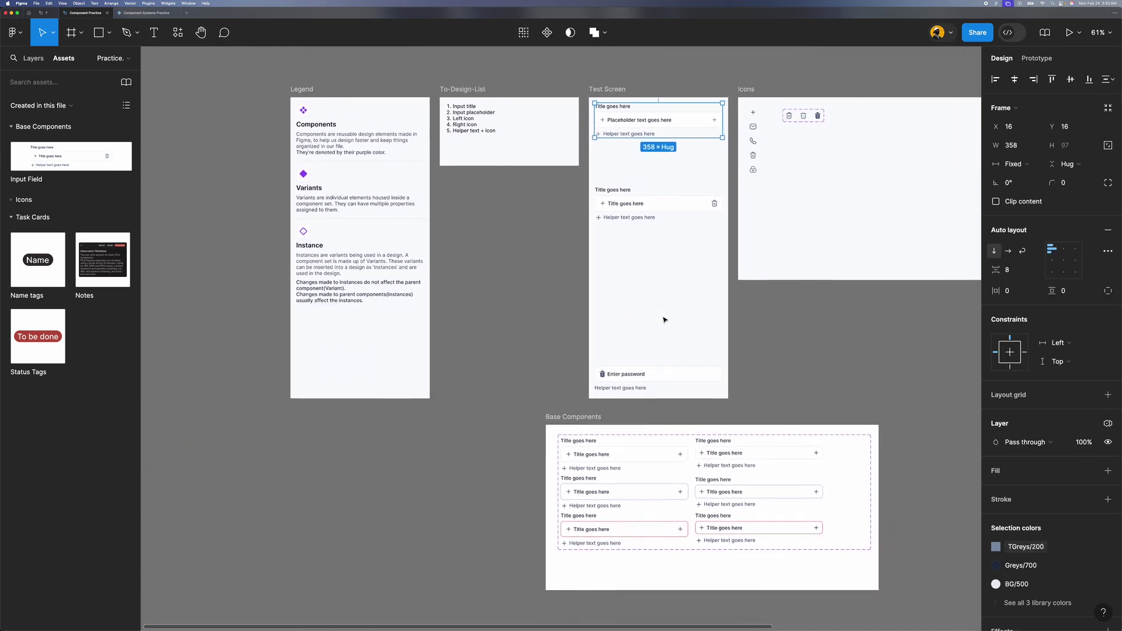
scroll(661, 320, down, 3)
scroll(663, 494, up, 5)
scroll(662, 490, down, 6)
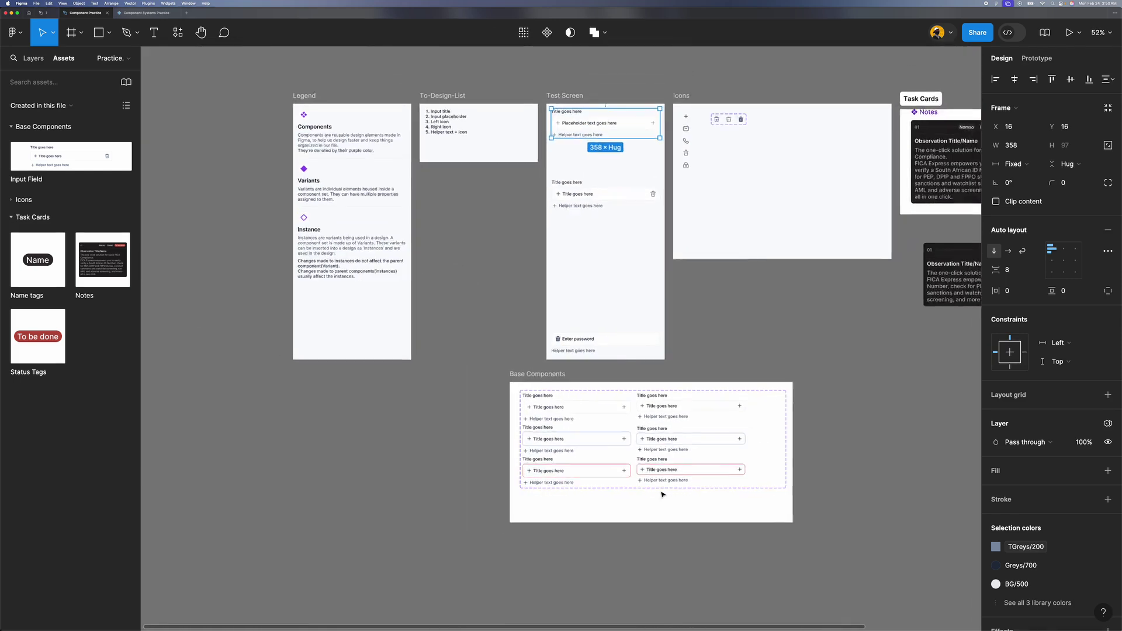
scroll(662, 494, up, 5)
click(664, 483)
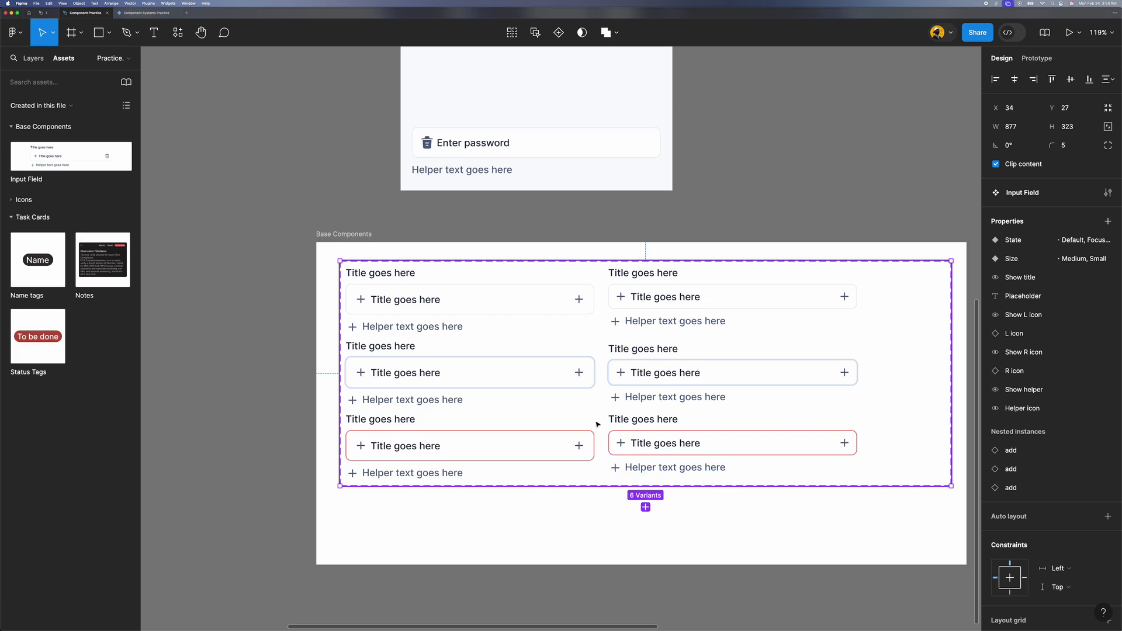
scroll(623, 357, down, 8)
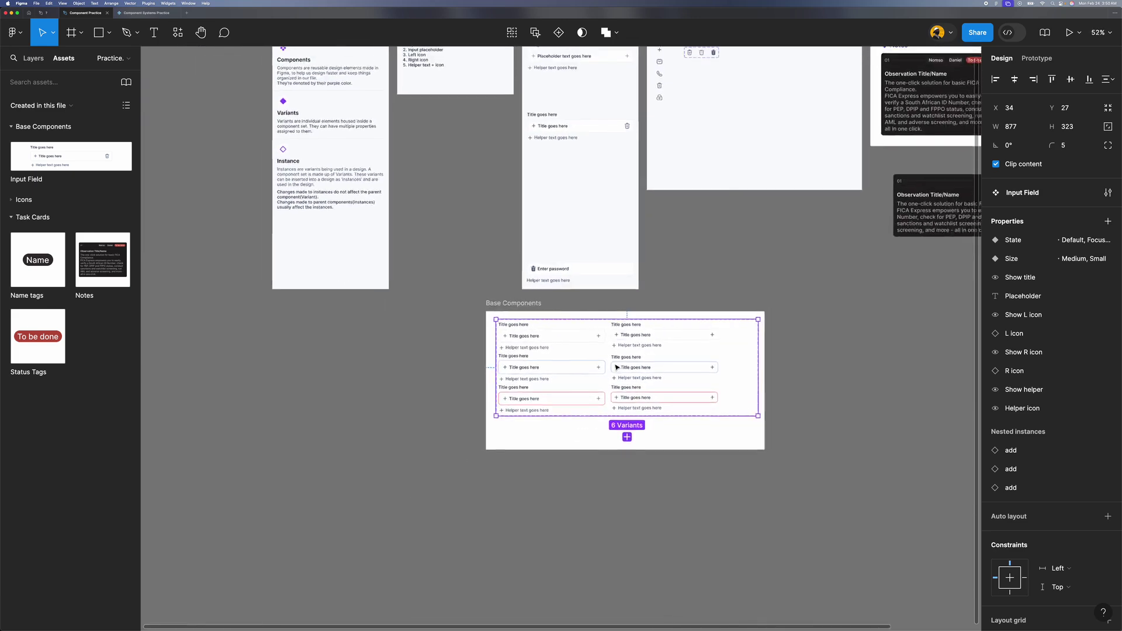
Step: Inspect the "Enter password" Input Field instance's properties and its layer structure
click(579, 285)
scroll(579, 285, up, 5)
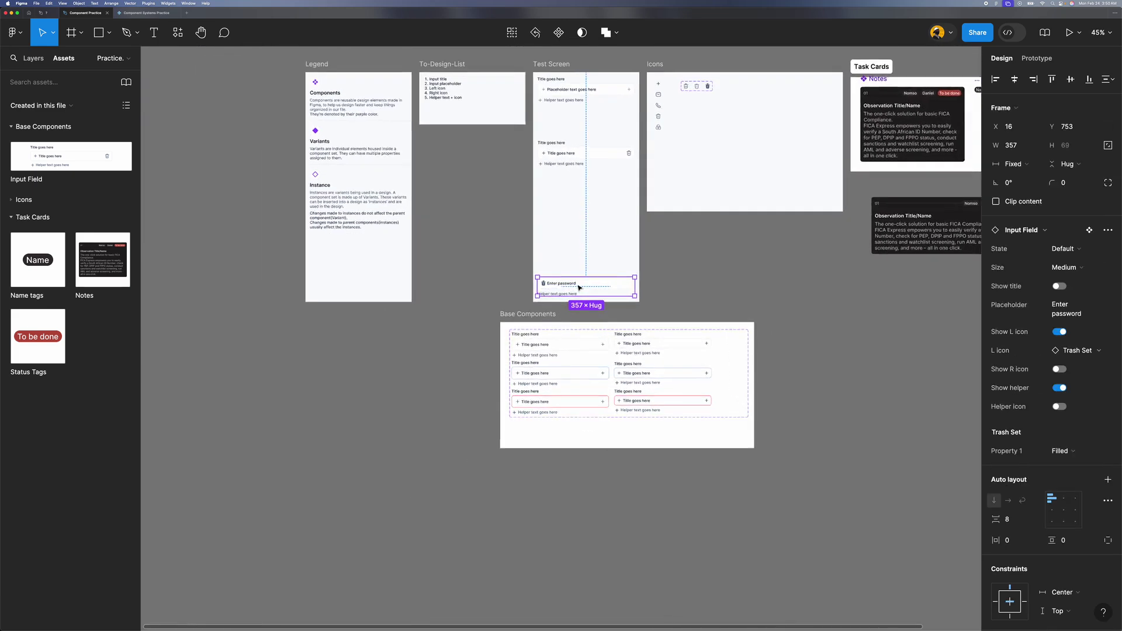
click(34, 58)
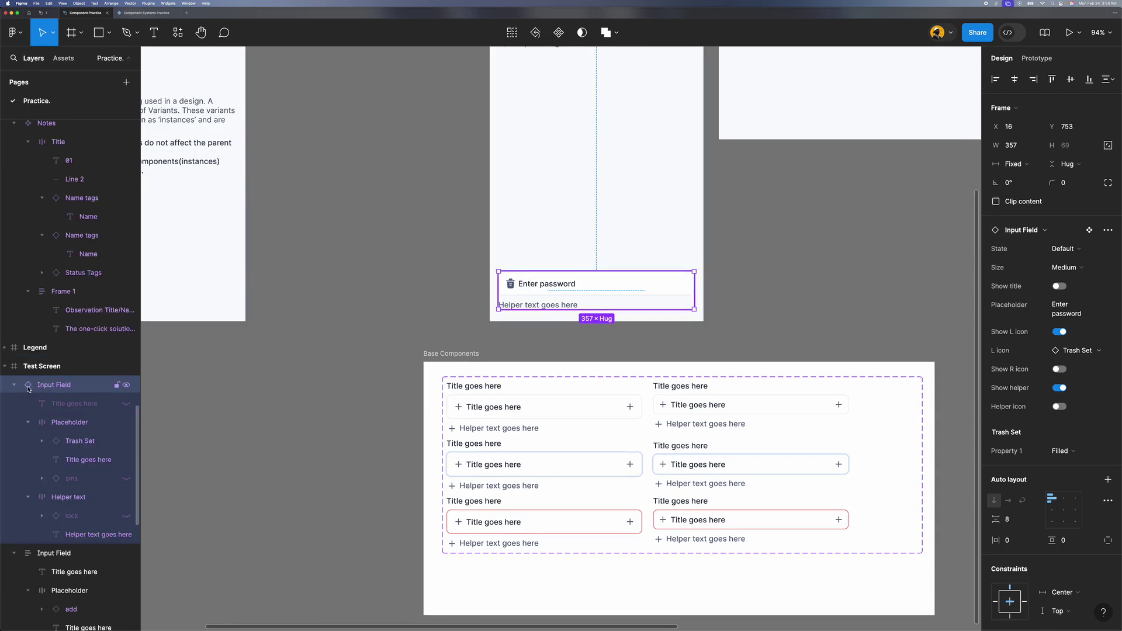
Step: Examine the Default, Medium variant and the properties of its parent Input Field component set
click(526, 409)
click(526, 409)
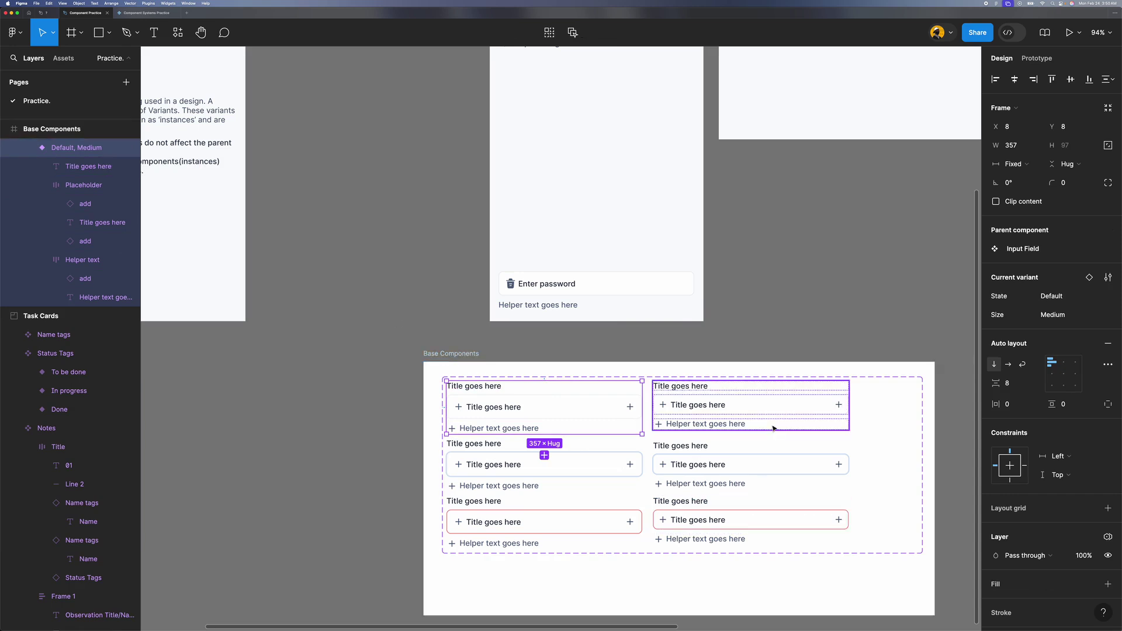
click(818, 409)
click(886, 403)
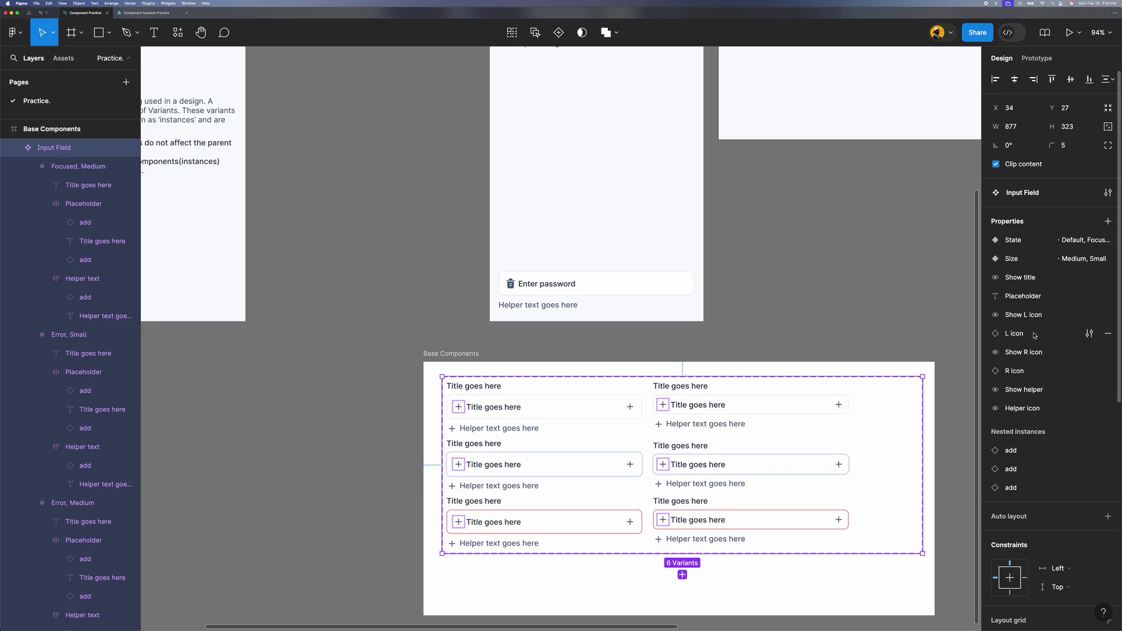
scroll(813, 400, down, 3)
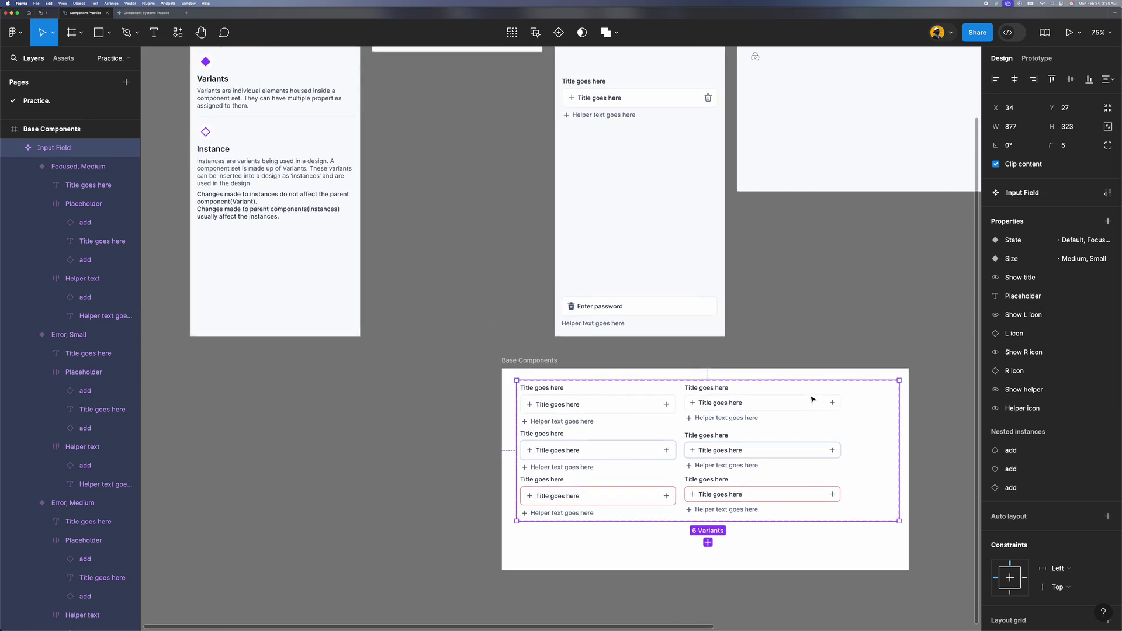
scroll(813, 400, down, 2)
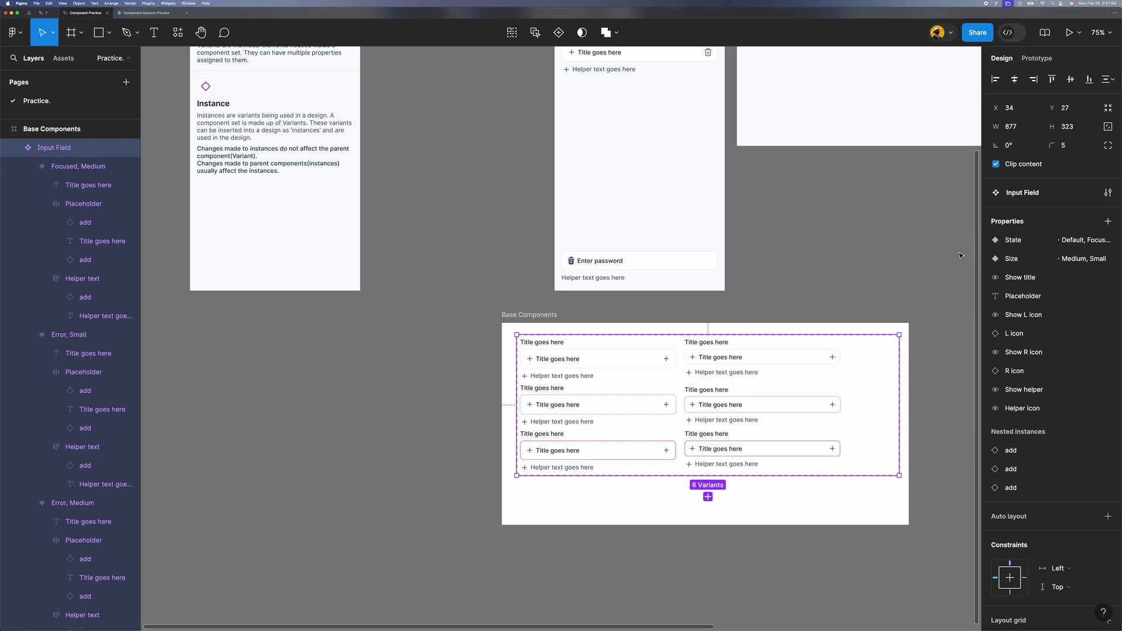
scroll(774, 286, up, 3)
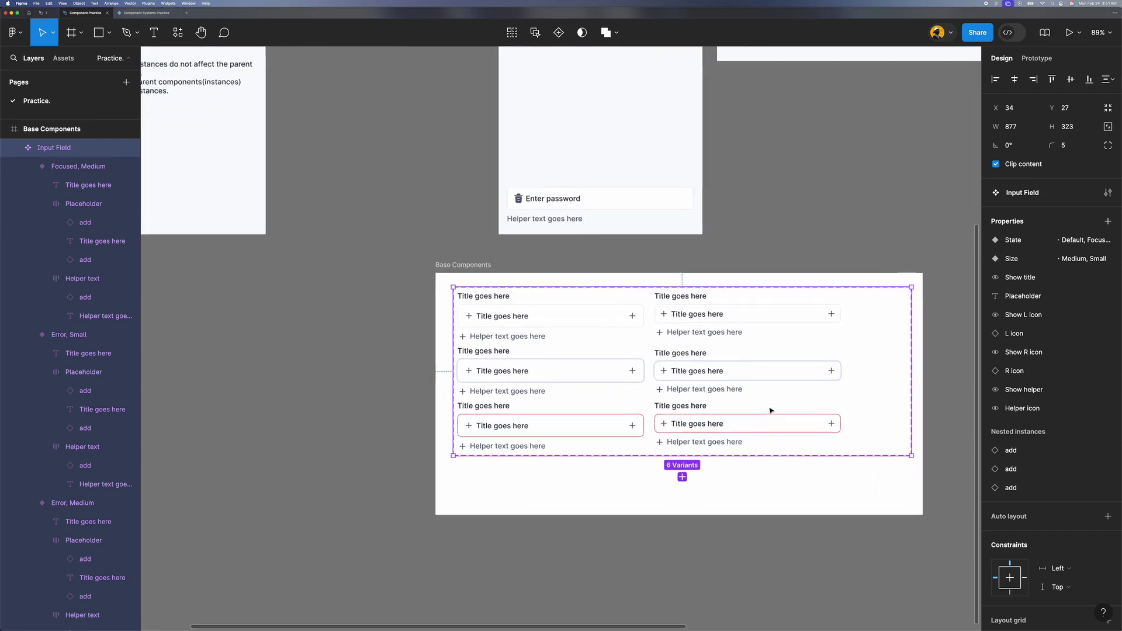
scroll(771, 411, up, 1)
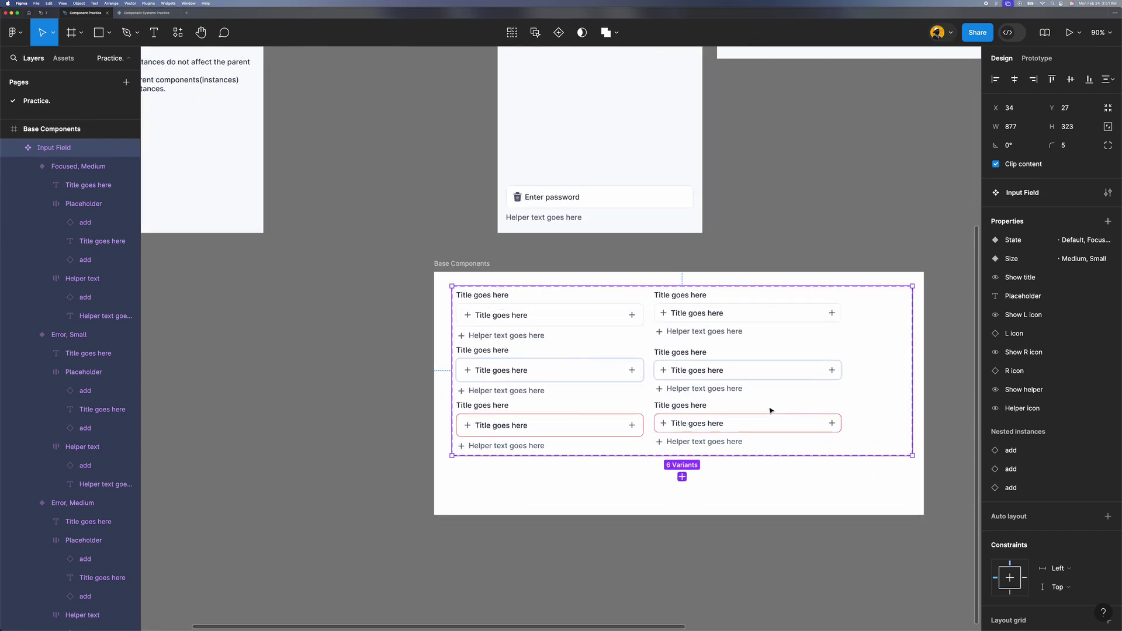
scroll(771, 410, down, 2)
scroll(771, 411, up, 2)
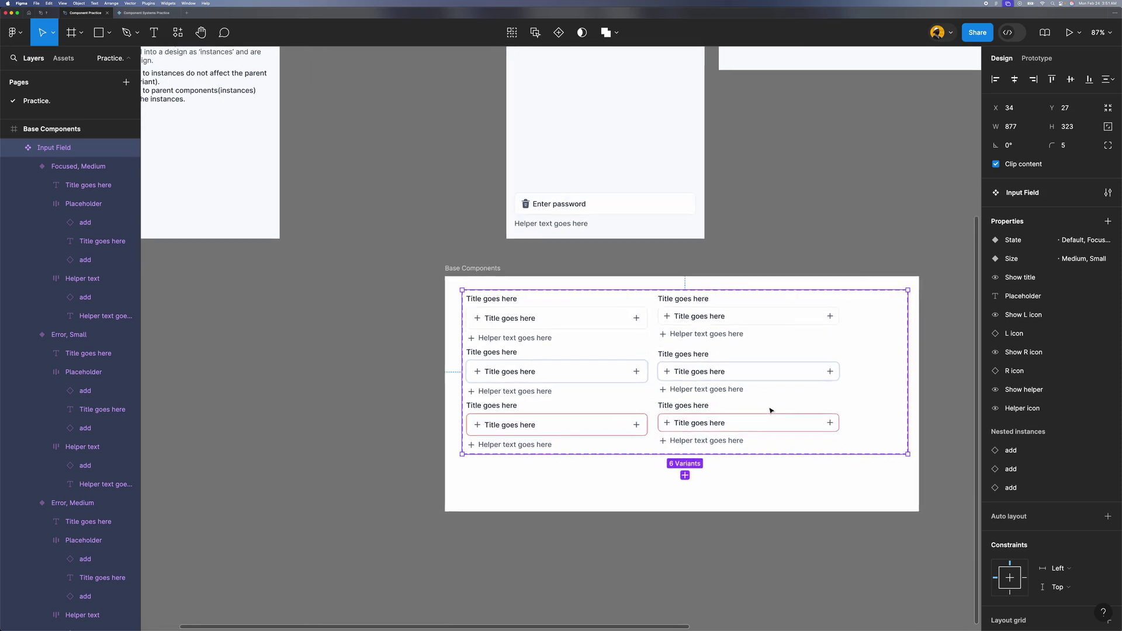